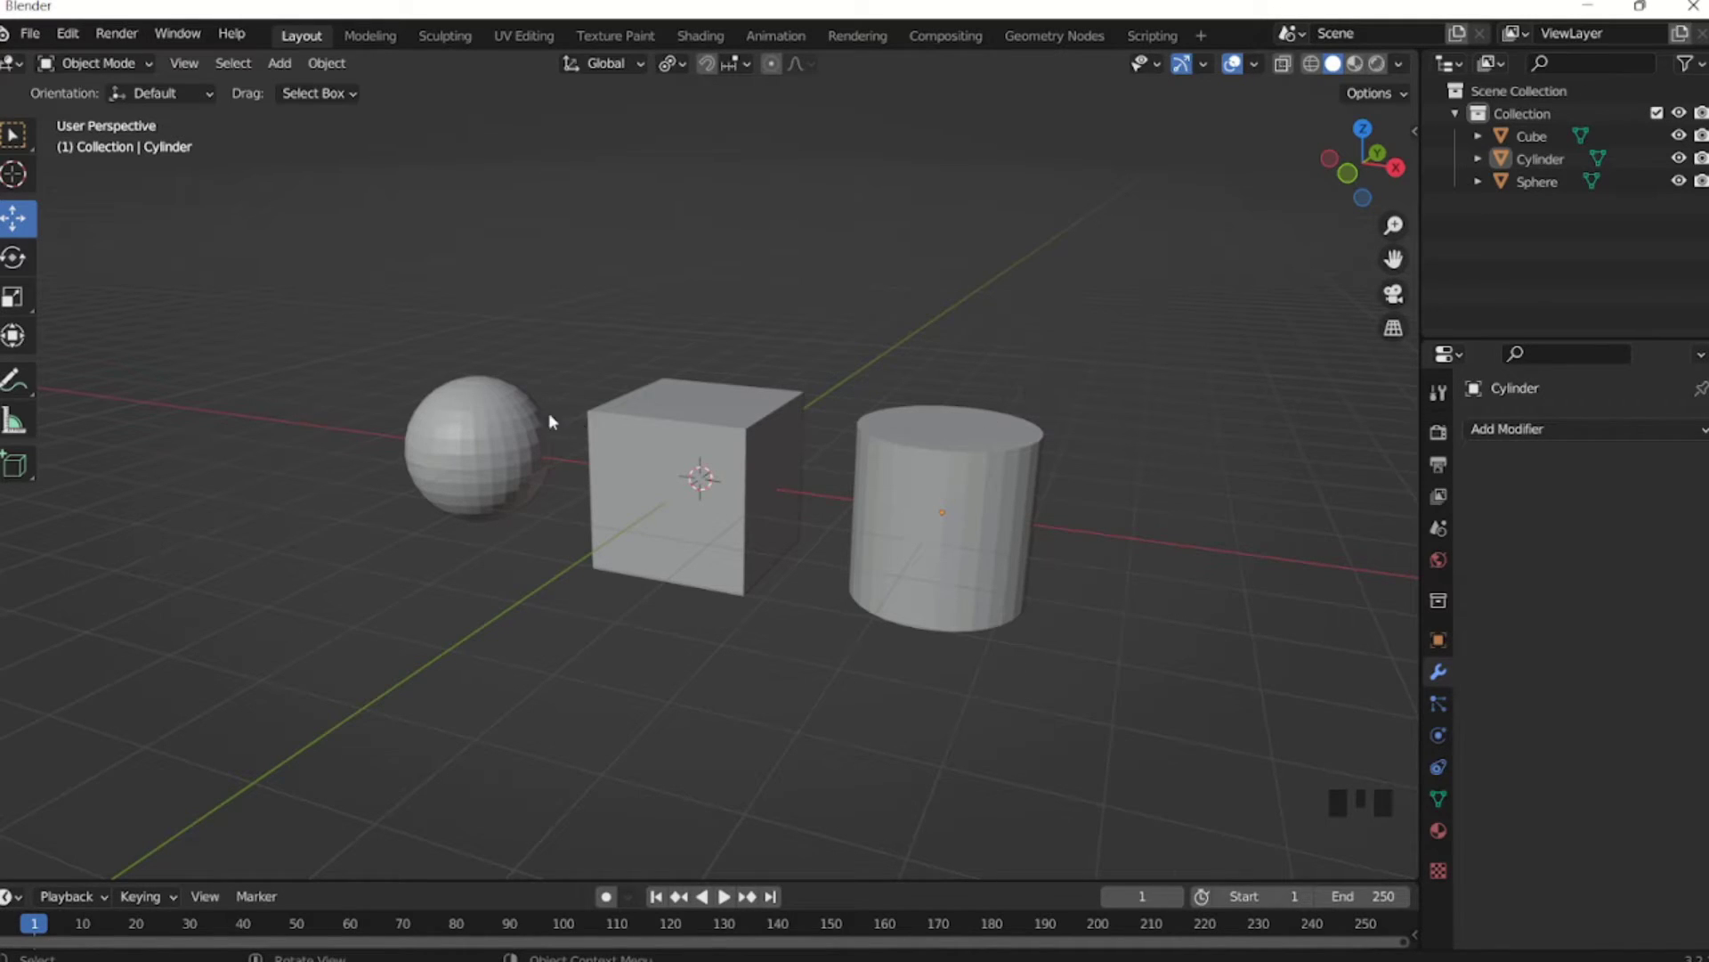
Scale down the cylinder, raise it and move it along X to sit on top of the cube as a neck.
left_click(1072, 491)
left_click(967, 510)
key("s")
left_click(971, 446)
left_click_drag(971, 445, 954, 321)
left_click_drag(1051, 438, 792, 405)
Place the sphere above the cylinder, scale it by 1.361 and raise it by about 0.25 m.
left_click(472, 445)
left_click_drag(467, 355, 481, 180)
left_click_drag(558, 265, 786, 321)
key("s")
left_click(922, 244)
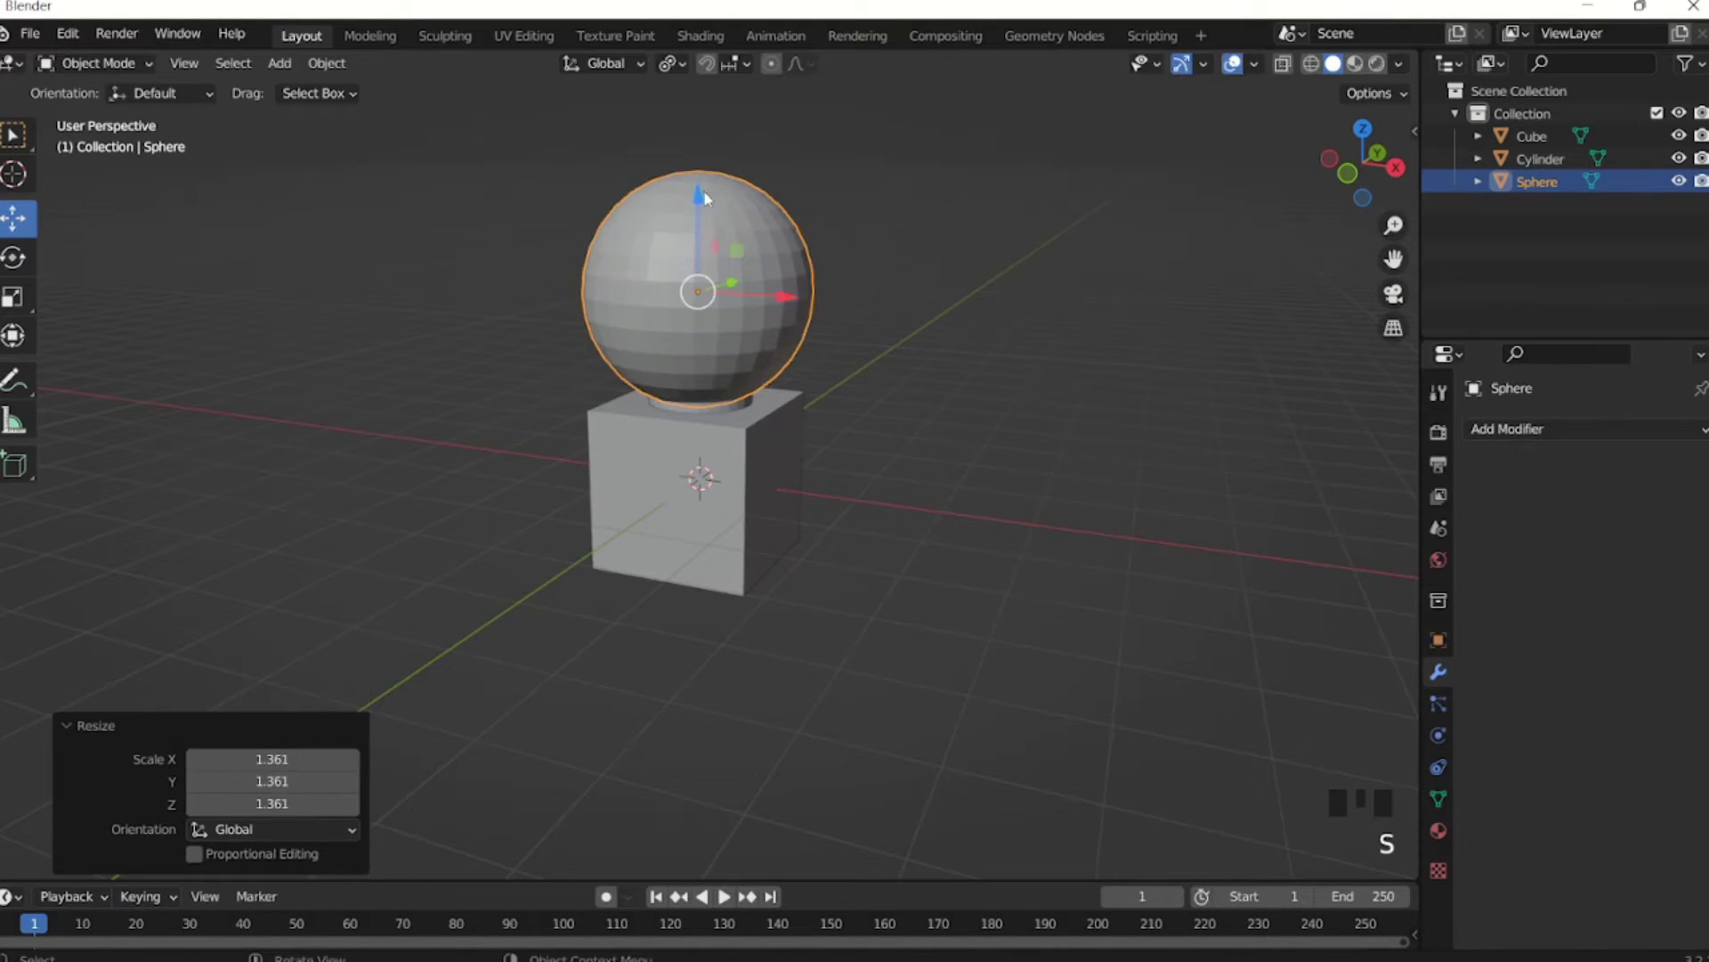
left_click_drag(703, 197, 704, 165)
middle_click_drag(713, 170, 766, 481)
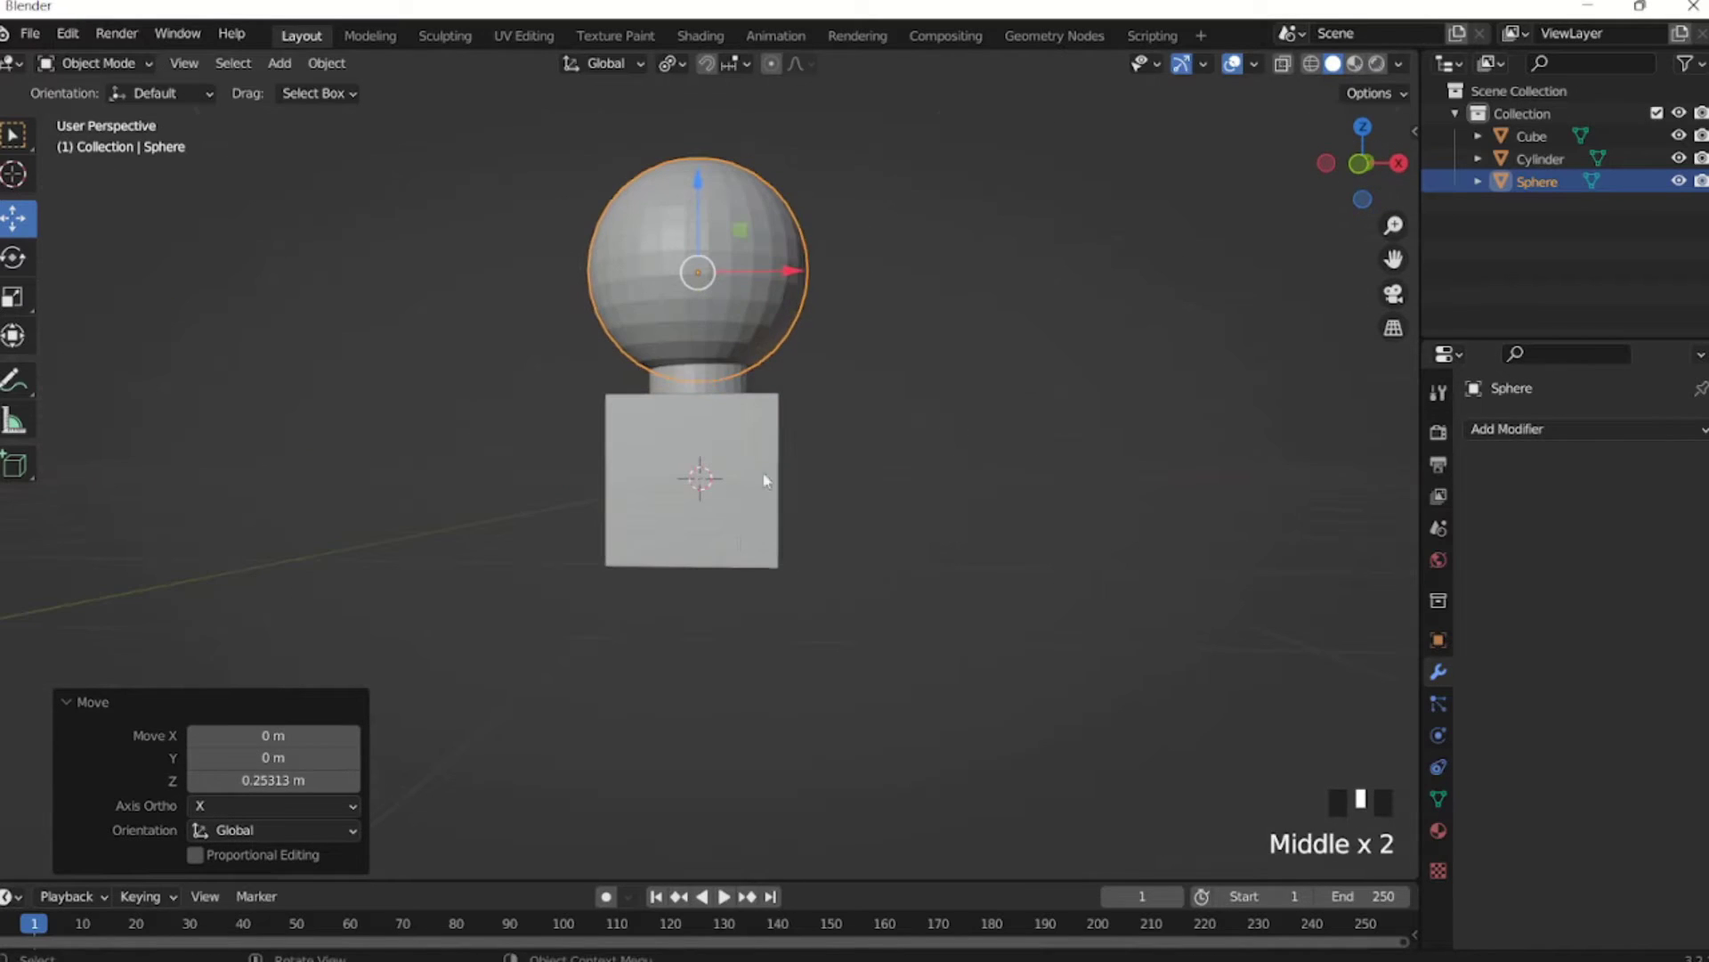
Scale the cube's bottom face by 1.847 into a tapered base and lower the whole cube along Z.
left_click(744, 543)
key("Tab")
key("Tab")
middle_click_drag(784, 574, 750, 466)
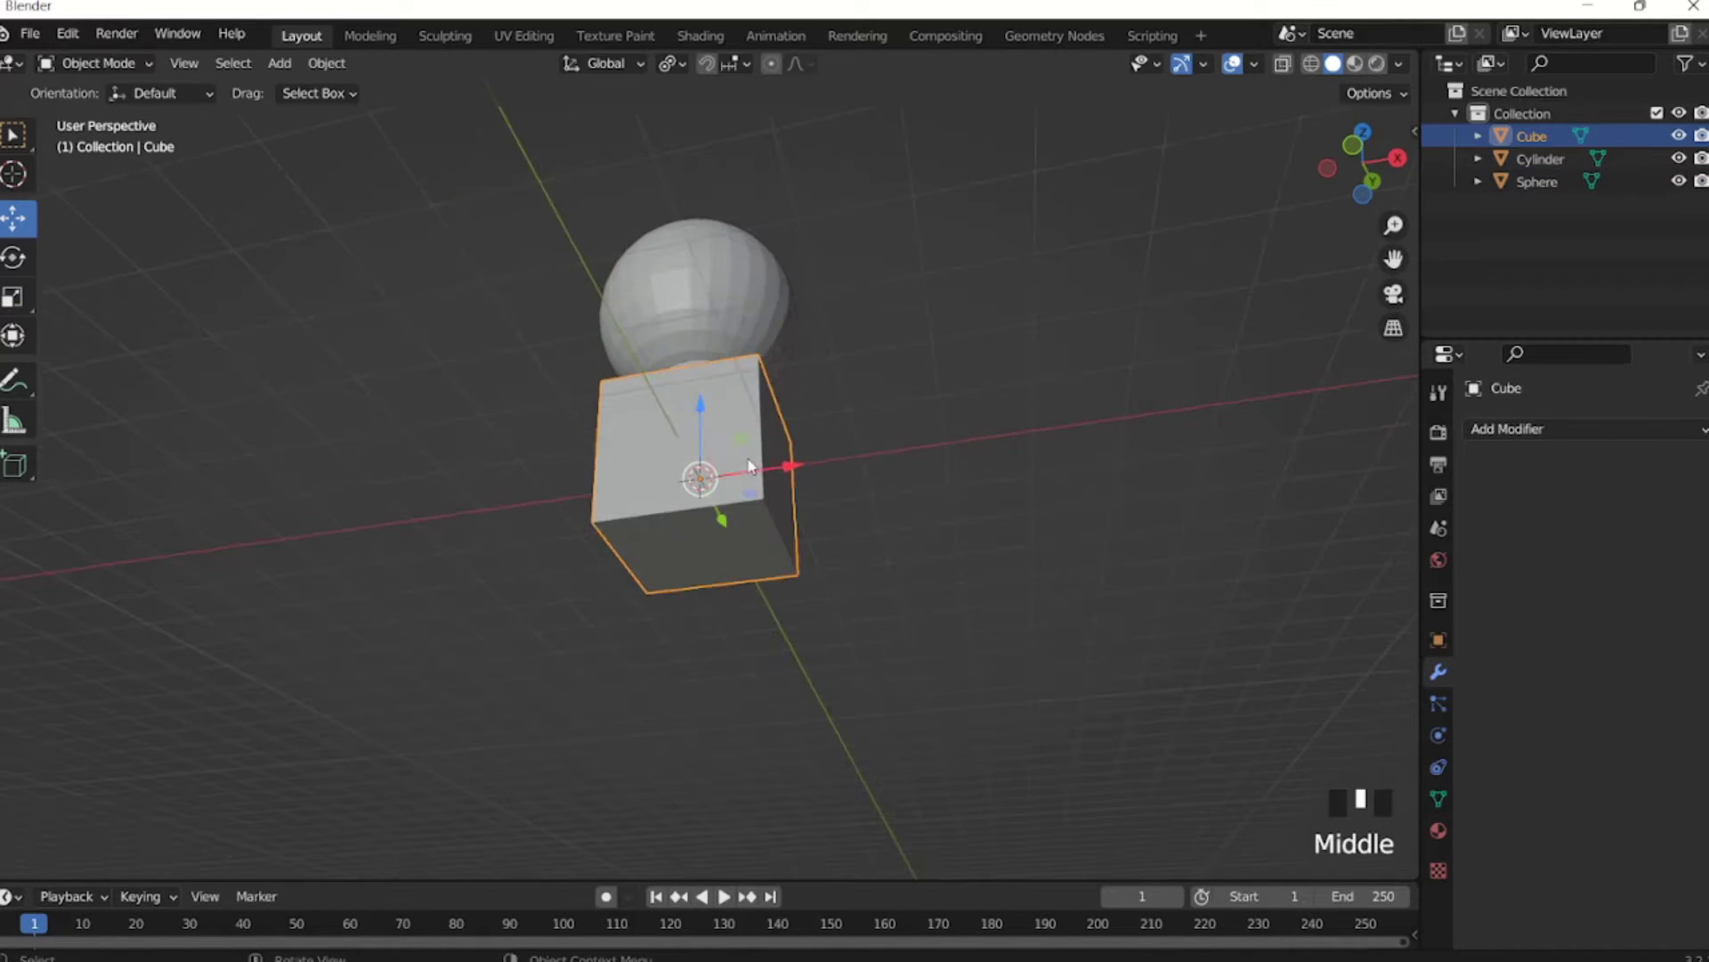
key("Tab")
left_click(217, 63)
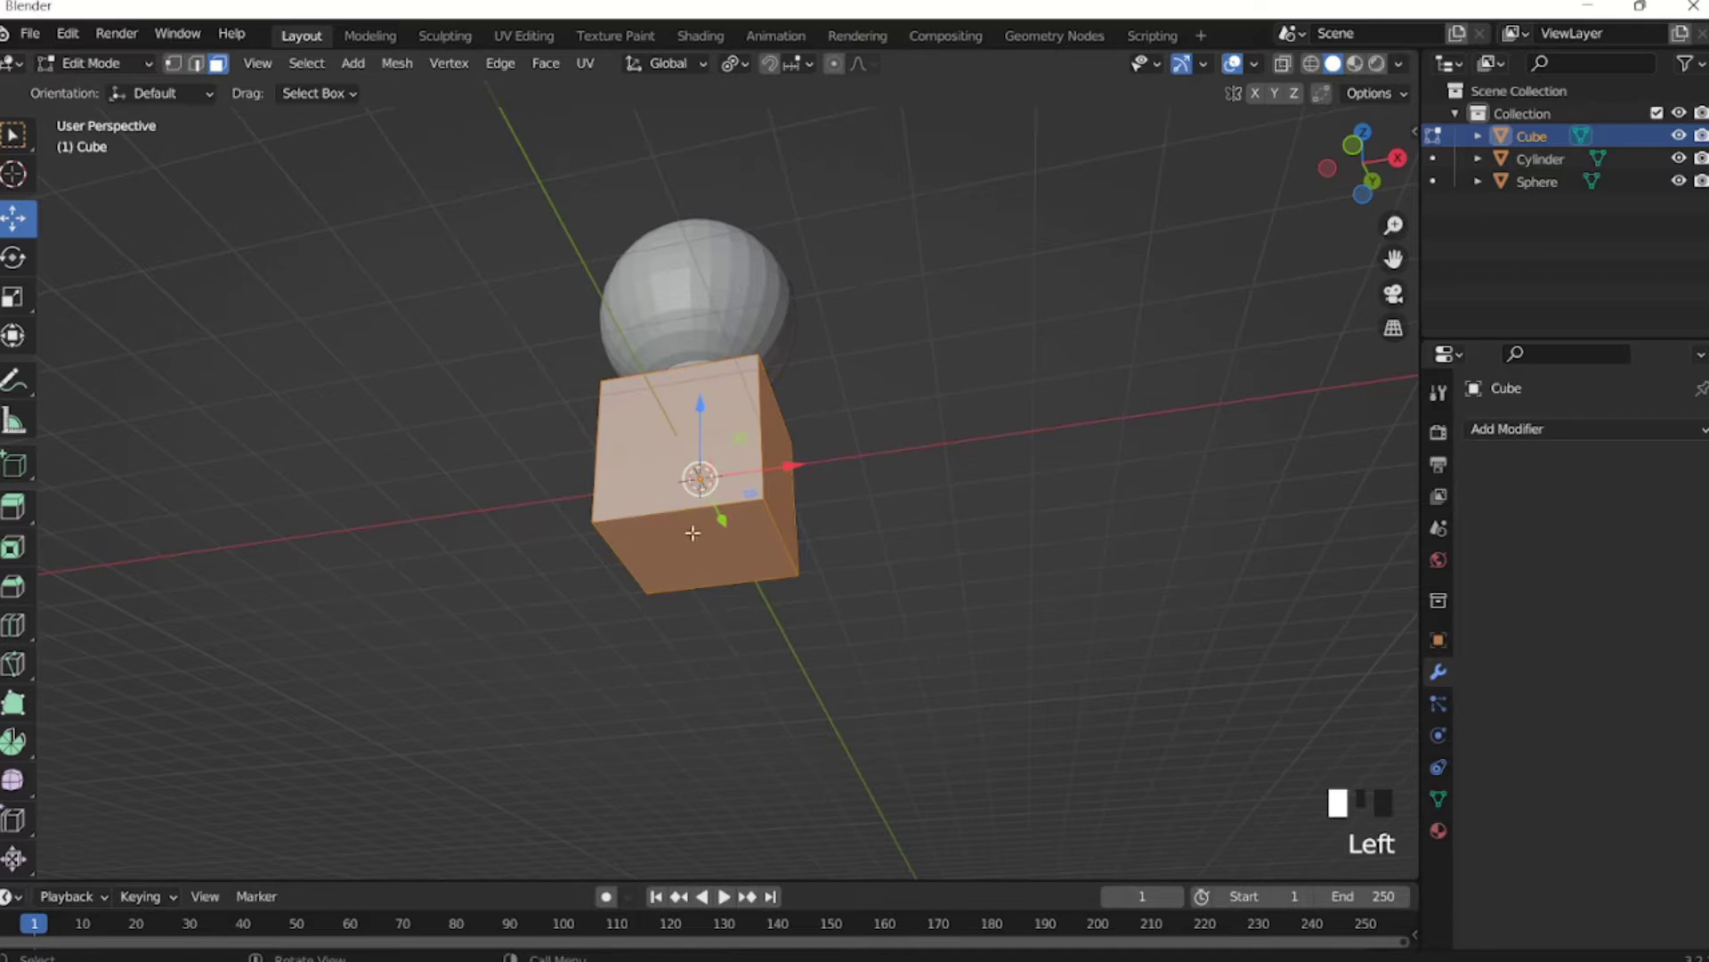
left_click(692, 533)
key("s")
left_click(1023, 507)
middle_click_drag(1022, 507, 700, 559)
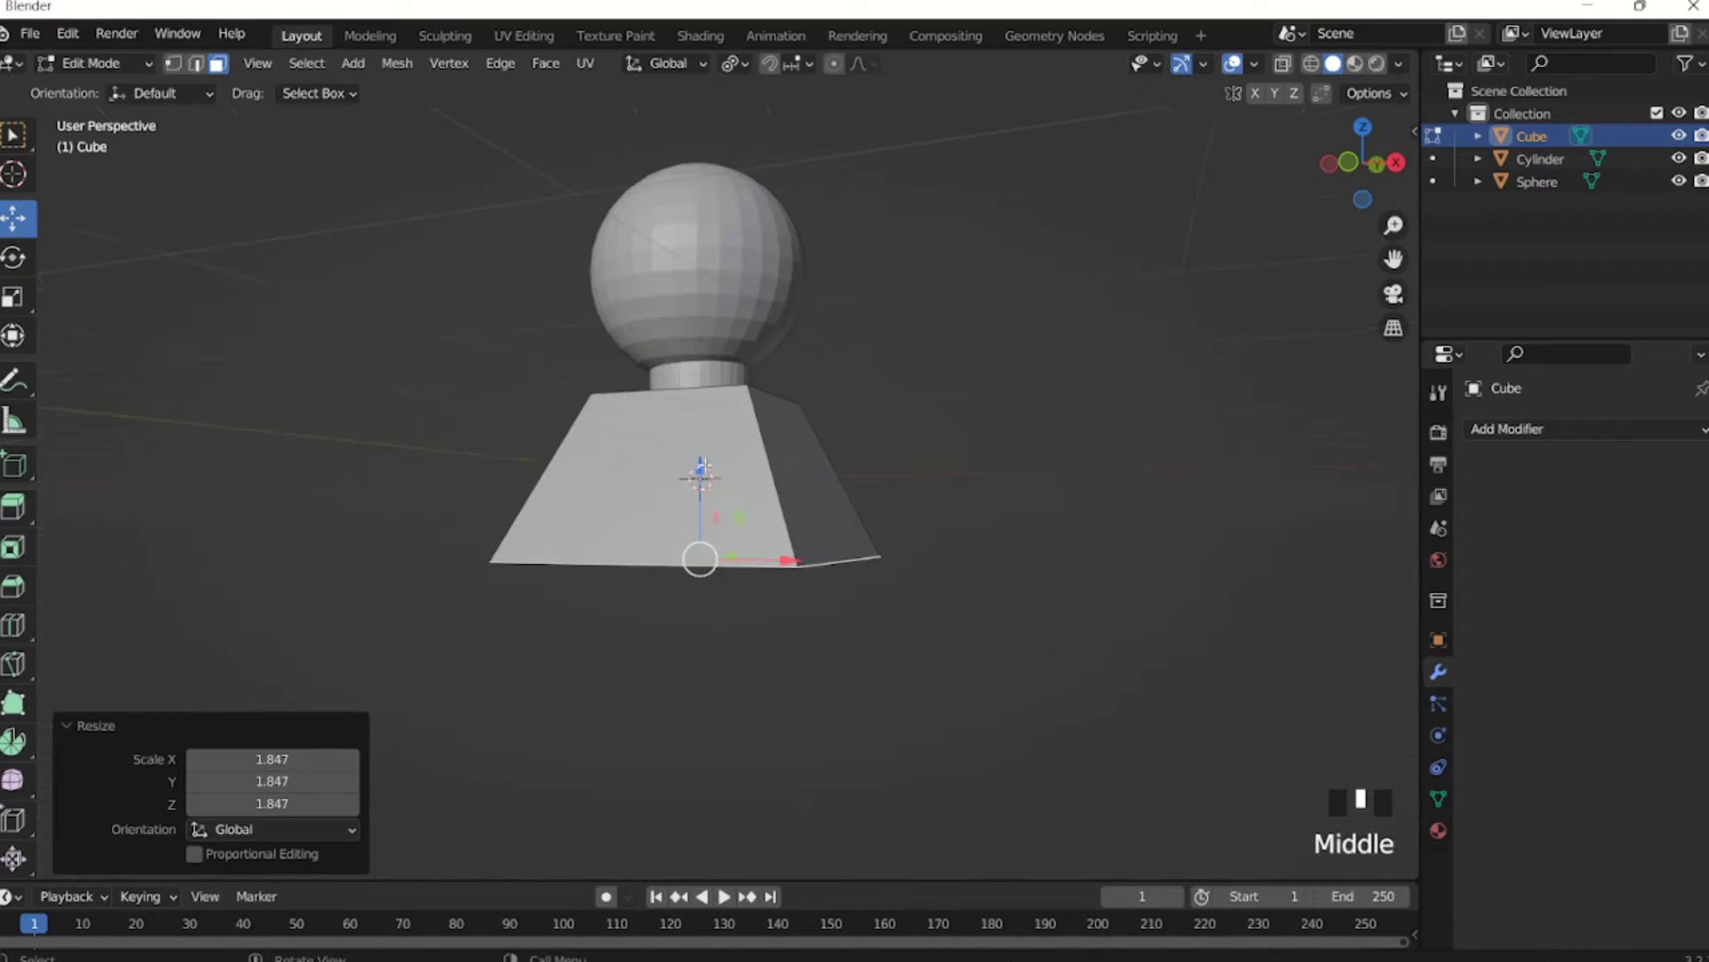
key("Tab")
left_click_drag(695, 382, 709, 481)
Lower the cylinder's bottom face by 1.2145 m into the base and enlarge it, returning to Object Mode.
left_click(713, 405)
key("Tab")
left_click(727, 411)
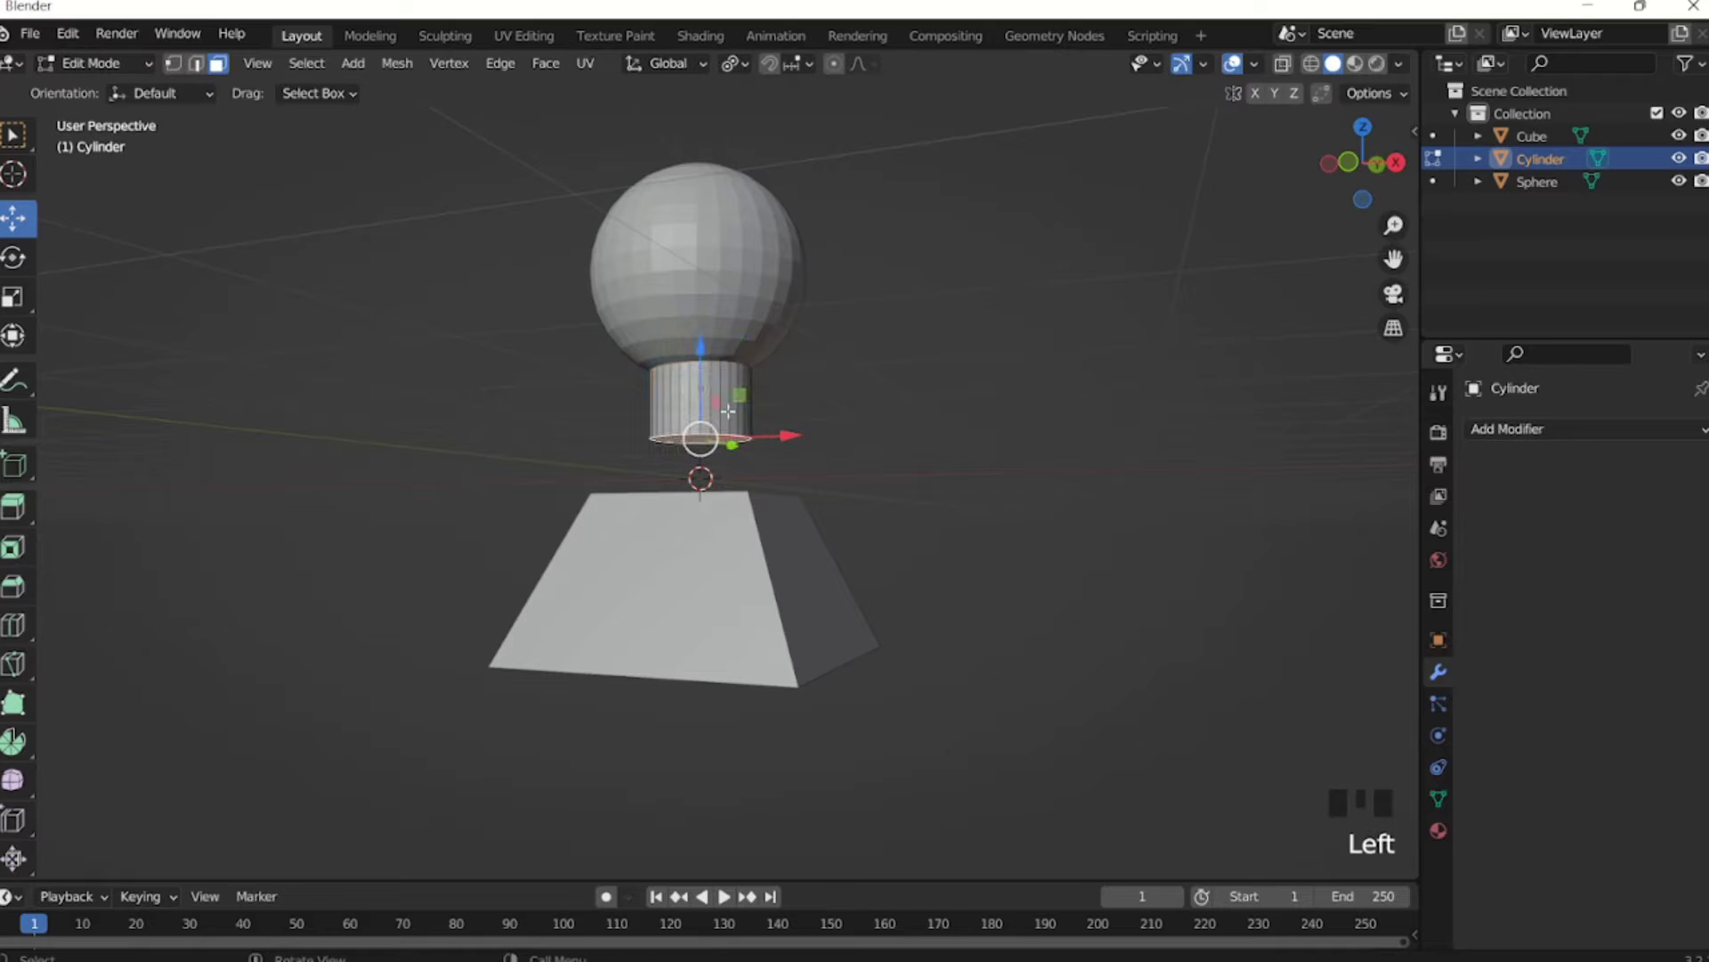
left_click_drag(701, 349, 702, 408)
key("s")
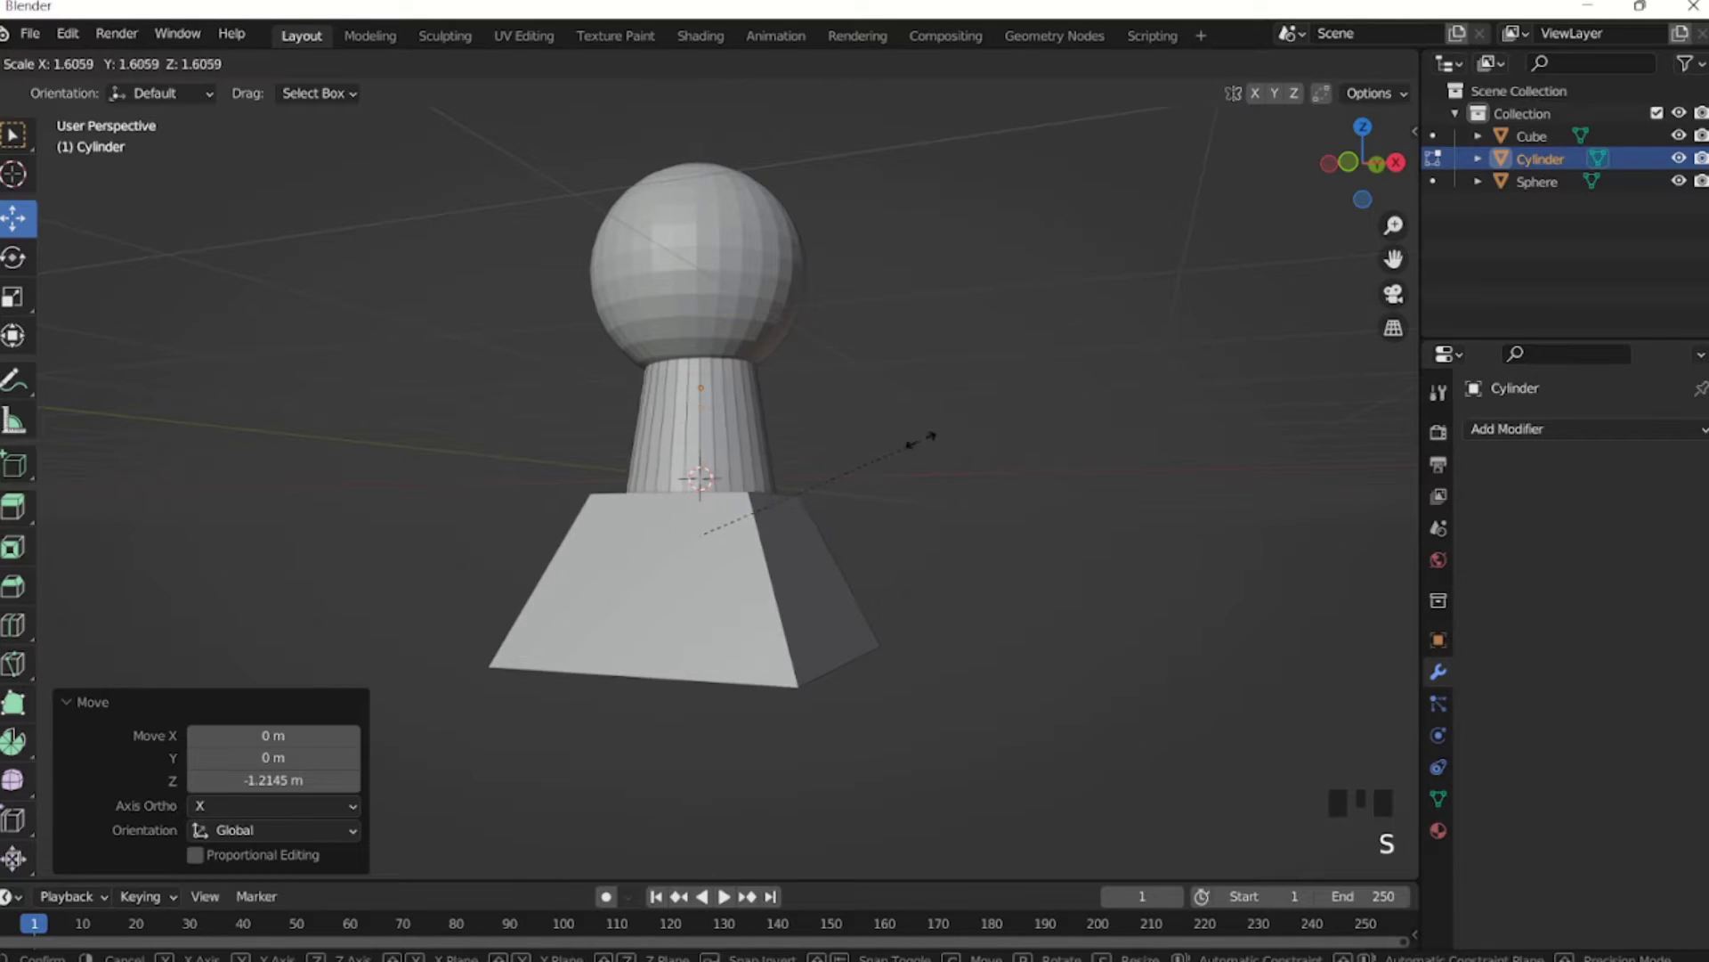
left_click(889, 409)
middle_click_drag(890, 408, 935, 413)
left_click(874, 482)
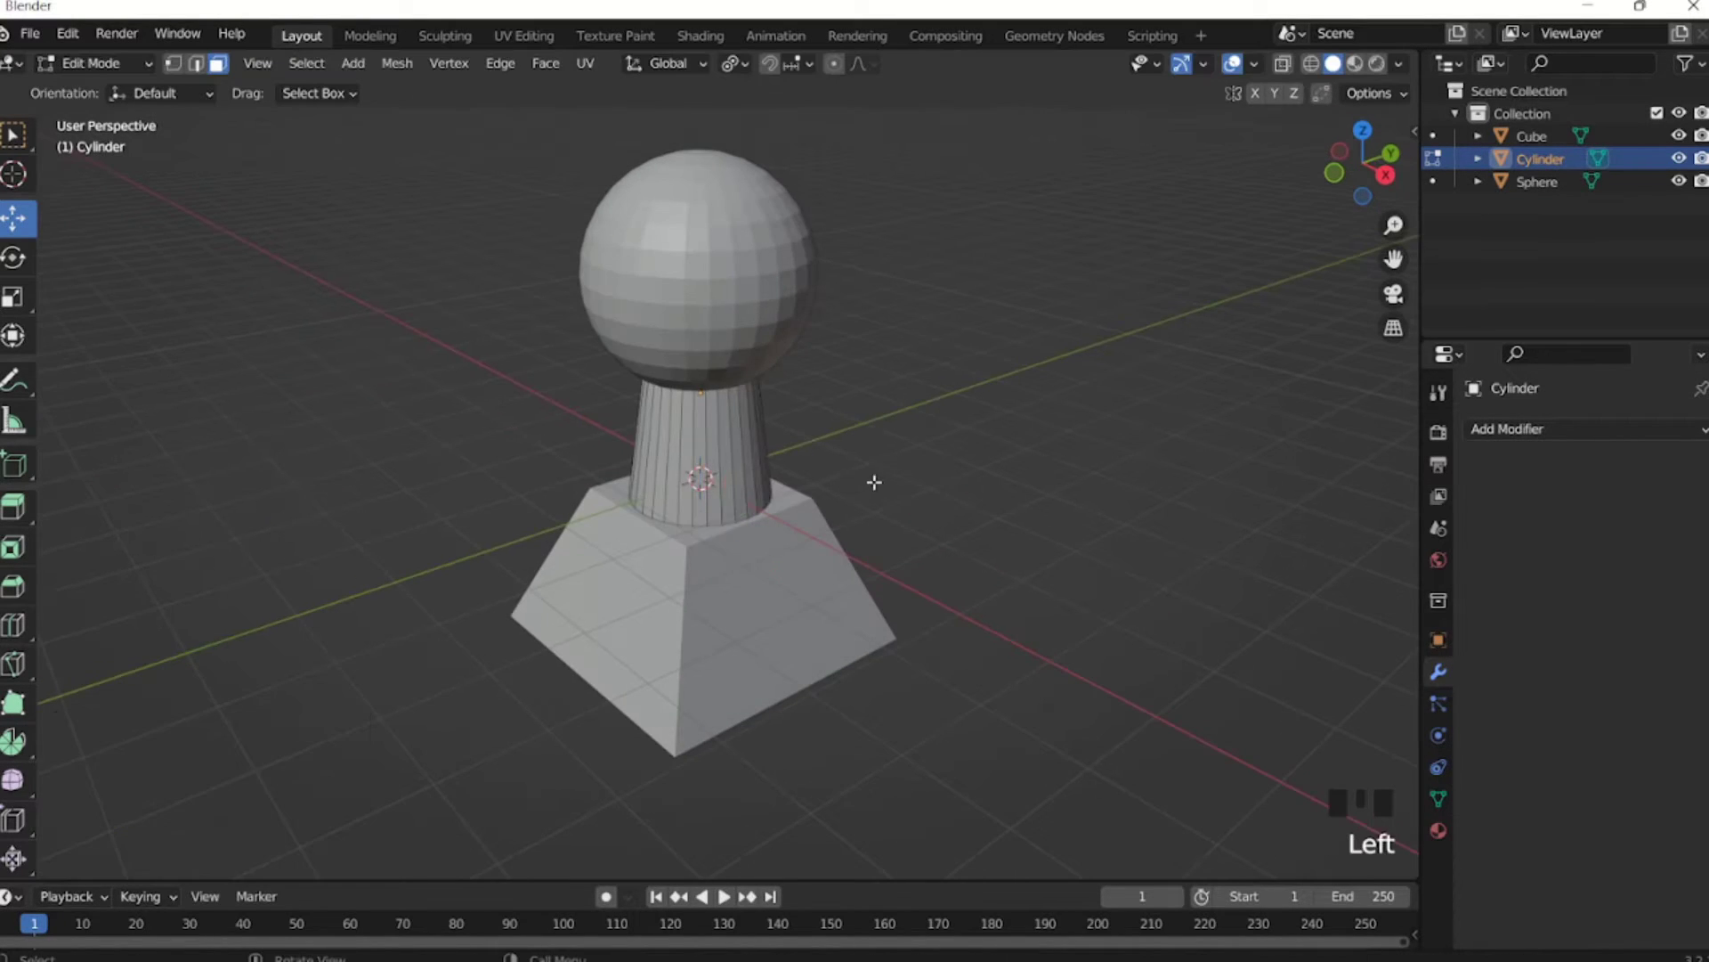
middle_click_drag(874, 482, 919, 412)
left_click(920, 397)
key("Tab")
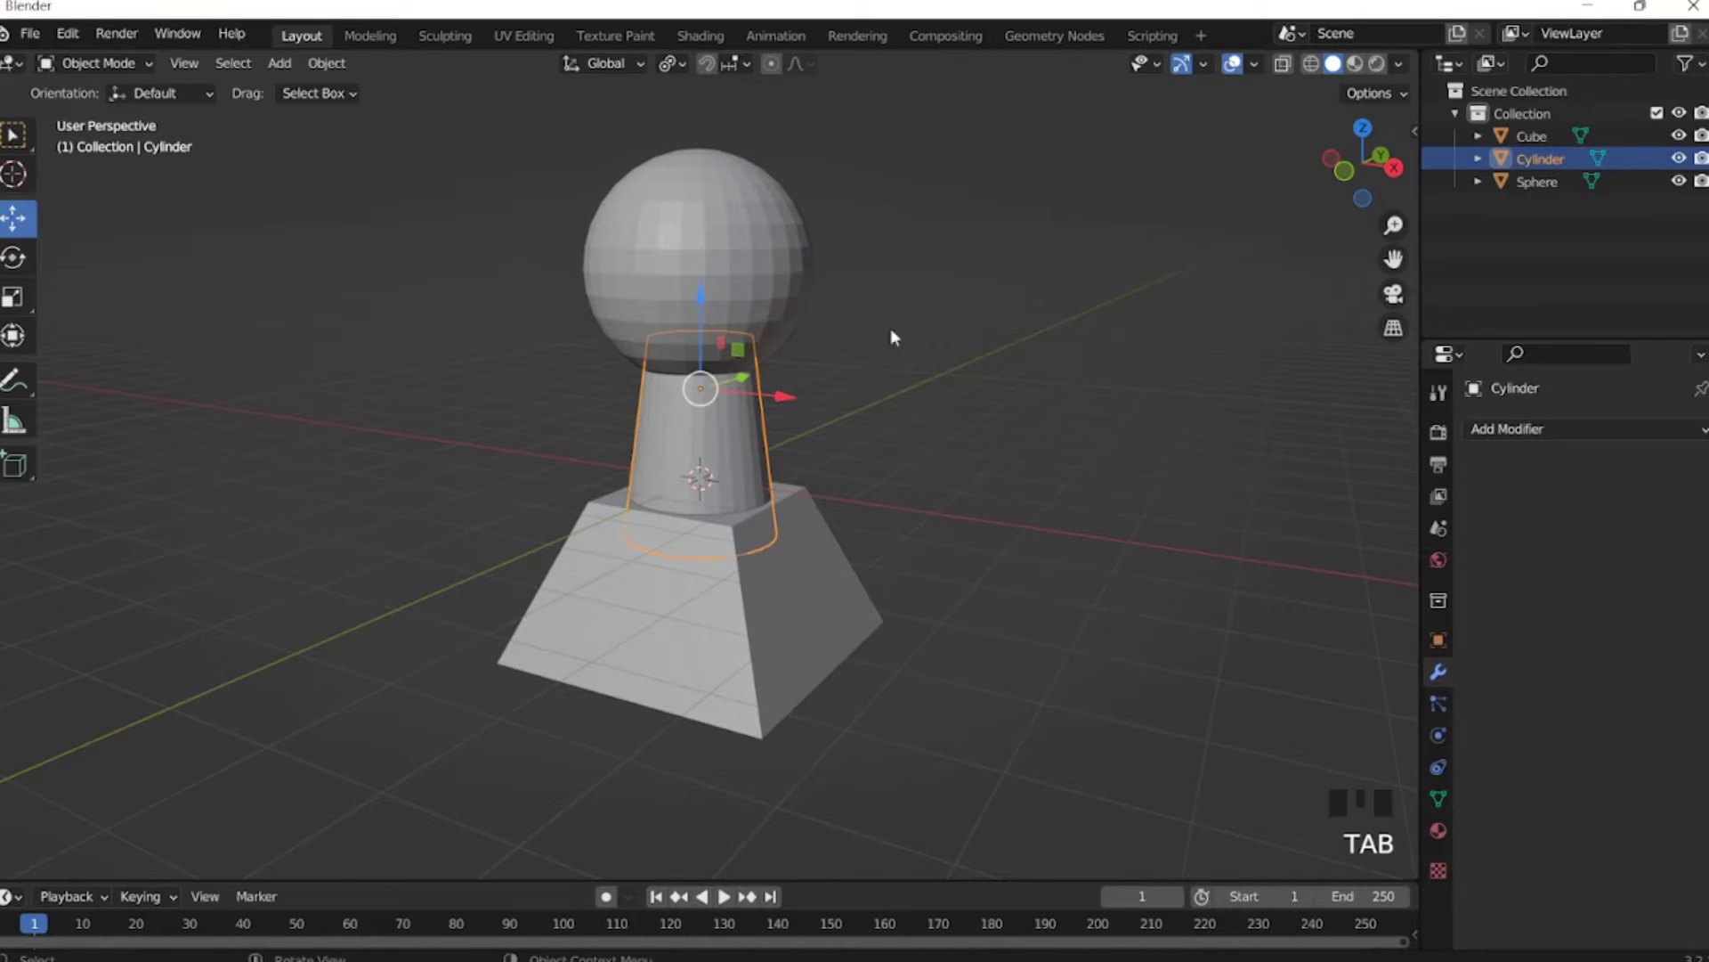
middle_click_drag(893, 337, 735, 286)
left_click(935, 419)
Show the model in front view with wireframe shading and X-ray enabled.
scroll(930, 425, "down", 2)
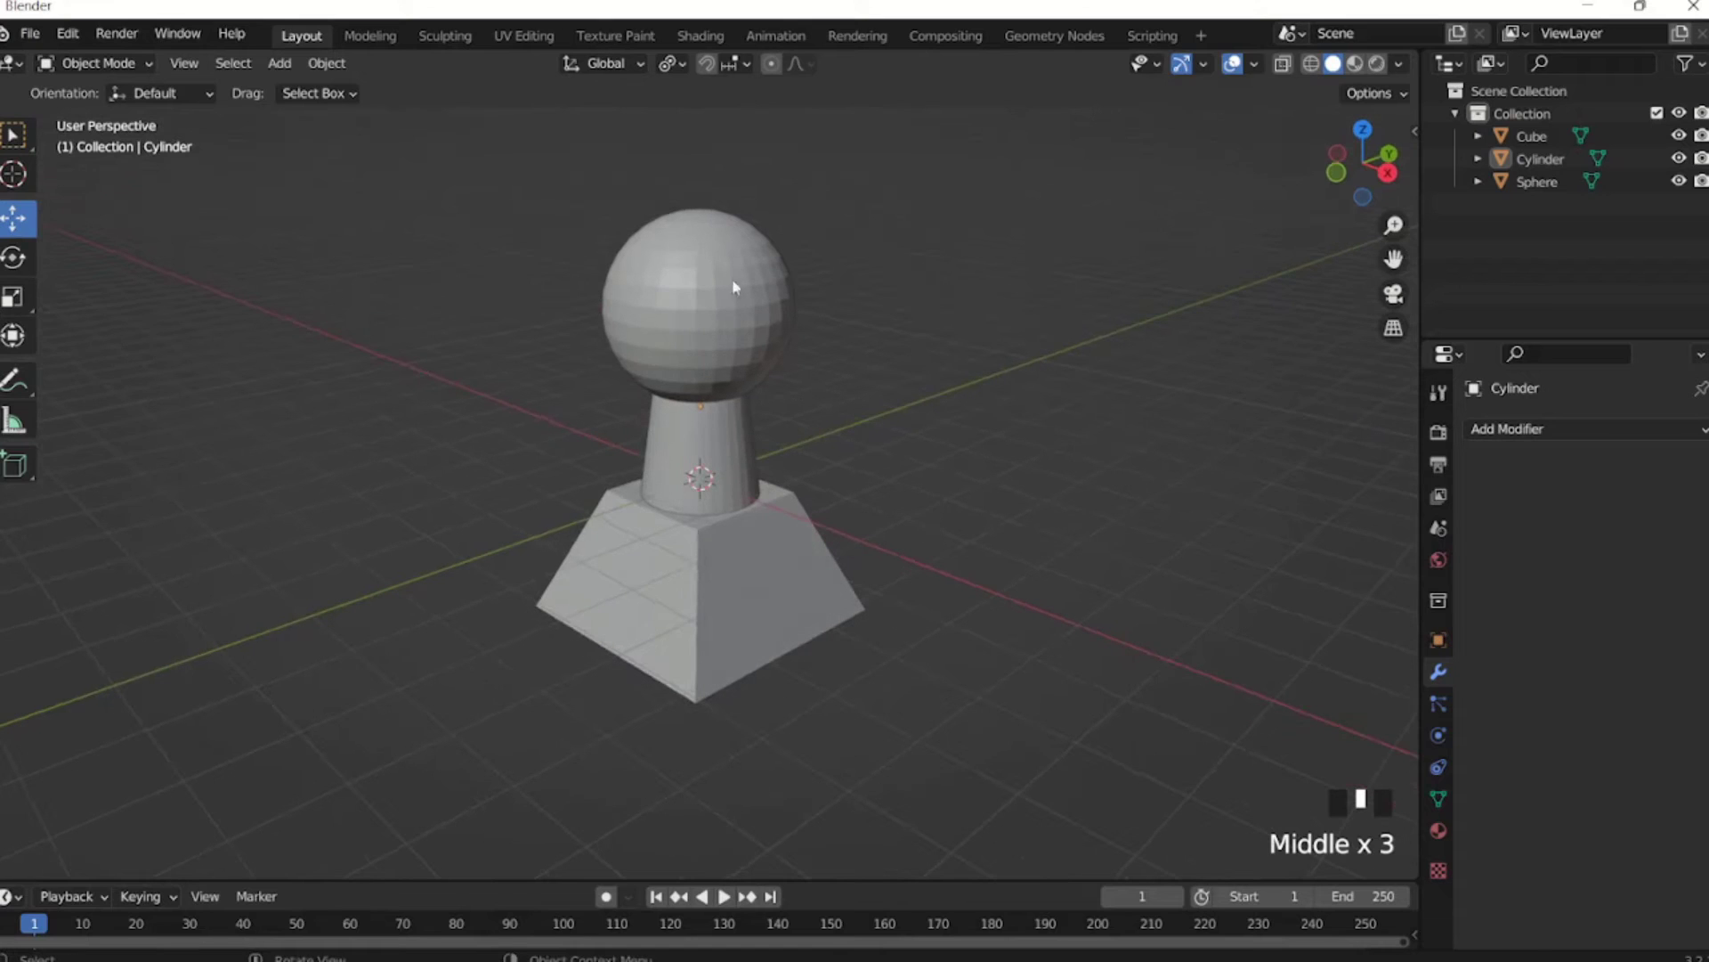
middle_click_drag(522, 462, 873, 447)
left_click(809, 485)
left_click(763, 356)
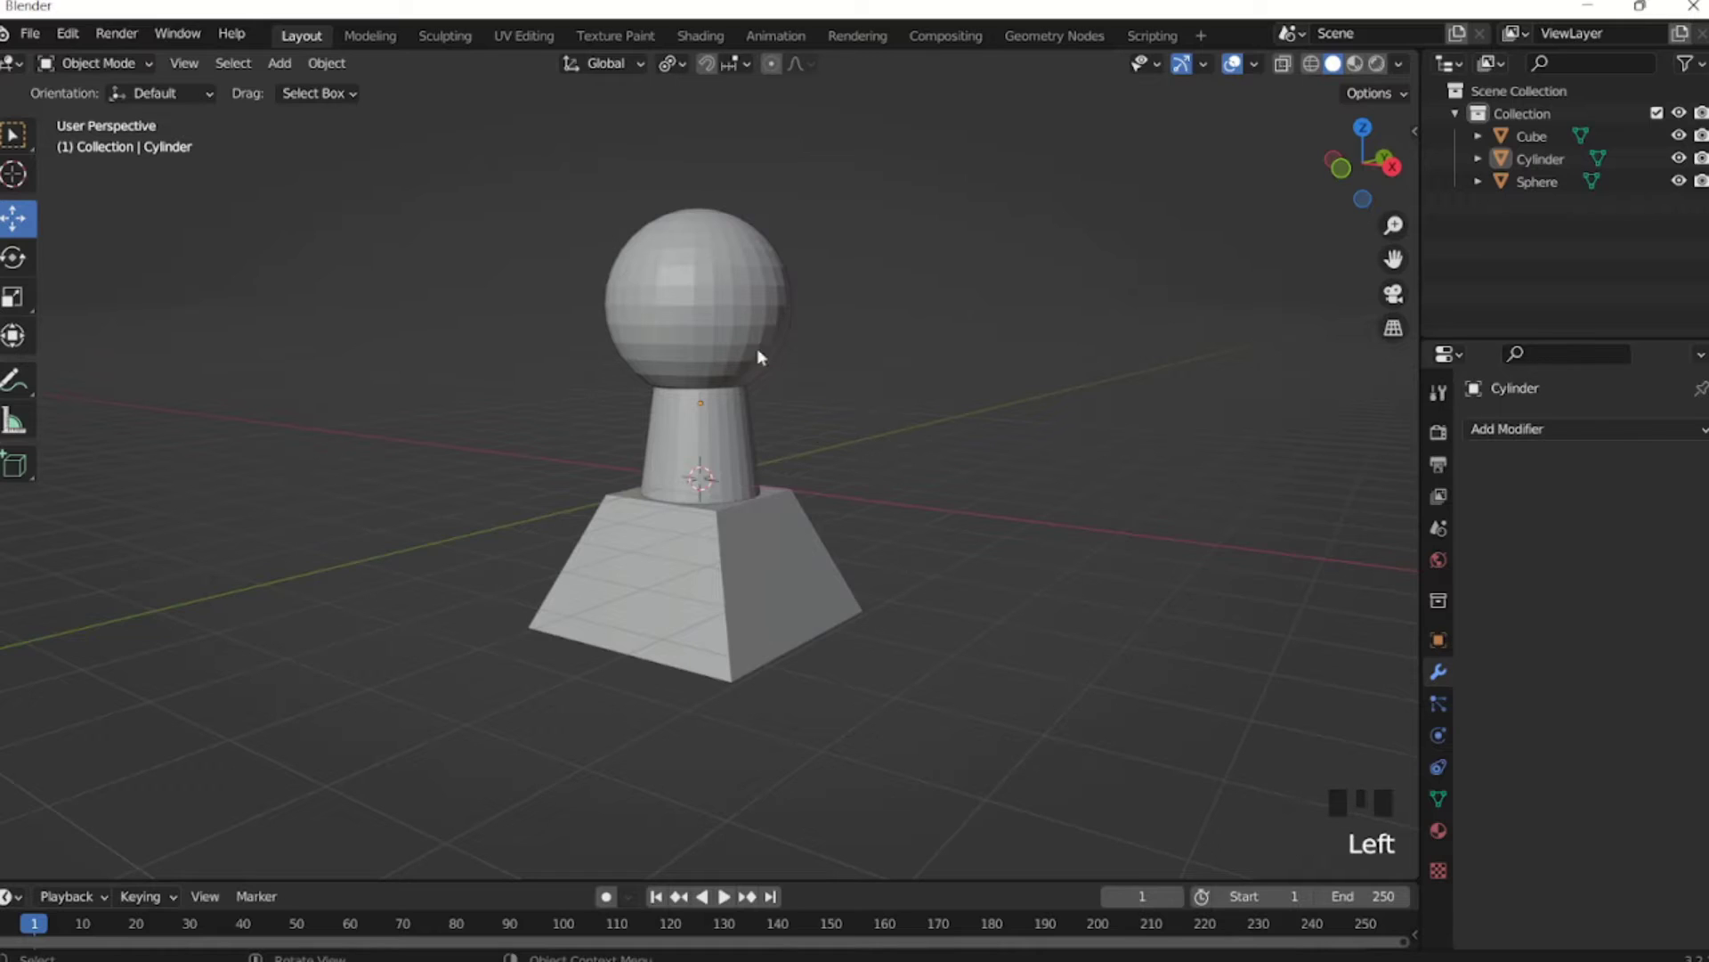
key("KP_1")
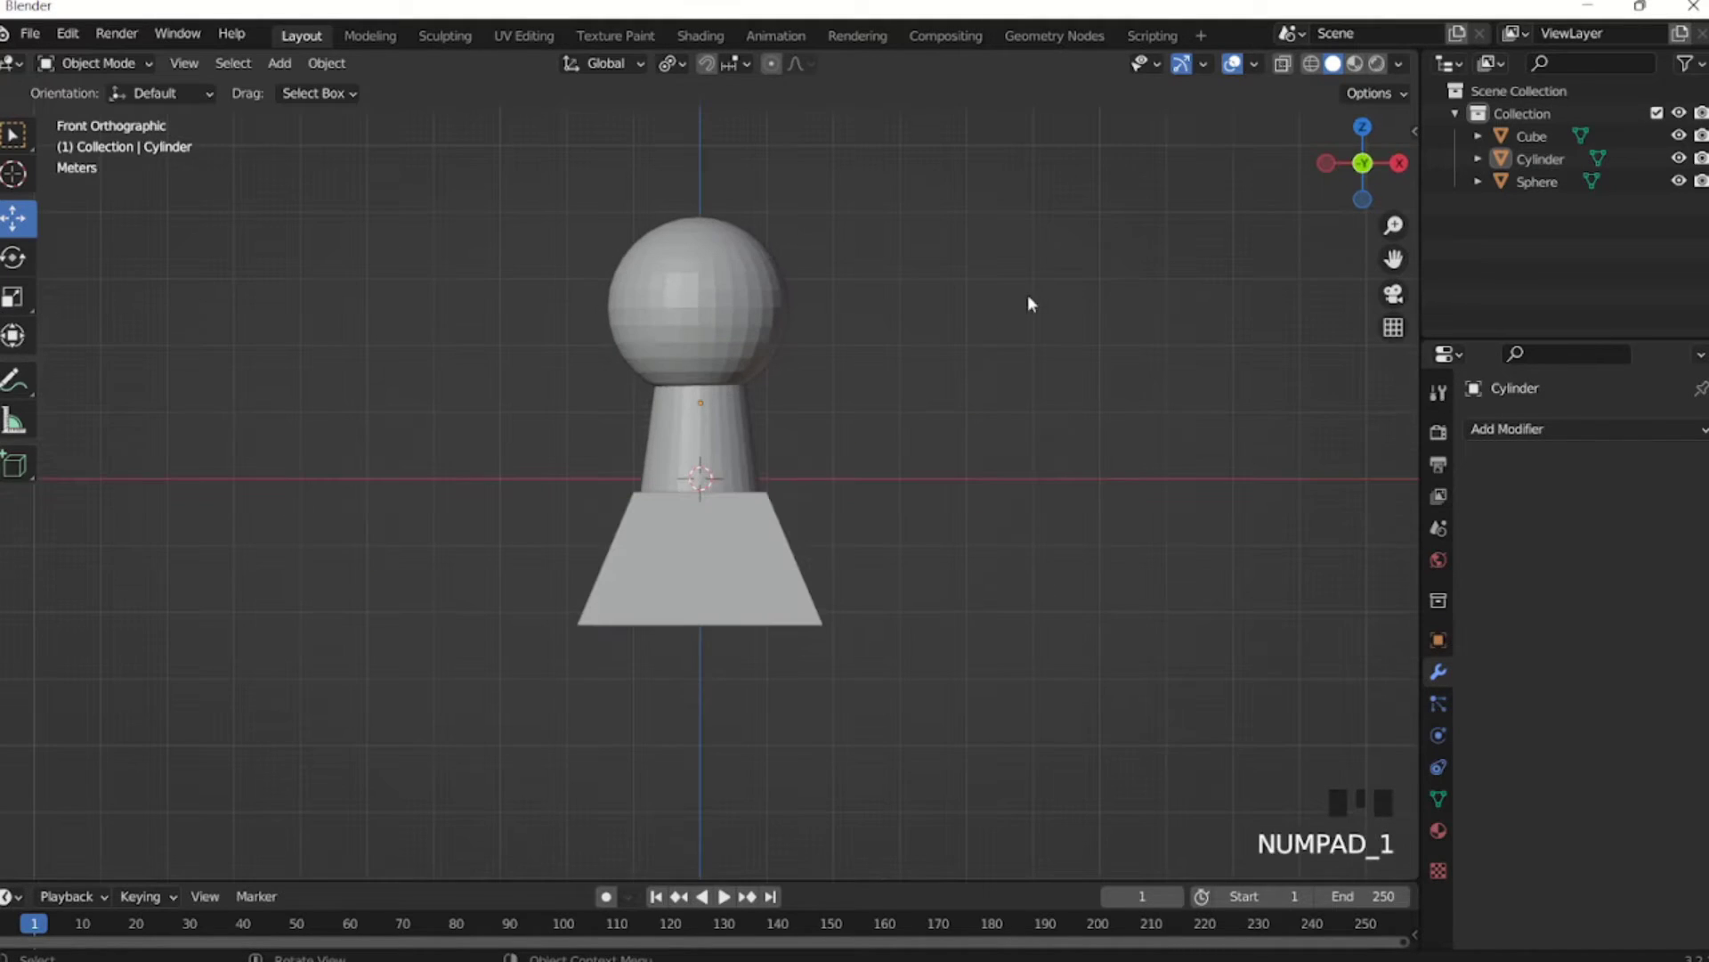
left_click(1282, 65)
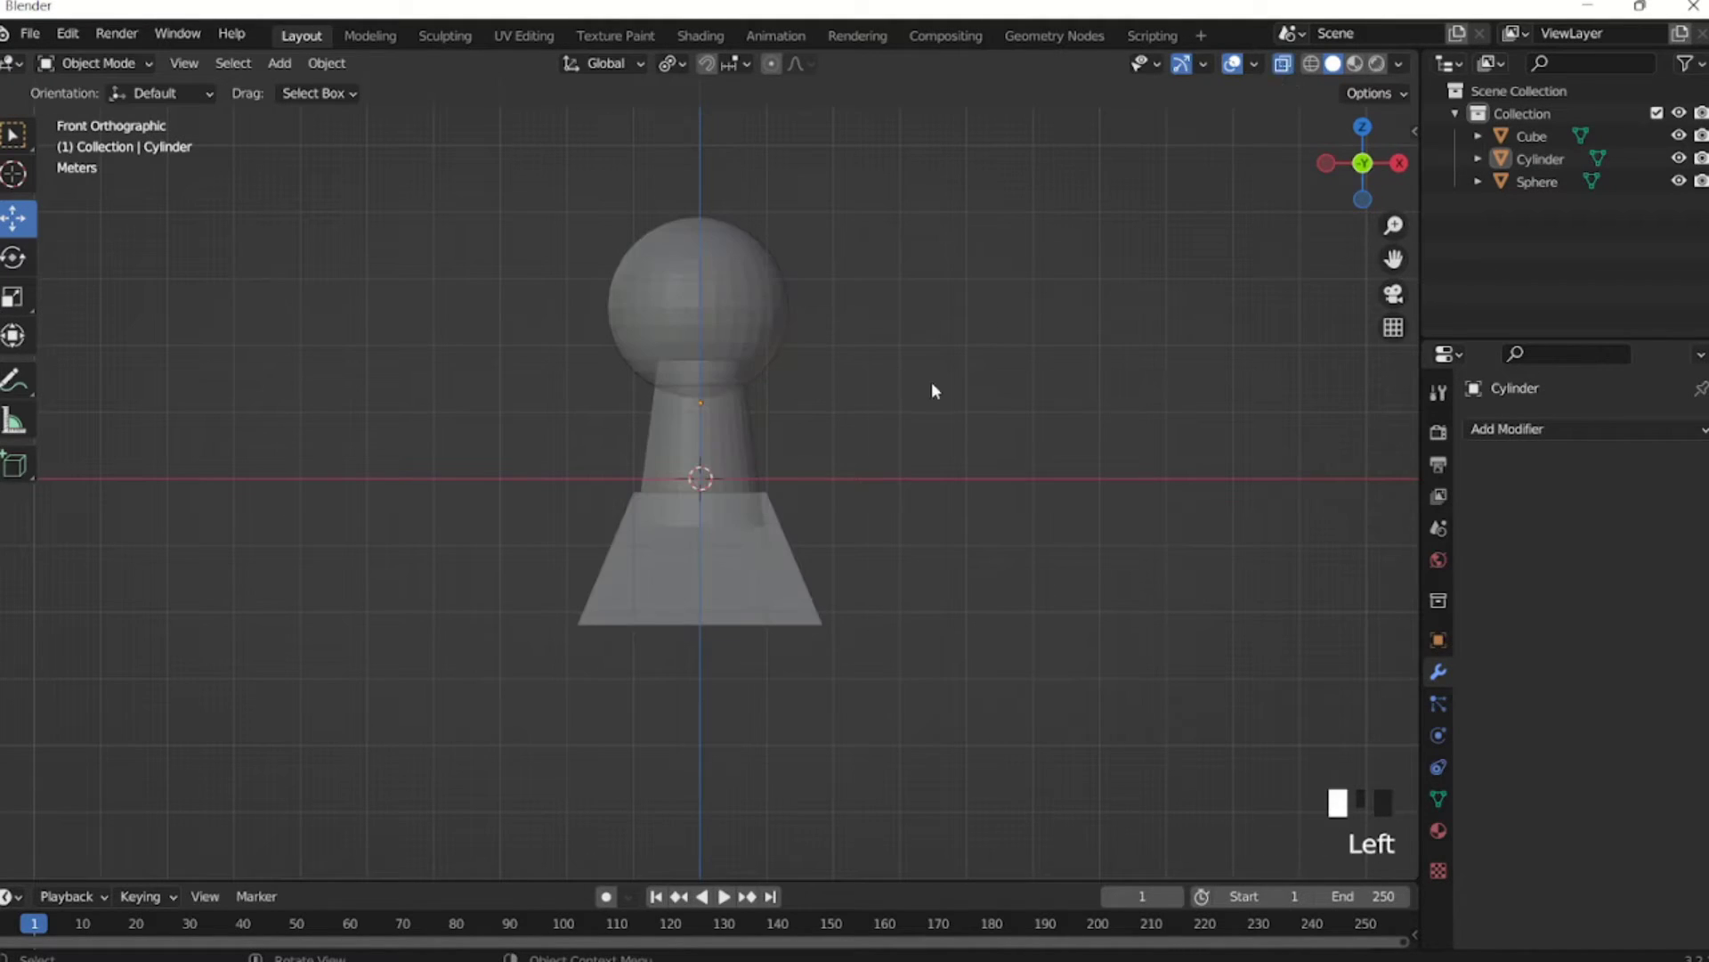
left_click(1311, 64)
left_click(1282, 65)
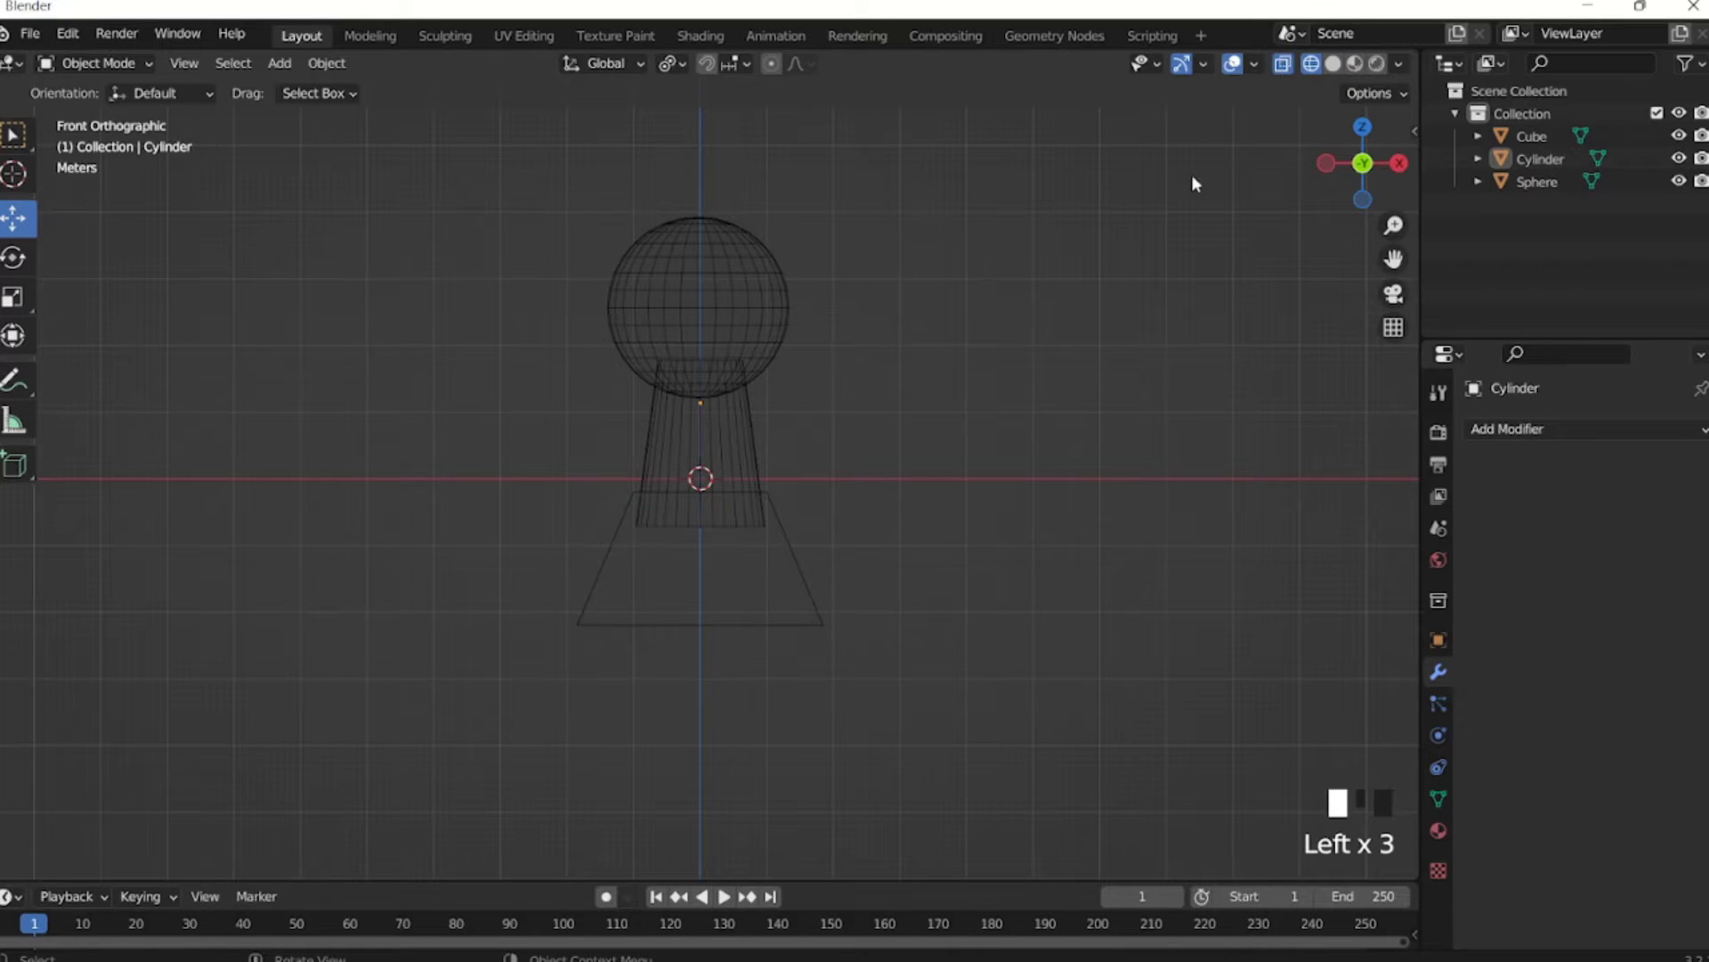
Examine the separate sphere, cylinder and base in wireframe, checking where they overlap one another.
middle_click_drag(828, 377, 767, 264)
left_click(727, 422)
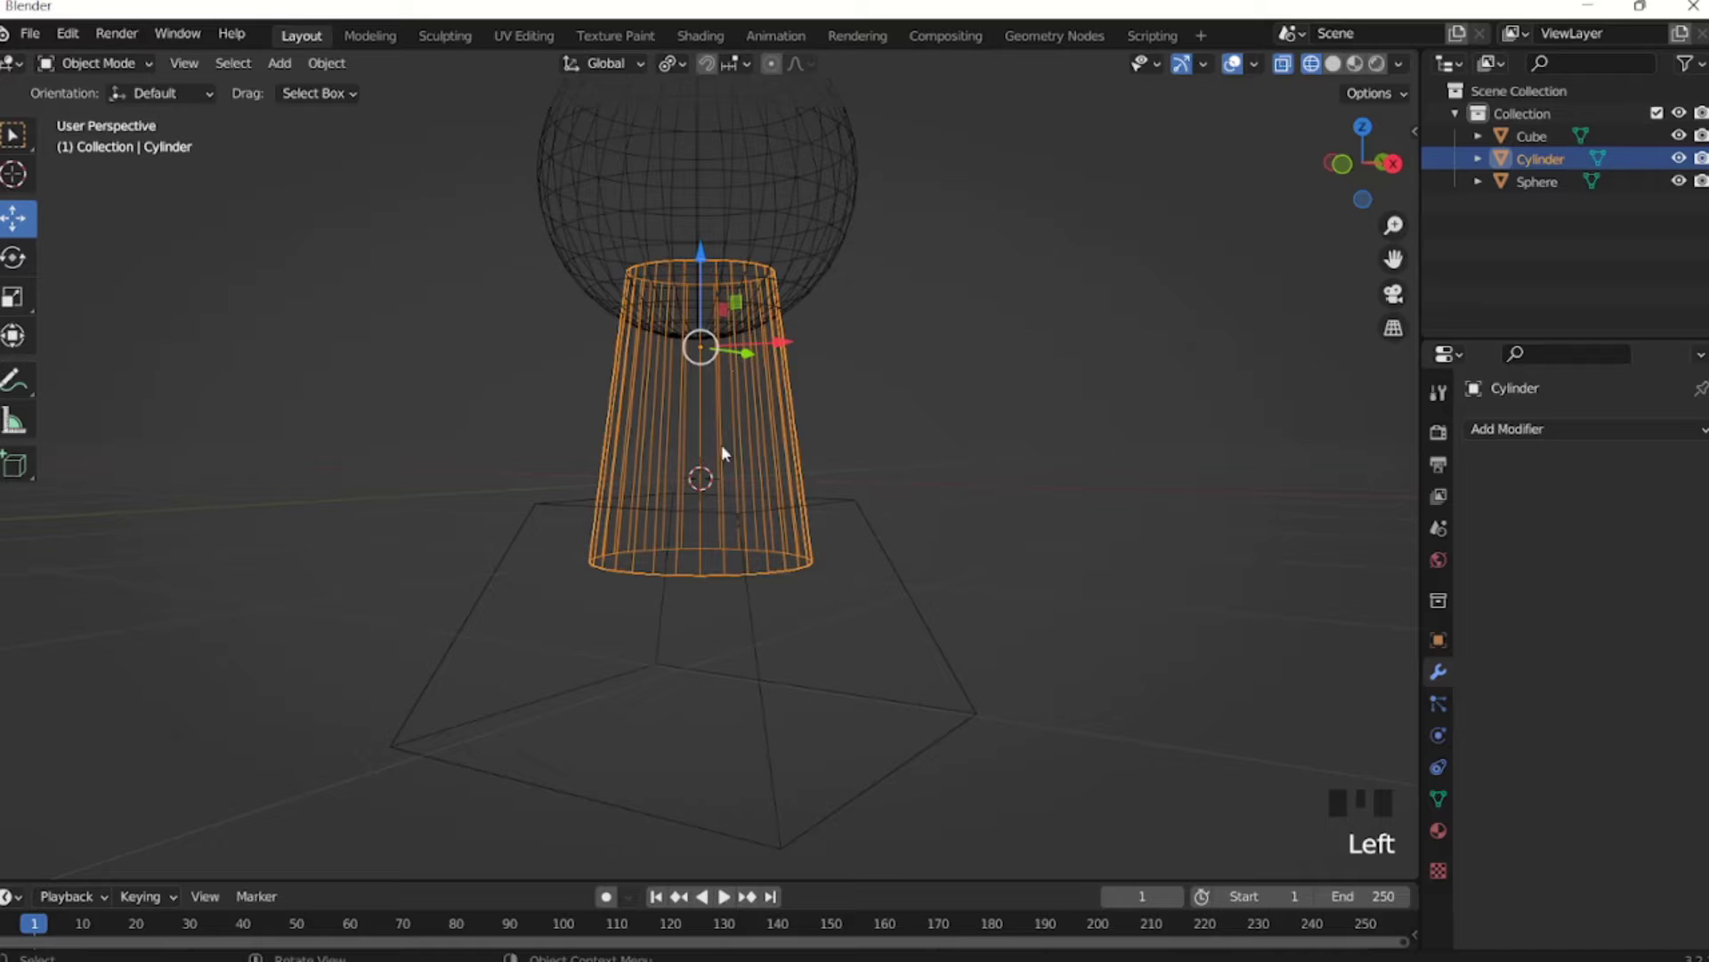
left_click(739, 206)
left_click(726, 676)
left_click(726, 677)
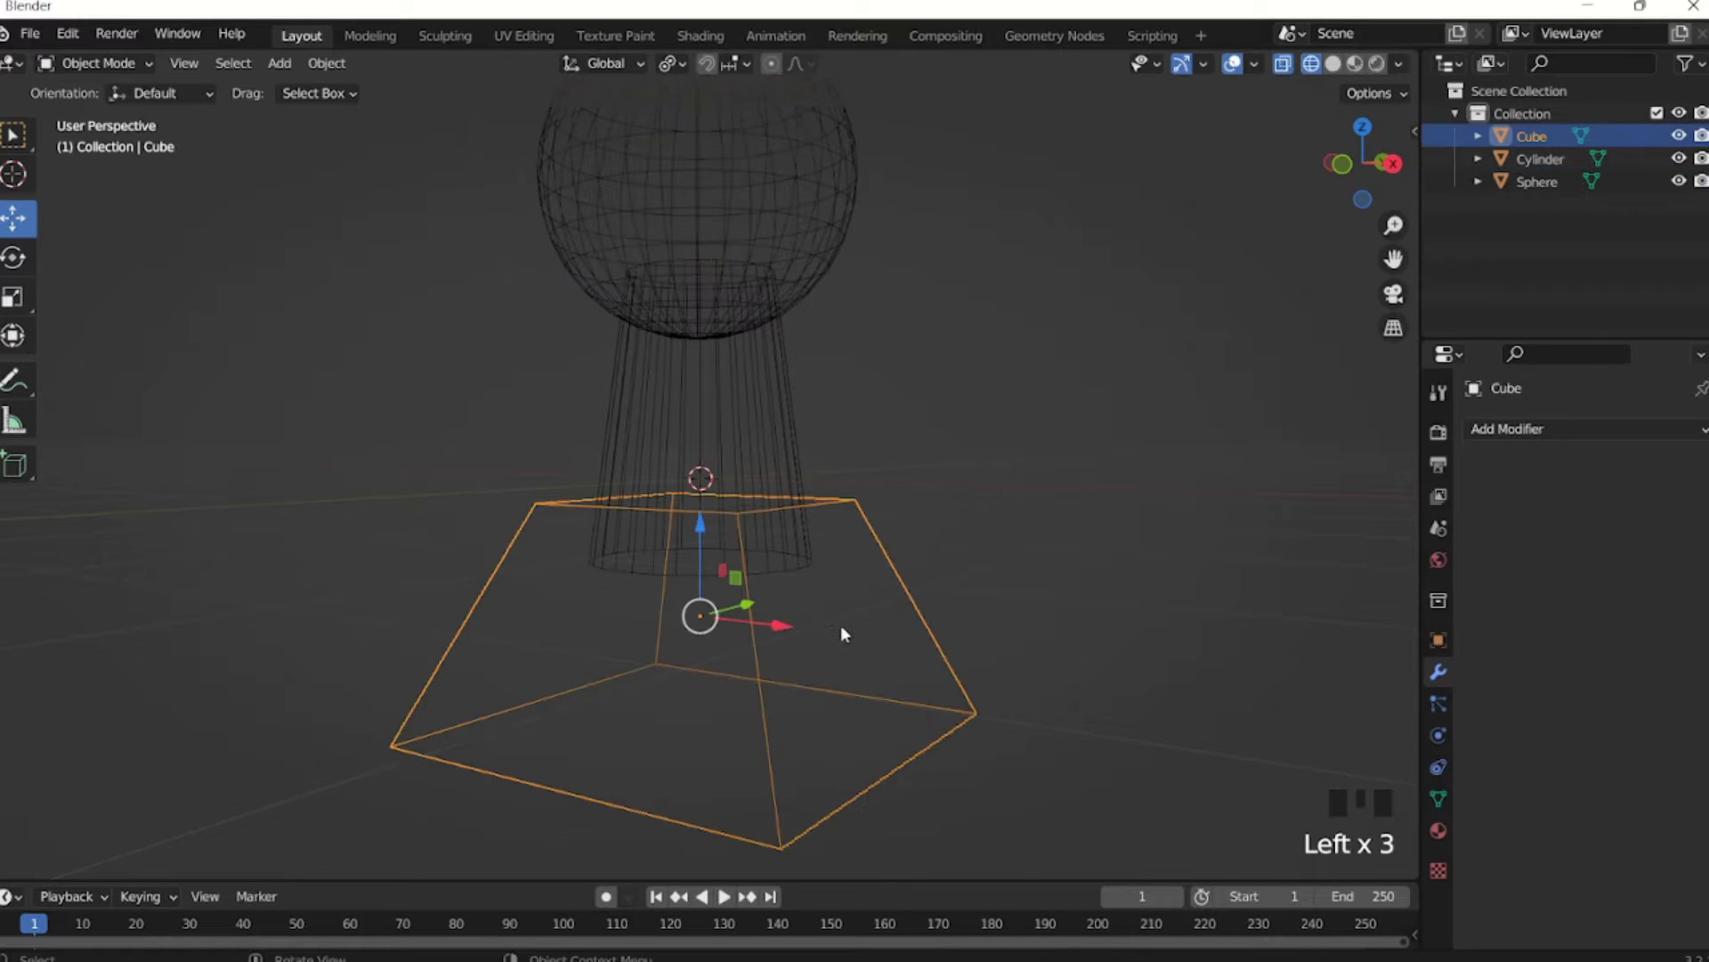
middle_click_drag(841, 623, 974, 480)
scroll(756, 628, "down", 2)
left_click(974, 481)
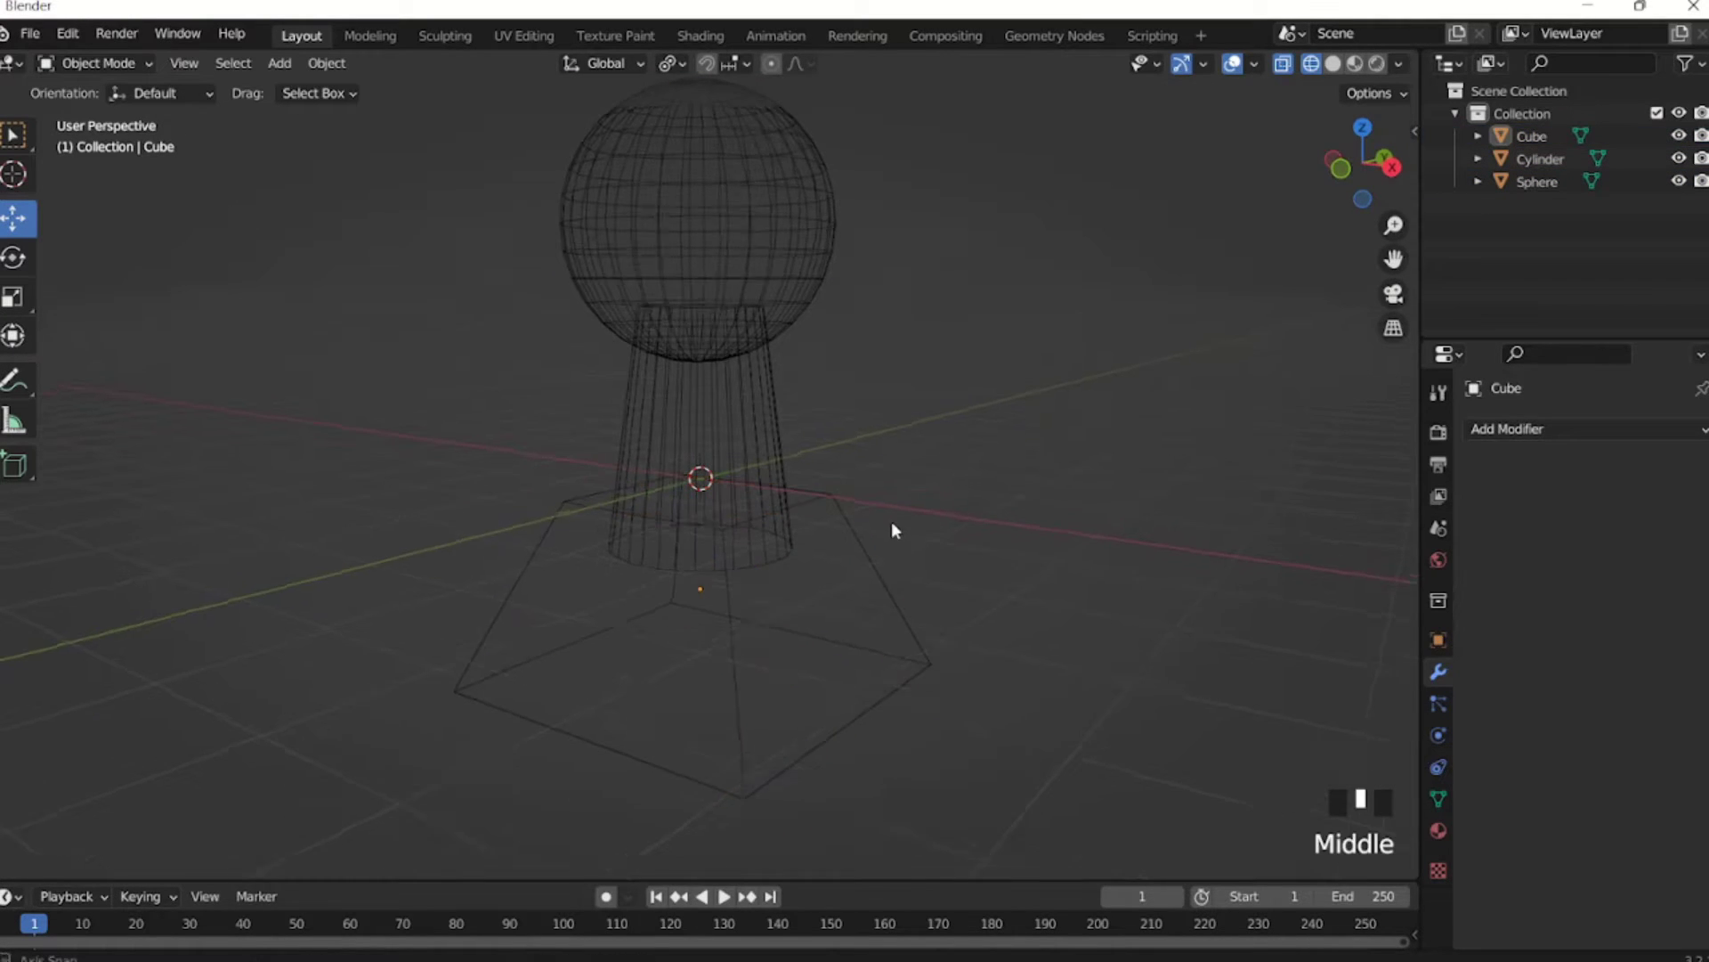
middle_click_drag(891, 521, 730, 665)
left_click(757, 682)
left_click(917, 450)
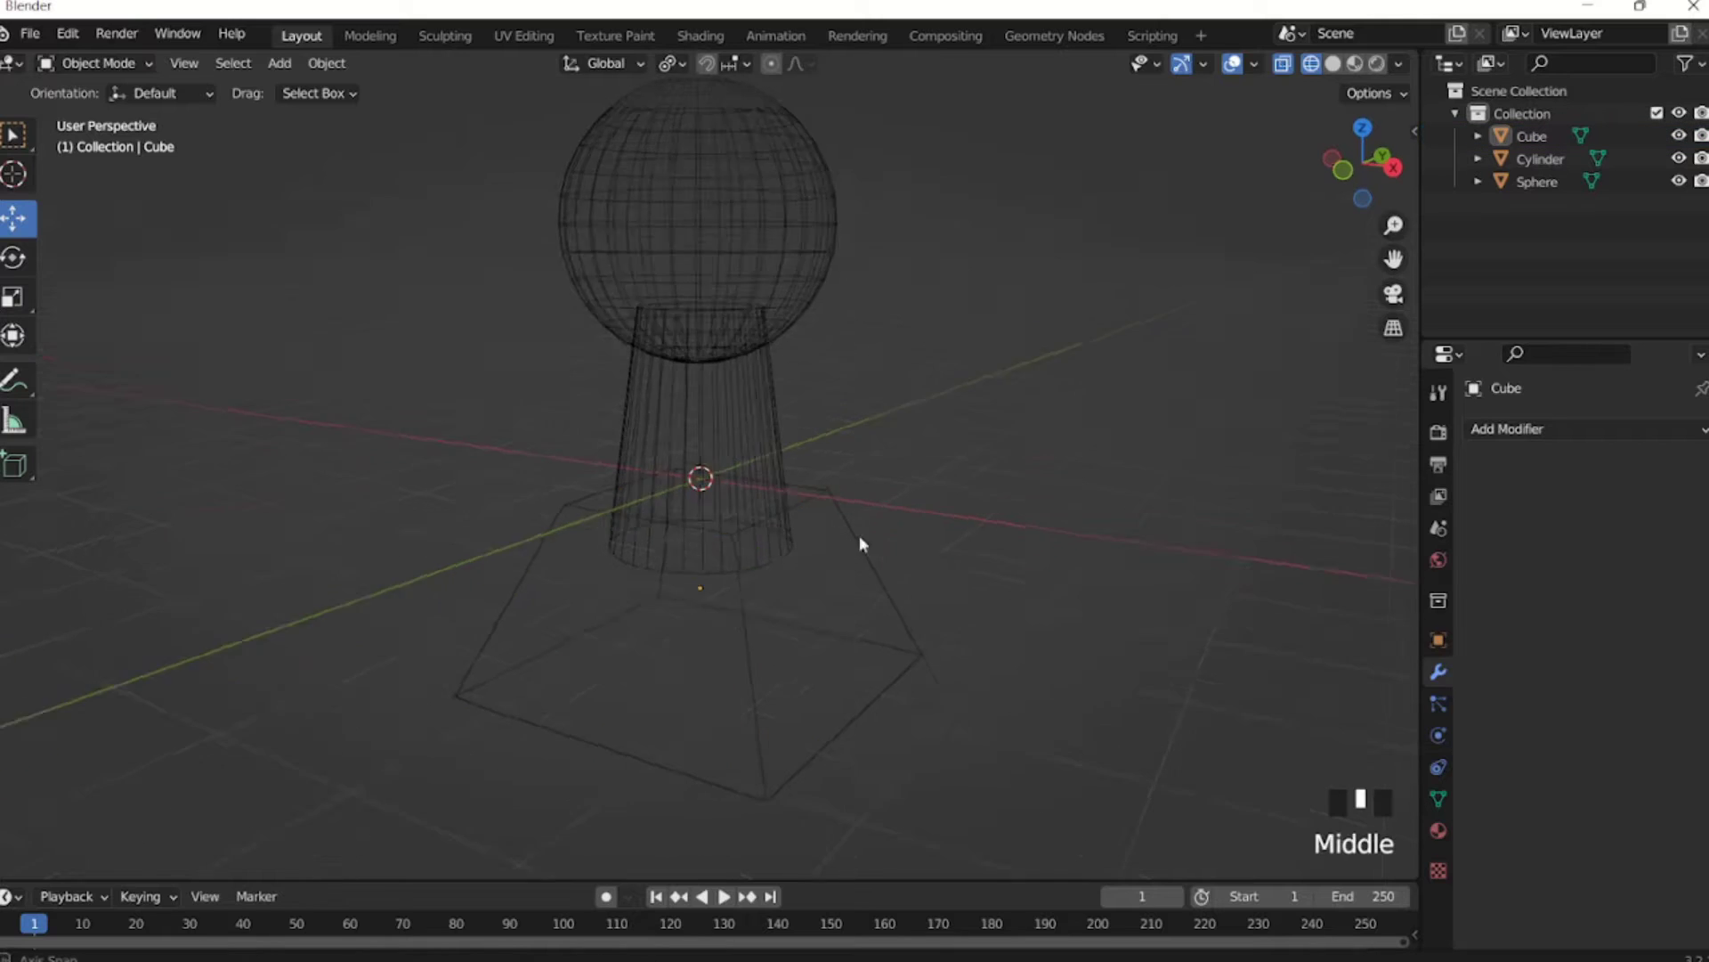
middle_click_drag(860, 540, 853, 550)
left_click(767, 639)
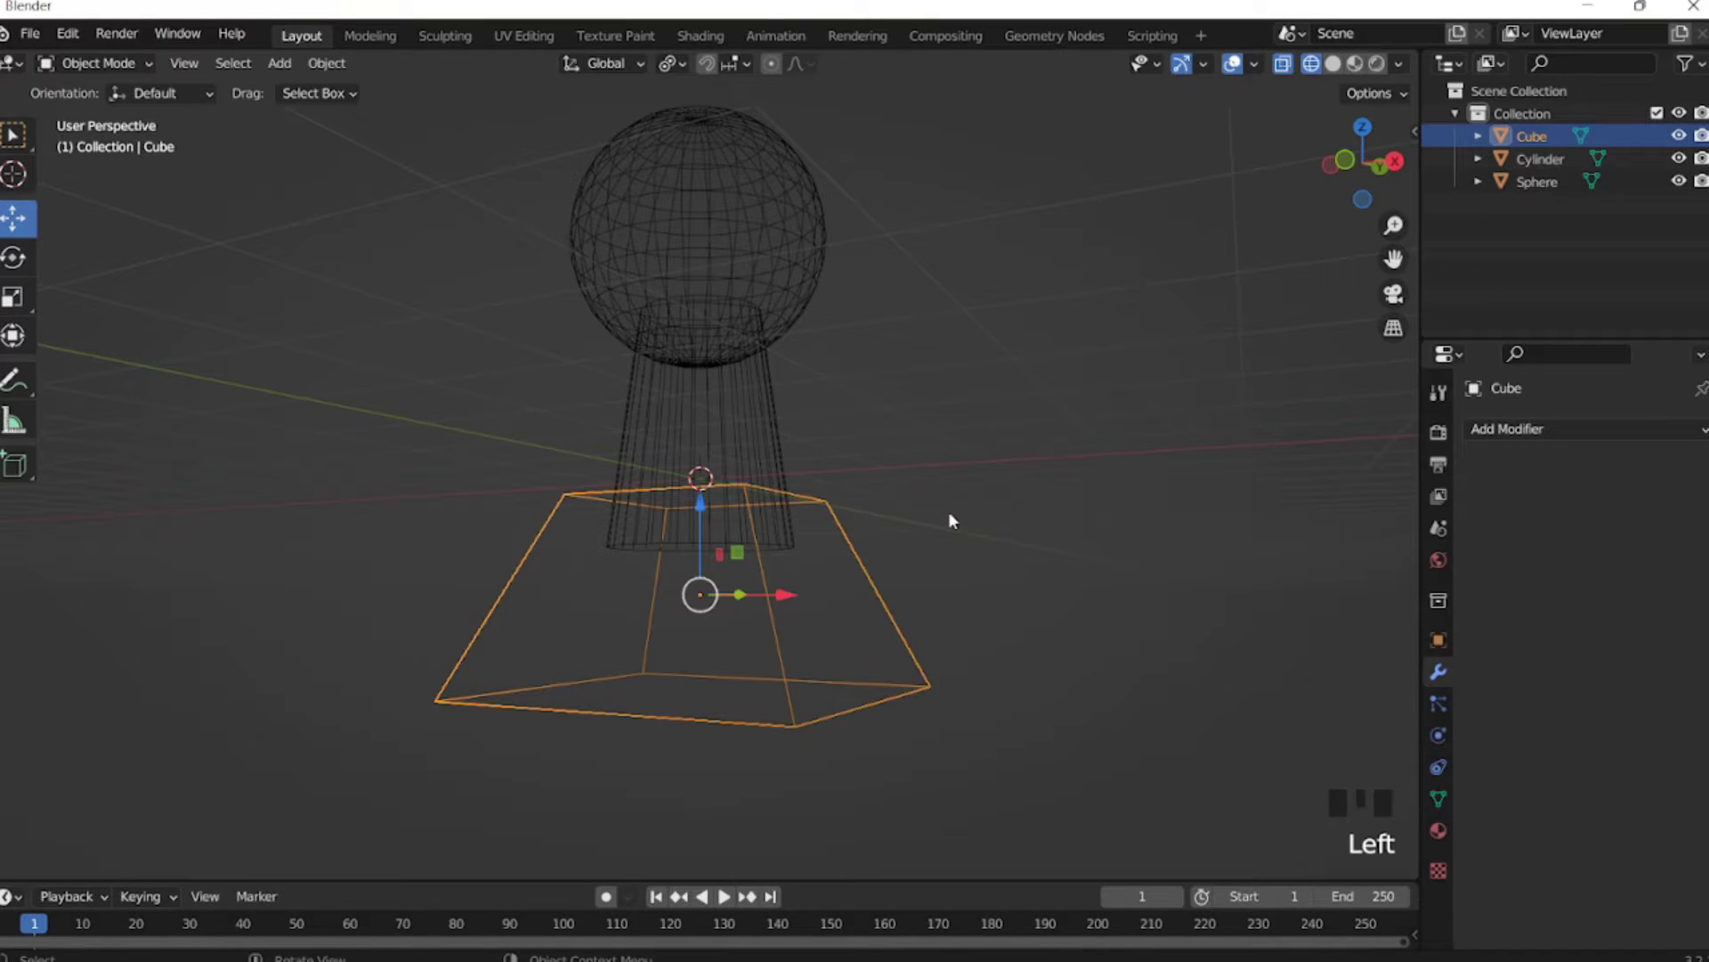
middle_click_drag(904, 461, 863, 495)
left_click(927, 450)
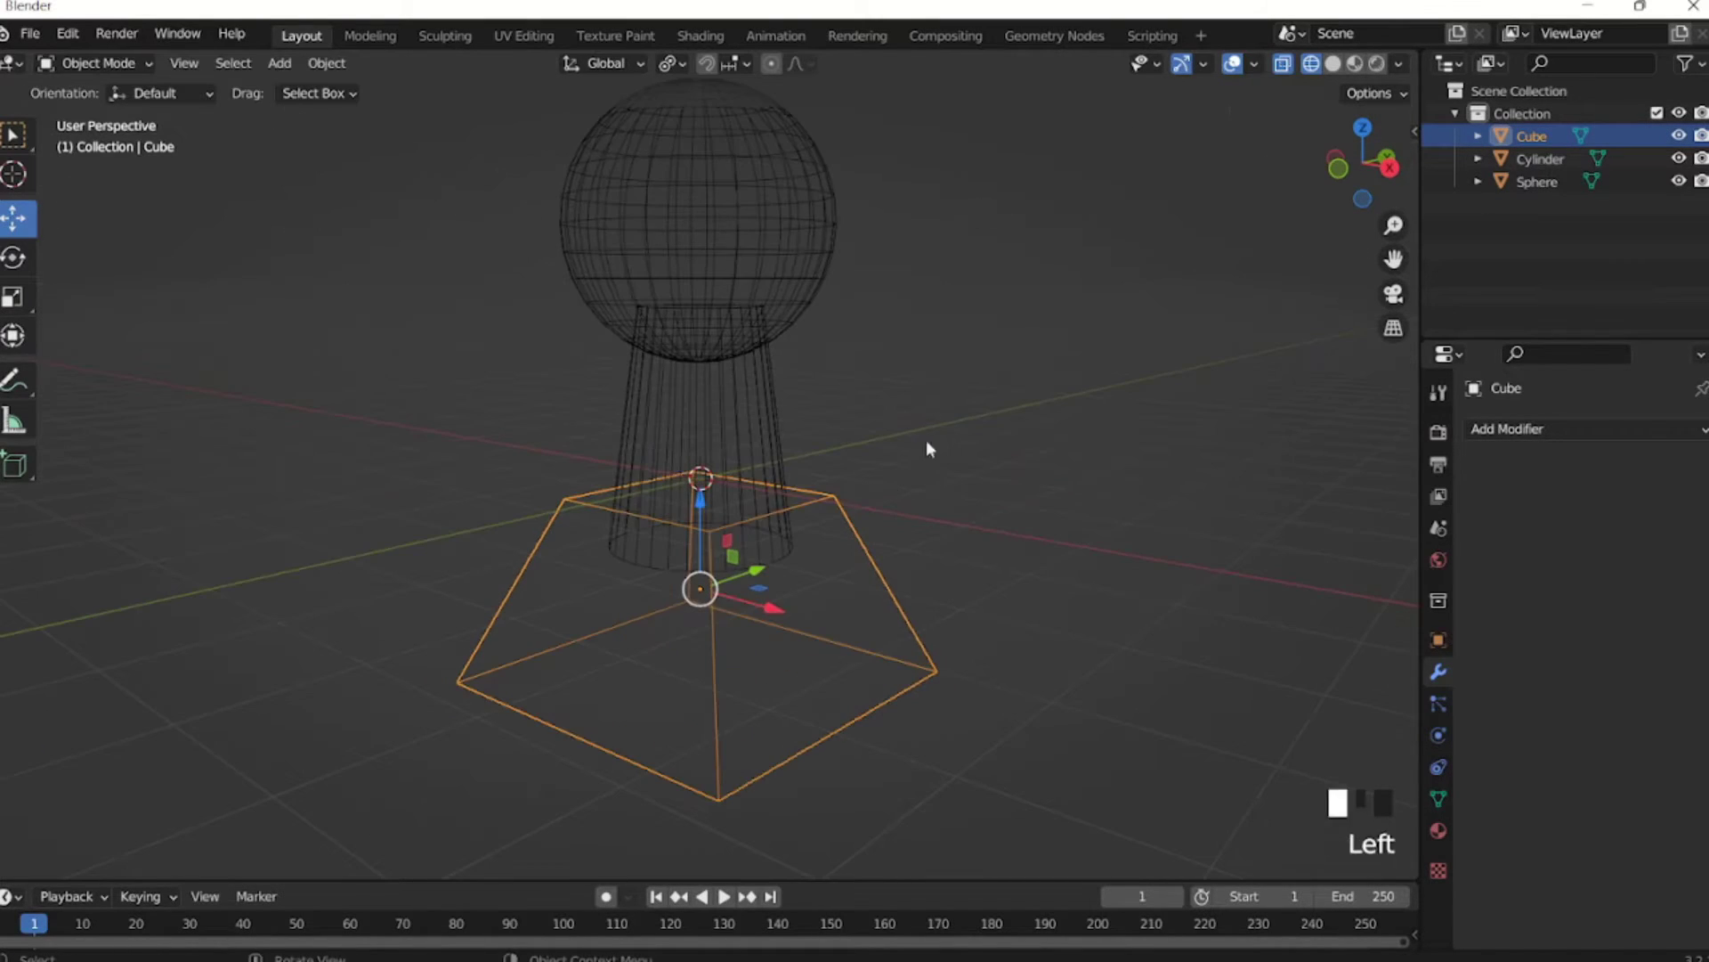
middle_click_drag(927, 450, 778, 545)
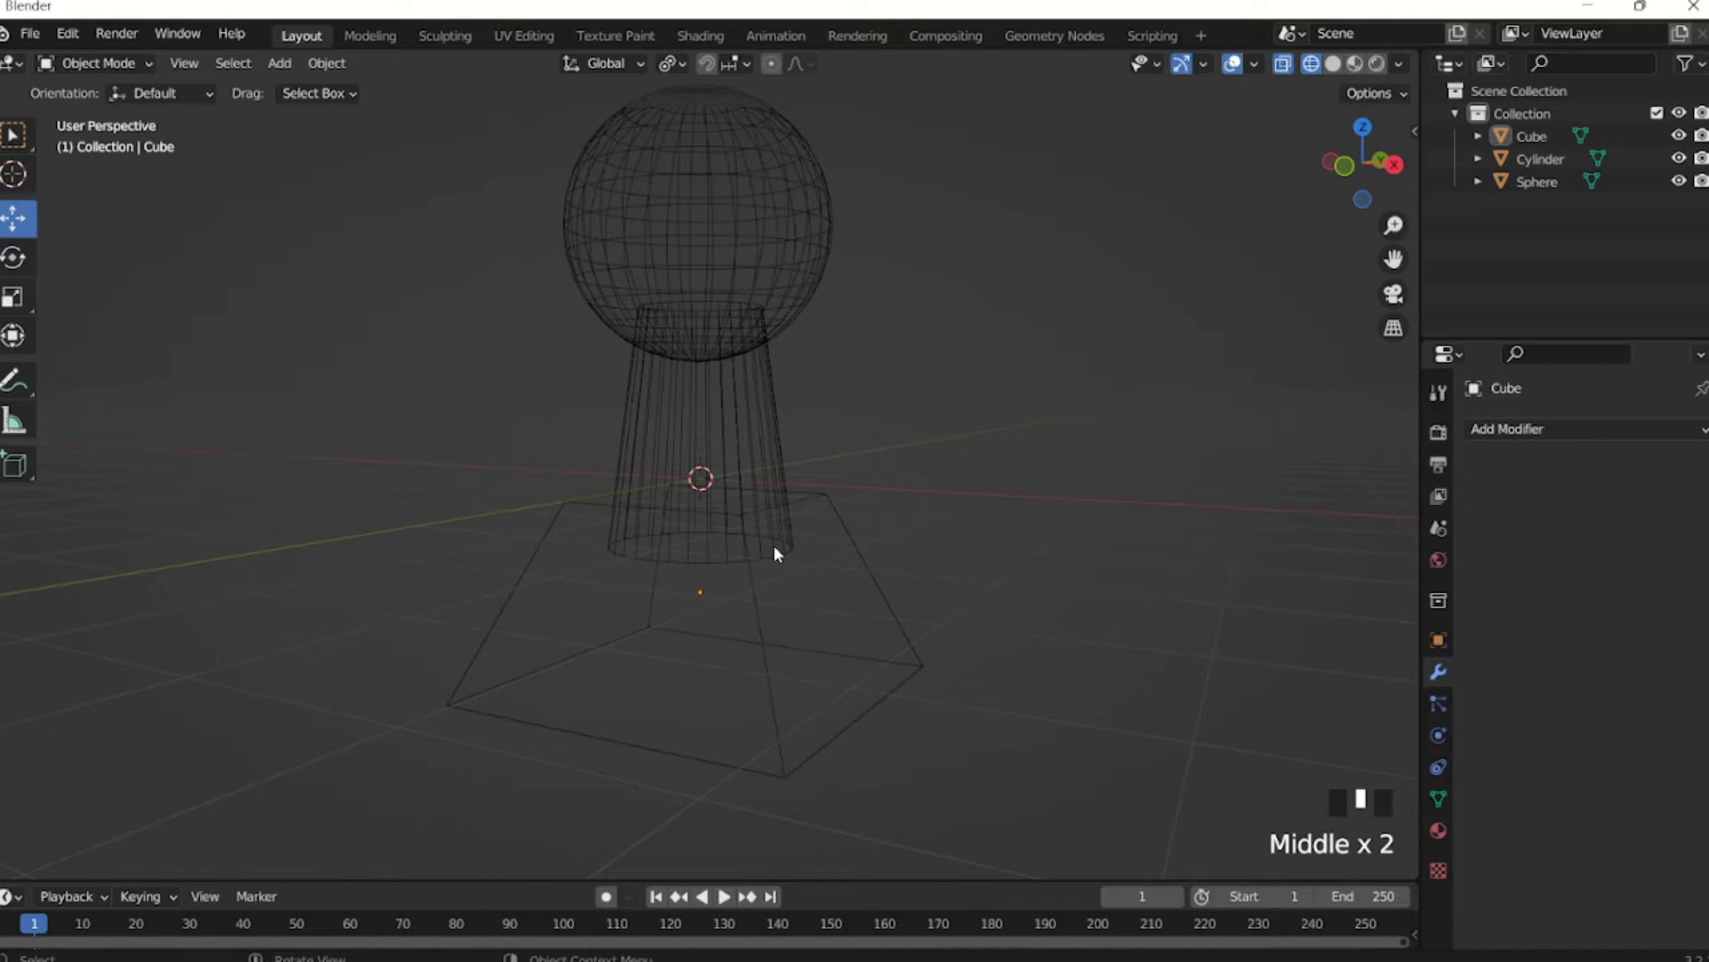
Select the sphere, cylinder and cube, with the cube active, and join them into one object.
left_click(859, 424)
left_click(740, 264)
left_click(725, 438, "shift")
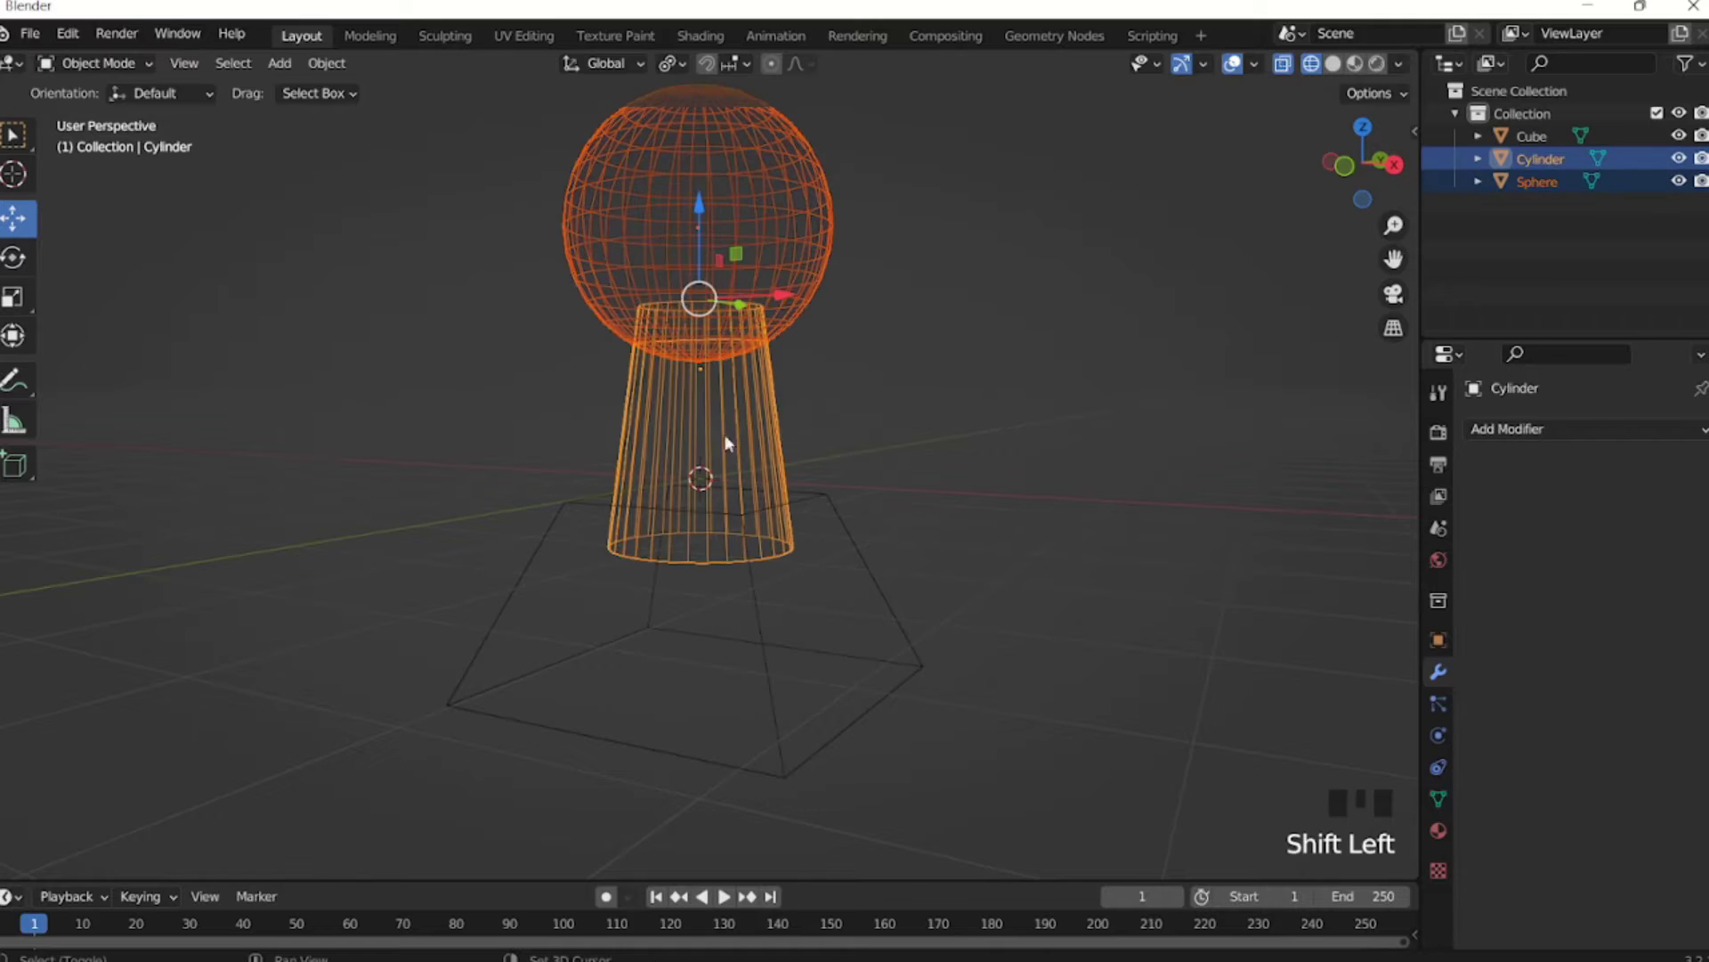
left_click(750, 663, "shift")
right_click(837, 424)
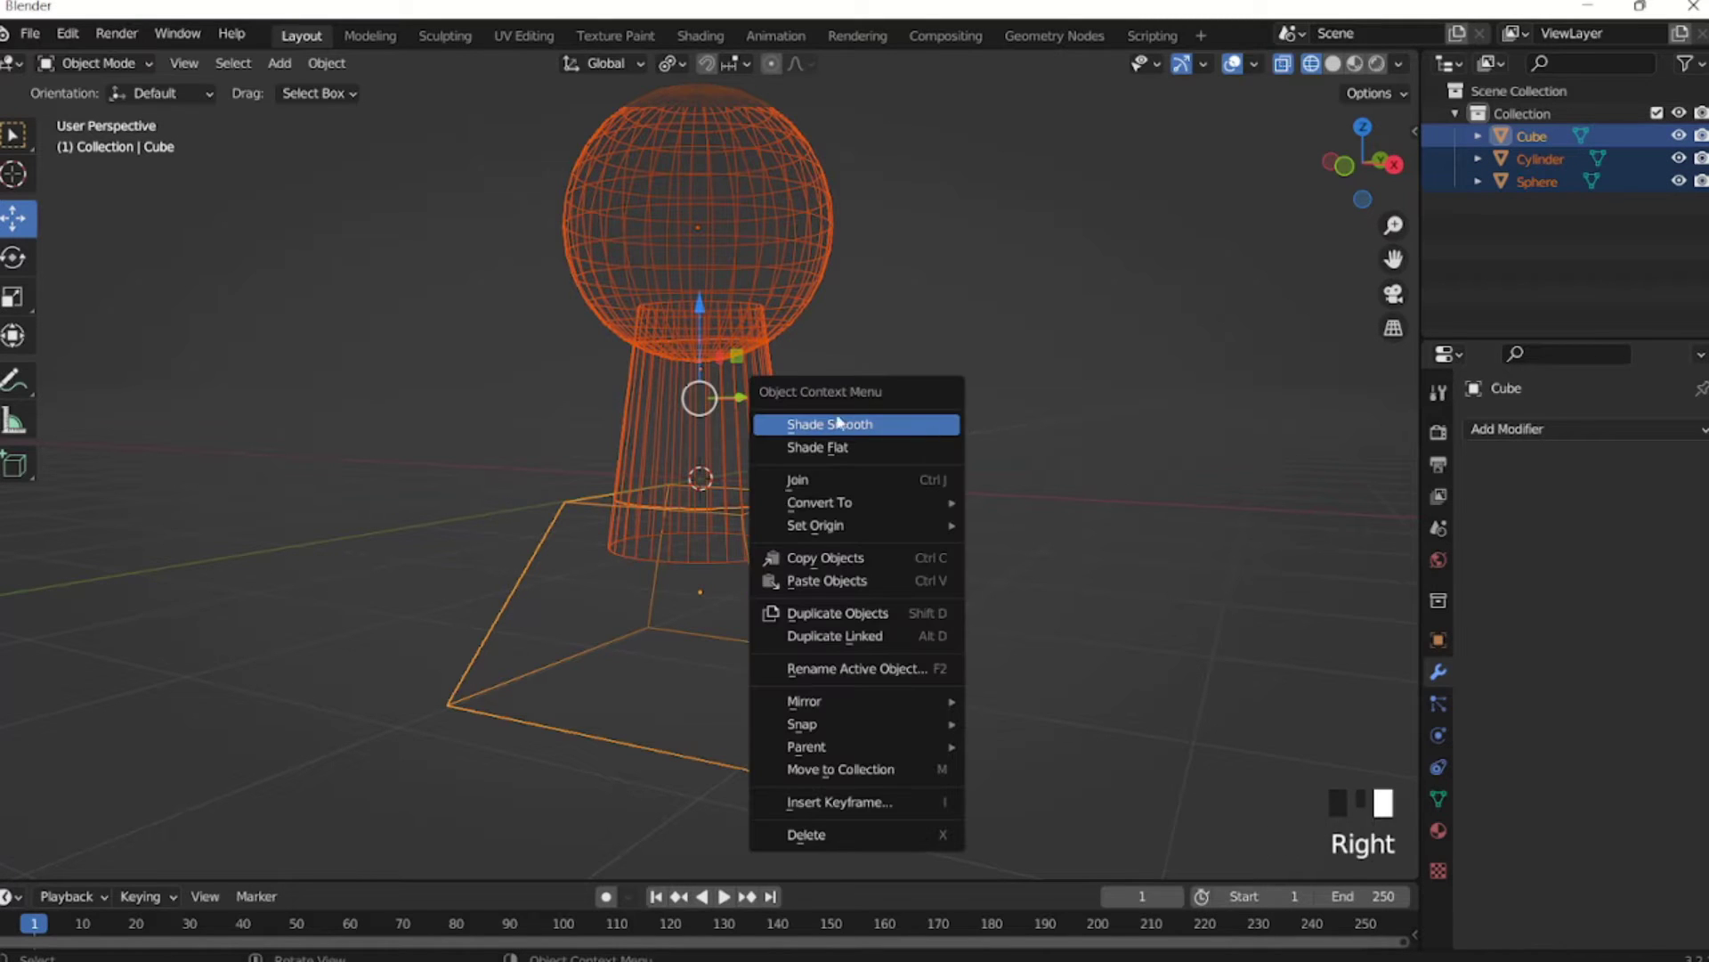
left_click(828, 477)
Try to move the joined object along the X axis.
left_click(762, 530)
left_click(764, 567)
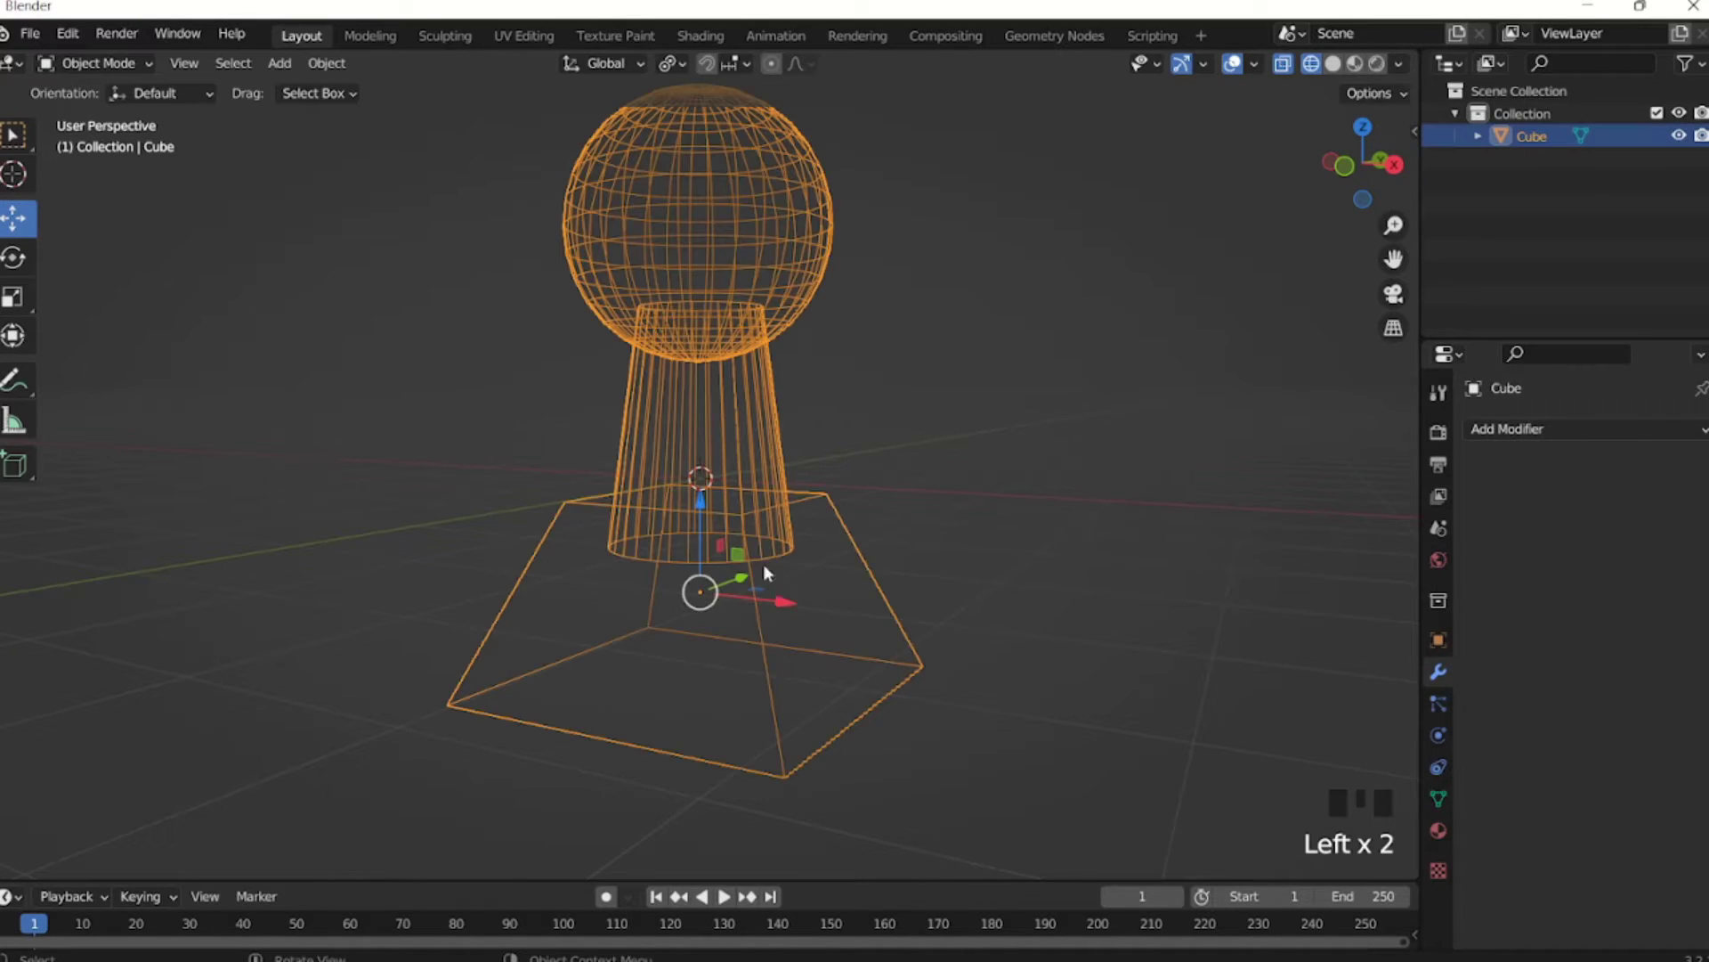
left_click_drag(781, 603, 1122, 574)
left_click(704, 263)
Switch the viewport to solid shading with X-ray off and check the outside of the joined figure.
left_click(1333, 64)
scroll(958, 290, "down", 4)
middle_click_drag(958, 290, 1075, 142)
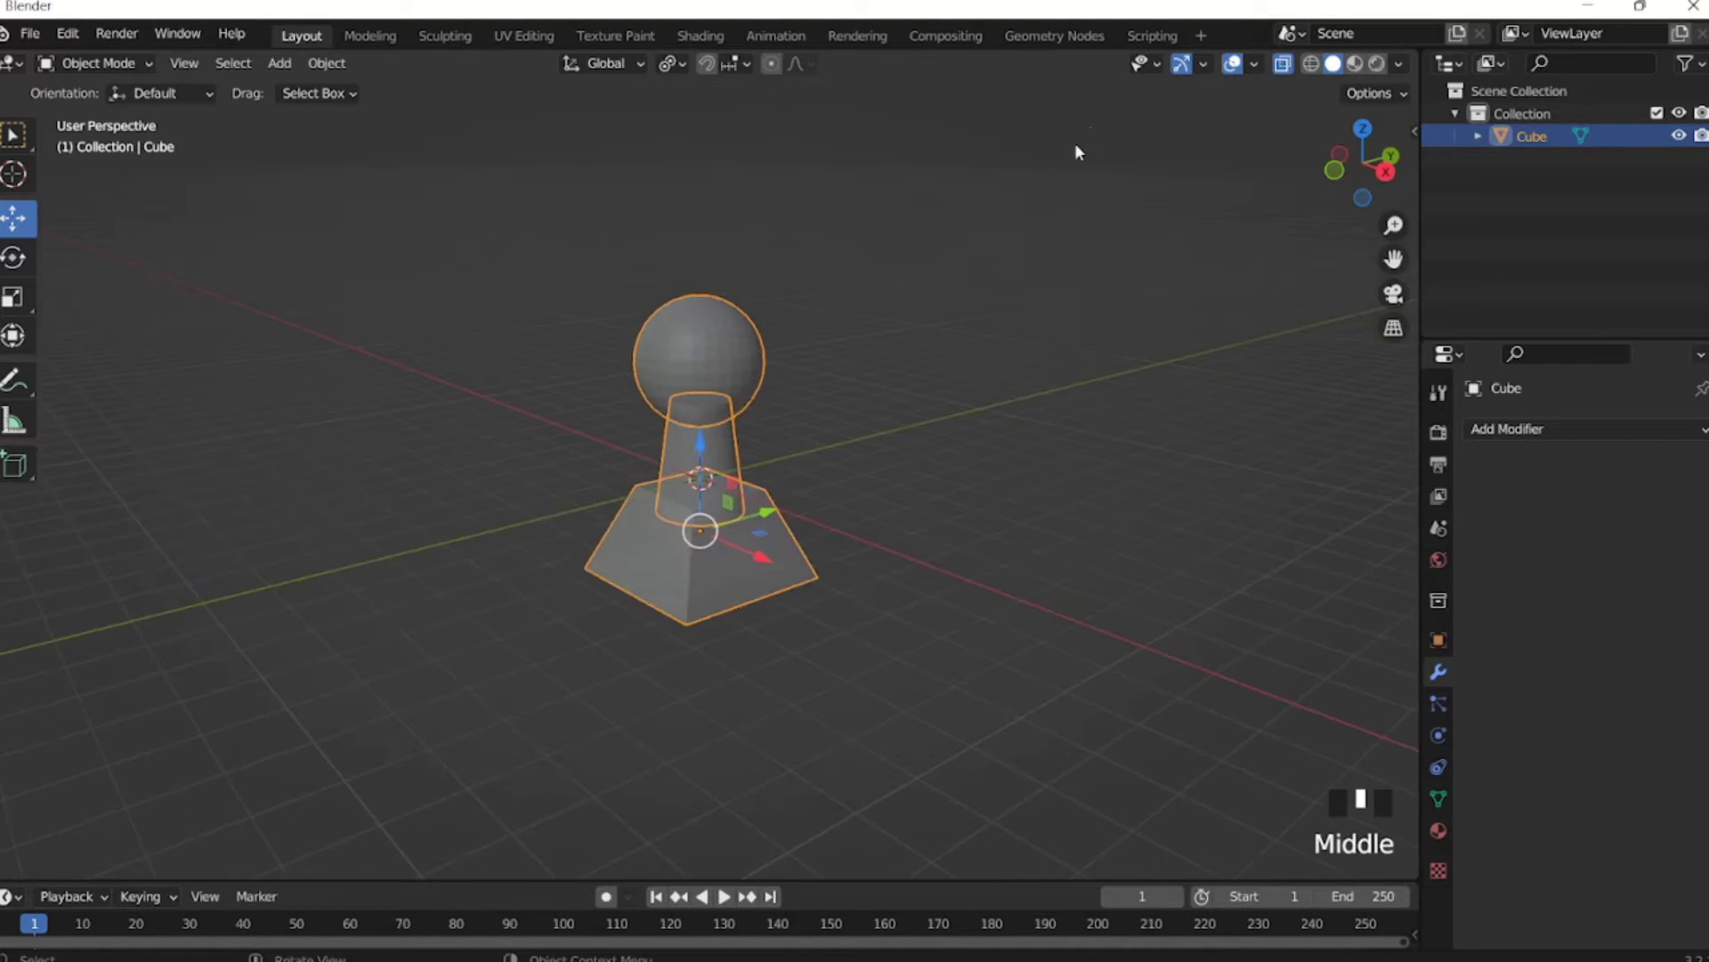
left_click(1287, 64)
middle_click_drag(843, 365, 713, 404)
double_click(1006, 403)
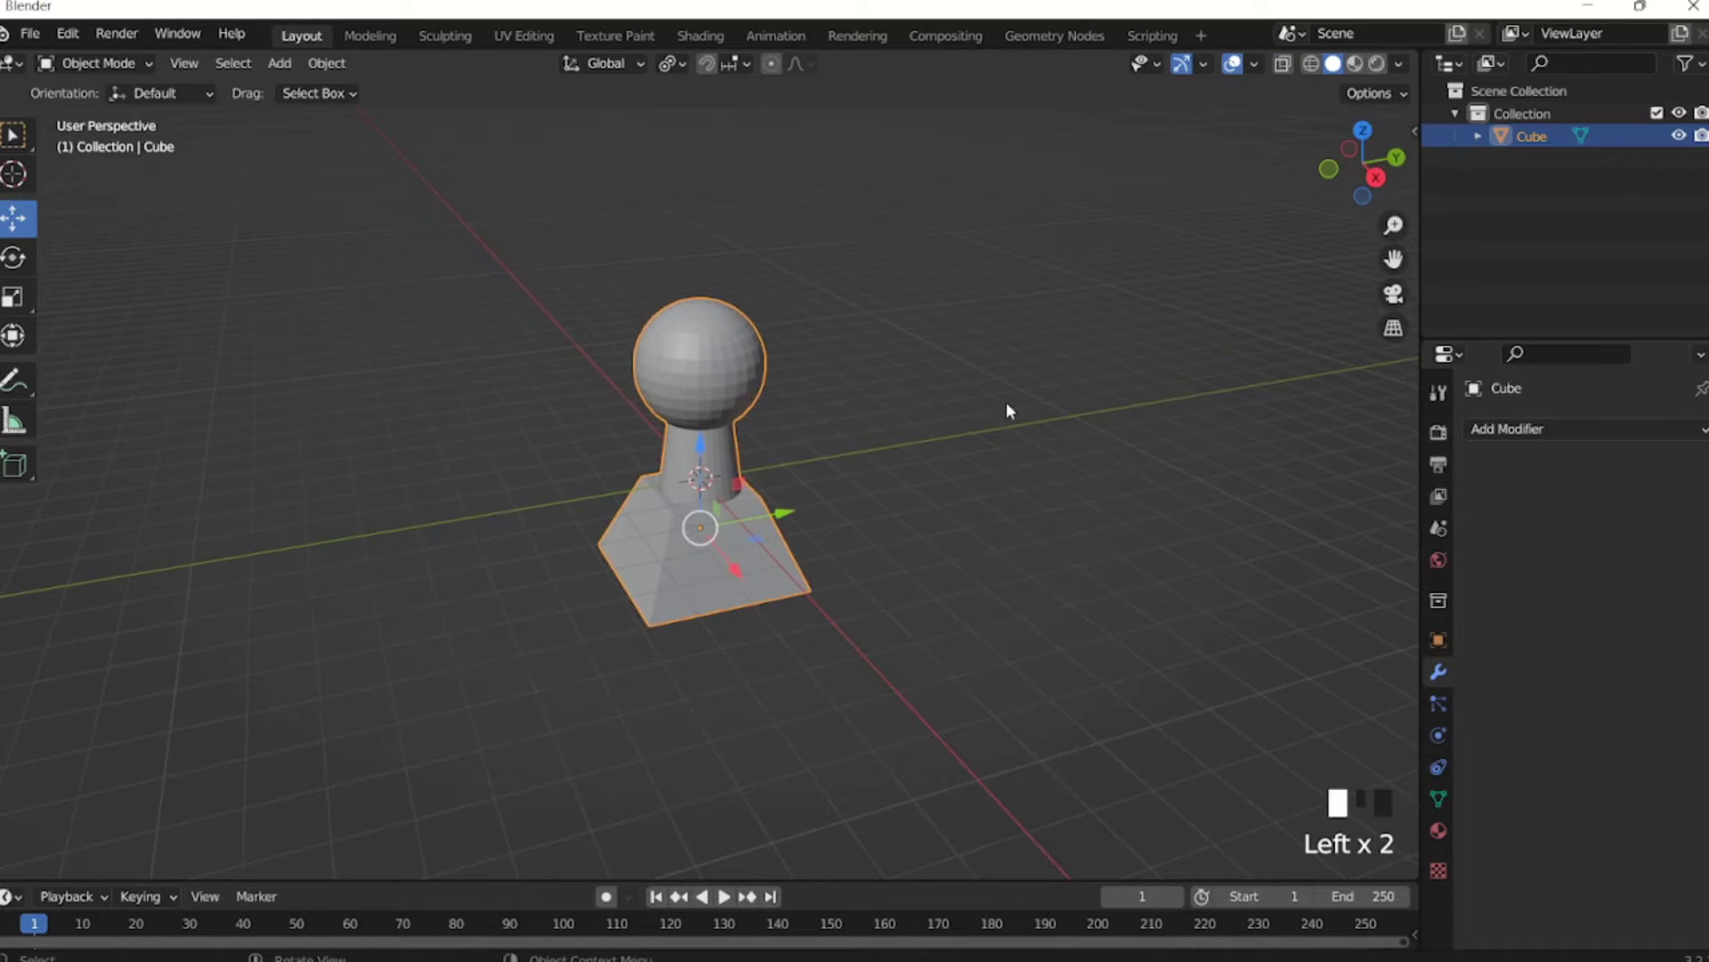
left_click(700, 438)
mouse_move(780, 503)
left_mouse_down()
mouse_move(1249, 387)
mouse_move(780, 498)
left_mouse_up()
middle_click_drag(780, 498, 758, 458)
scroll(758, 456, "up", 3)
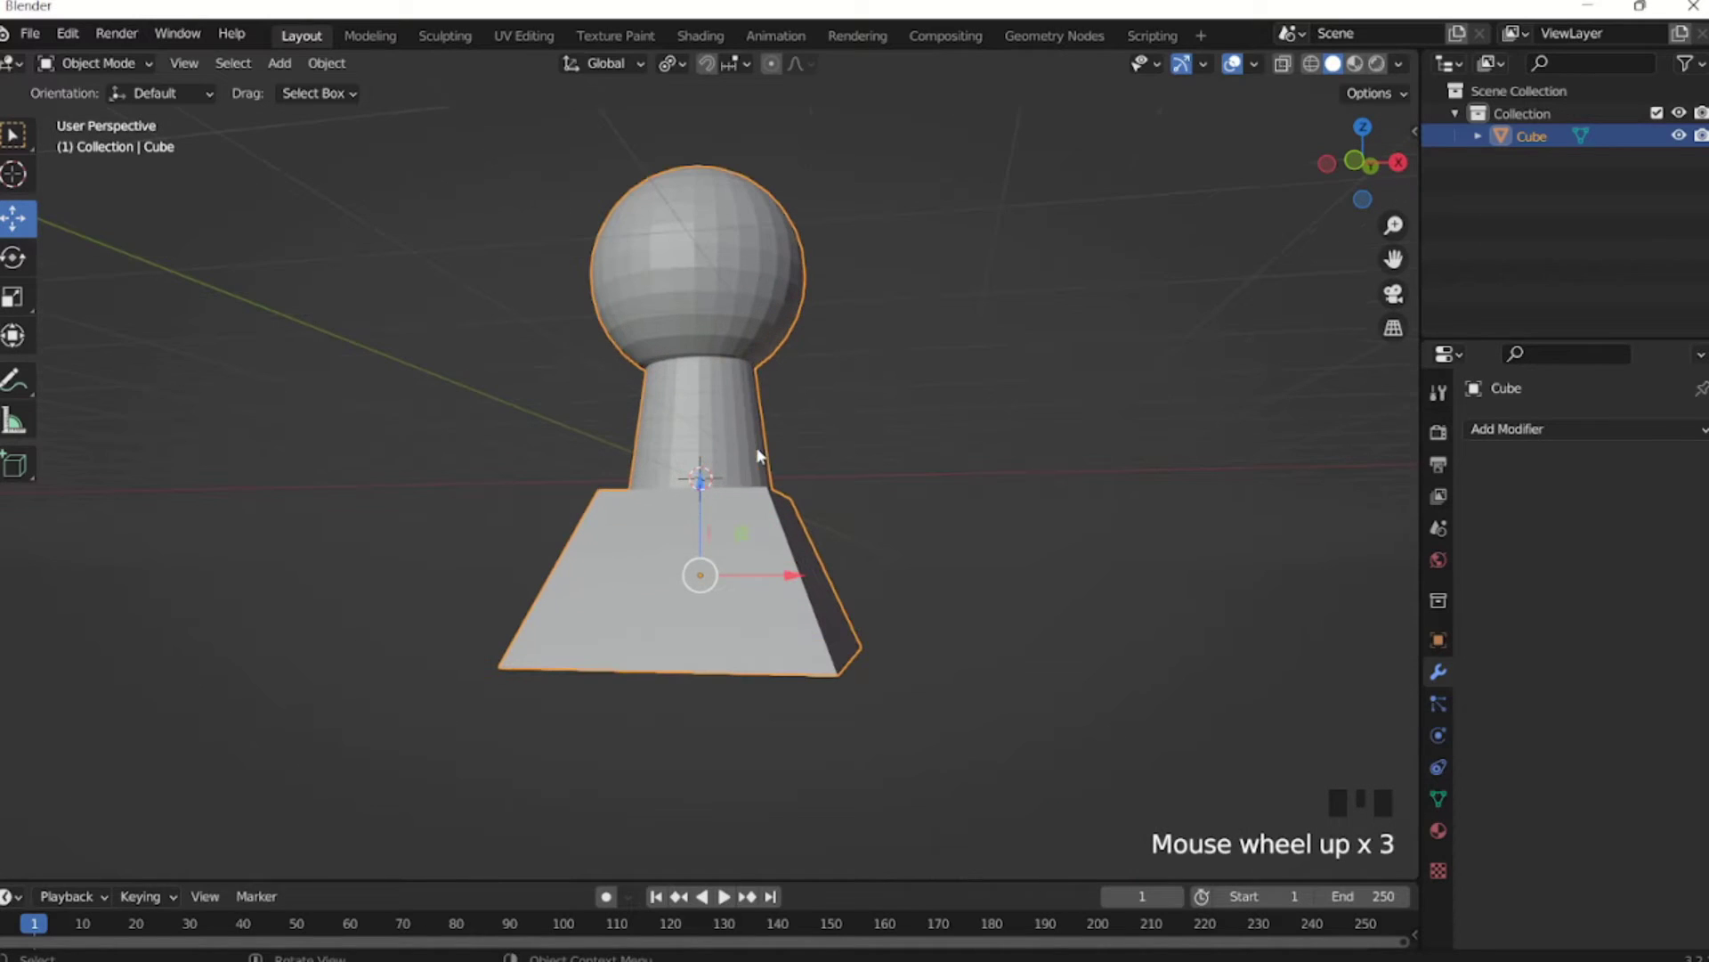
Turn on wireframe shading with X-ray and examine the overlapping geometry inside the joined figure.
left_click(1282, 64)
left_click(1310, 64)
scroll(882, 417, "up", 3)
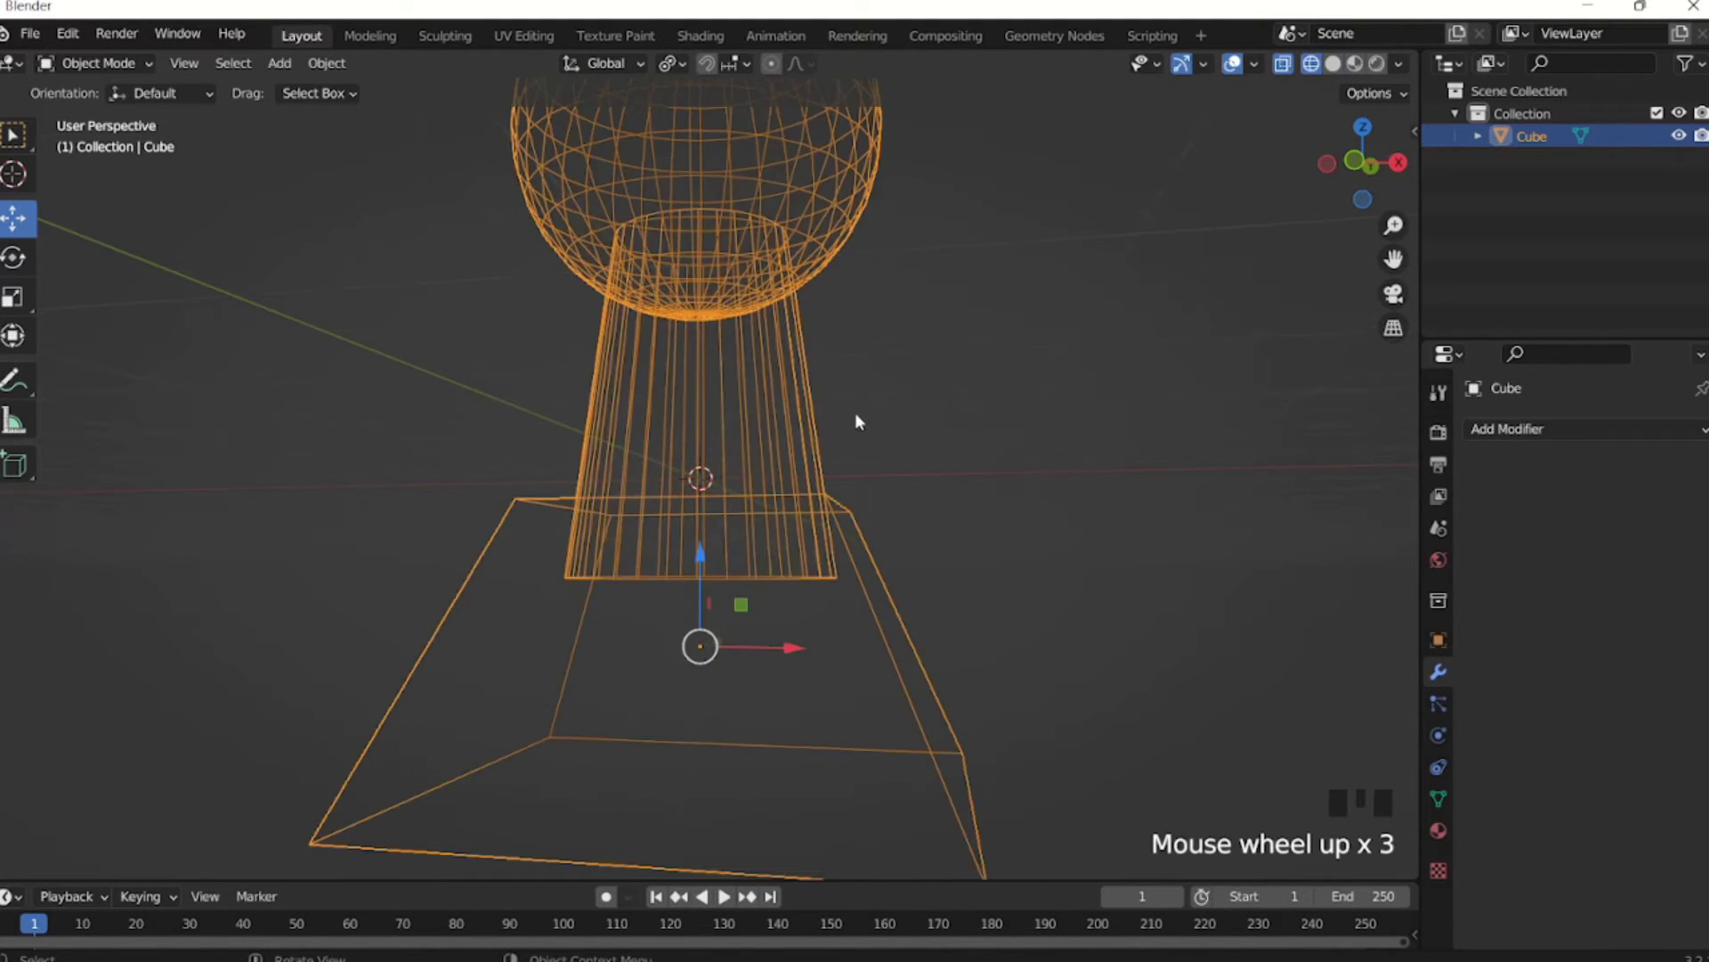
middle_click_drag(855, 420, 734, 563)
middle_click_drag(735, 355, 740, 489)
scroll(723, 466, "up", 1)
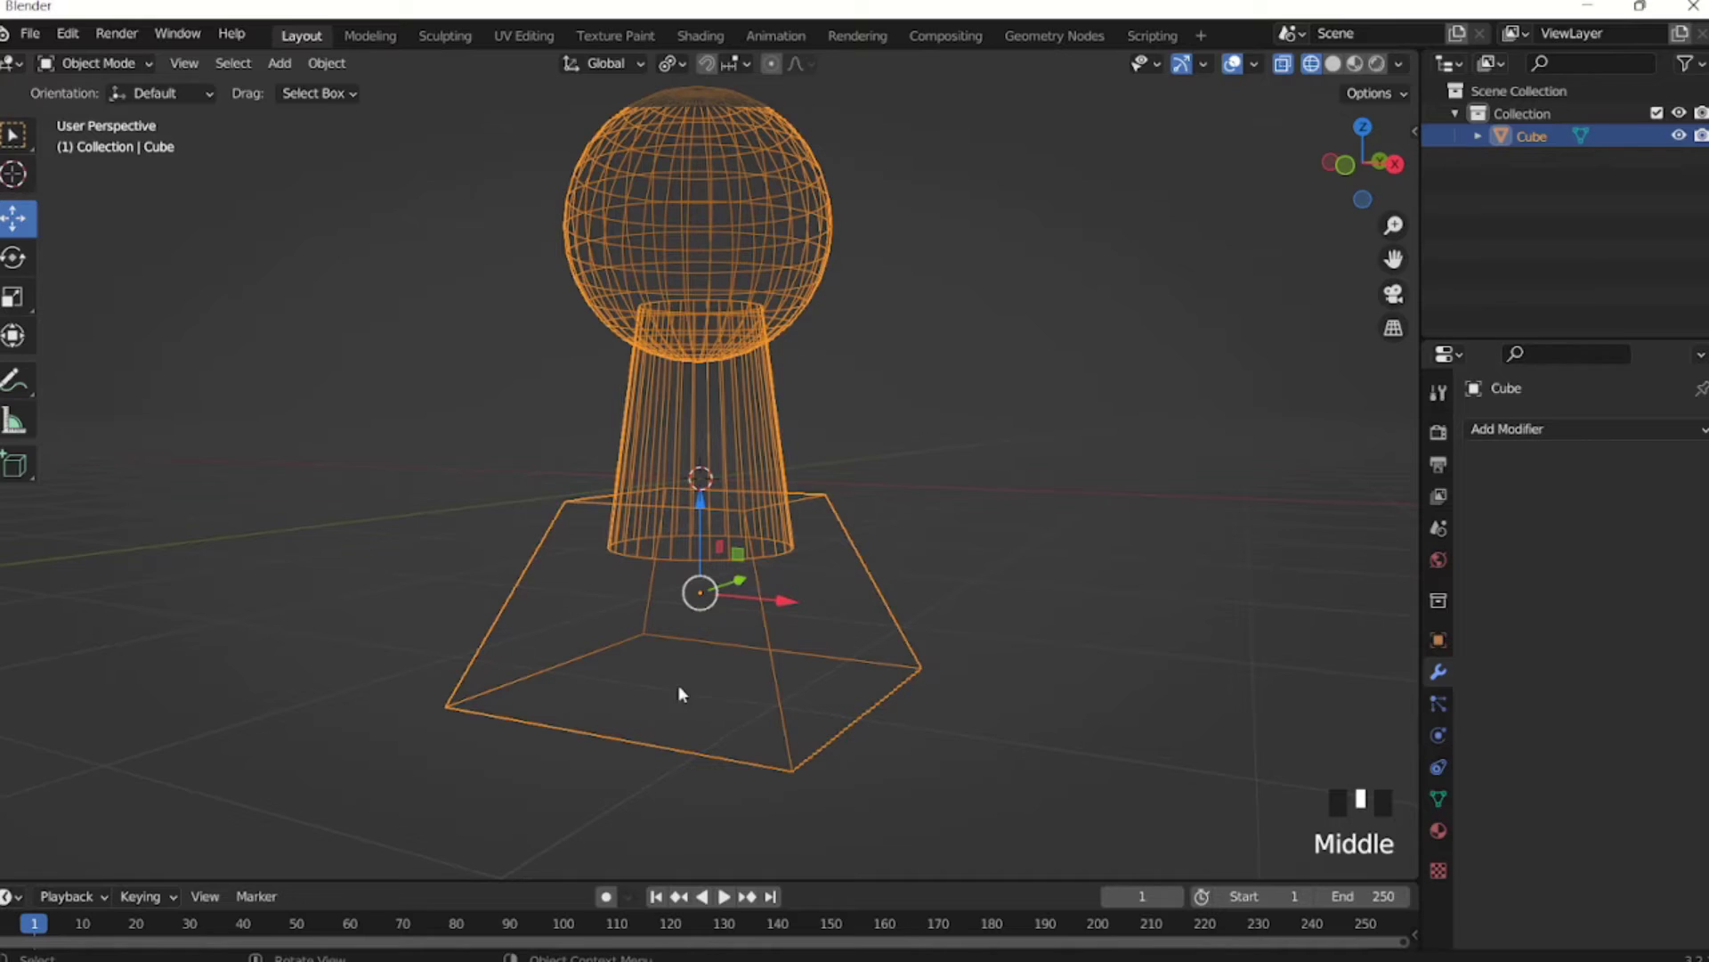
middle_click_drag(680, 693, 667, 626)
middle_click_drag(730, 673, 669, 551)
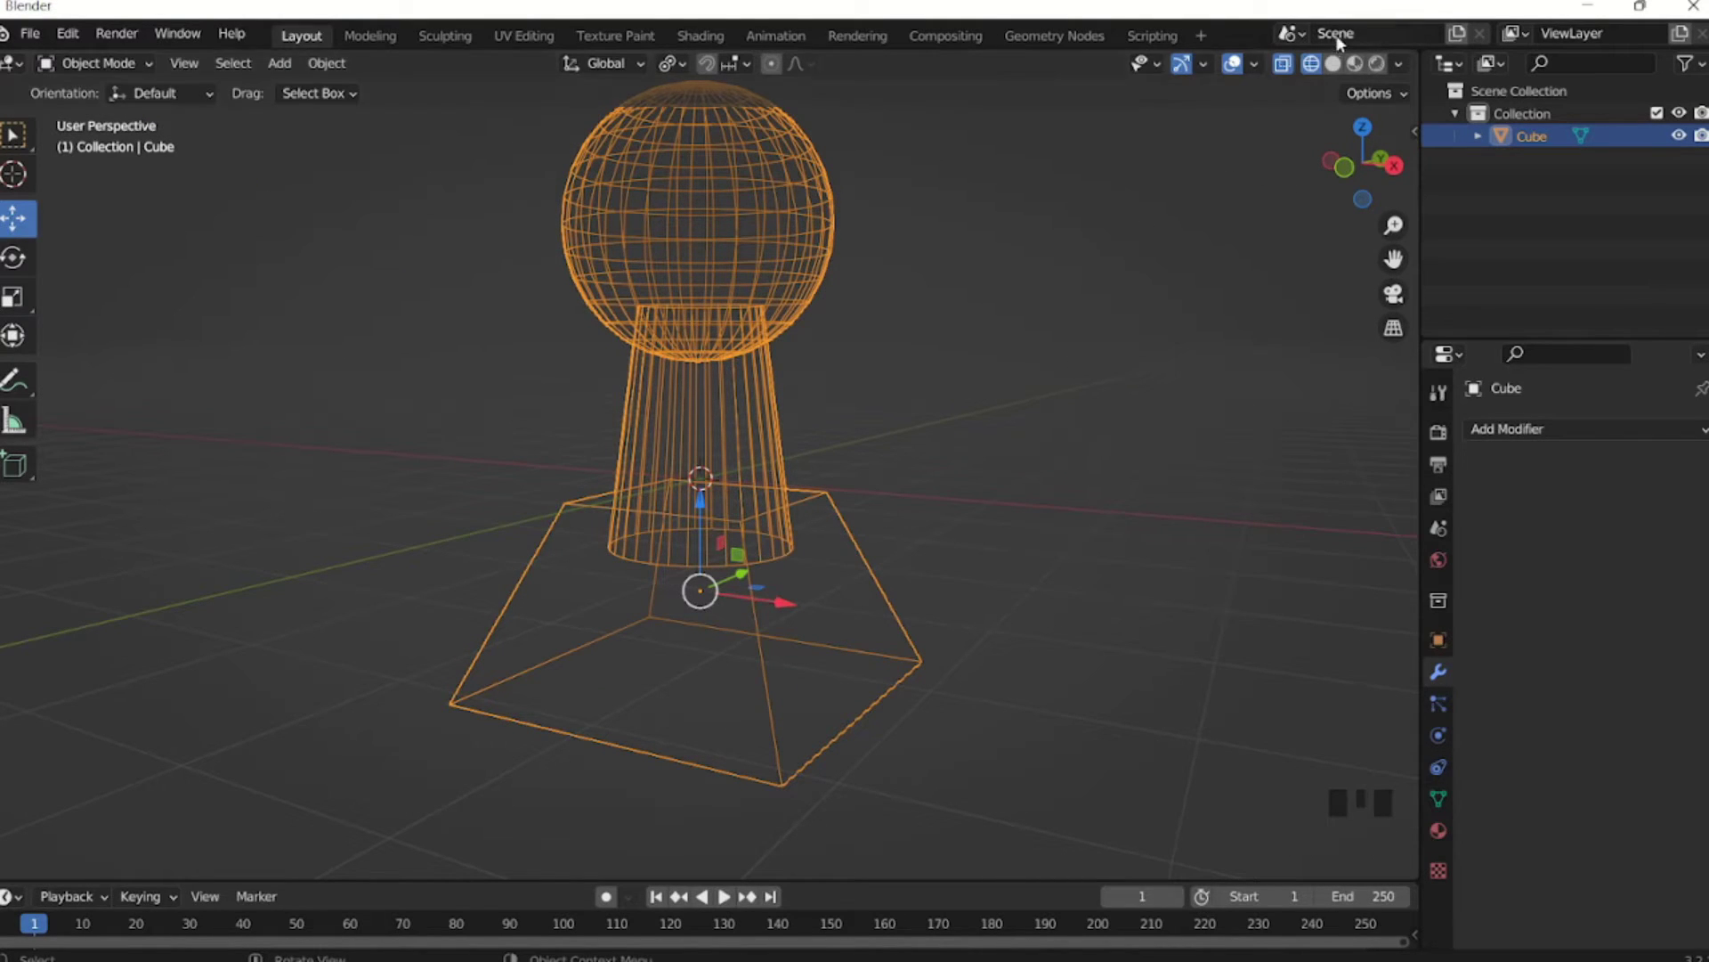
Return to solid shading without X-ray and inspect the cylinder's bottom end from inside the base.
left_click(1333, 64)
left_click(1282, 69)
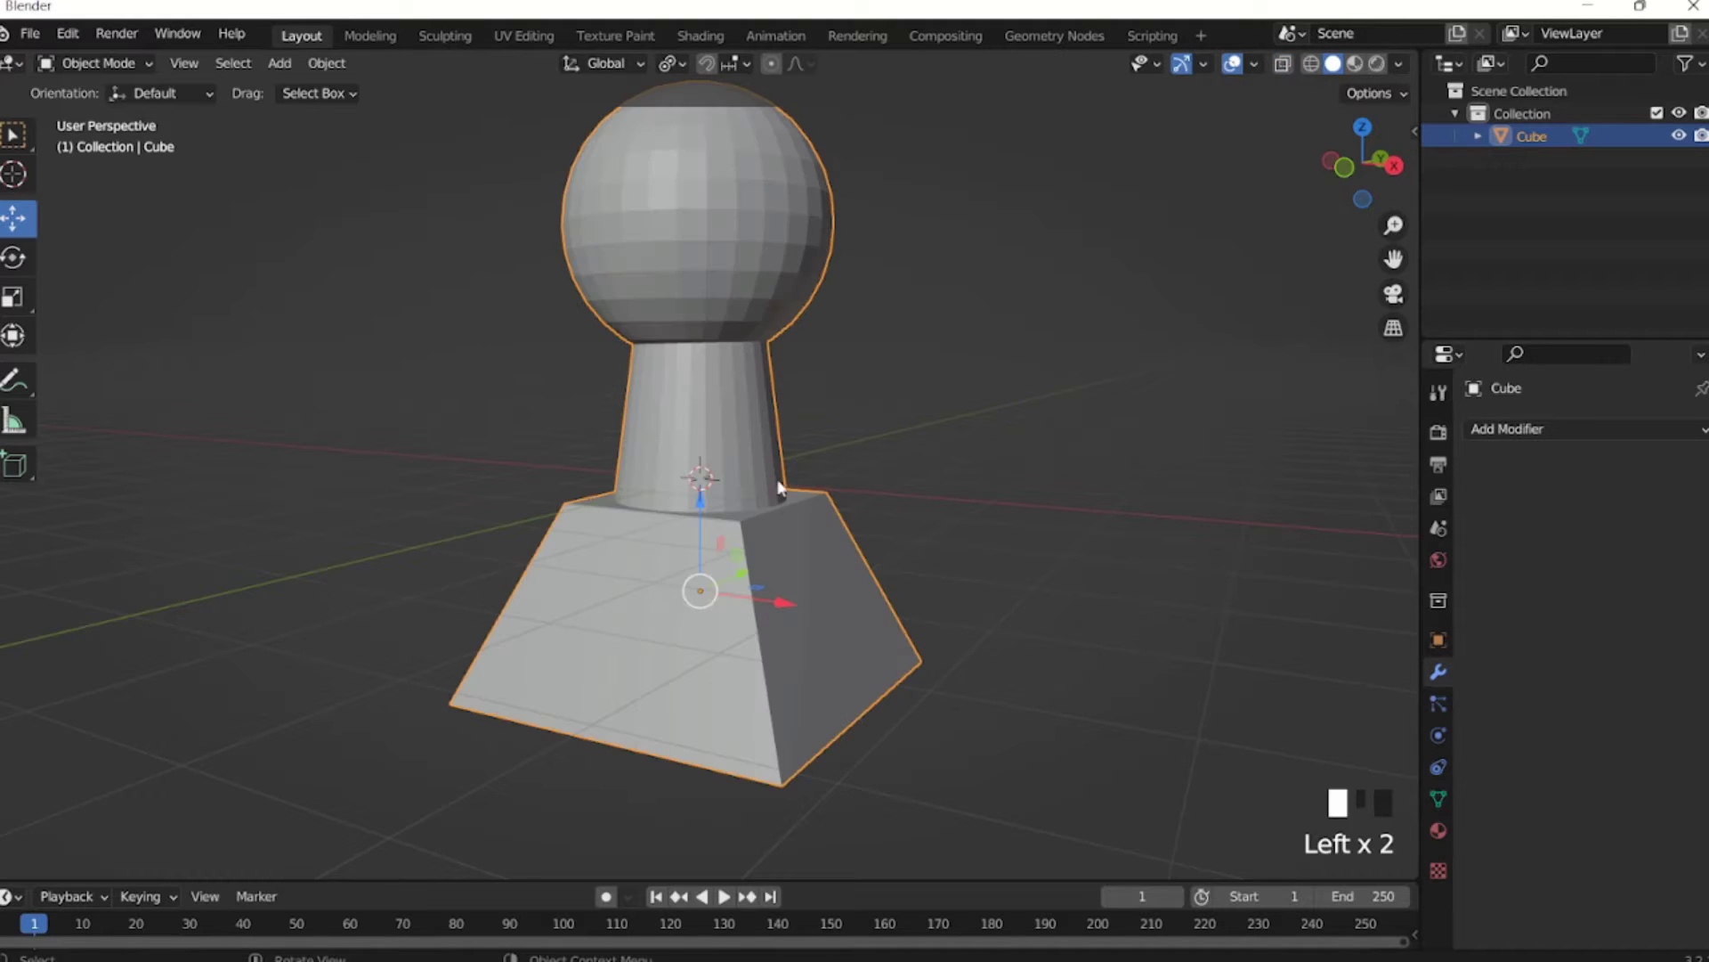
middle_click_drag(783, 485, 783, 431)
scroll(813, 488, "up", 6)
scroll(825, 507, "up", 2)
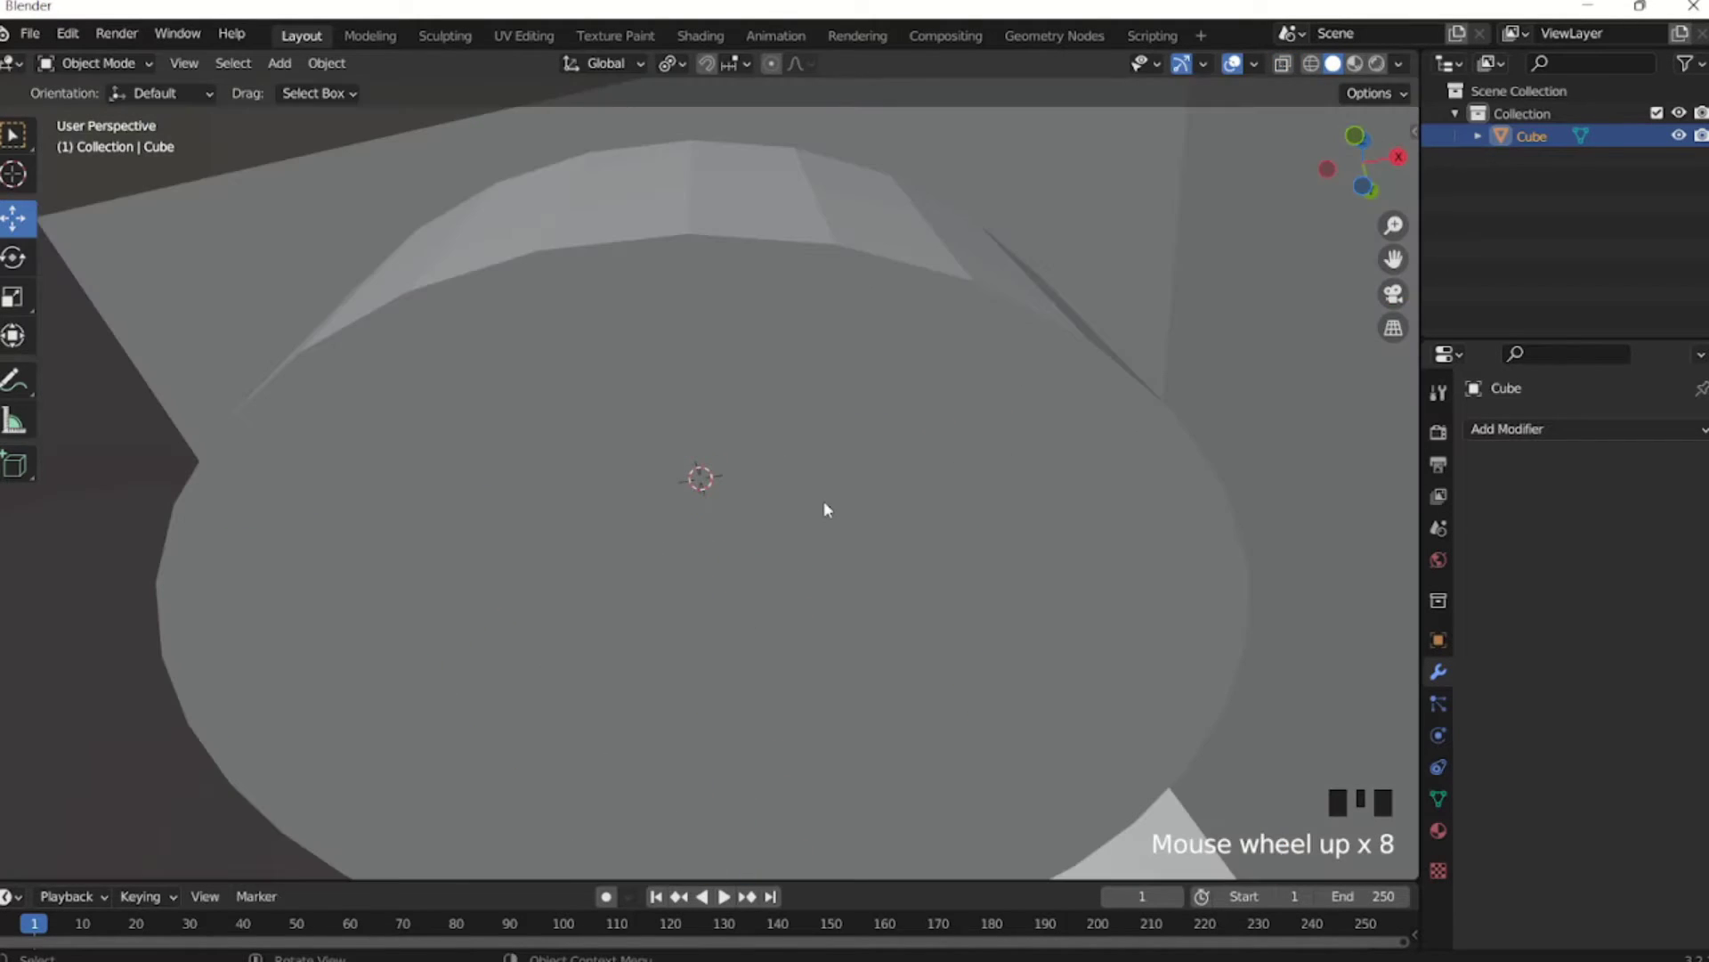
middle_click_drag(824, 508, 831, 353)
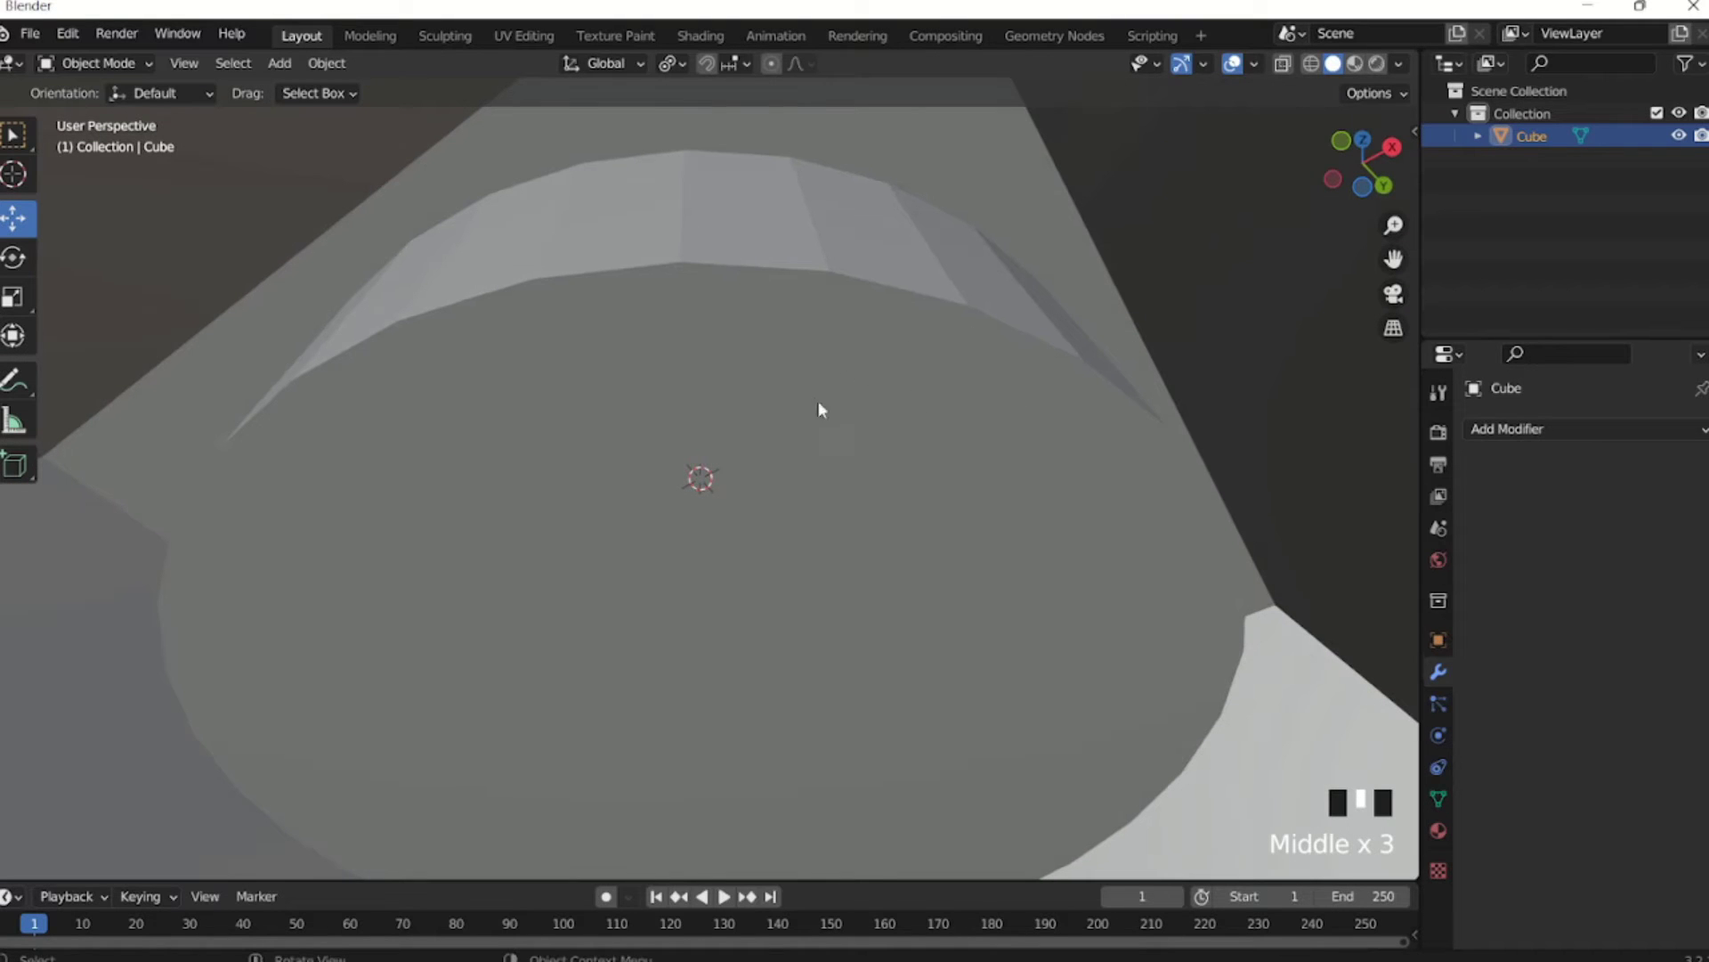
middle_click_drag(749, 319, 789, 534)
Inspect the cylinder's top end from inside the sphere.
scroll(761, 406, "down", 4)
middle_click_drag(761, 406, 699, 485)
scroll(699, 445, "up", 3)
scroll(708, 427, "up", 1)
scroll(702, 473, "up", 1)
scroll(697, 456, "up", 2, "shift")
scroll(697, 456, "up", 2)
scroll(700, 481, "down", 3)
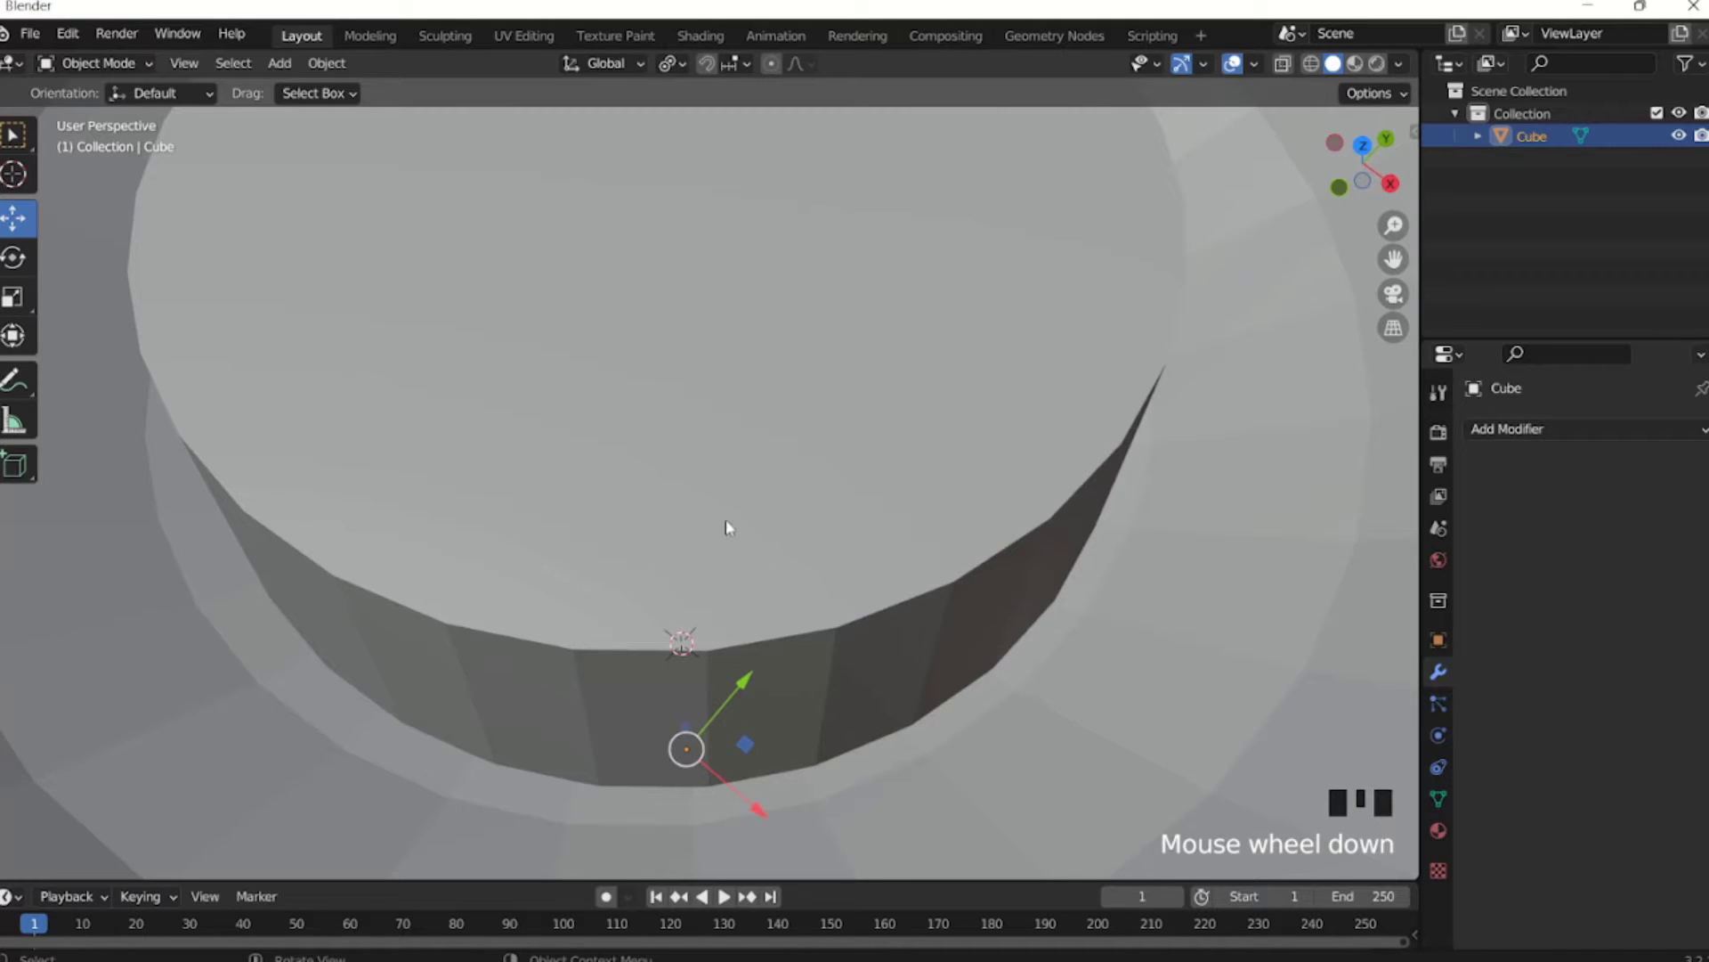
scroll(778, 573, "down", 4)
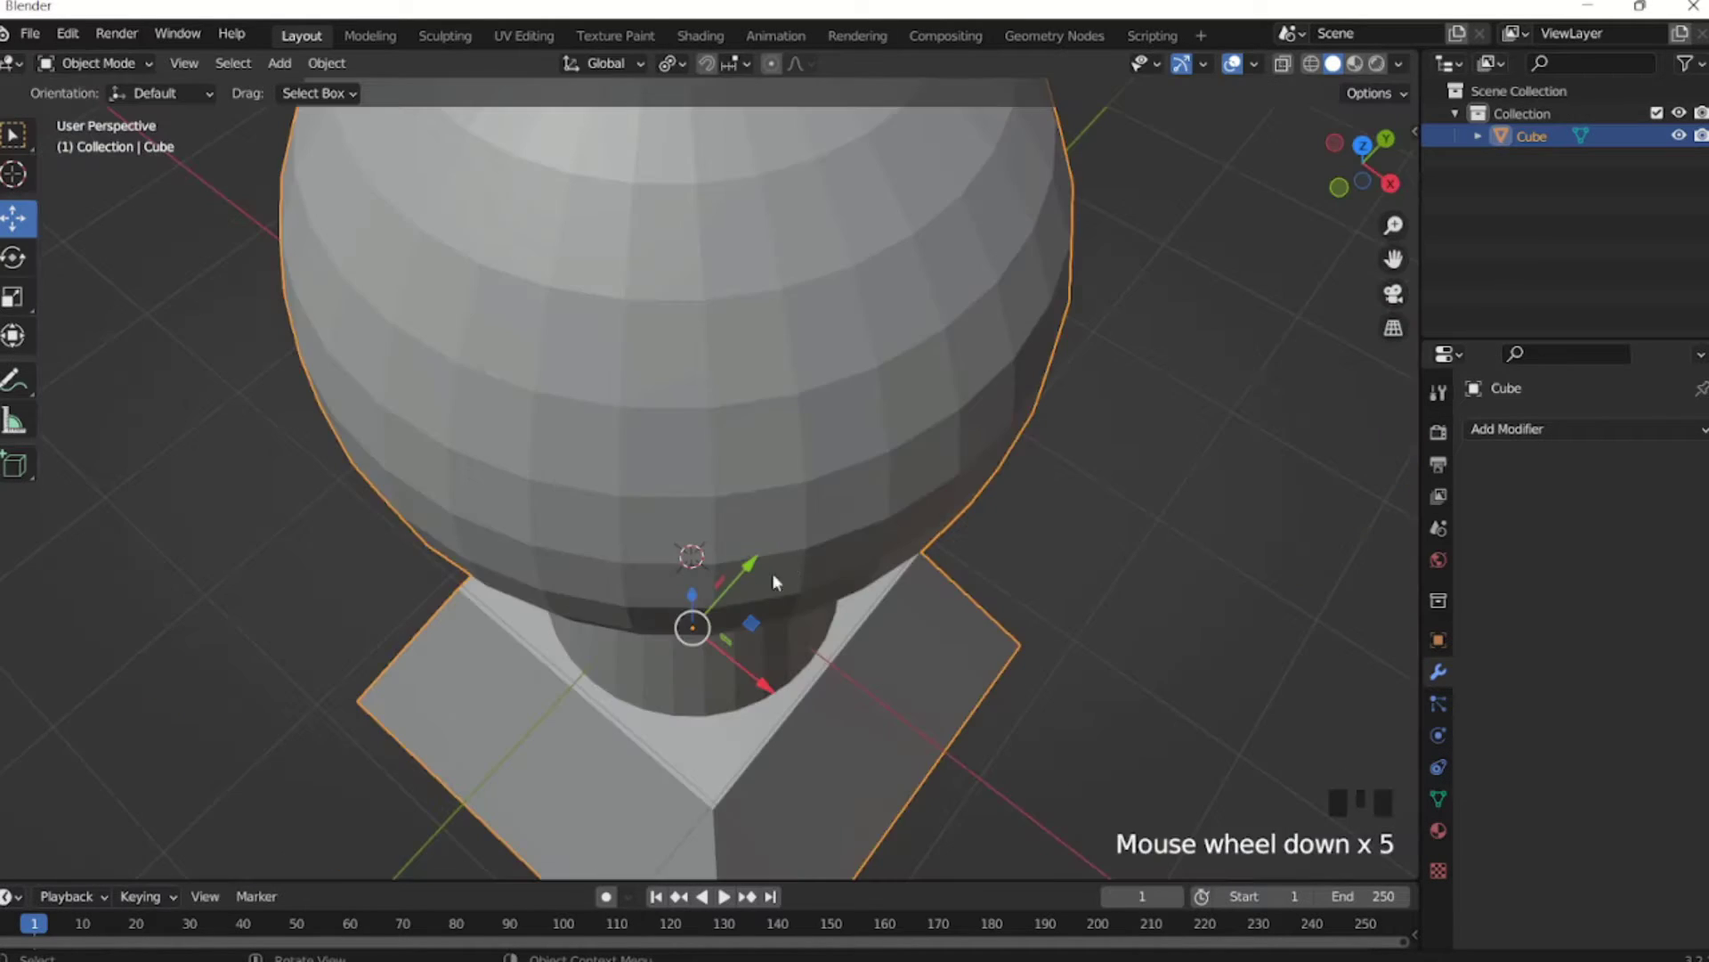
Check the outside of the joined figure from several angles and select it.
middle_click_drag(778, 572, 730, 413)
scroll(759, 477, "down", 3)
left_click(874, 436)
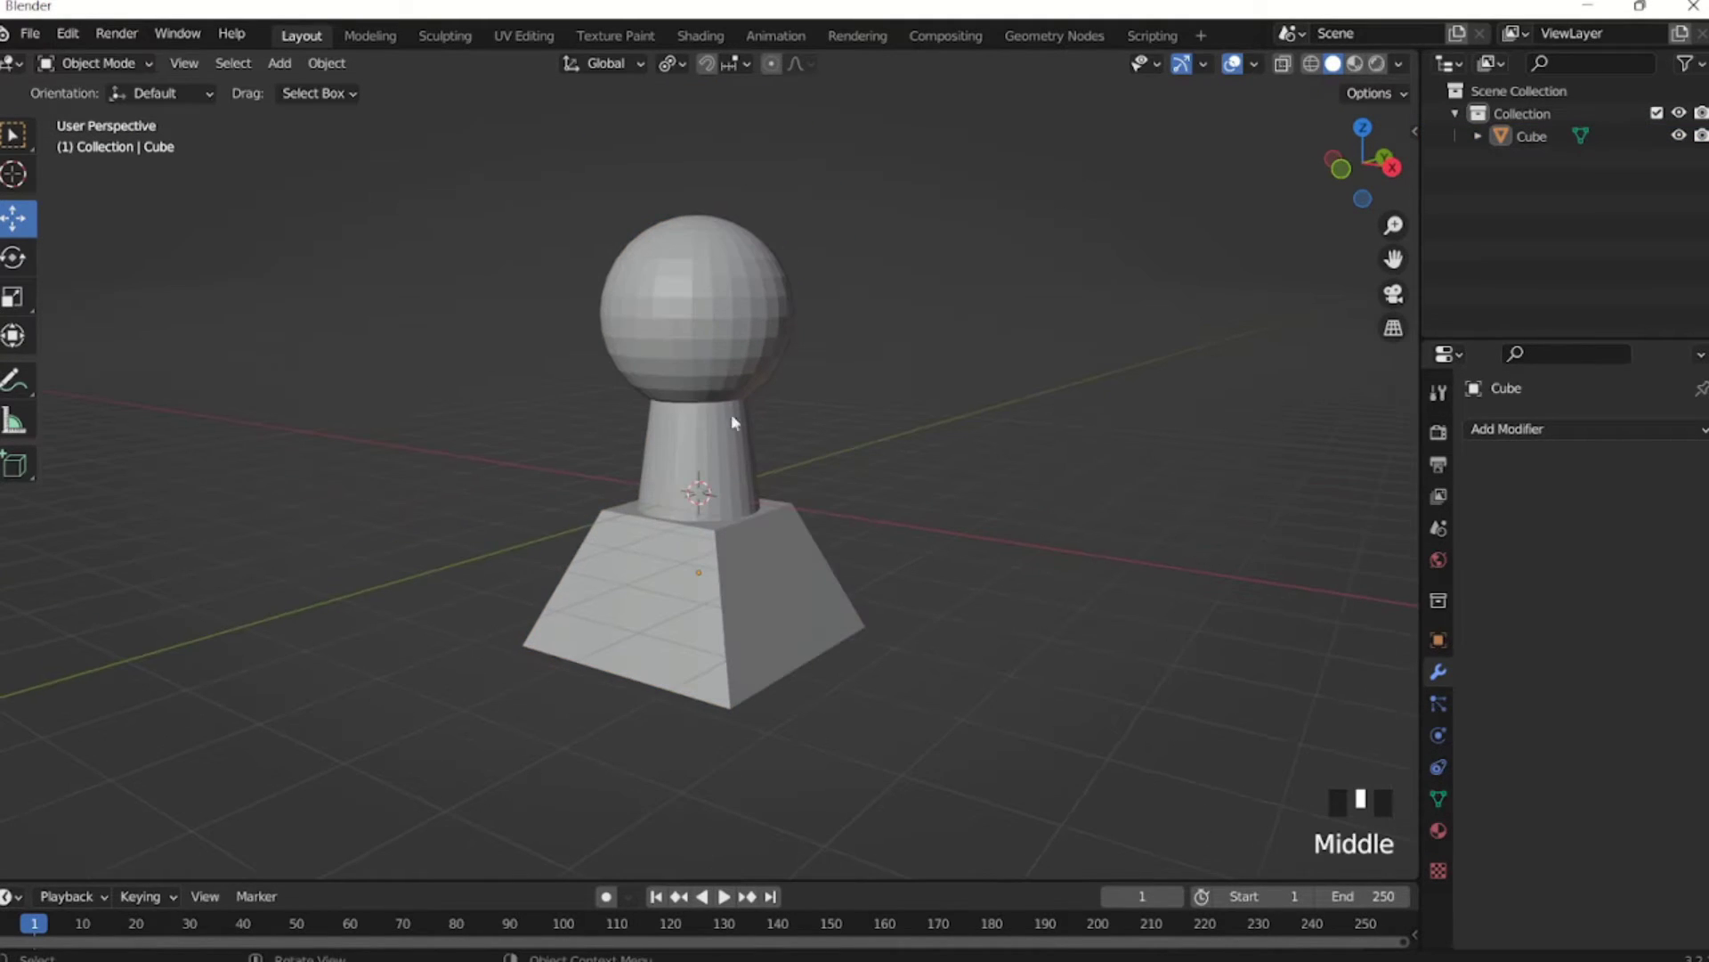
middle_click_drag(917, 460, 911, 563)
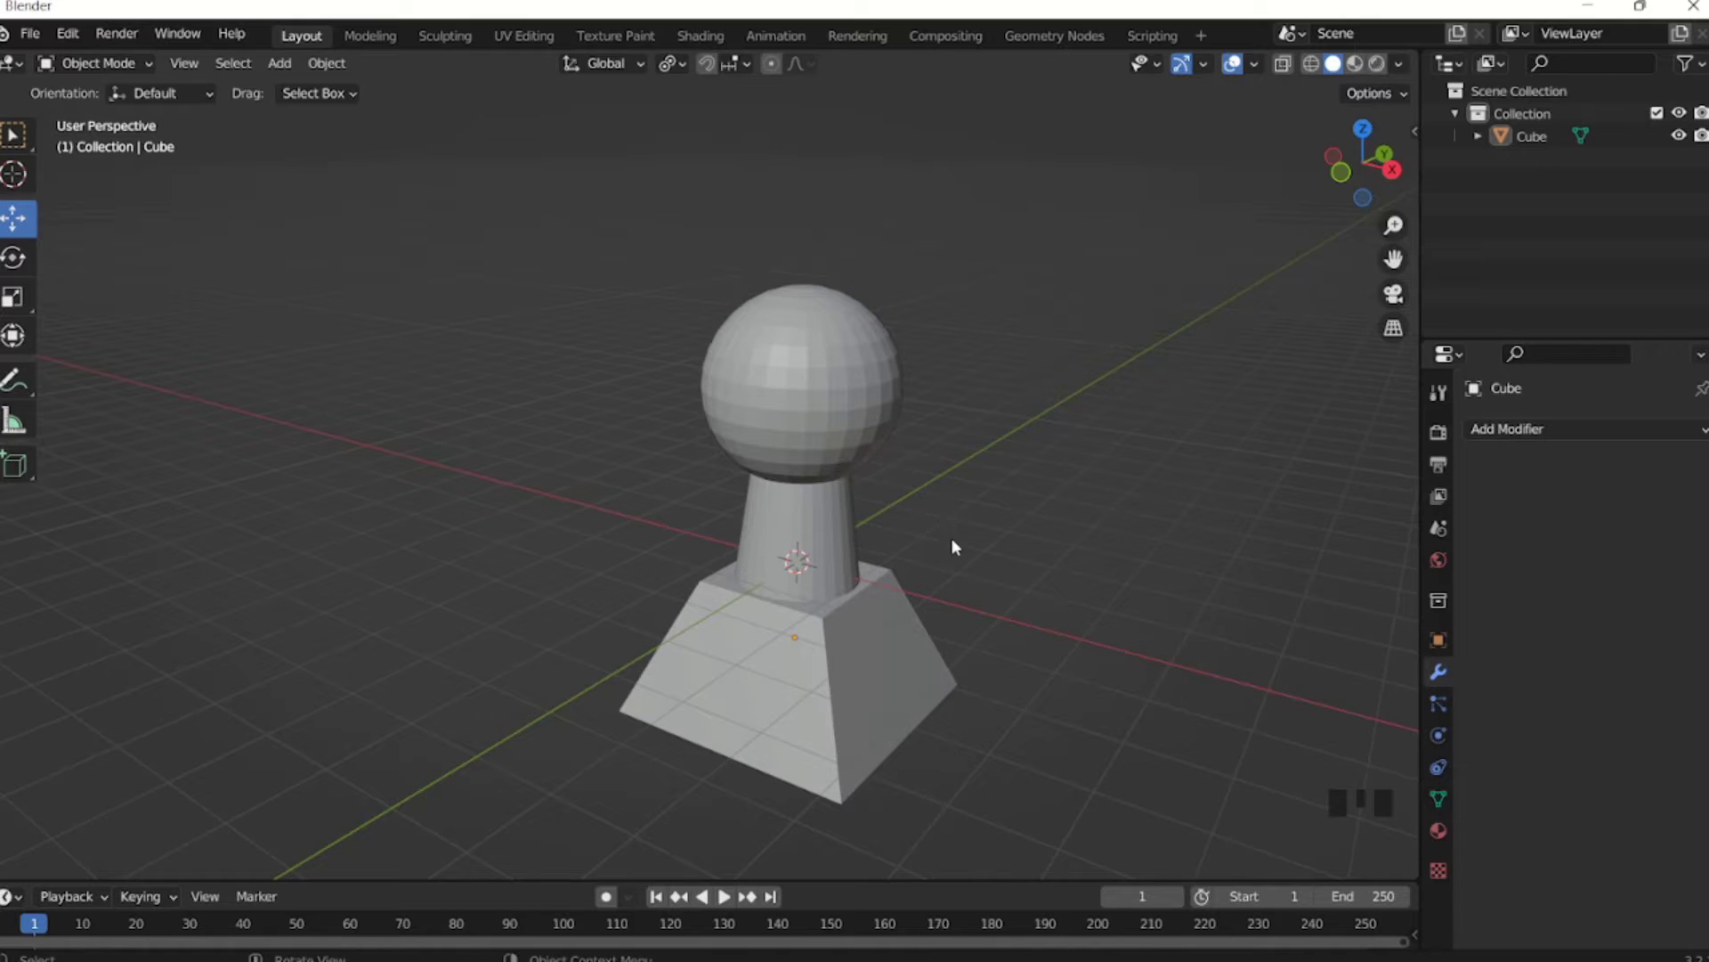
middle_click_drag(951, 539, 869, 460, "shift")
left_click(745, 327)
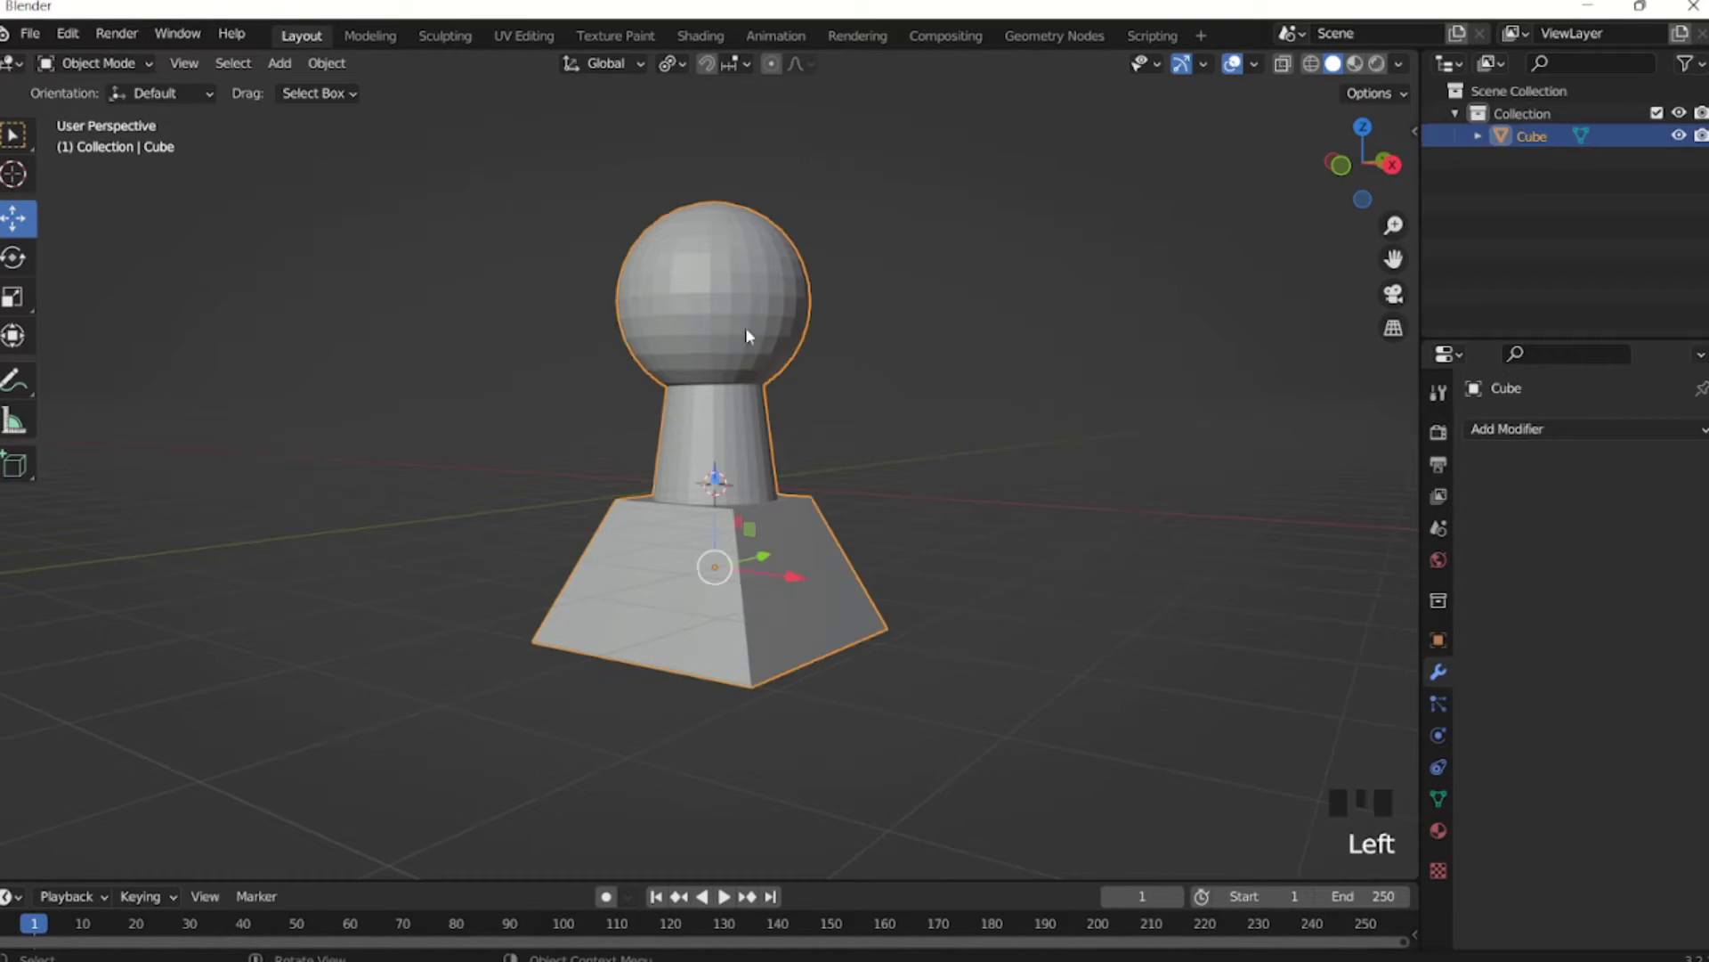
Undo the join to restore the cube, cylinder and sphere as separate objects.
key("ctrl+z")
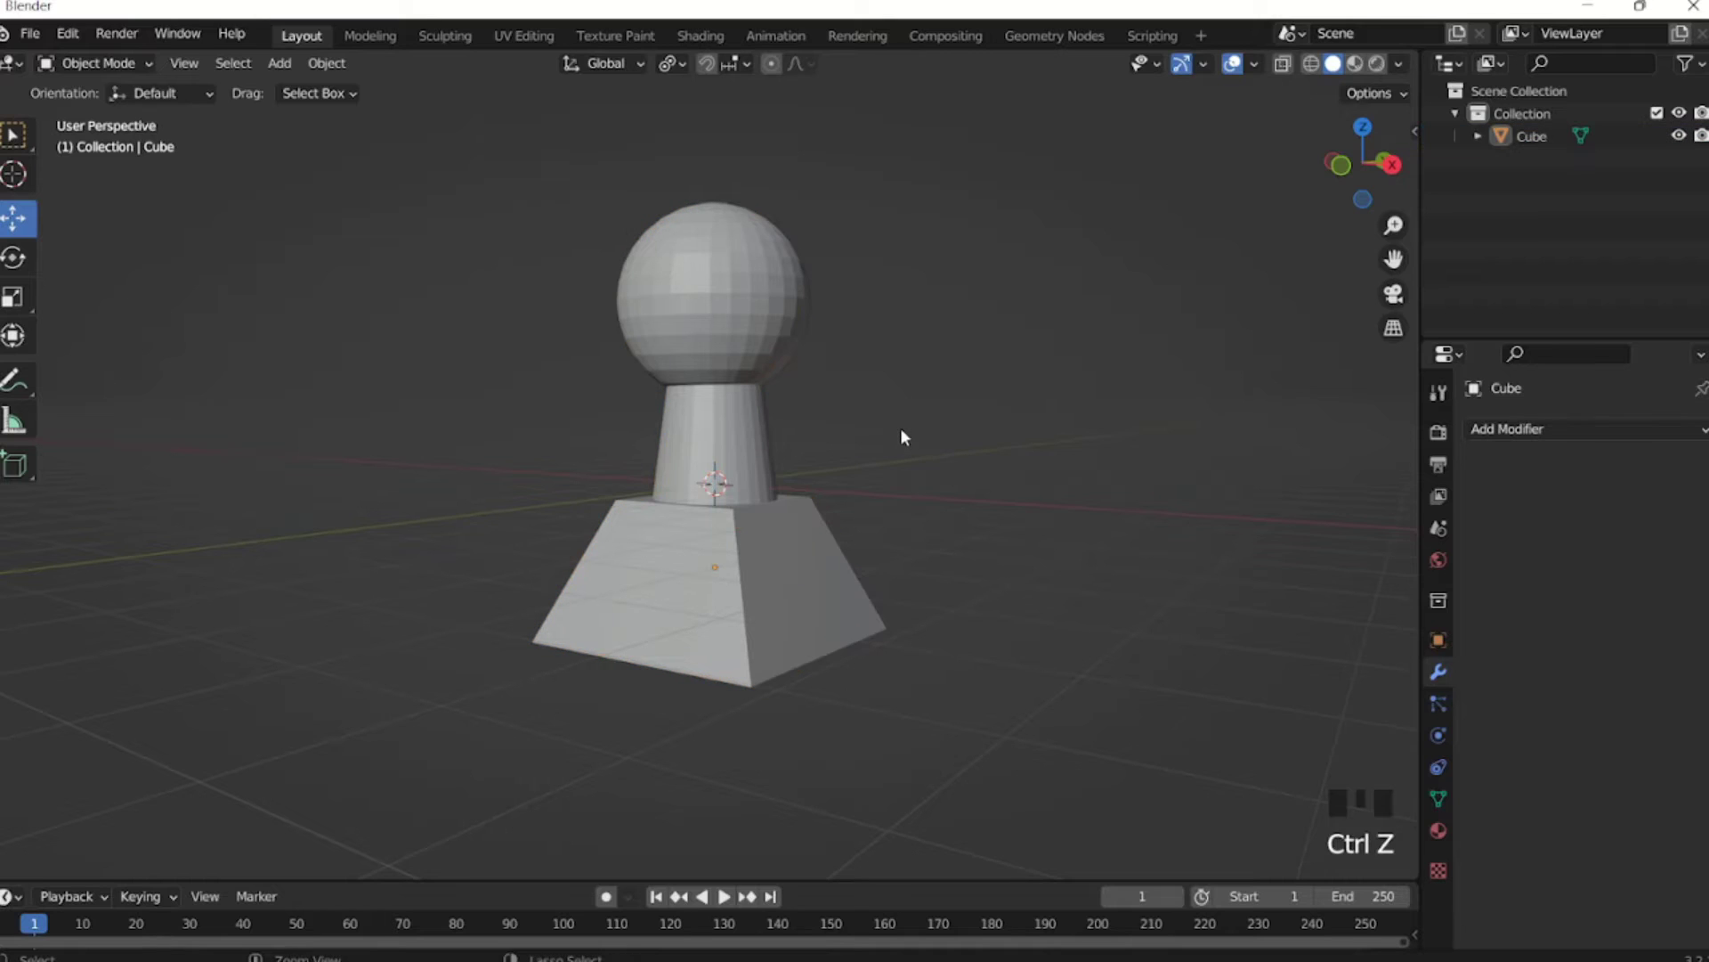
key("ctrl+z")
key("ctrl+z")
key("ctrl+z")
key("ctrl+z")
key("ctrl+z")
key("ctrl+z")
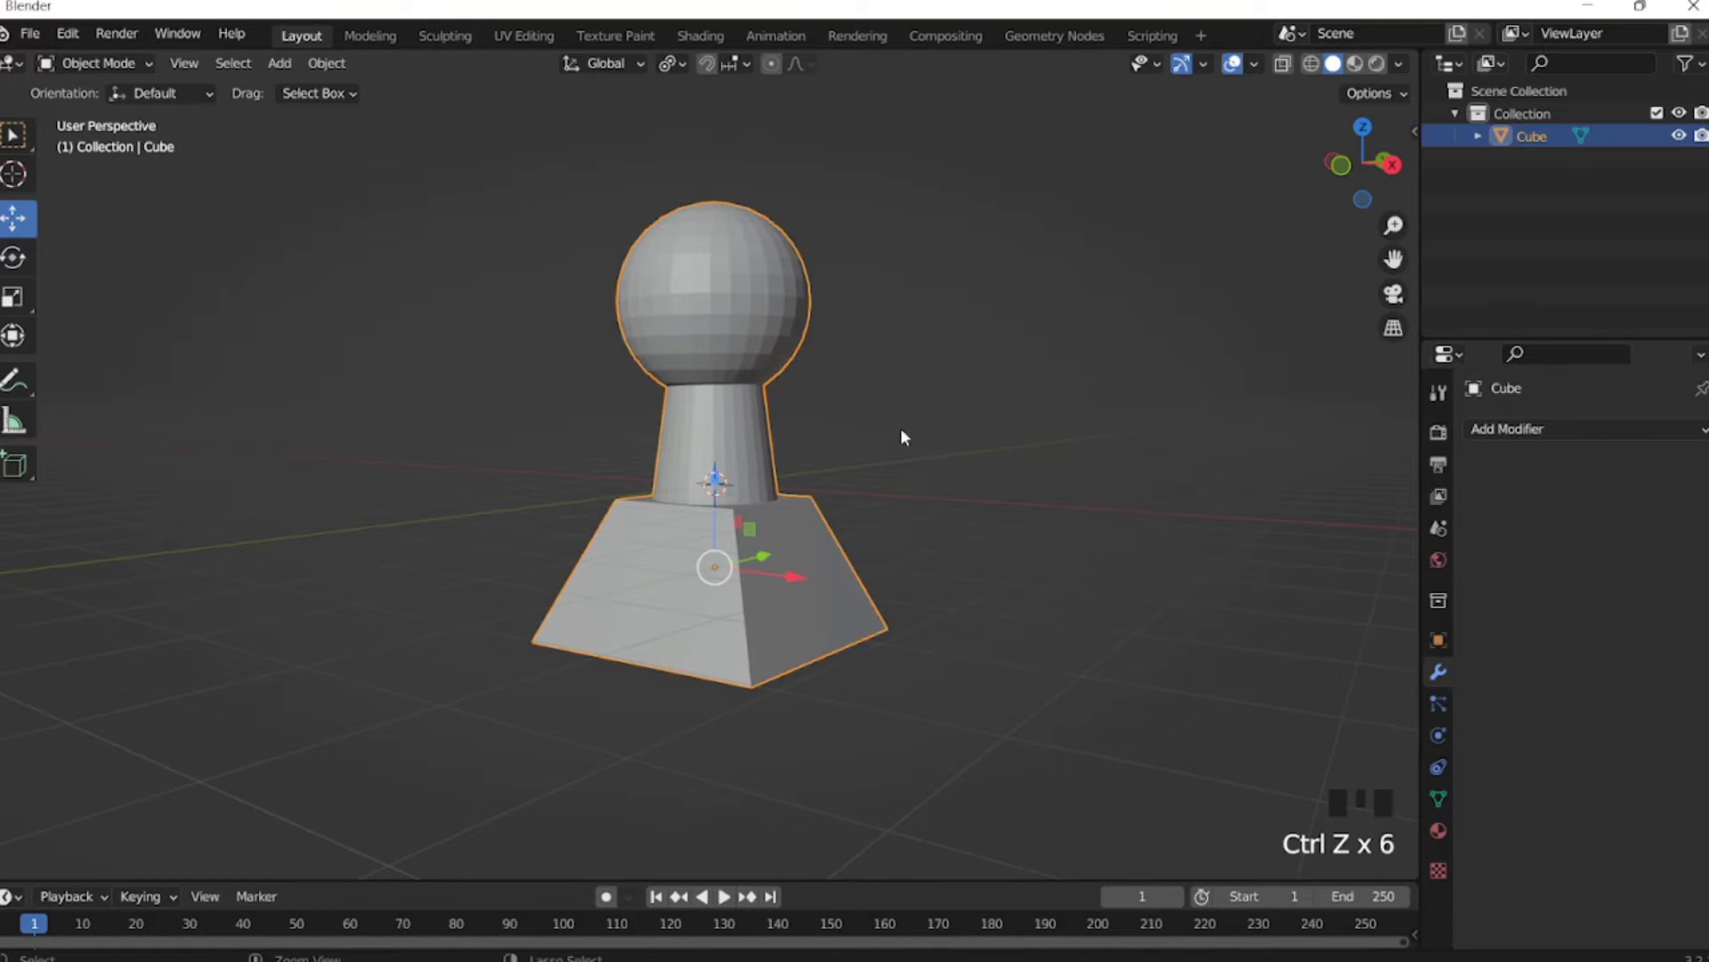
key("ctrl+z")
key("ctrl+z")
key("ctrl+z")
Try moving the sphere along the X axis to test that it is a separate object.
left_click(769, 299)
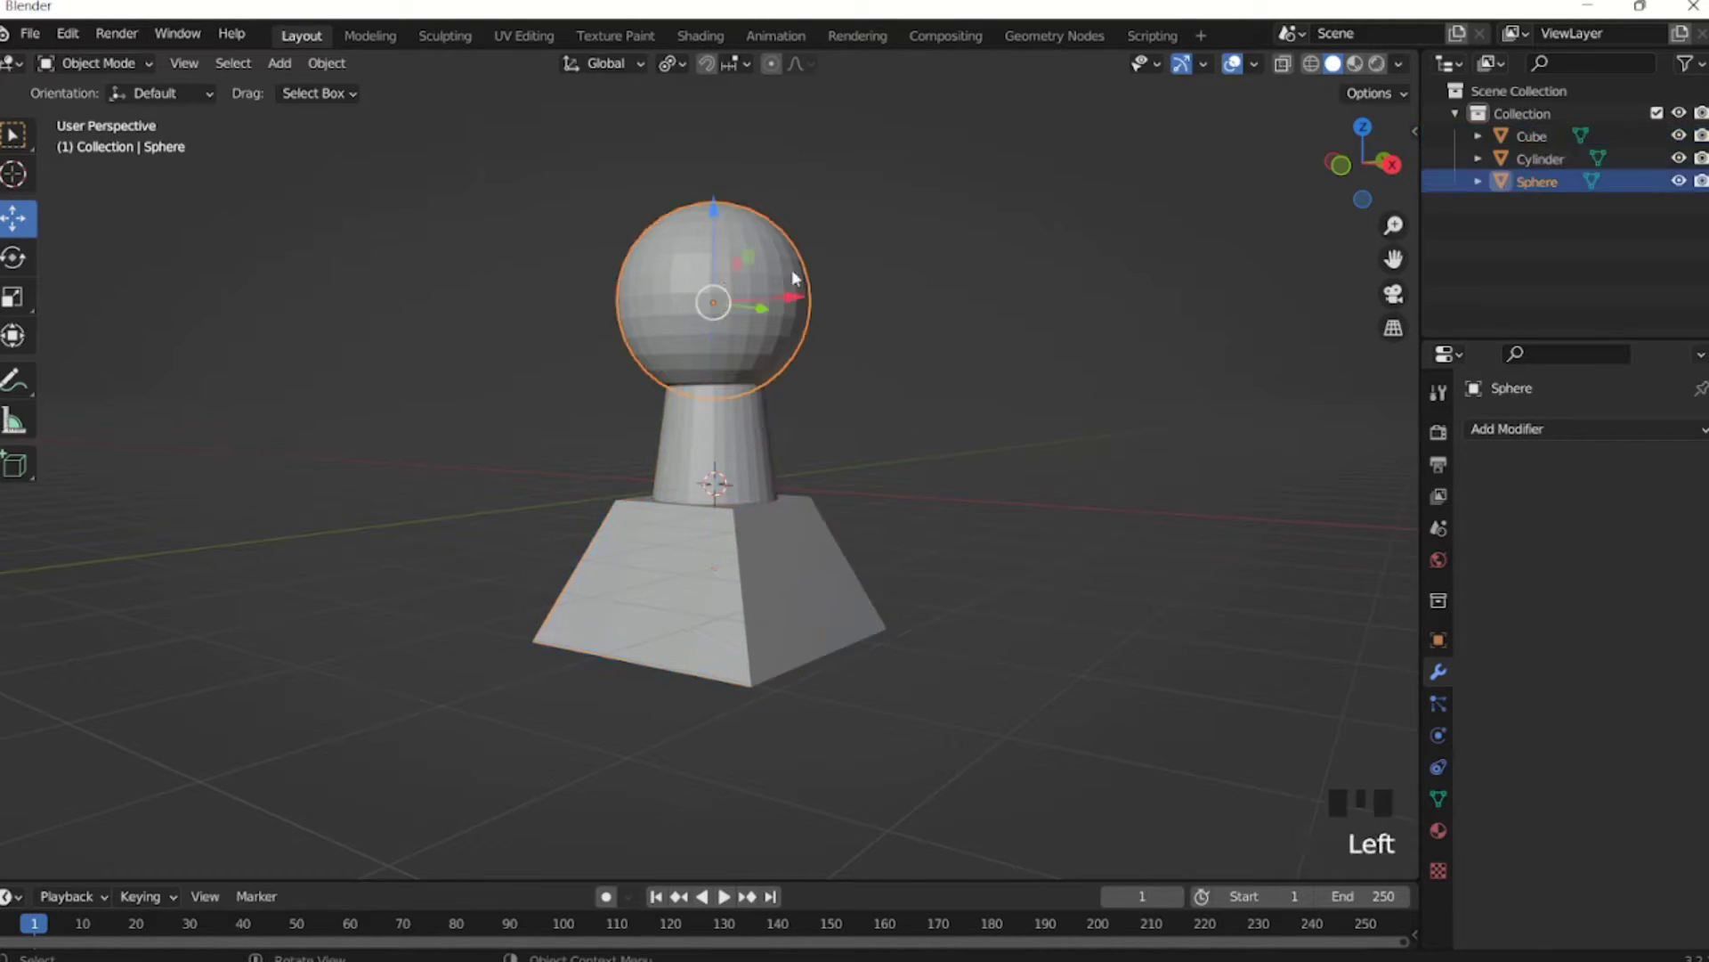
left_click(769, 299)
left_click_drag(767, 296, 1061, 294)
right_click(1062, 294)
middle_click_drag(1061, 294, 947, 340)
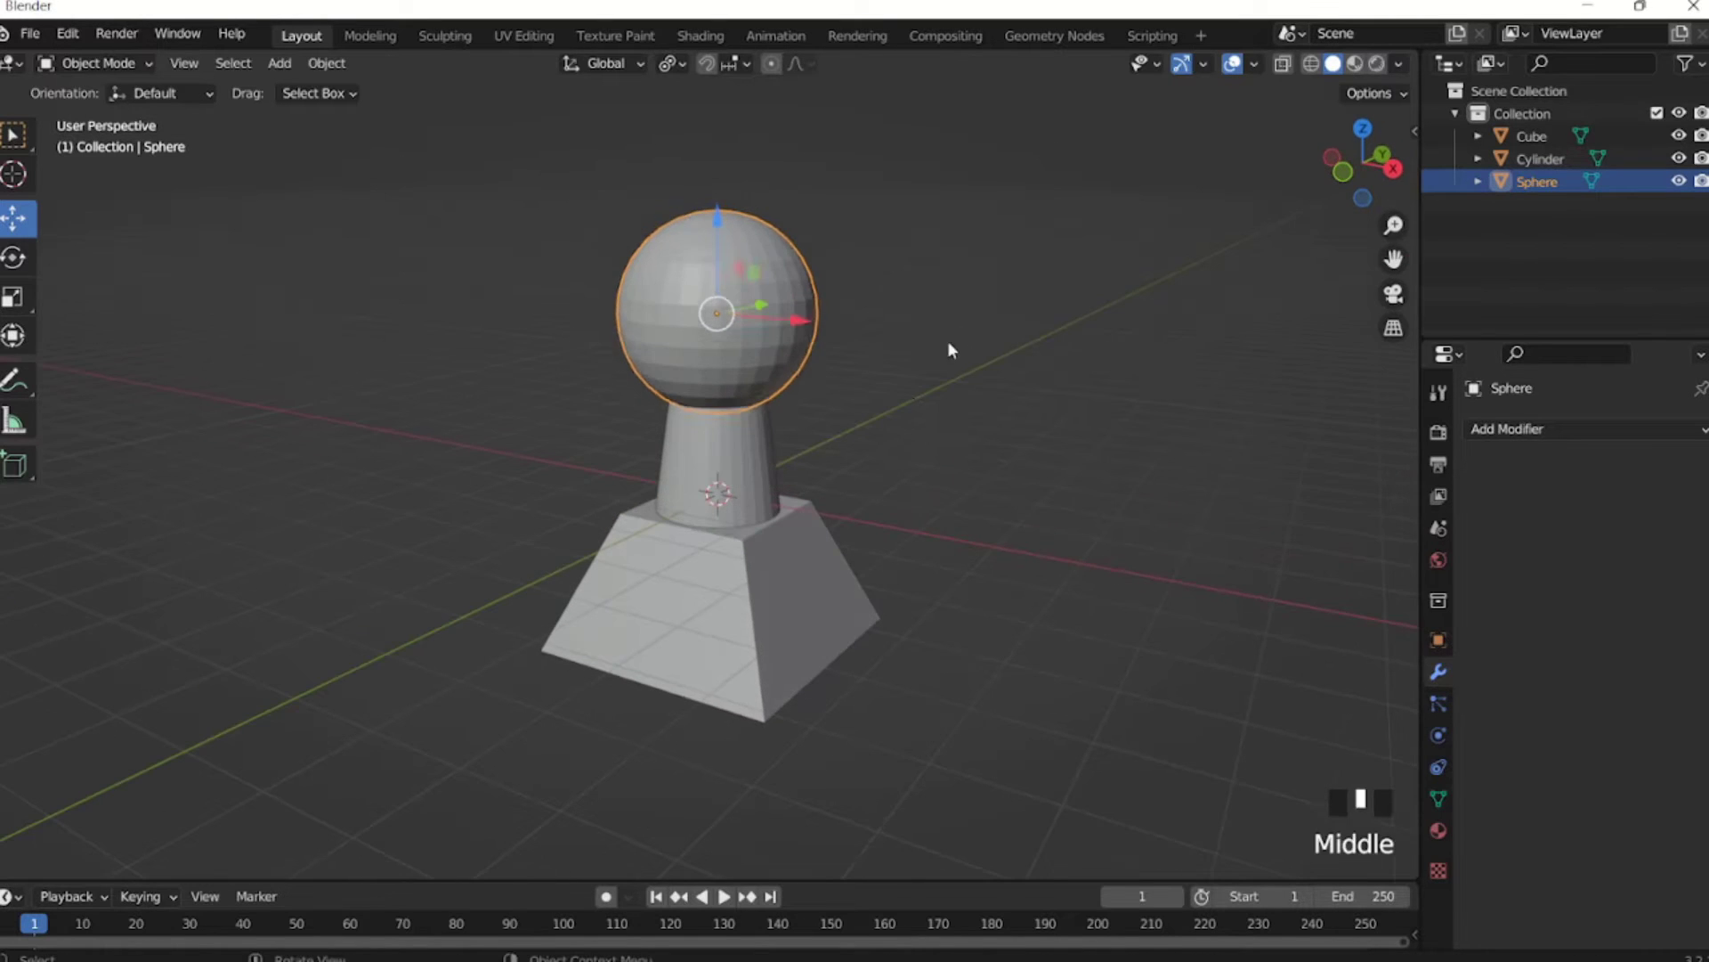
left_click(900, 391)
middle_click_drag(848, 440, 958, 450, "shift")
scroll(943, 452, "up", 2)
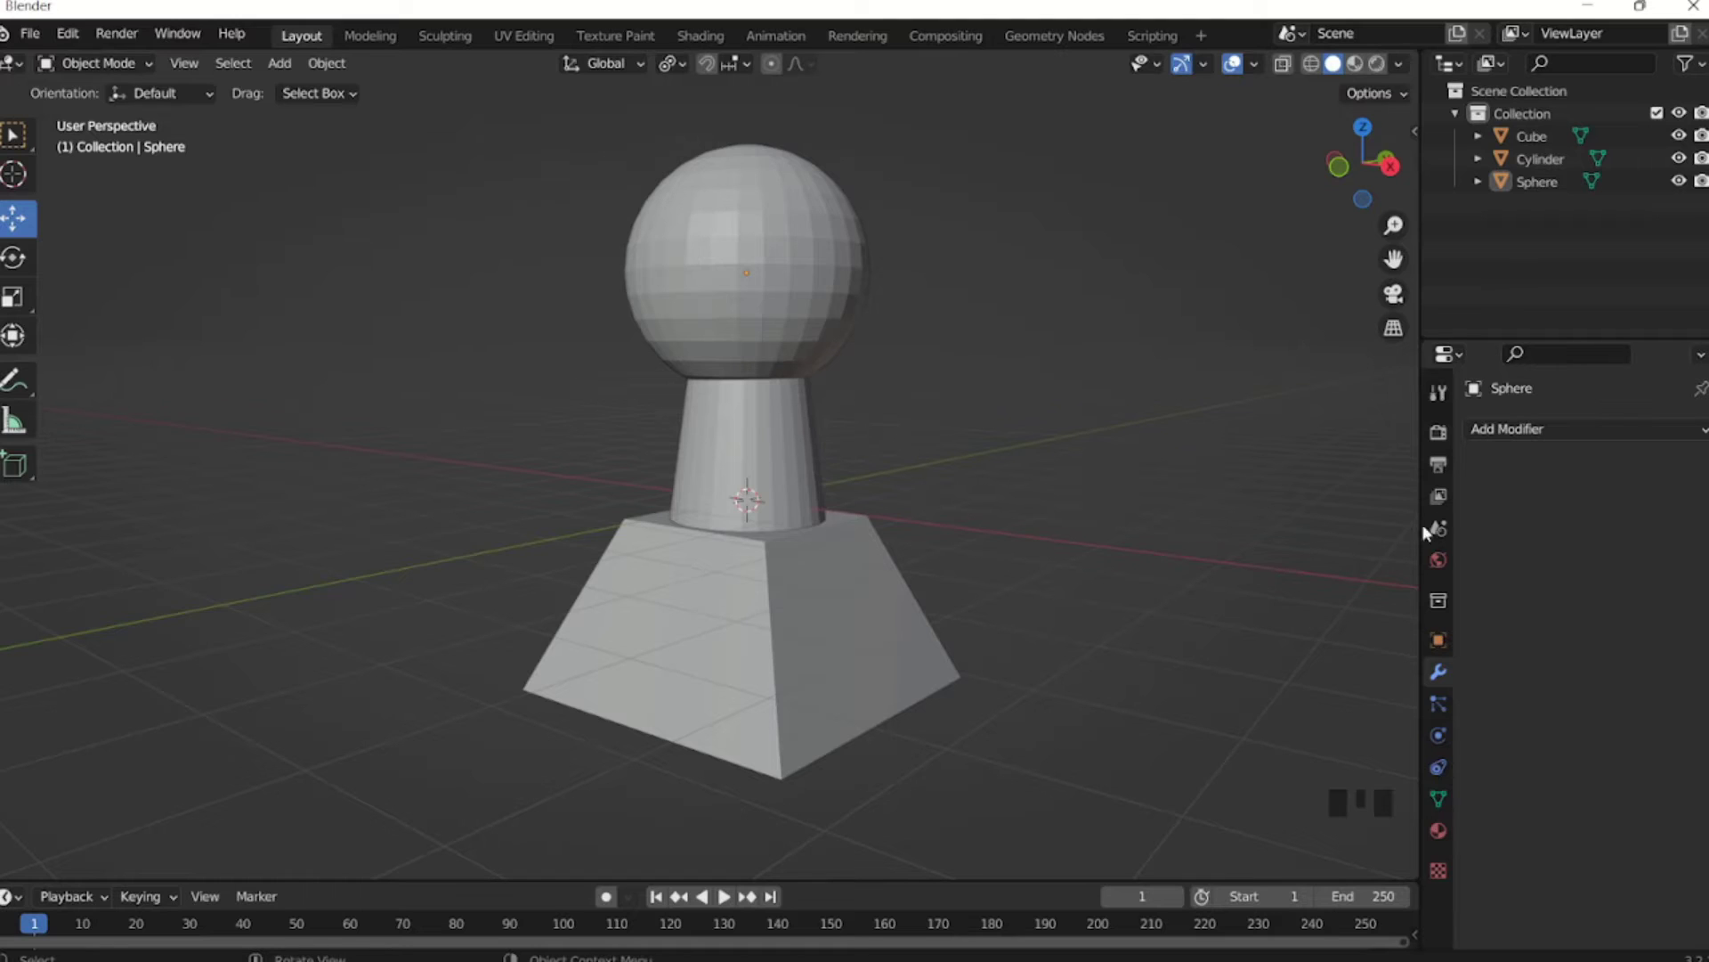
Add a Boolean modifier to the sphere, set to Union with the cylinder as its object.
left_click(784, 285)
middle_click_drag(1022, 437, 1078, 425)
left_click(1507, 428)
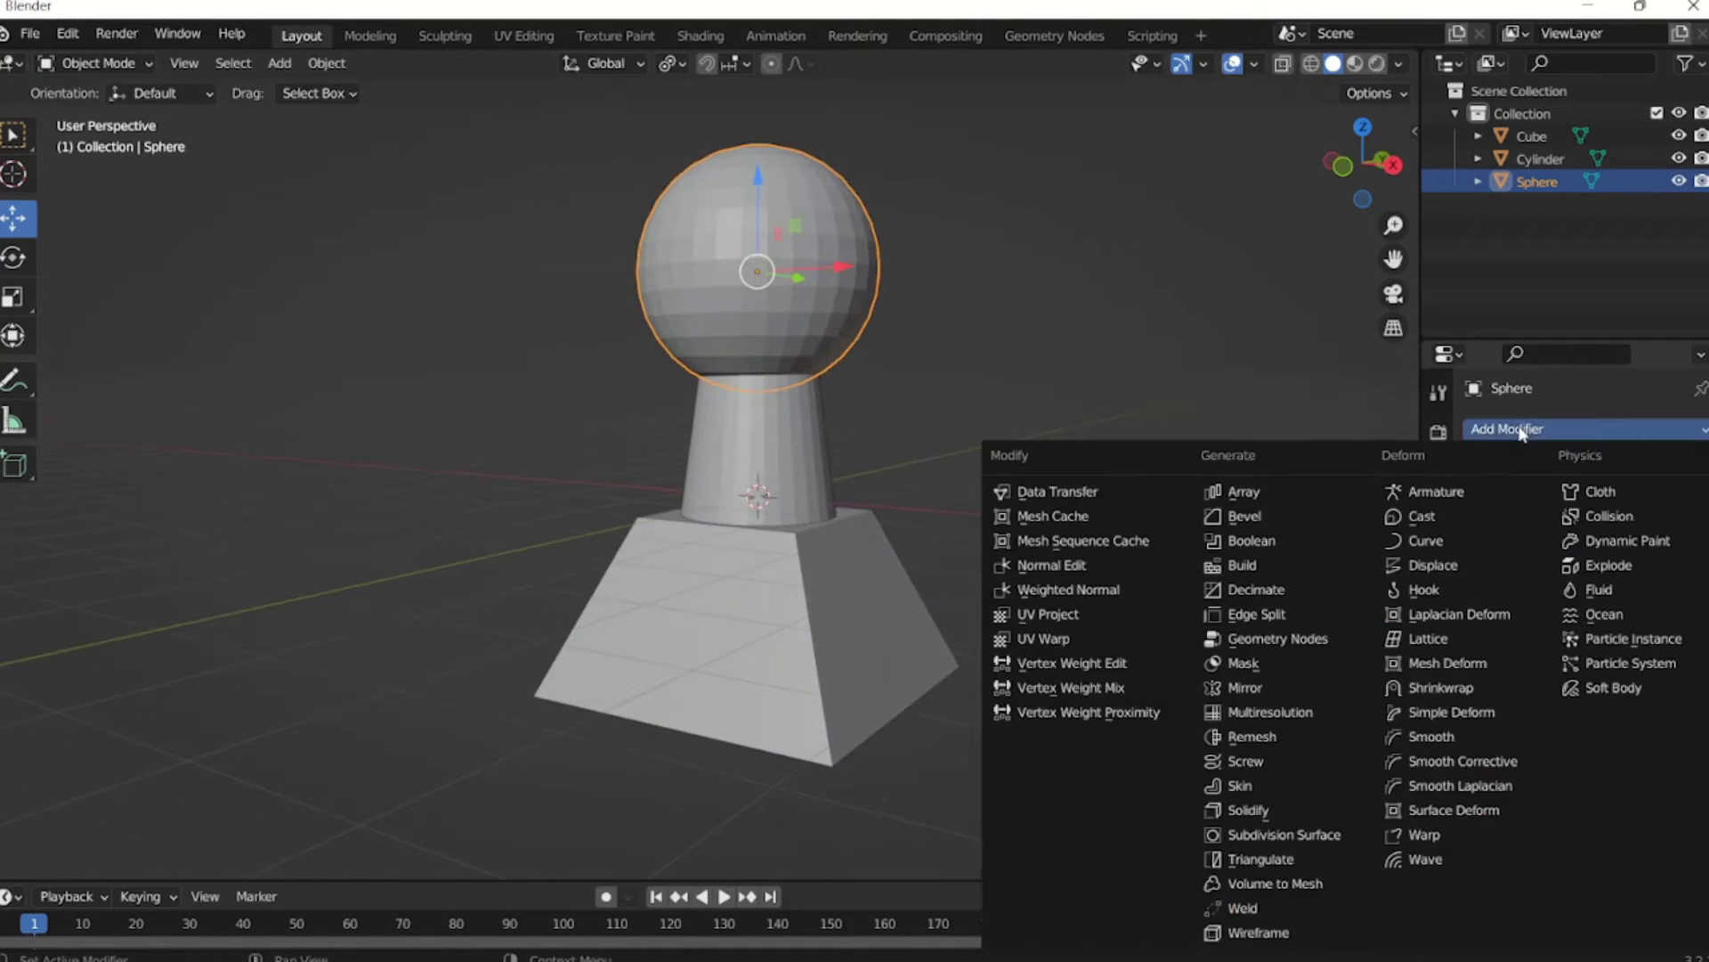
left_click(1287, 534)
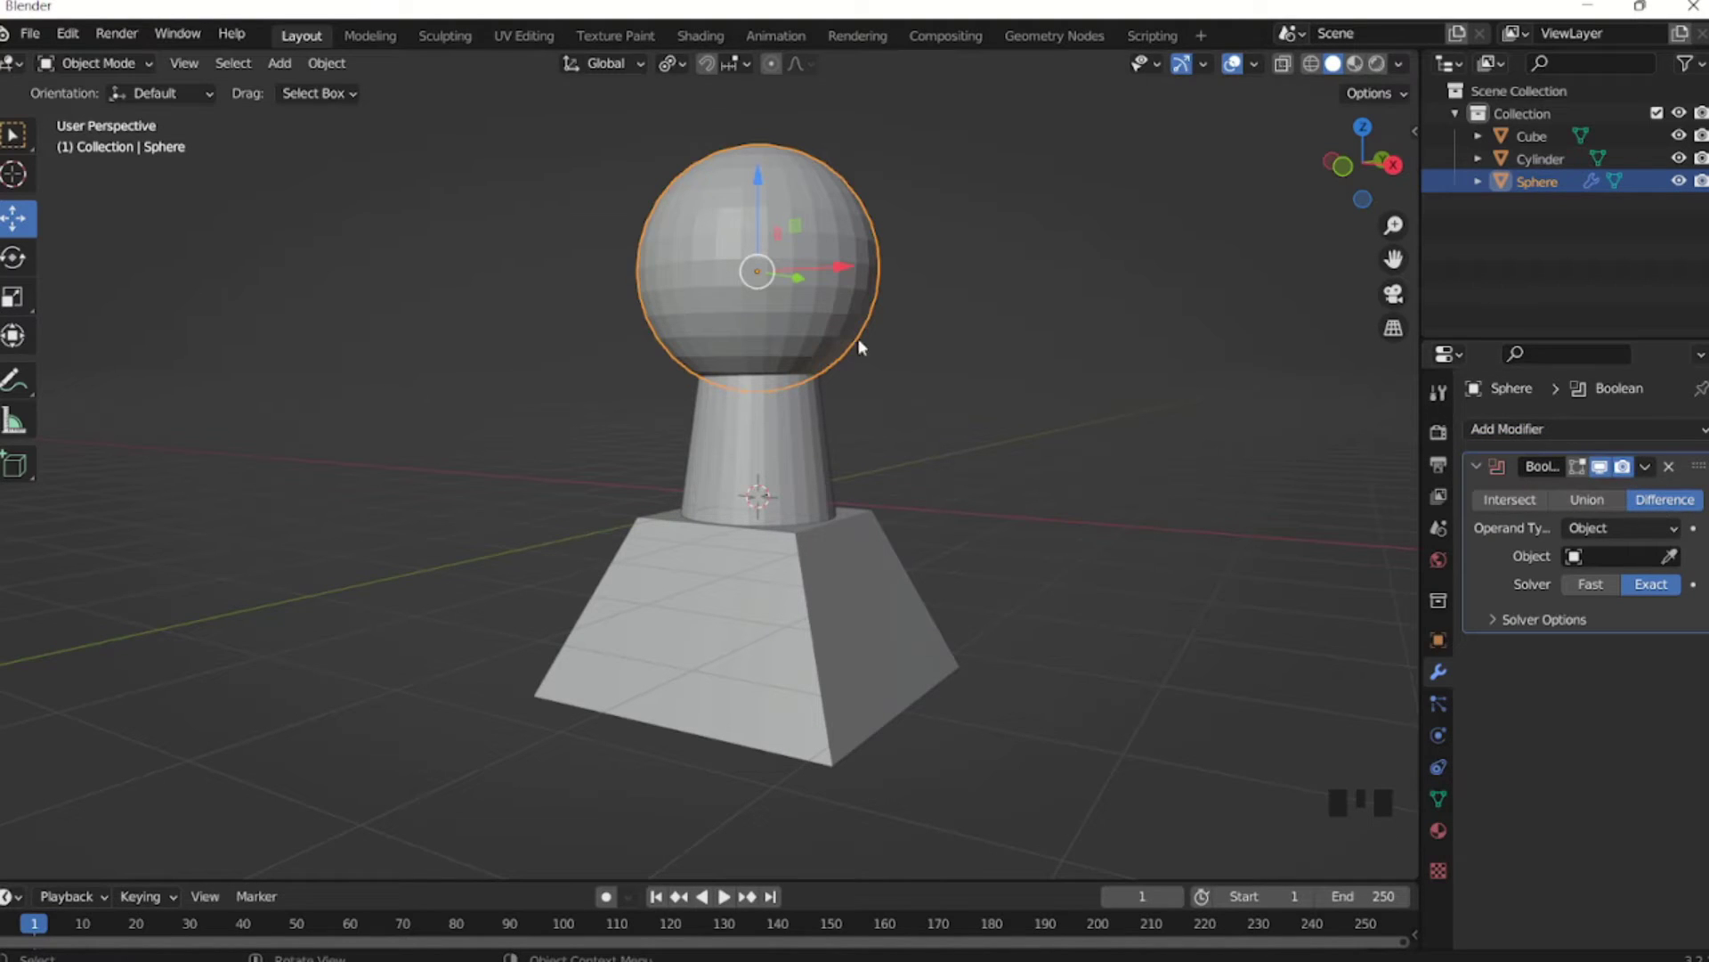
left_click(1586, 500)
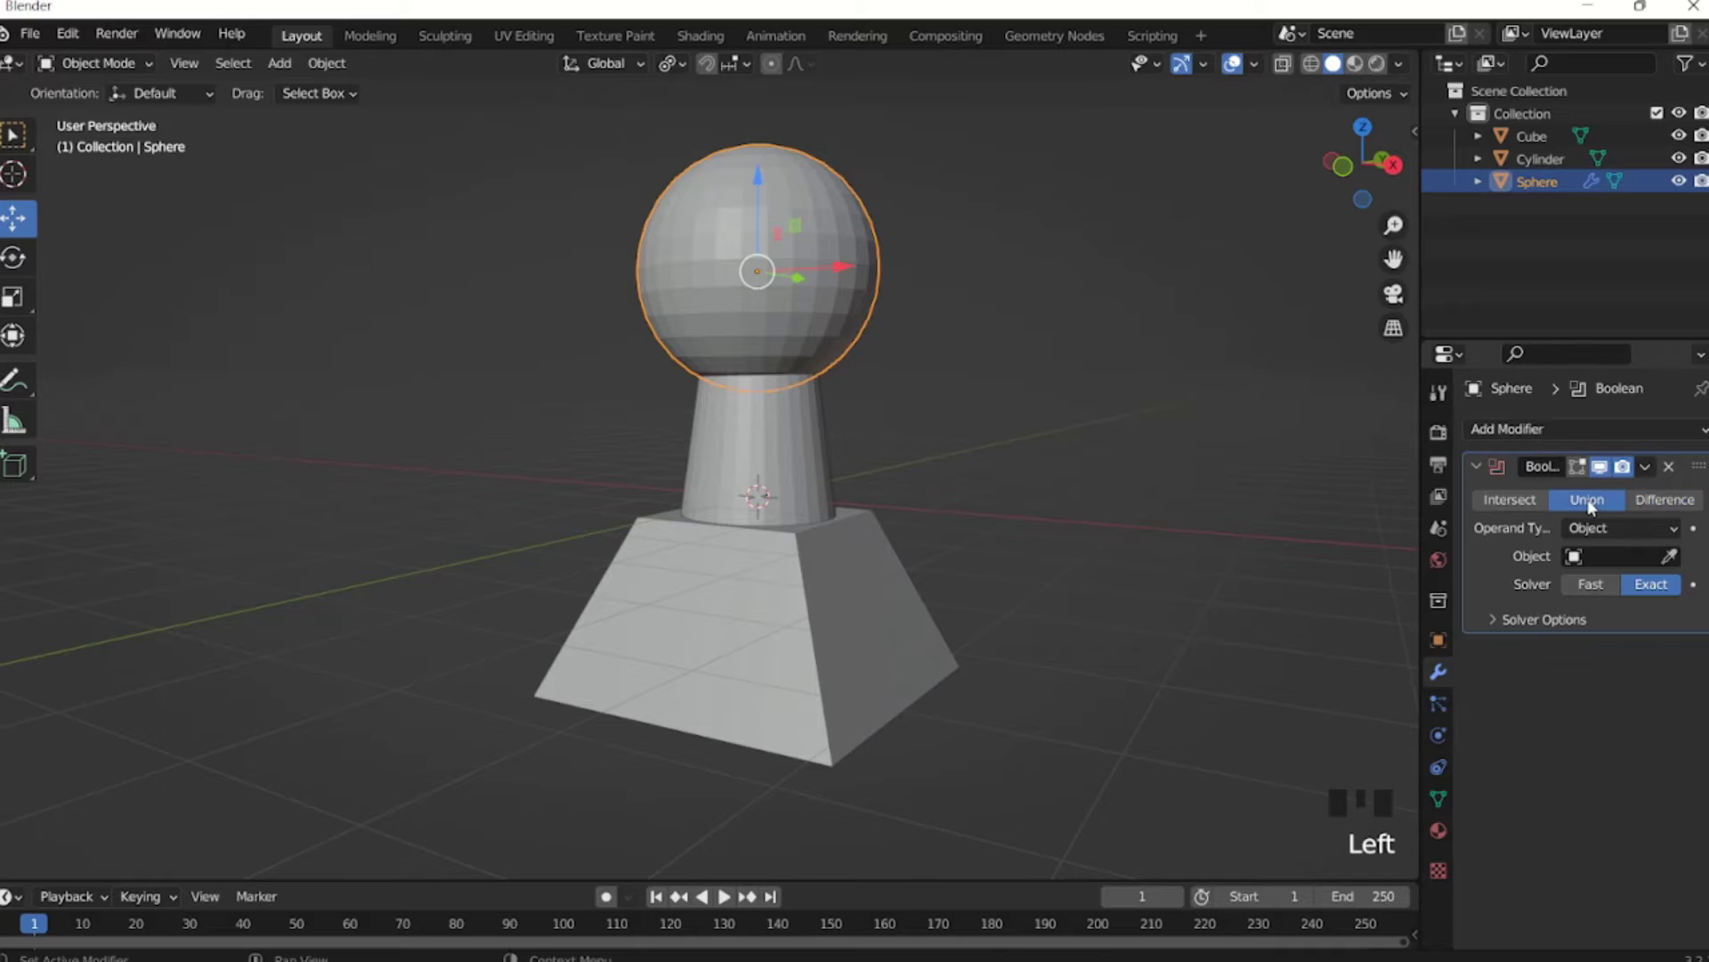
middle_click_drag(1146, 413, 1051, 374)
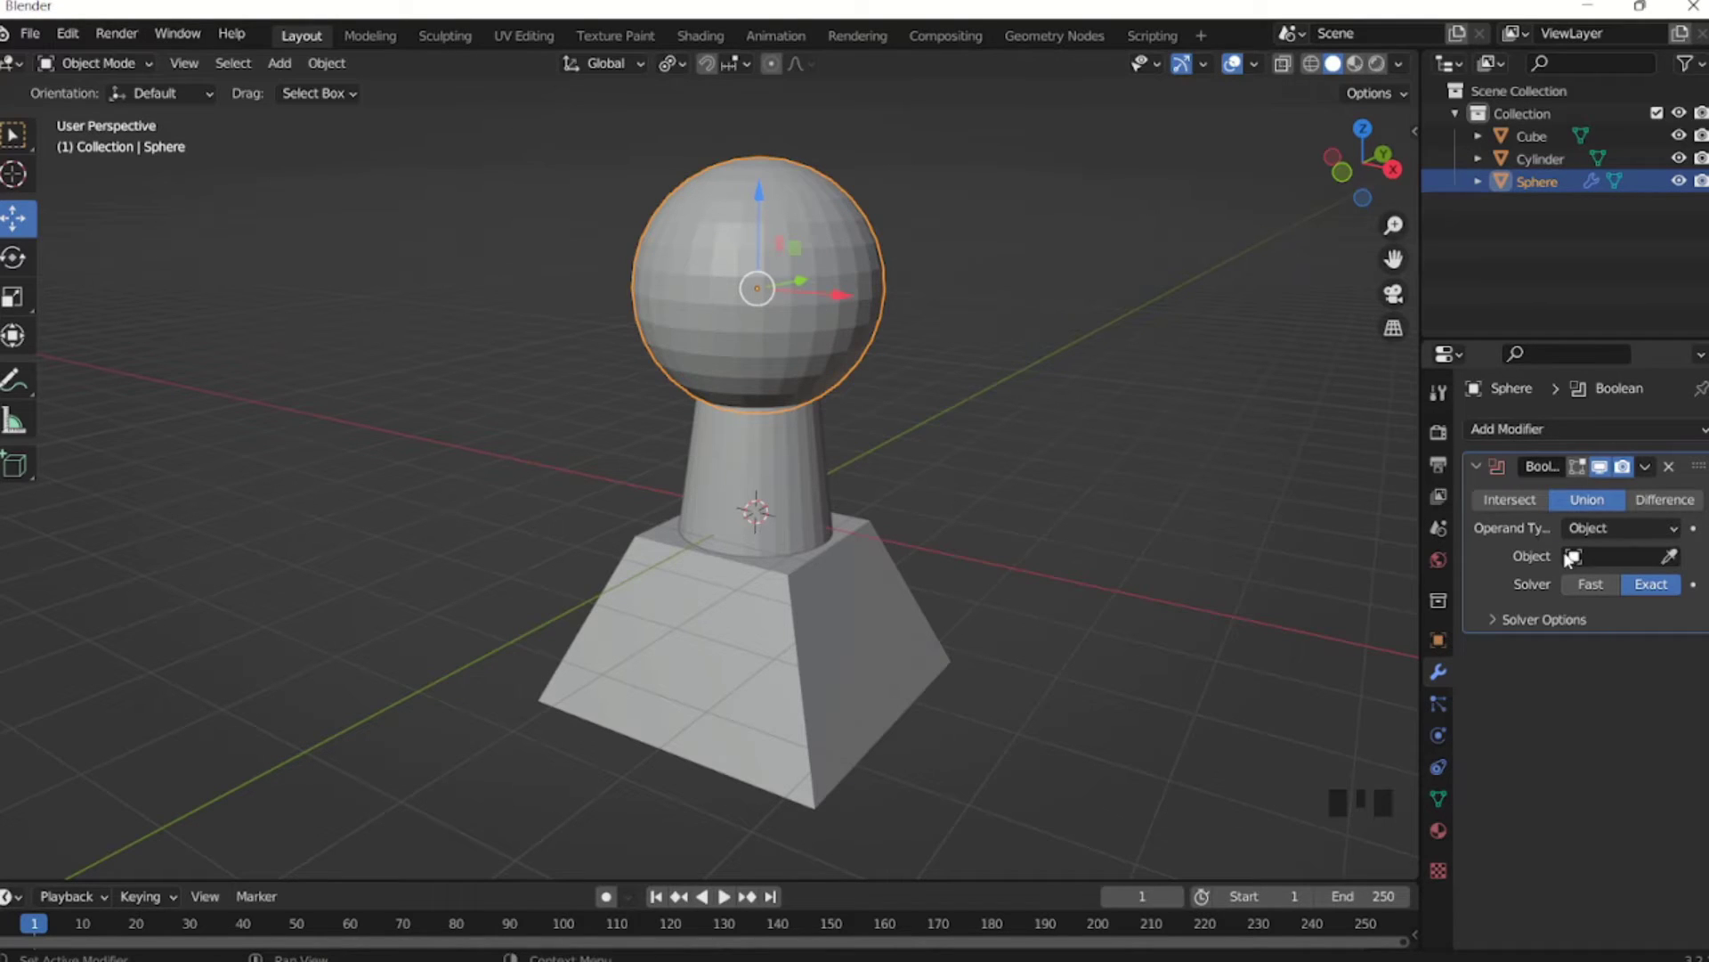
left_click(1671, 557)
left_click(792, 438)
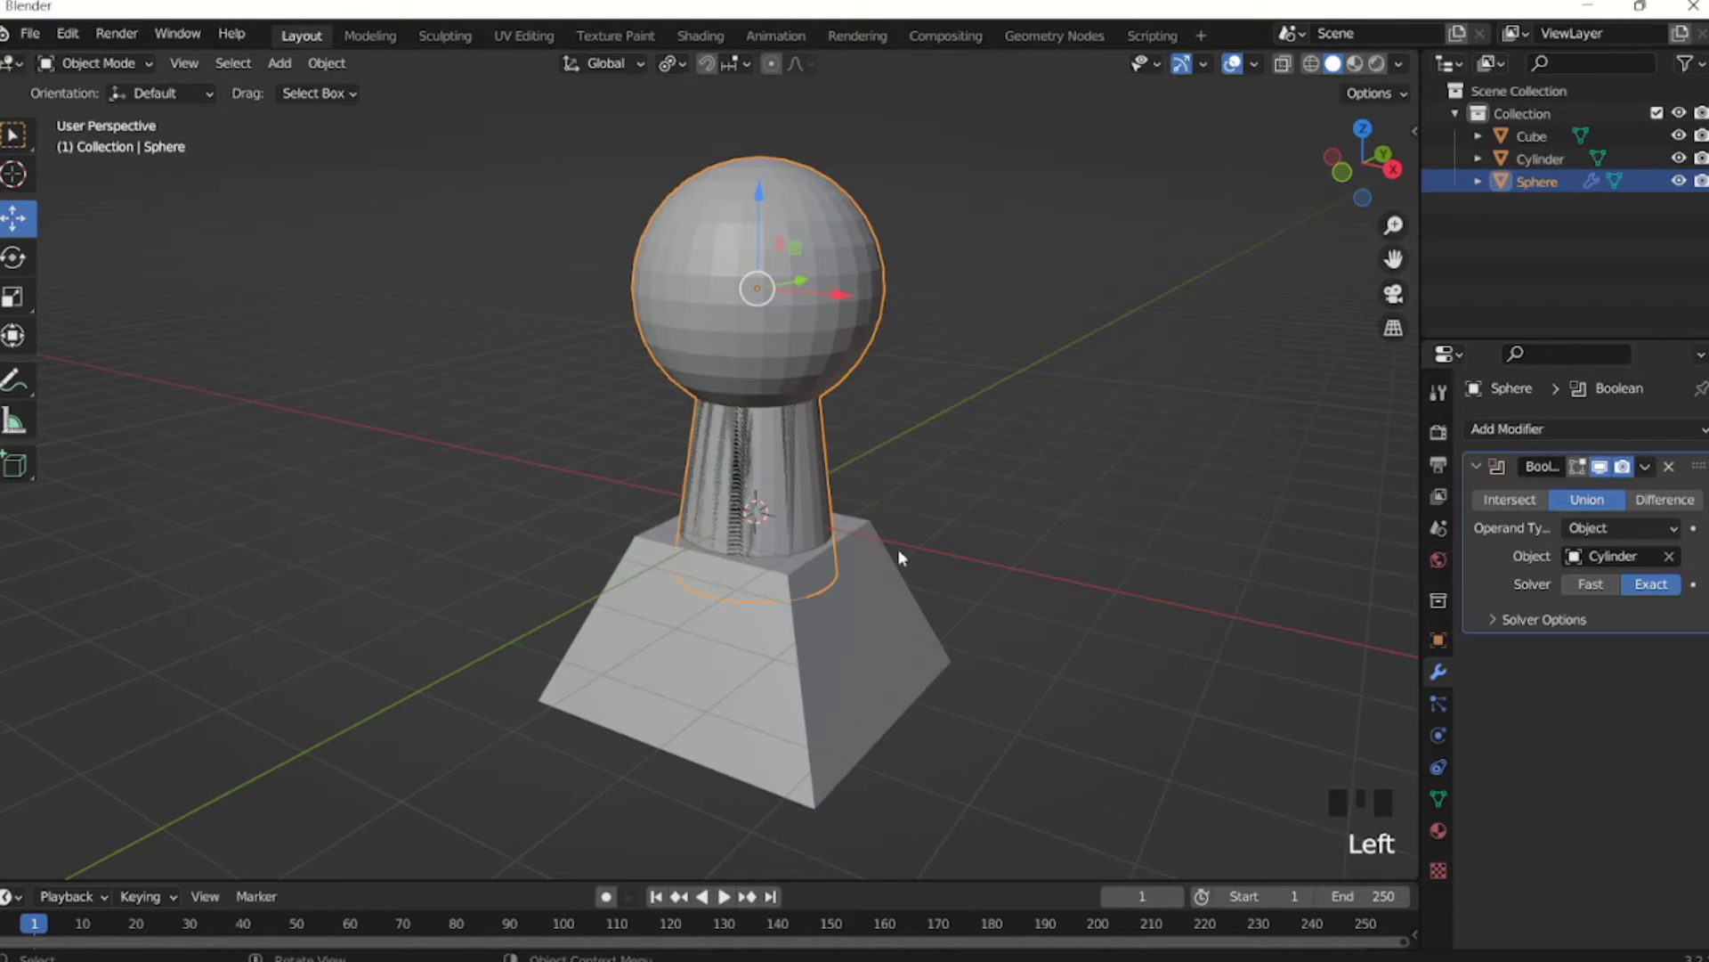
Inspect the union of sphere and cylinder, and apply the sphere's Boolean modifier.
mouse_move(947, 519)
middle_mouse_down()
mouse_move(862, 499)
mouse_move(779, 417)
middle_mouse_up()
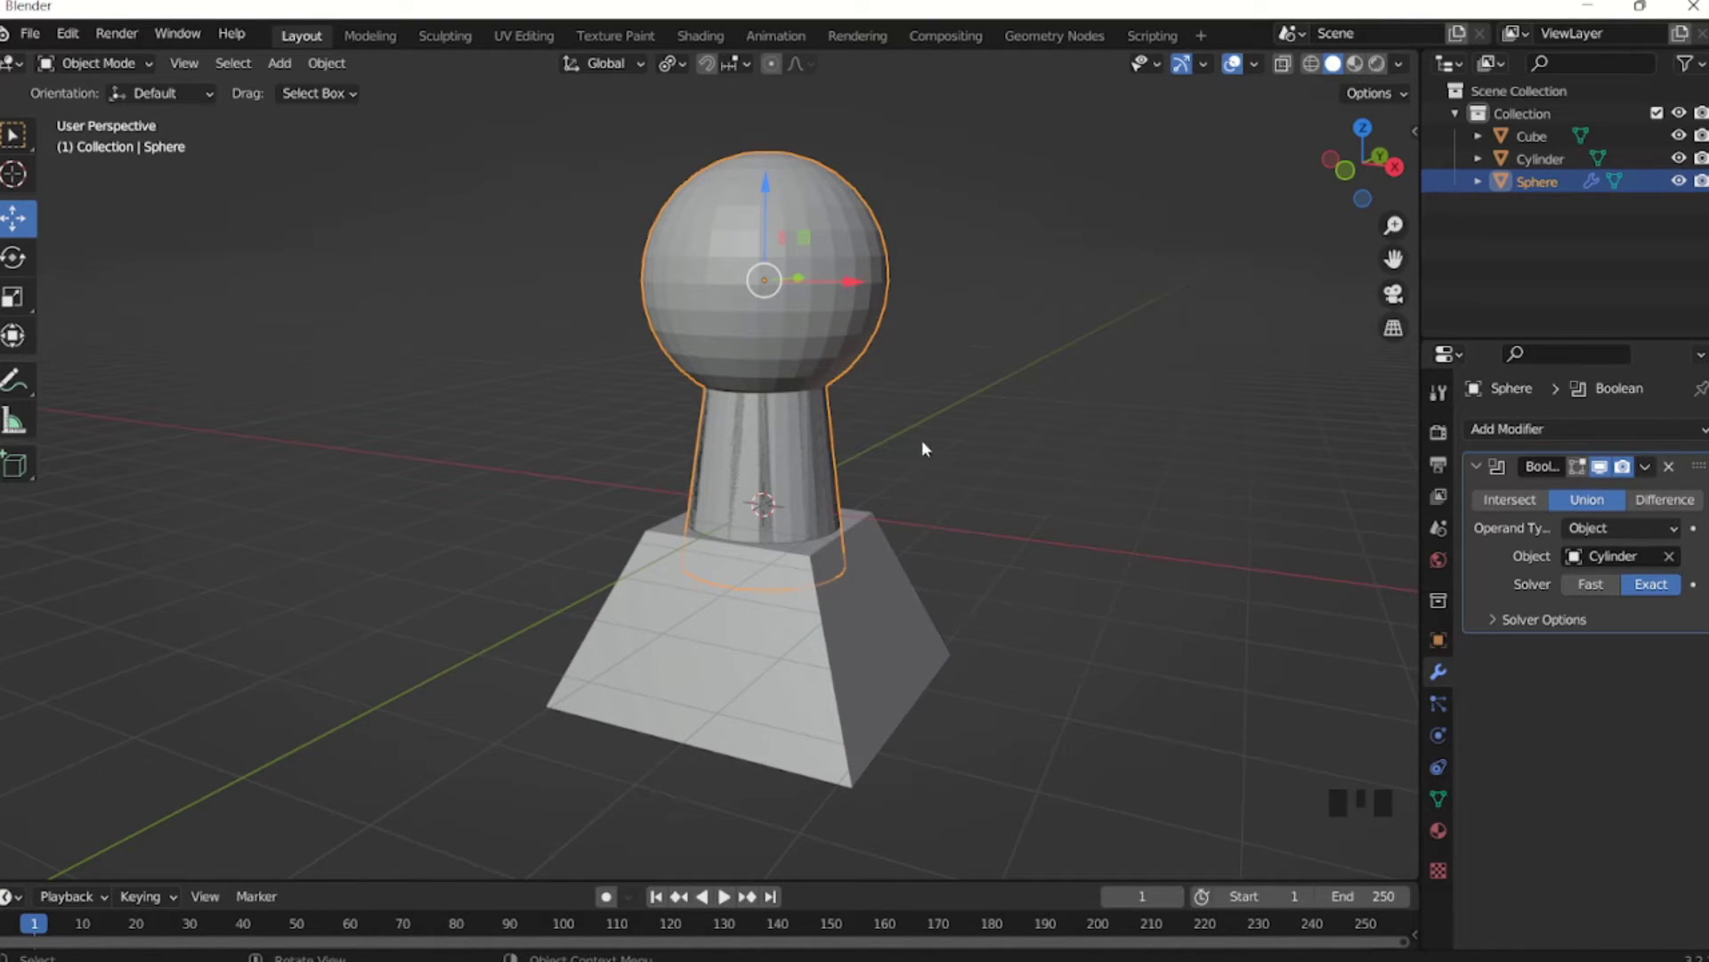
left_click(1039, 498)
middle_click_drag(1083, 496, 1085, 485)
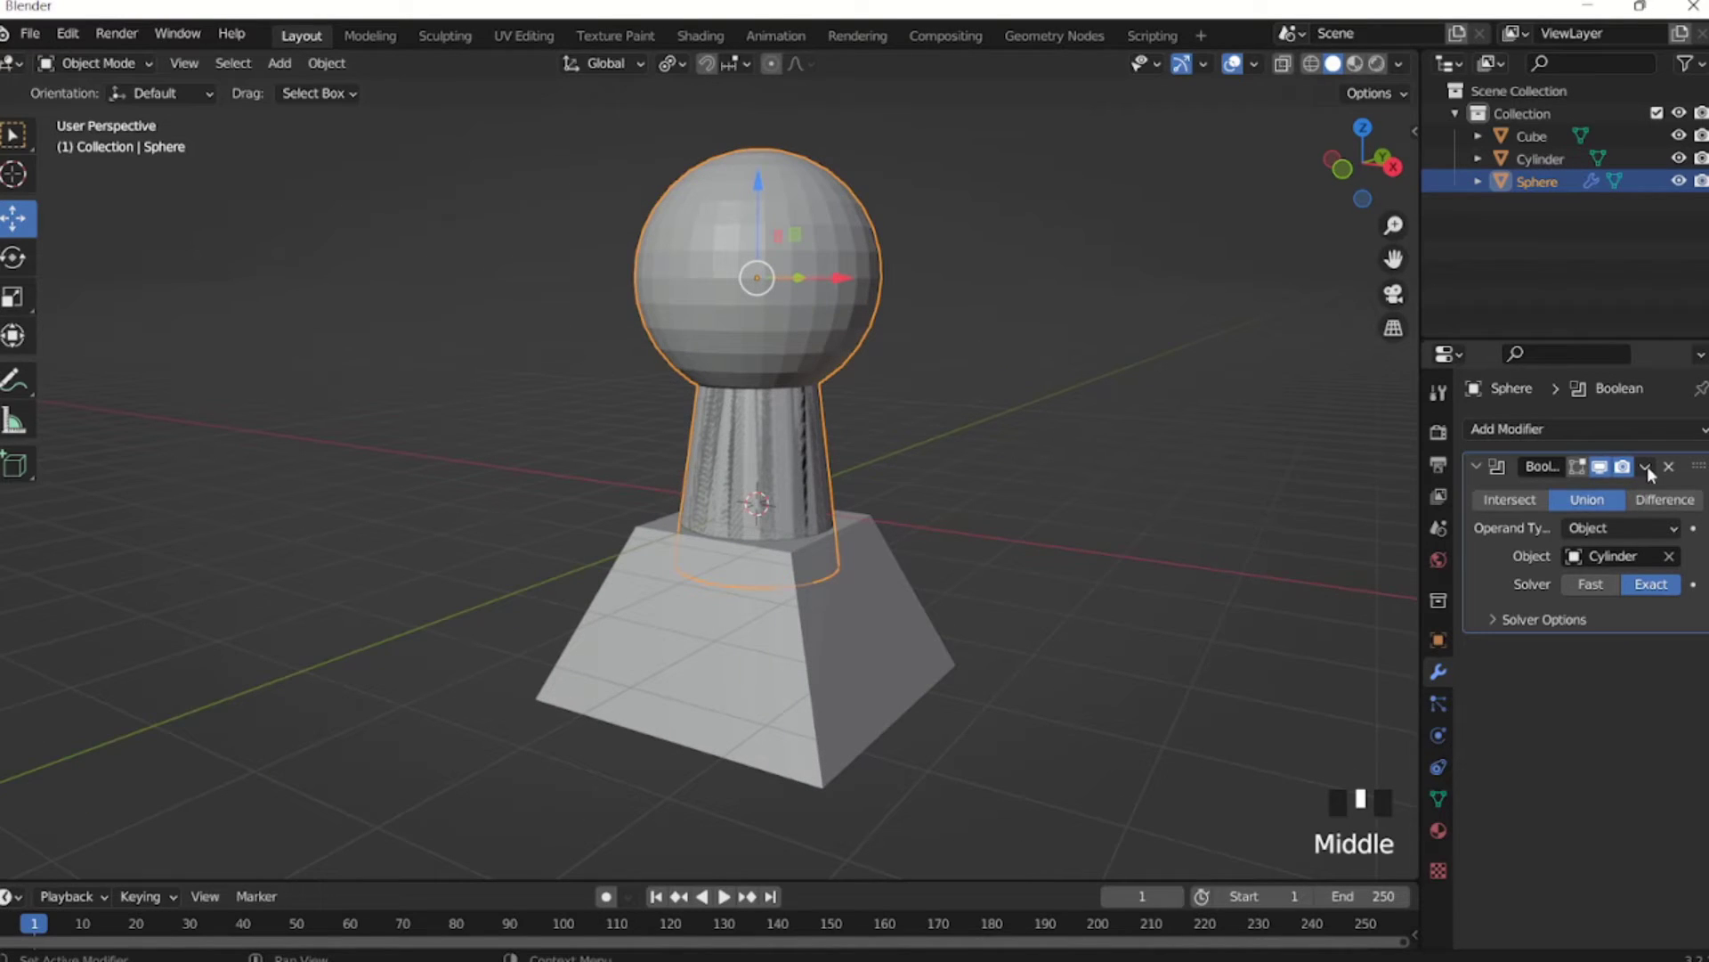
middle_click_drag(908, 478, 912, 463)
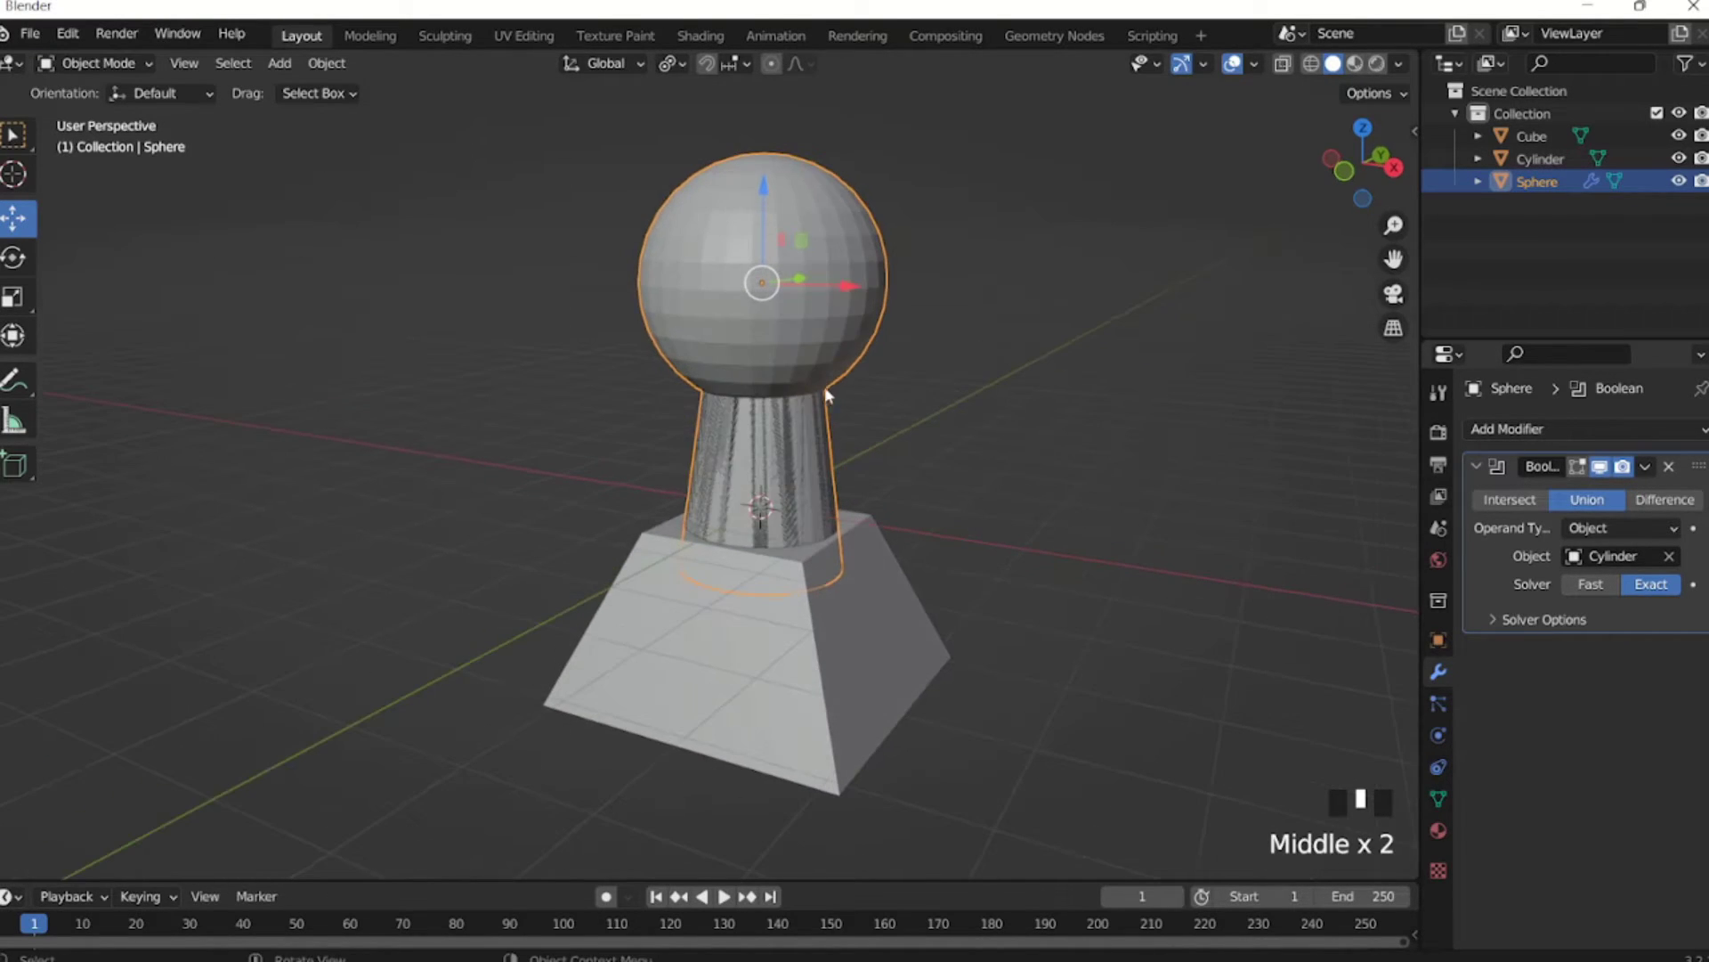
left_click(1647, 466)
left_click(1535, 493)
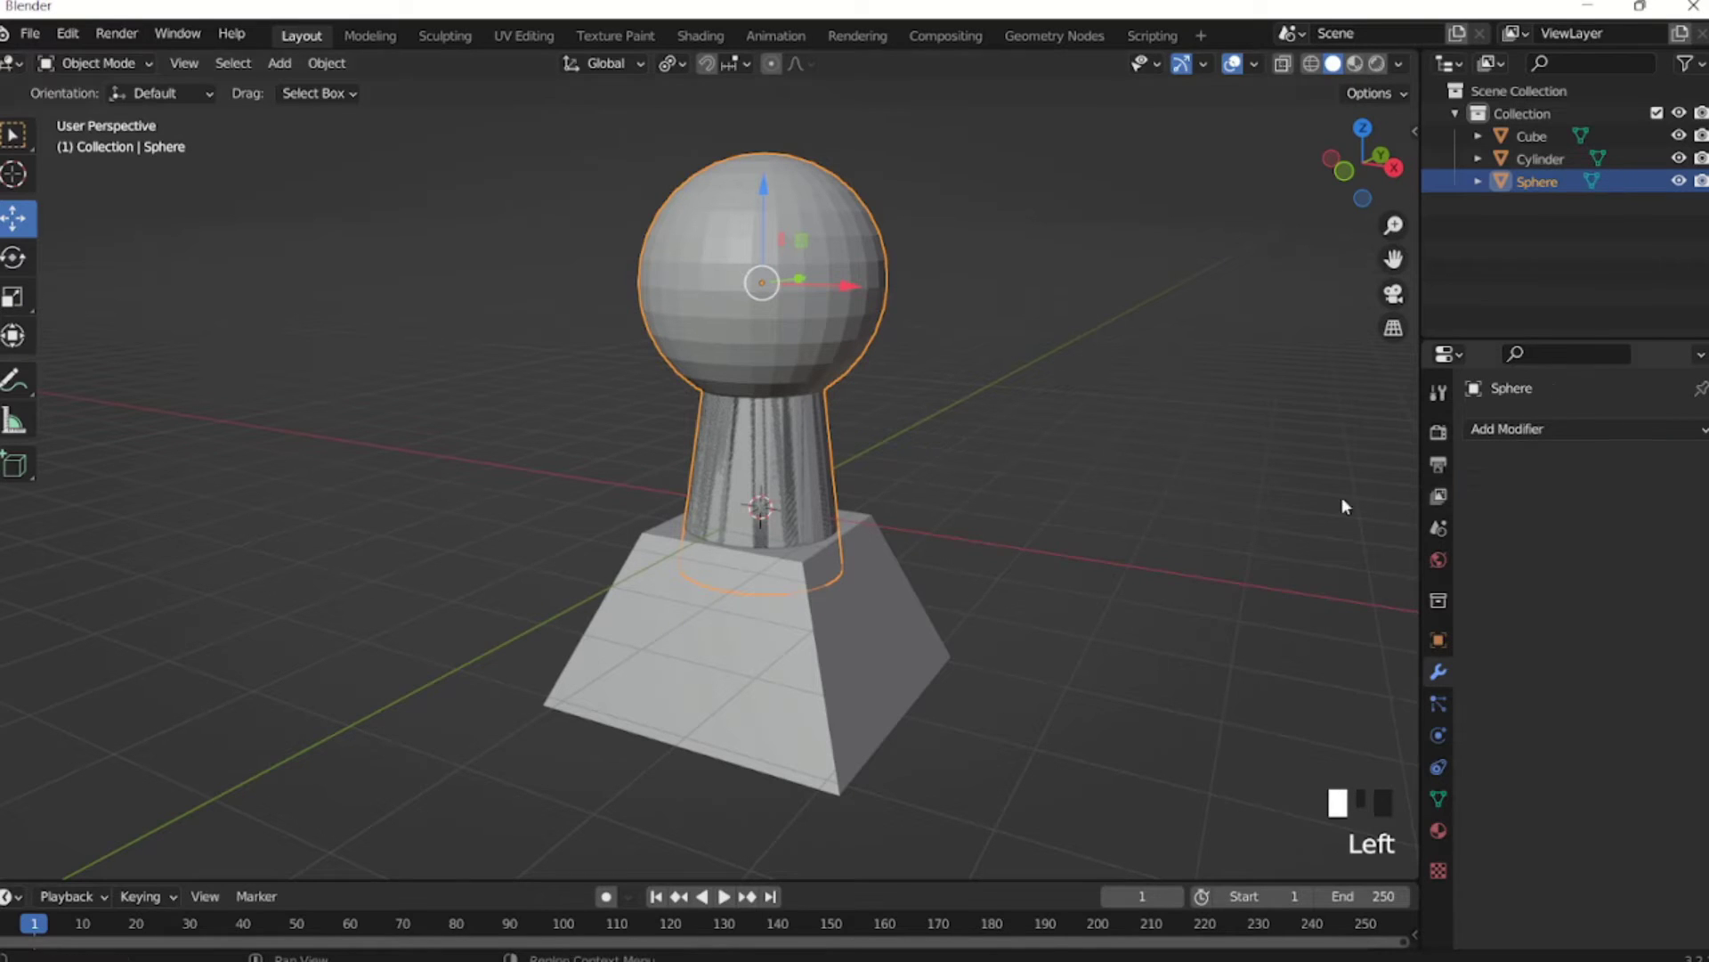
Move the leftover original cylinder about 3.6 m along X and delete it.
left_click(809, 495)
left_click(810, 495)
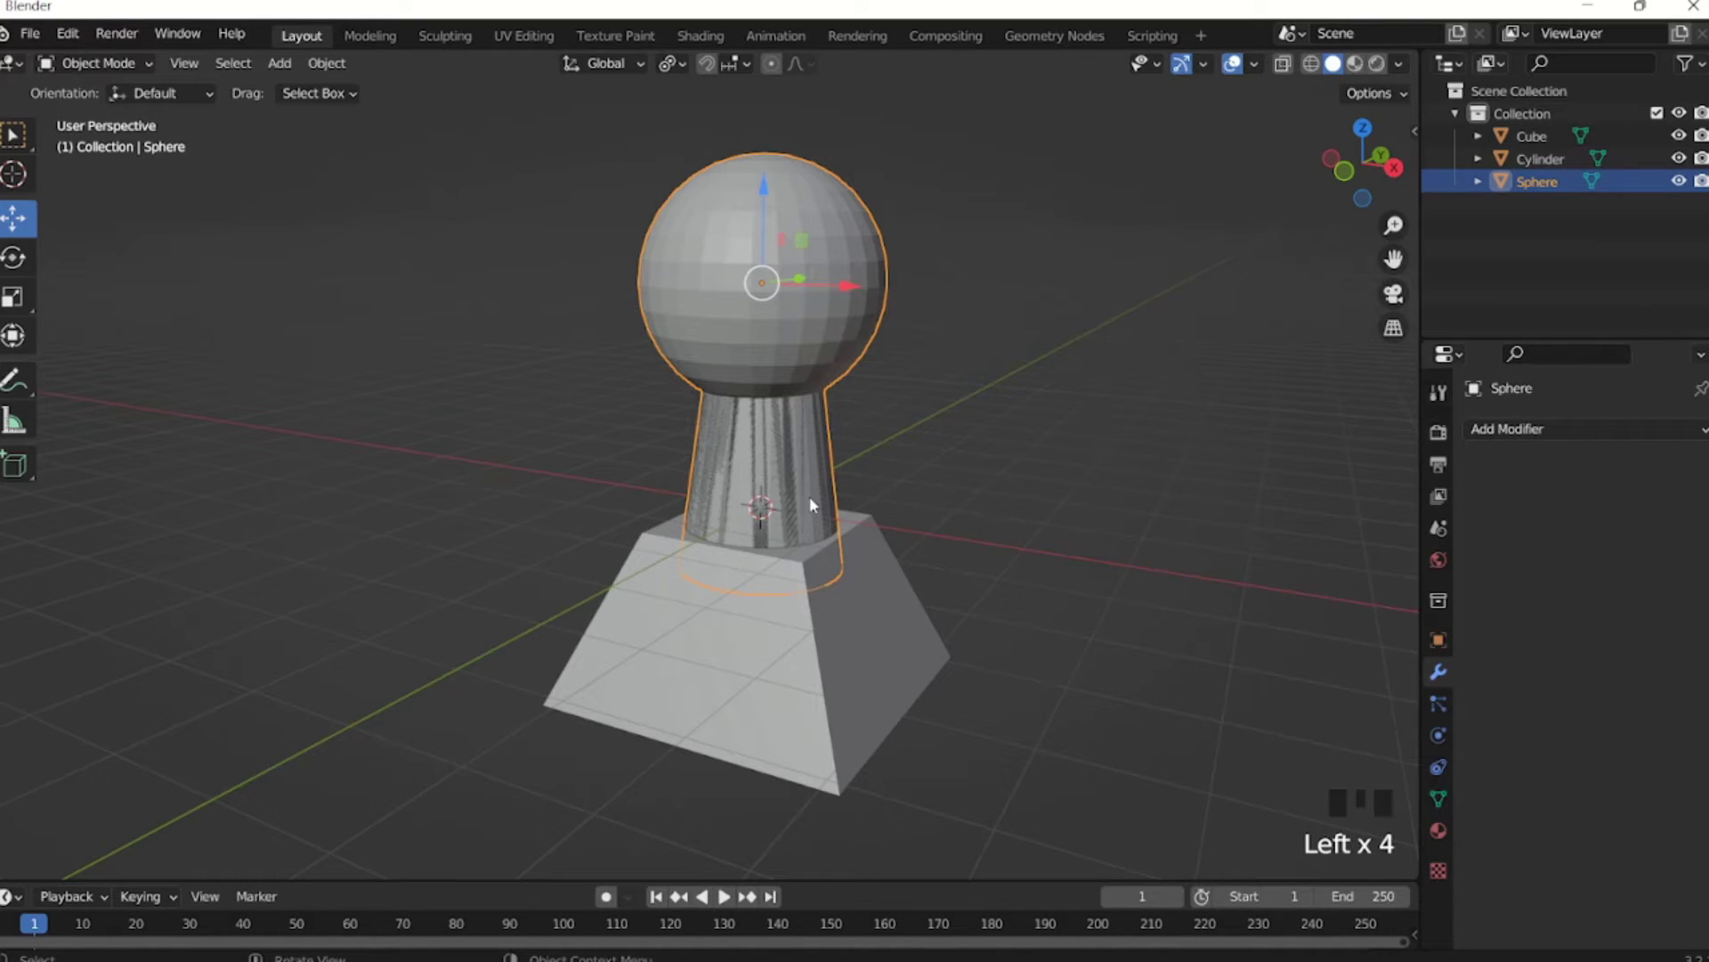
left_click(810, 495)
left_click_drag(851, 414, 1147, 509)
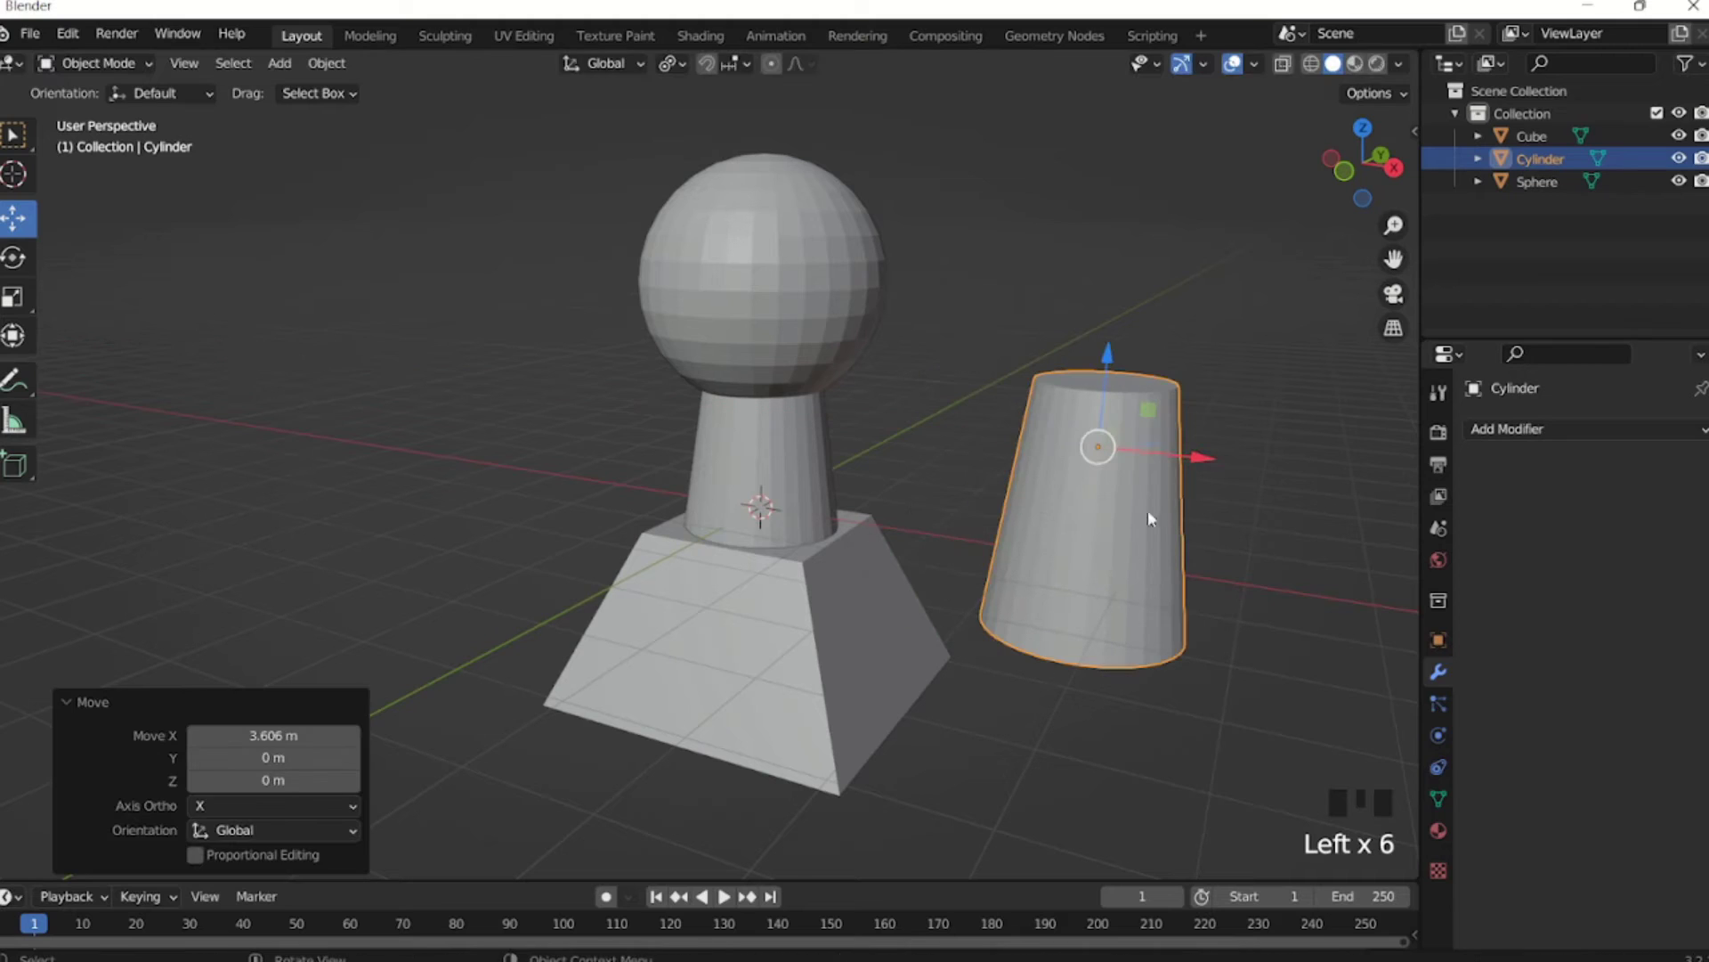
key("Delete")
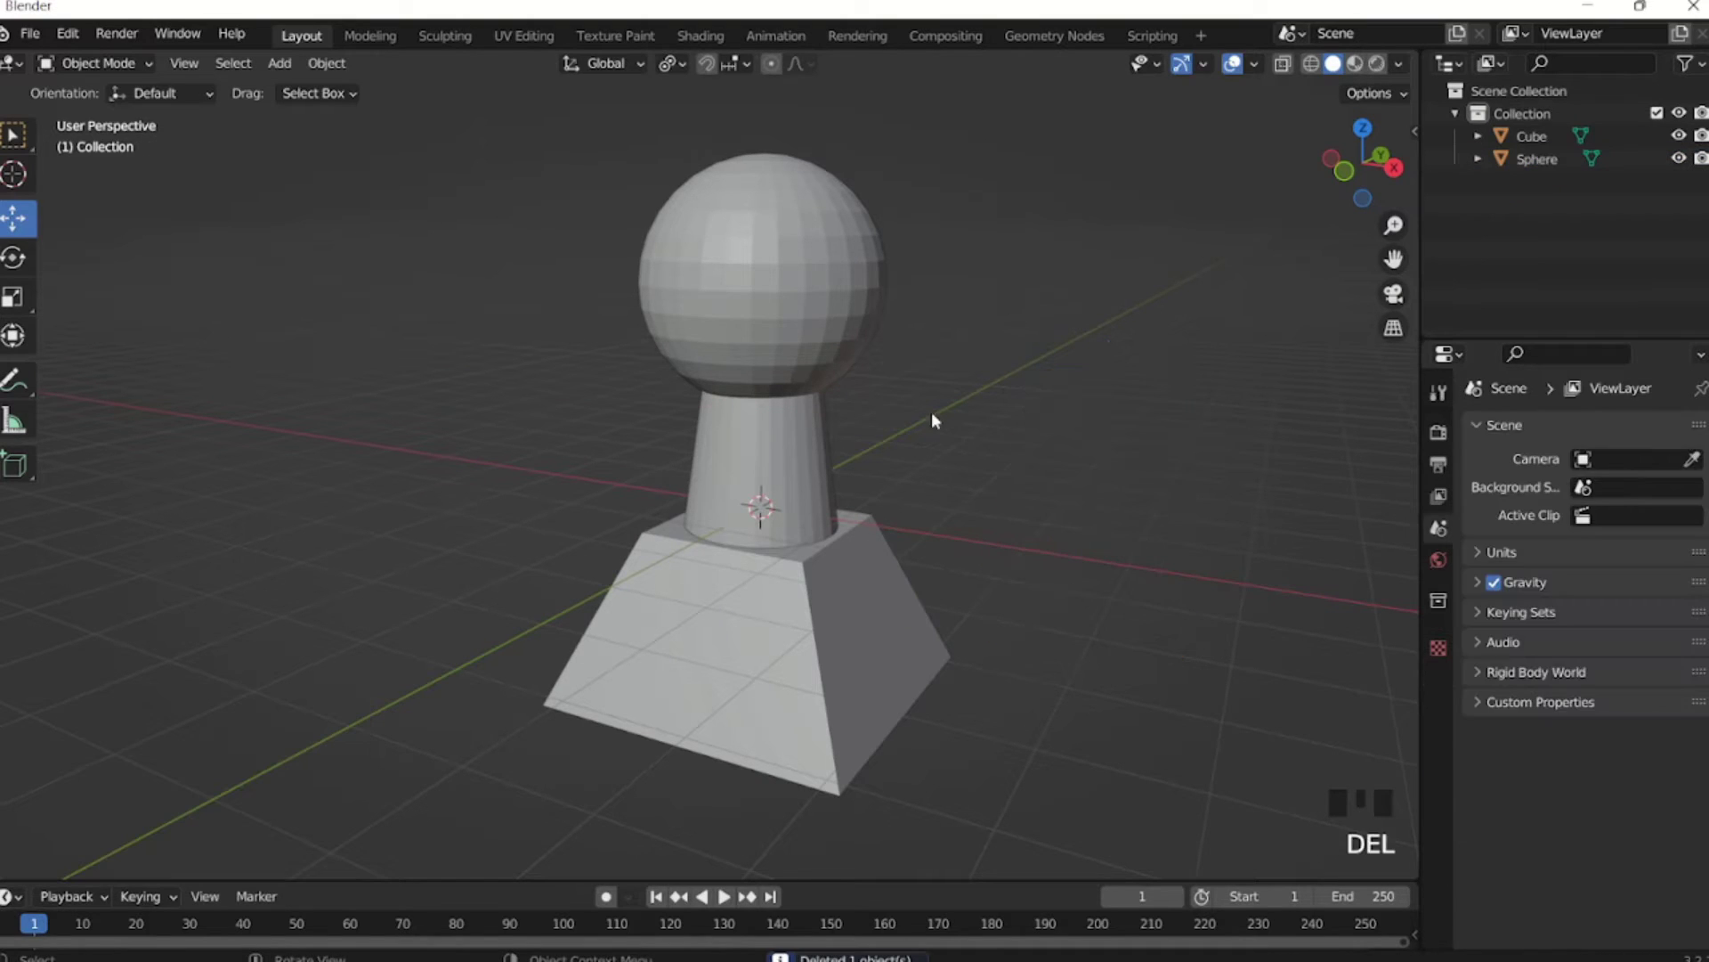
Add a second Boolean modifier to the sphere, set to Union with the base cube as its object.
left_click(799, 353)
left_click(799, 352)
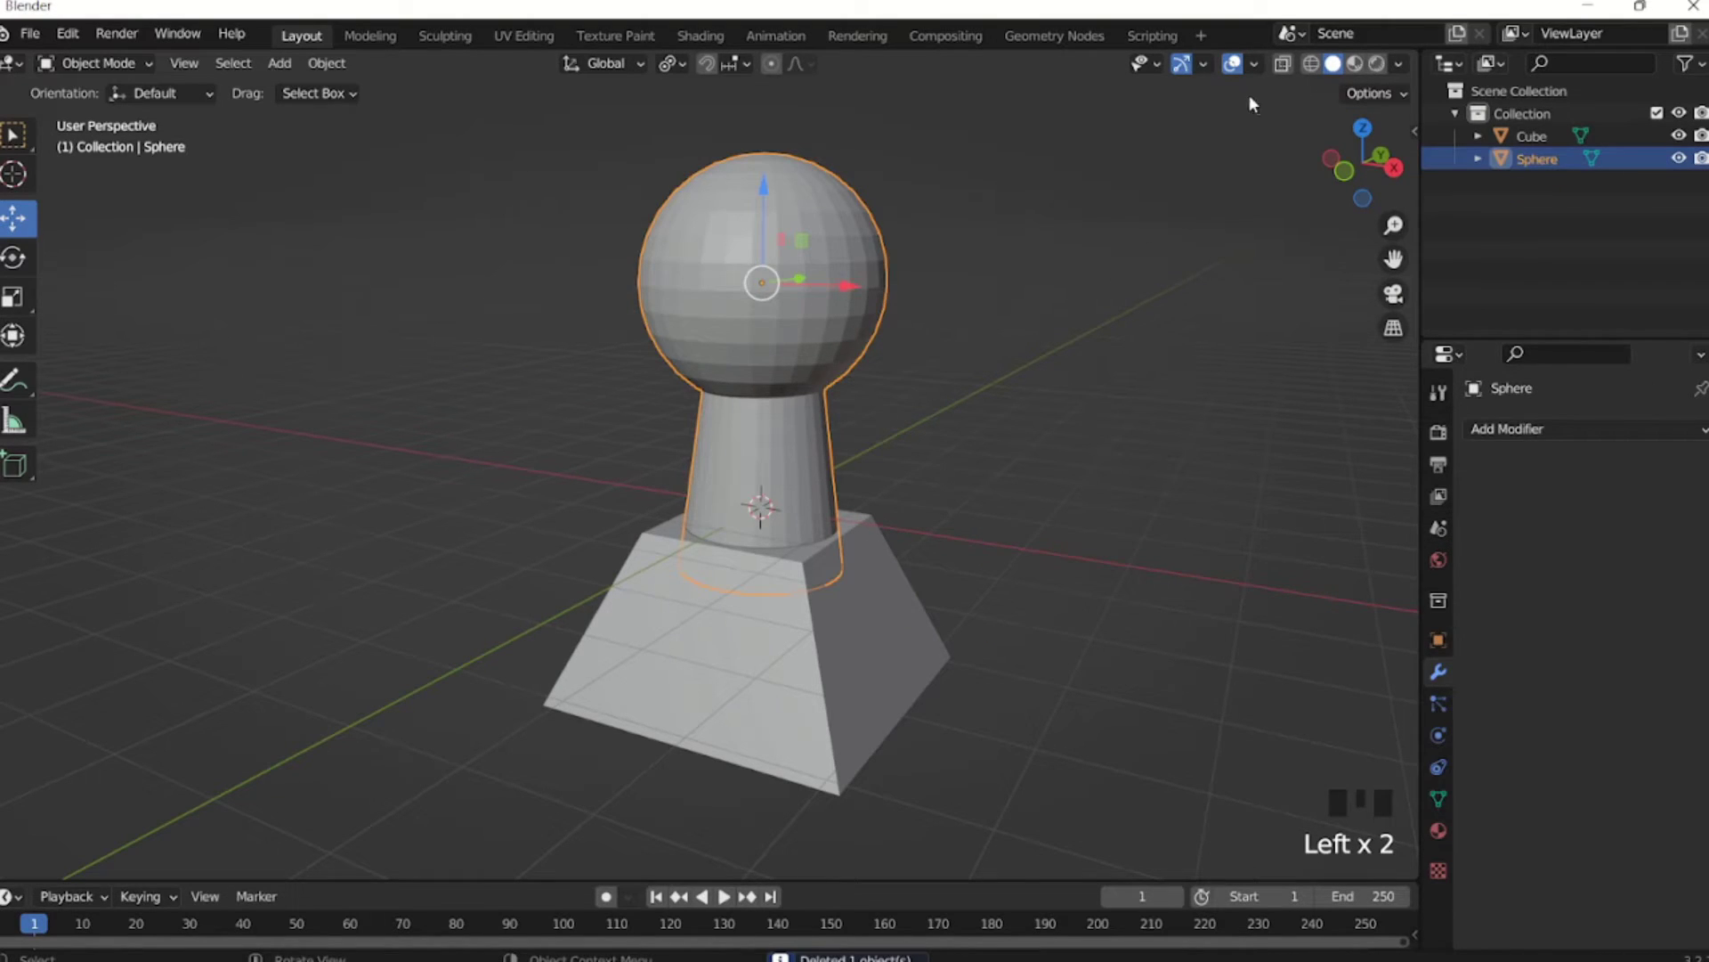
left_click(1541, 430)
left_click(1256, 554)
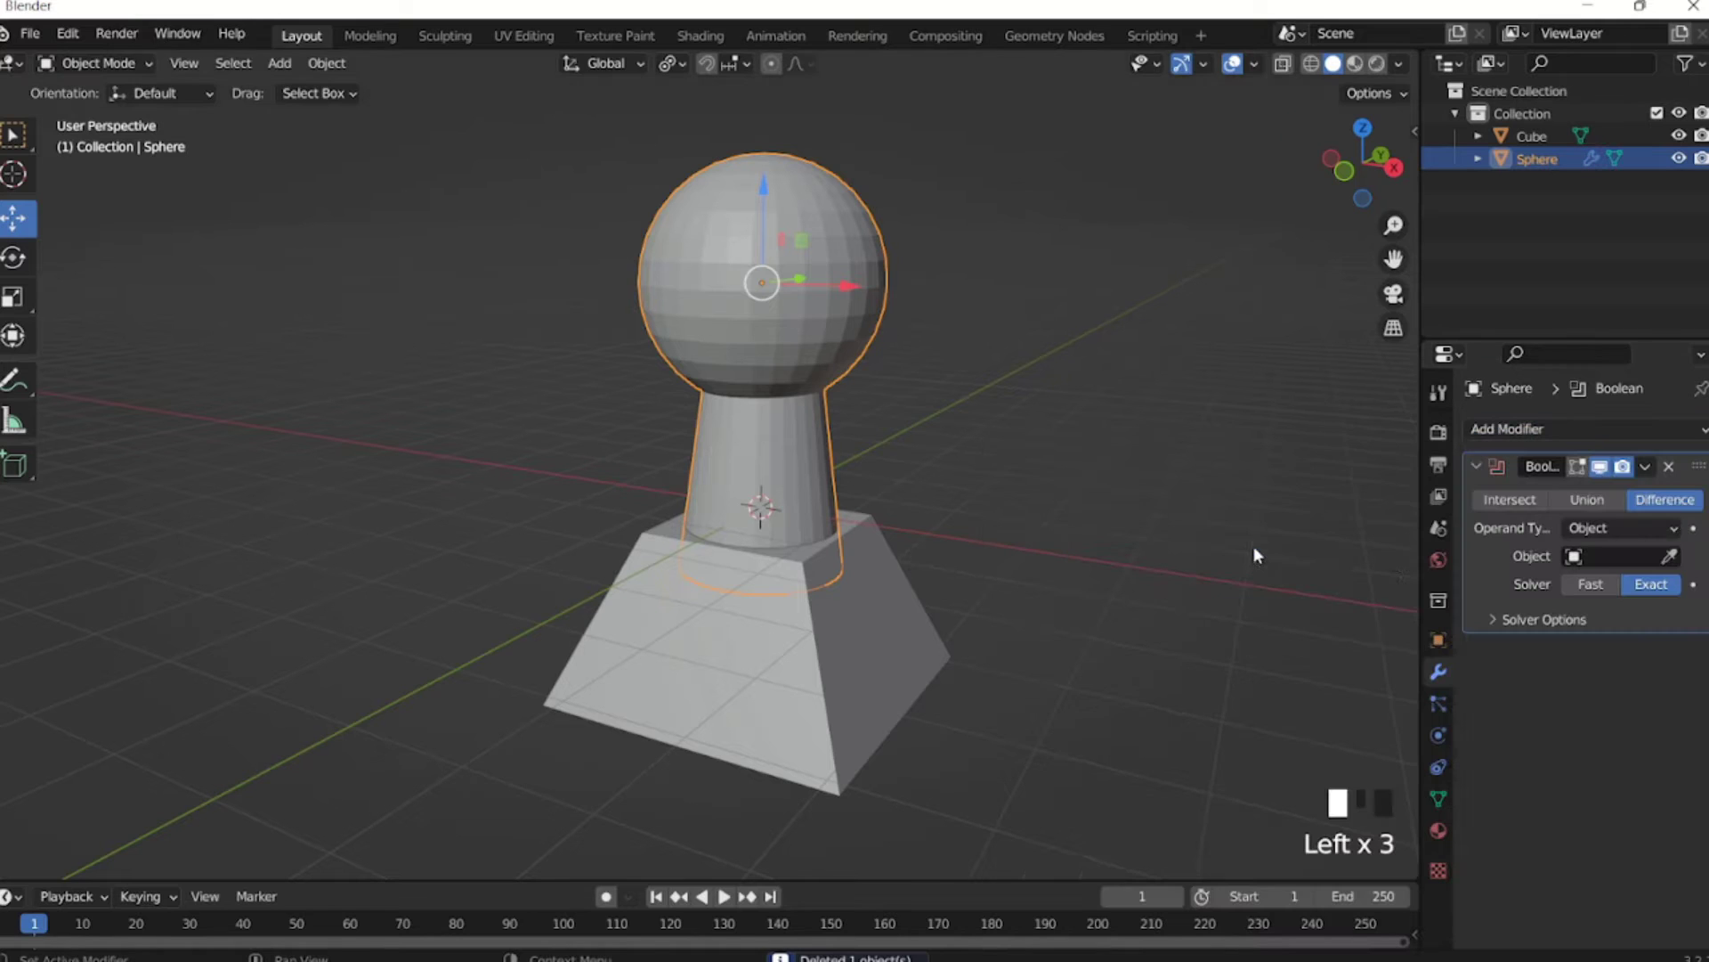
left_click(1596, 501)
left_click(1669, 558)
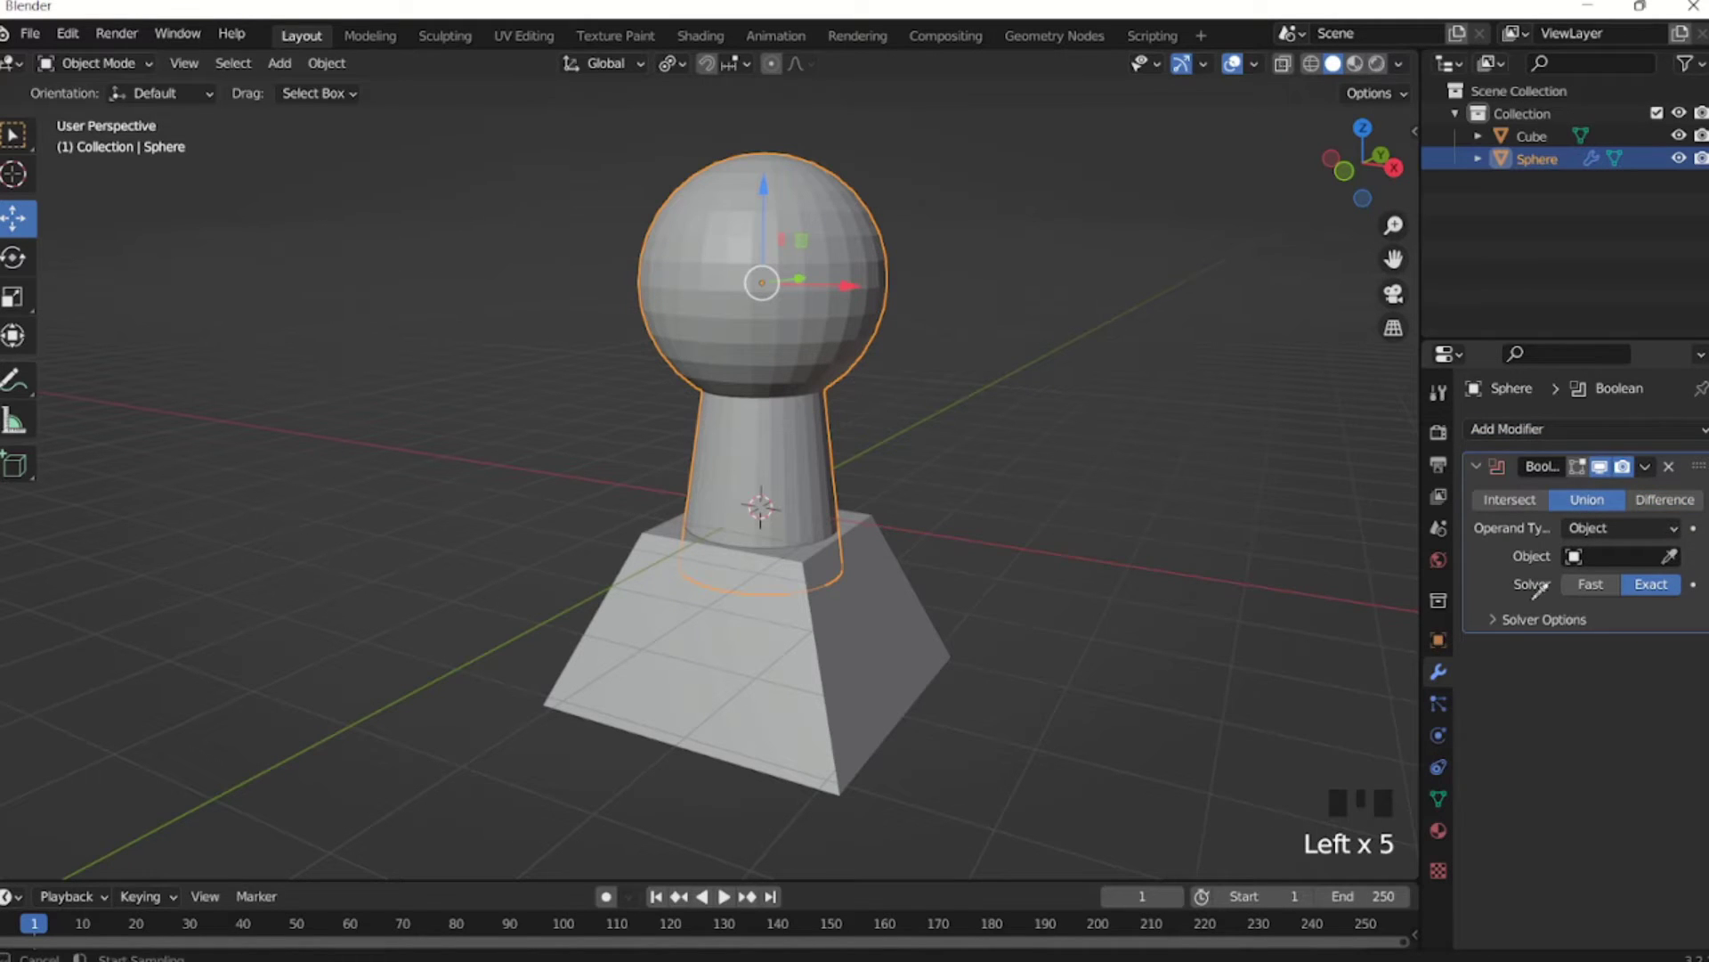
left_click(882, 655)
left_click(1019, 543)
middle_click_drag(1021, 545, 1137, 466)
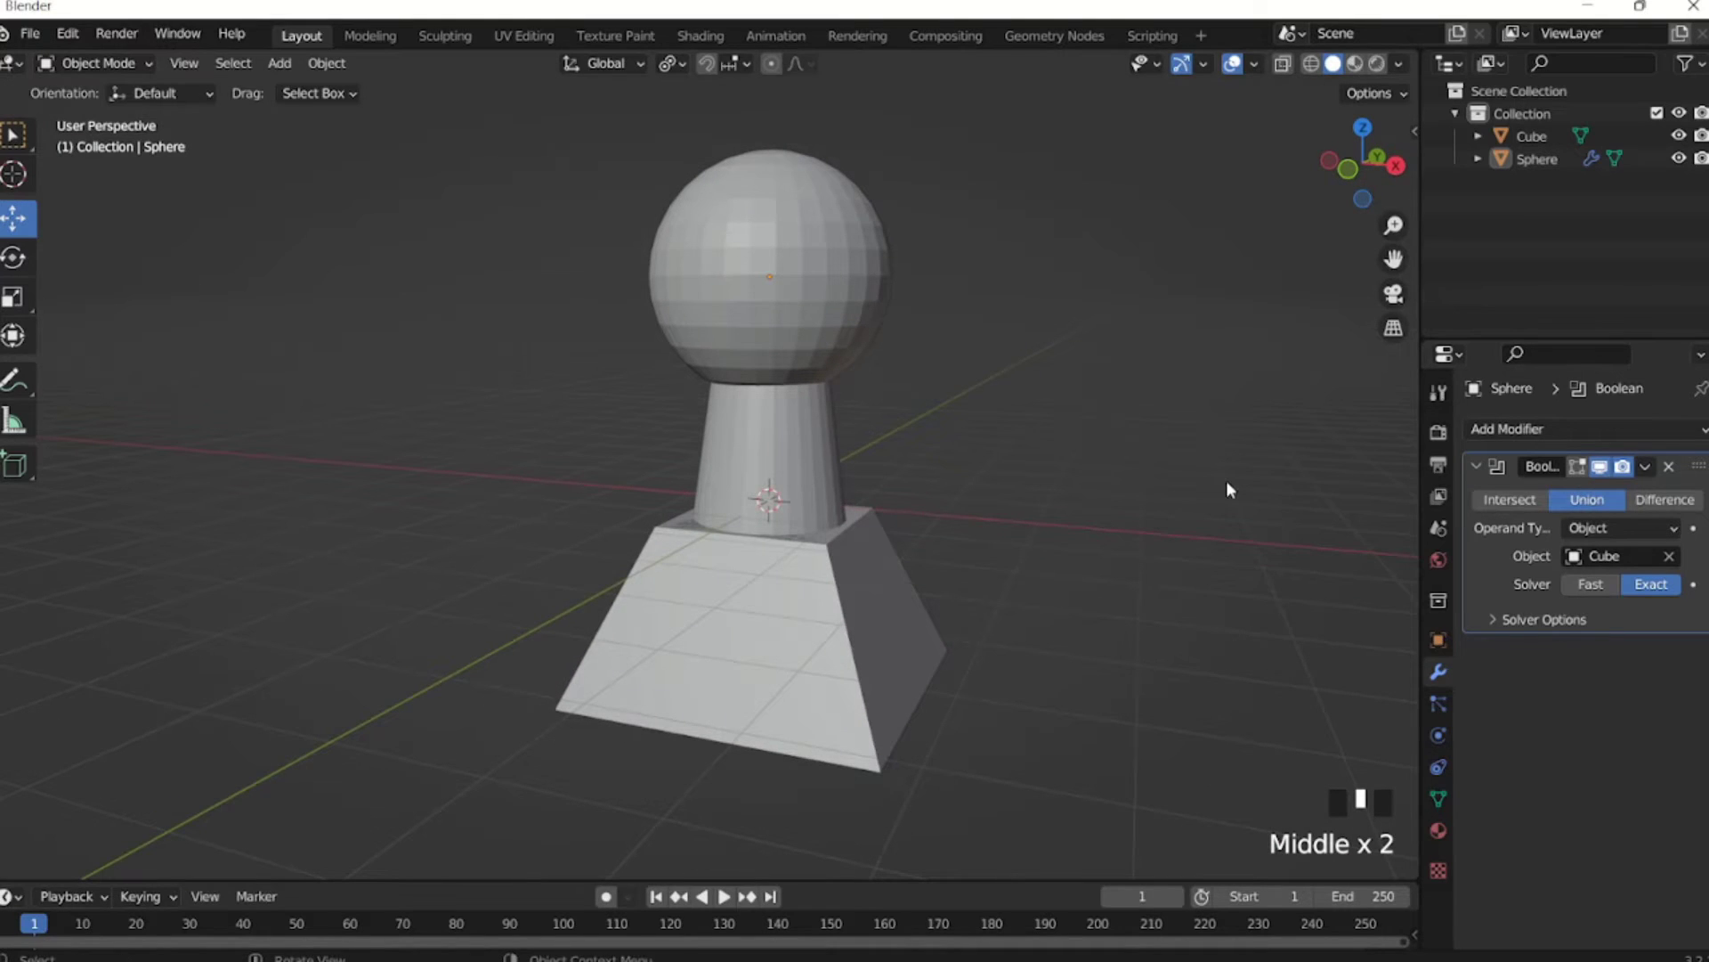
Apply the cube union by converting the sphere's visual geometry to mesh.
key("ctrl+a")
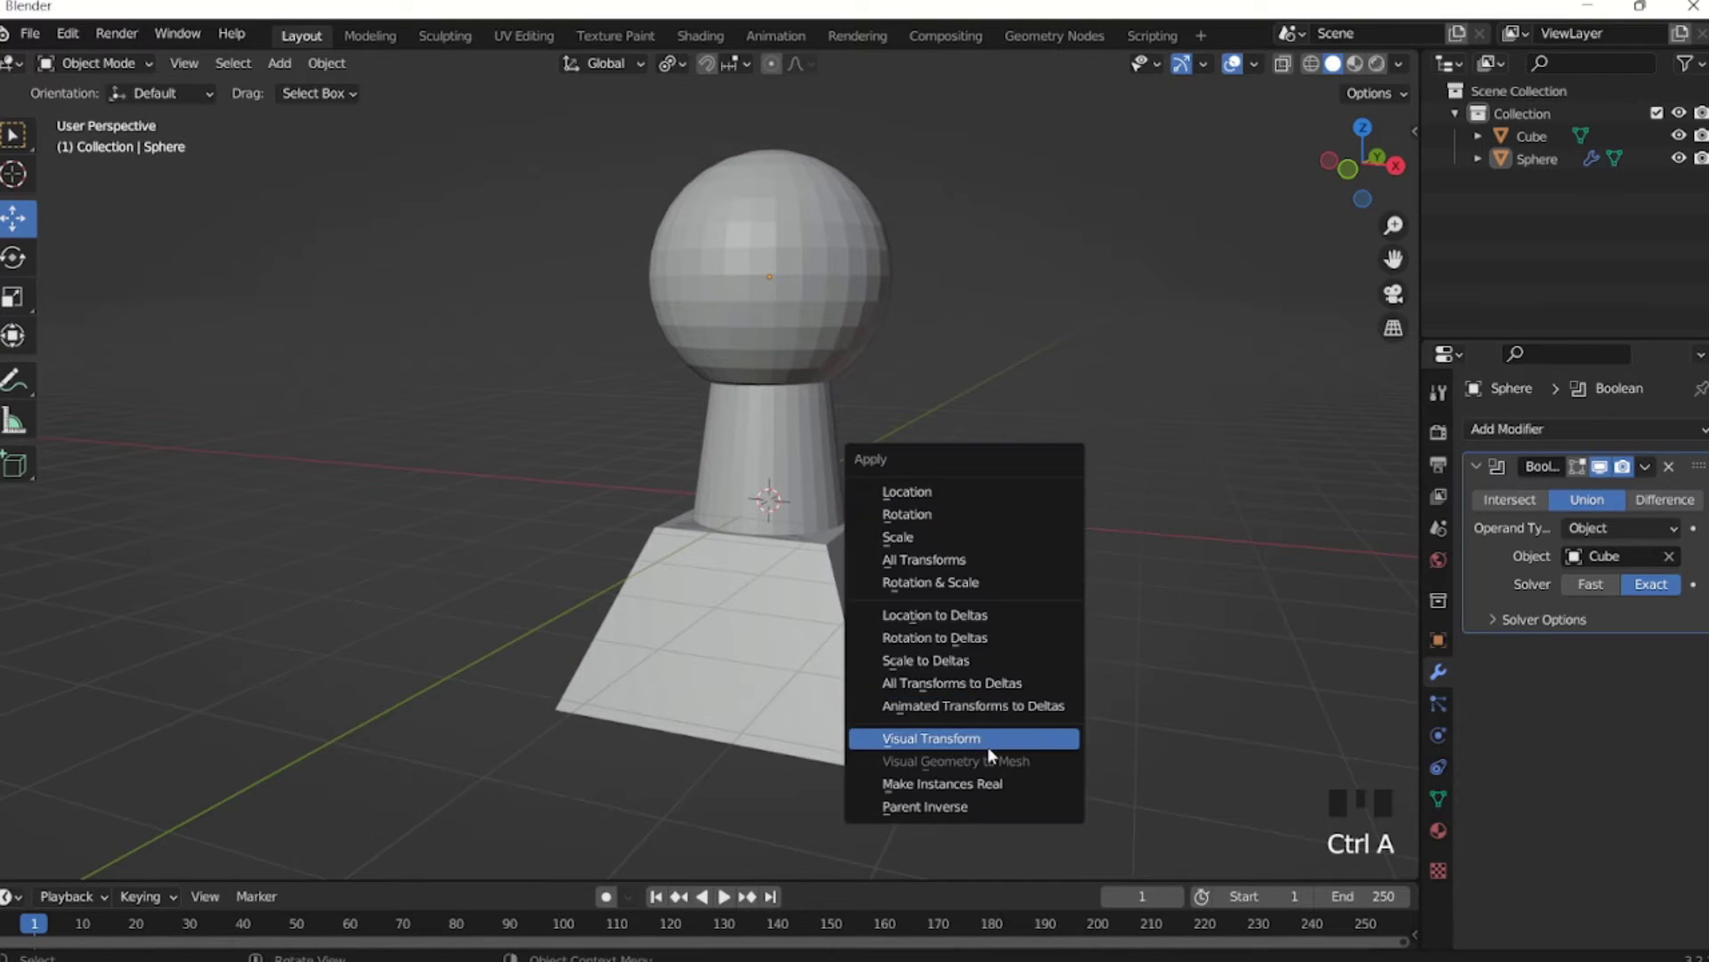
left_click(833, 585)
key("ctrl+a")
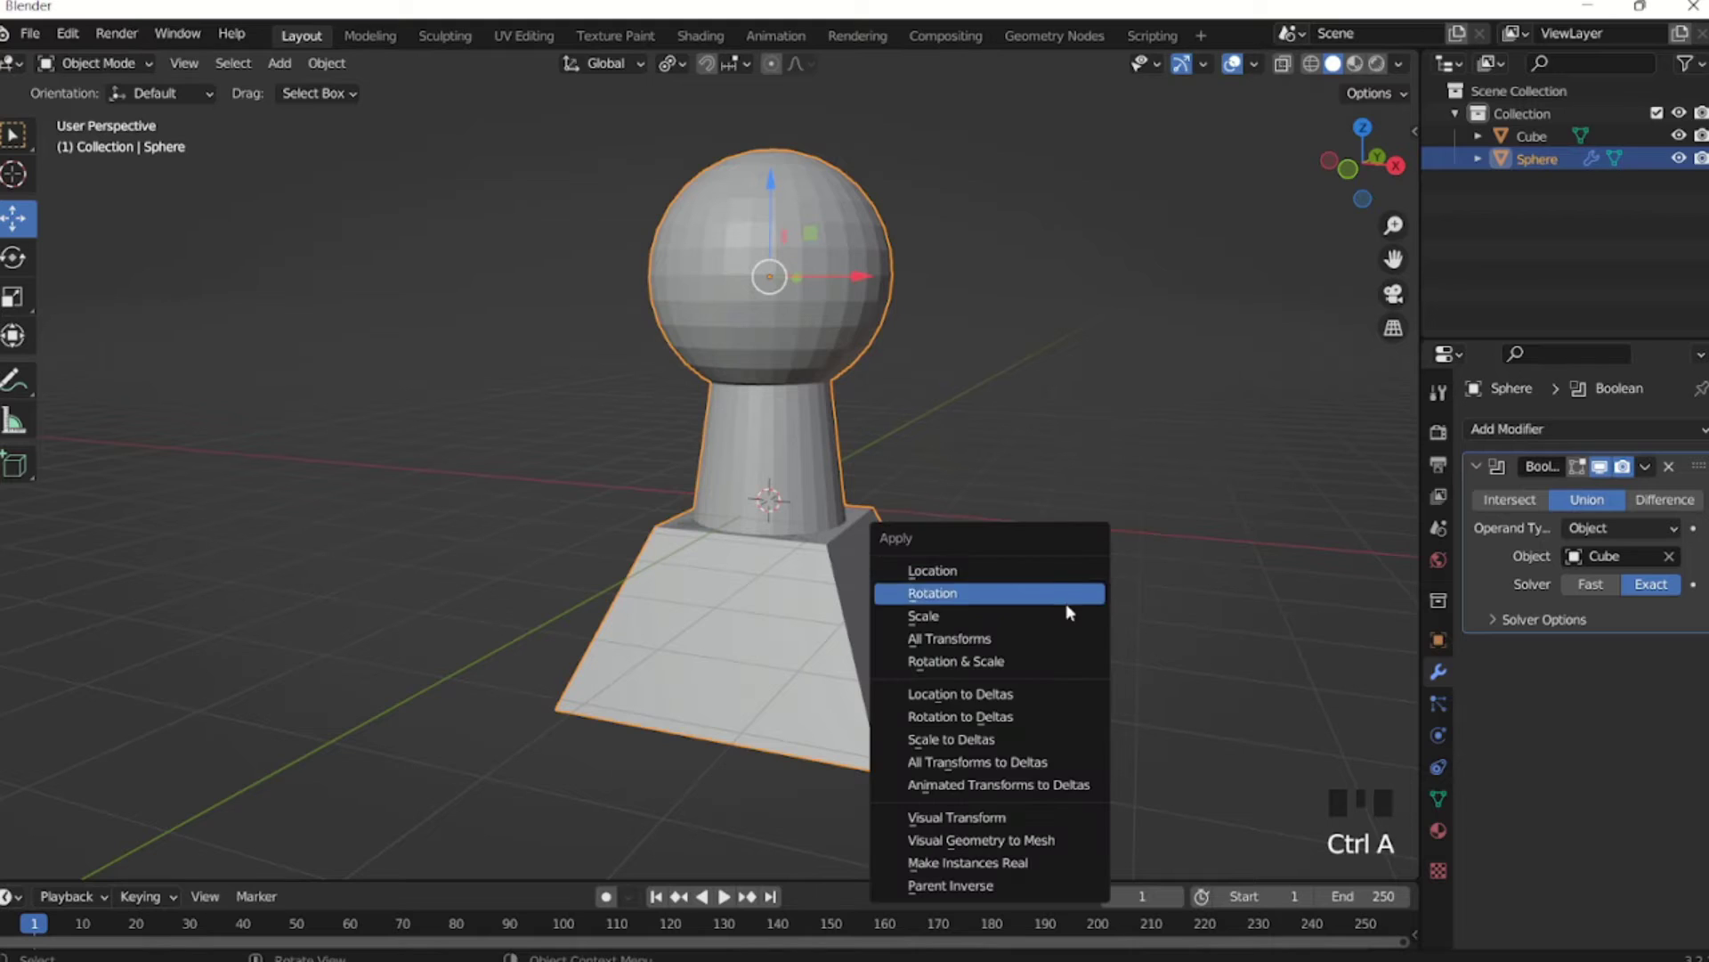
left_click(945, 835)
left_click(961, 599)
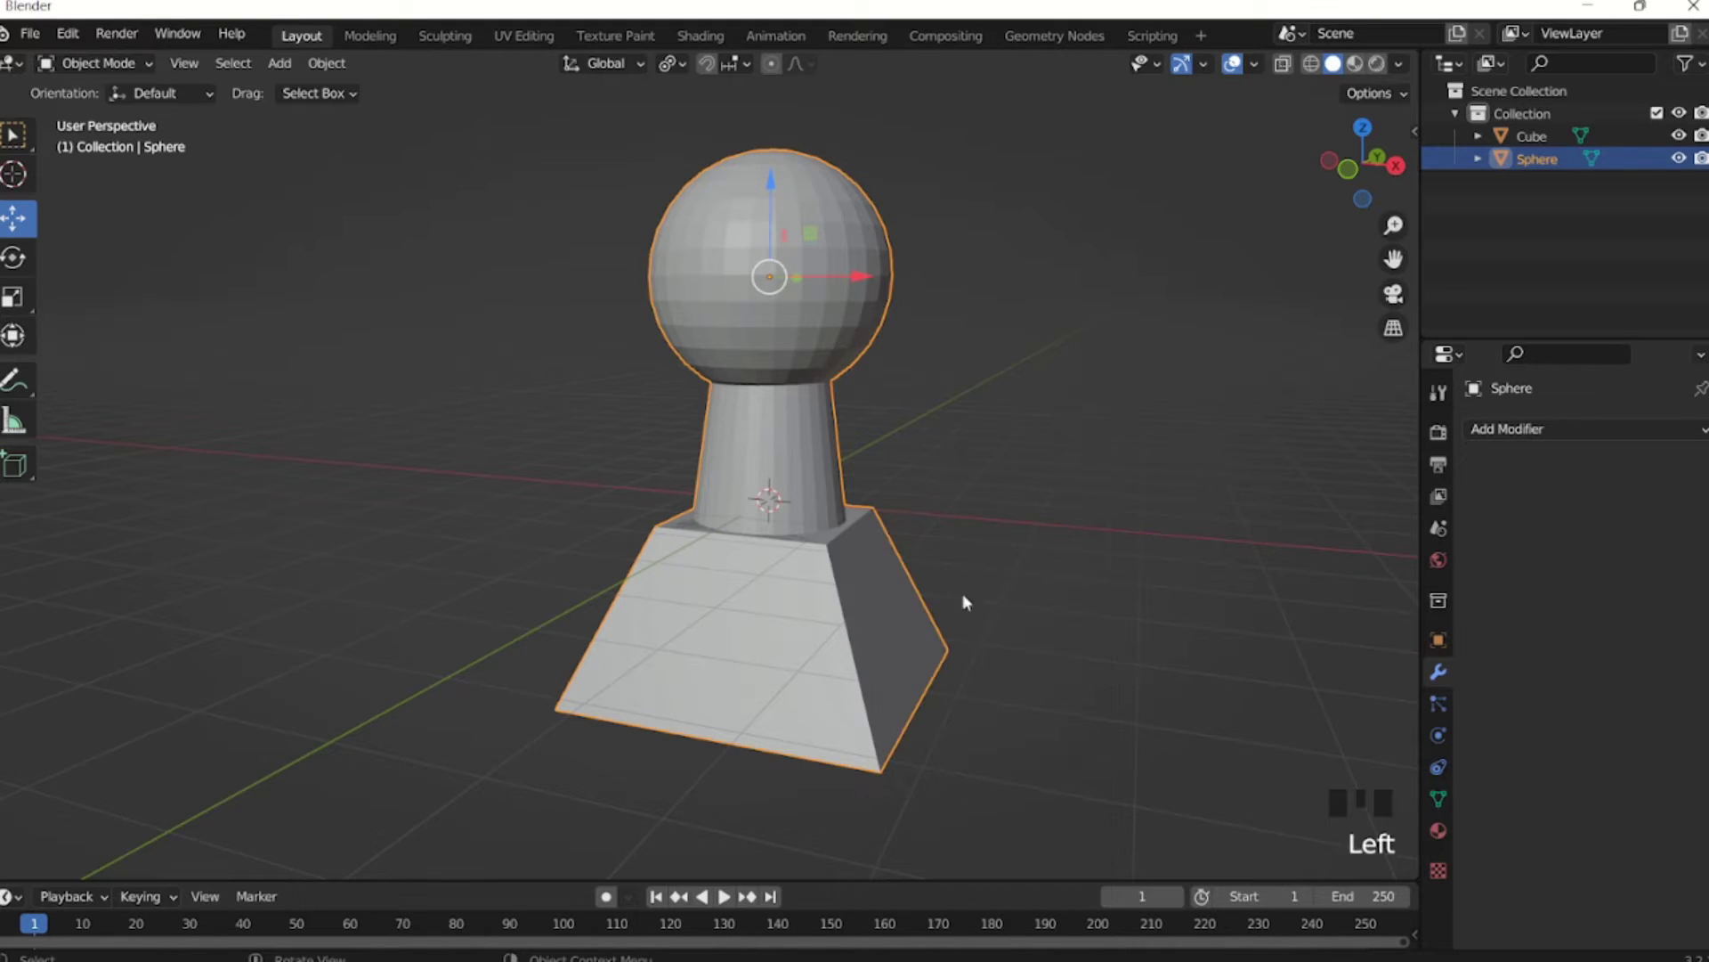
Delete the leftover original cube that overlaps the base of the merged figure.
middle_click_drag(962, 599, 1038, 511)
left_click(900, 679)
left_click(824, 704)
left_click(824, 694)
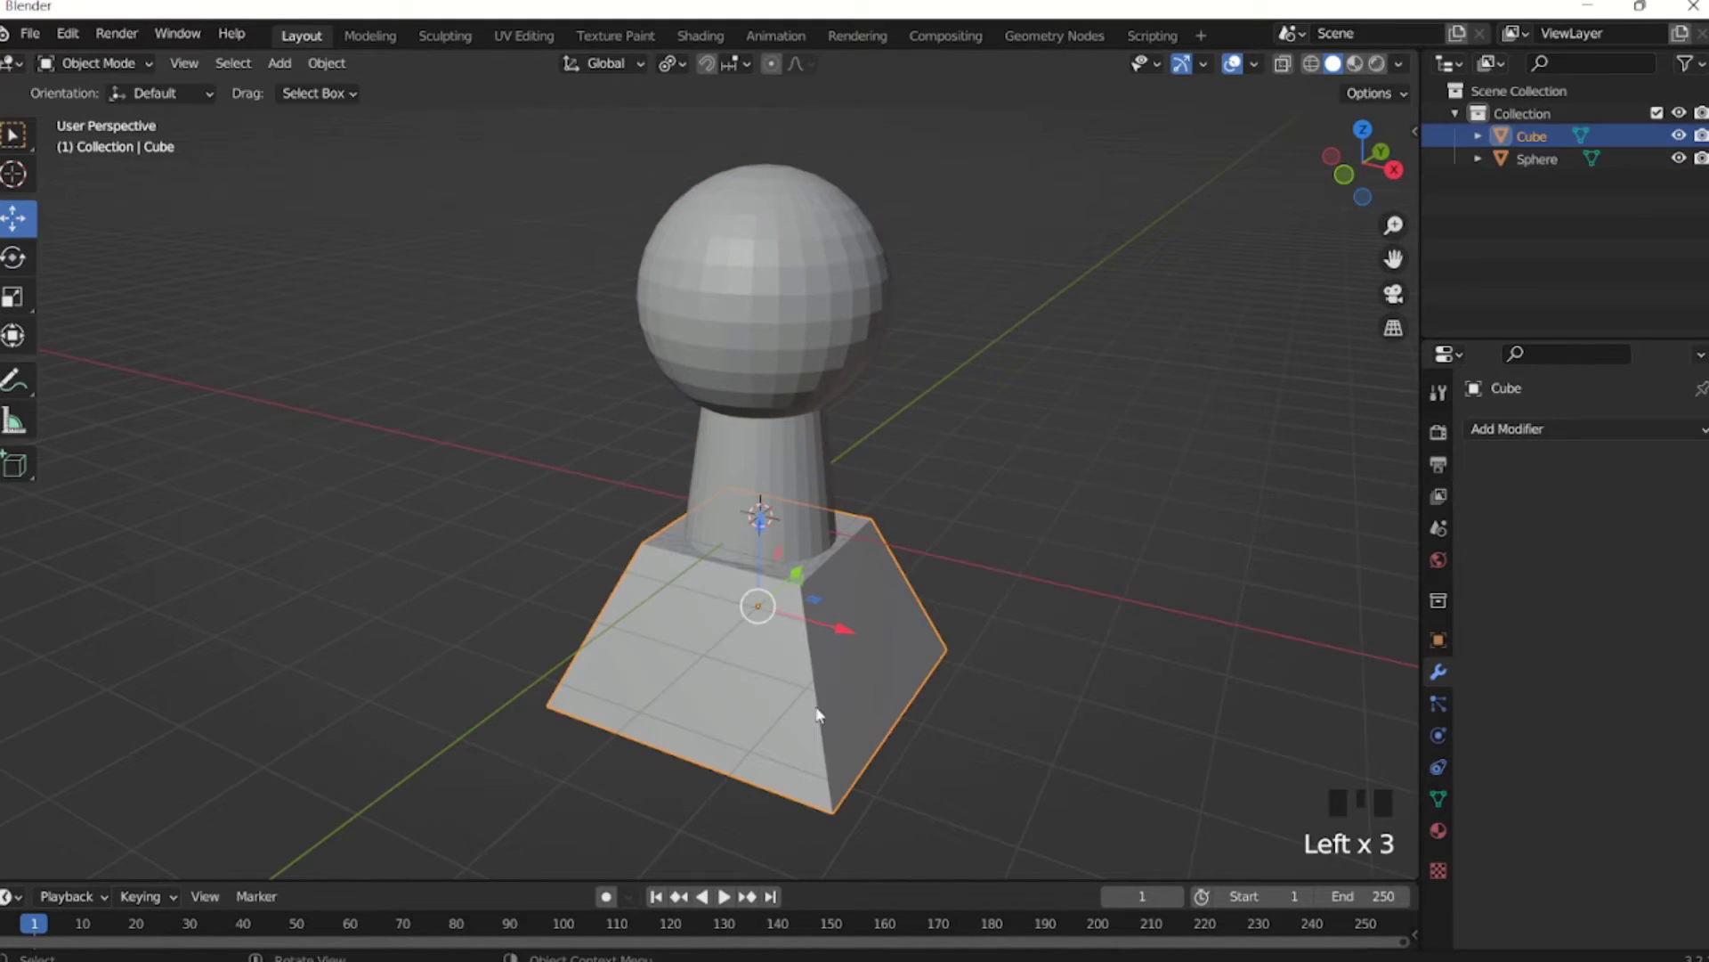
key("Delete")
left_click(995, 462)
middle_click_drag(995, 461, 796, 441)
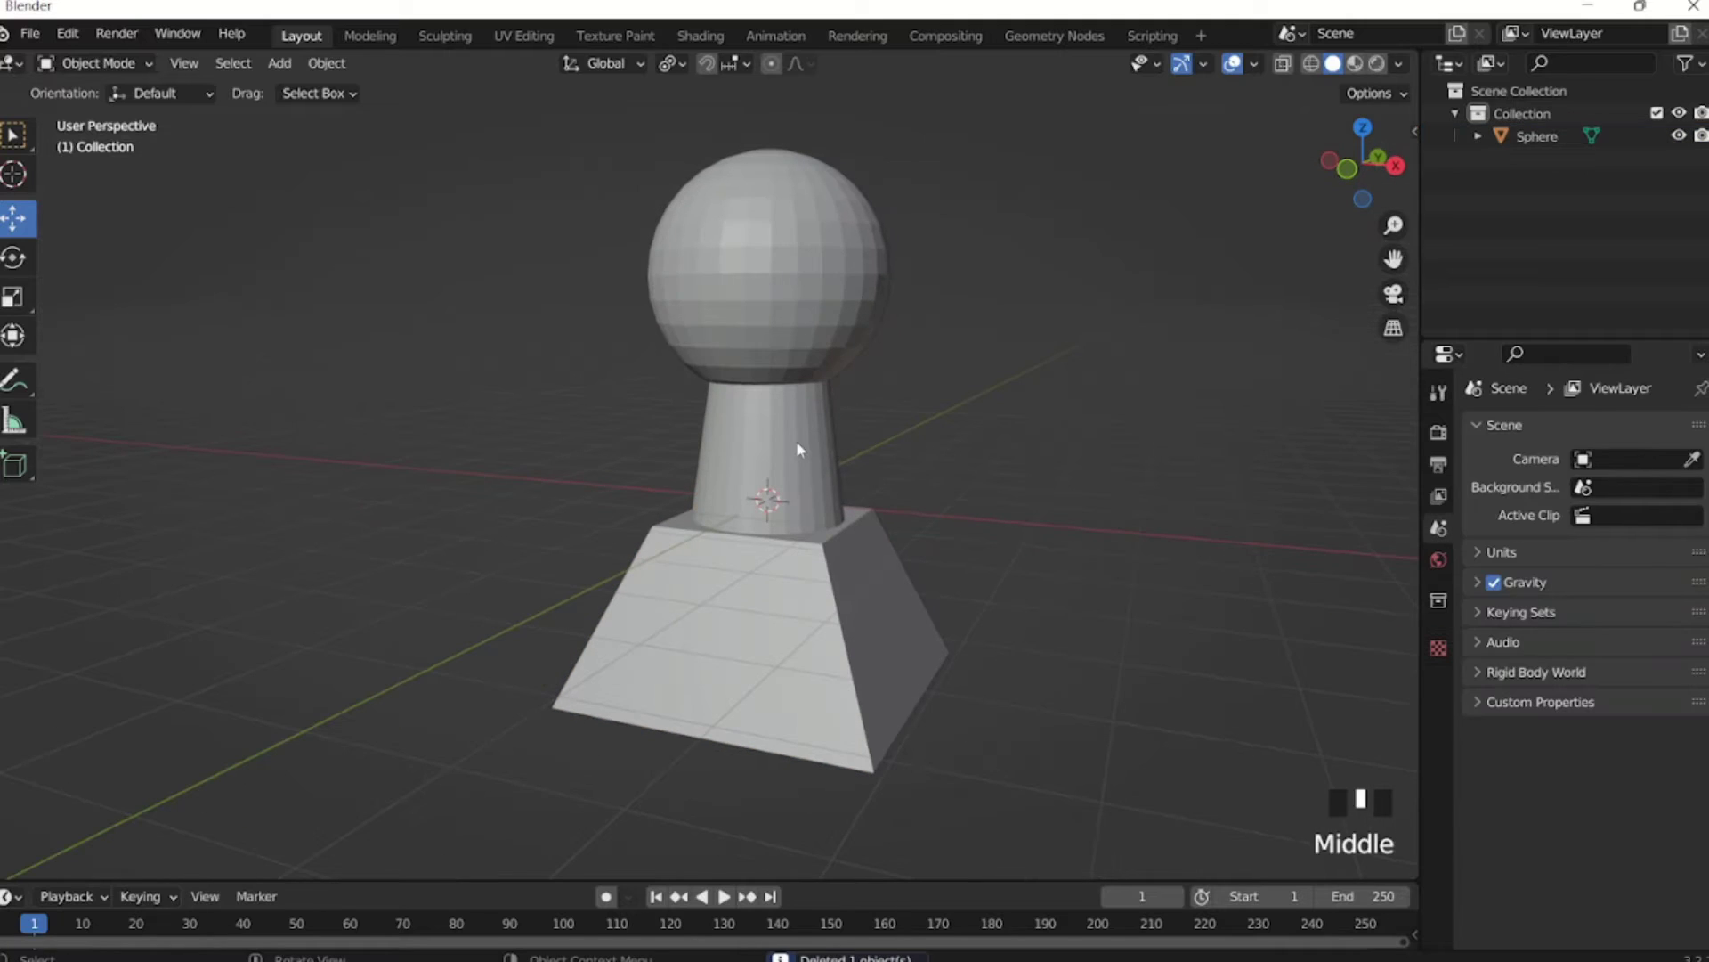
Select the merged figure and examine its interior at both part junctions in wireframe shading.
left_click(796, 441)
left_click(1309, 66)
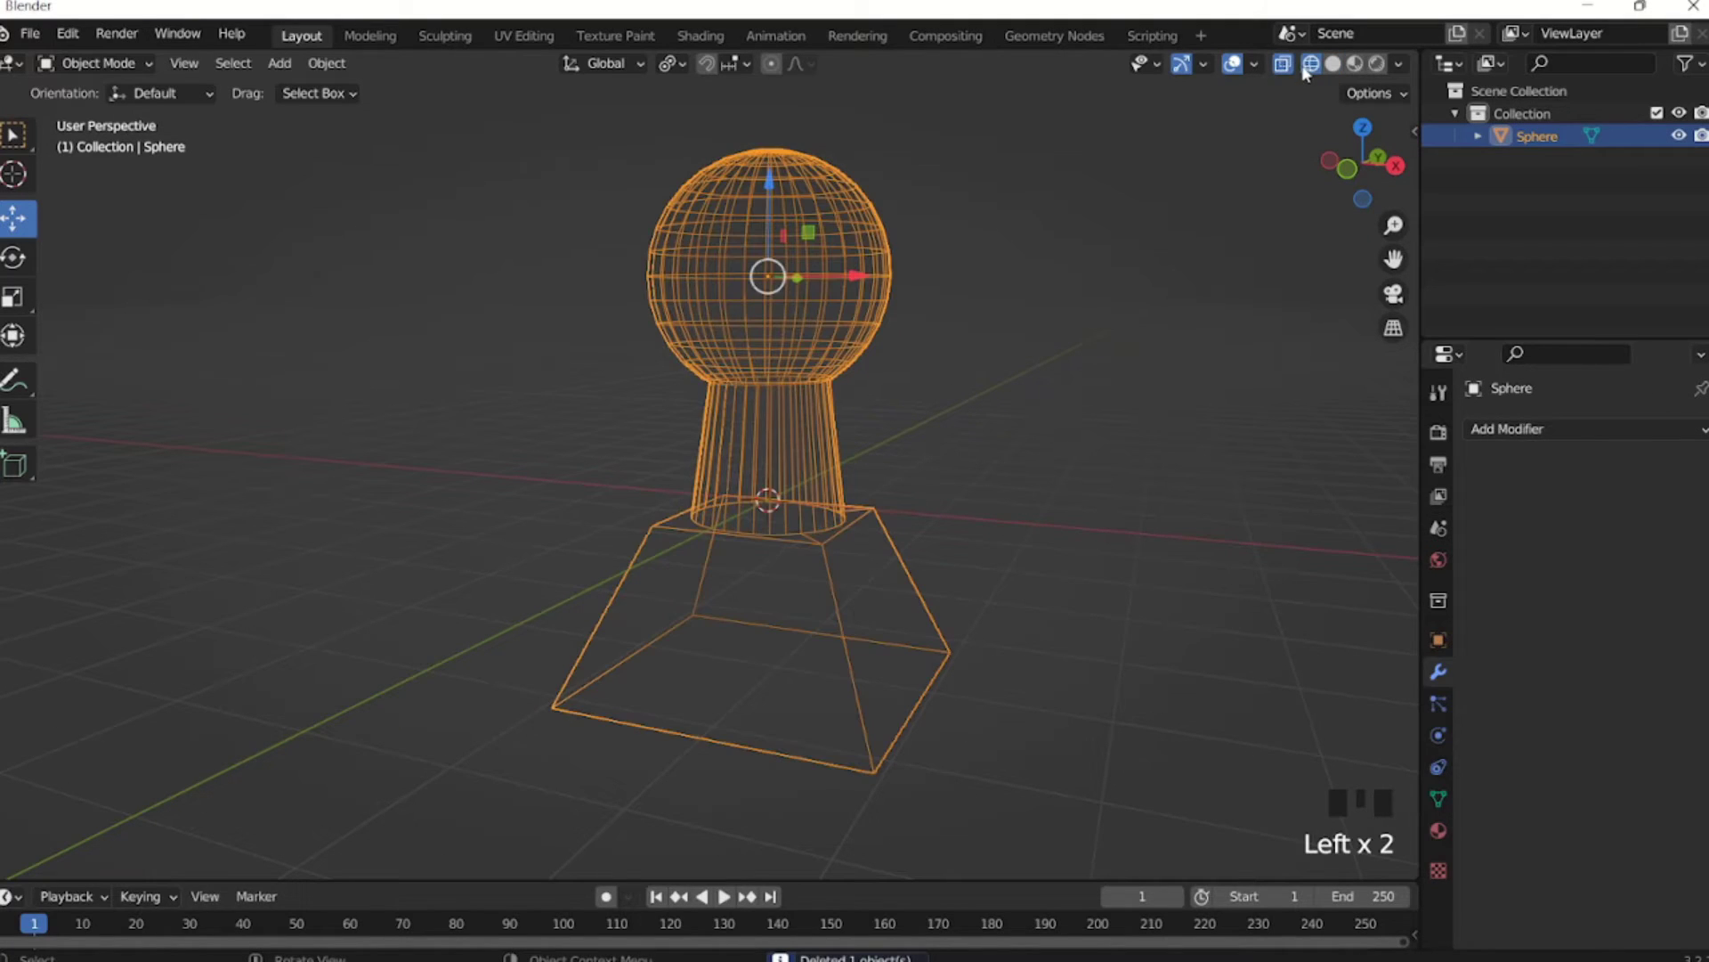
middle_click_drag(881, 365, 890, 320)
middle_click_drag(890, 392, 787, 414)
scroll(787, 412, "up", 3)
middle_click_drag(823, 313, 810, 526)
scroll(776, 387, "down", 2)
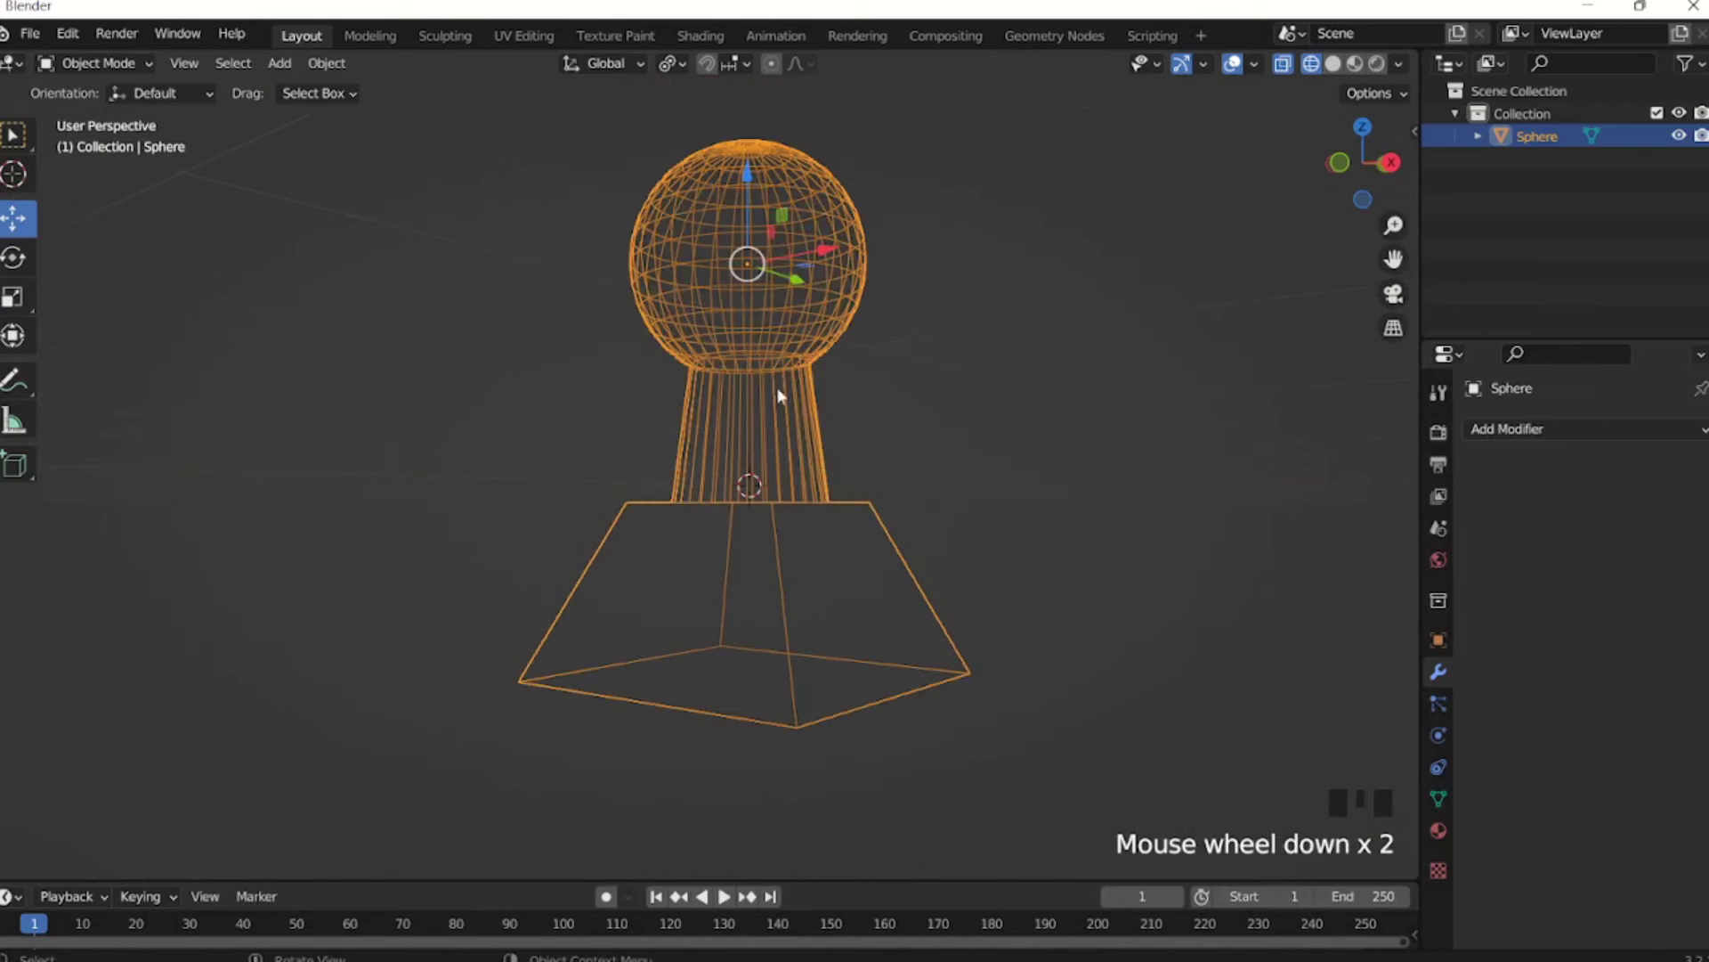
middle_click_drag(777, 387, 820, 422)
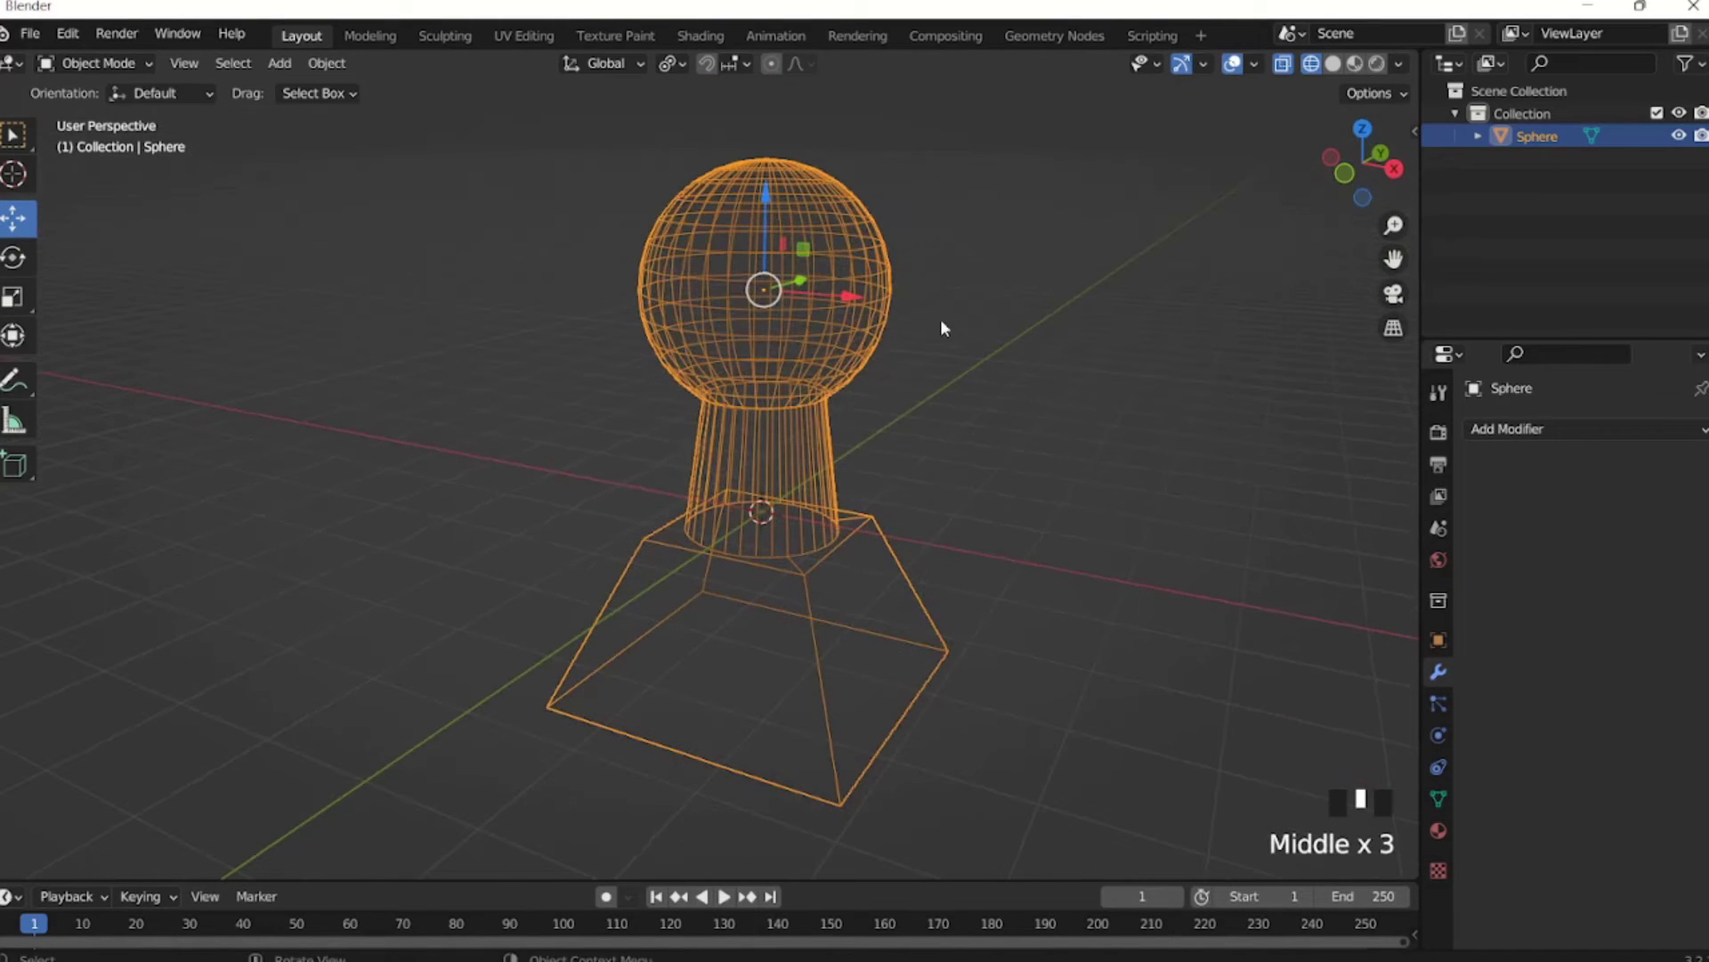
Return the viewport to solid shading with X-ray off and deselect the figure.
left_click(1332, 63)
left_click(1283, 63)
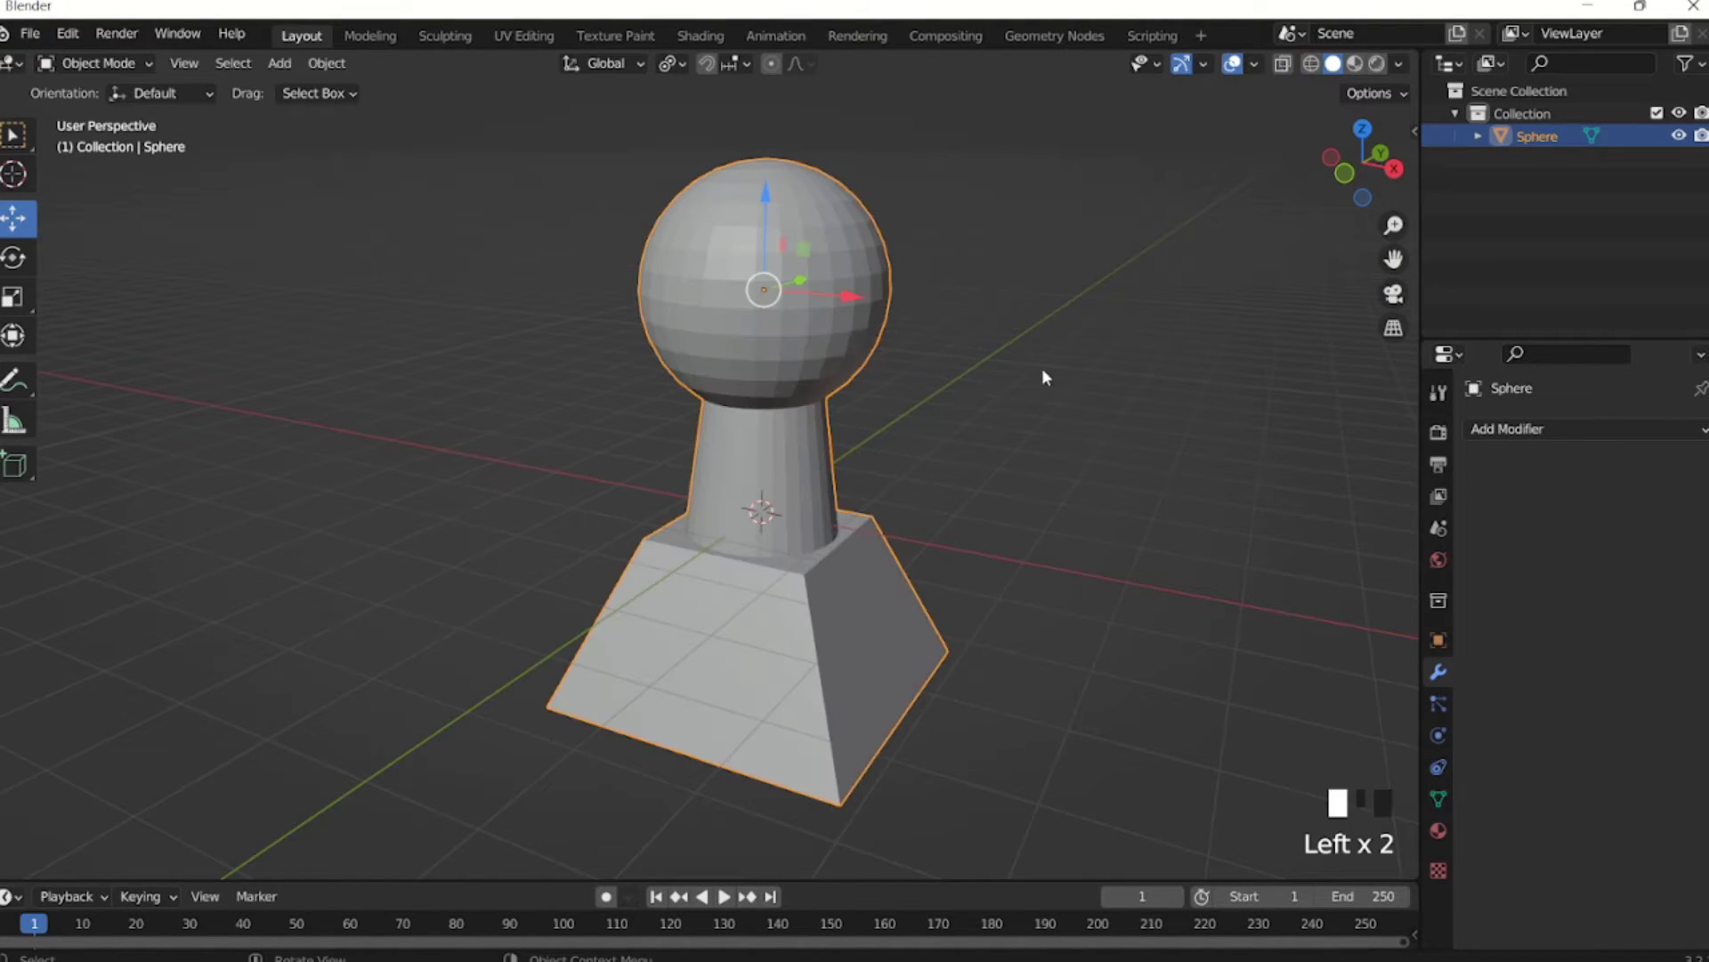
left_click(1042, 367)
mouse_move(1042, 367)
middle_mouse_down()
mouse_move(828, 449)
mouse_move(859, 382)
mouse_move(831, 405)
mouse_move(954, 439)
mouse_move(921, 431)
middle_mouse_up()
Add a cylinder, scale it down and raise it so its lower end sinks slightly into the top of the sphere.
left_click(282, 63)
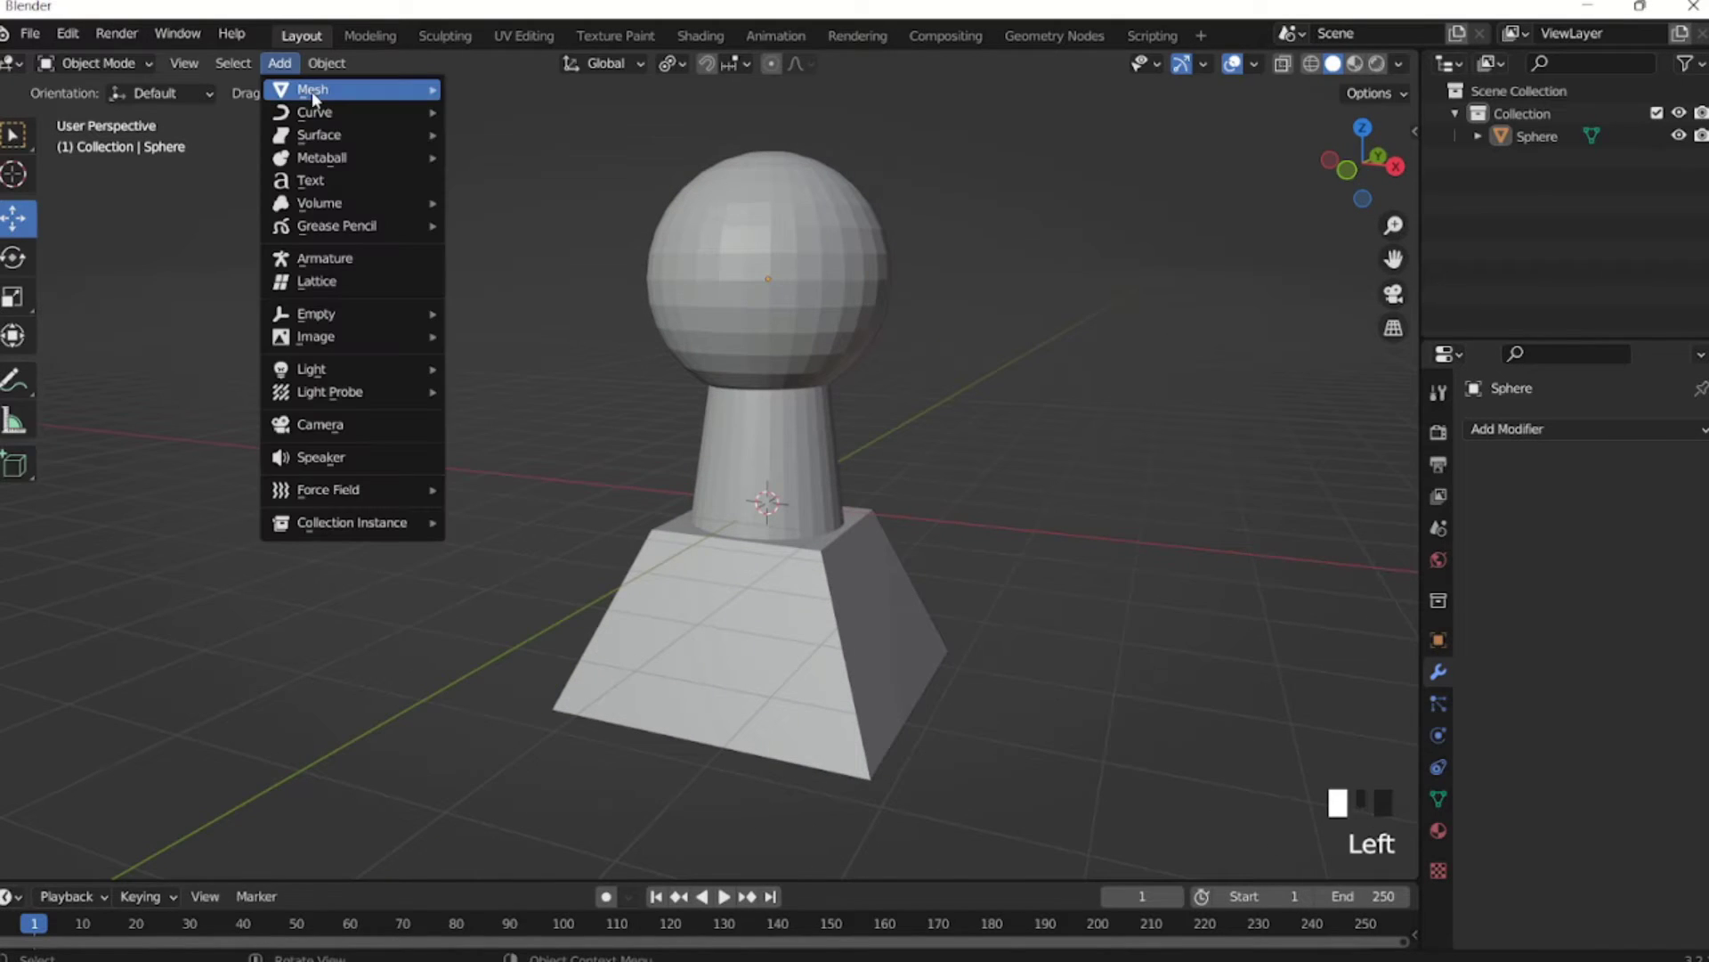
mouse_move(311, 90)
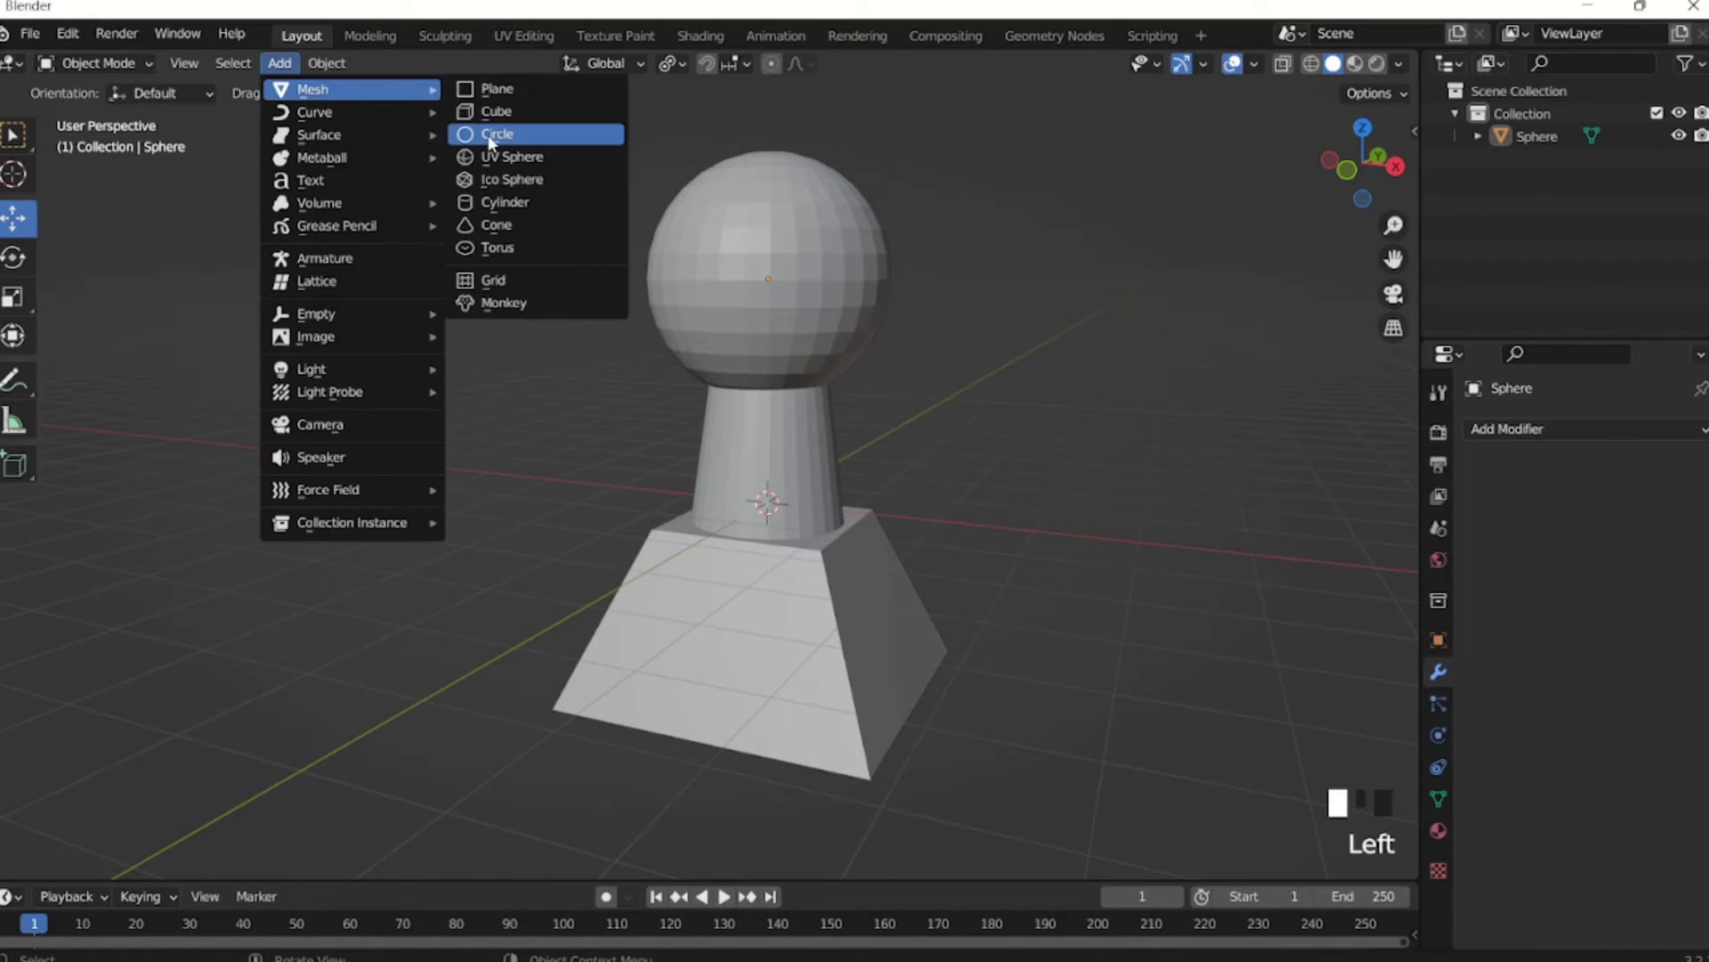
left_click(500, 202)
left_click_drag(852, 501, 771, 105)
middle_click_drag(802, 151, 819, 427, "shift")
key("s")
left_click(809, 420)
left_click_drag(810, 420, 932, 303)
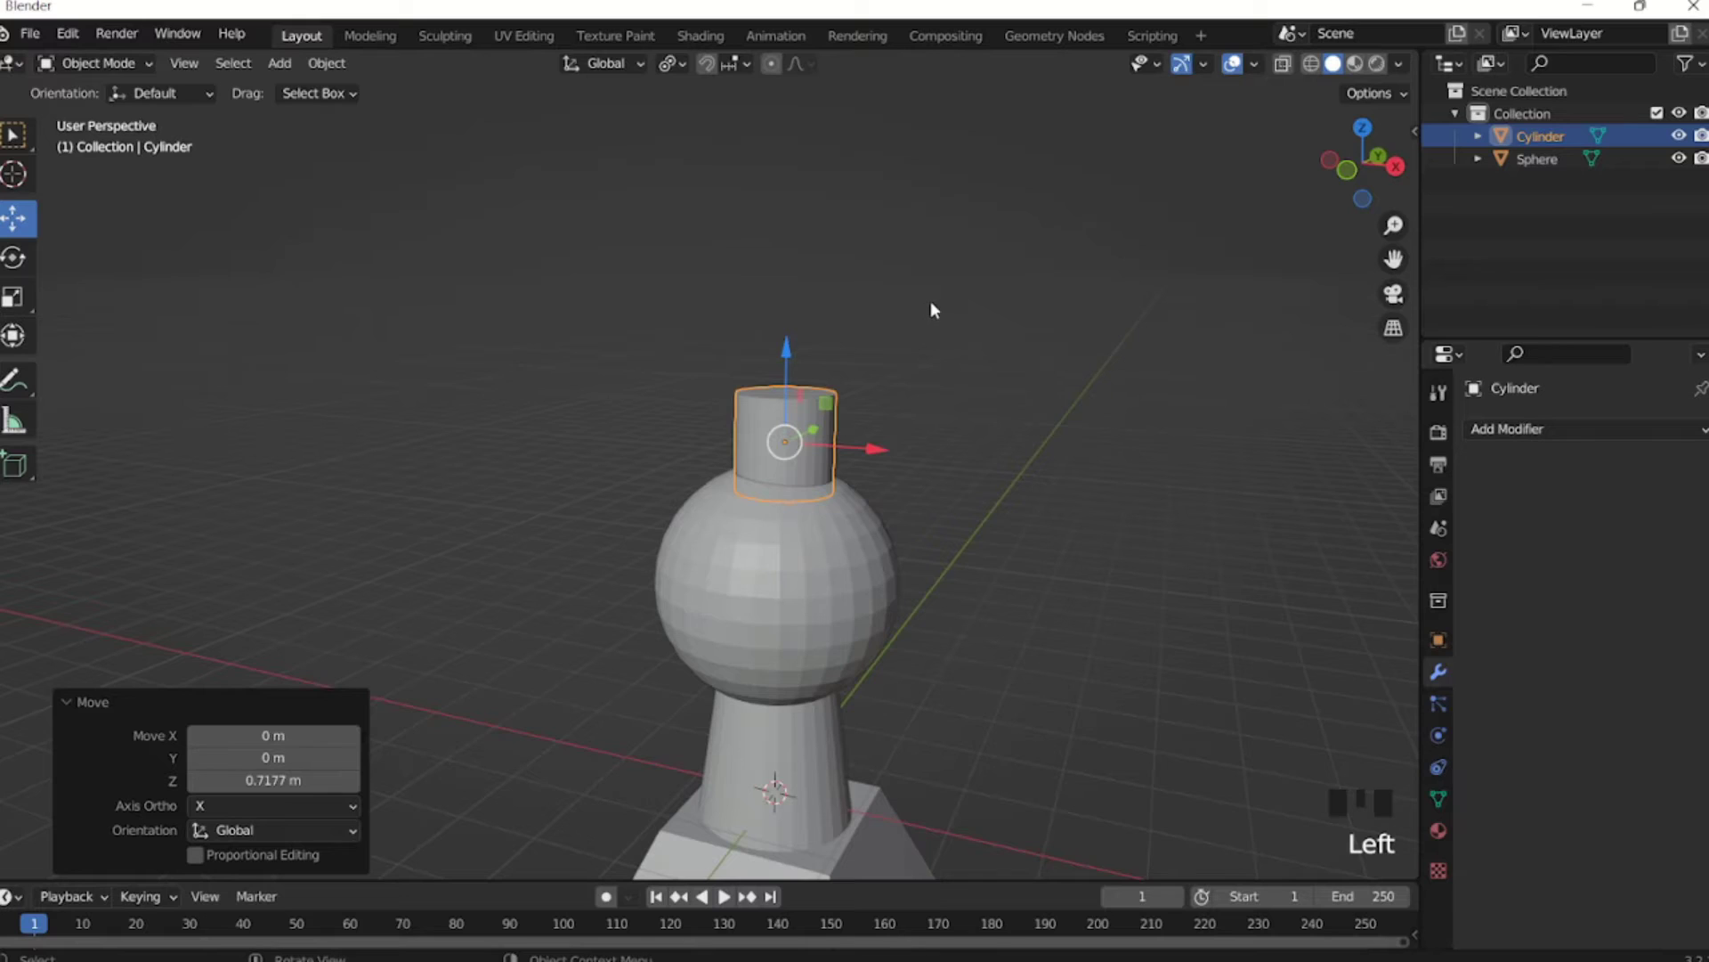
Check the small cylinder's centring on the sphere from the front, from the right and from above.
key("KP_1")
left_click(840, 510)
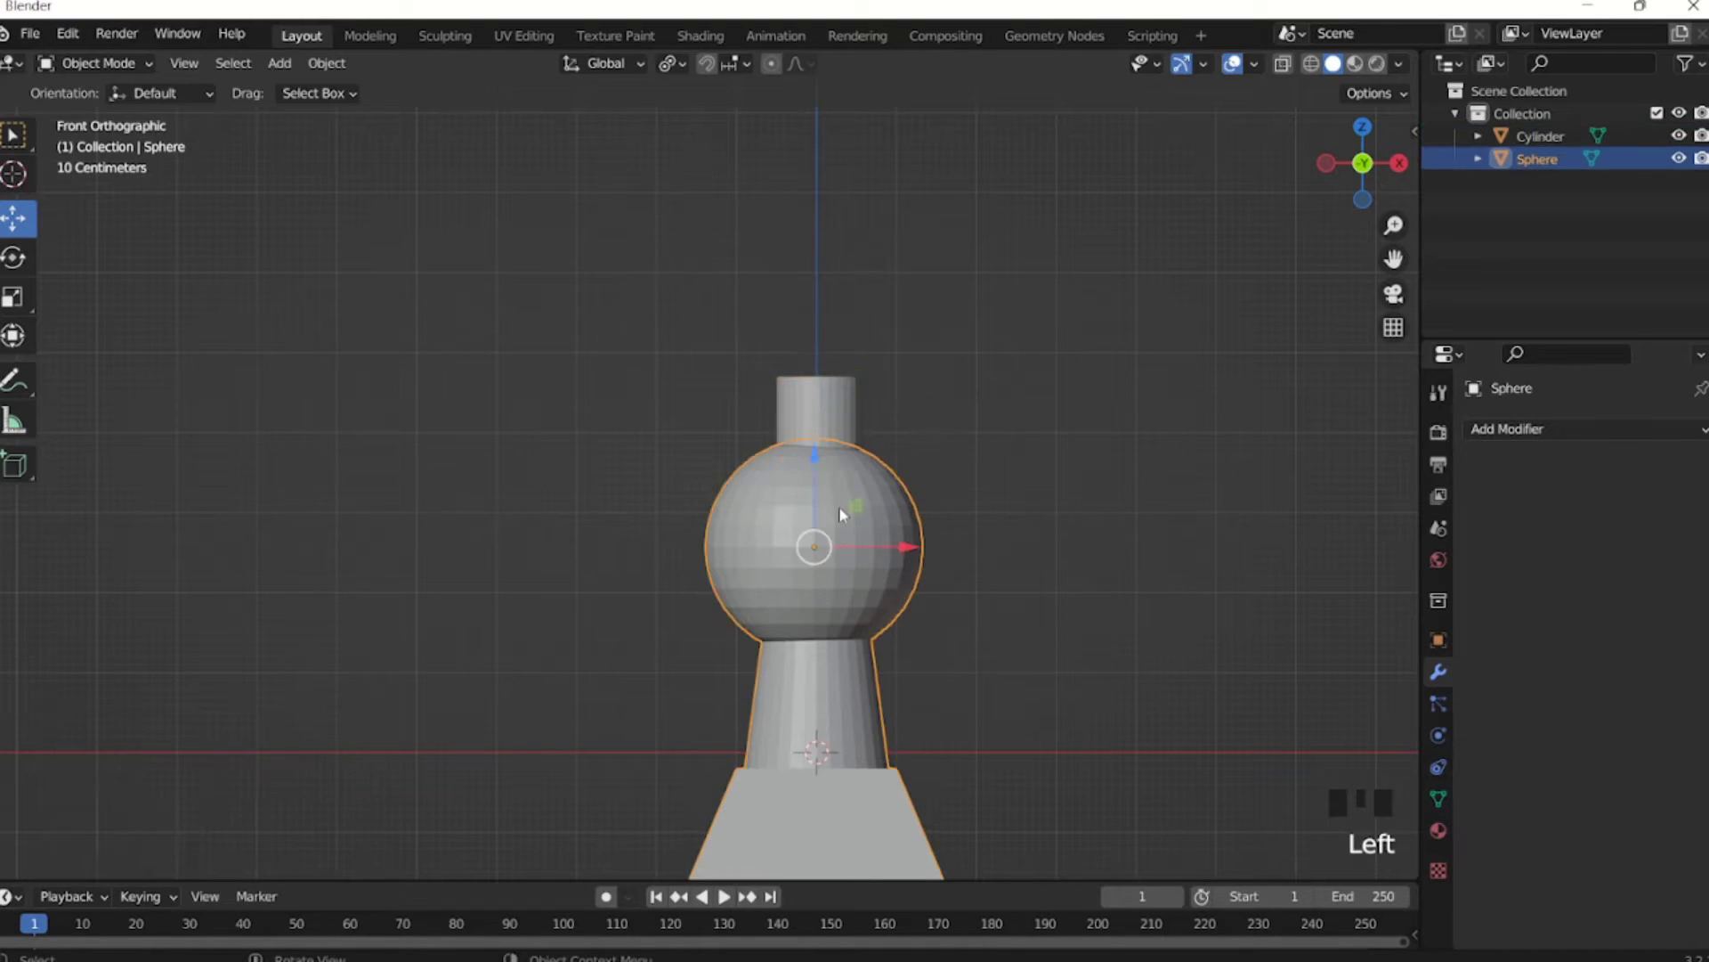
left_click_drag(925, 565, 931, 566)
left_click(810, 383)
key("KP_3")
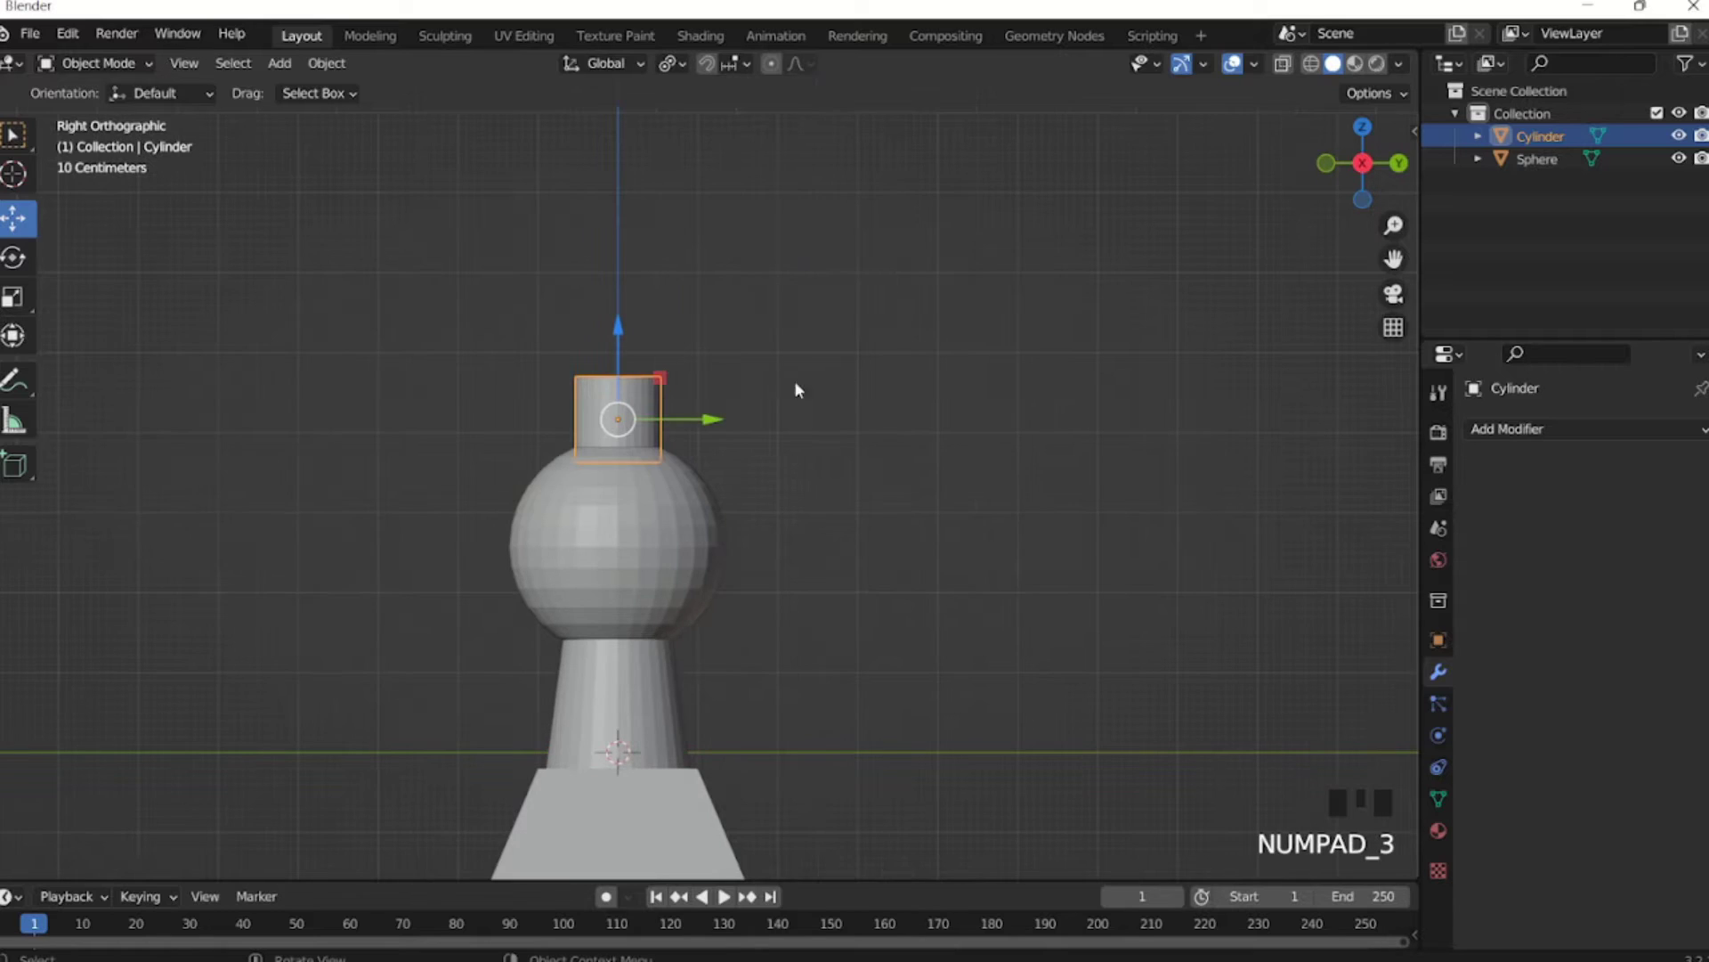
left_click(659, 536)
left_click(708, 266)
middle_click_drag(709, 265, 823, 489)
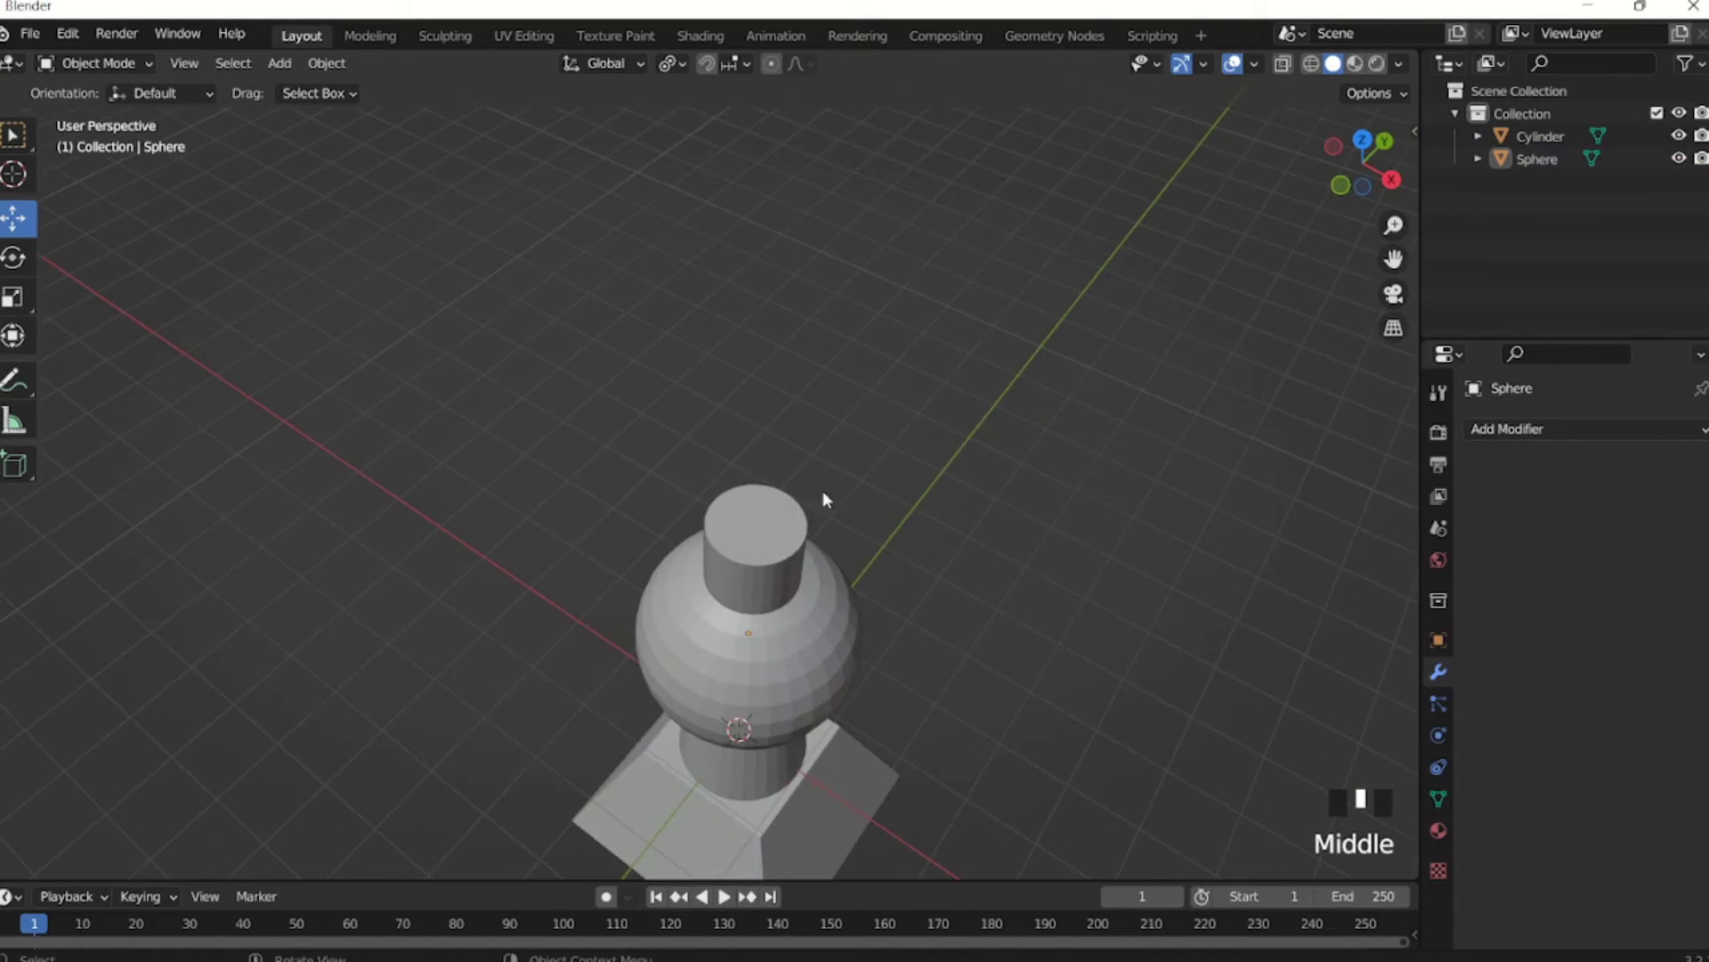
Stretch the small cylinder along Z and lower it about 3.47 m so it runs down through the sphere.
left_click(779, 547)
left_click_drag(762, 503, 798, 524)
key("s")
key("z")
left_click(799, 195)
middle_click_drag(799, 524, 872, 356)
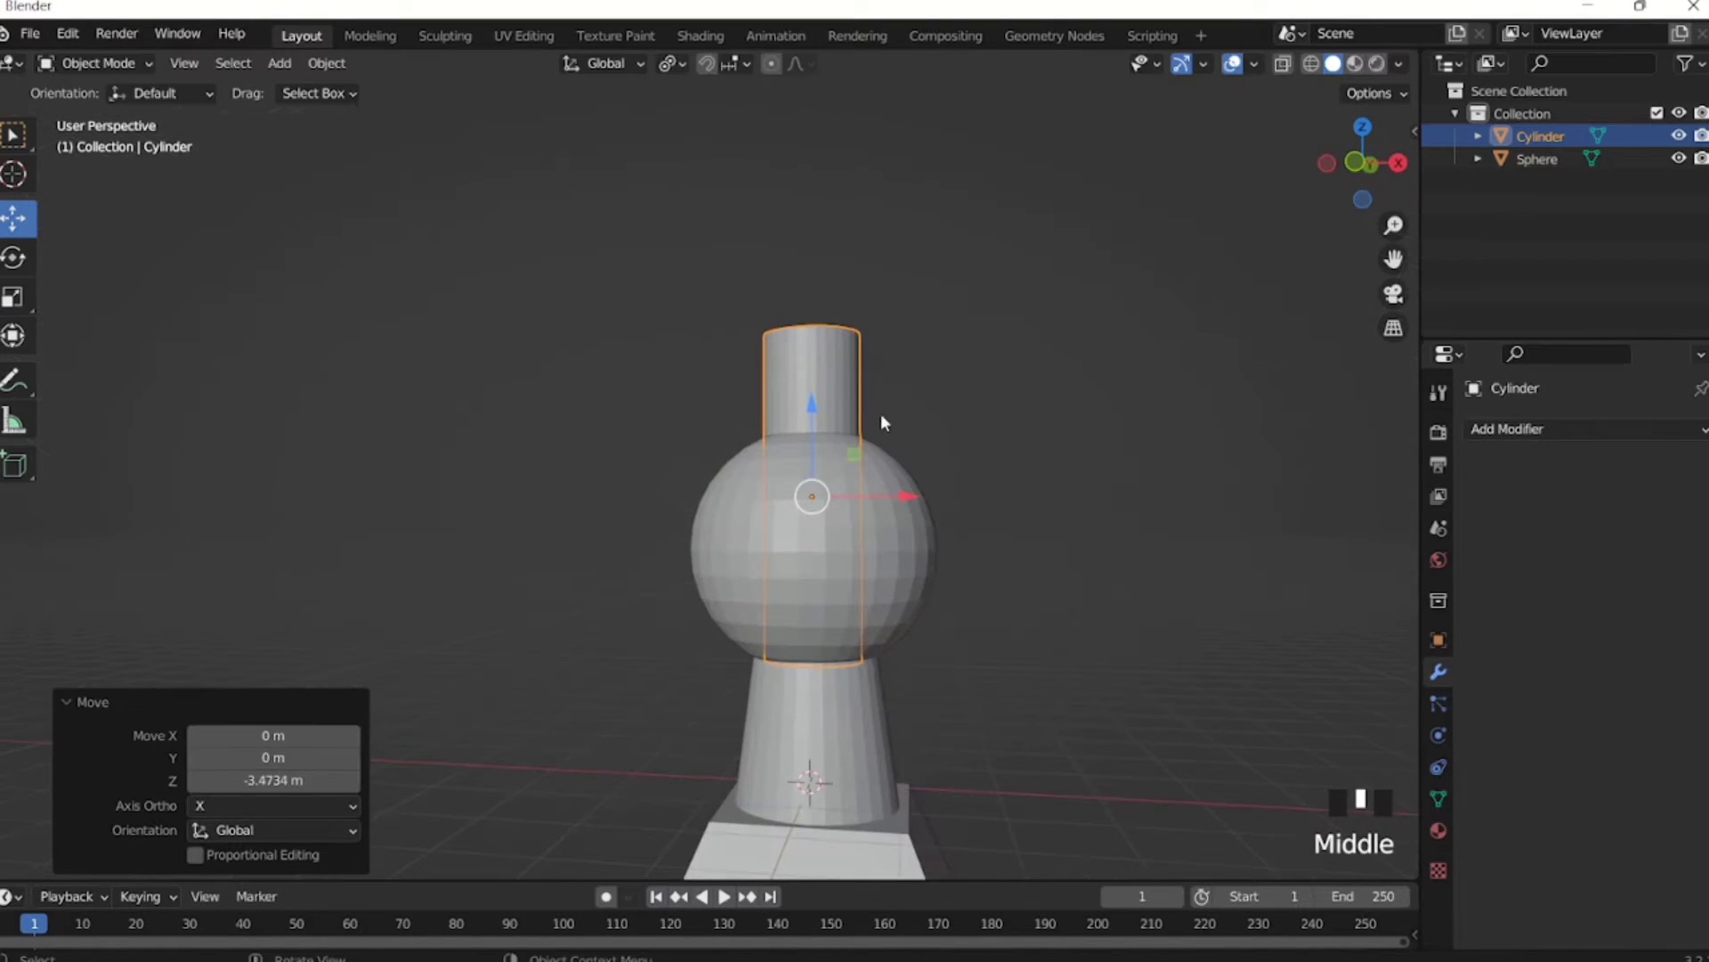
Make the cylinder thinner and stretch it along Z by a factor of about 3.17.
key("s")
key("s")
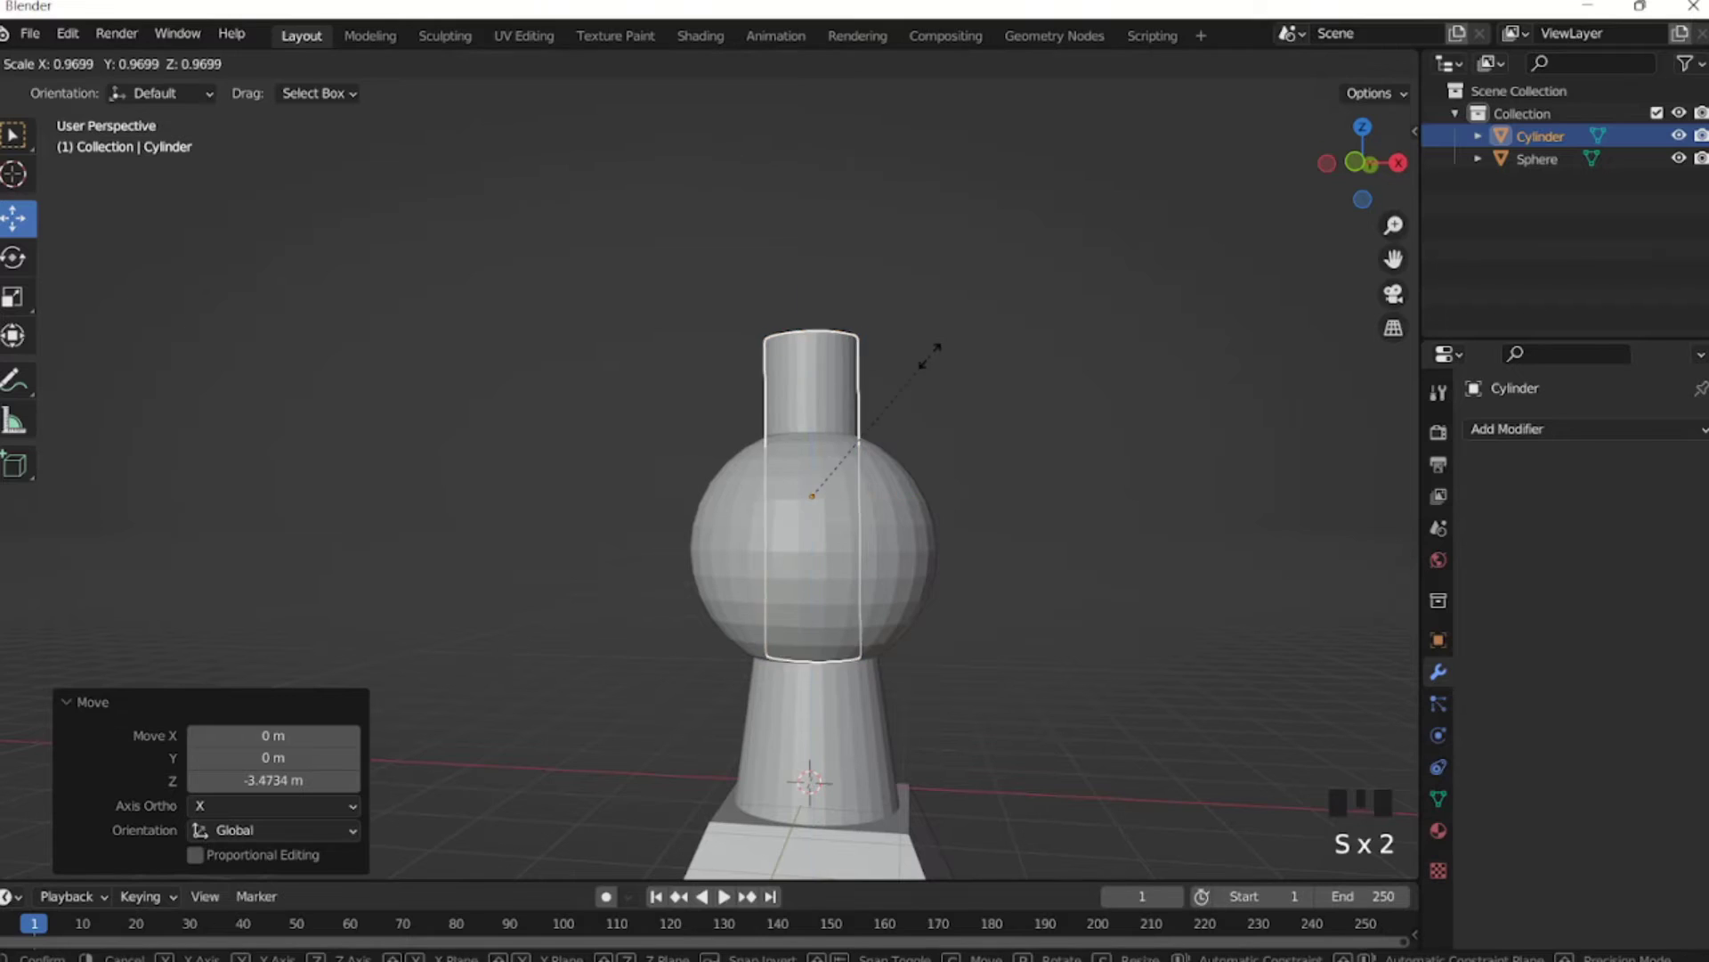
key("s")
key("z")
left_click(908, 290)
scroll(890, 320, "down", 3)
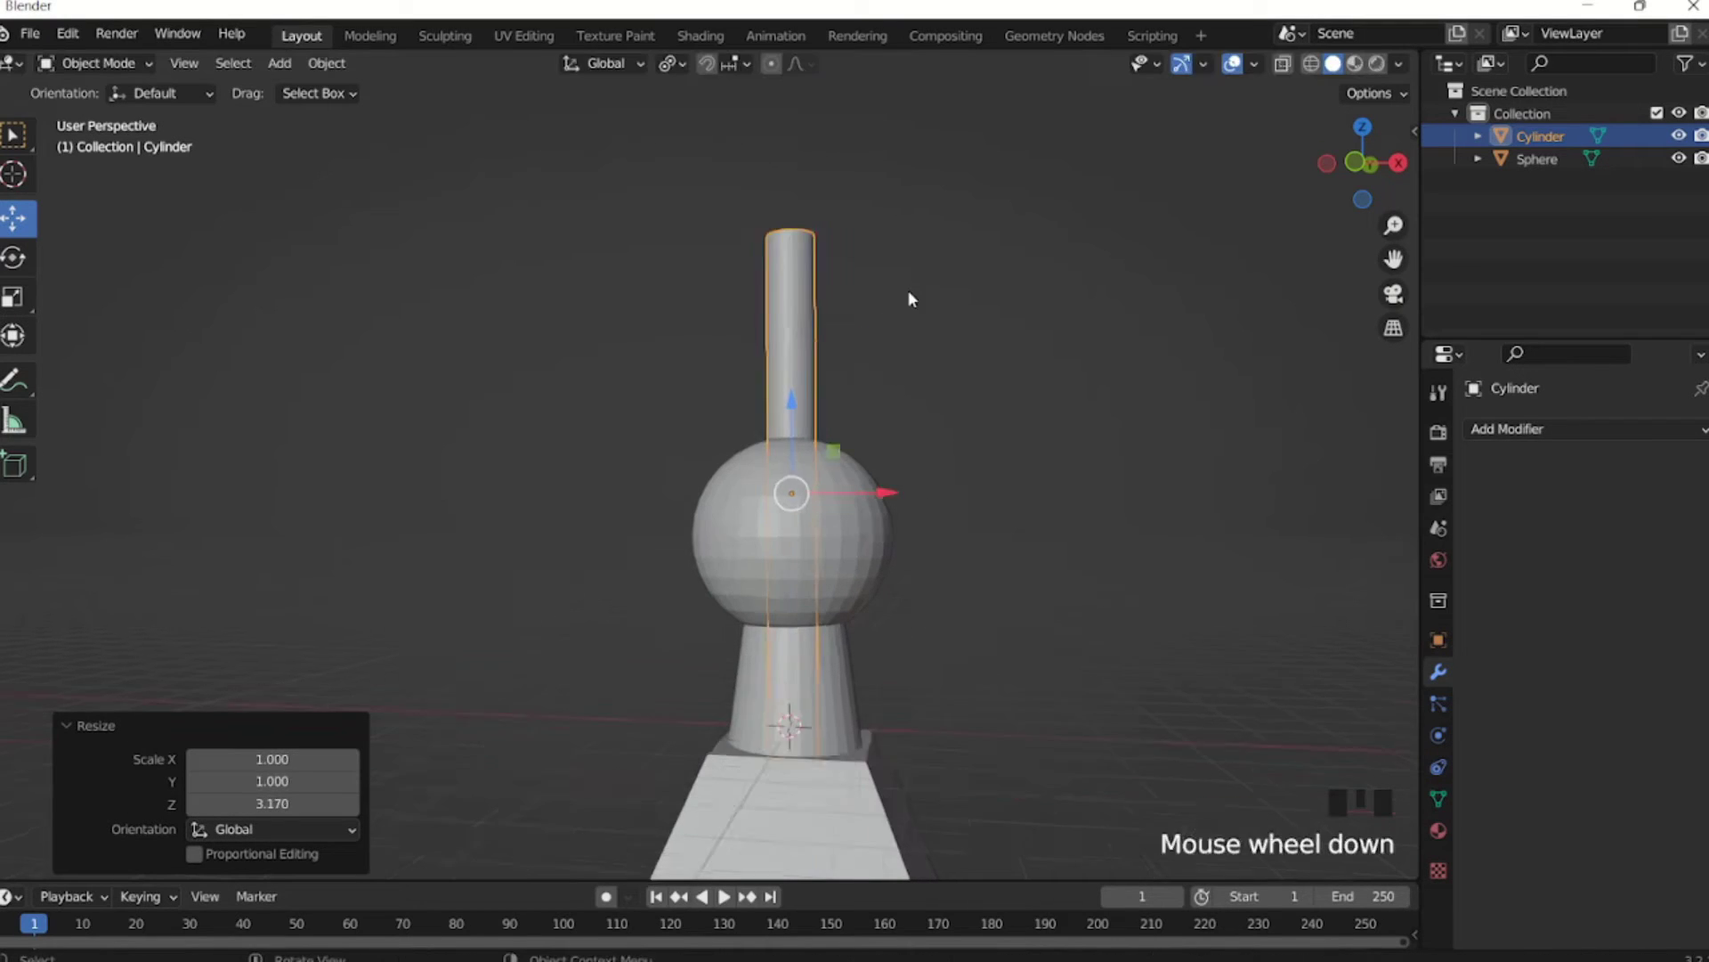
Lower the thin cylinder along Z until it sticks out of both the sphere's top and the base's underside.
left_click_drag(778, 406, 846, 422)
middle_click_drag(847, 422, 804, 447)
left_click_drag(778, 449, 879, 425)
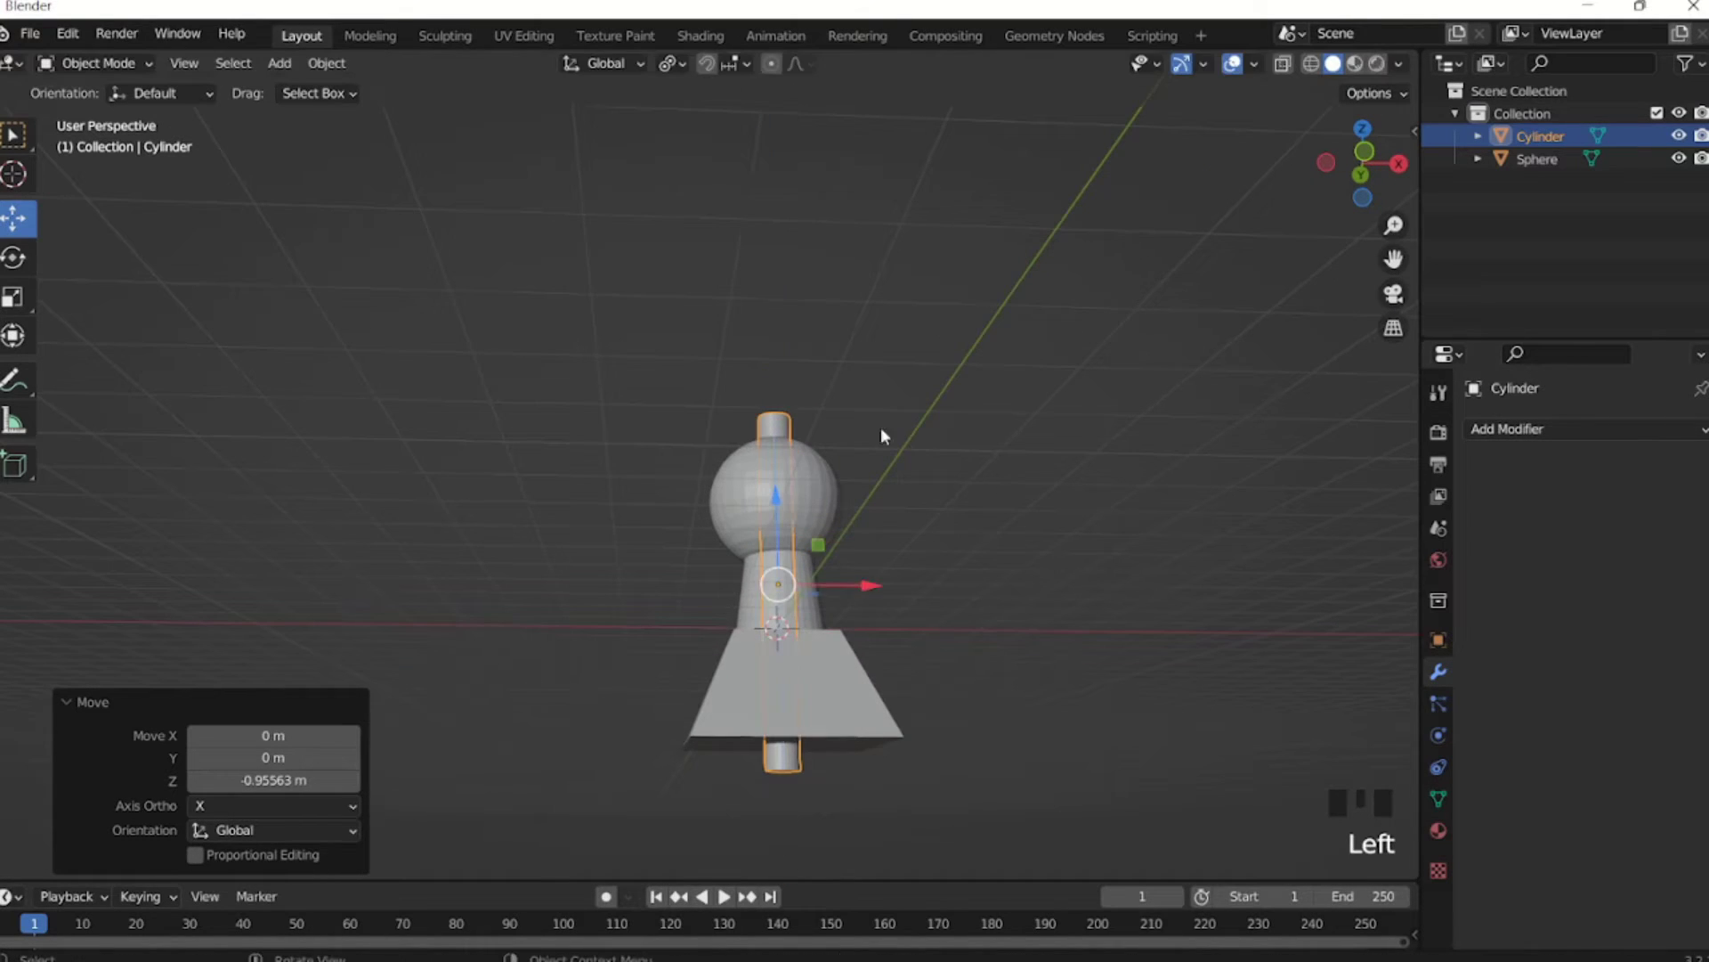
middle_click_drag(880, 425, 828, 511)
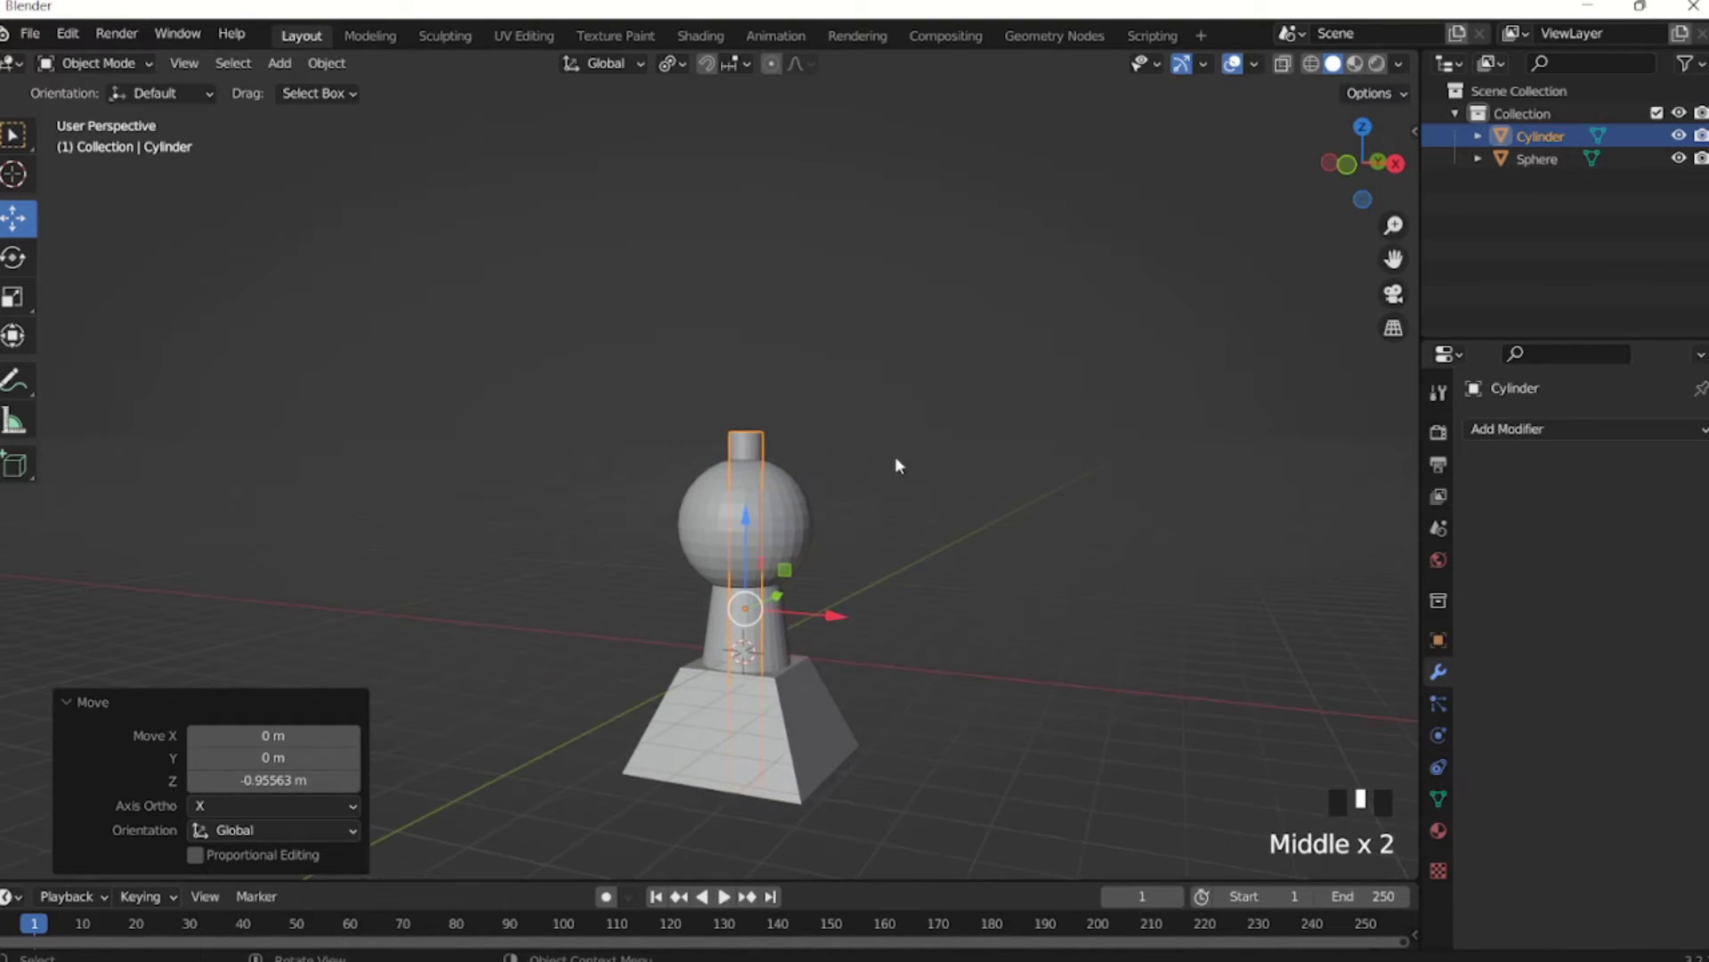
Add a Boolean modifier set to Difference to the figure, with the thin cylinder as its object.
left_click(790, 521)
left_click(1514, 430)
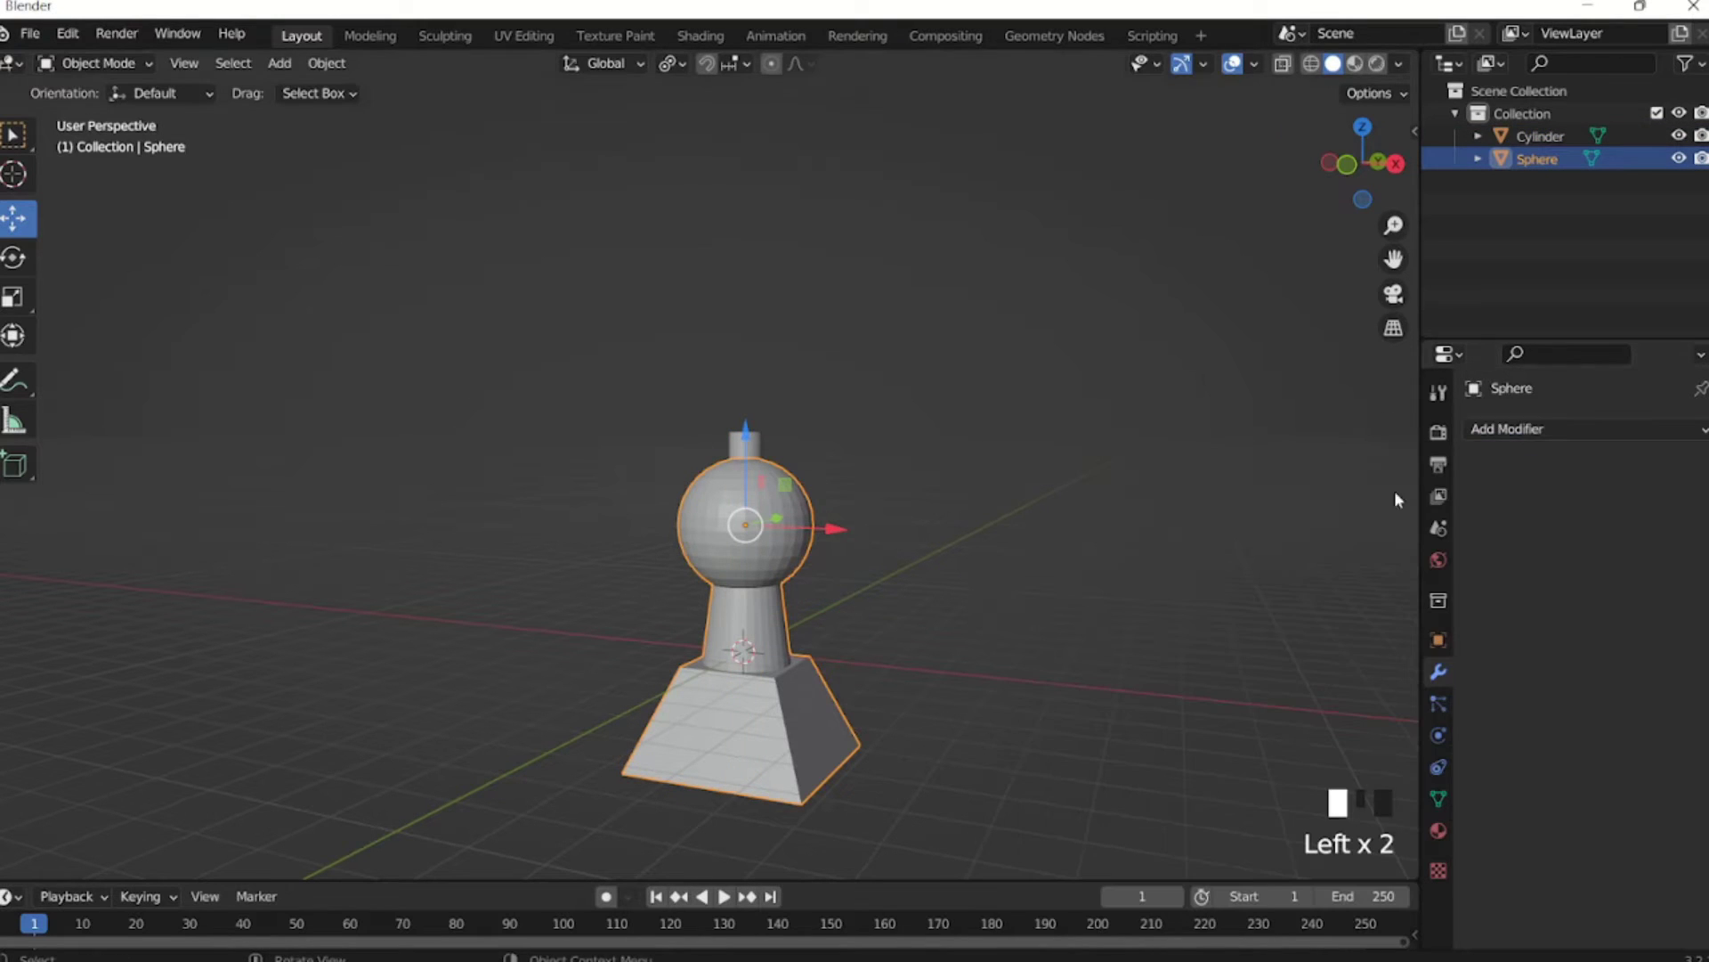
left_click(1533, 430)
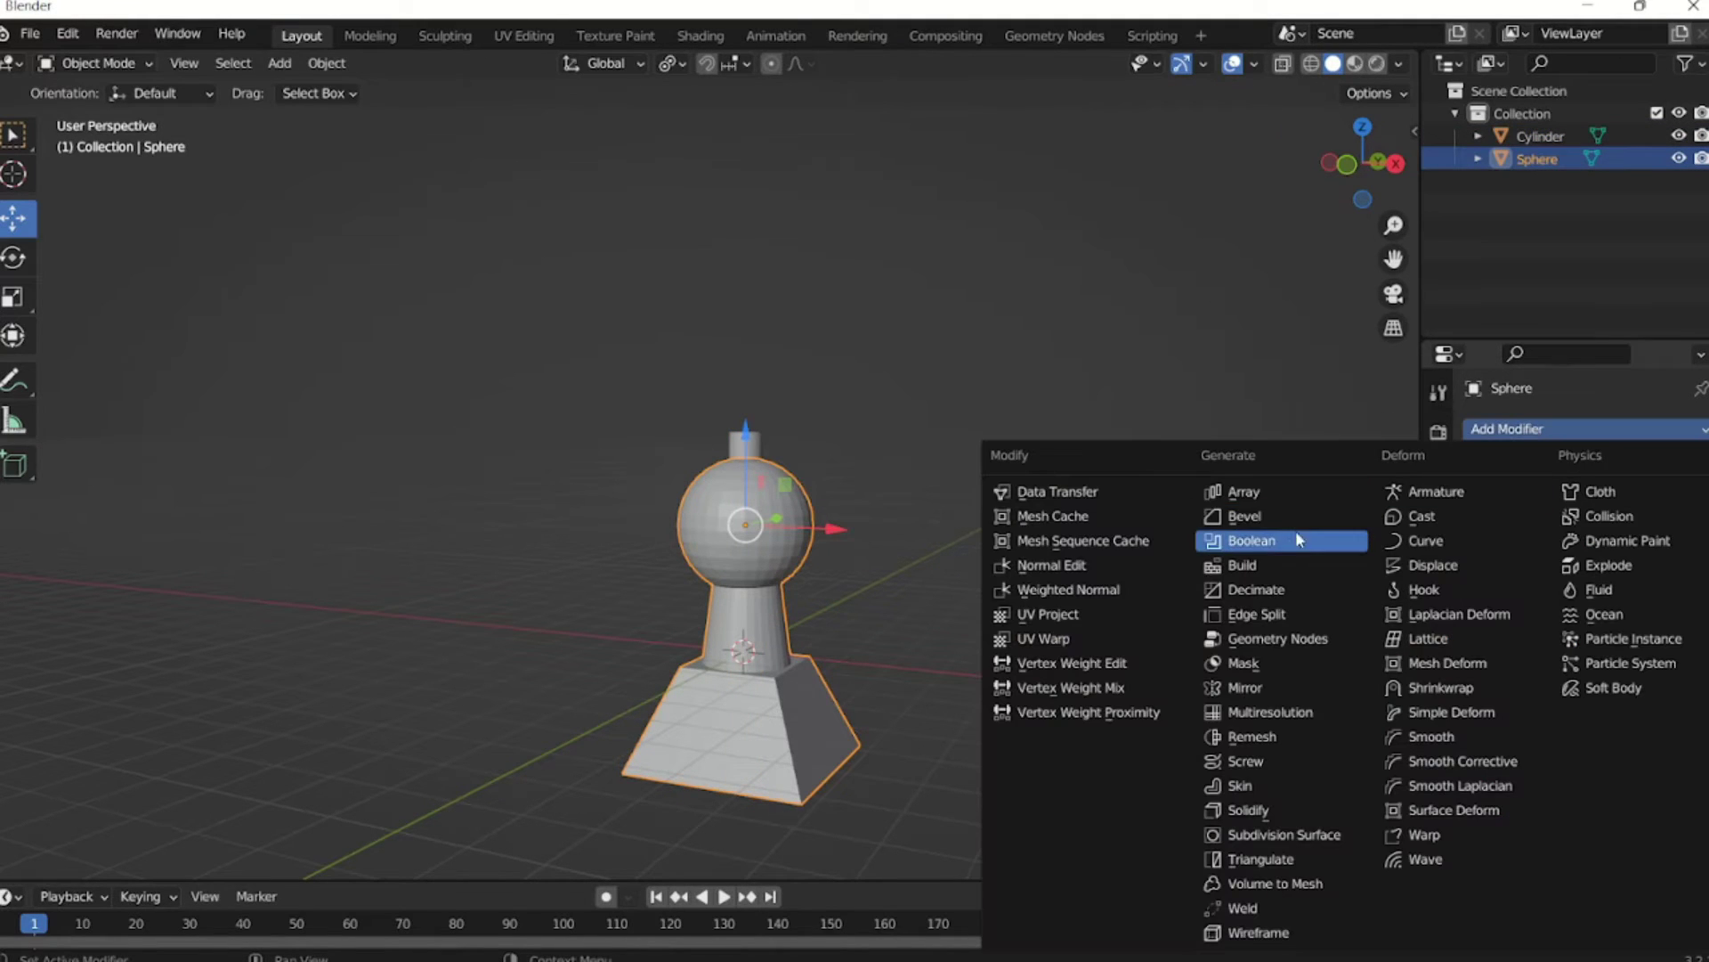
left_click(1273, 541)
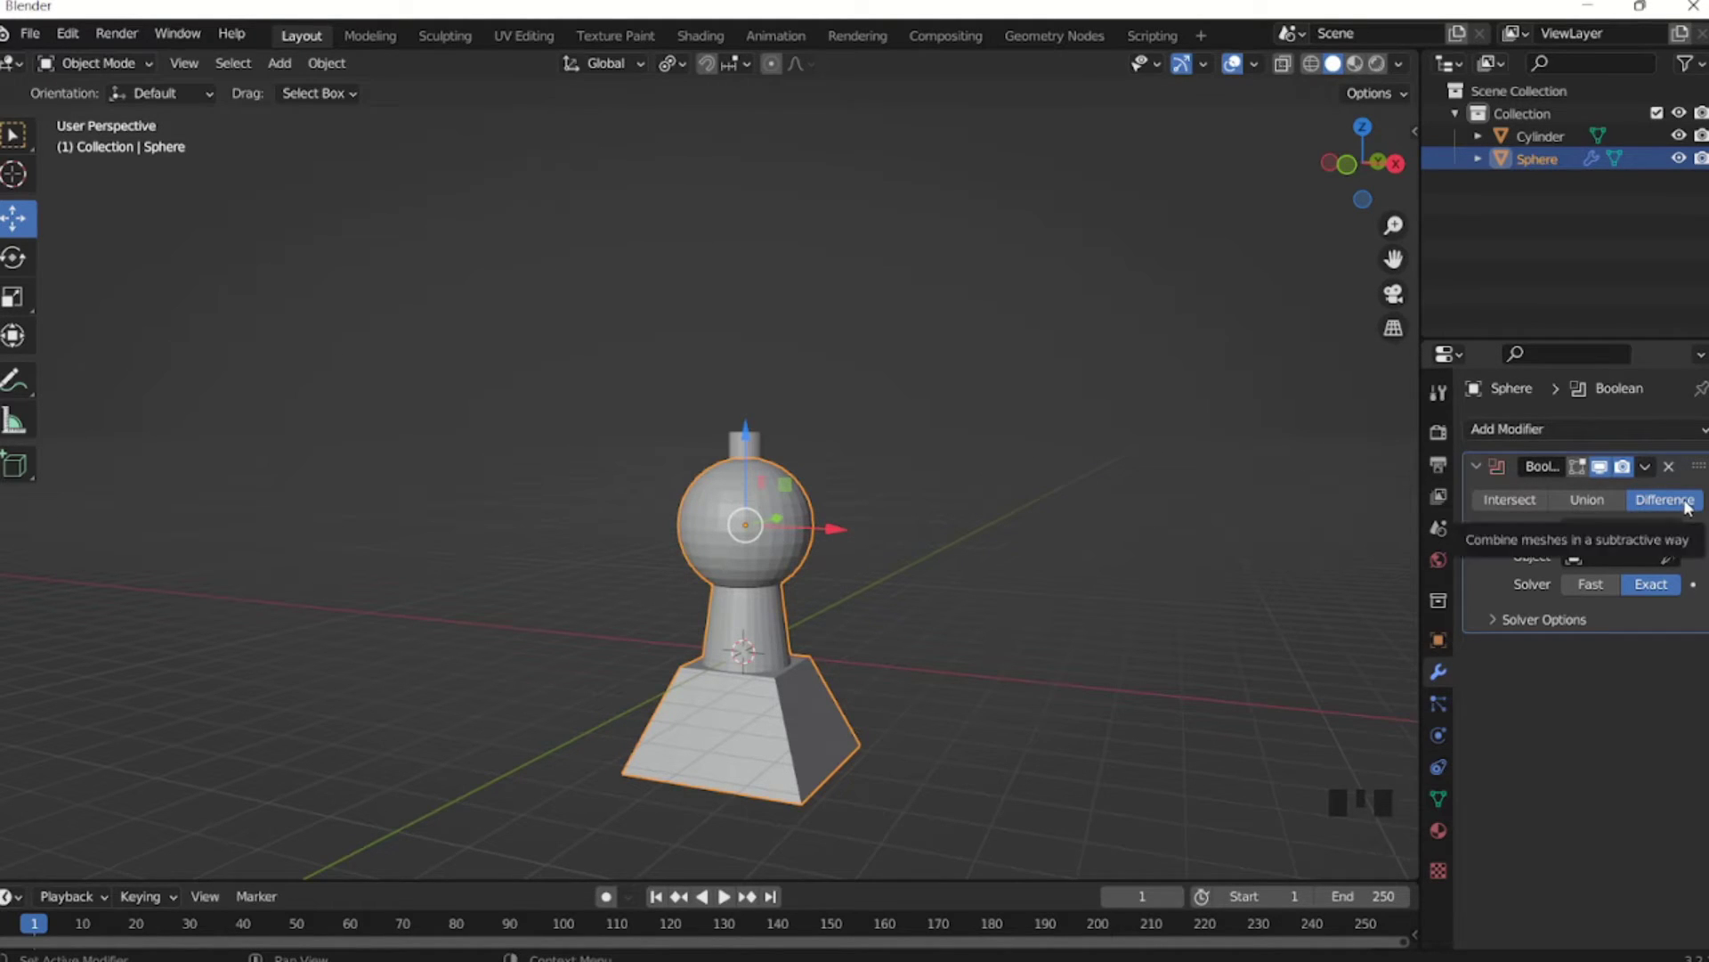
left_click(1671, 556)
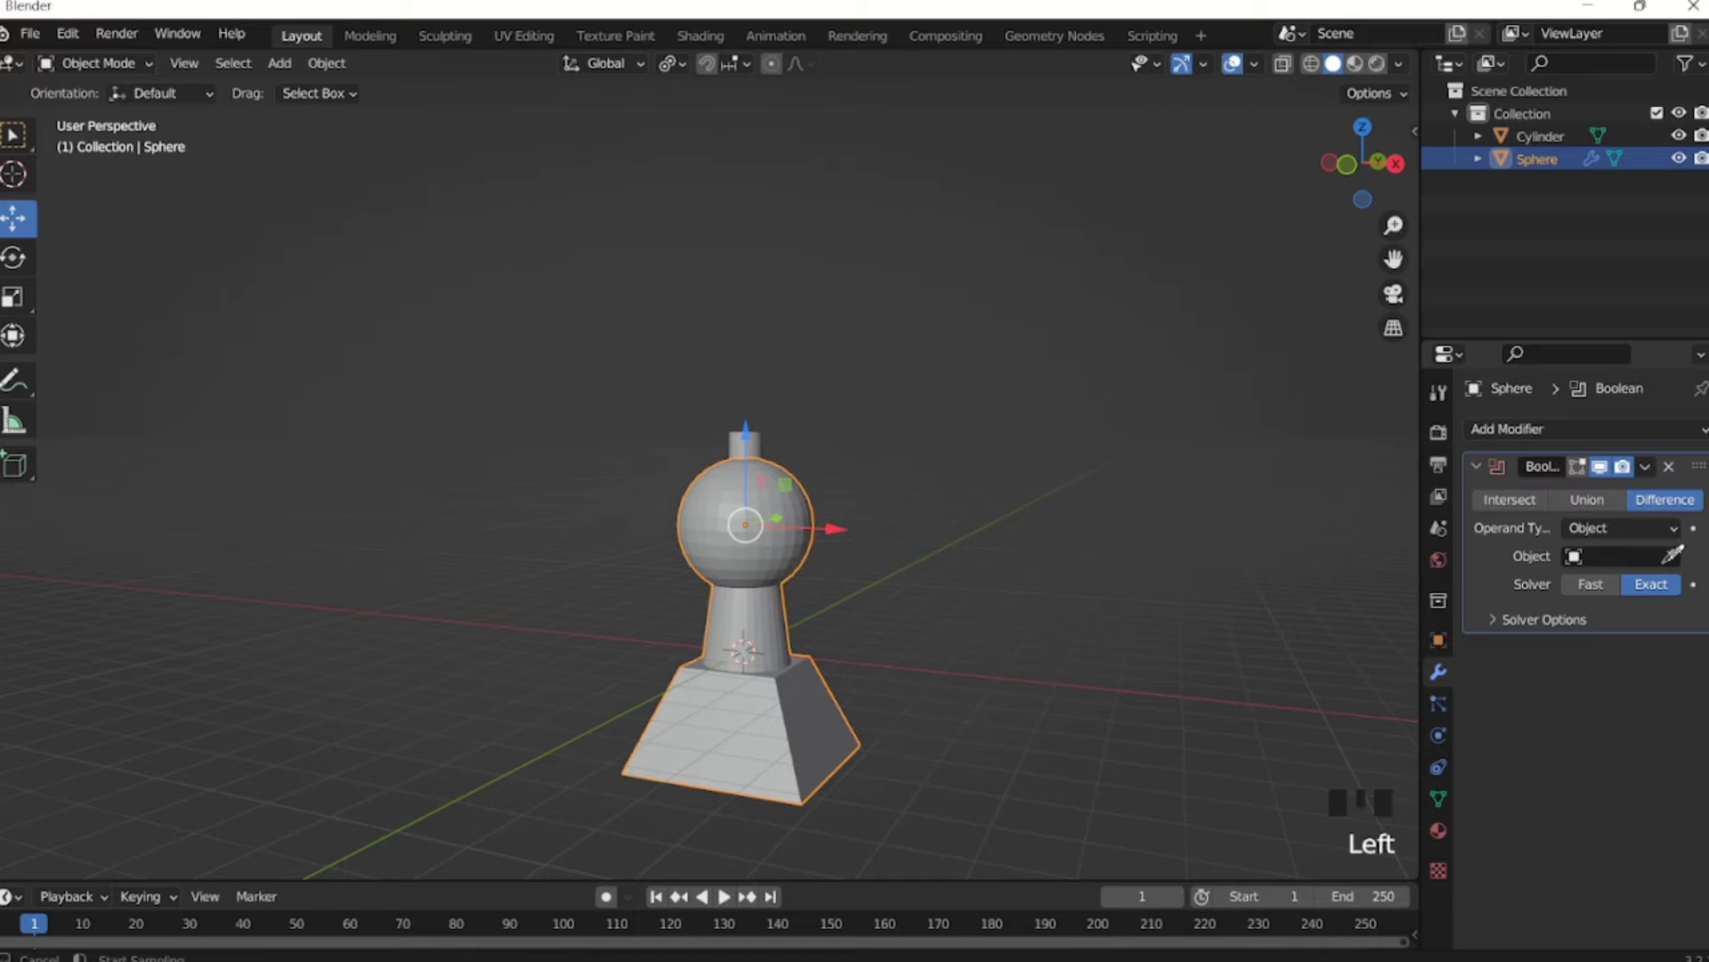
left_click(773, 461)
middle_click_drag(844, 454, 865, 509)
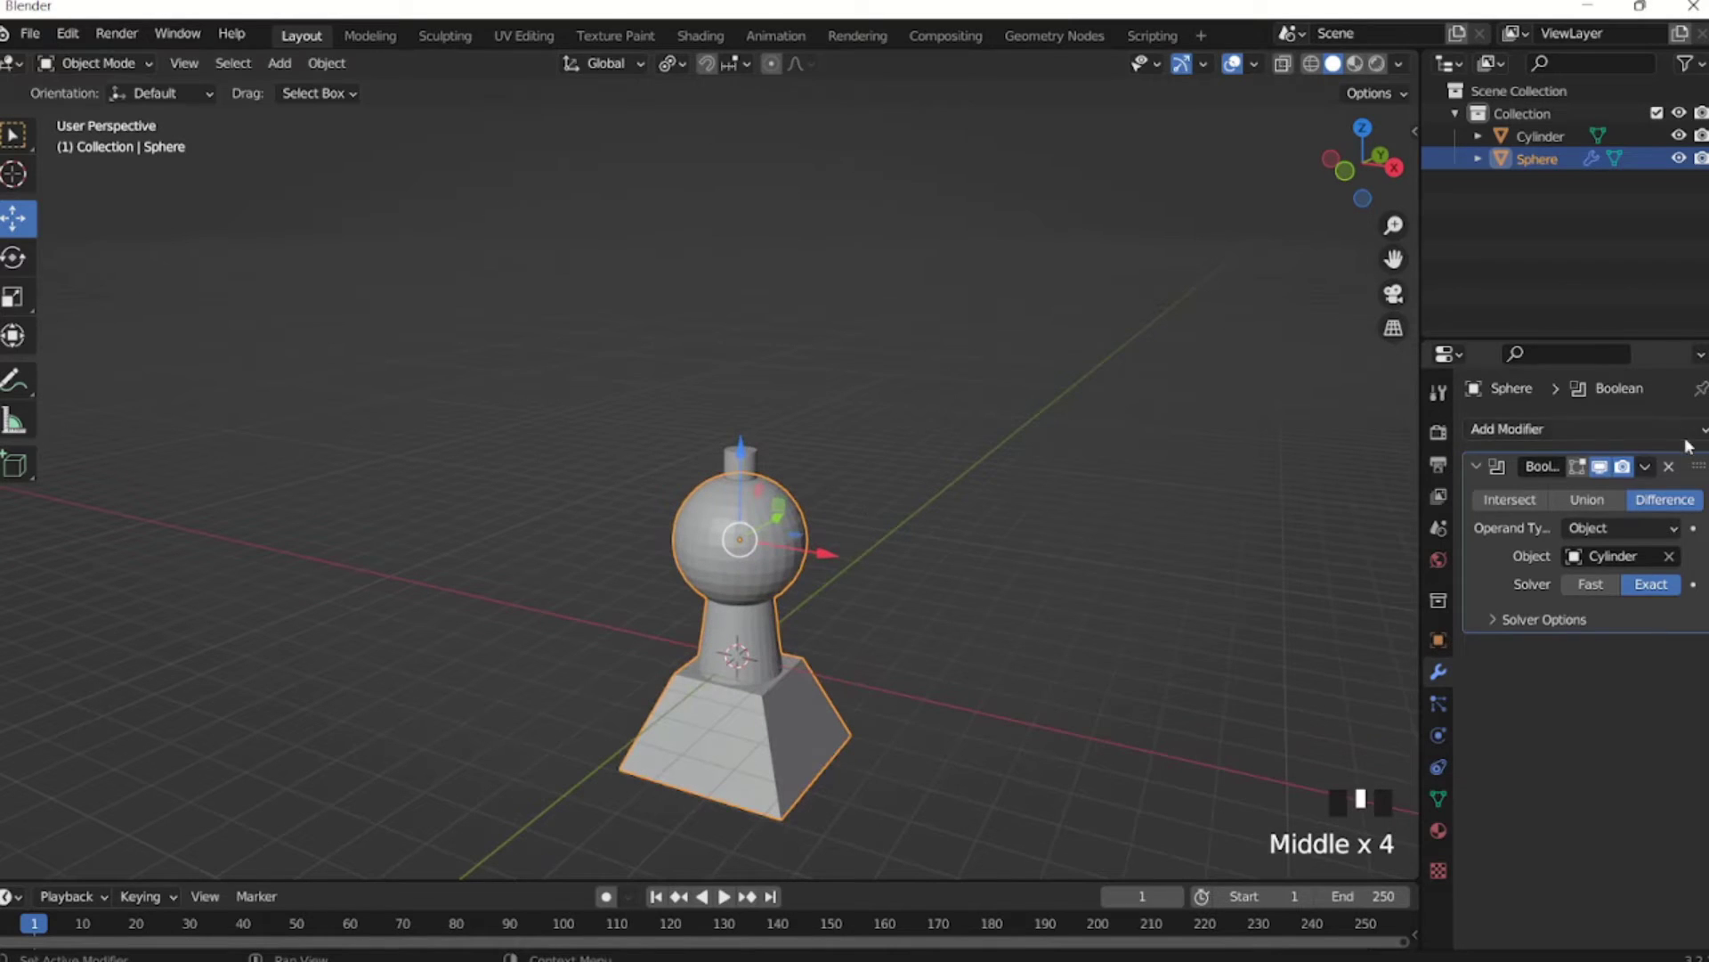
Apply the figure's Boolean difference and delete the thin cylinder used as the cutter.
left_click(1645, 466)
left_click(1545, 492)
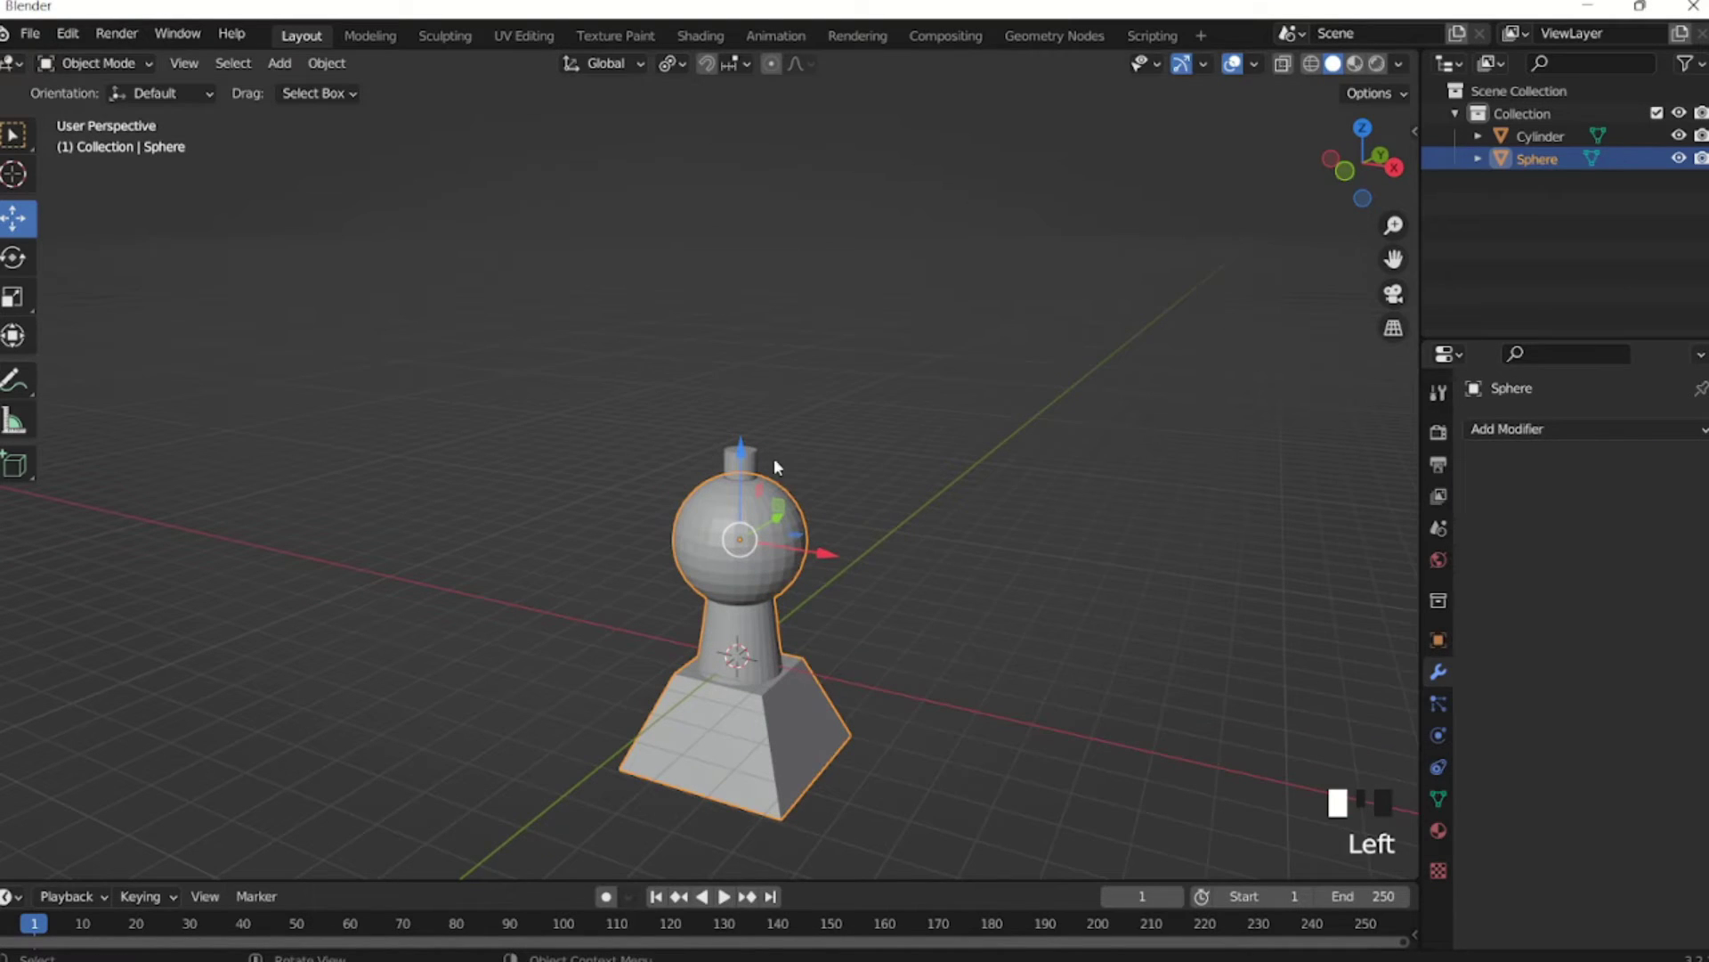
left_click(753, 472)
key("Delete")
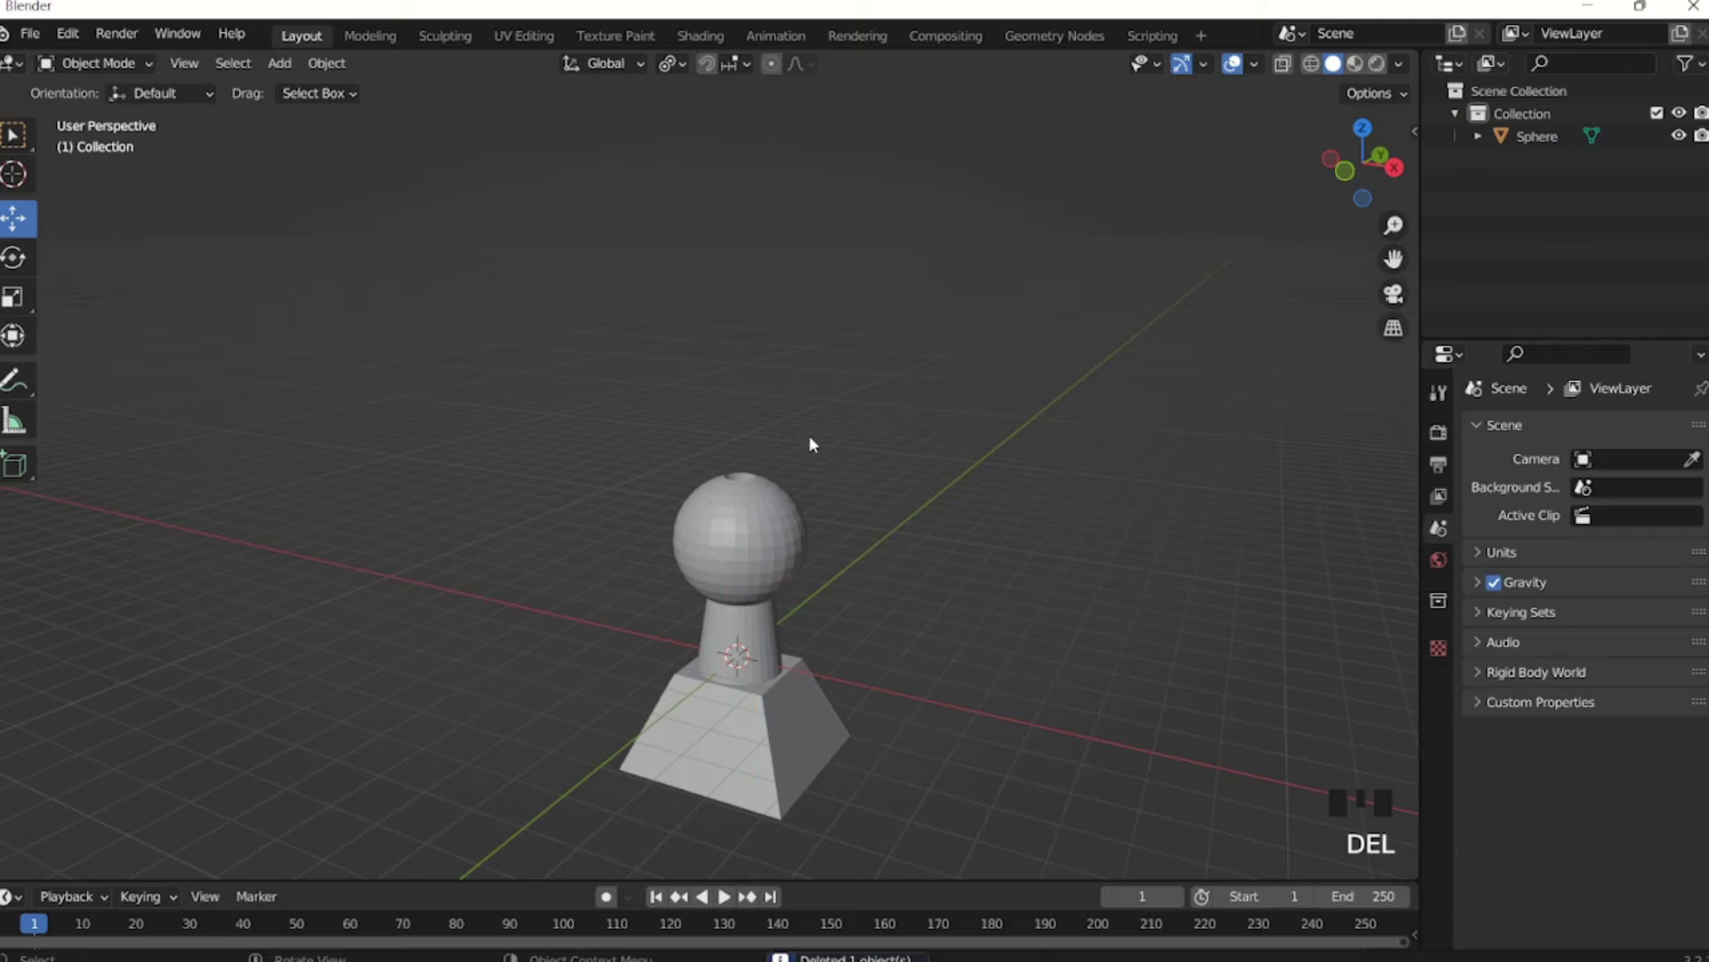
Examine the hole cut through the figure from several angles and leave the figure deselected.
middle_click_drag(808, 435, 820, 532)
scroll(797, 559, "up", 4)
scroll(812, 387, "down", 3)
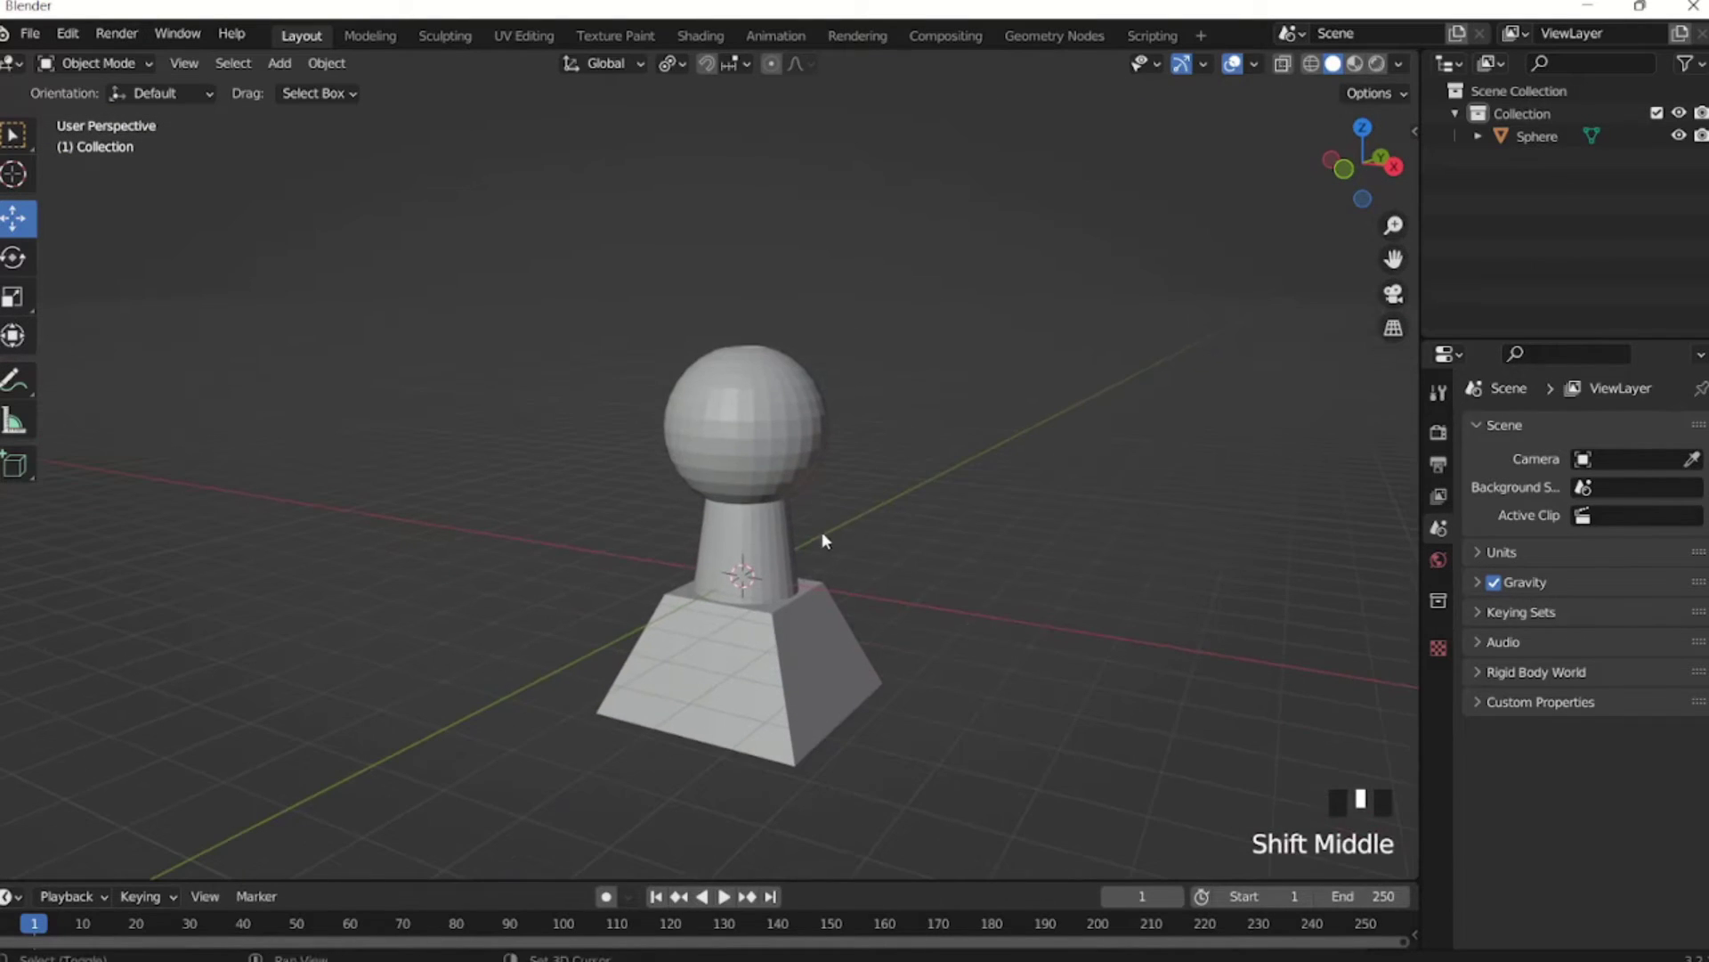
middle_click_drag(905, 484, 864, 512)
mouse_move(864, 512)
middle_mouse_down("shift")
mouse_move(821, 506)
mouse_move(841, 536)
mouse_move(848, 514)
middle_mouse_up("shift")
left_click(848, 514)
middle_click_drag(990, 513, 836, 499)
left_click(771, 500)
left_click(902, 452)
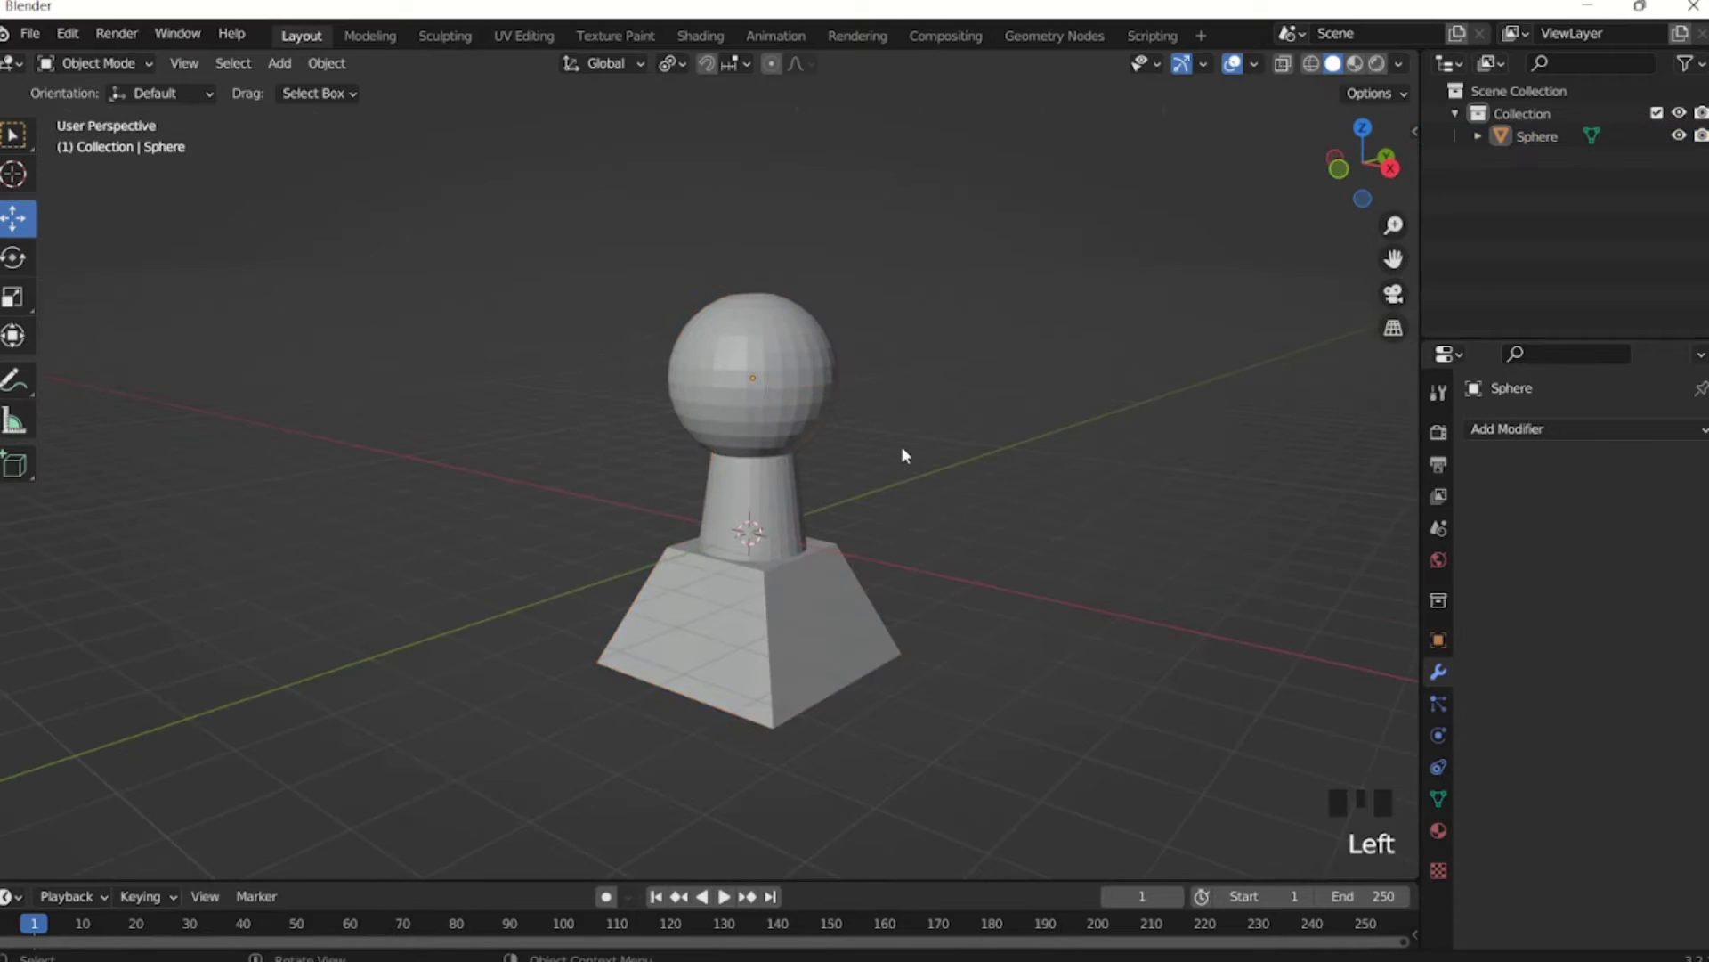
middle_click_drag(902, 454, 931, 457)
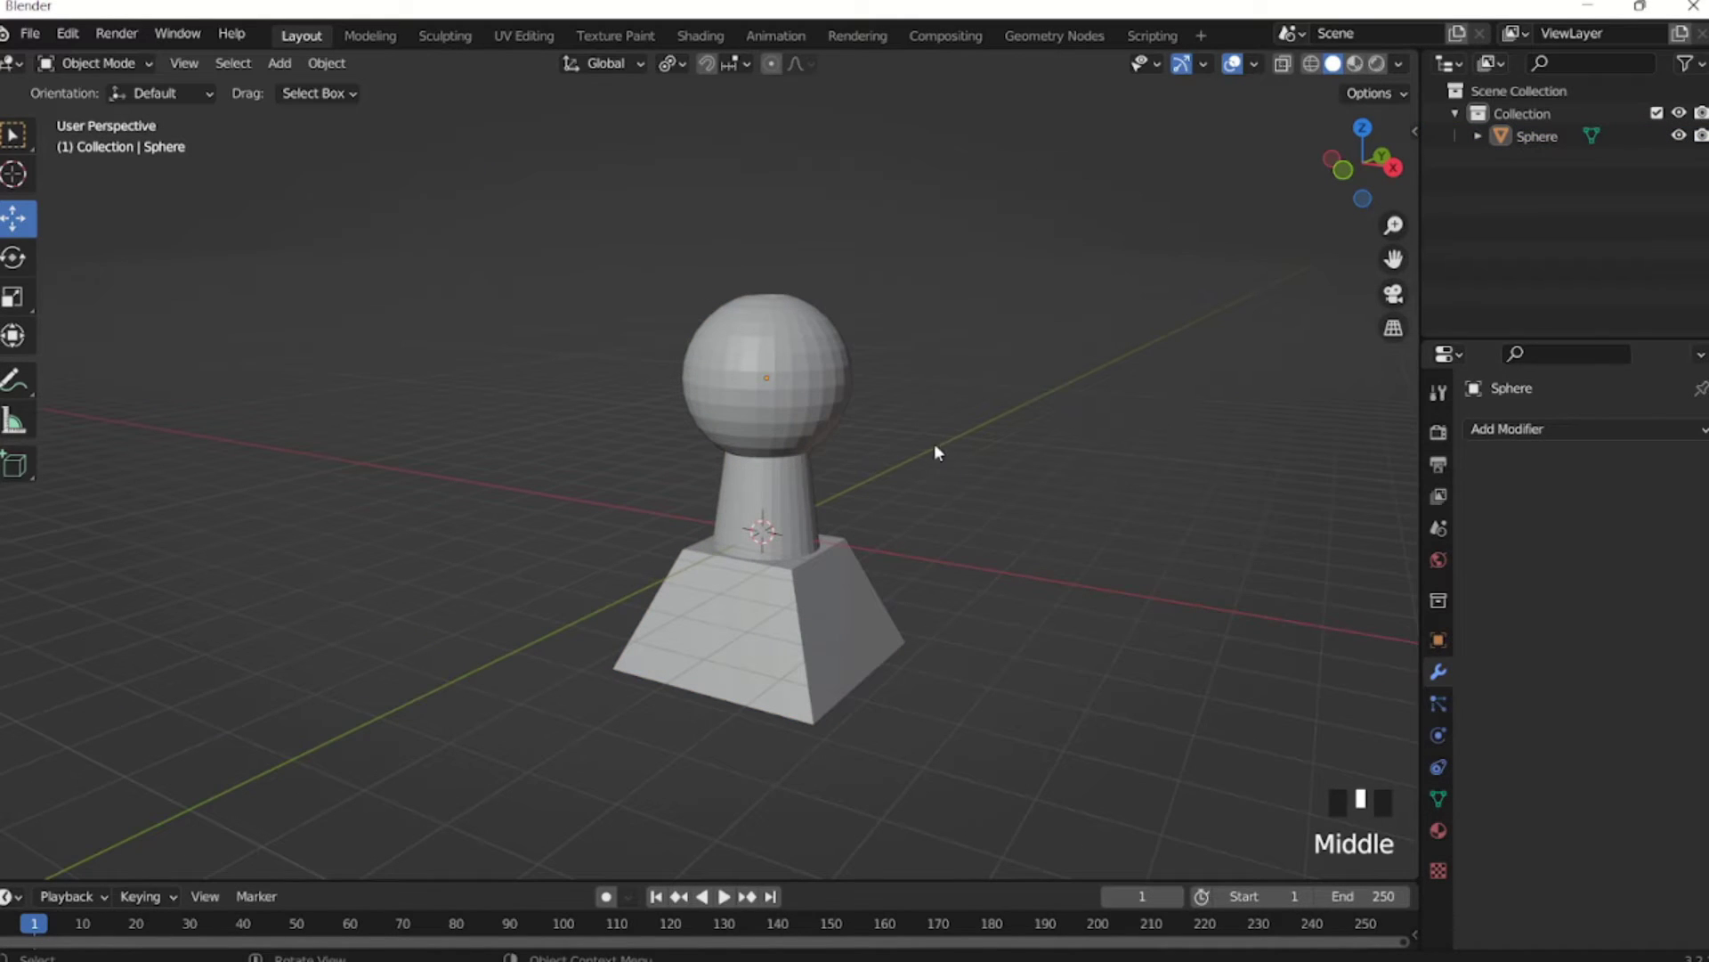
Add a UV sphere and move it about 0.5 m down and 2.2 m along X, beside the pyramid base.
left_click(280, 62)
mouse_move(303, 93)
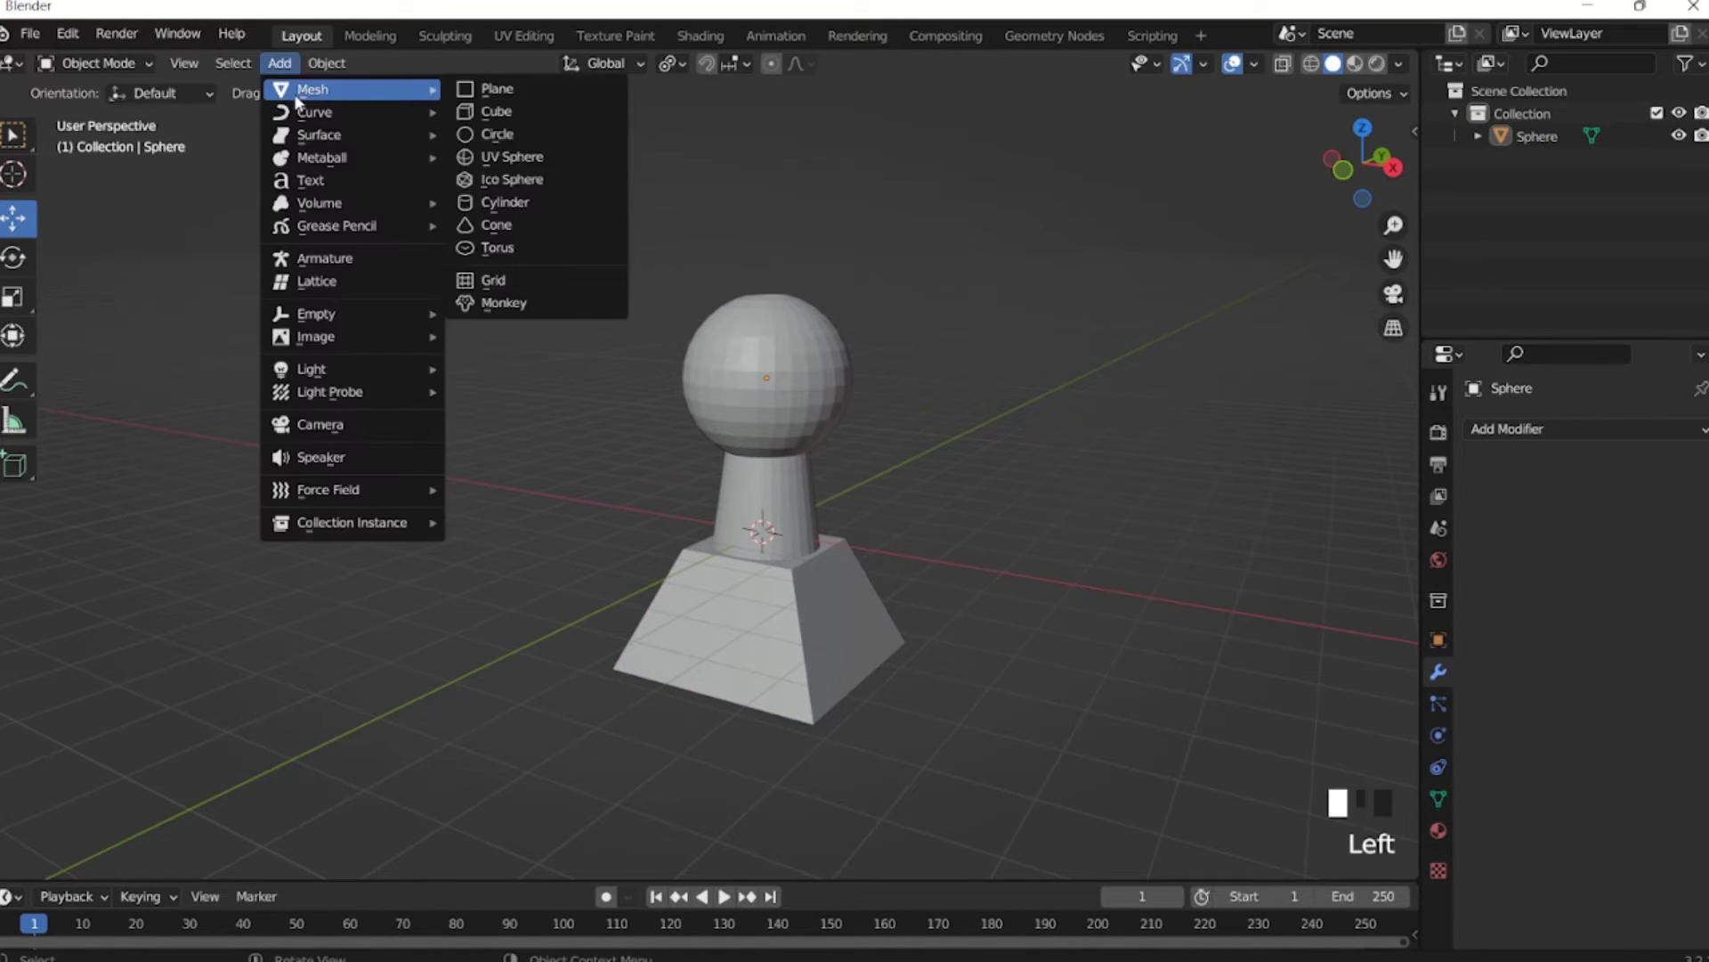
left_click(503, 156)
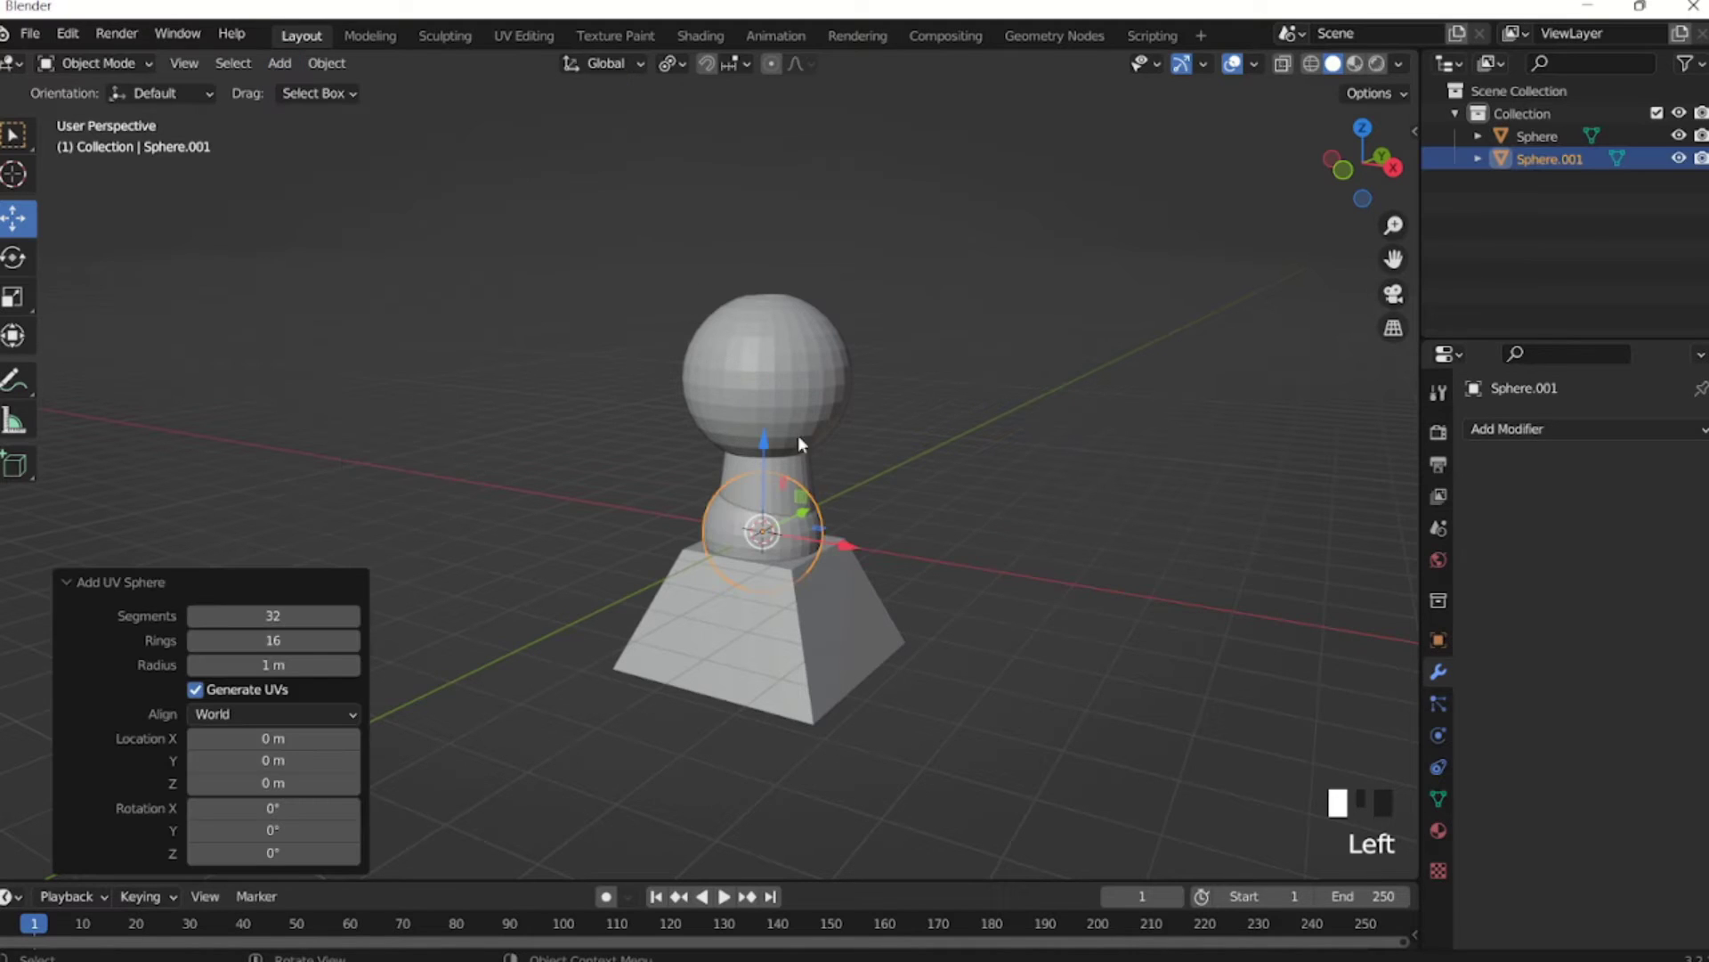
left_click(762, 462)
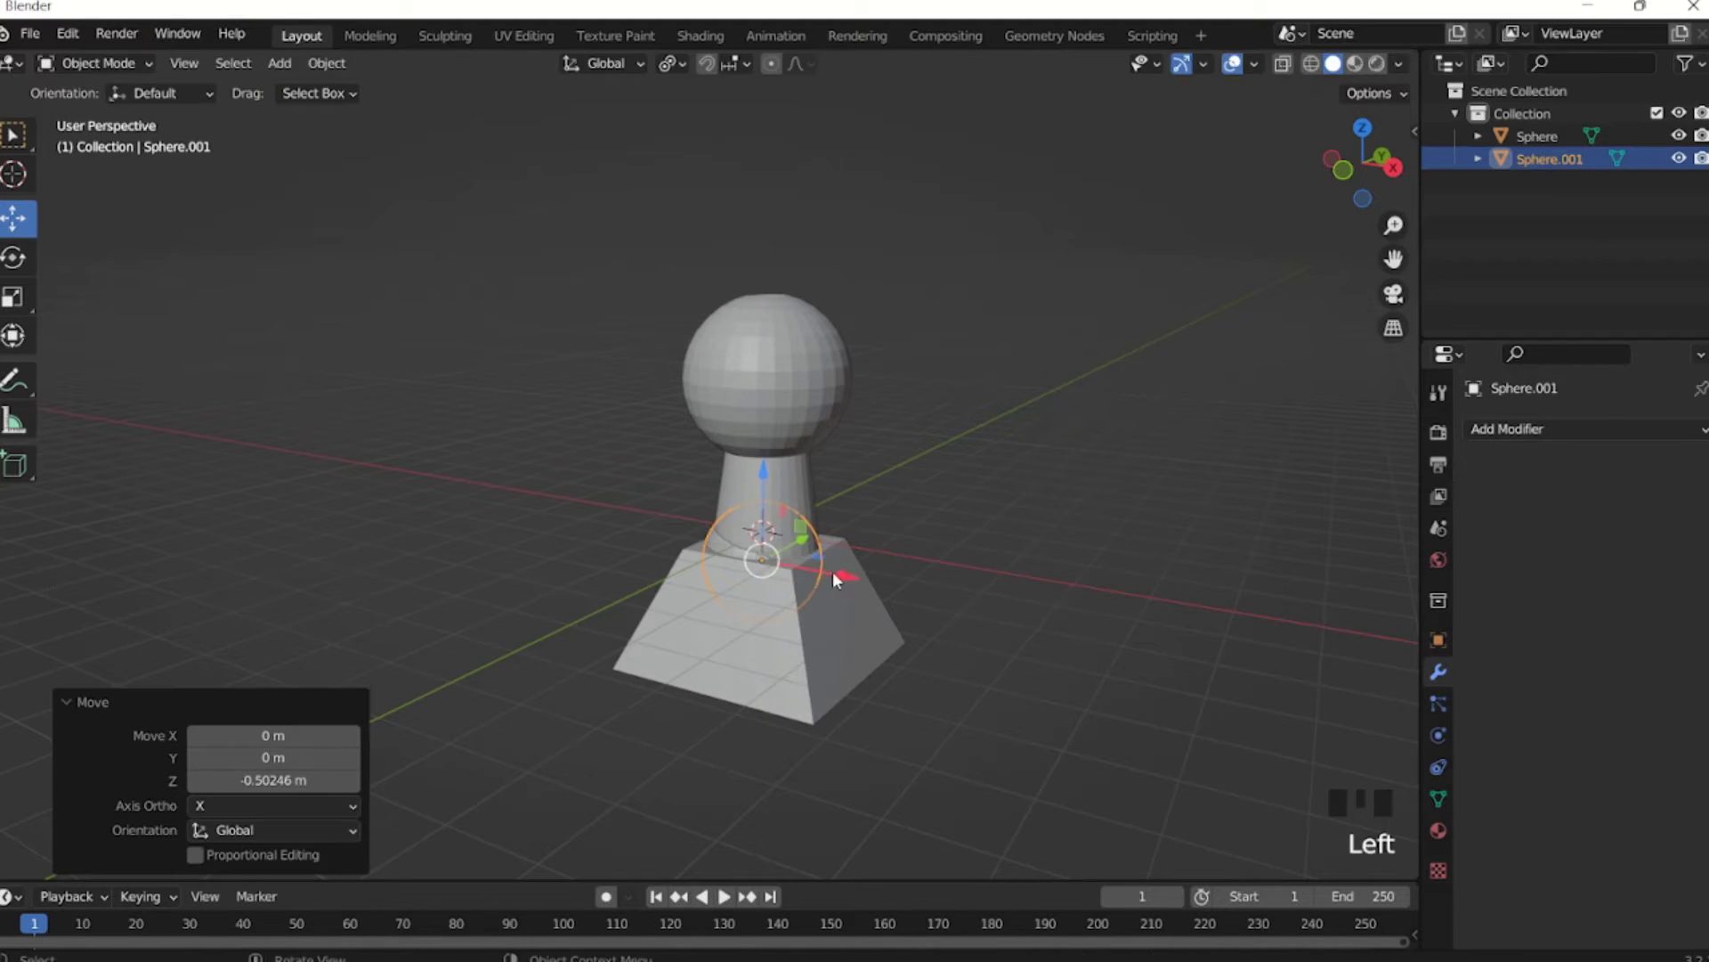
left_click_drag(837, 545, 963, 573)
Scale down the new sphere, lower it and move it about 0.7 m back along X, partly into the base's side.
key("KP_1")
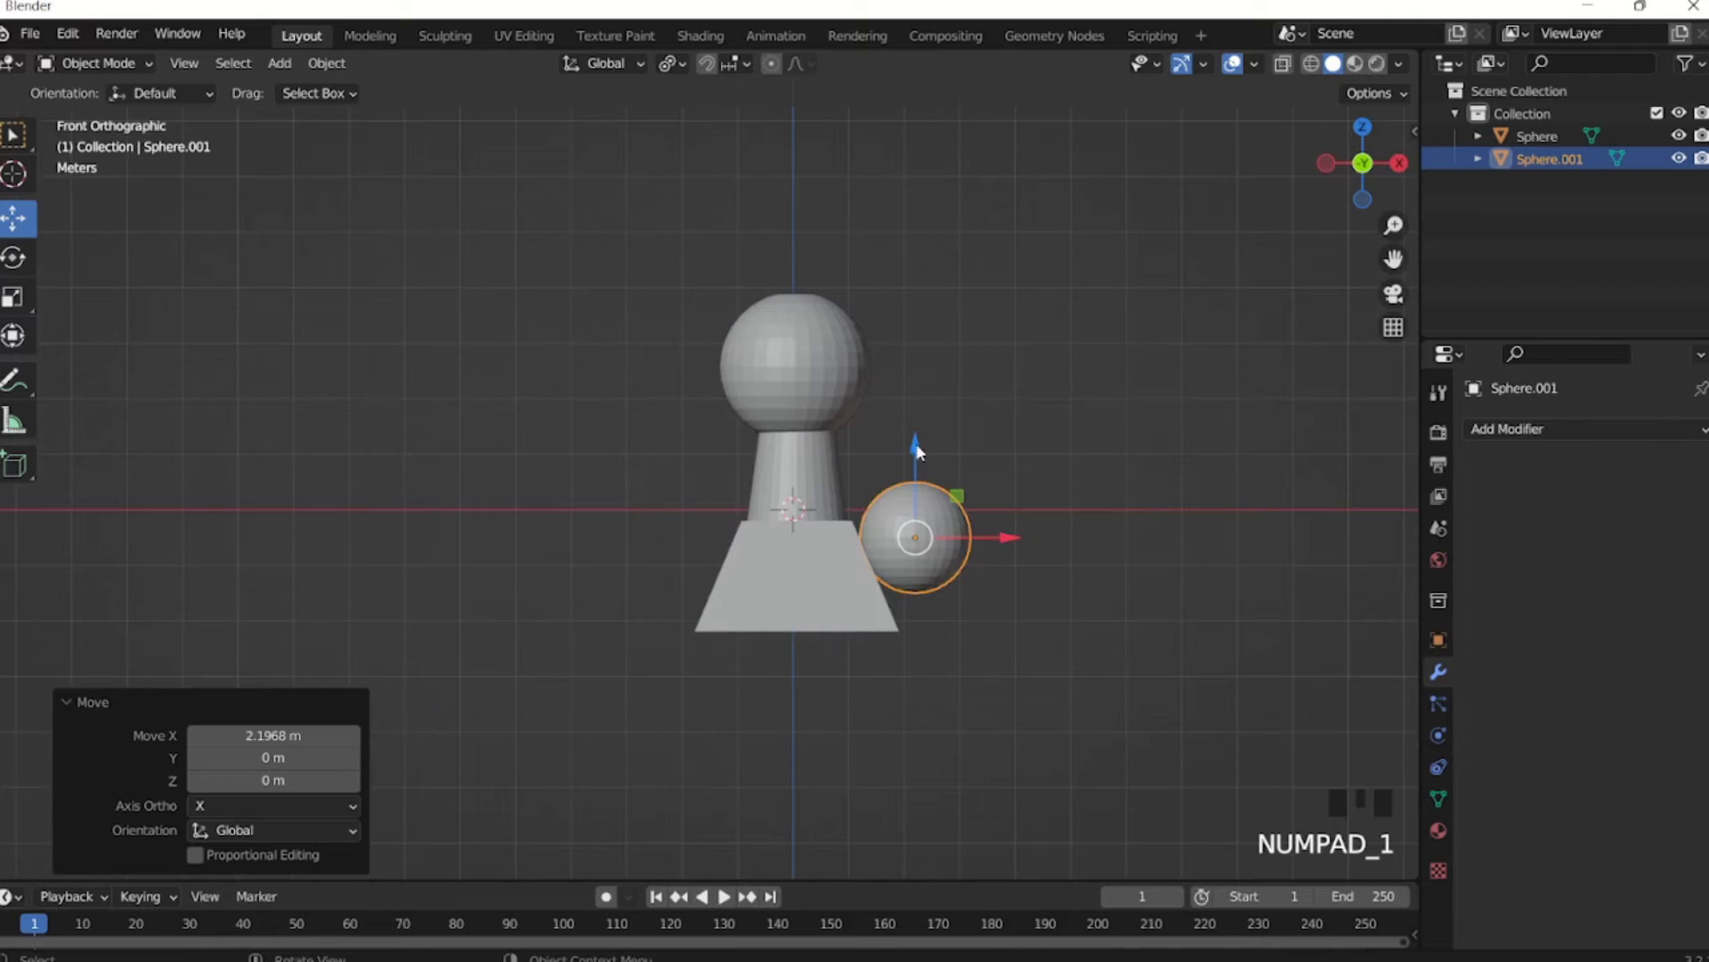
key("s")
left_click(967, 504)
left_click_drag(915, 481, 915, 518)
left_click_drag(997, 572, 975, 574)
middle_click_drag(1027, 522, 1137, 527)
Add a Boolean modifier set to Intersect to the small sphere, with the pawn figure as its object.
left_click(1488, 426)
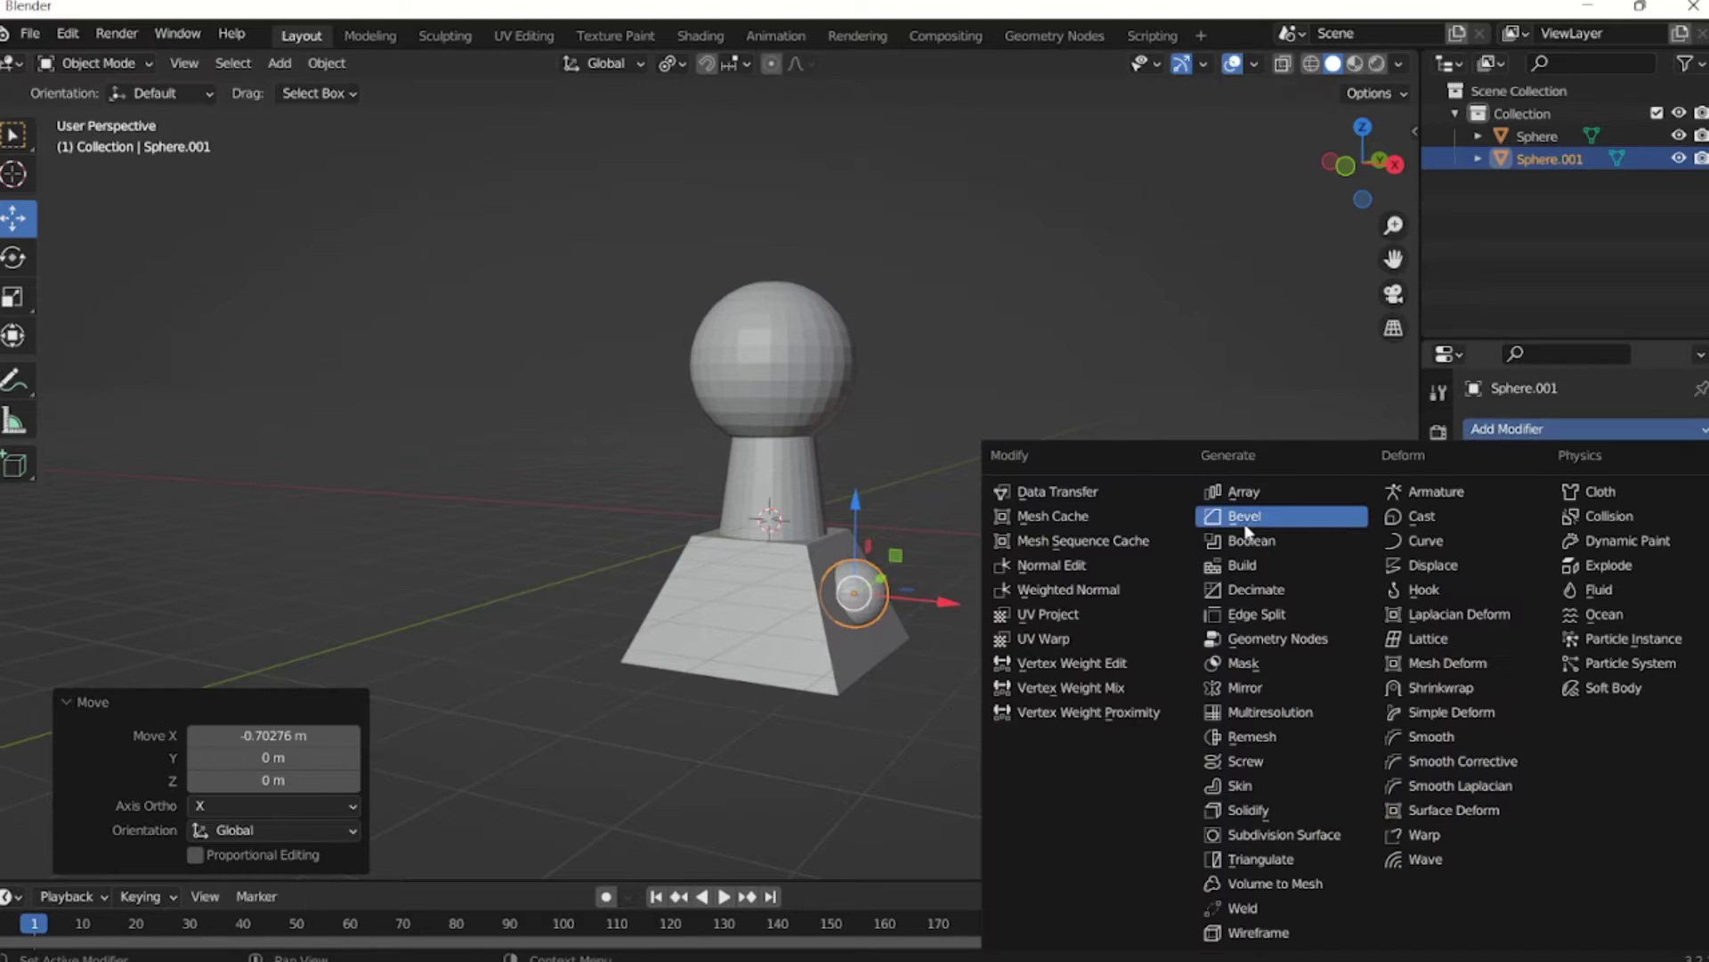
left_click(1259, 541)
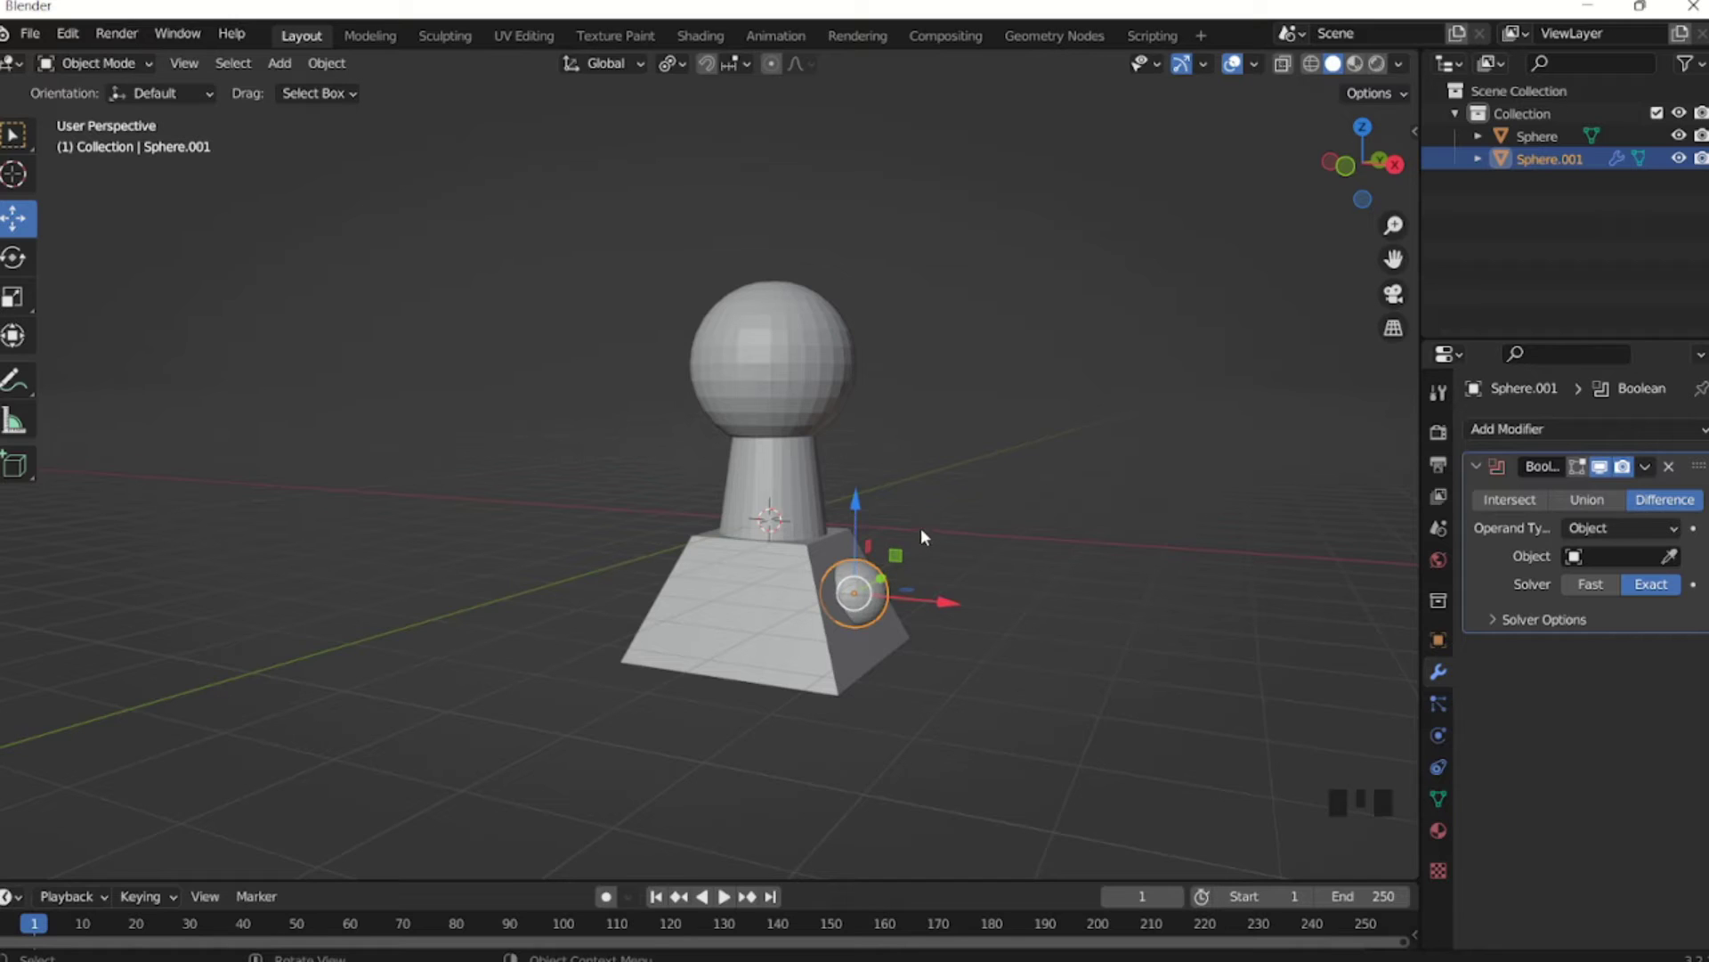
middle_click_drag(921, 529, 814, 532)
scroll(933, 531, "up", 2)
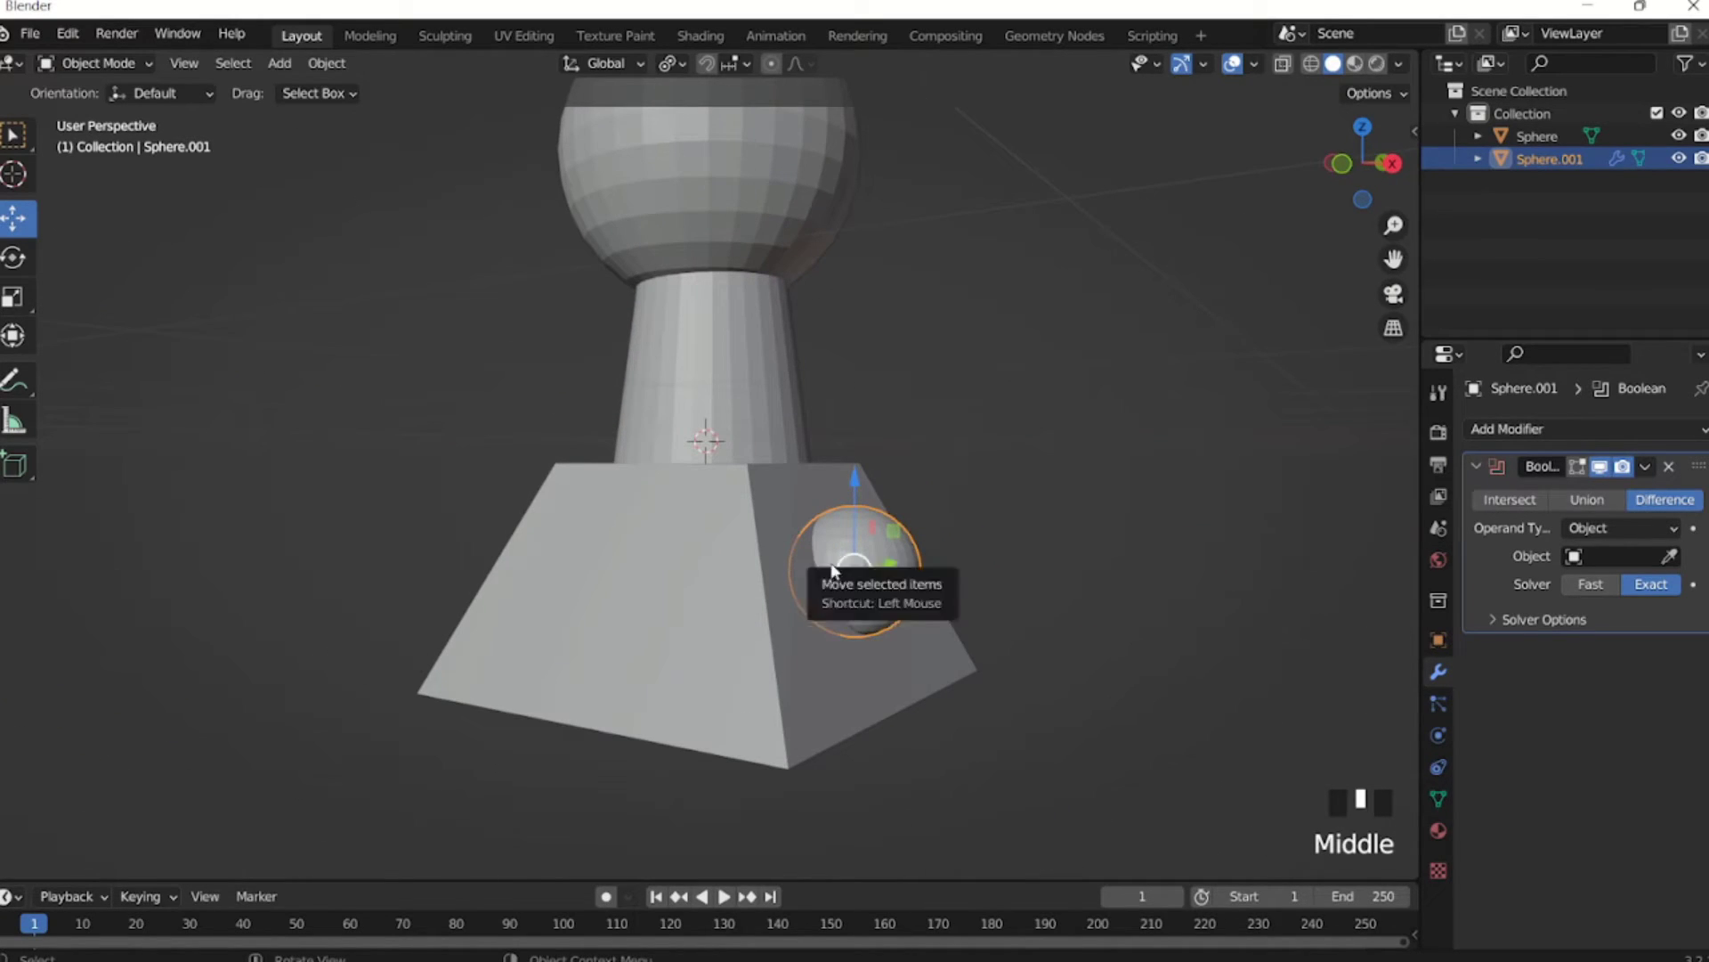
left_click(1509, 500)
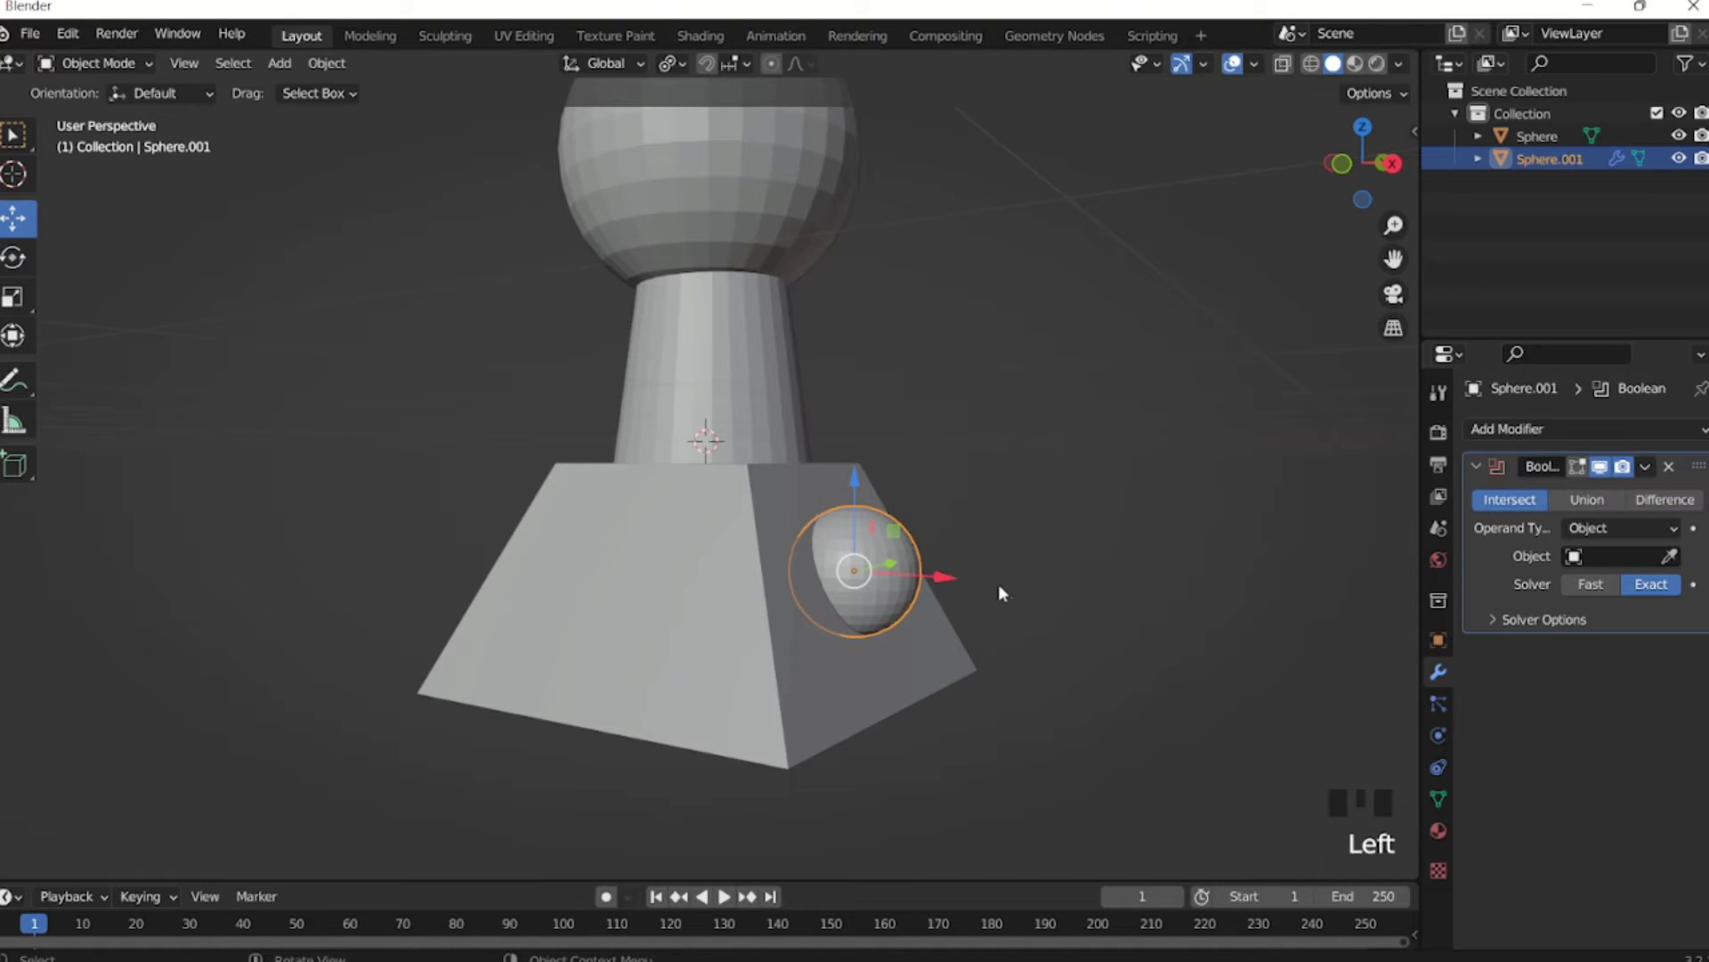
middle_click_drag(806, 546, 1023, 508)
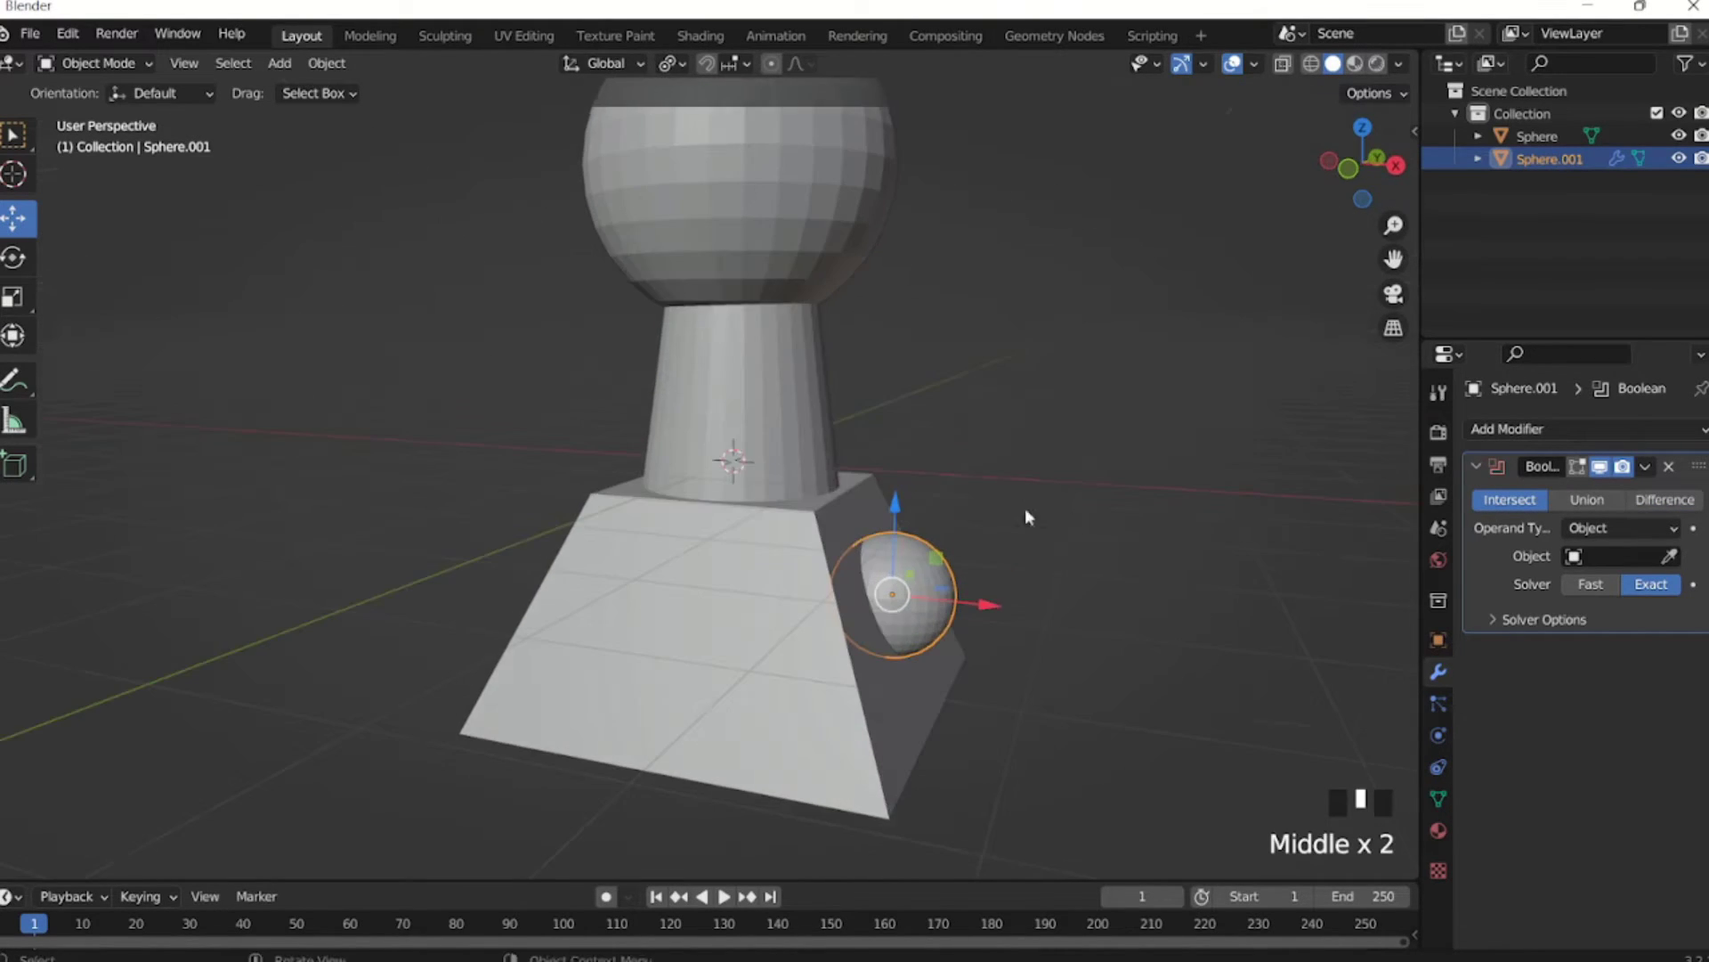
left_click(1670, 557)
left_click(715, 693)
middle_click_drag(894, 715, 857, 628)
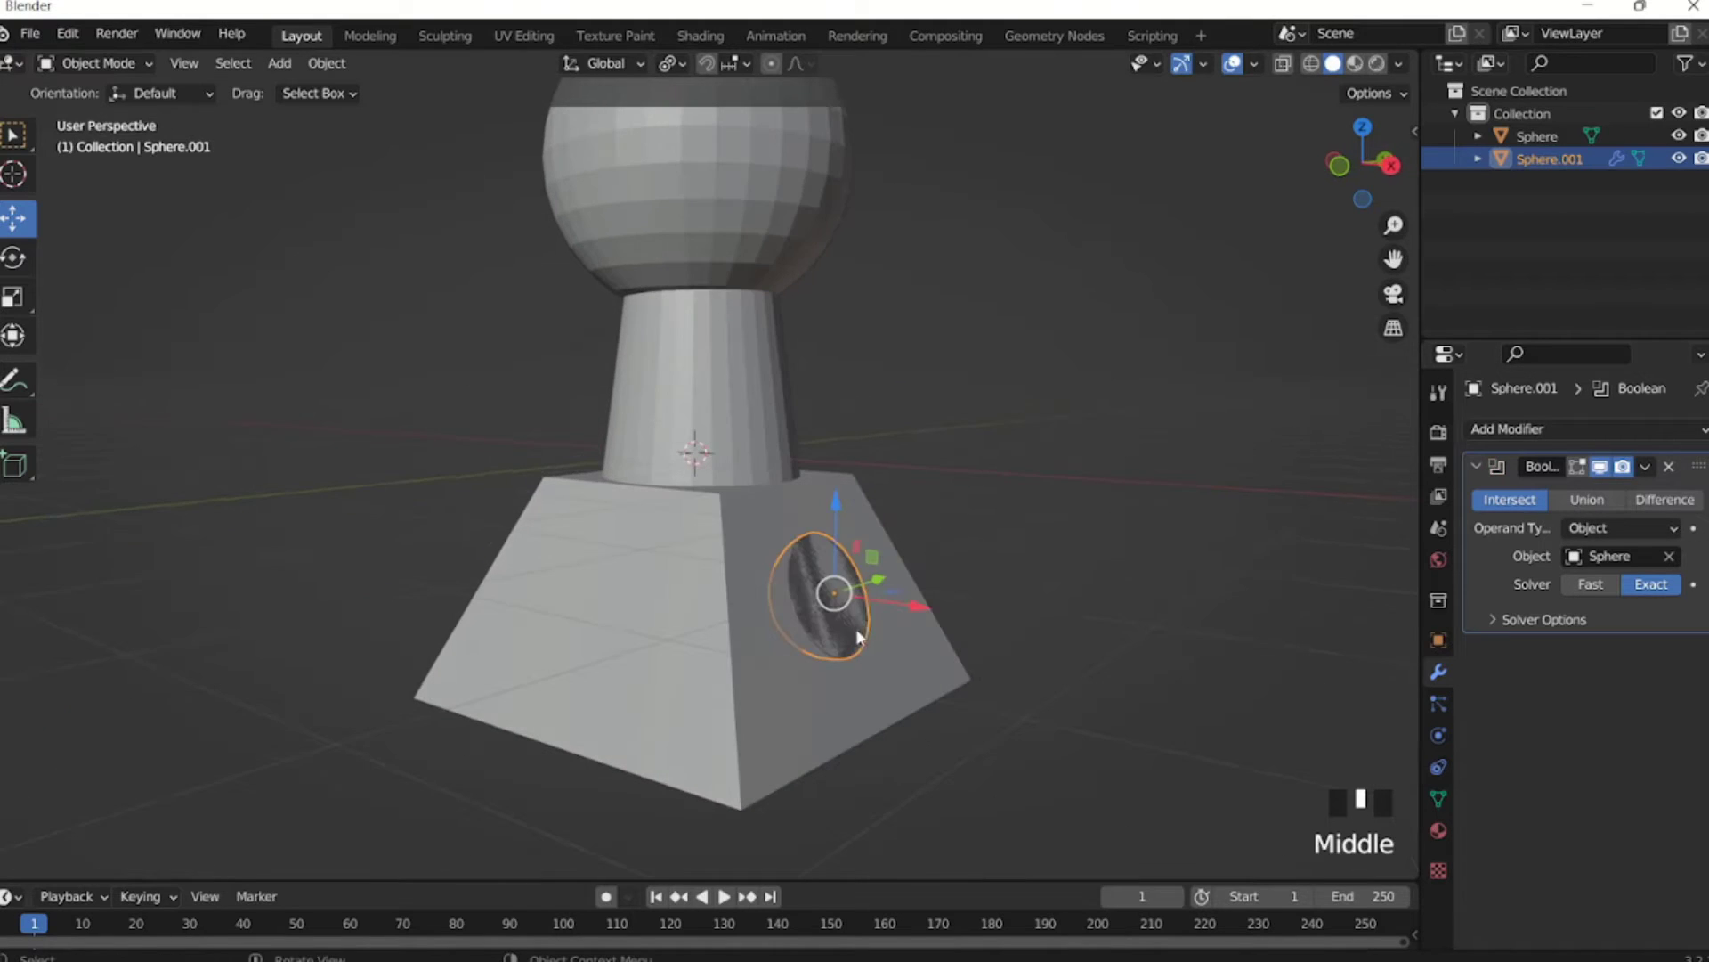
Apply the small sphere's Boolean intersection.
left_click(1644, 467)
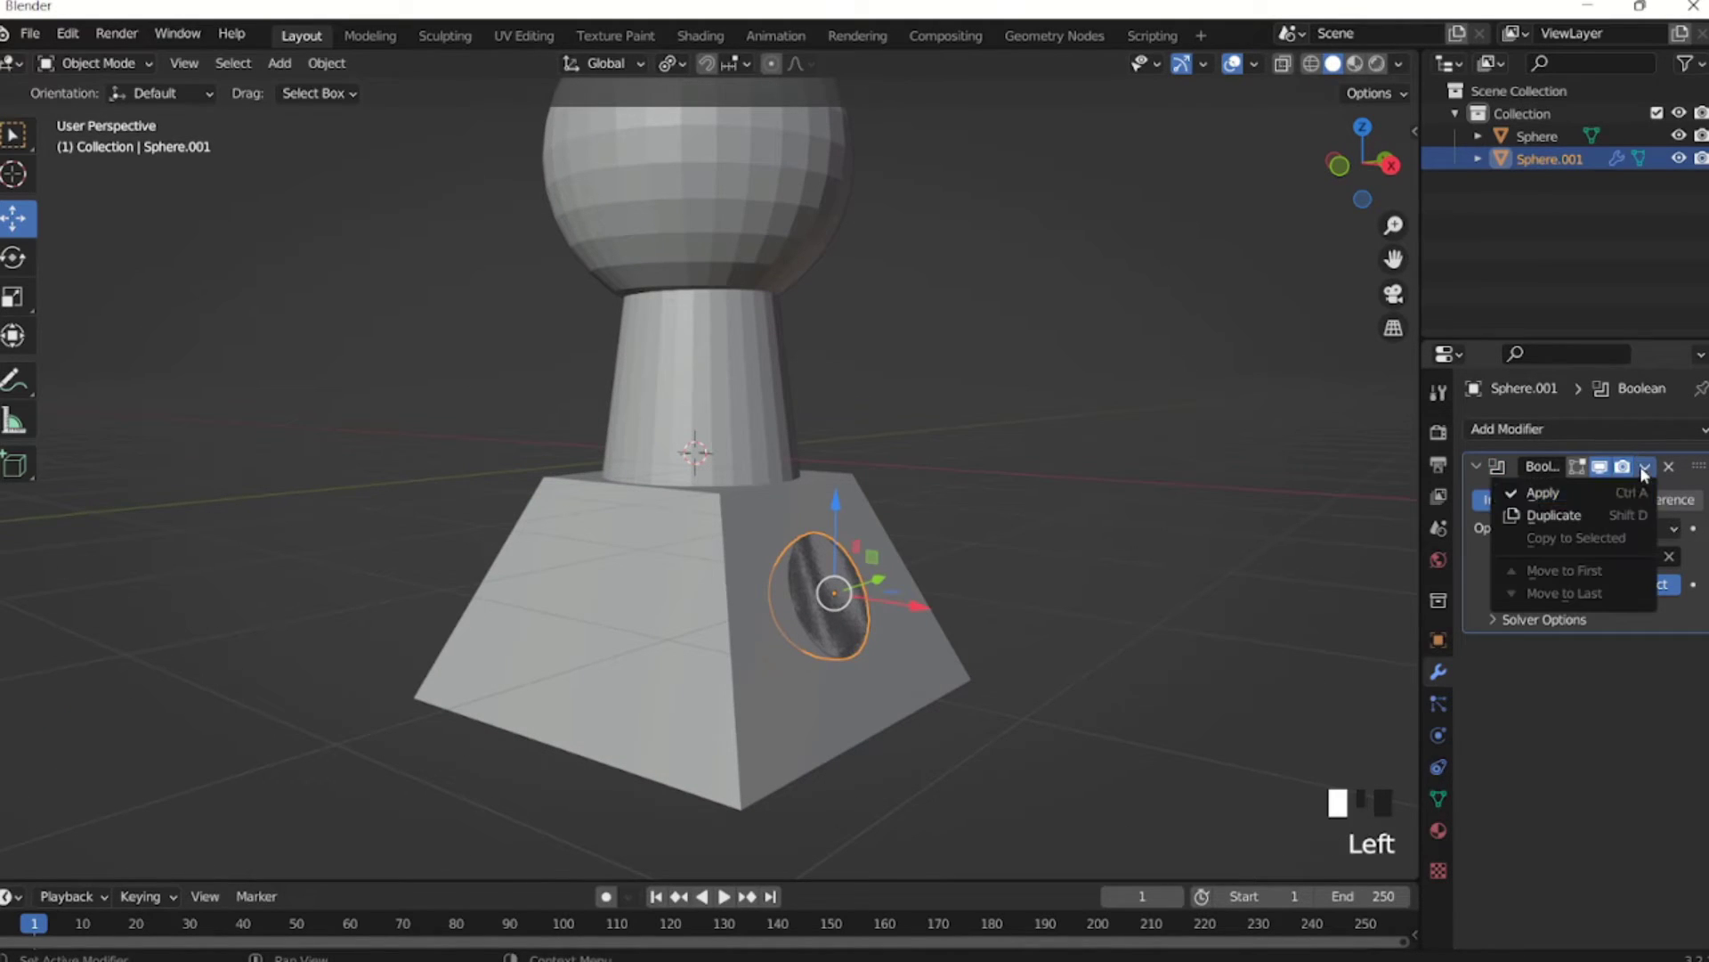
left_click(1607, 490)
middle_click_drag(786, 509, 972, 577)
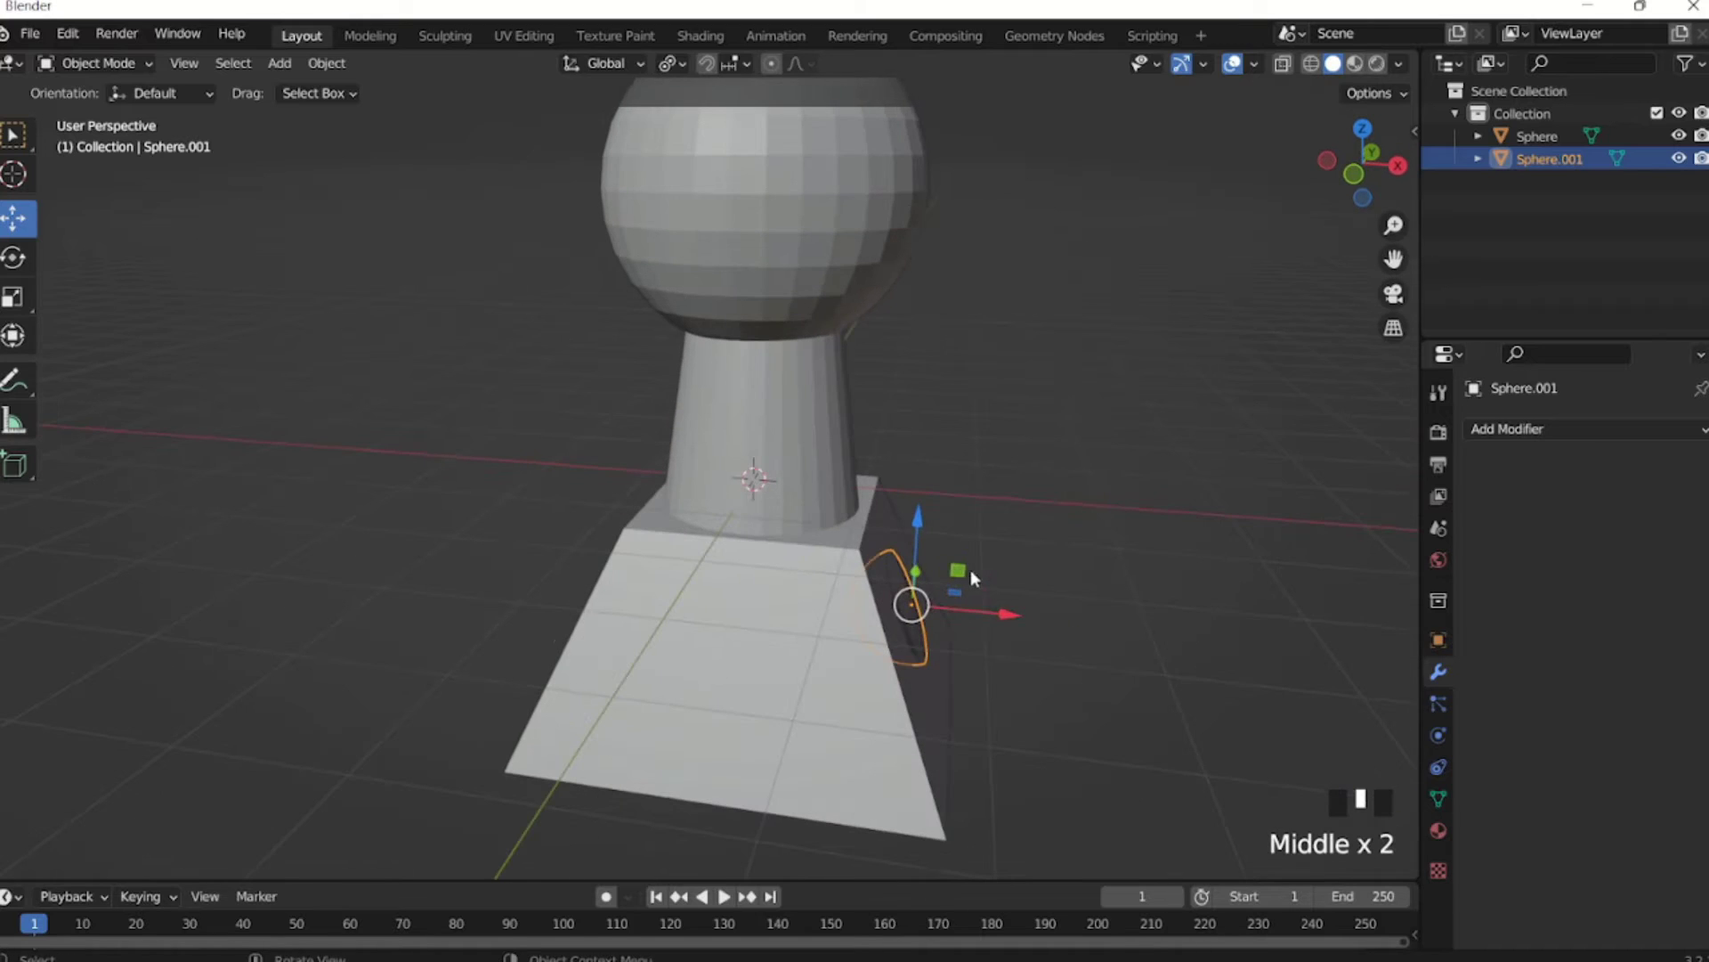
Try moving the intersected sphere piece out of the base along X to view its shape, and undo the move.
left_click_drag(1001, 615, 1130, 613)
middle_click_drag(1130, 613, 1136, 541)
left_click_drag(1136, 541, 1093, 578)
key("ctrl+z")
key("ctrl+z")
key("ctrl+z")
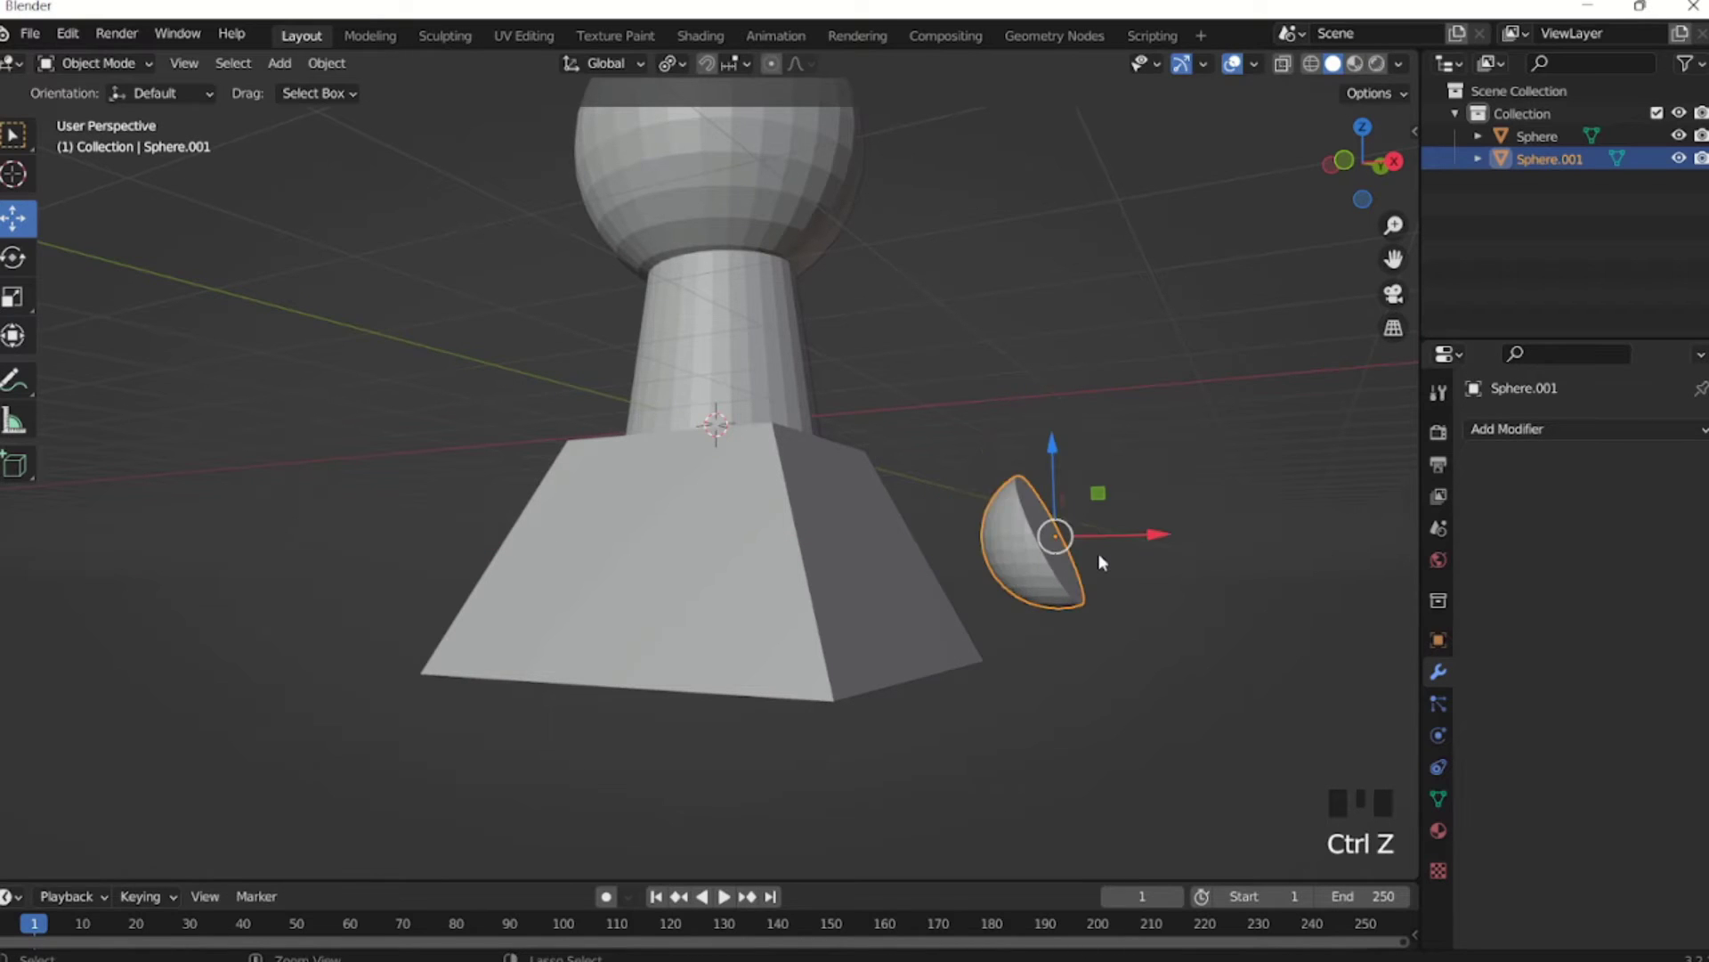
Move the intersected sphere piece about 0.82 m along X, out of the base's sloped side.
middle_click_drag(1000, 534, 1030, 594)
left_click_drag(1027, 590, 1166, 570)
middle_click_drag(1166, 570, 1056, 562)
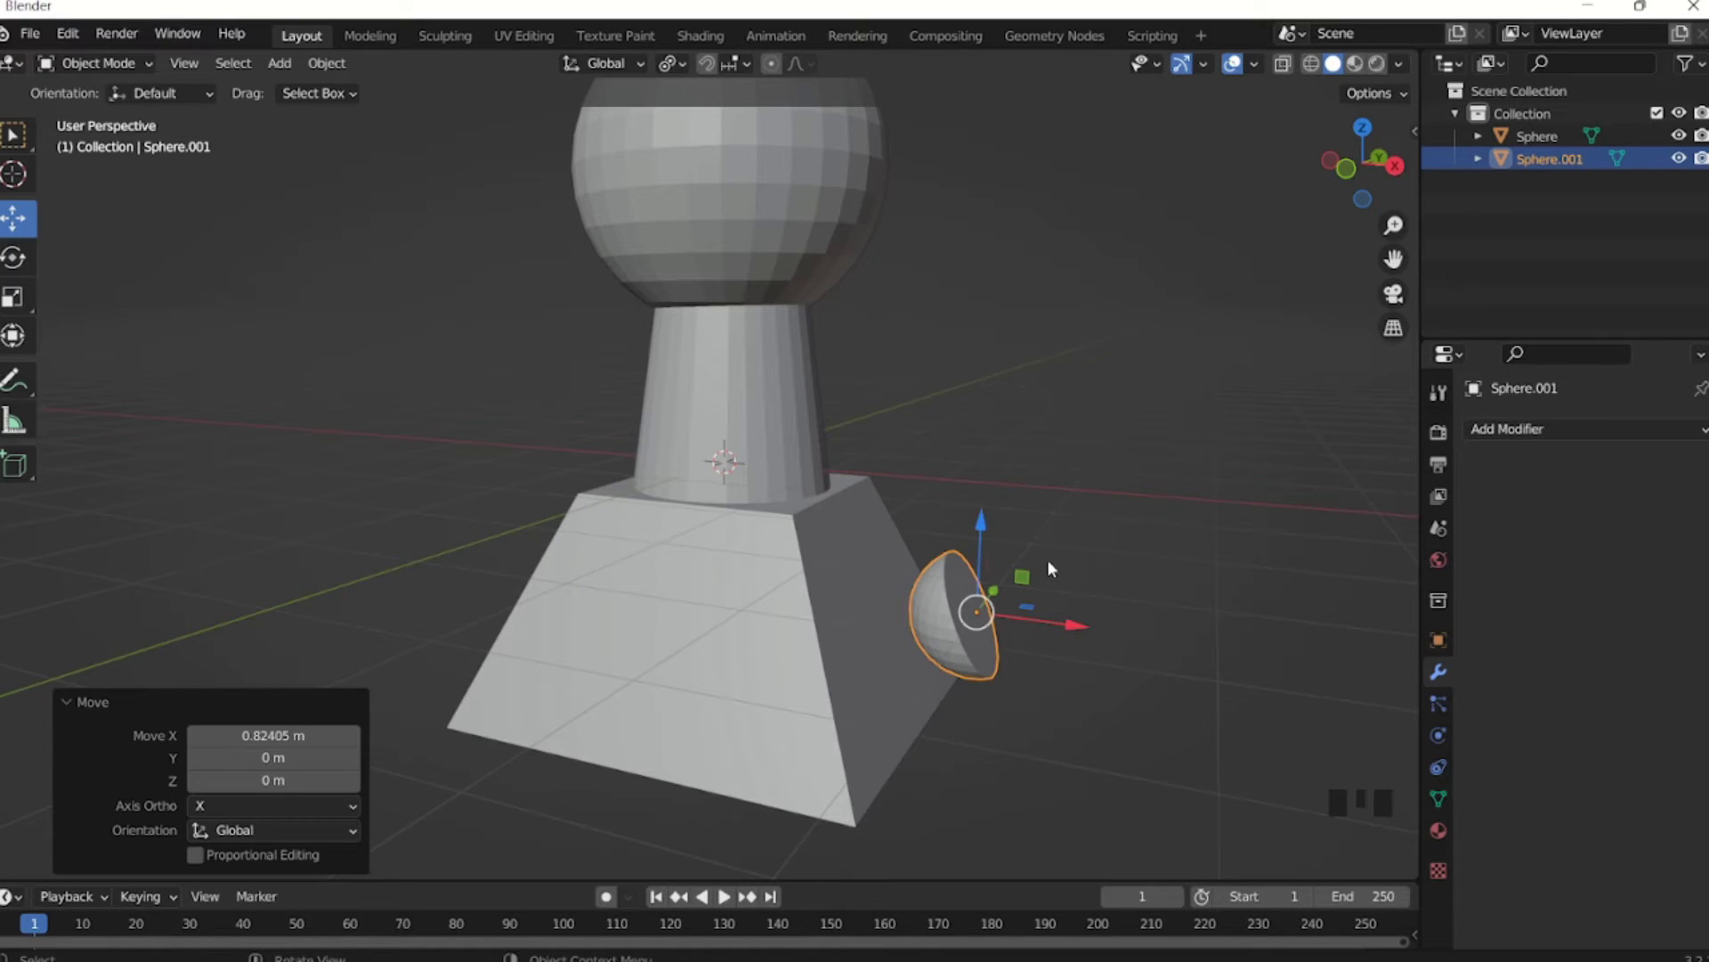
Delete the intersected sphere piece beside the base and select the remaining pawn figure.
key("Delete")
left_click(983, 479)
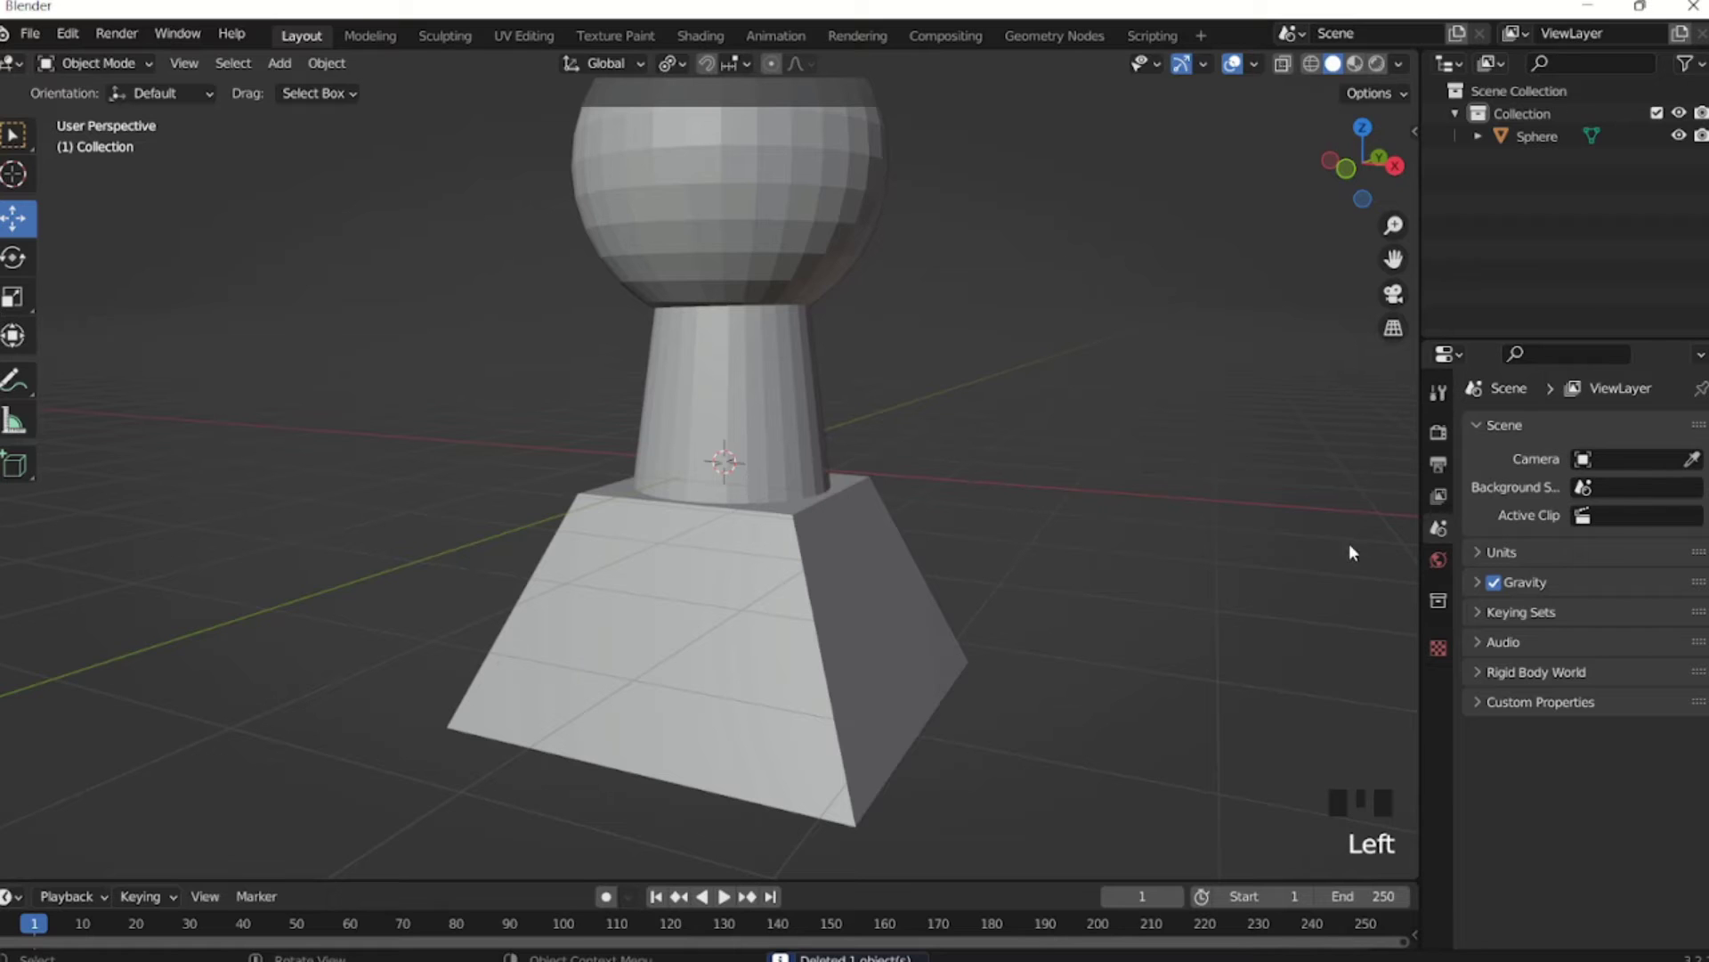
scroll(956, 442, "down", 2)
middle_click_drag(956, 442, 1037, 488)
left_click(919, 500)
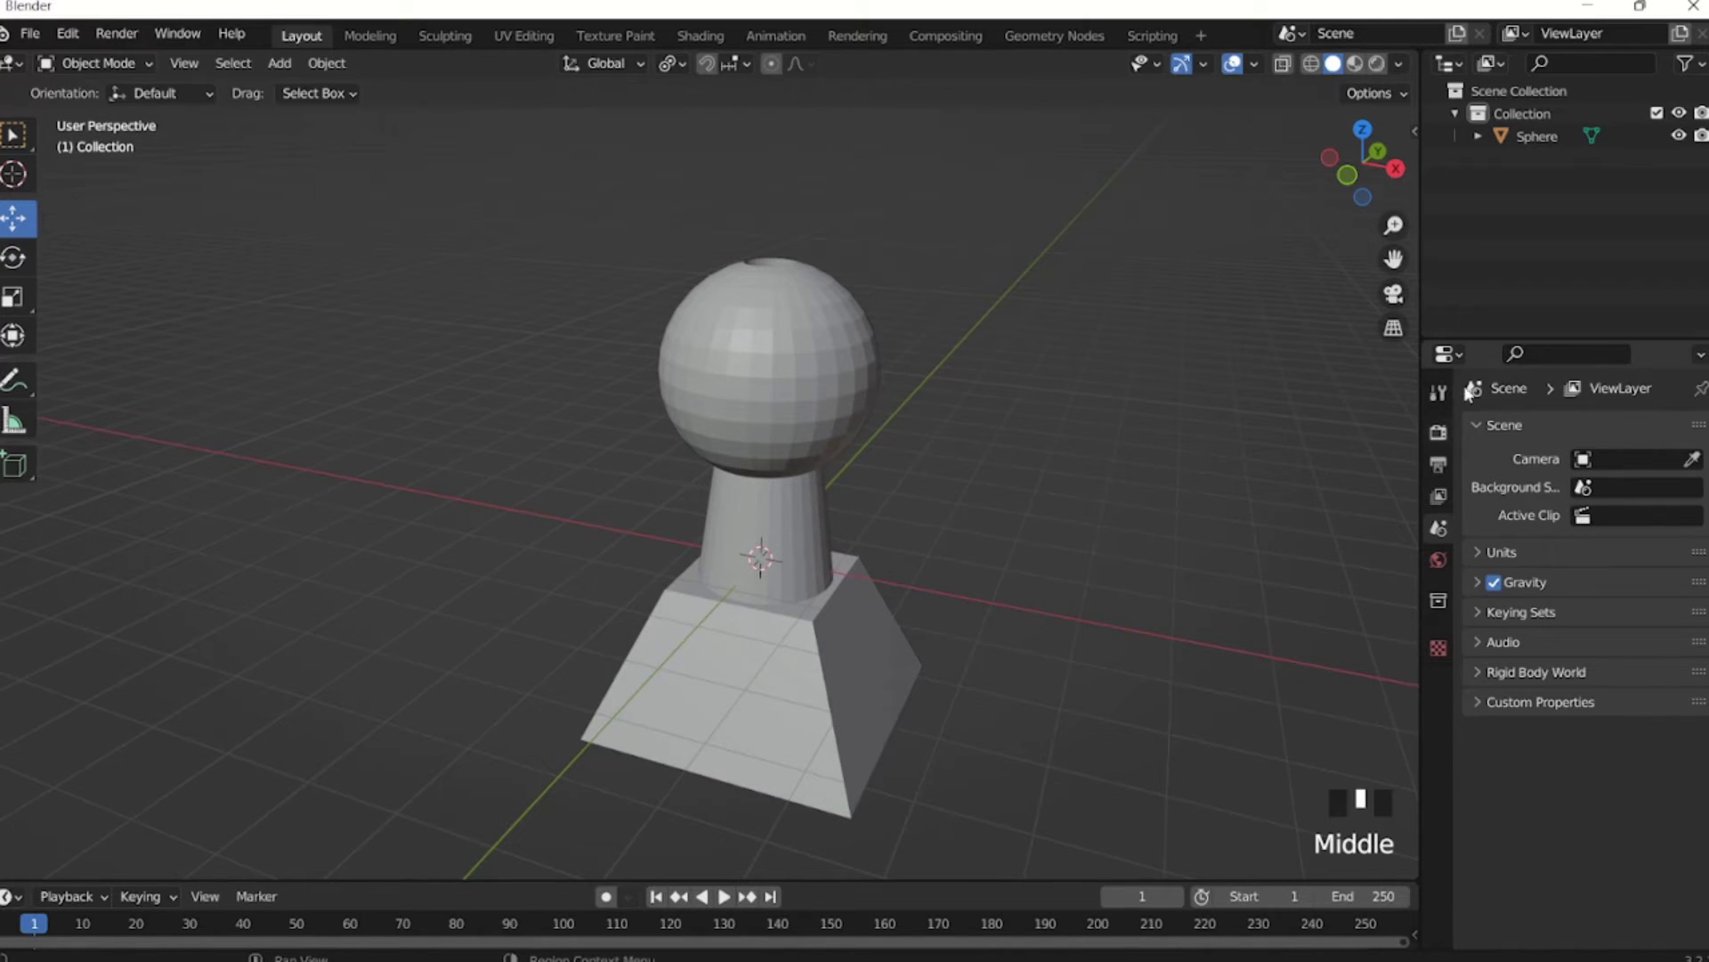
left_click(722, 371)
middle_click_drag(721, 371, 930, 305)
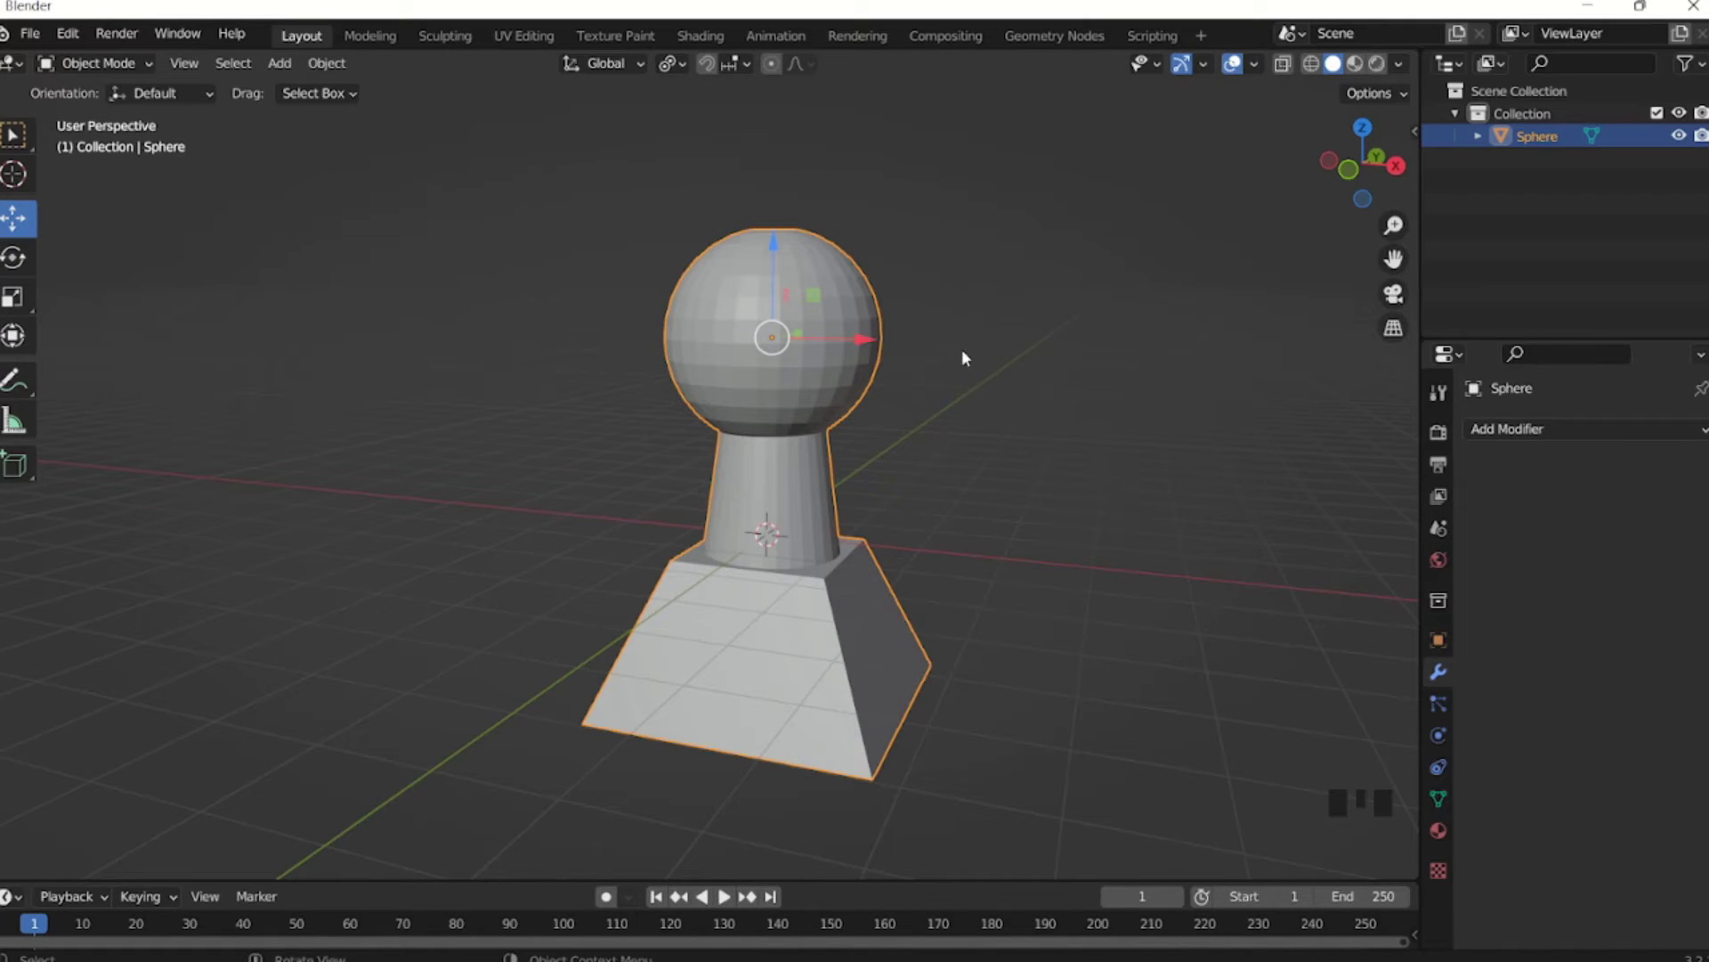
middle_click_drag(932, 390, 946, 411)
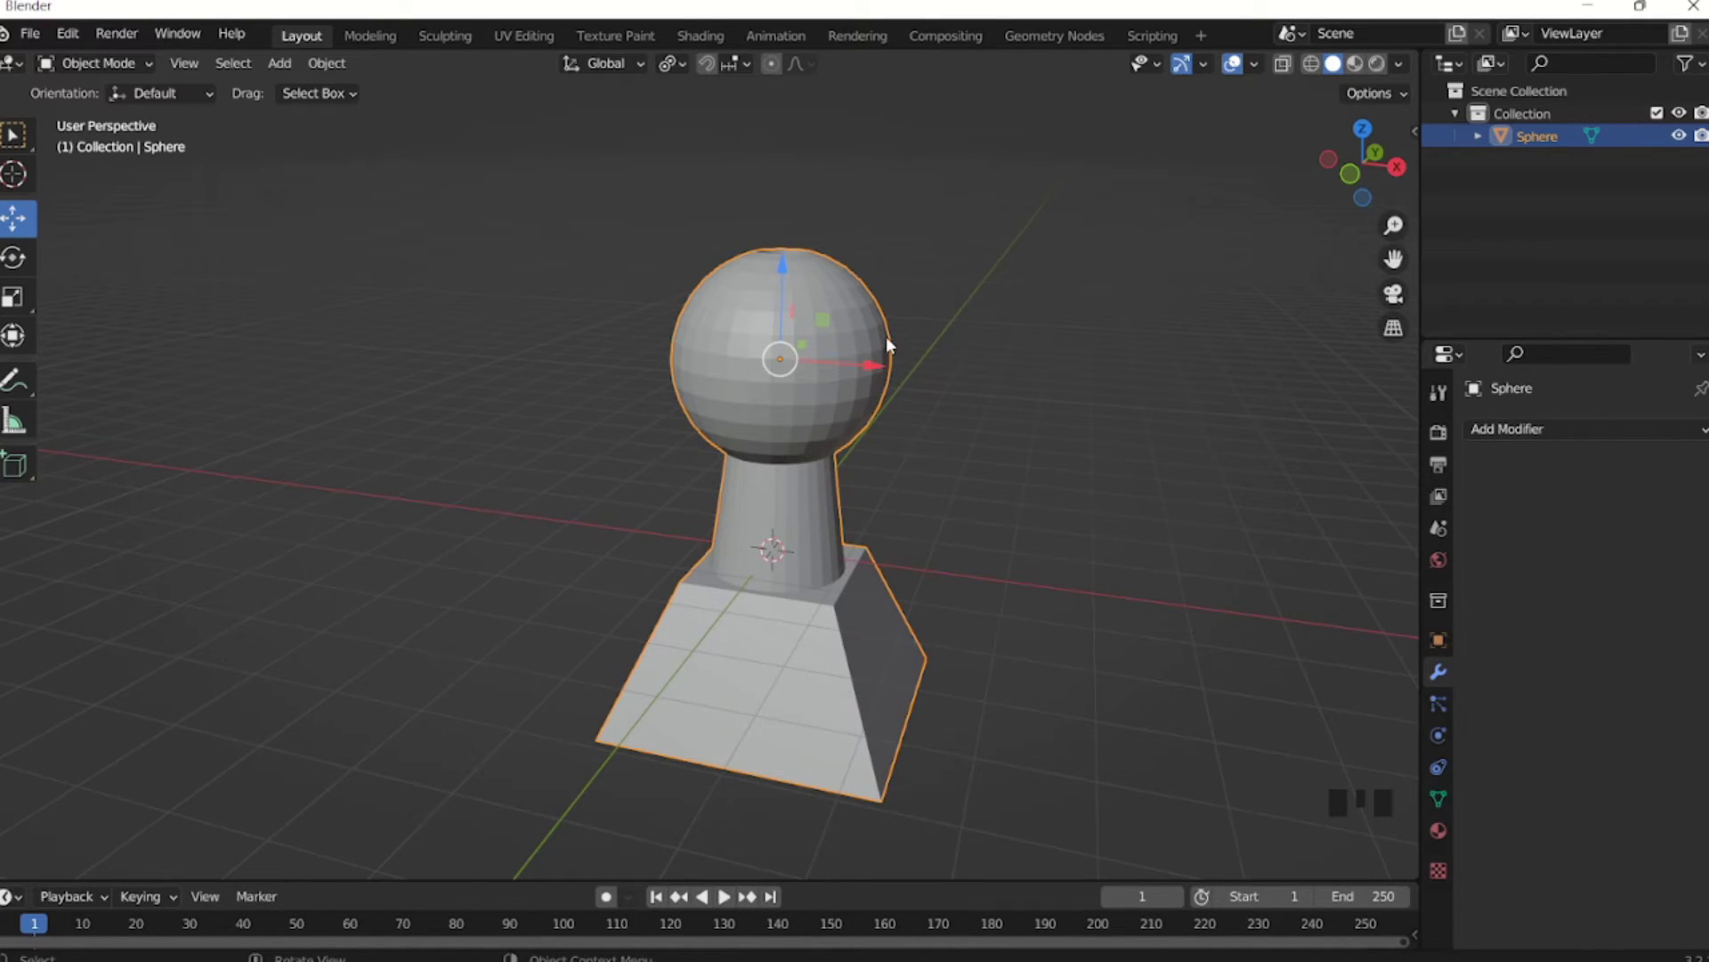
scroll(887, 343, "down", 1)
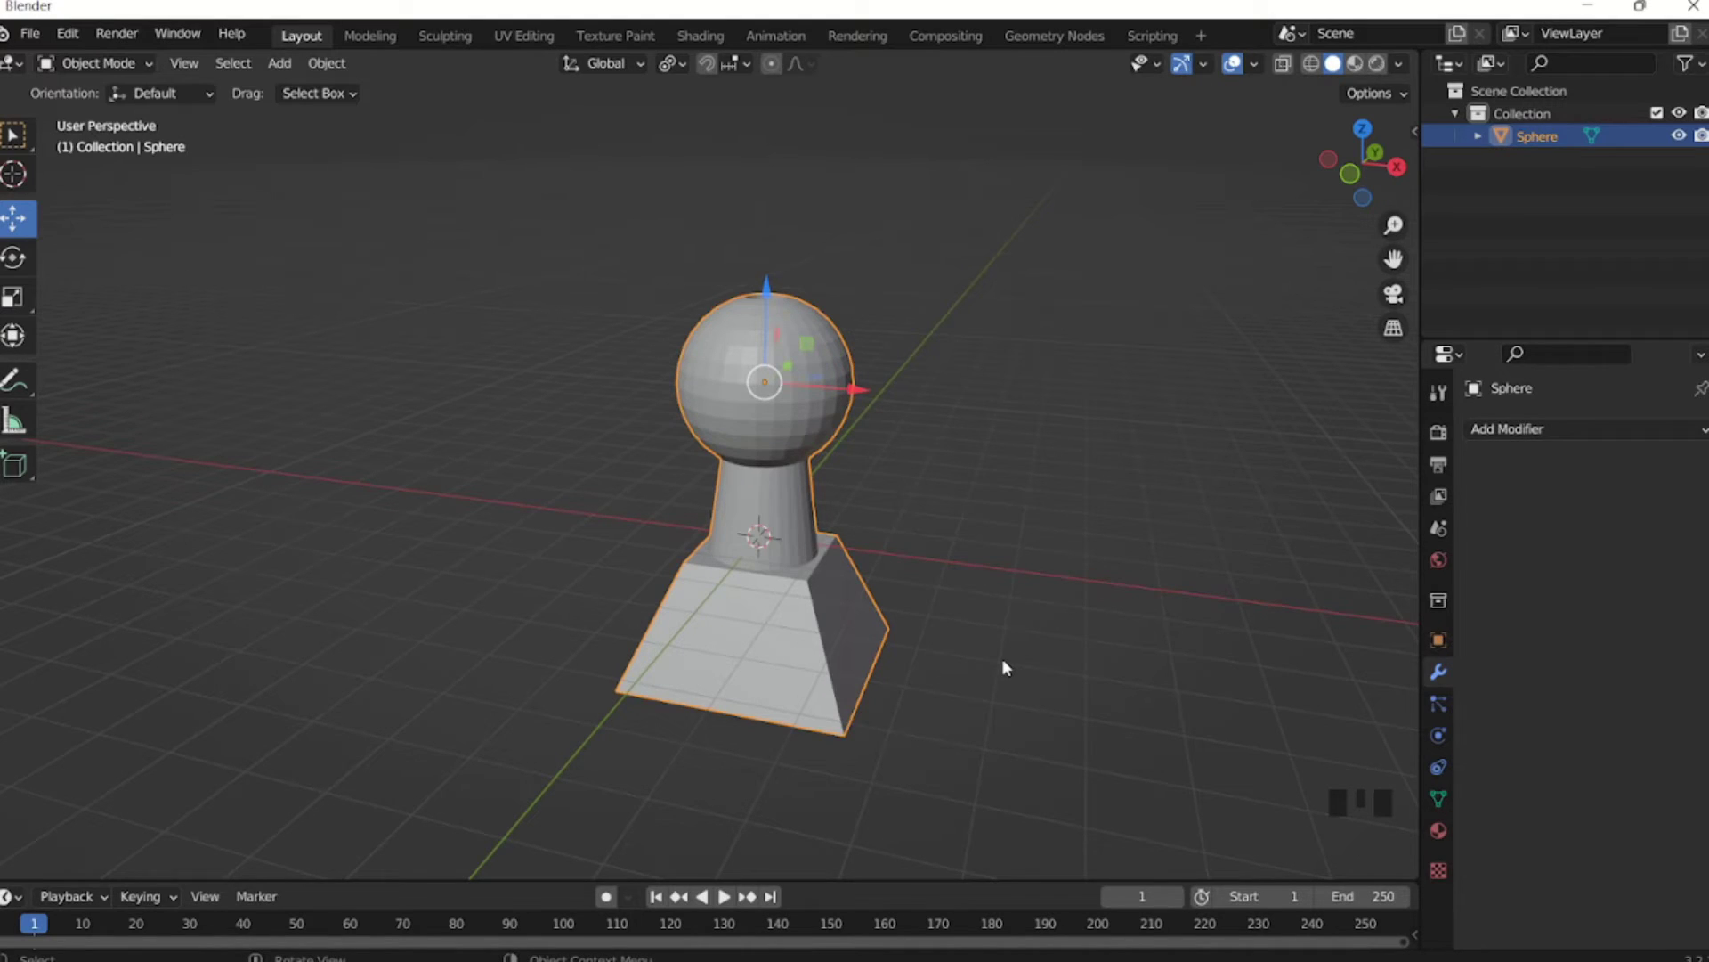
Play the animation briefly, stop it and return the playhead to frame 0.
left_click(723, 895)
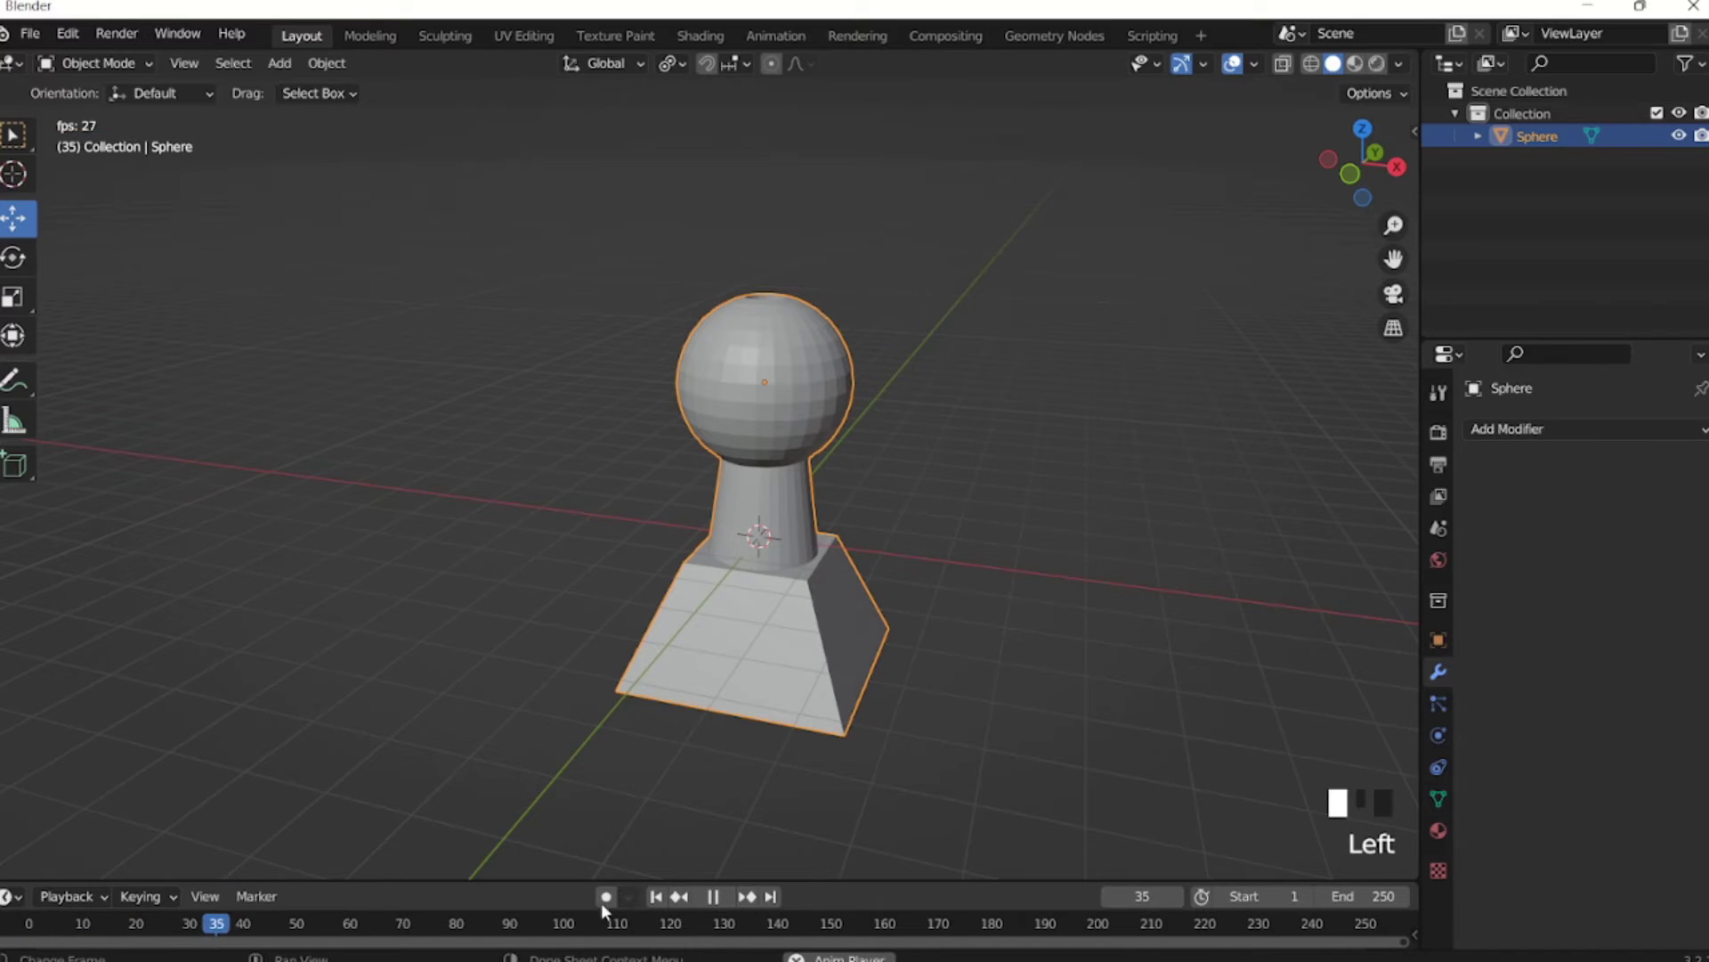
left_click(710, 896)
left_click(211, 924)
left_click_drag(52, 921, 27, 924)
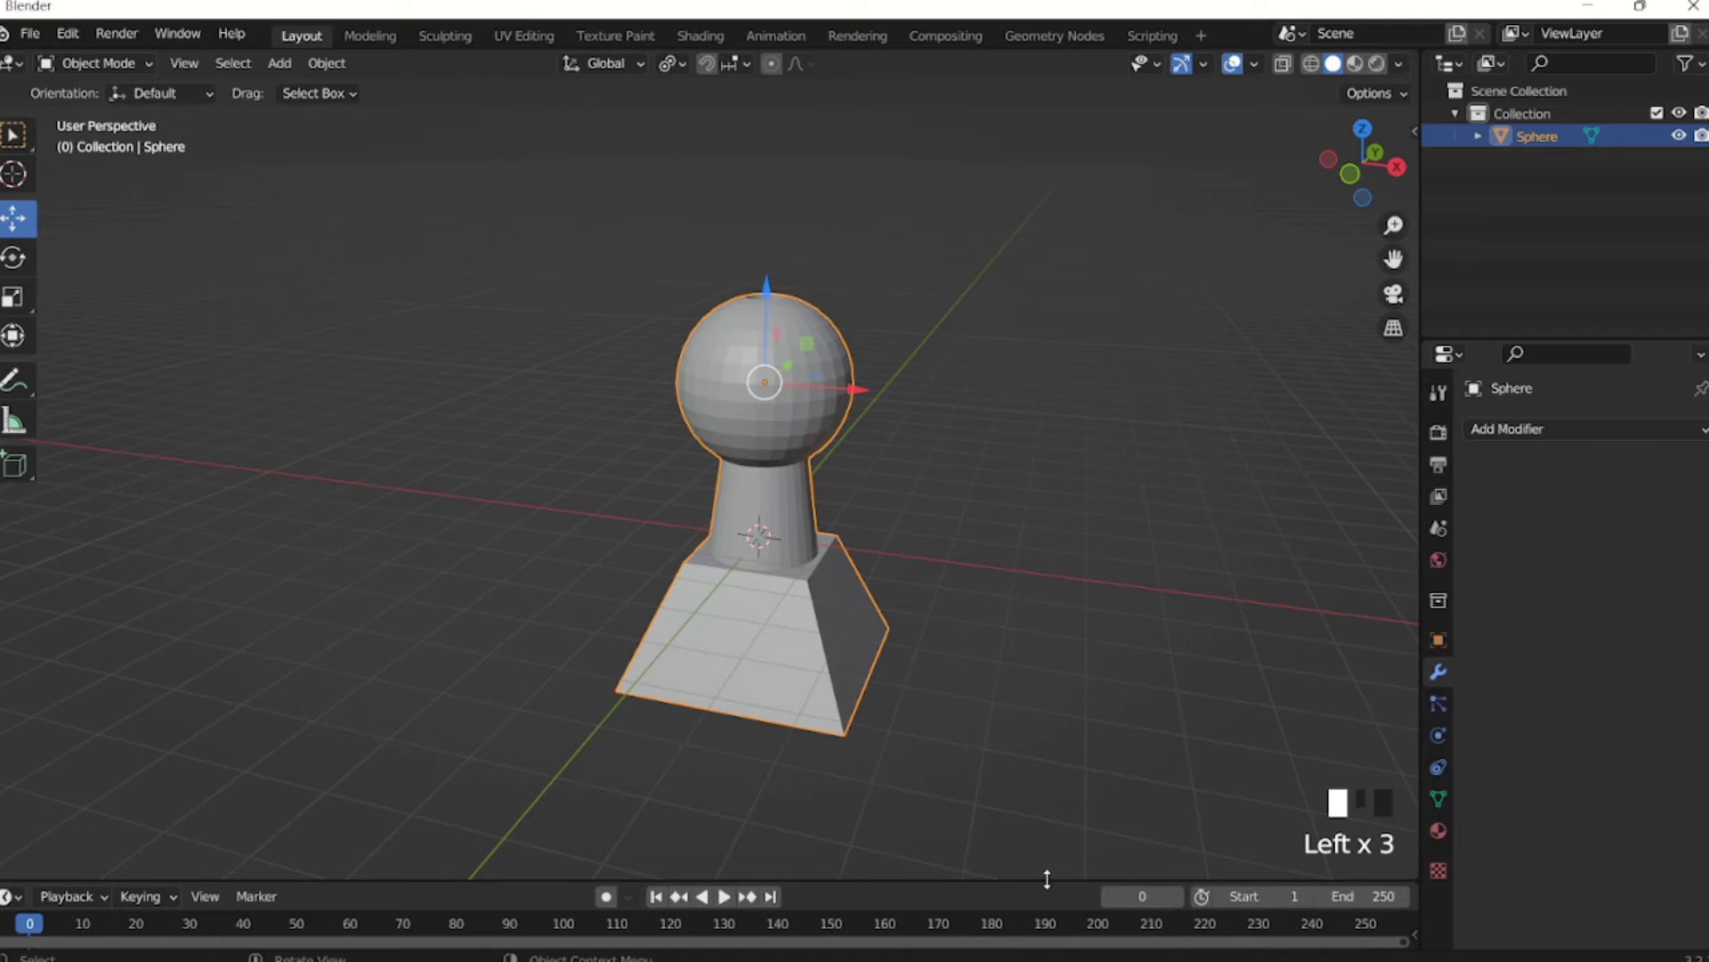
Close the Timeline area to enlarge the 3D viewport, and deselect the pawn figure.
left_click_drag(1059, 883, 1064, 922)
right_click(1013, 934)
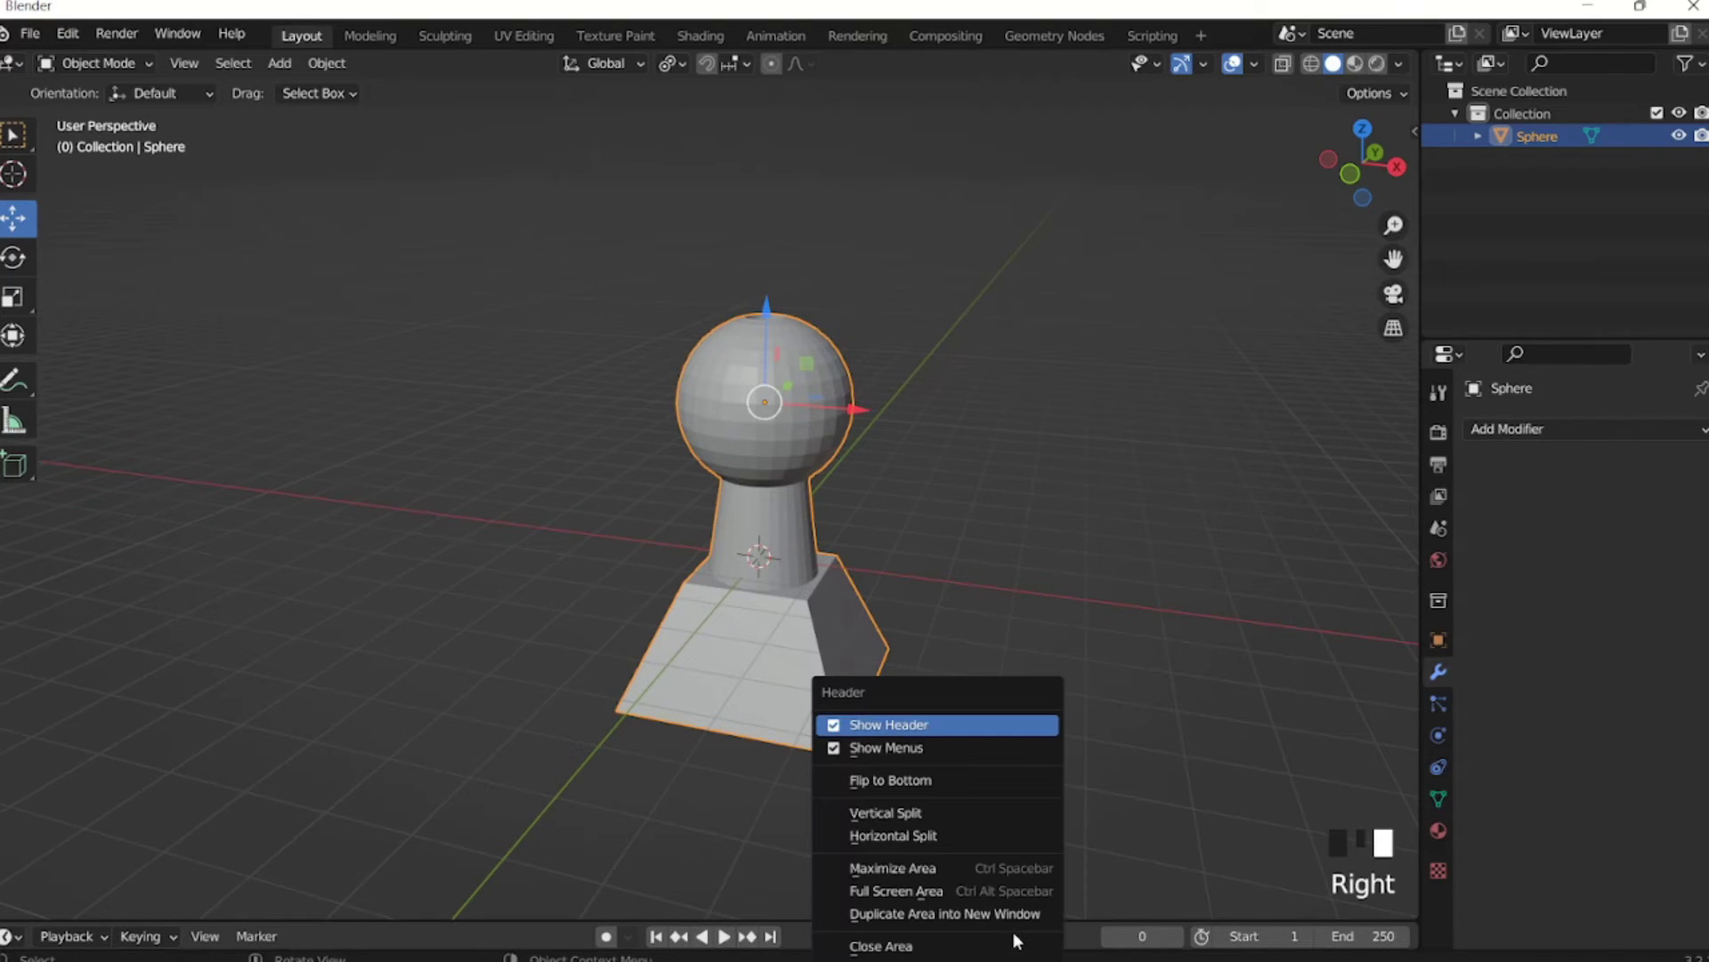
left_click(908, 944)
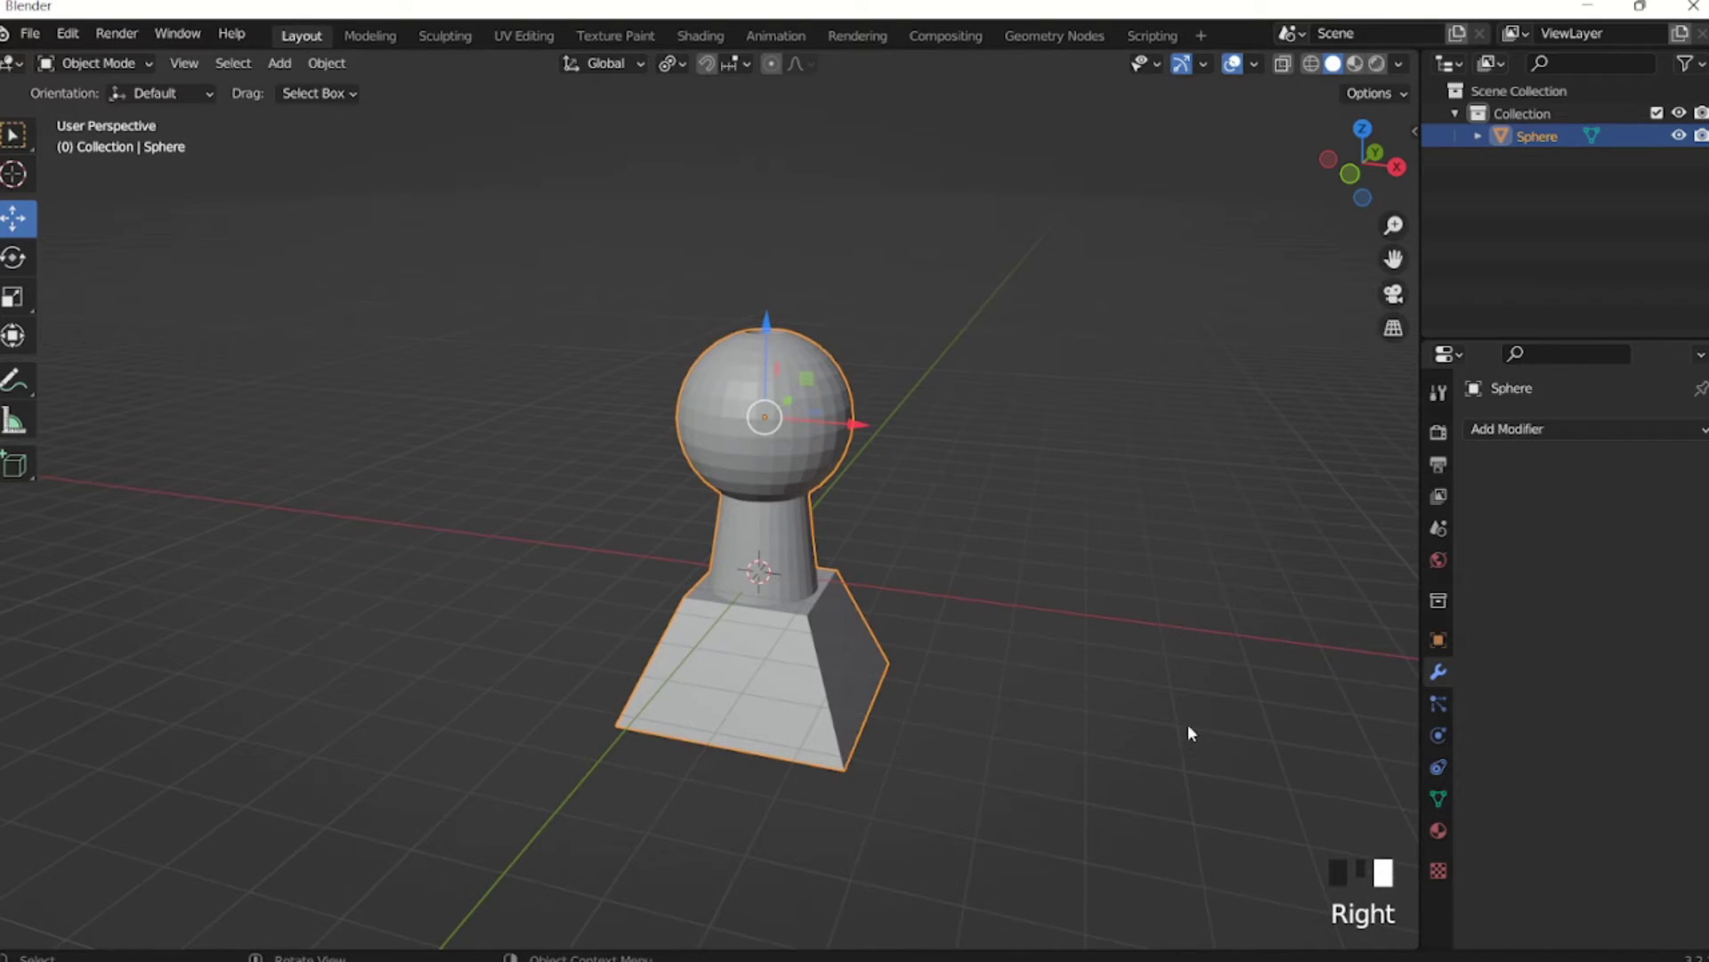
left_click(1078, 677)
middle_click_drag(1038, 671, 1010, 628)
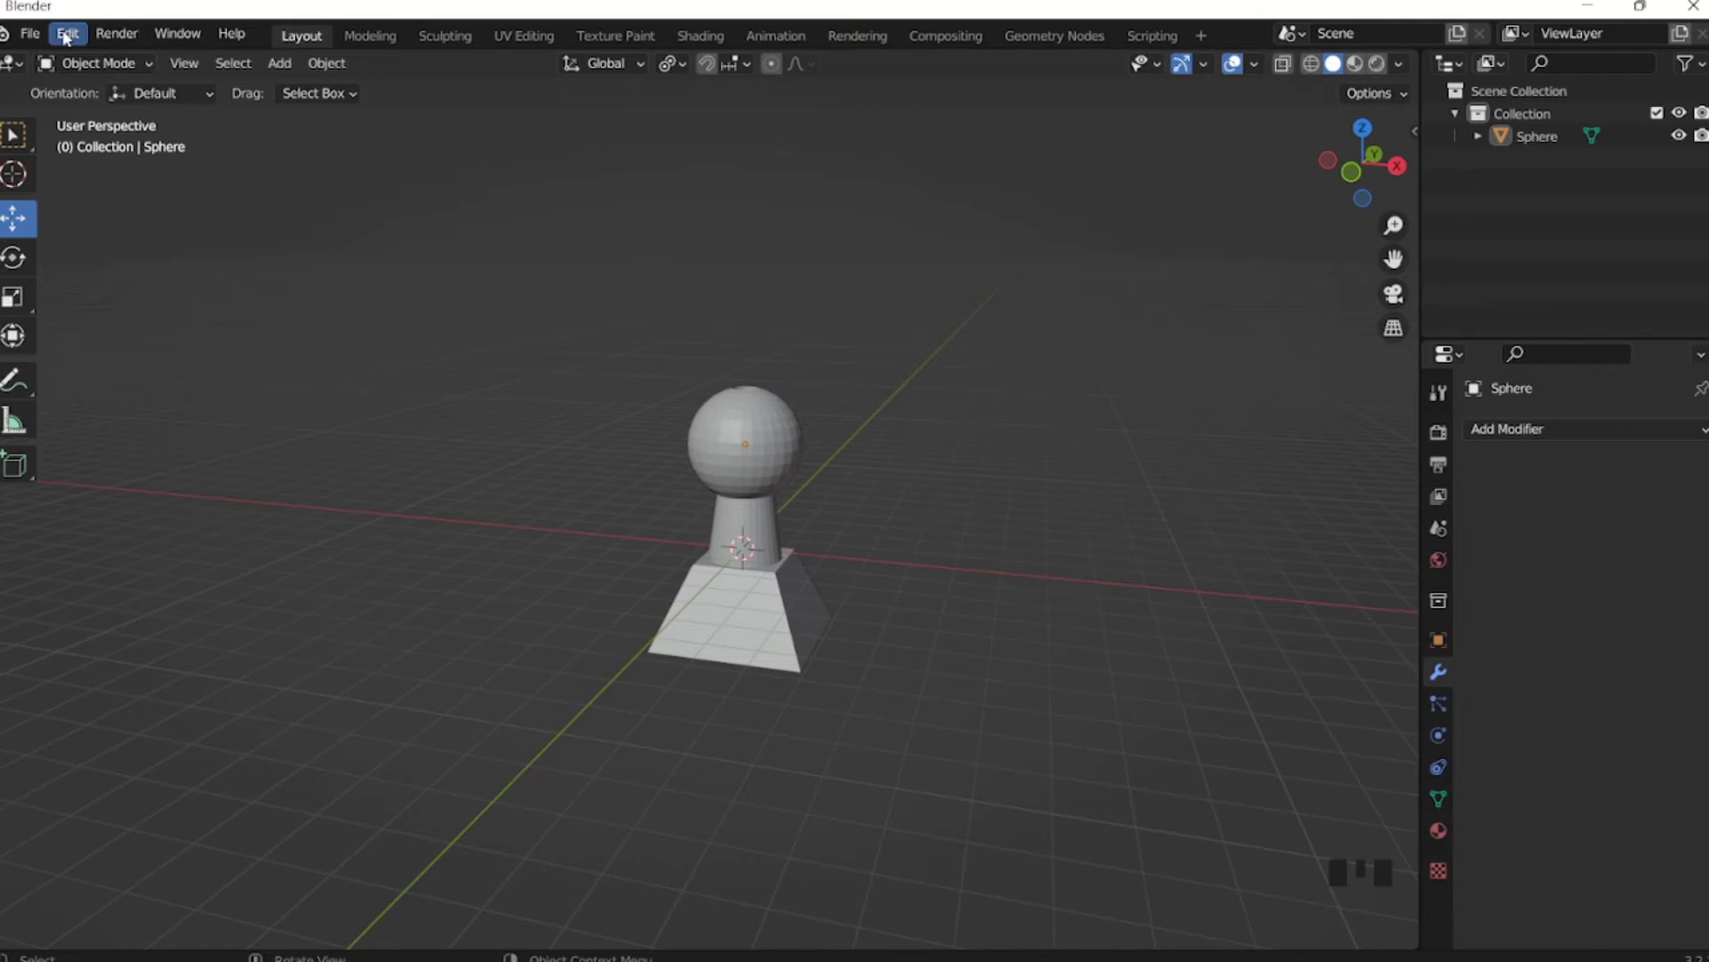
Search the add-ons in the preferences for "bool" and check that Object: Bool Tool is enabled.
left_click(66, 34)
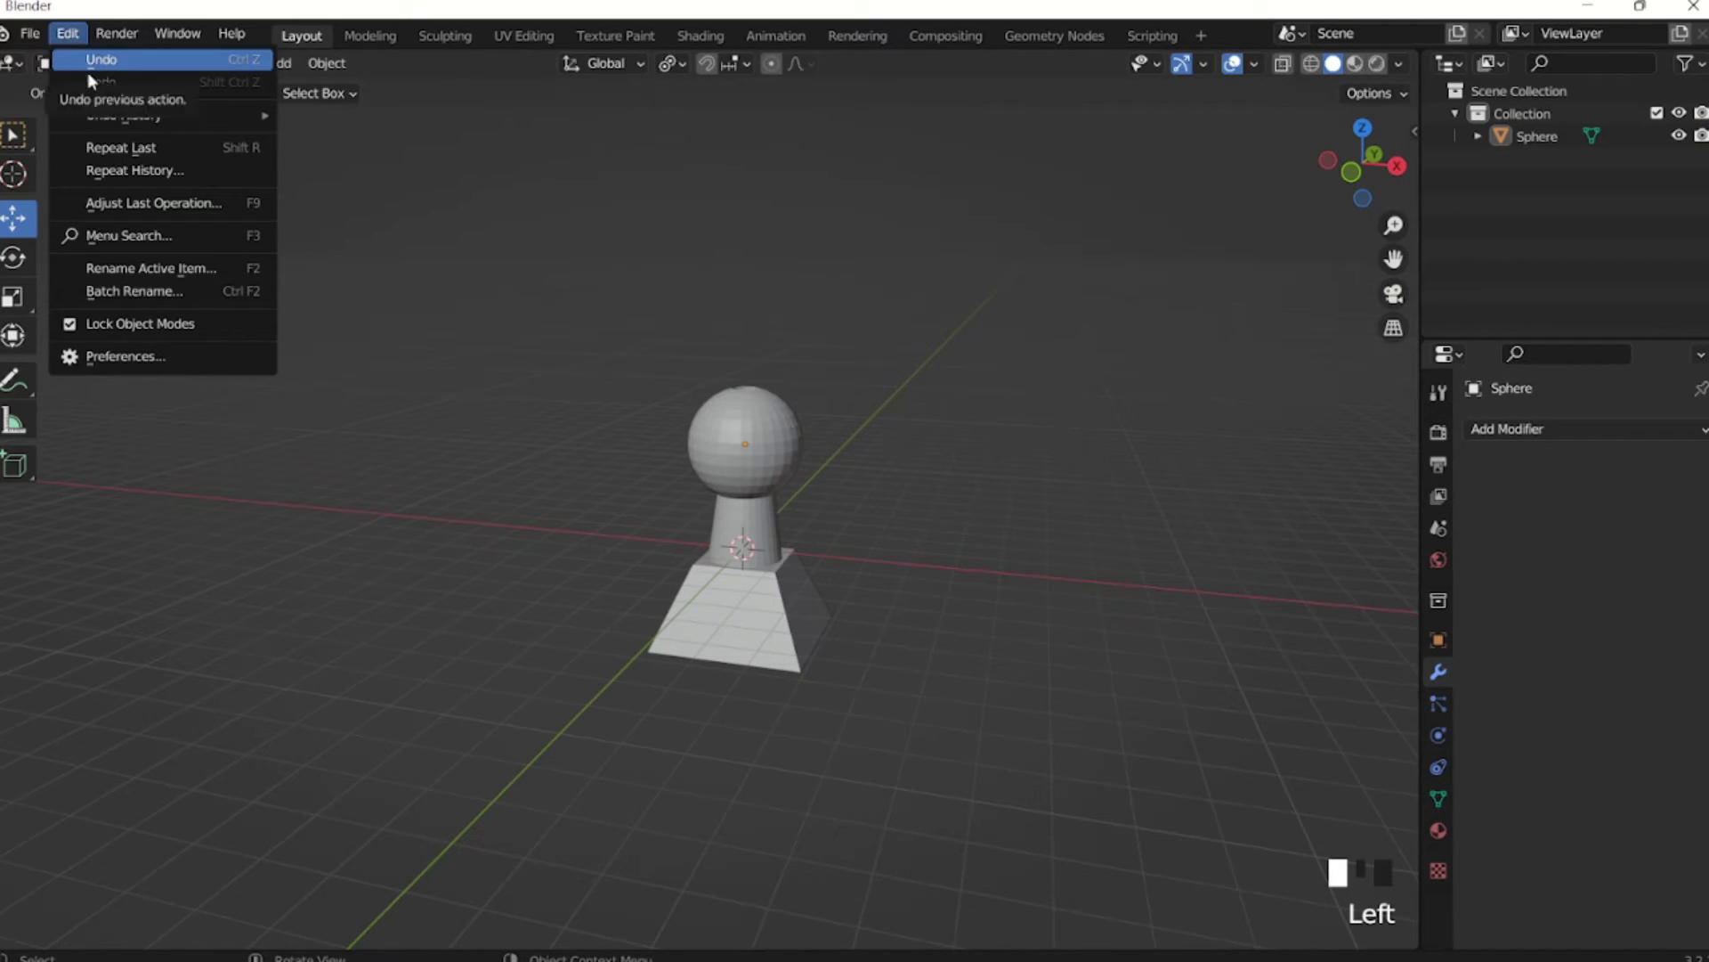
left_click(108, 357)
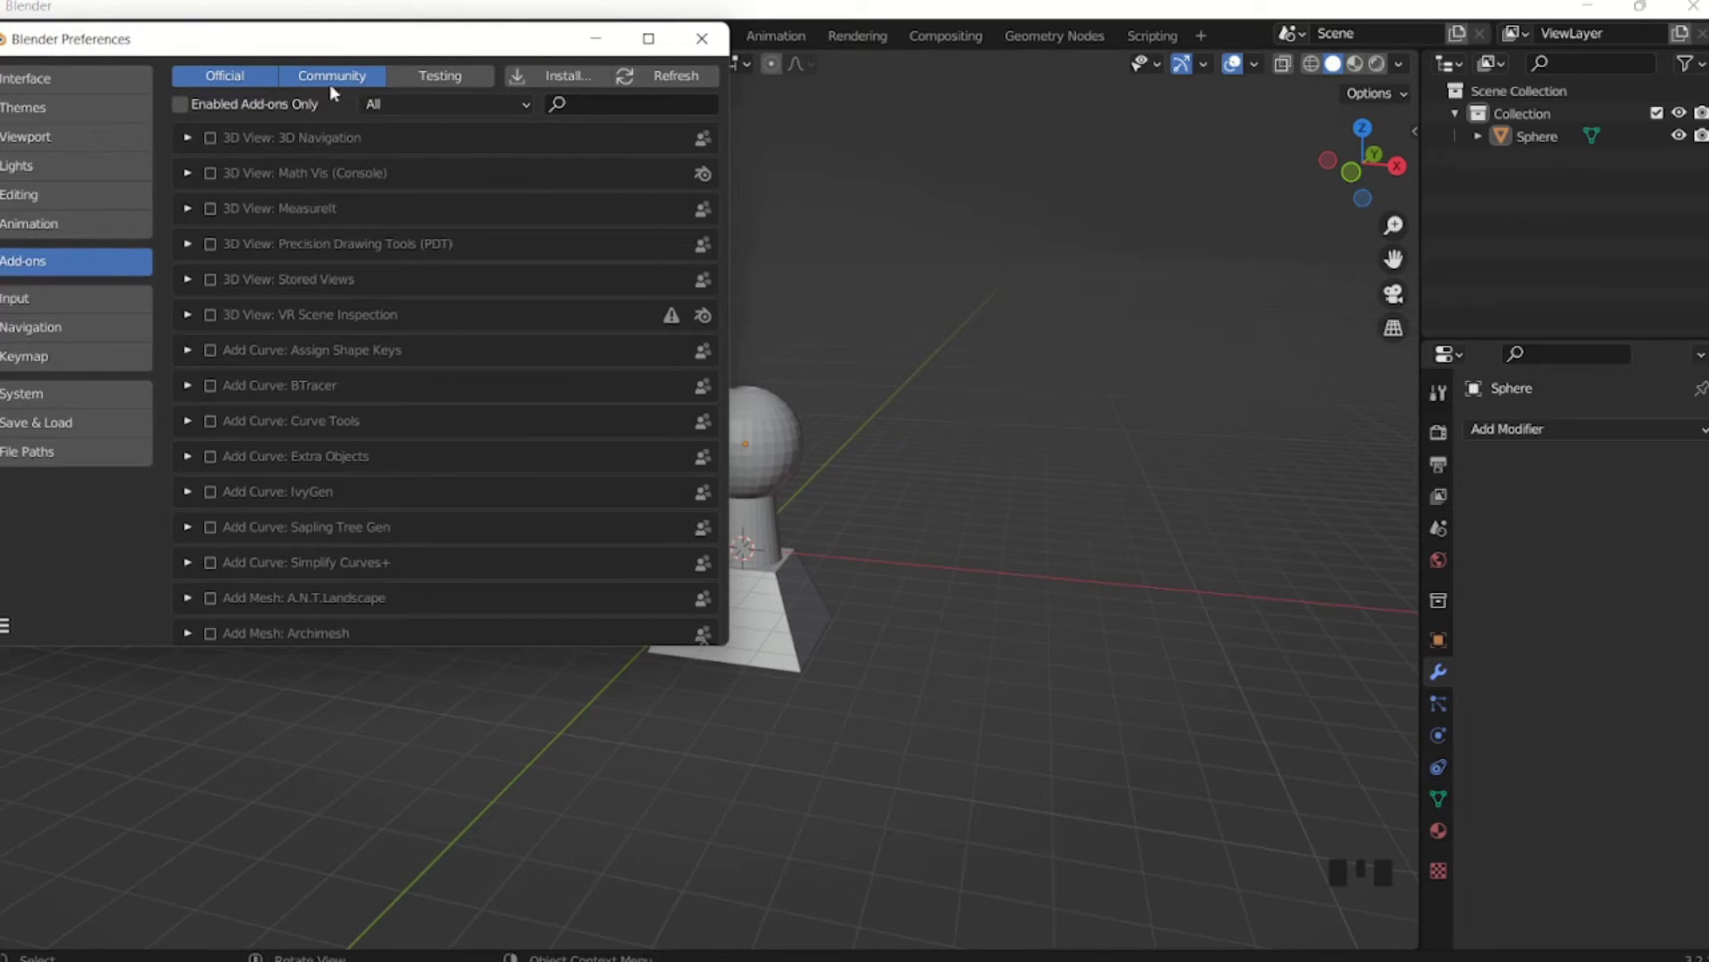
scroll(356, 297, "down", 12)
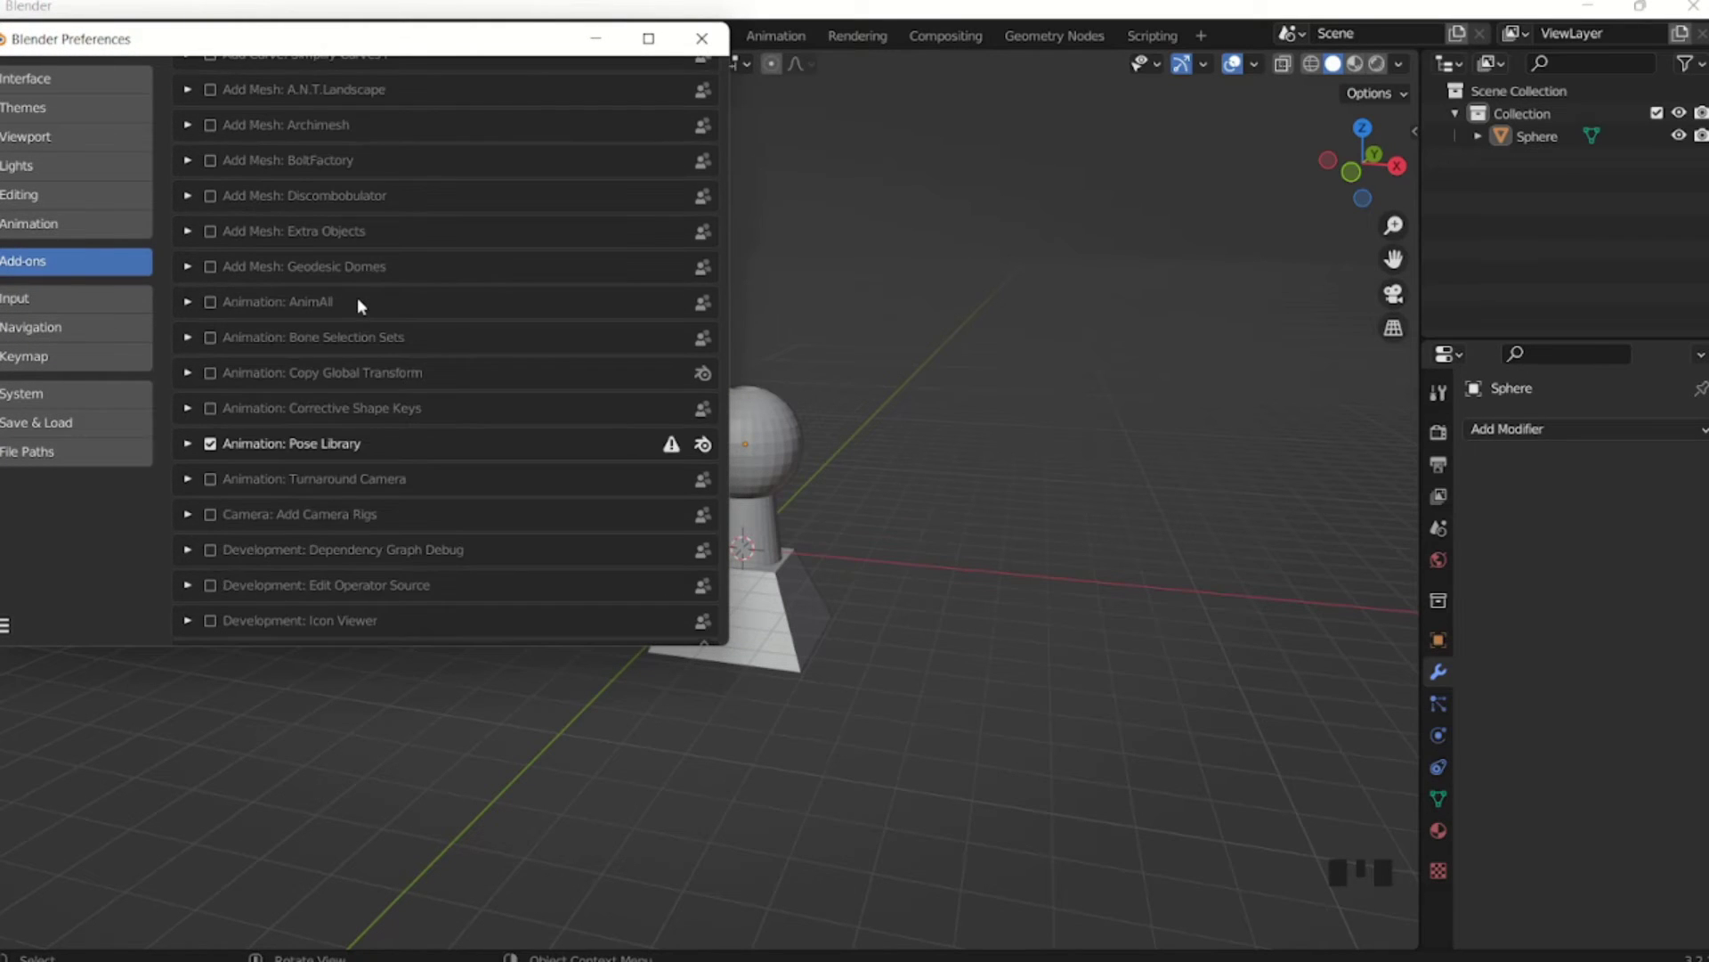
scroll(356, 298, "up", 11)
scroll(356, 297, "up", 1)
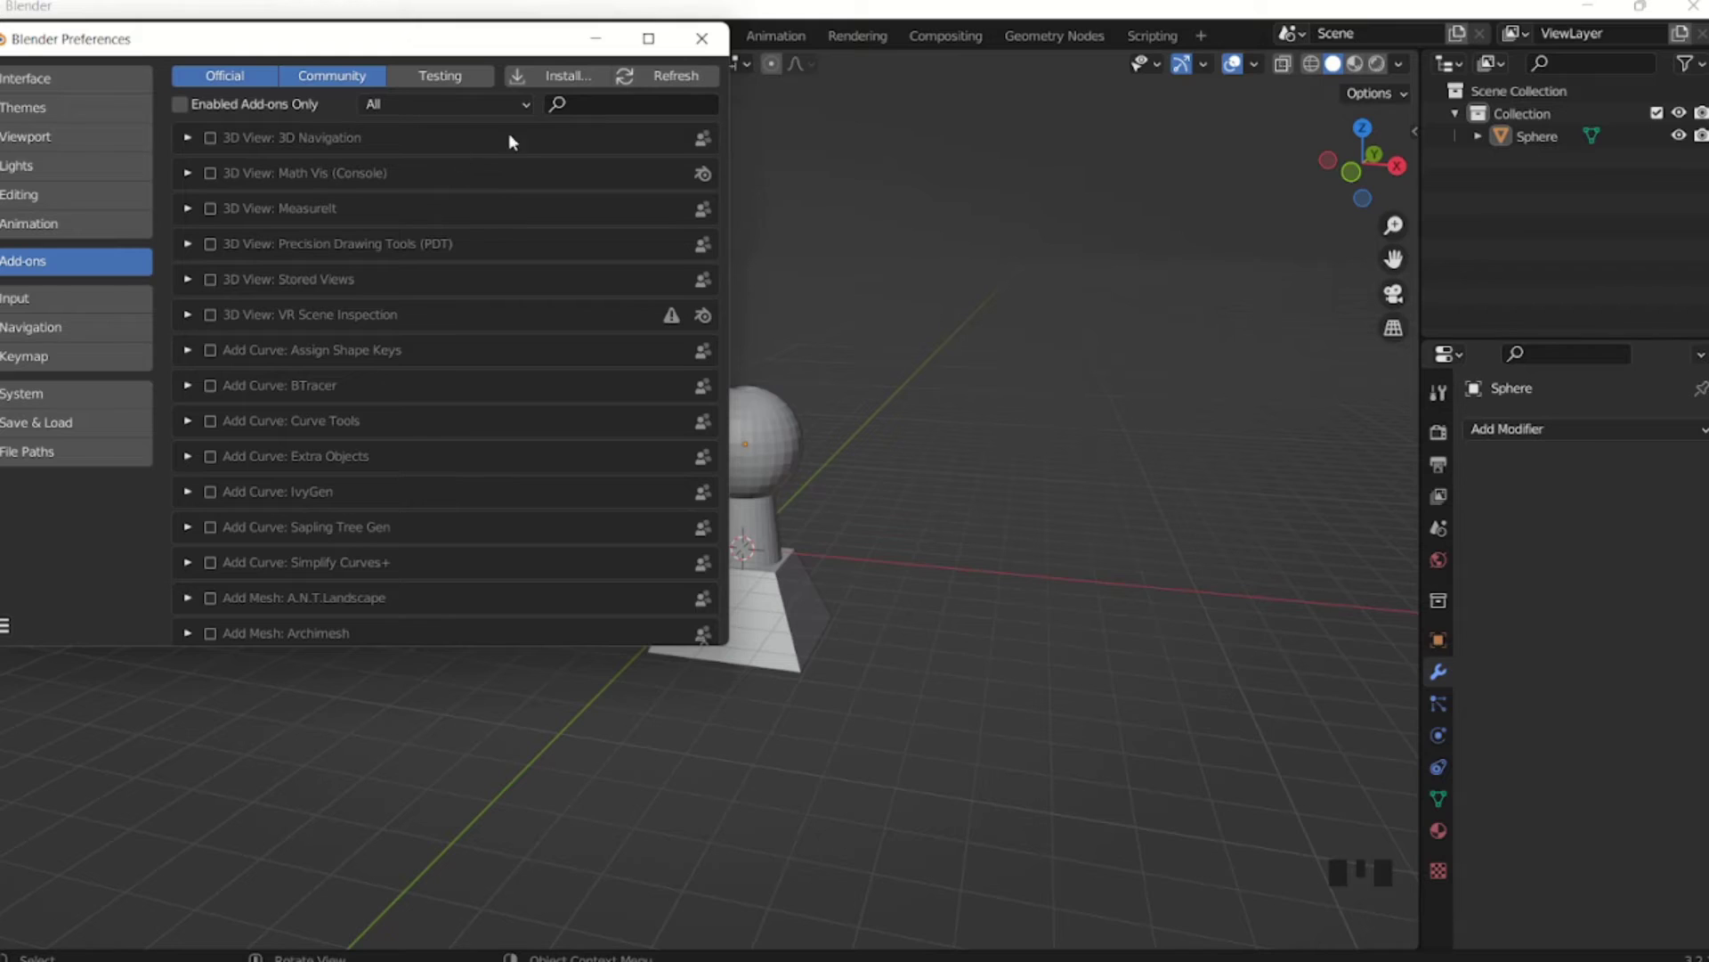
left_click(575, 104)
type("boo")
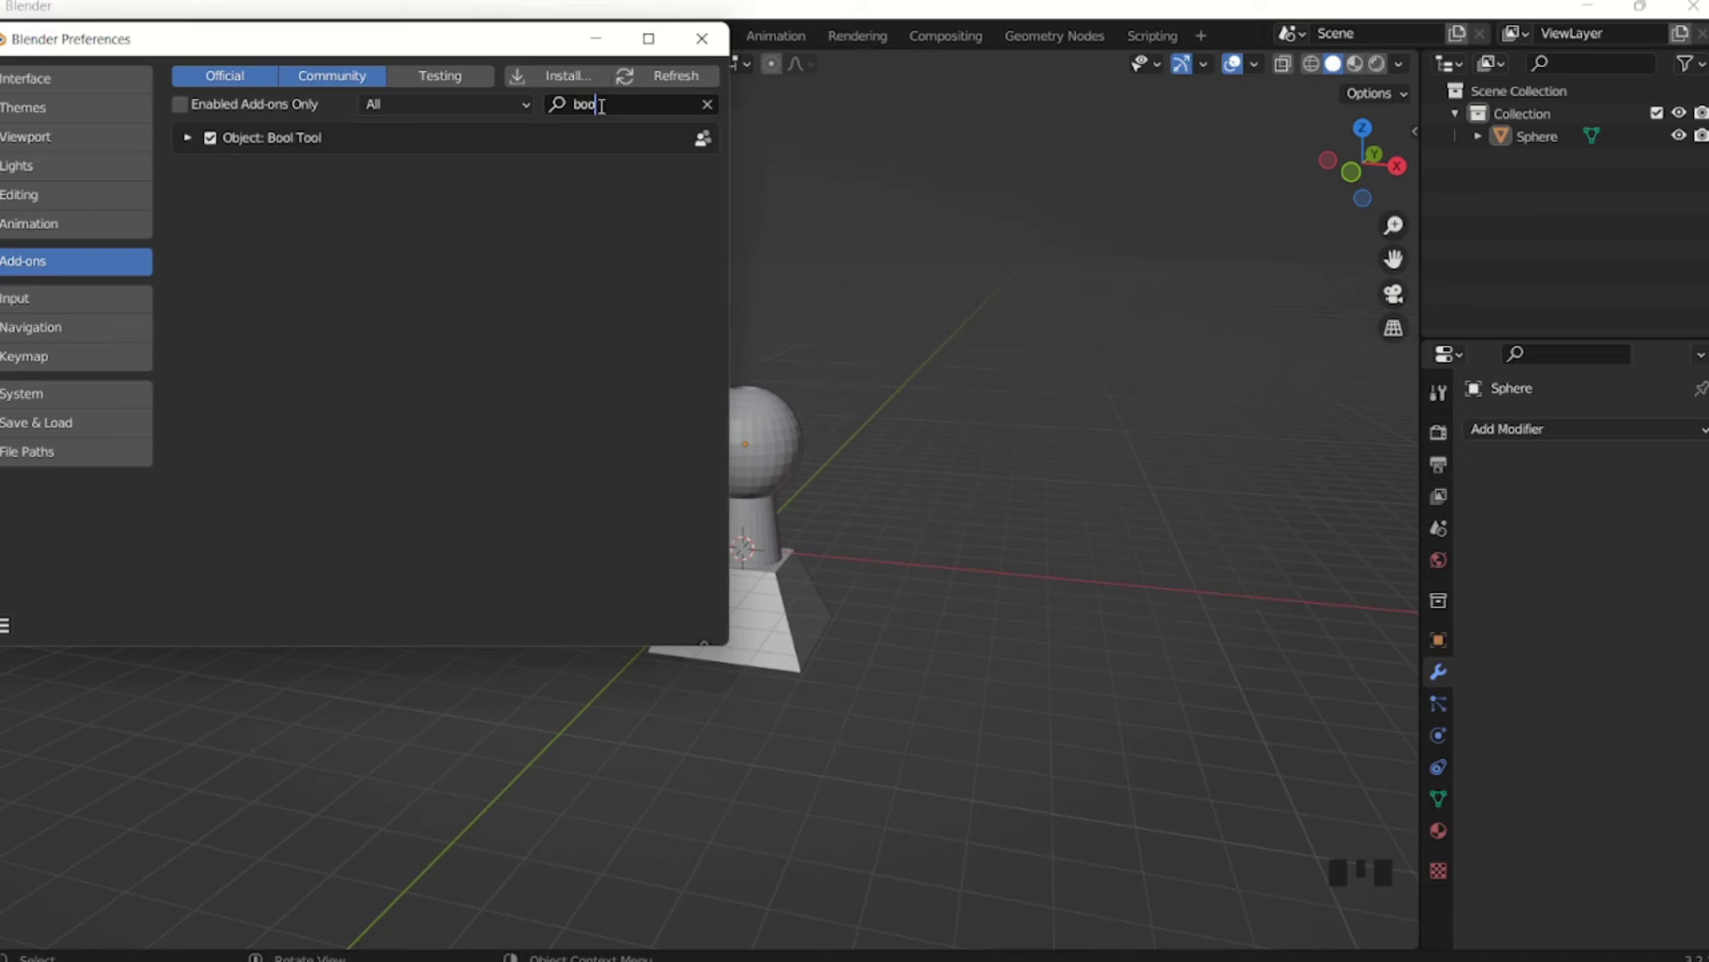
type("l")
left_click(219, 172)
left_click(701, 39)
left_click(878, 415)
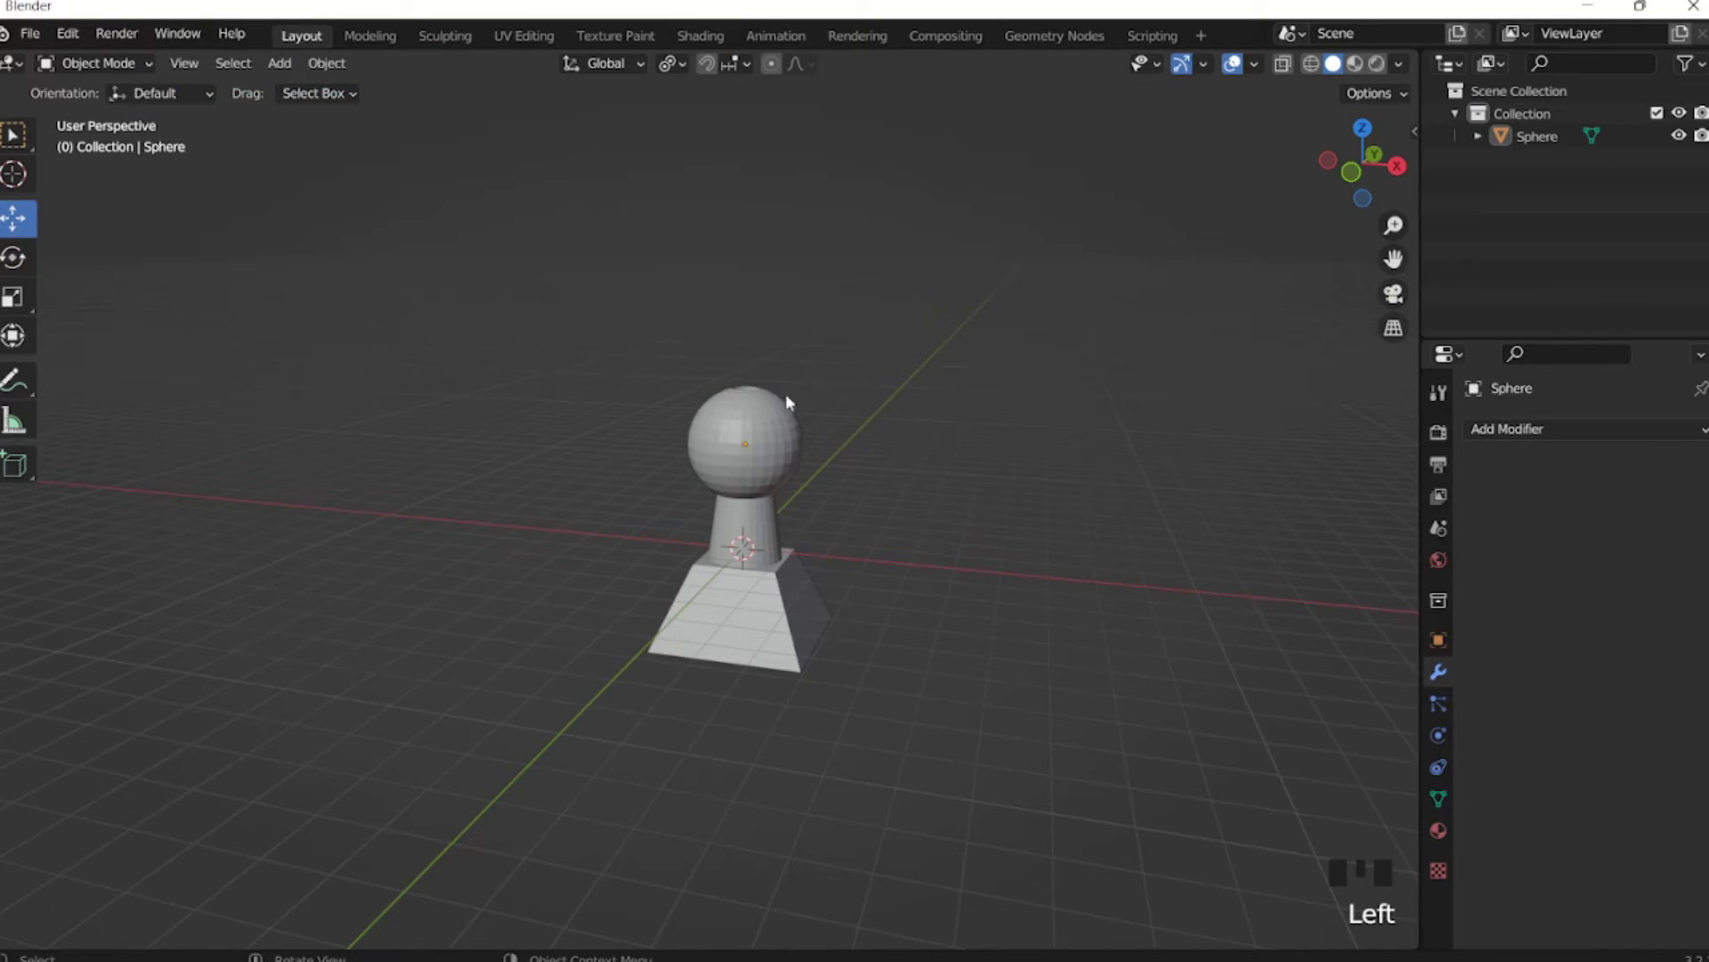
Add a UV sphere, move it along negative X and up beside the pawn's head, and scale it by about 1.82.
left_click(279, 62)
mouse_move(303, 89)
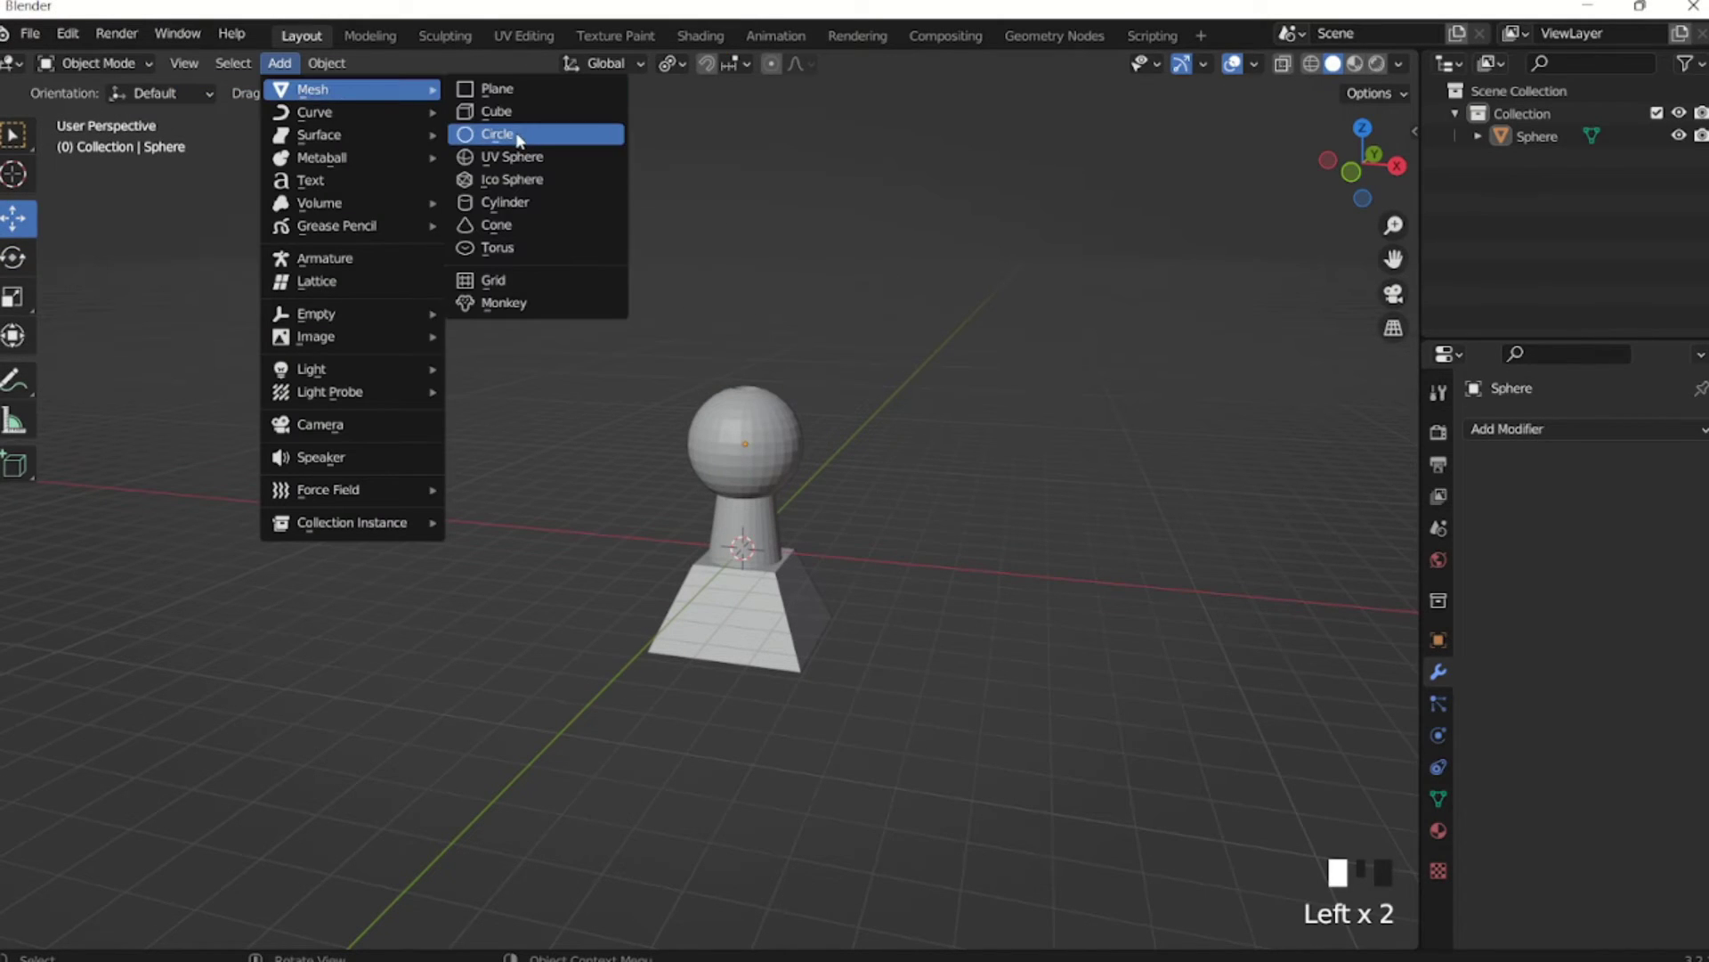
left_click(515, 156)
left_click_drag(830, 552, 669, 543)
left_click_drag(596, 450, 666, 369)
key("s")
left_click(734, 345)
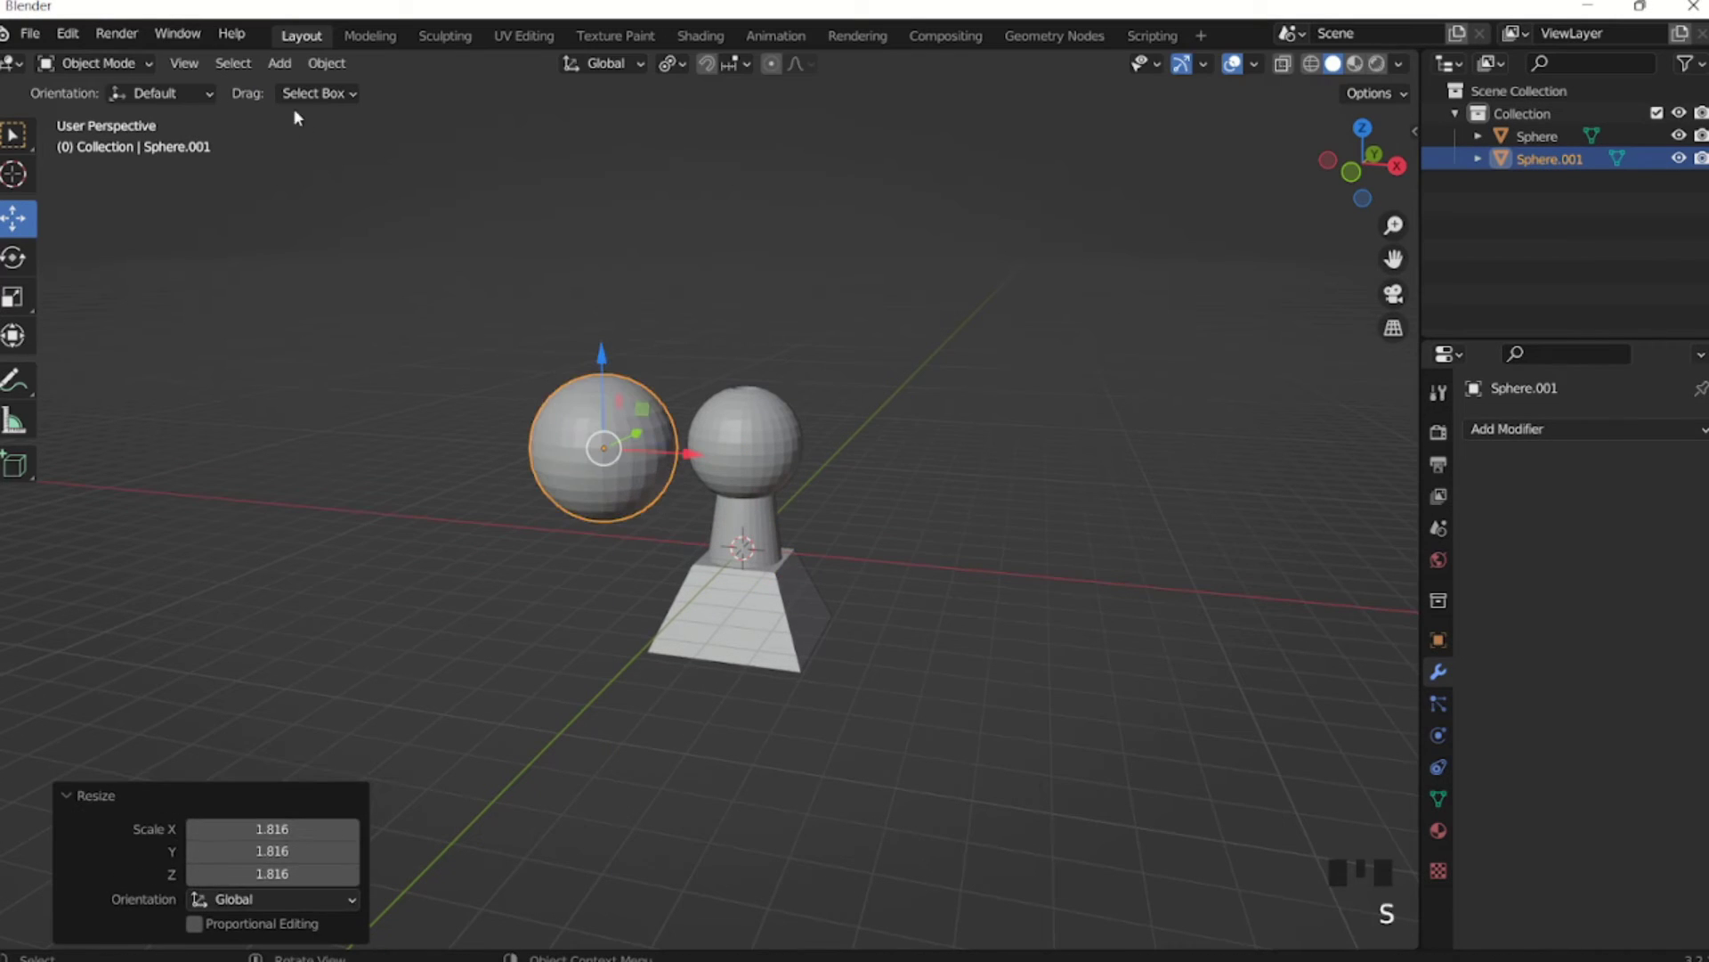
Add a cylinder of 1 m radius and 2 m depth and move it about -3.58 m along X, under the large sphere.
left_click(280, 62)
mouse_move(303, 87)
left_click(525, 203)
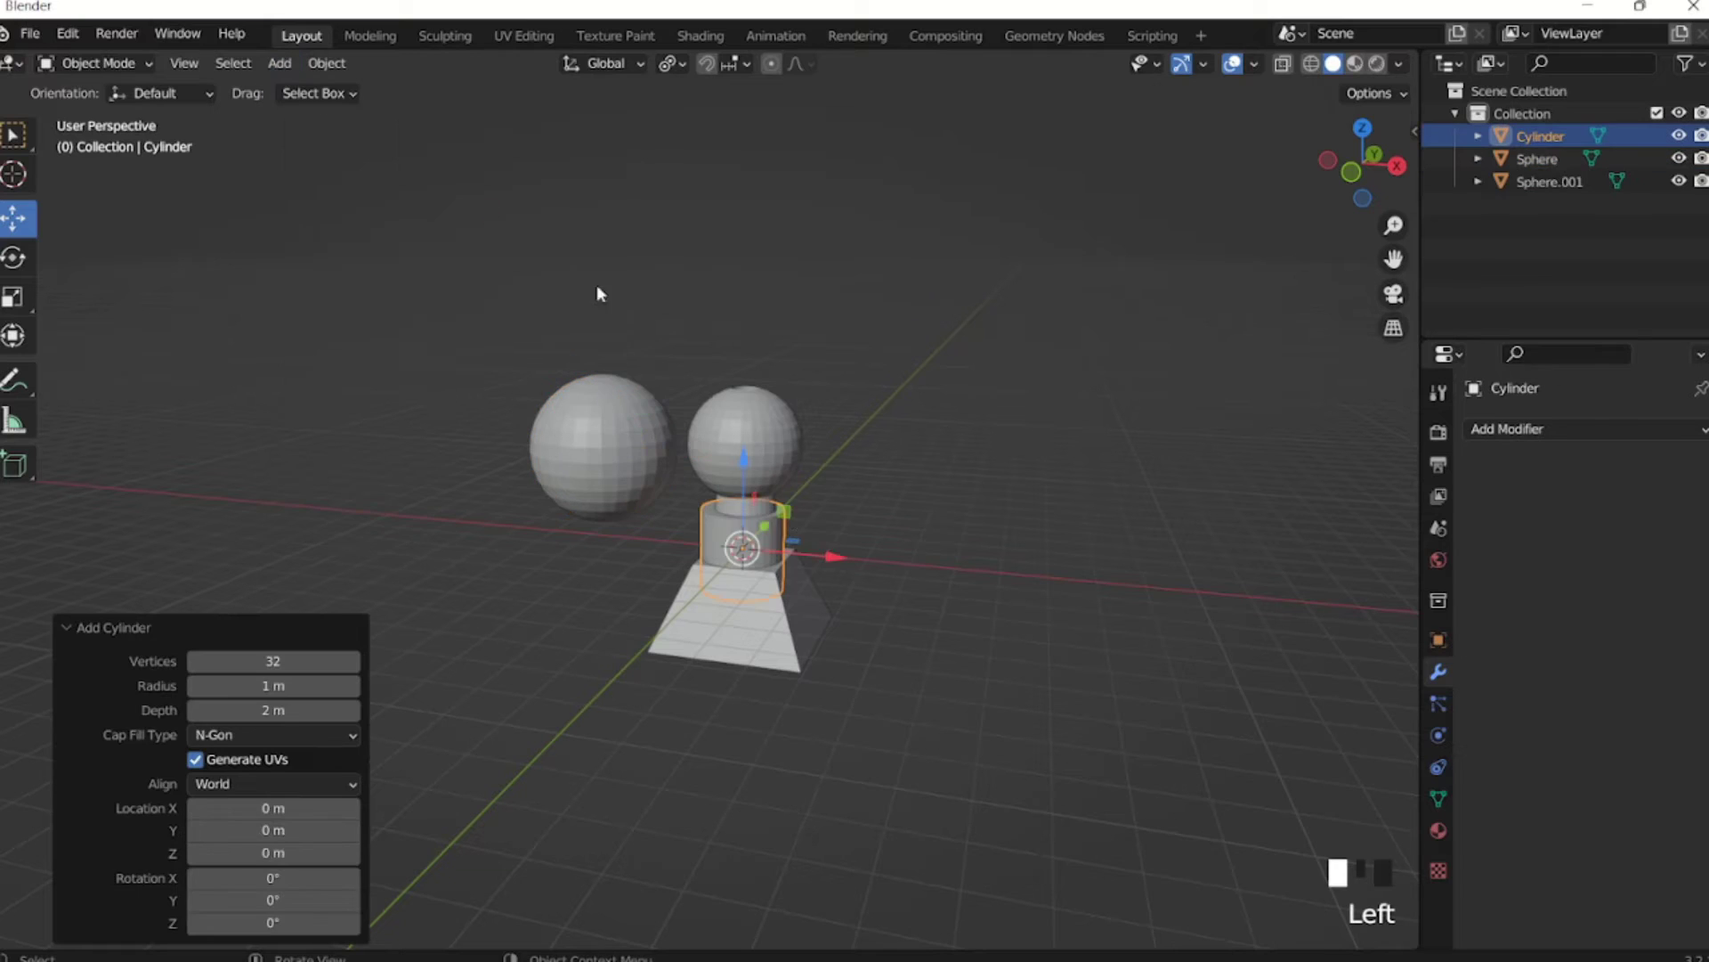
left_click_drag(821, 549, 680, 542)
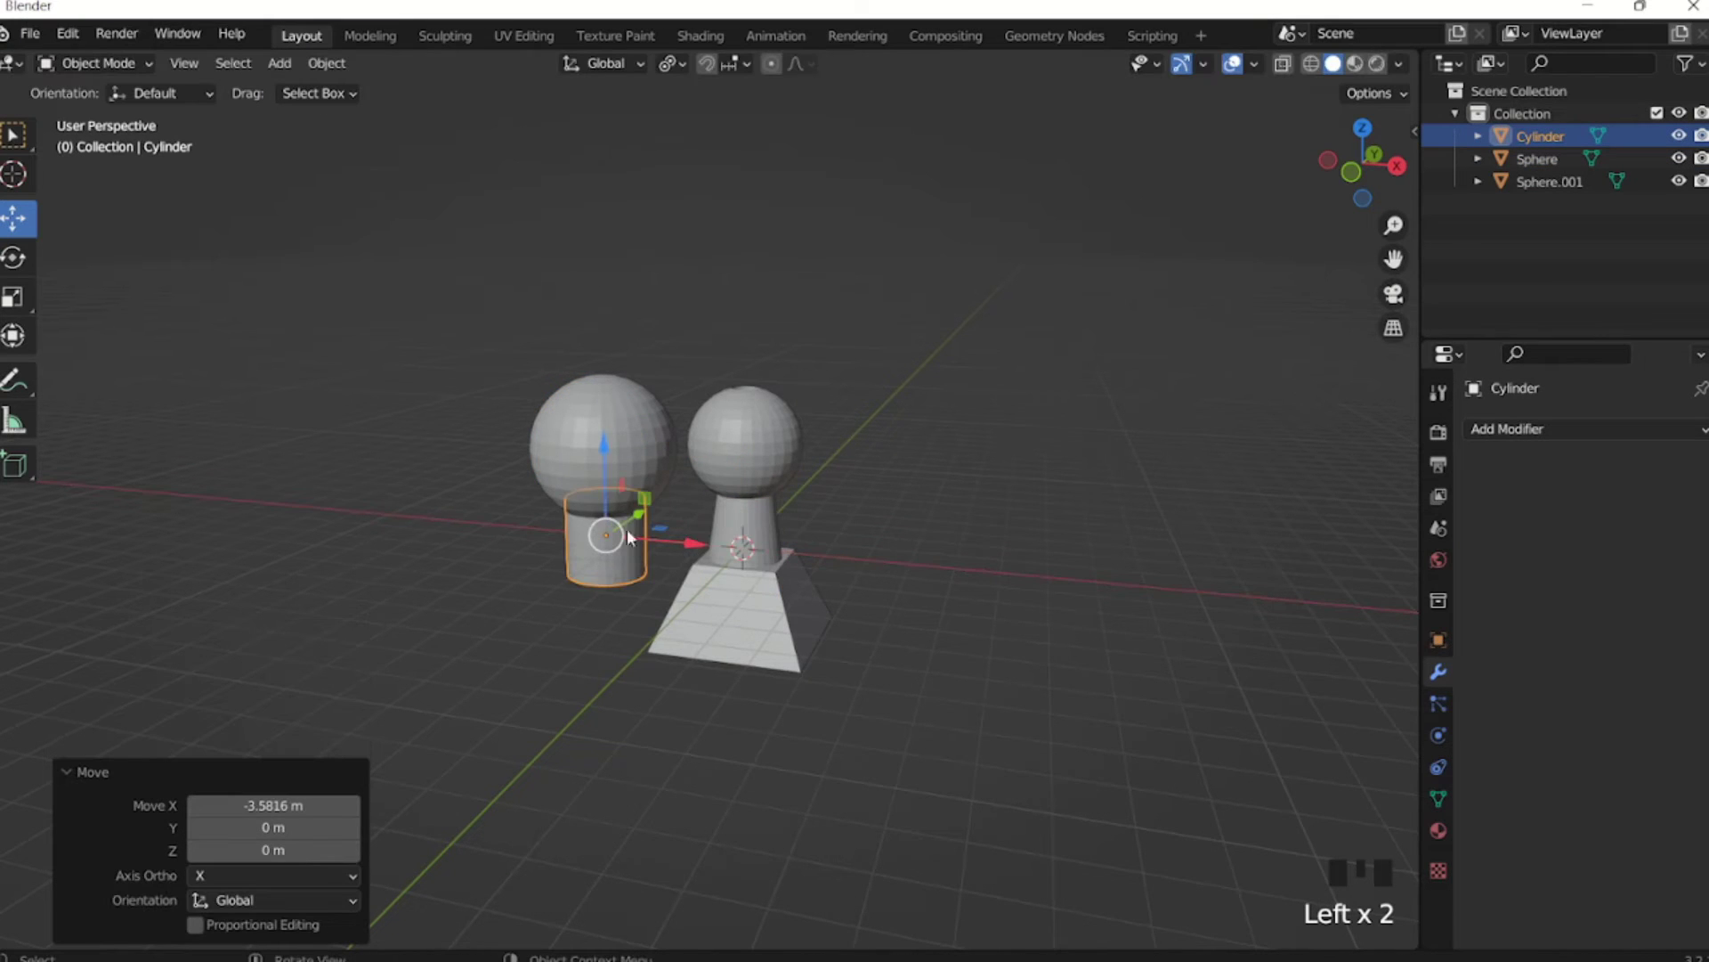
Scale the new cylinder uniformly by about 2.19.
scroll(636, 517, "up", 3)
middle_click_drag(644, 494, 729, 509)
key("s")
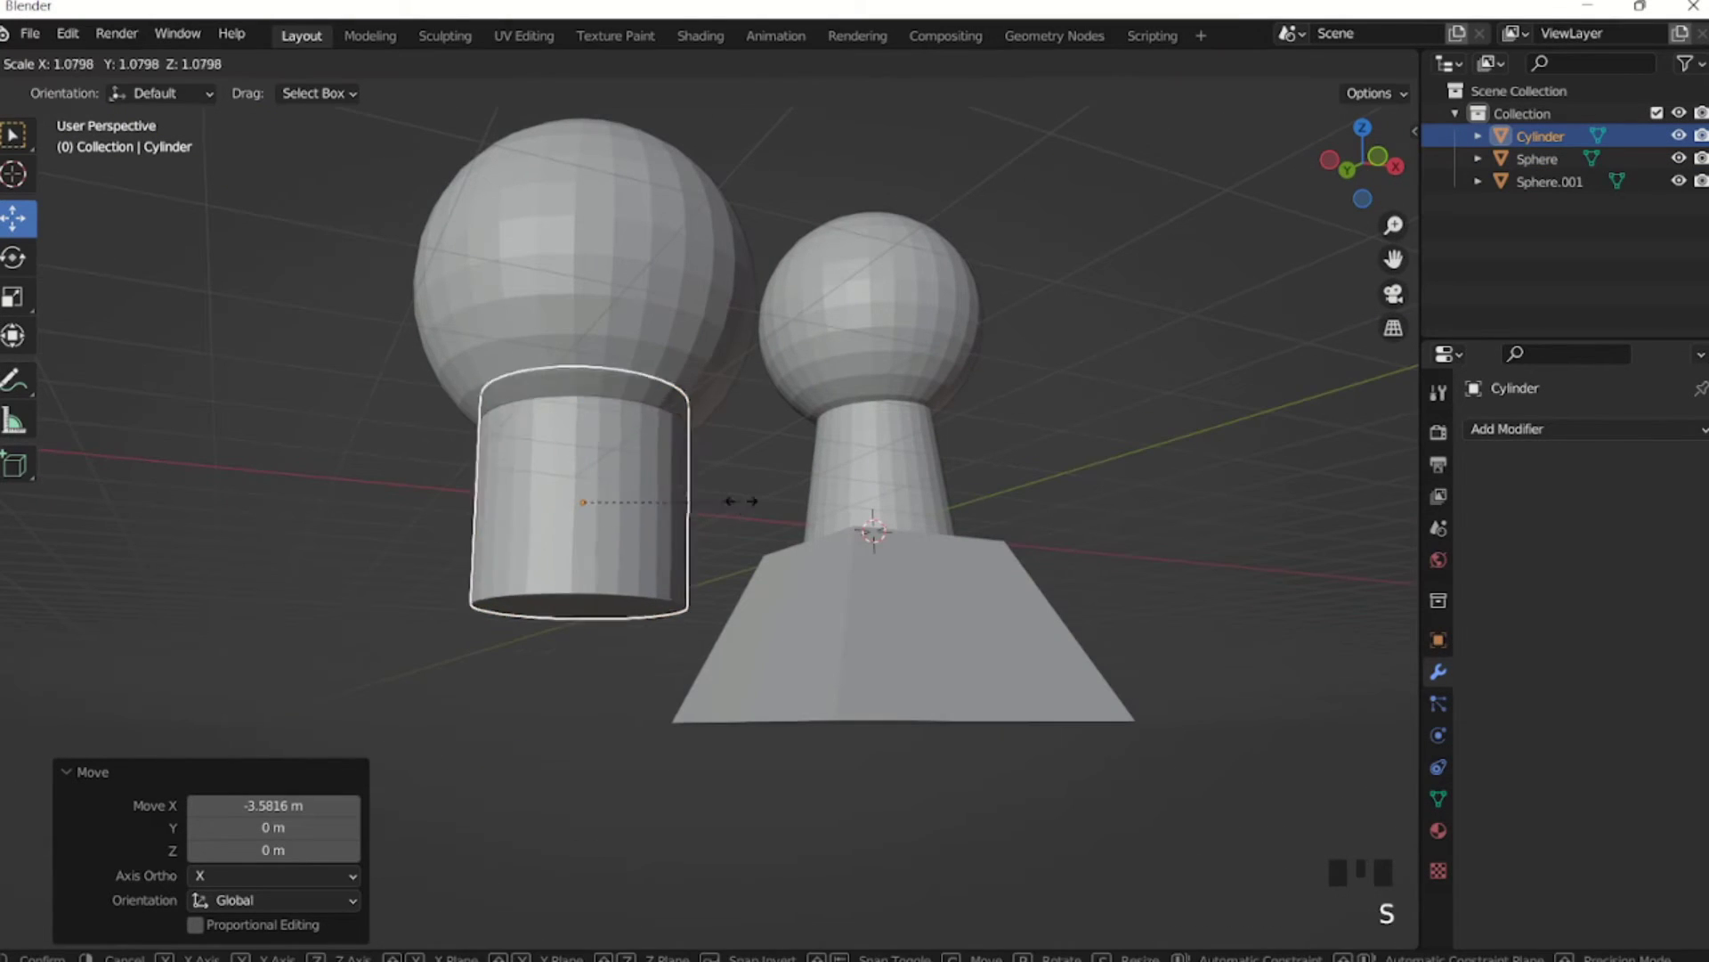
left_click(878, 370)
middle_click_drag(878, 370, 798, 442)
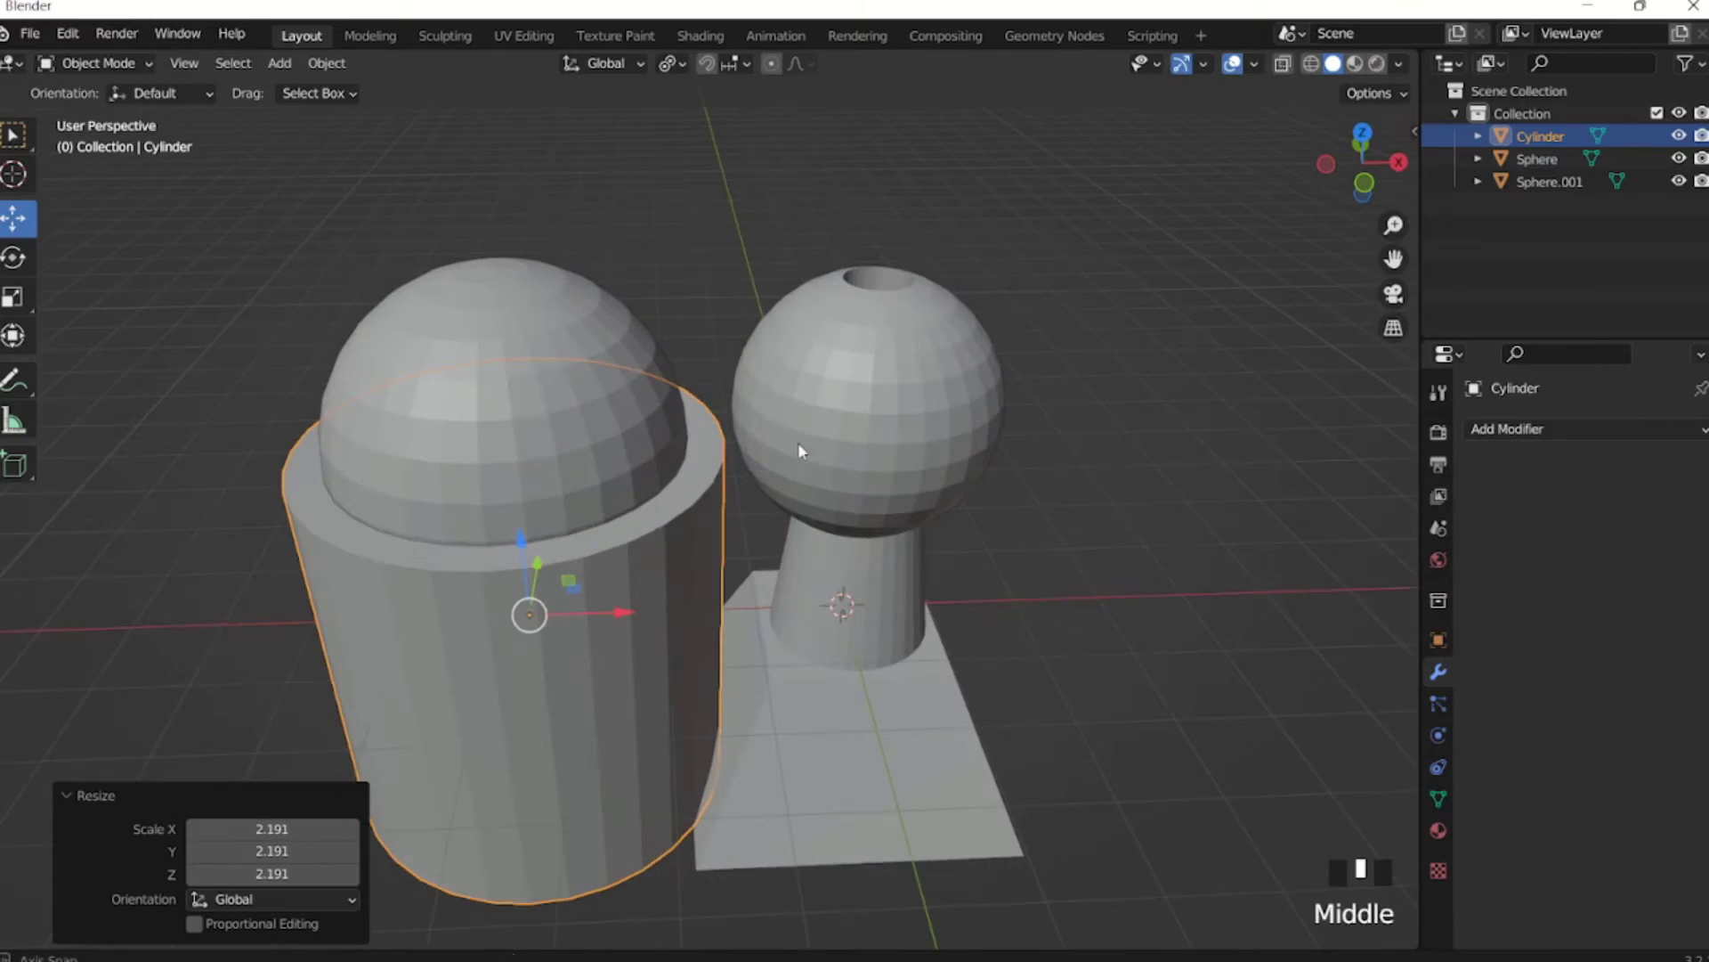
Taper the cylinder in Edit Mode by scaling its top face to about 0.19, and return to Object Mode.
key("Tab")
left_click(218, 63)
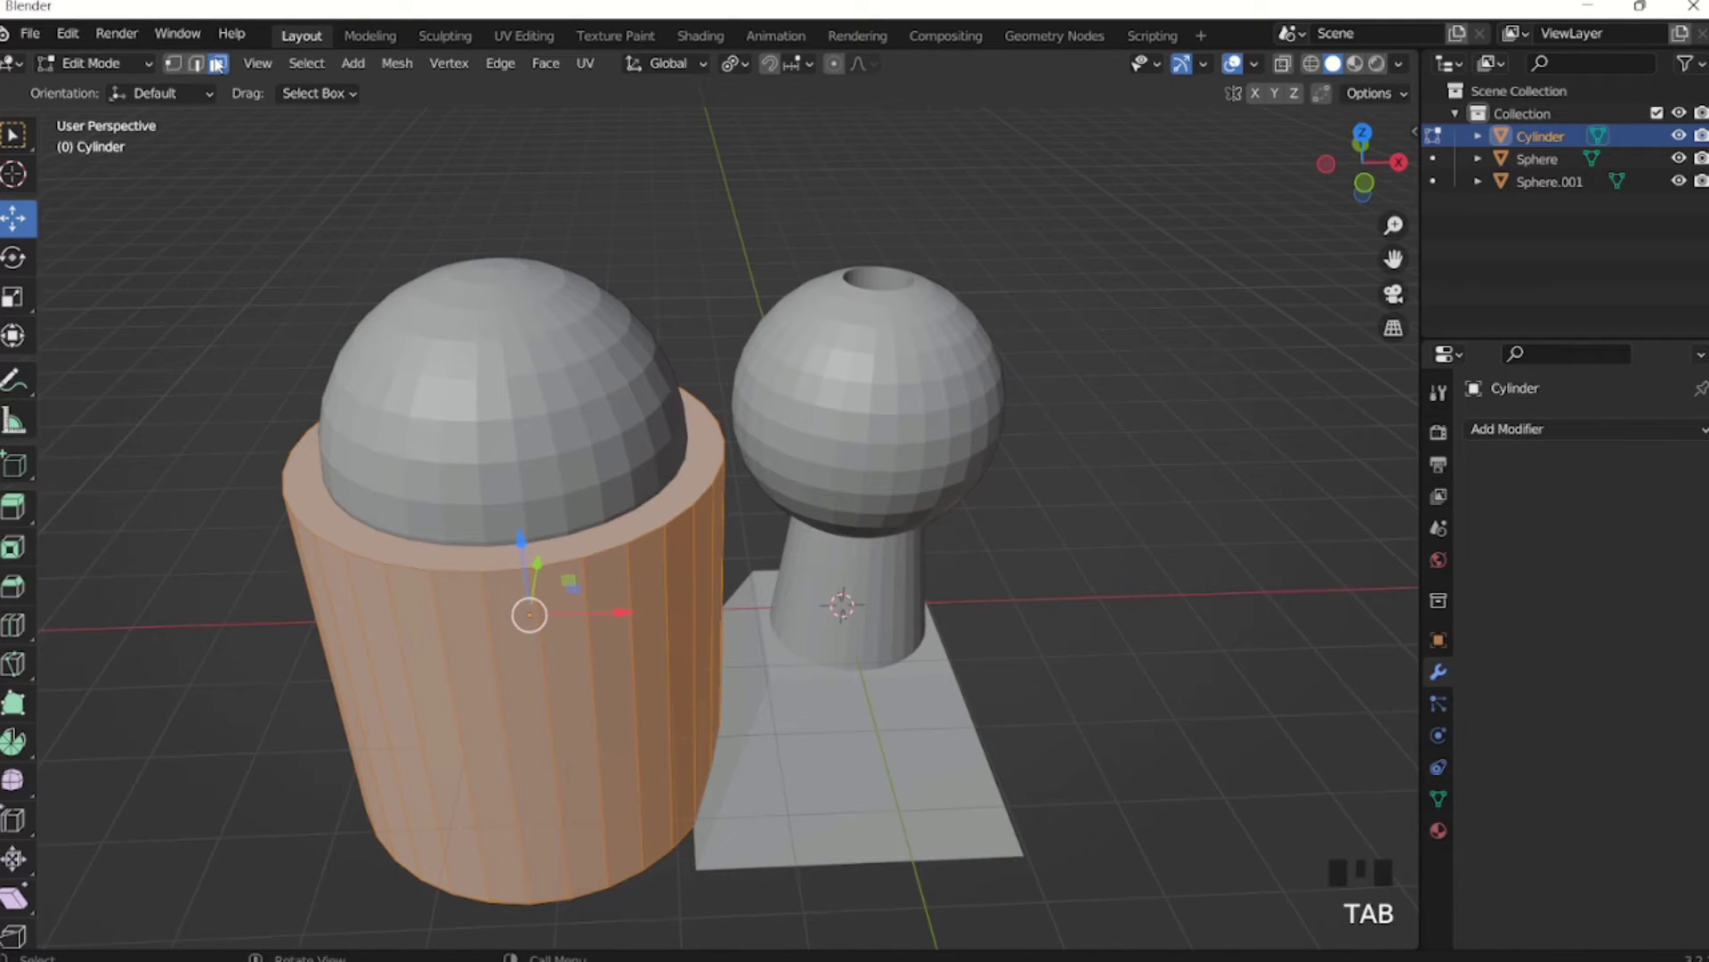
left_click(514, 559)
key("s")
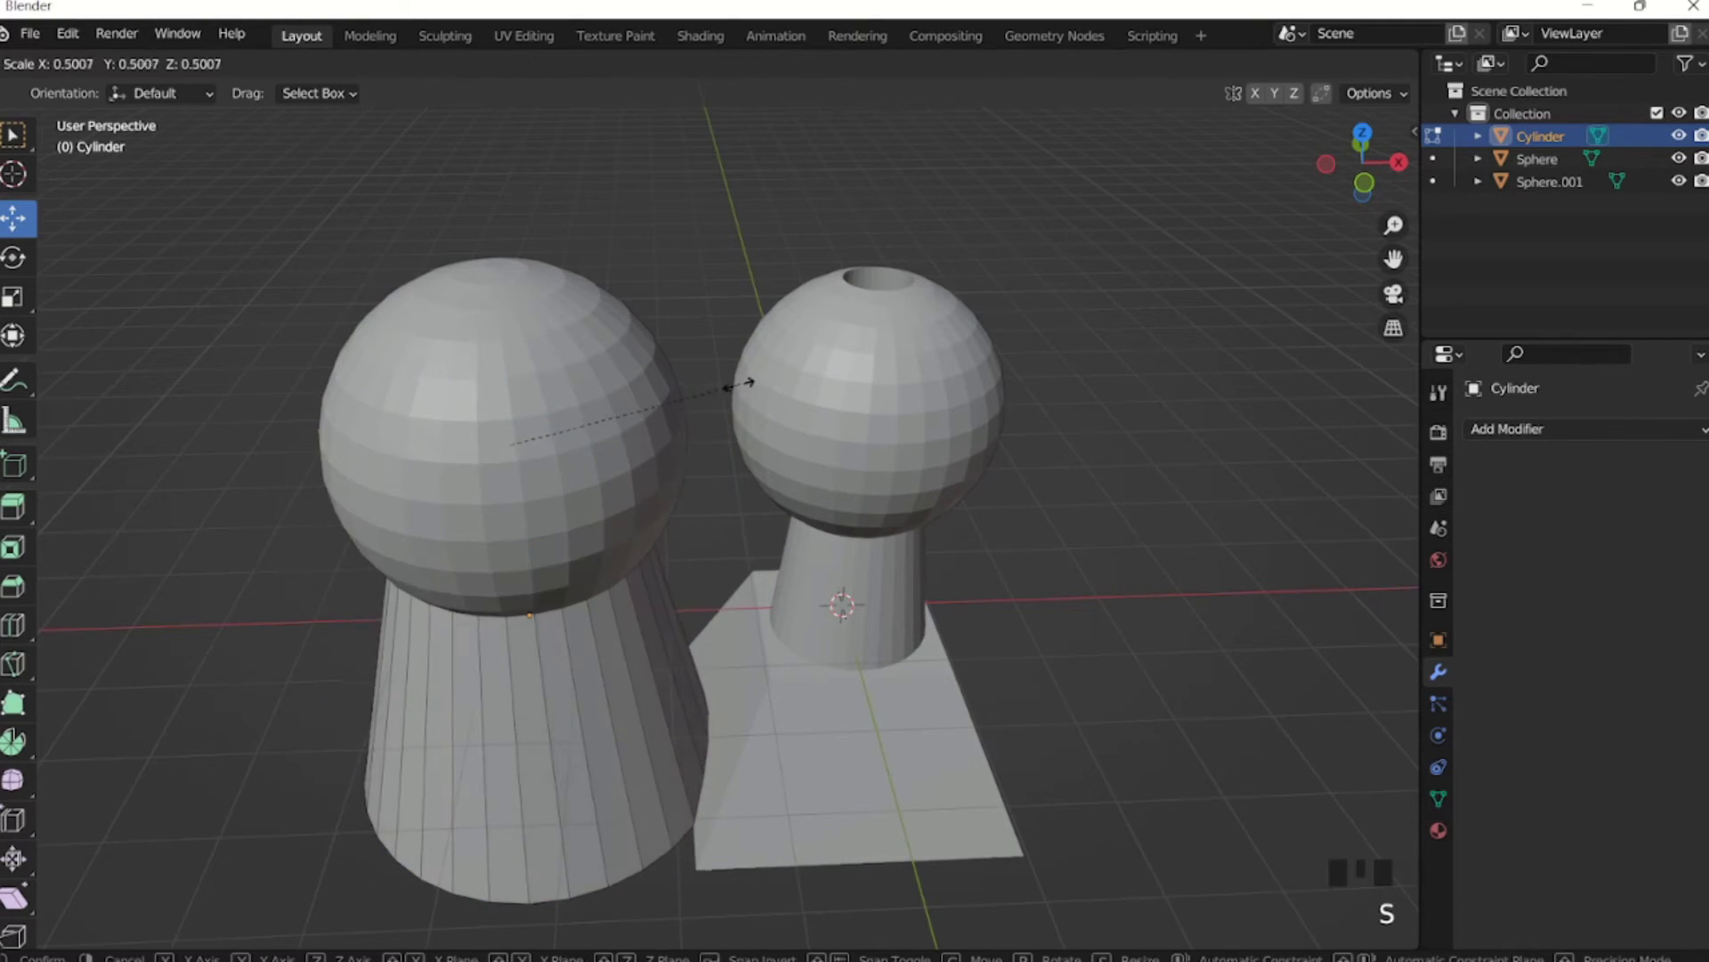
left_click(614, 445)
middle_click_drag(614, 445, 641, 458)
scroll(691, 431, "down", 3)
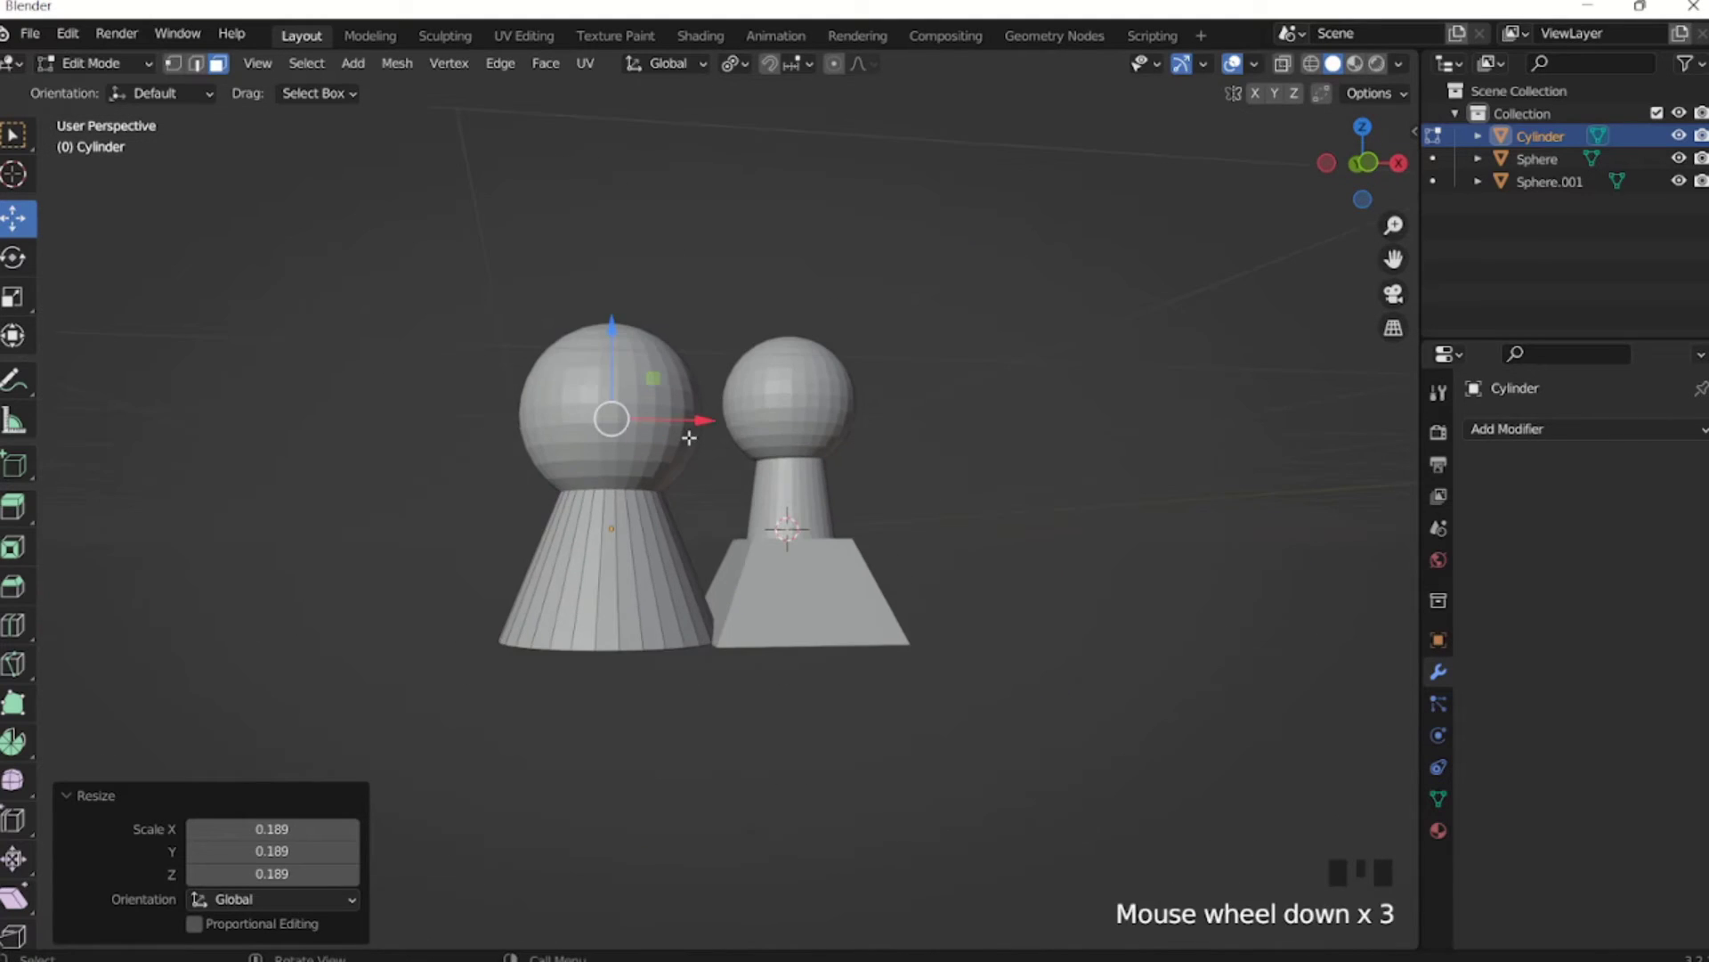
key("Tab")
Select the large sphere and examine in X-ray view how it overlaps the tapered cylinder, restoring the solid view.
mouse_move(793, 311)
middle_mouse_down()
mouse_move(656, 374)
mouse_move(621, 400)
mouse_move(629, 429)
mouse_move(538, 420)
mouse_move(1198, 76)
middle_mouse_up()
left_click(644, 400)
left_click(1283, 63)
scroll(623, 534, "up", 2)
scroll(527, 488, "up", 1)
left_click(1338, 72)
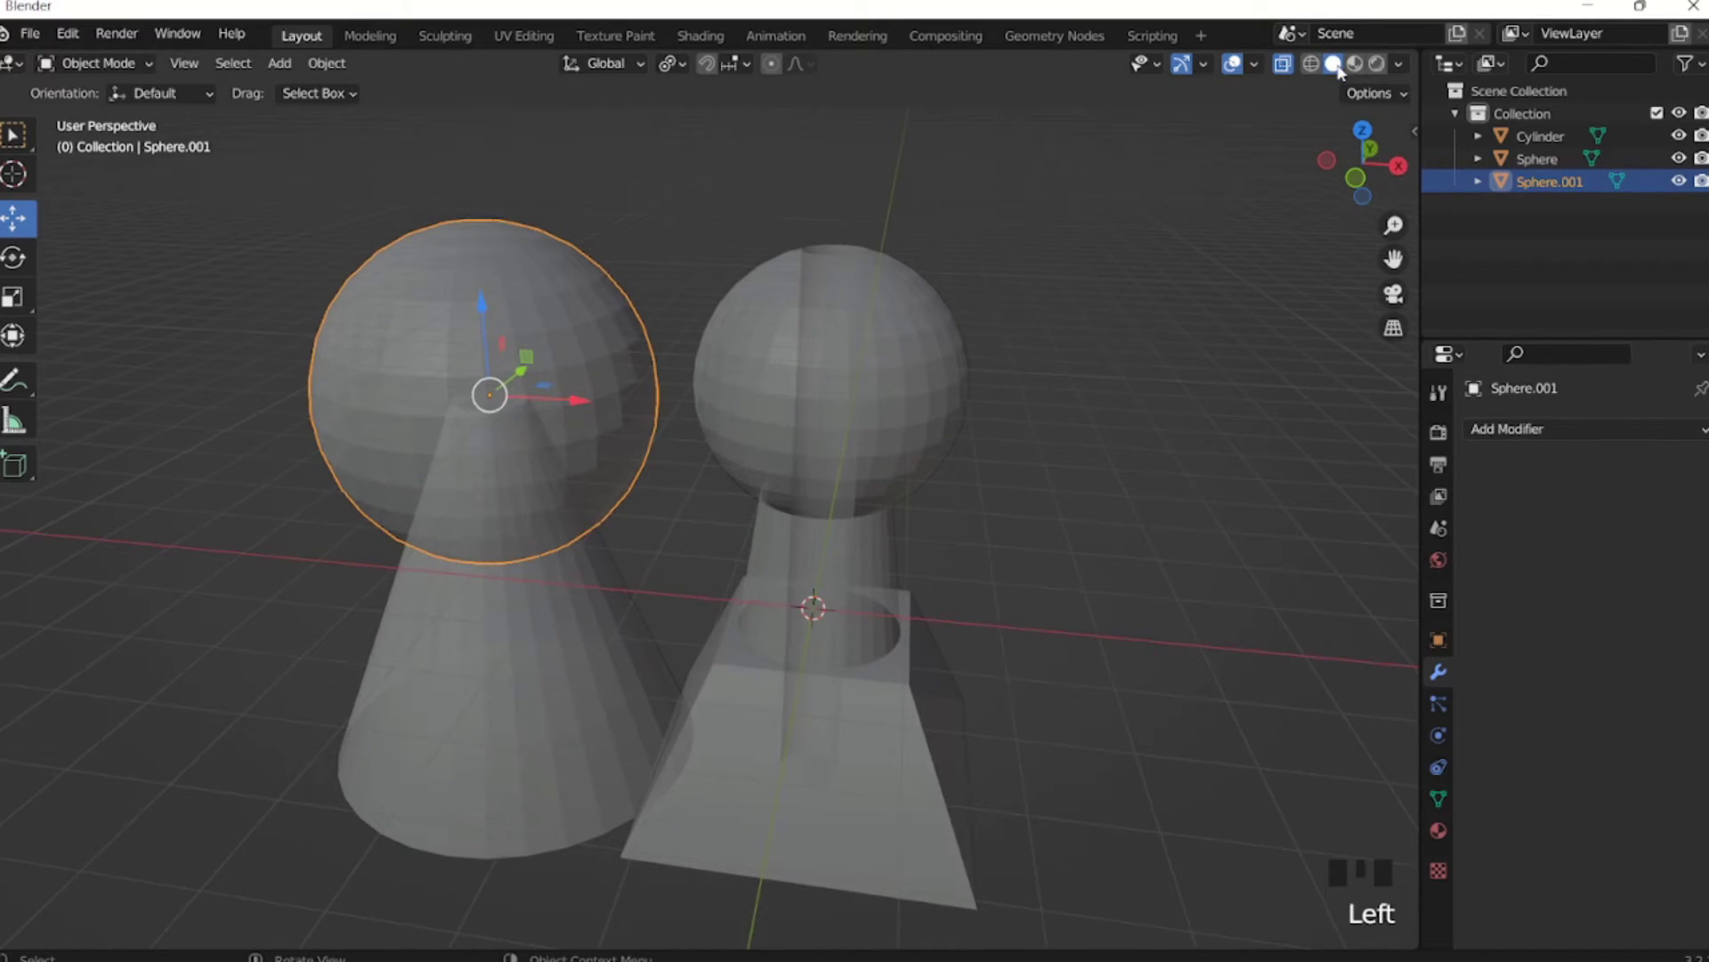
left_click(1282, 64)
left_click(1311, 95)
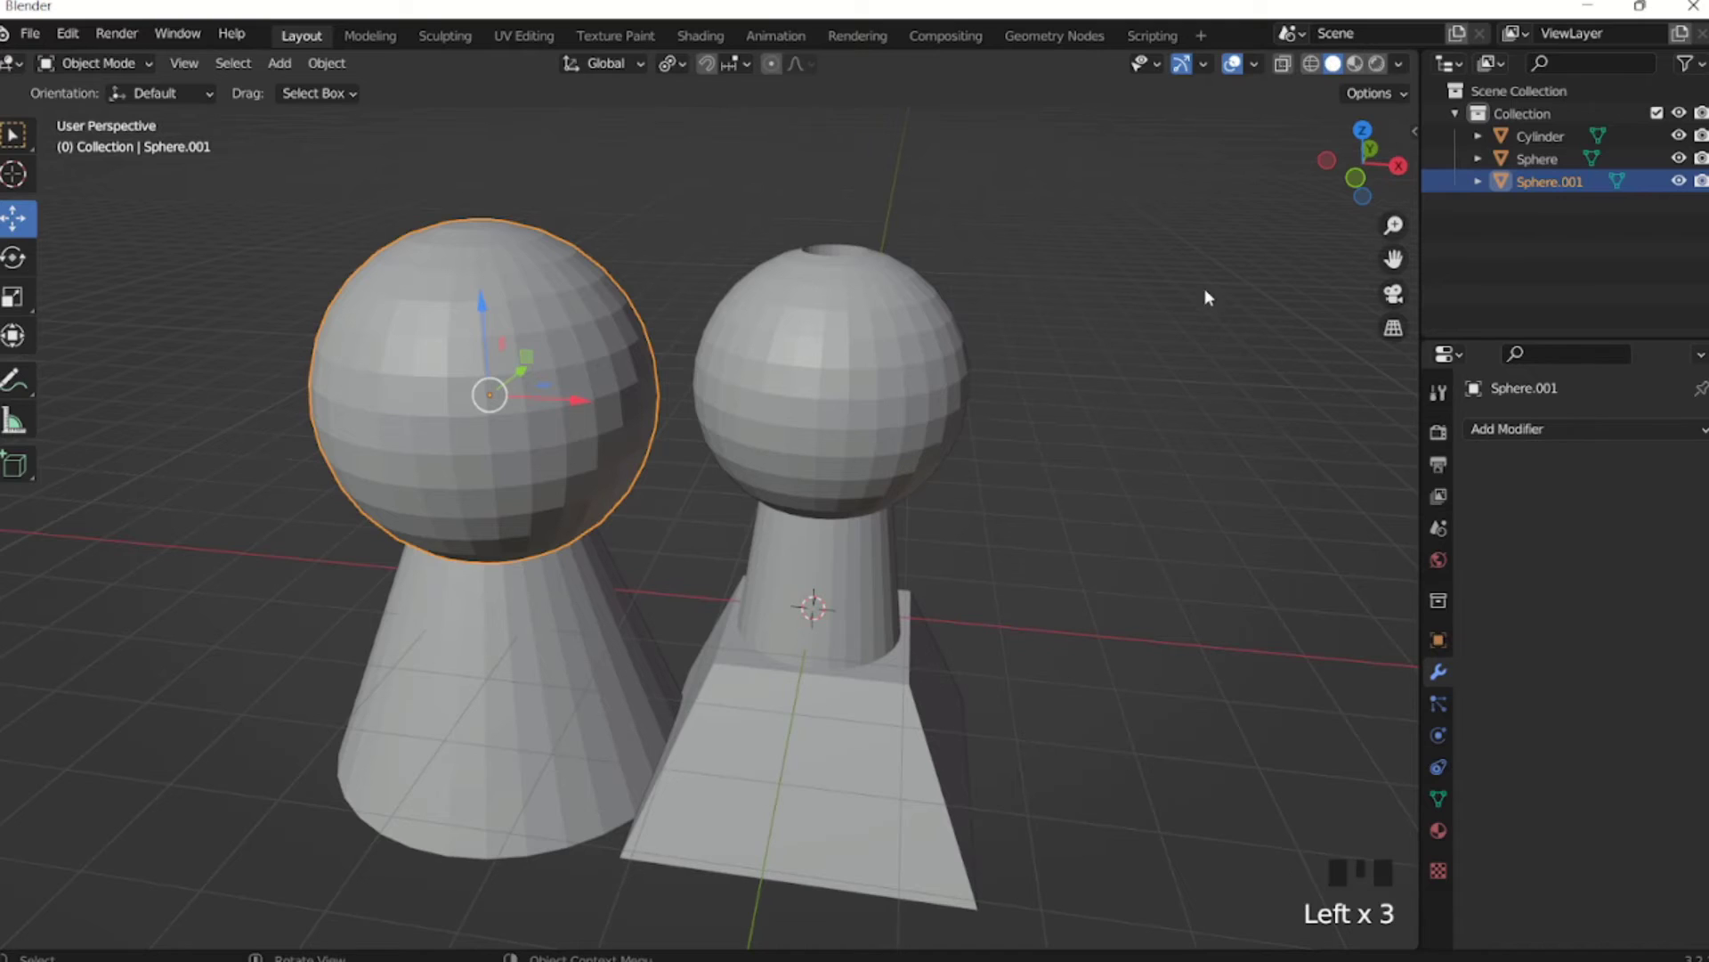
Bring up the Bool Tool add-on's Auto Boolean and Brush Boolean operations in the 3D viewport.
key("n")
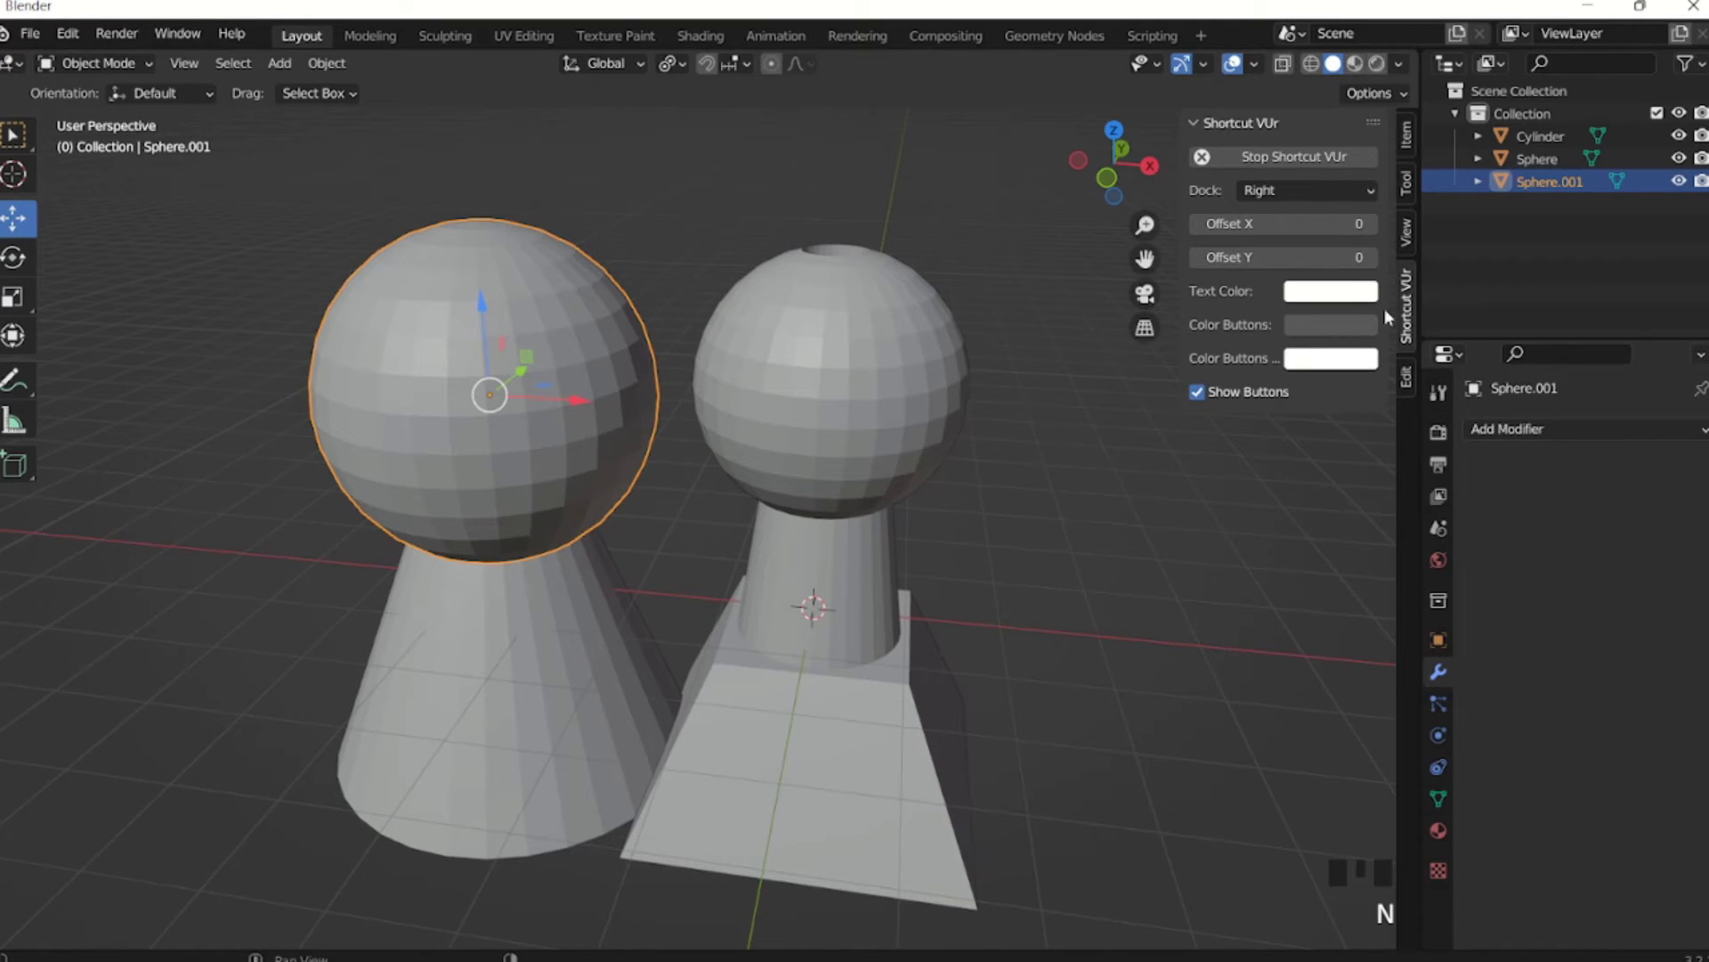
left_click(1403, 381)
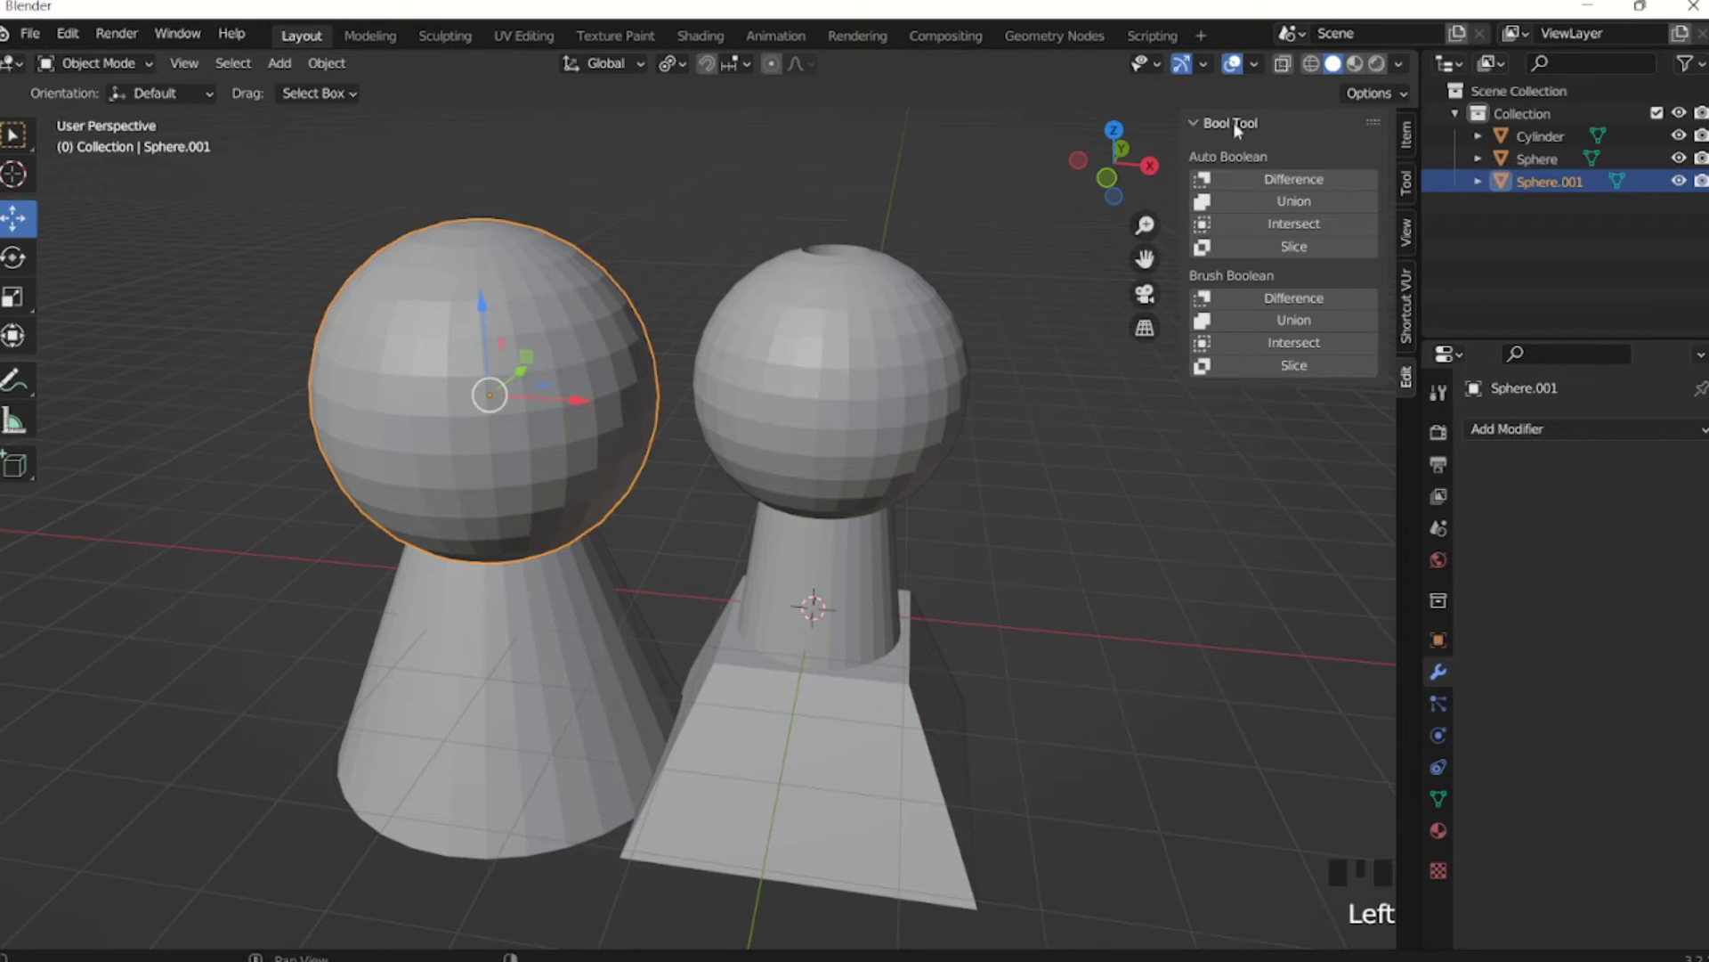
left_click(1204, 125)
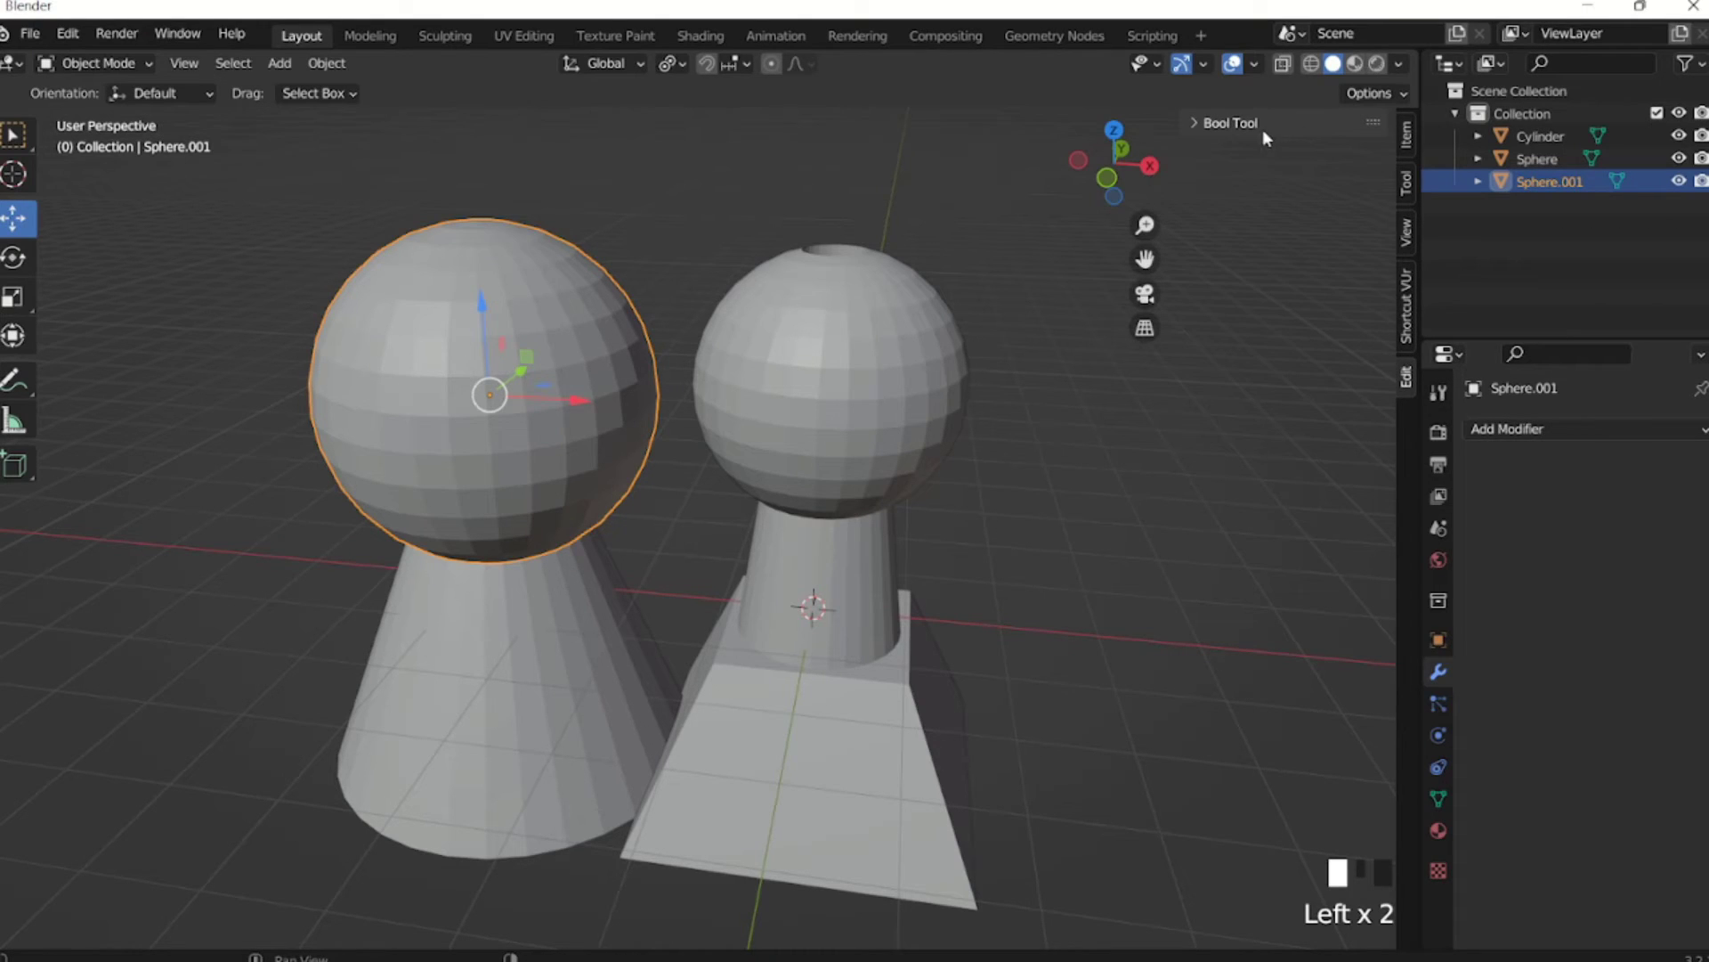
left_click(1203, 125)
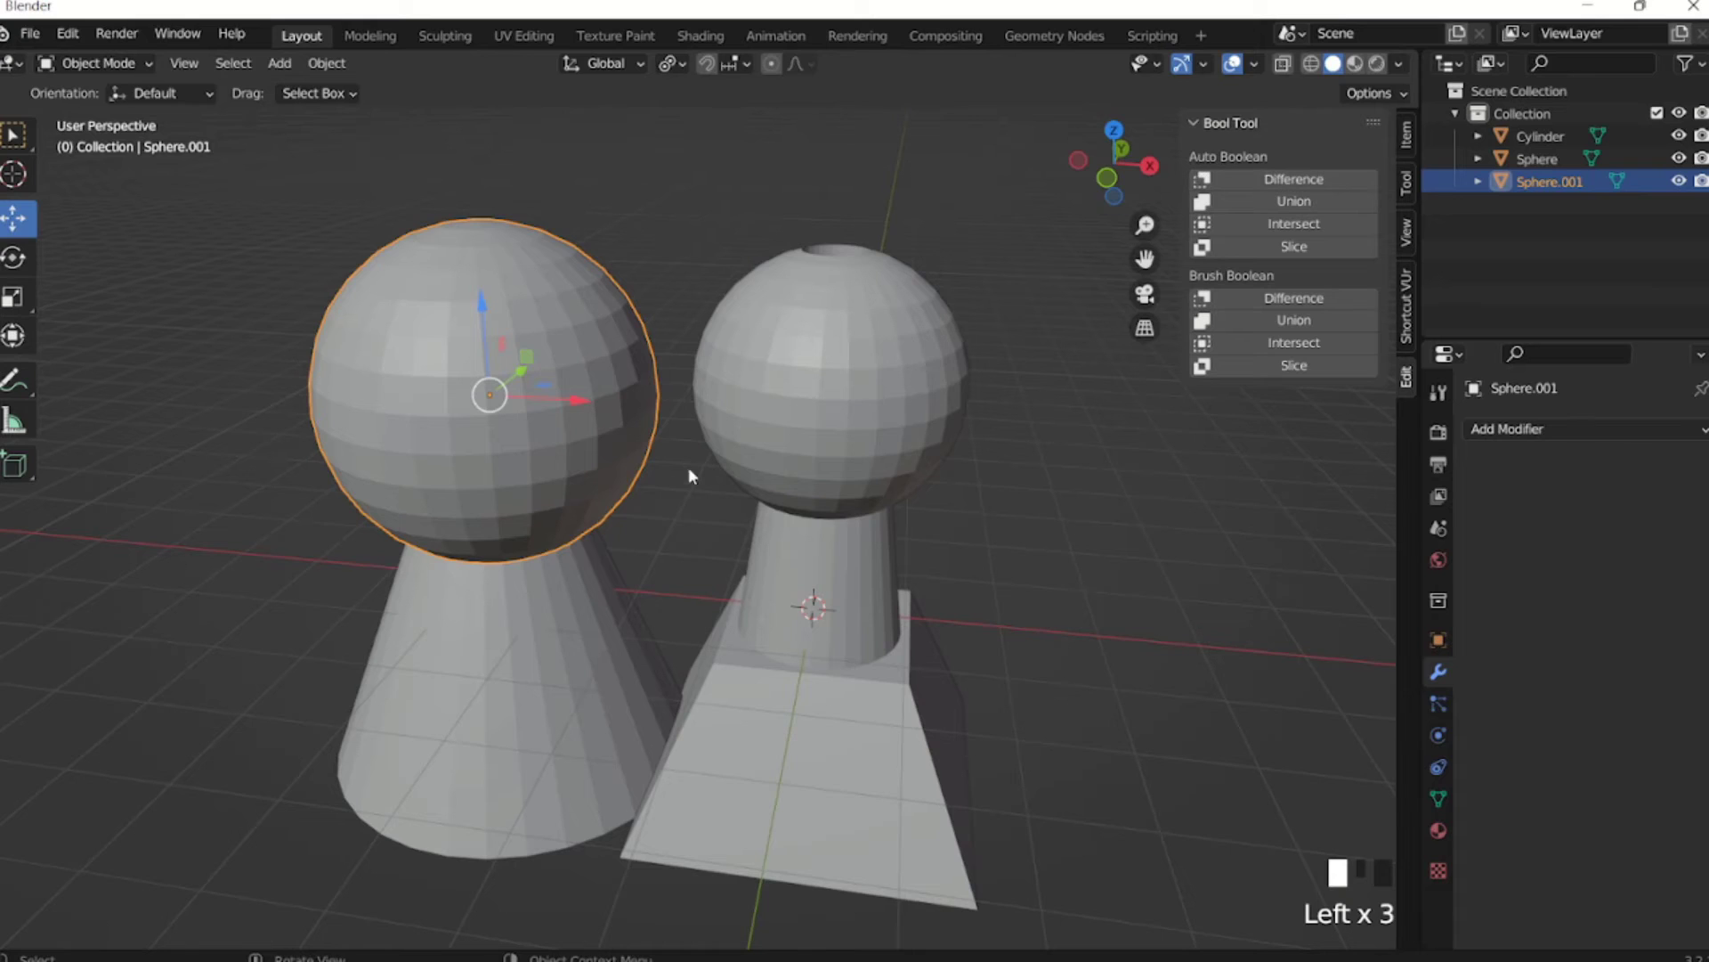
Merge the large sphere and the tapered cylinder with Bool Tool's Auto Boolean Union, keeping the cylinder as the active object.
left_click(466, 689, "shift")
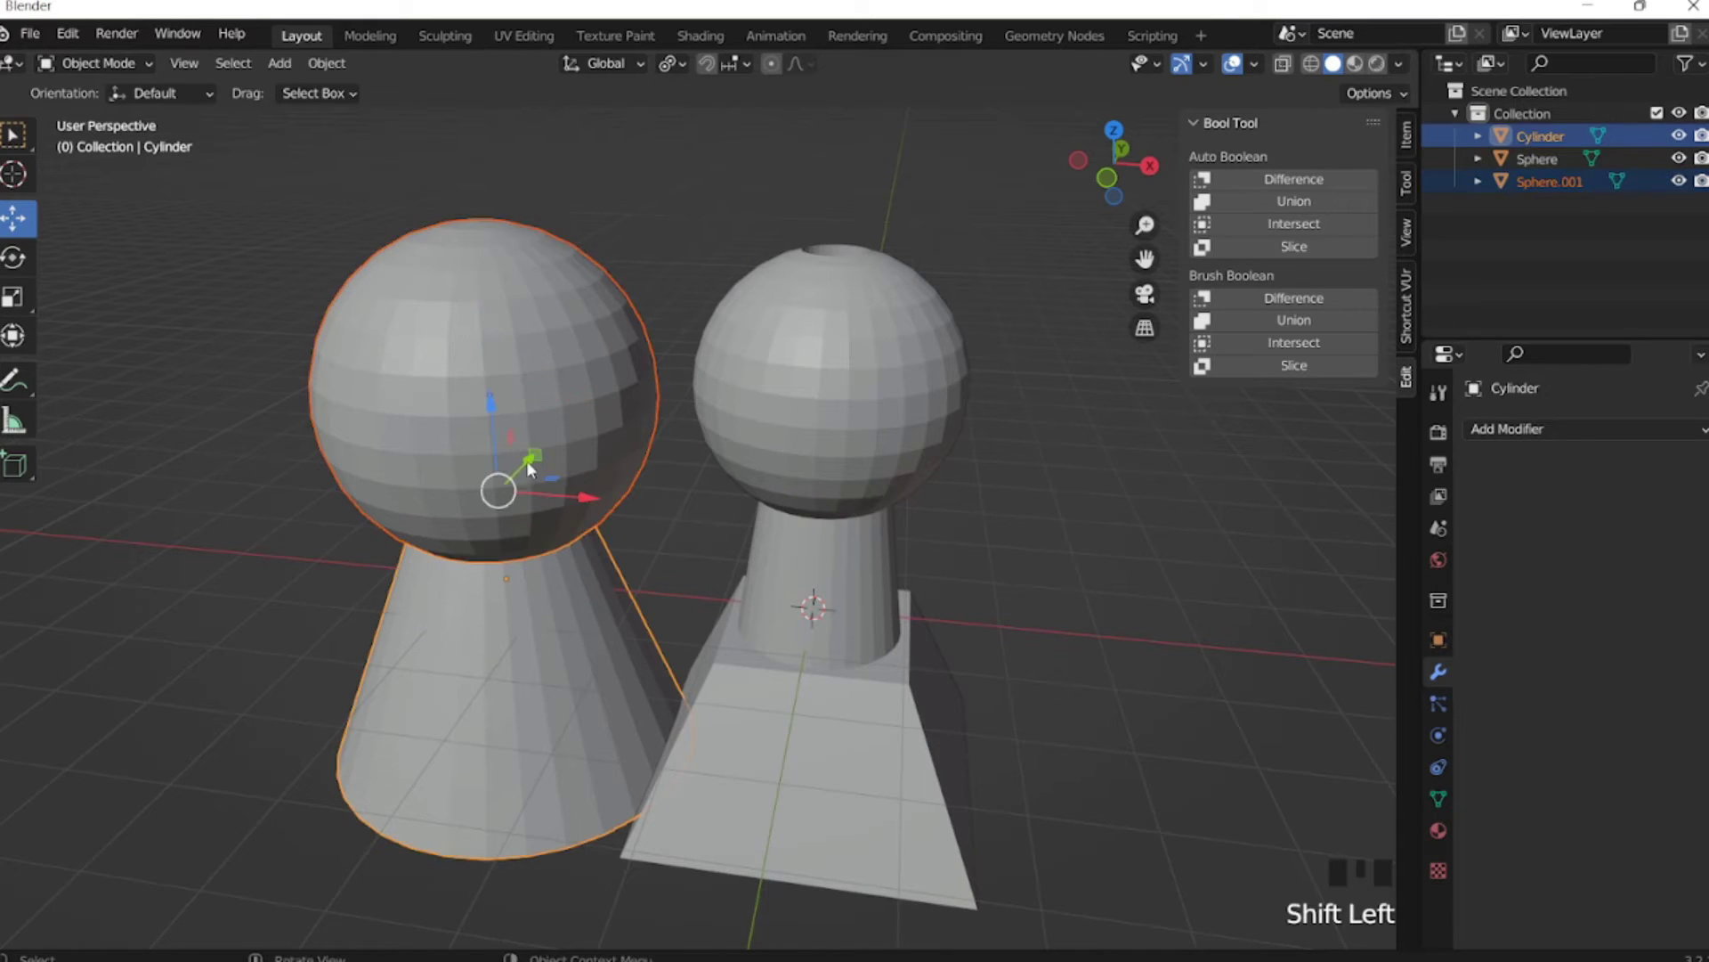
left_click(532, 369)
left_click(498, 633, "shift")
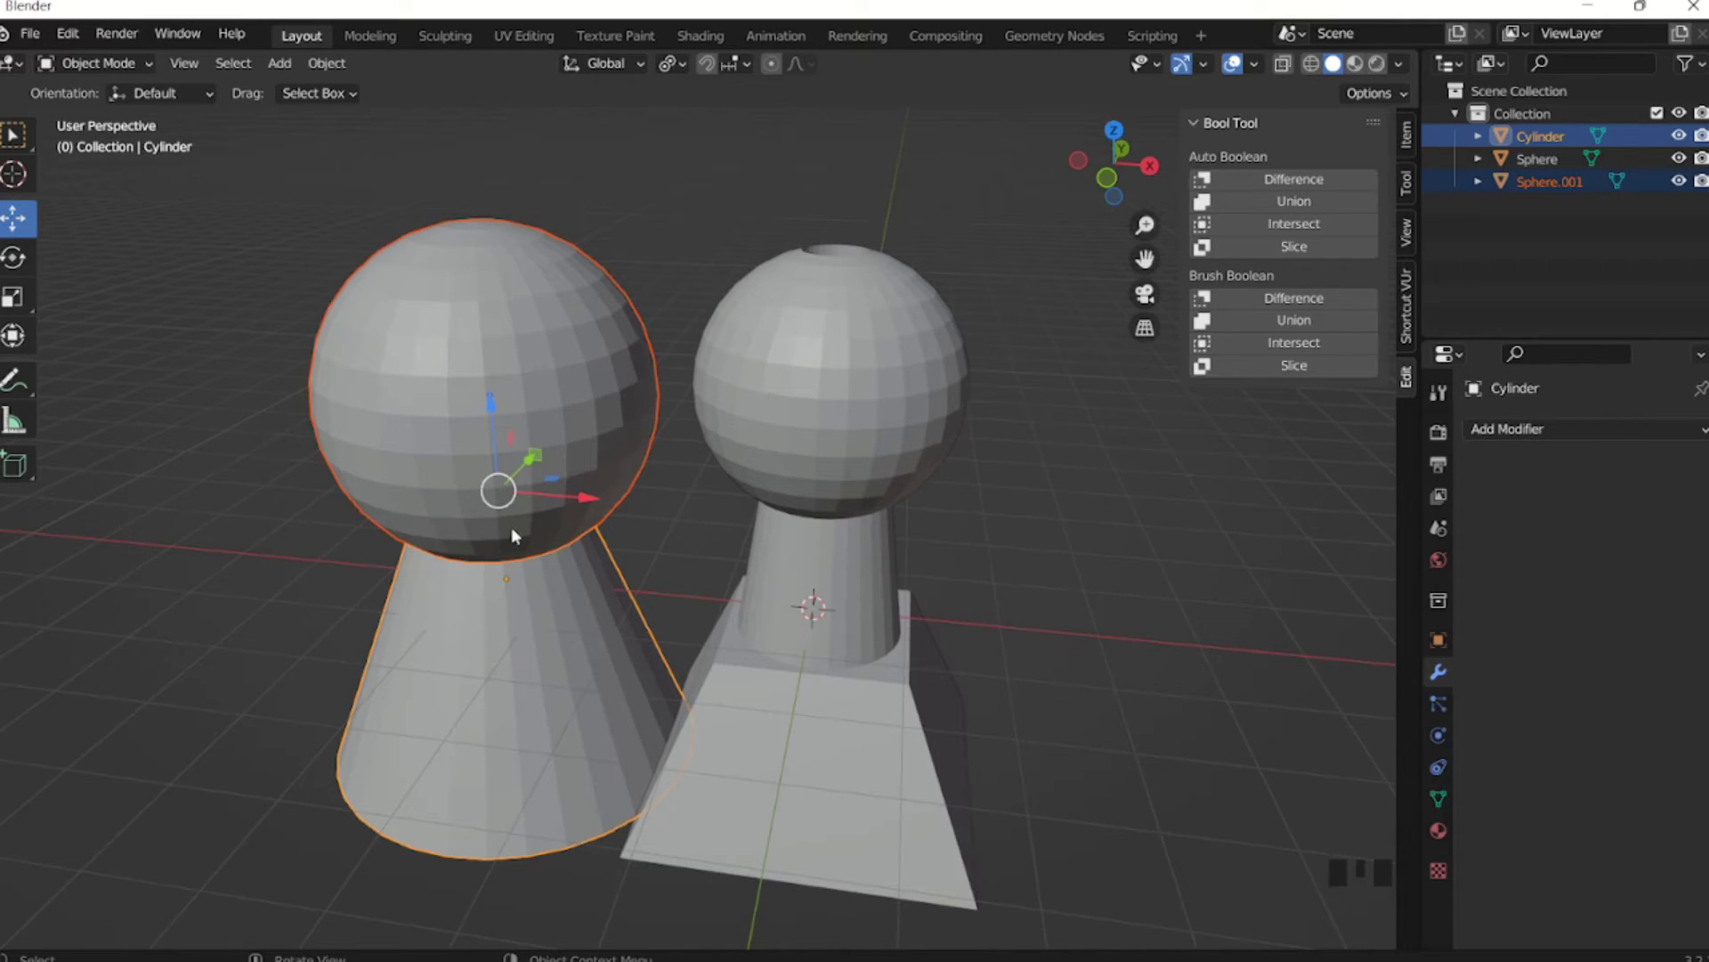
middle_click_drag(613, 516, 613, 472)
left_click(238, 436)
left_click(624, 433)
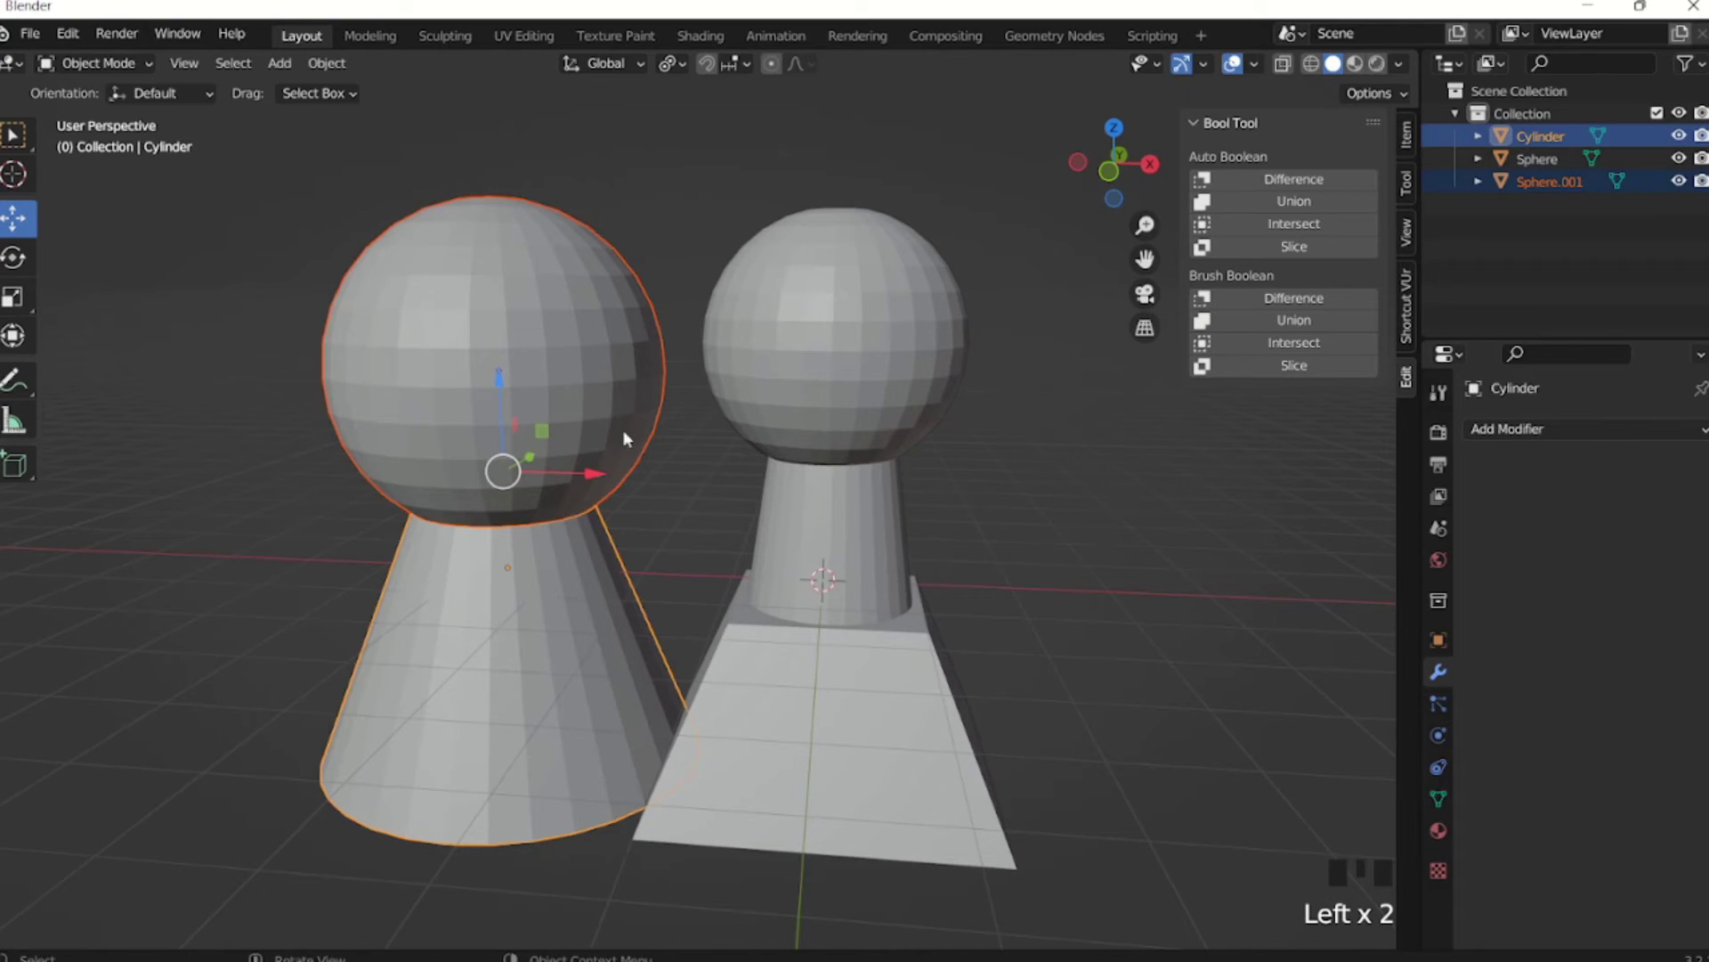
left_click(1297, 201)
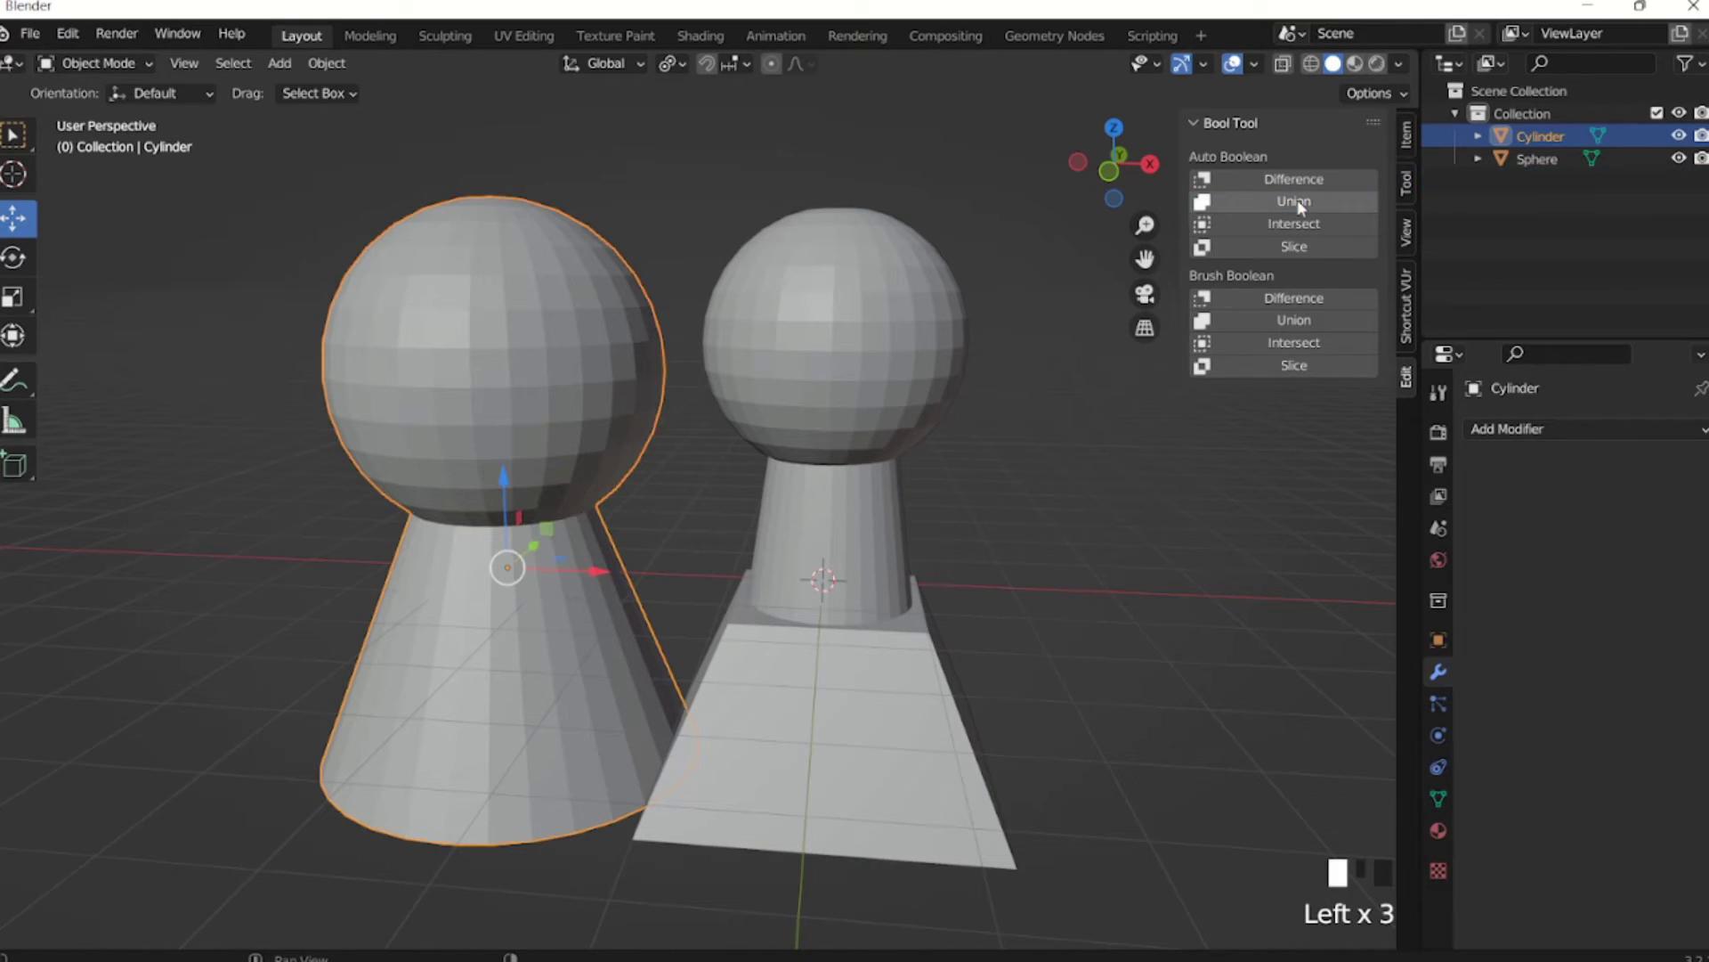
Inspect the merged sphere-and-cylinder mesh for leftover inner geometry in wireframe view, and undo the Auto Boolean Union.
left_click(1285, 65)
left_click(1309, 64)
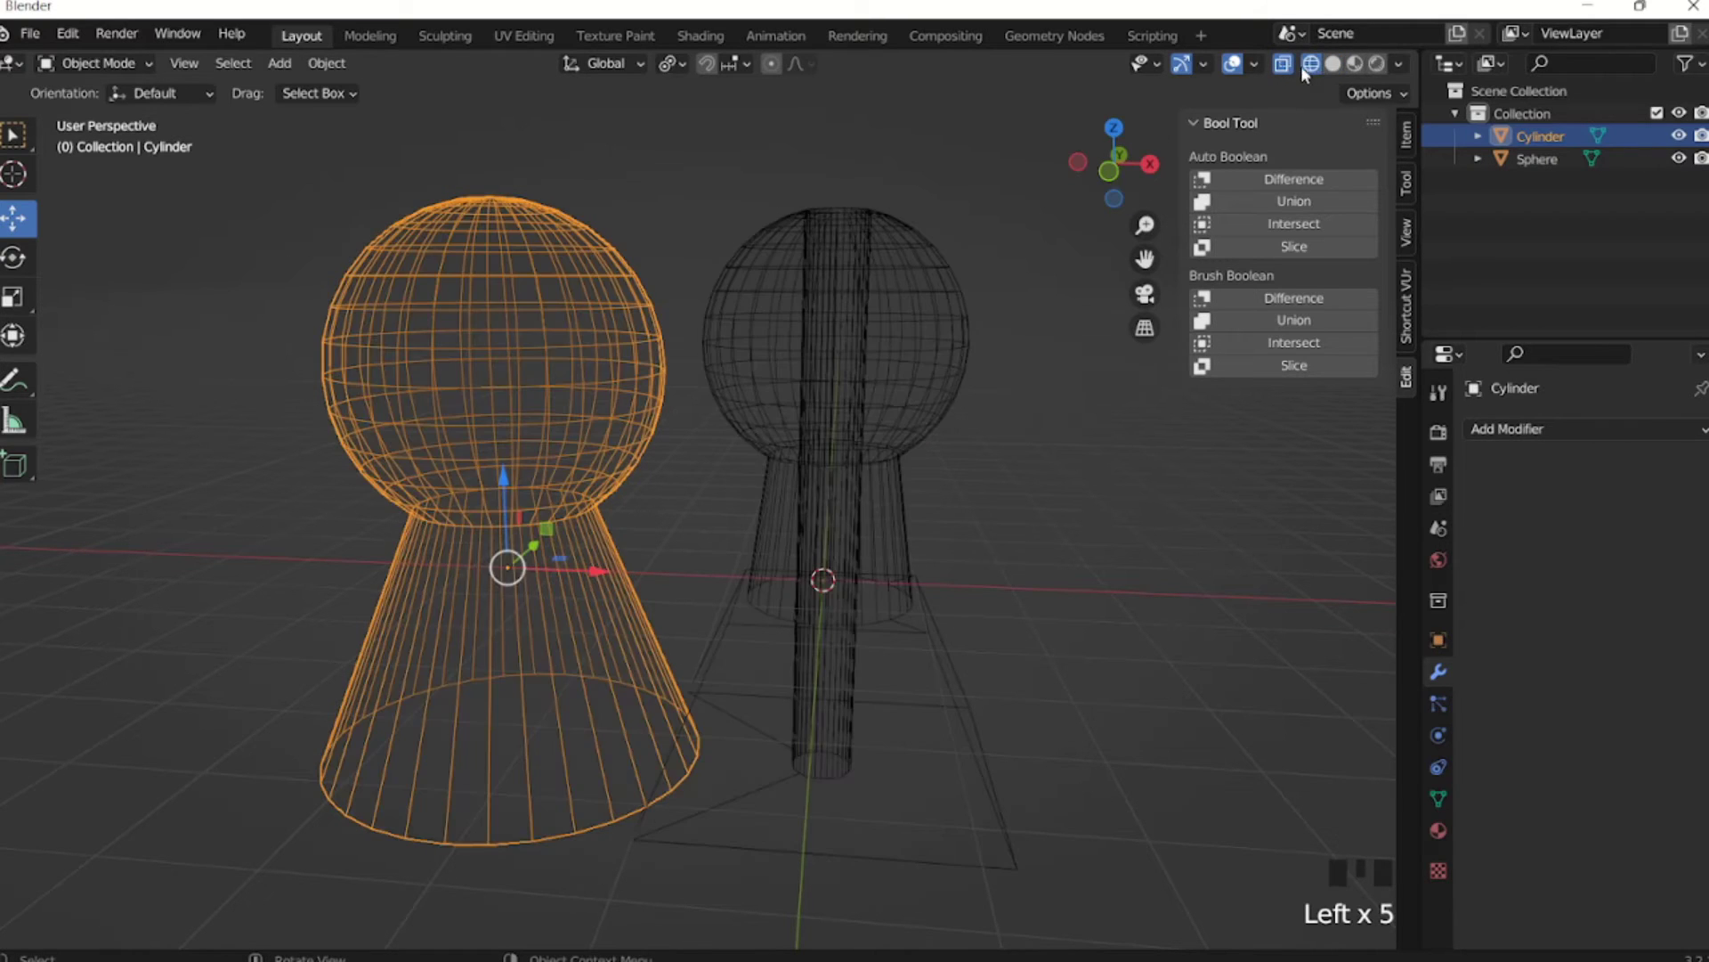
mouse_move(607, 345)
middle_mouse_down()
mouse_move(782, 242)
mouse_move(586, 368)
middle_mouse_up()
scroll(586, 368, "up", 2)
middle_click_drag(552, 489, 561, 508)
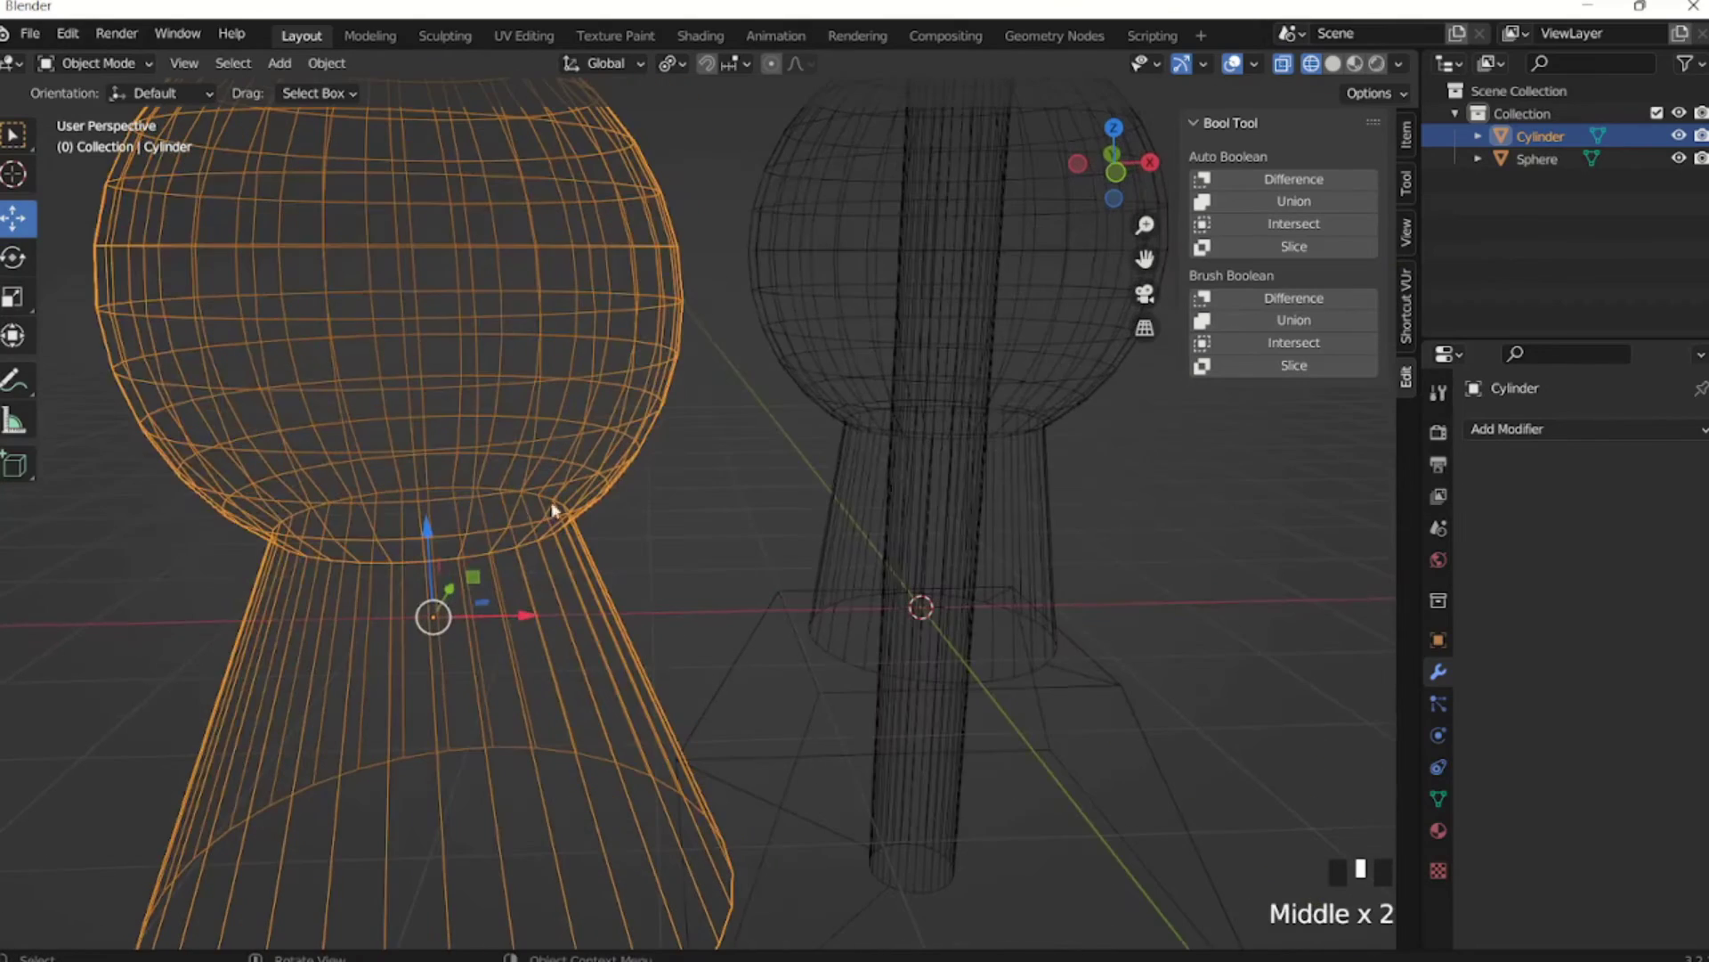
scroll(935, 370, "down", 3)
middle_click_drag(935, 370, 797, 567)
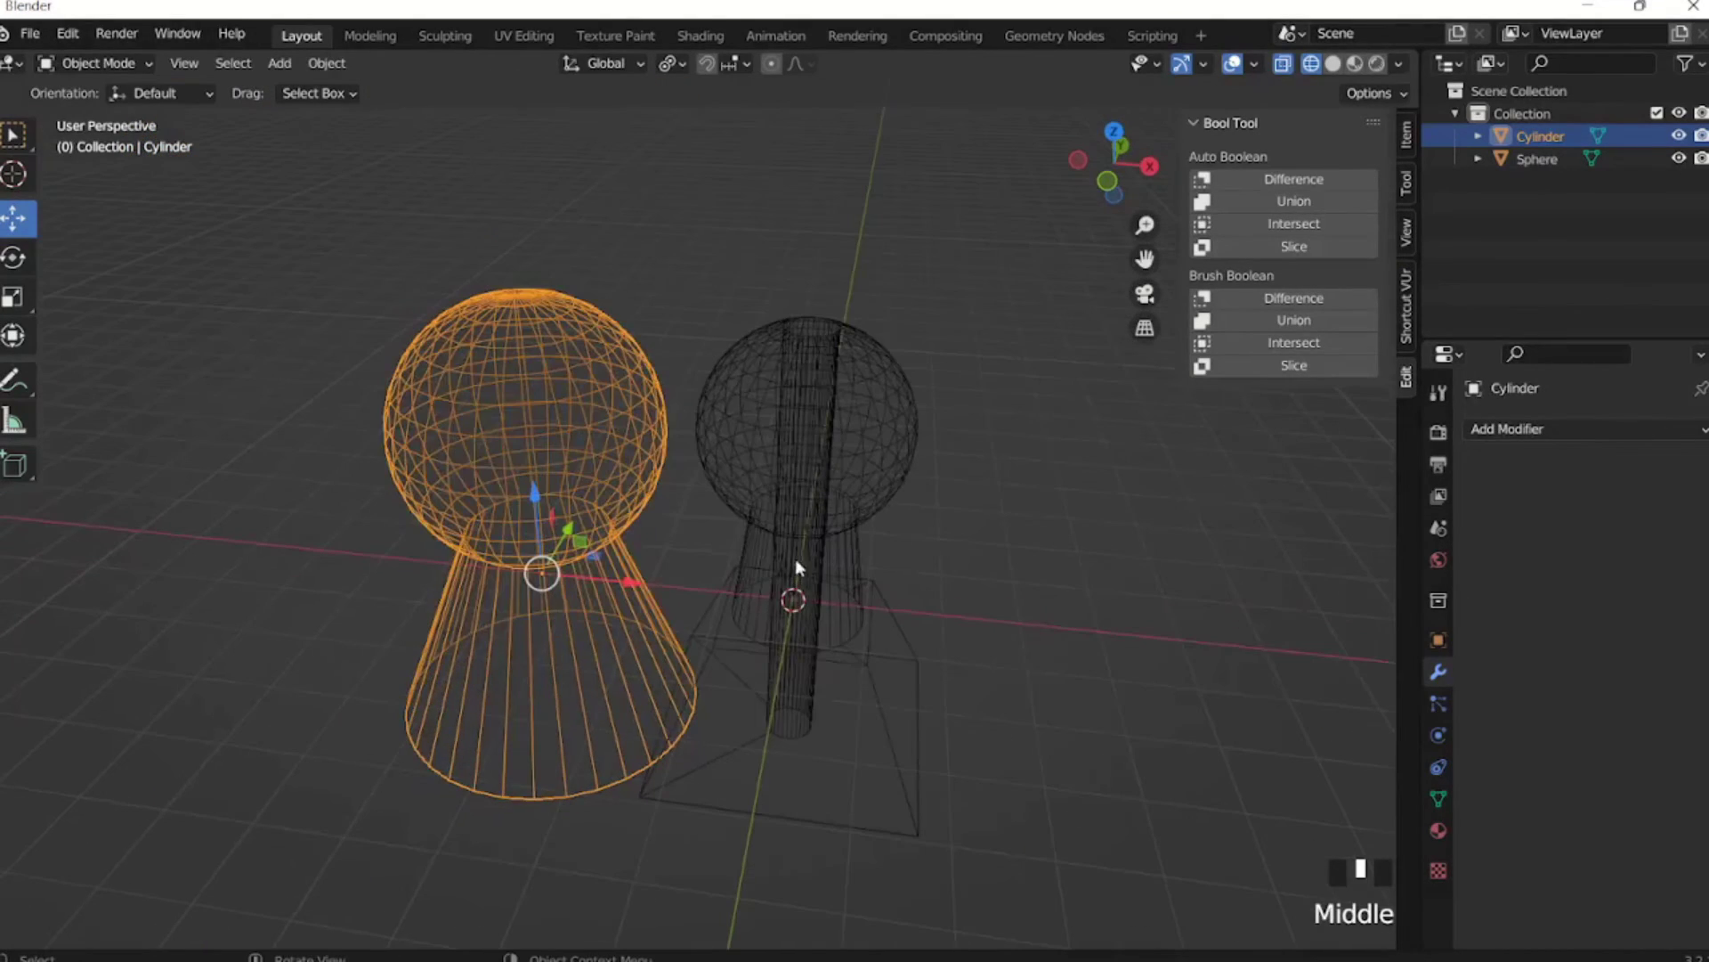
middle_click_drag(561, 524, 616, 628)
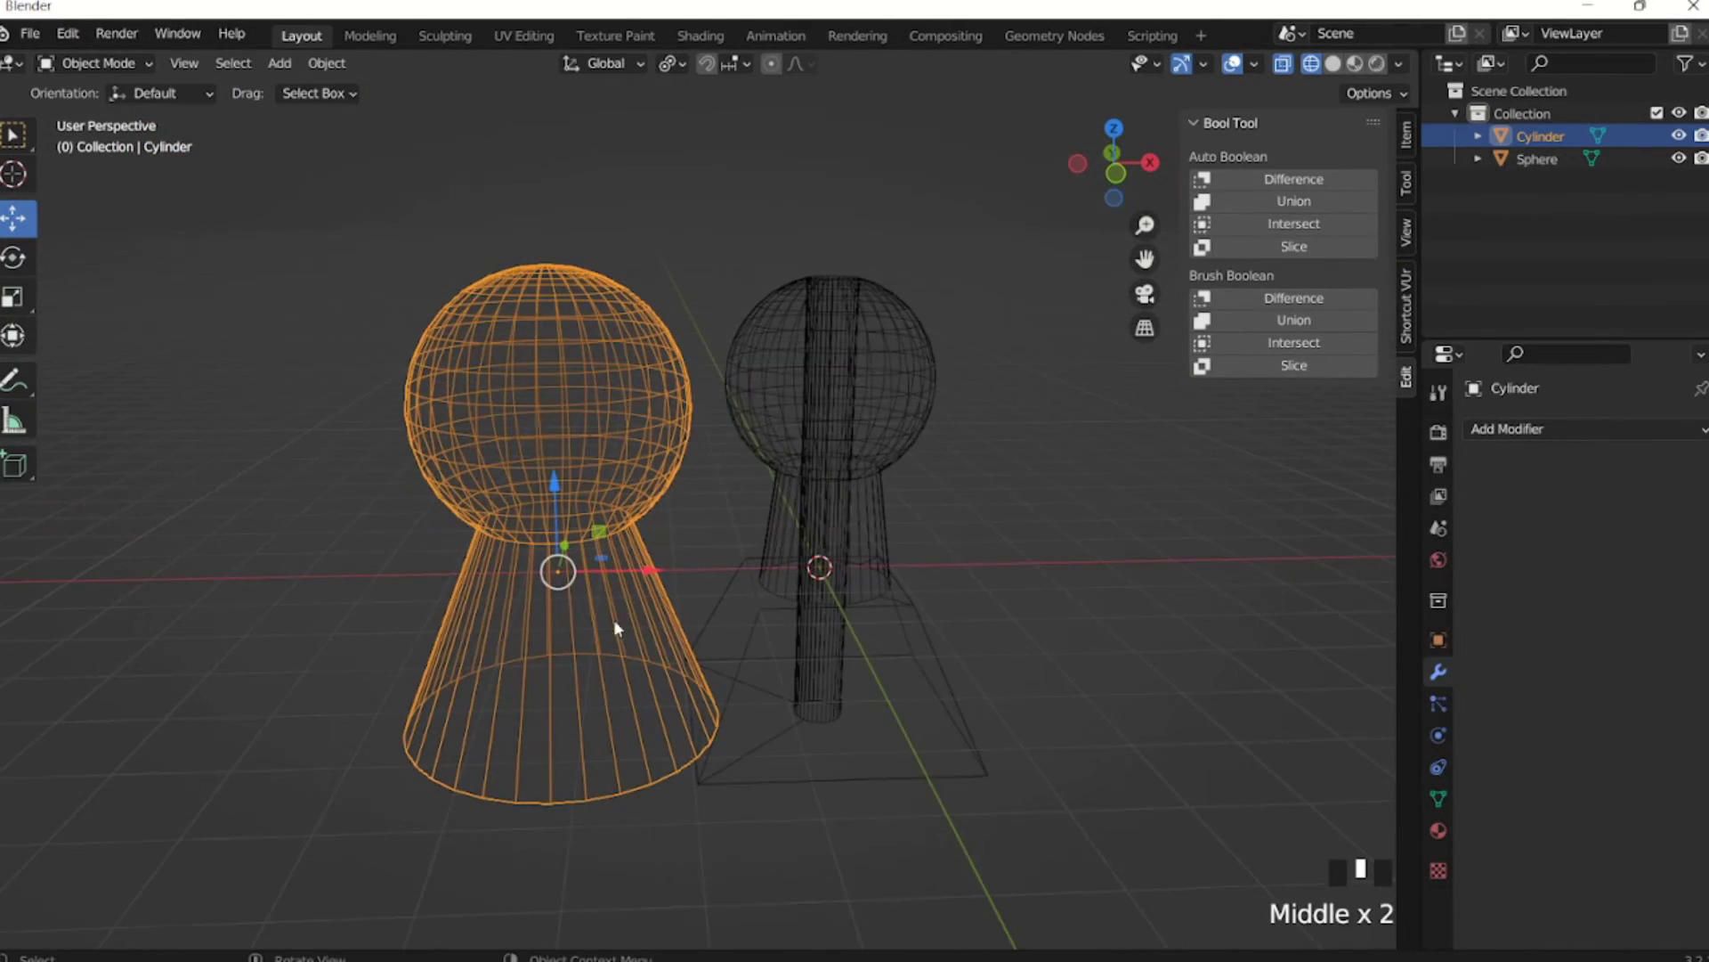
middle_click_drag(783, 338, 670, 351)
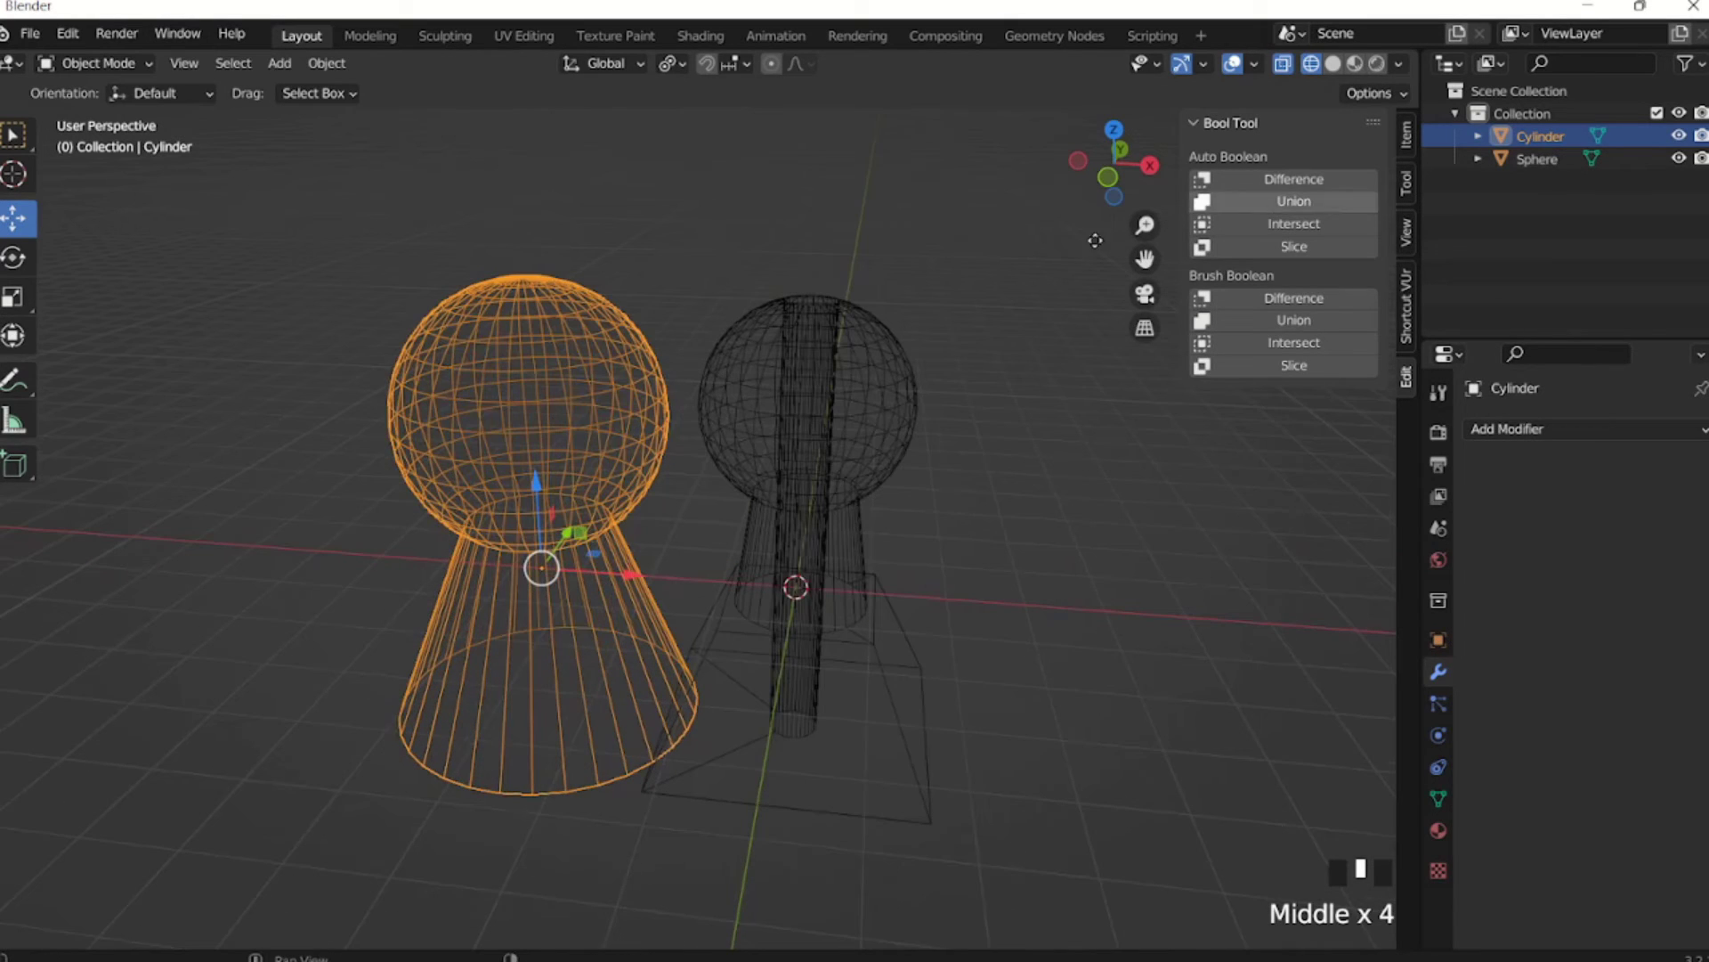
key("ctrl+z")
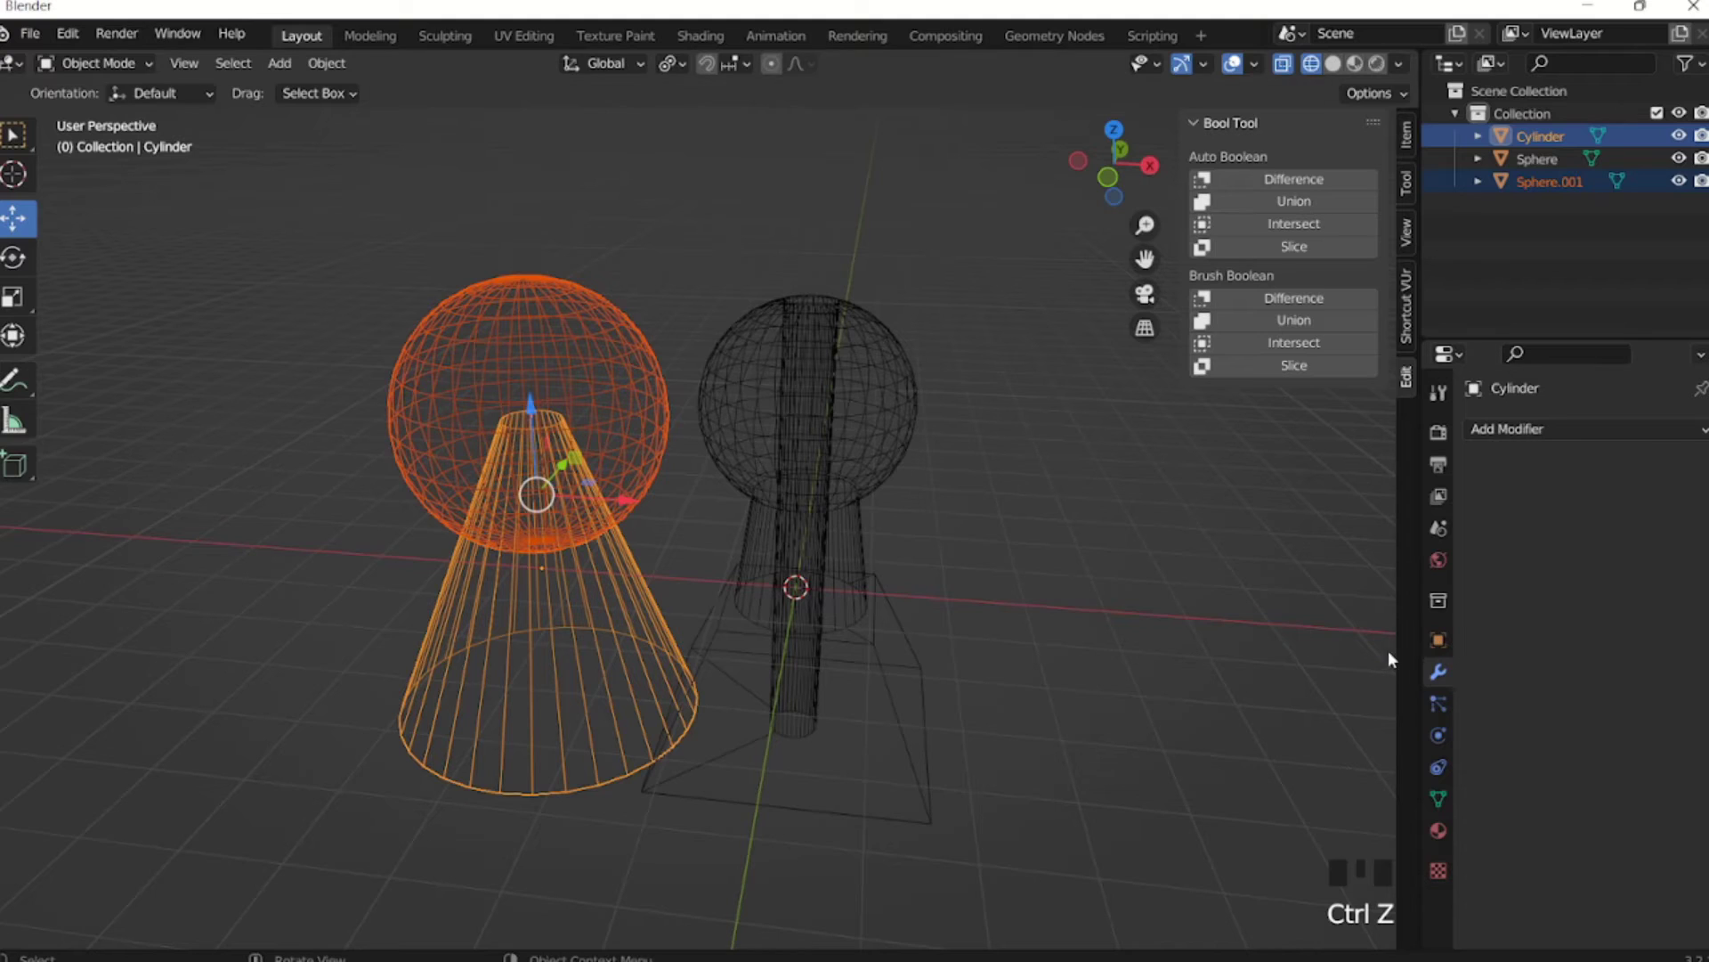
Try to set up a Union Boolean modifier on the tapered cylinder, and remove the modifier.
left_click(1504, 428)
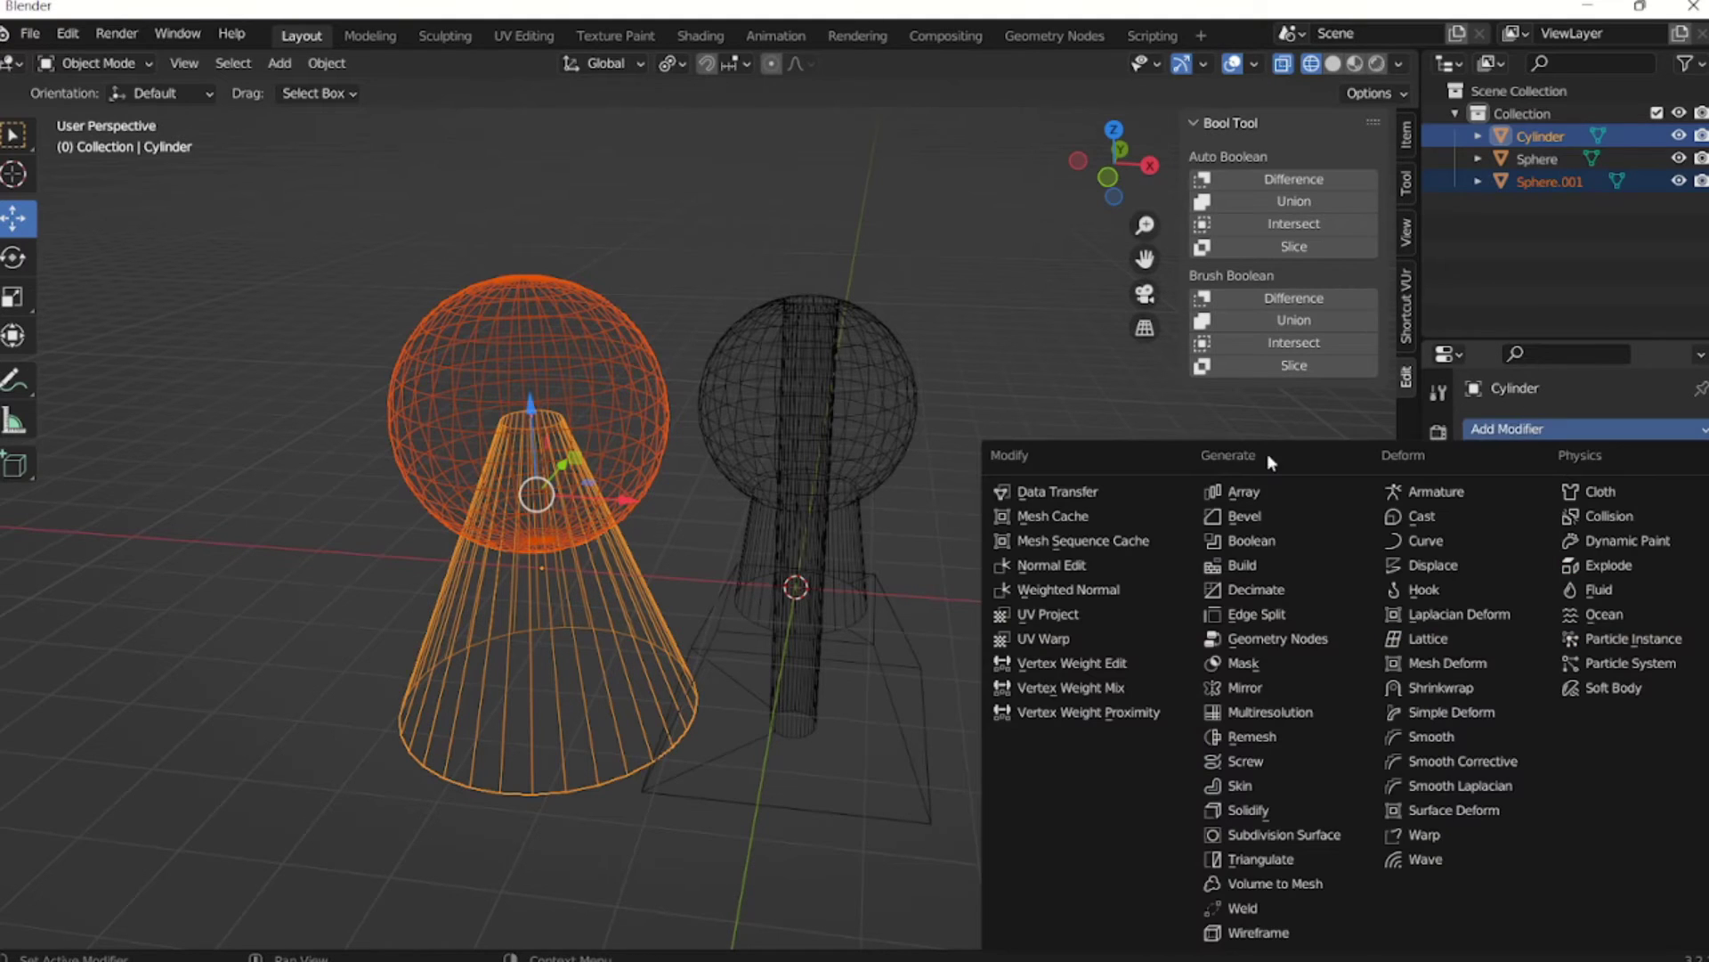
left_click(1250, 540)
left_click(1685, 501)
left_click(1587, 500)
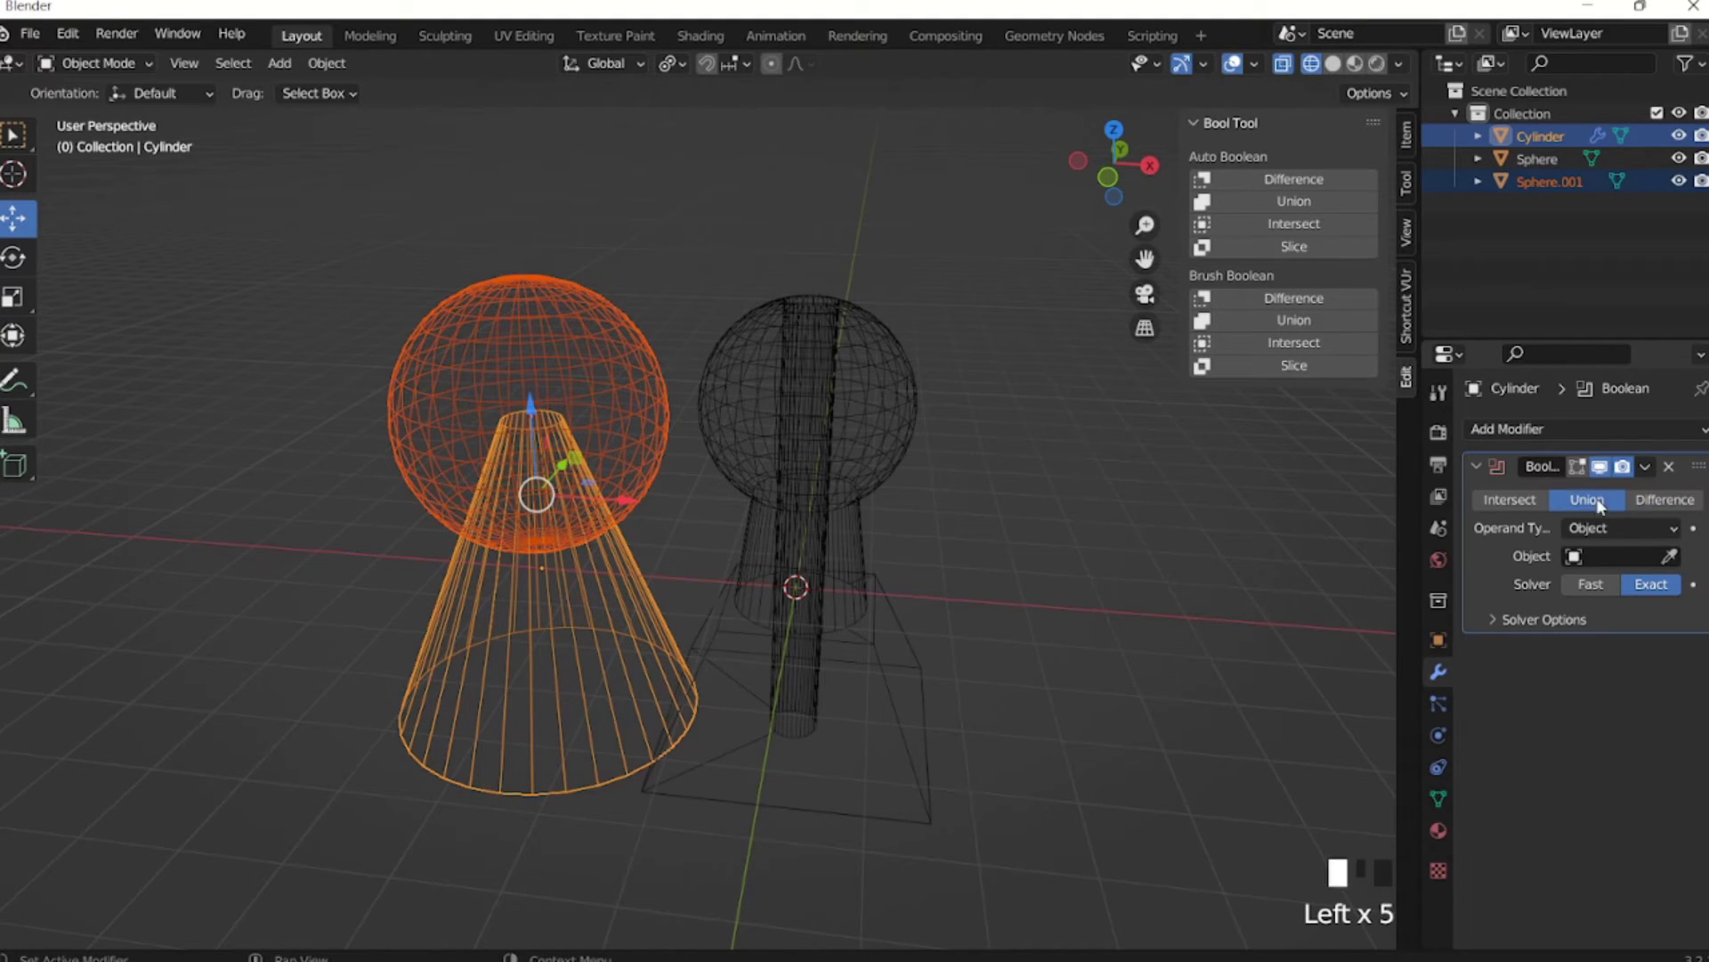
left_click(1669, 556)
left_click(542, 571)
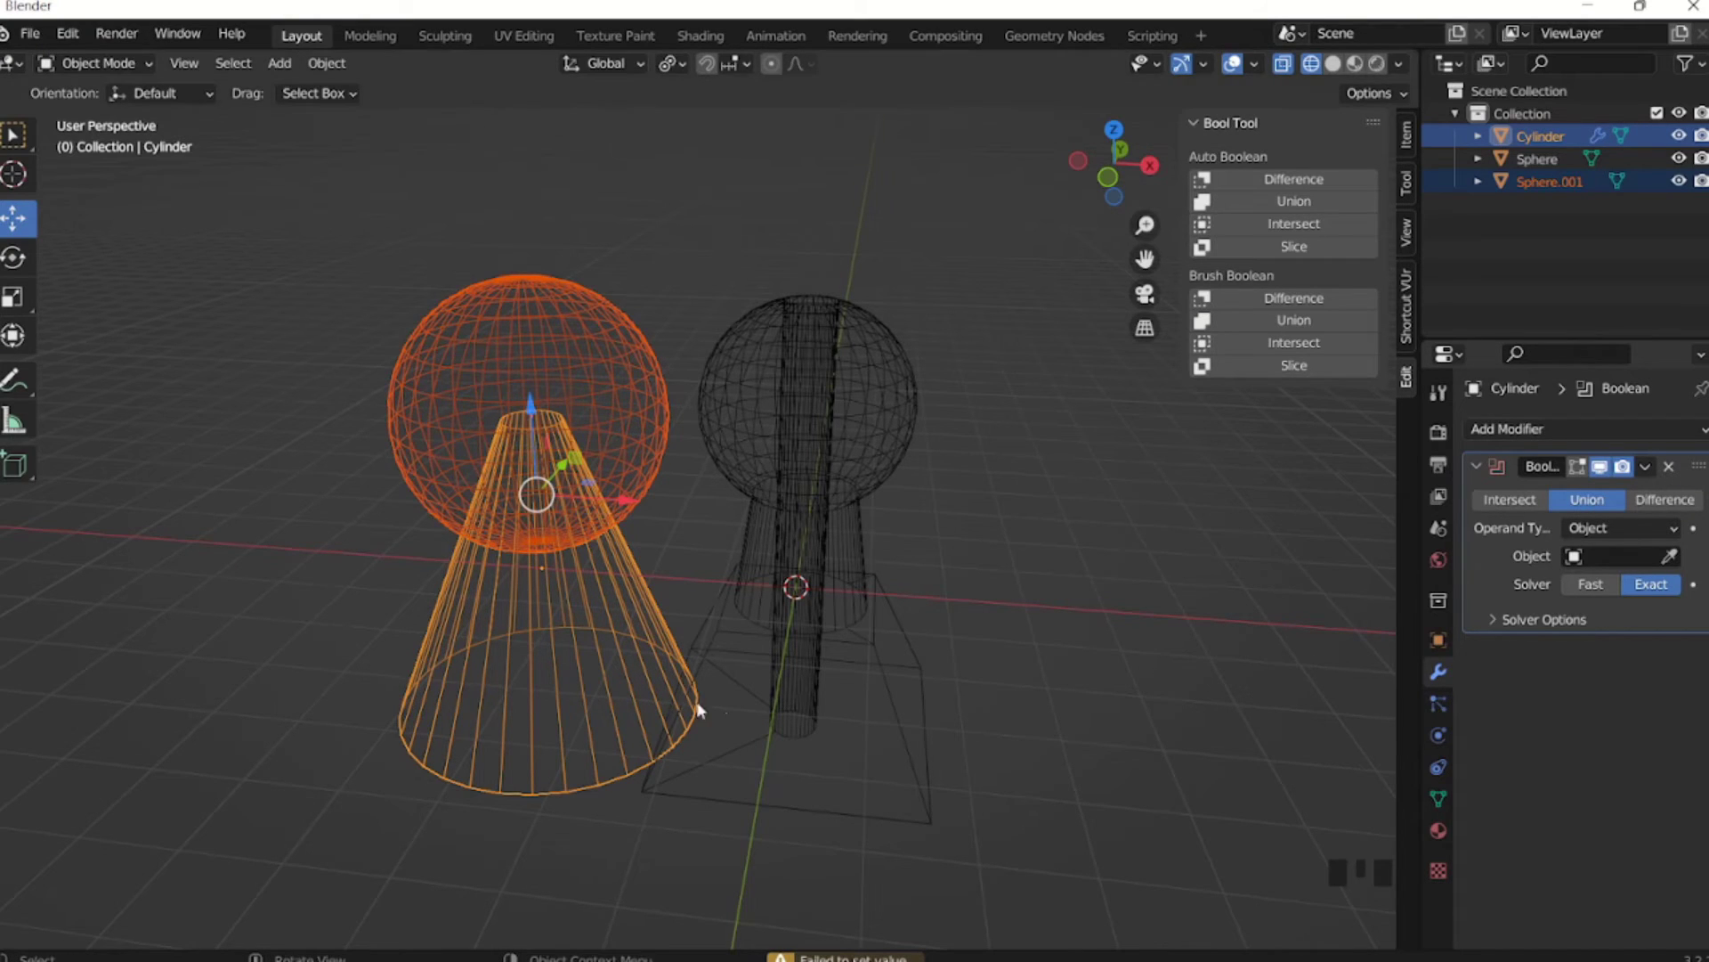
left_click(1669, 467)
Merge the tapered cylinder and the large sphere with Auto Boolean Union, keeping the sphere as the active object.
left_click(606, 484)
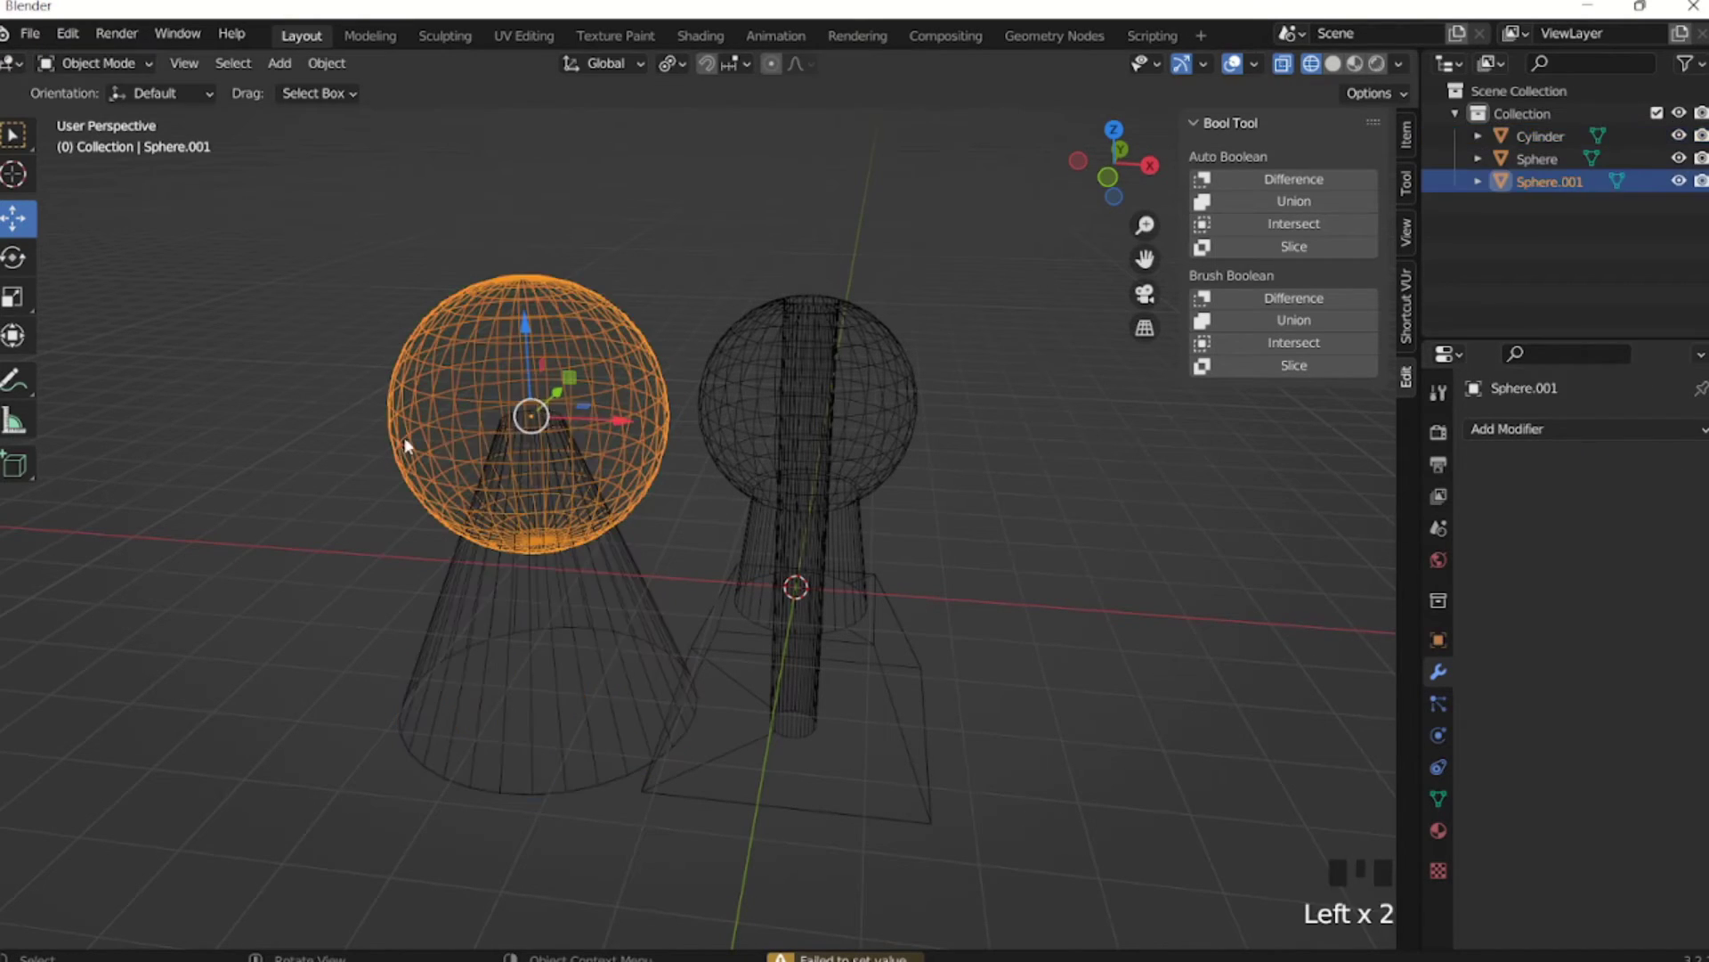
left_click(334, 441)
left_click(1283, 206)
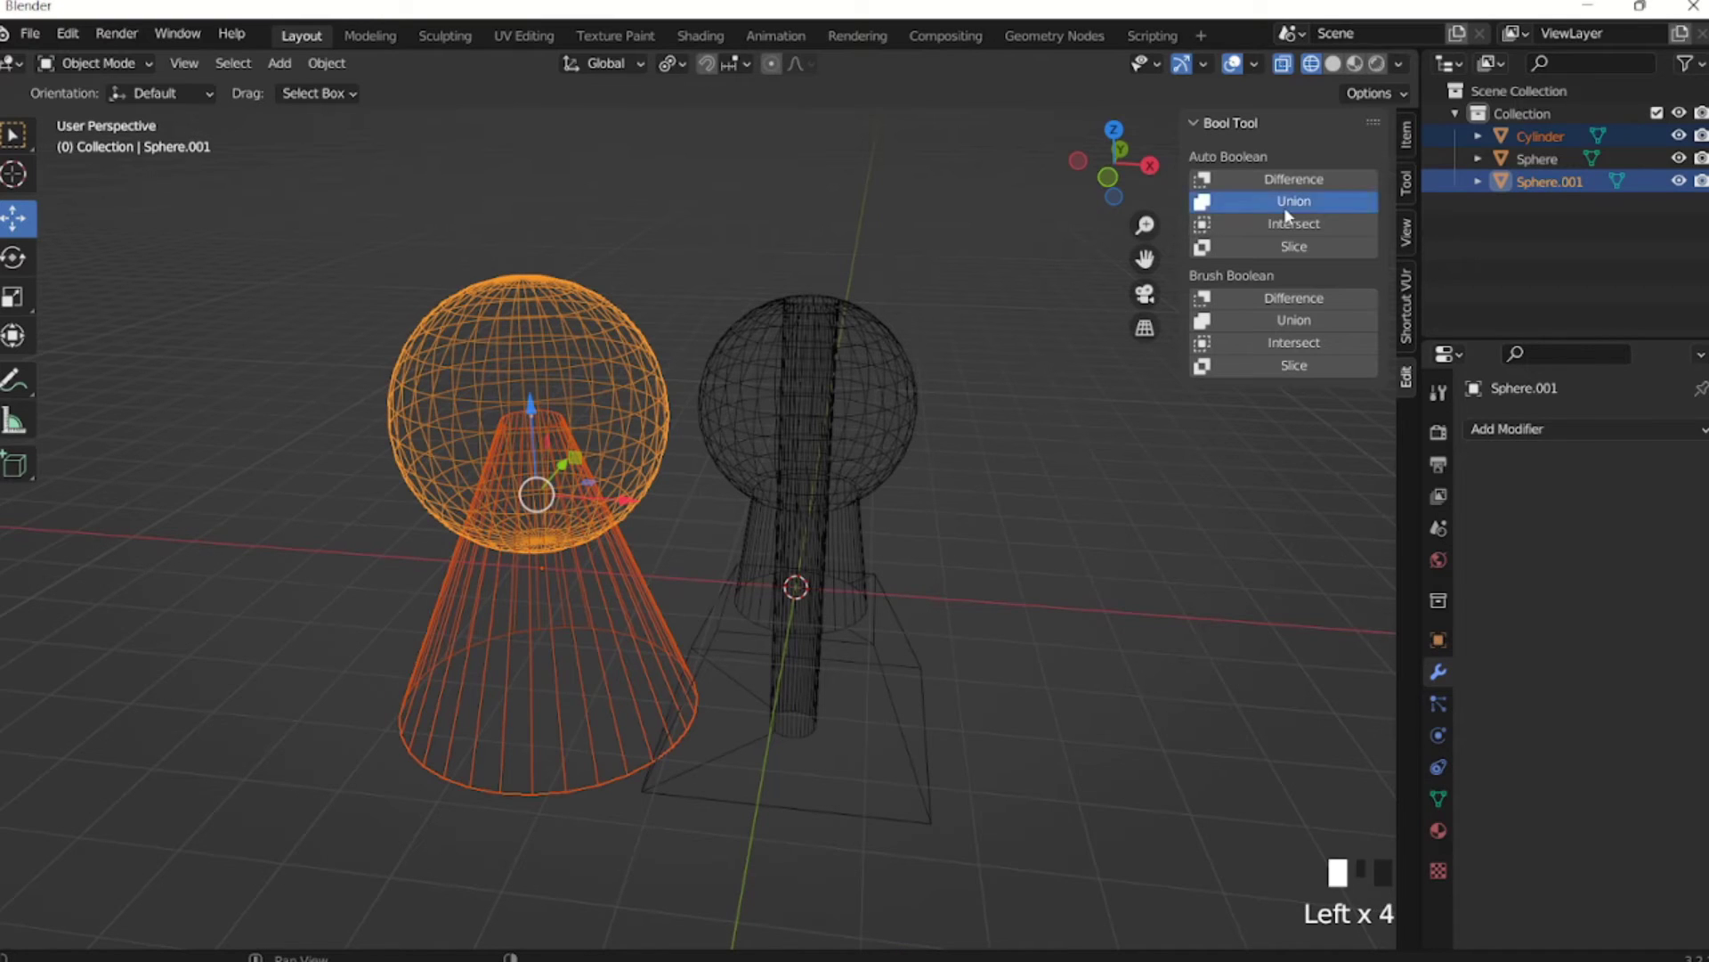
left_click(1031, 550)
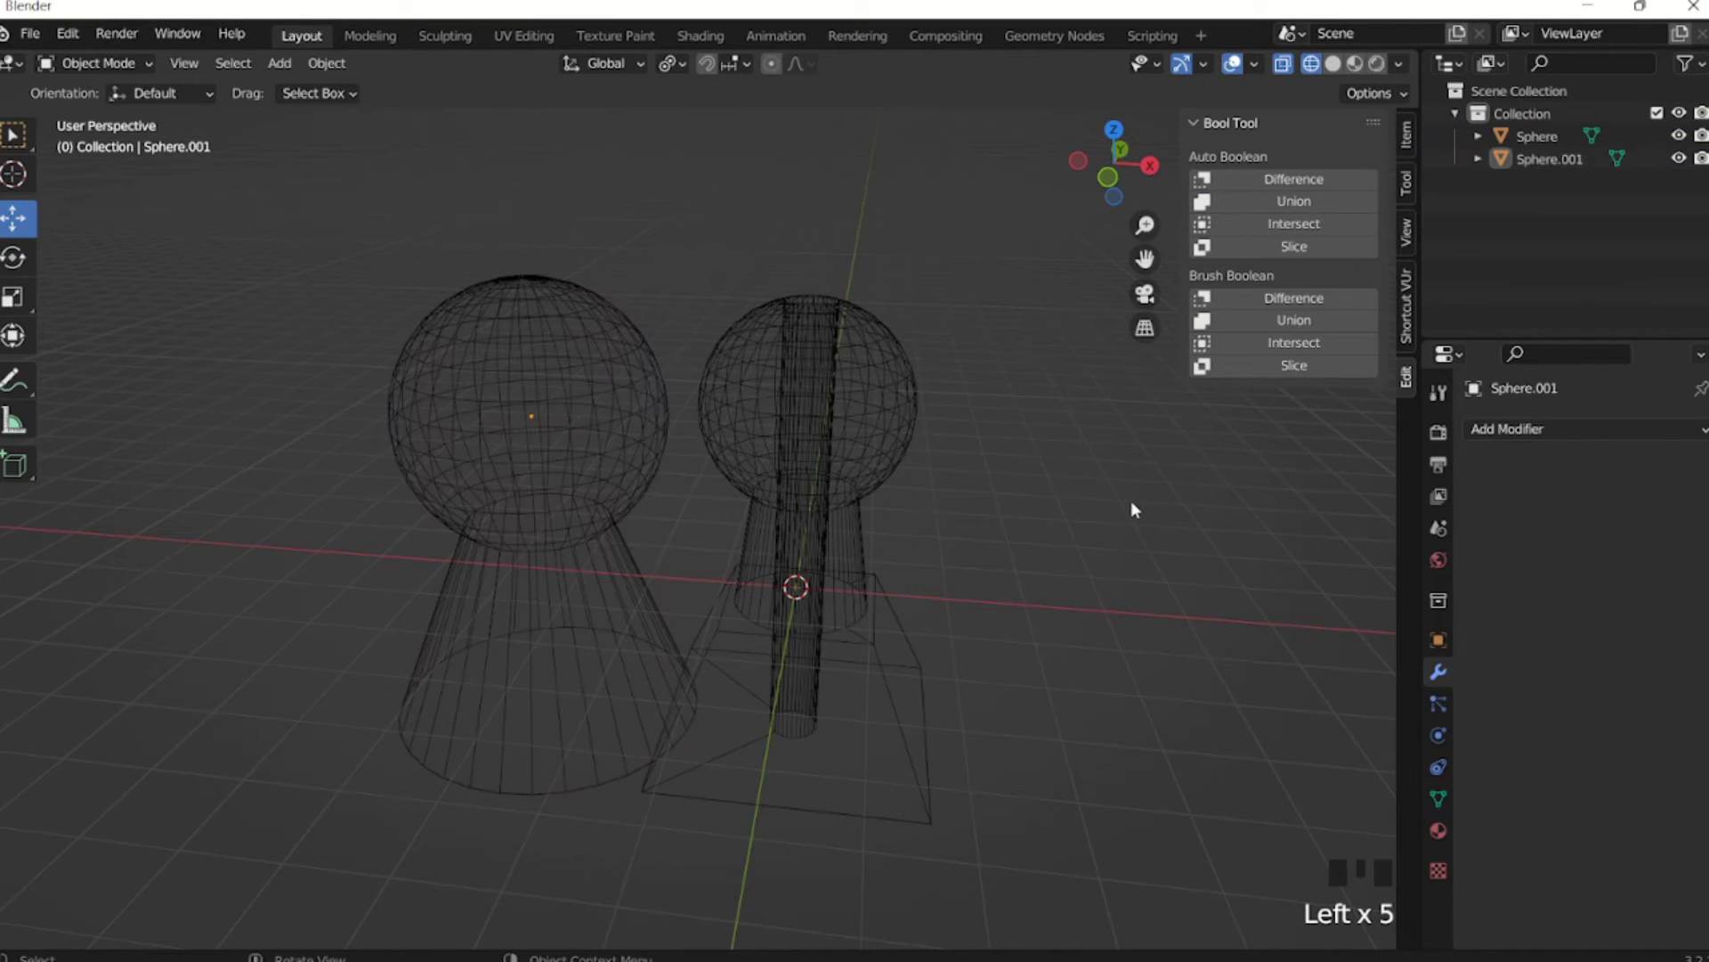
Return the viewport to solid shading with X-ray off.
left_click(1333, 64)
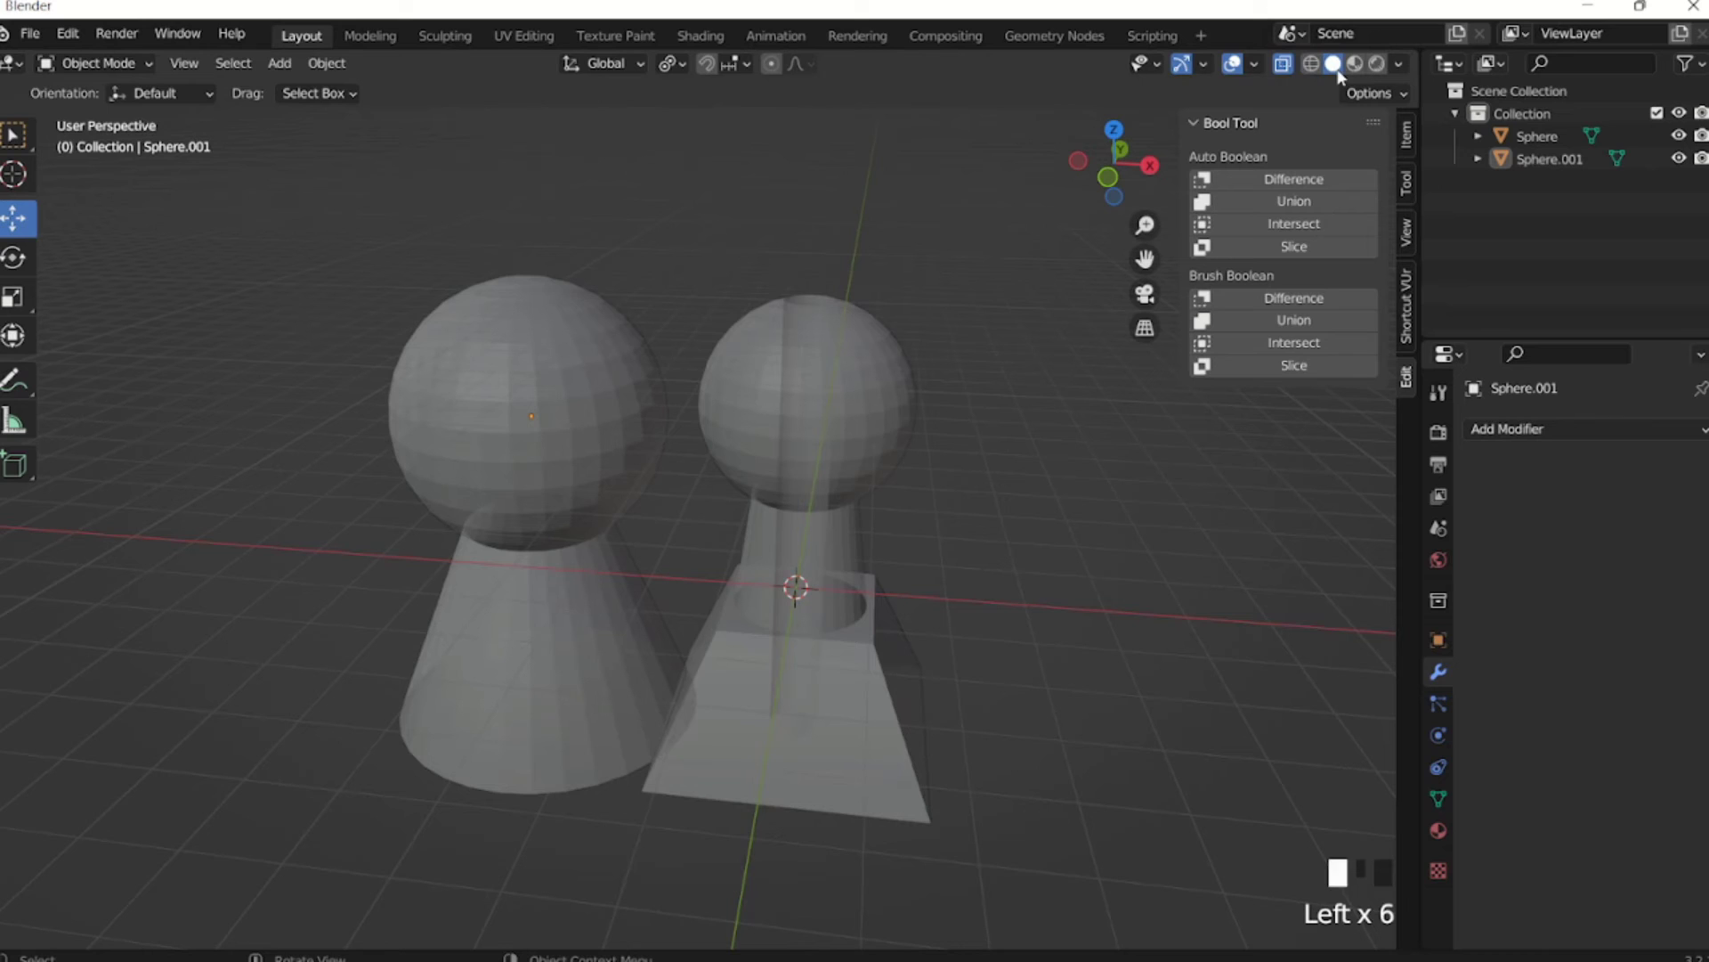
left_click(1020, 365)
left_click(1283, 63)
middle_click_drag(951, 473, 963, 429)
Move the merged round-based figure about 1.9 m along negative X, away from the square-based figure, and deselect it.
left_click(583, 591)
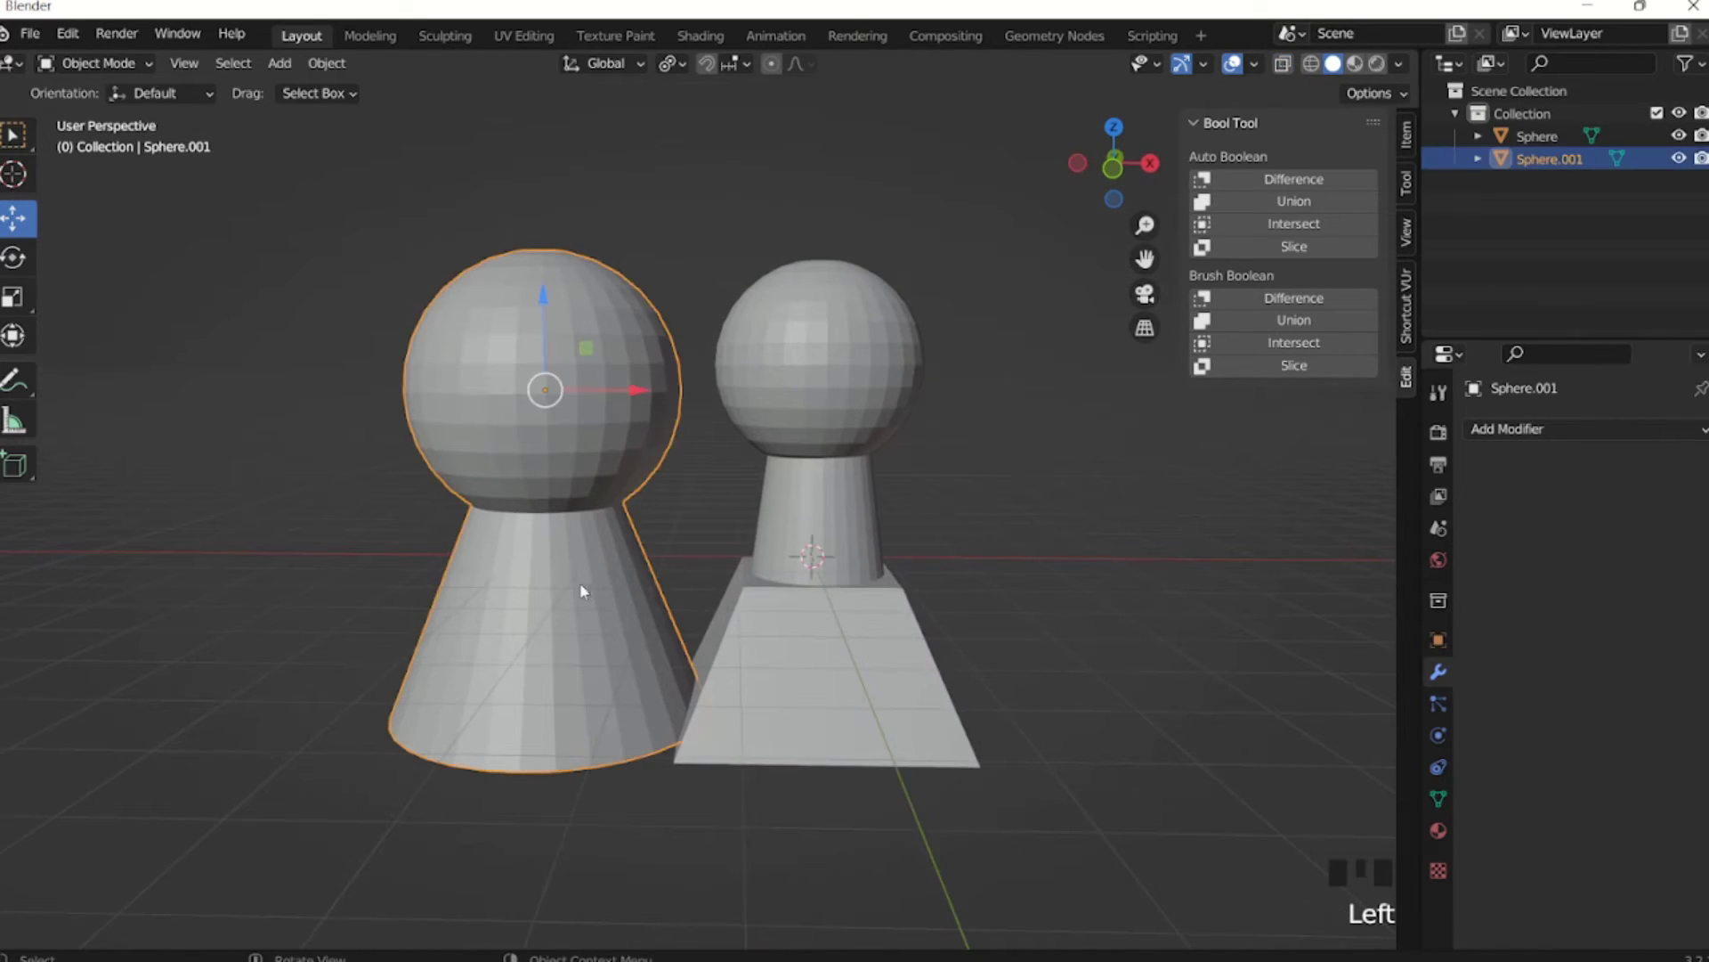
left_click_drag(640, 401, 534, 433)
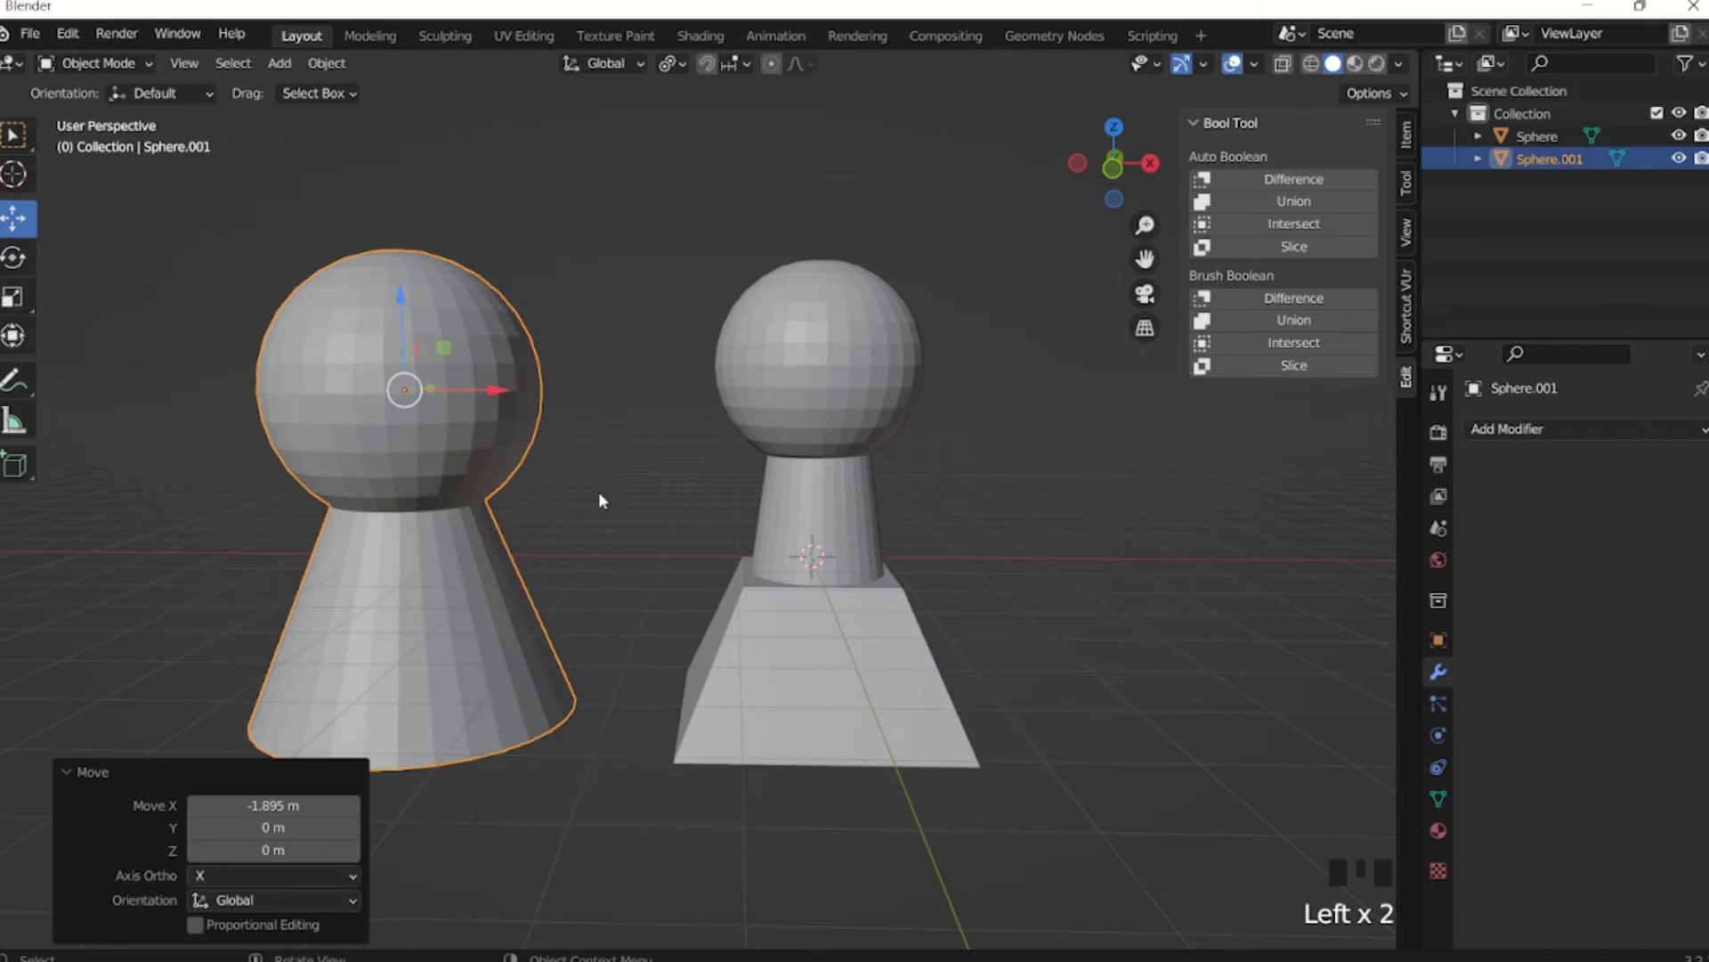
left_click(580, 556)
middle_click_drag(580, 557, 717, 550, "shift")
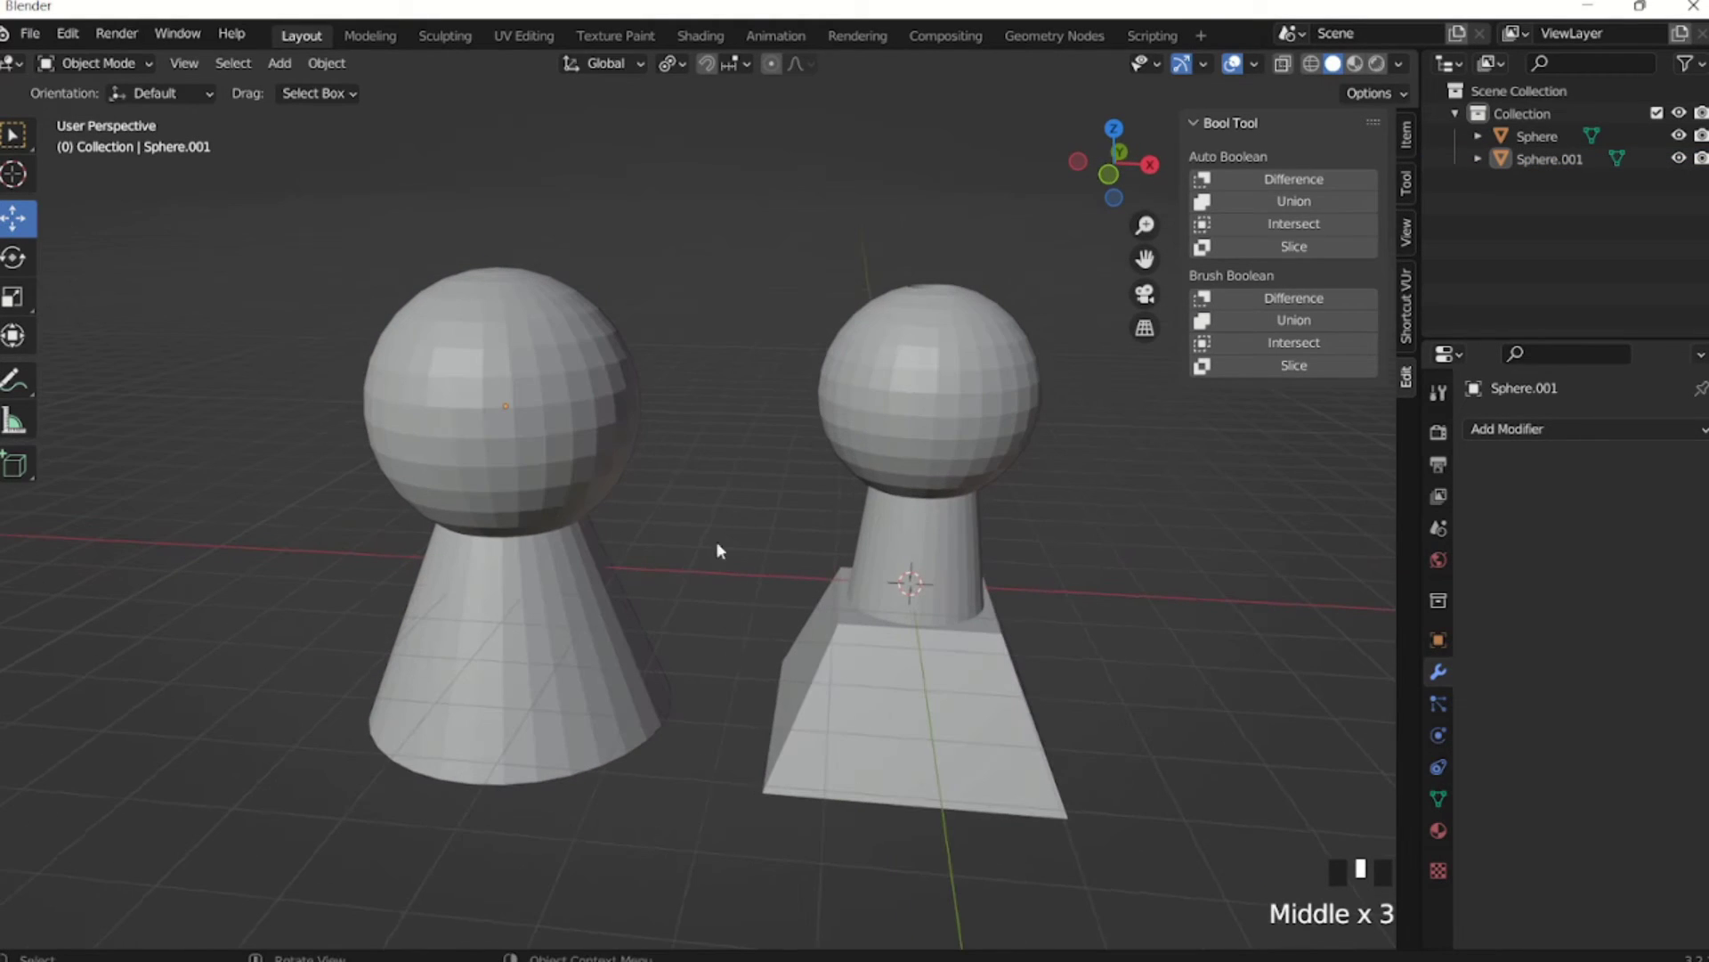
Check the merged figure's modifier properties for a Boolean modifier.
left_click(1438, 670)
left_click(1572, 428)
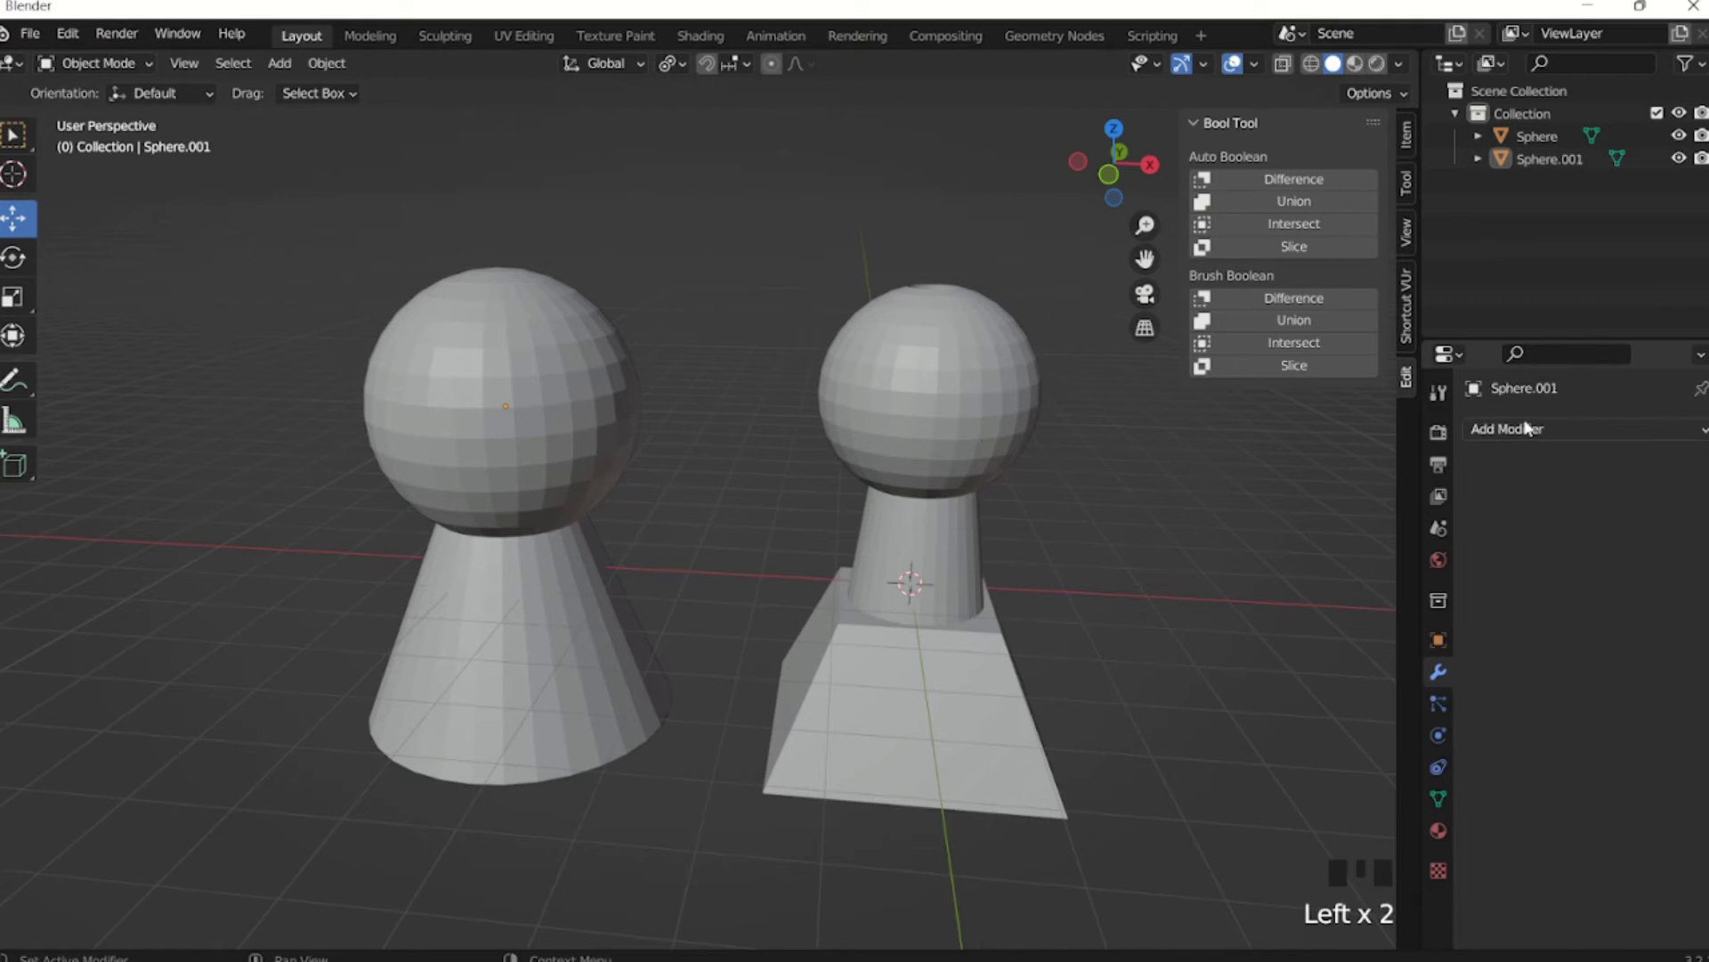
left_click(1249, 461)
left_click(1236, 472)
scroll(1220, 486, "down", 2)
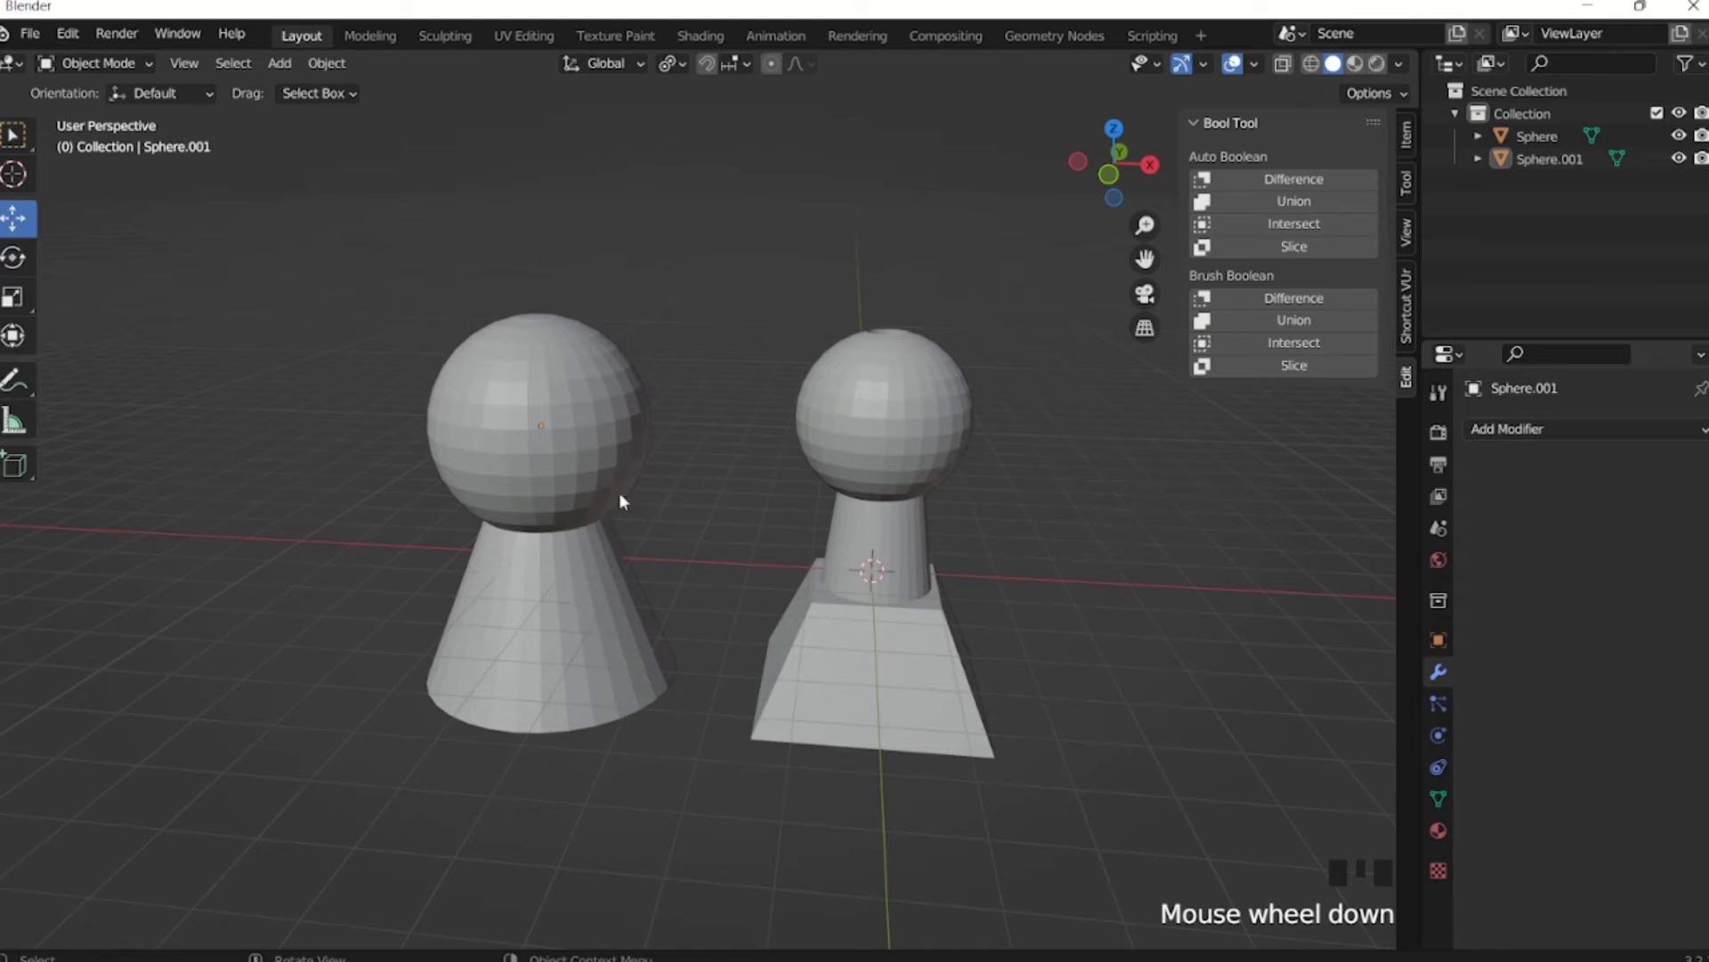
Undo the merged figure's move and the Auto Boolean Union.
key("ctrl+z")
key("ctrl+z")
key("ctrl+z")
key("ctrl+z")
key("ctrl+z")
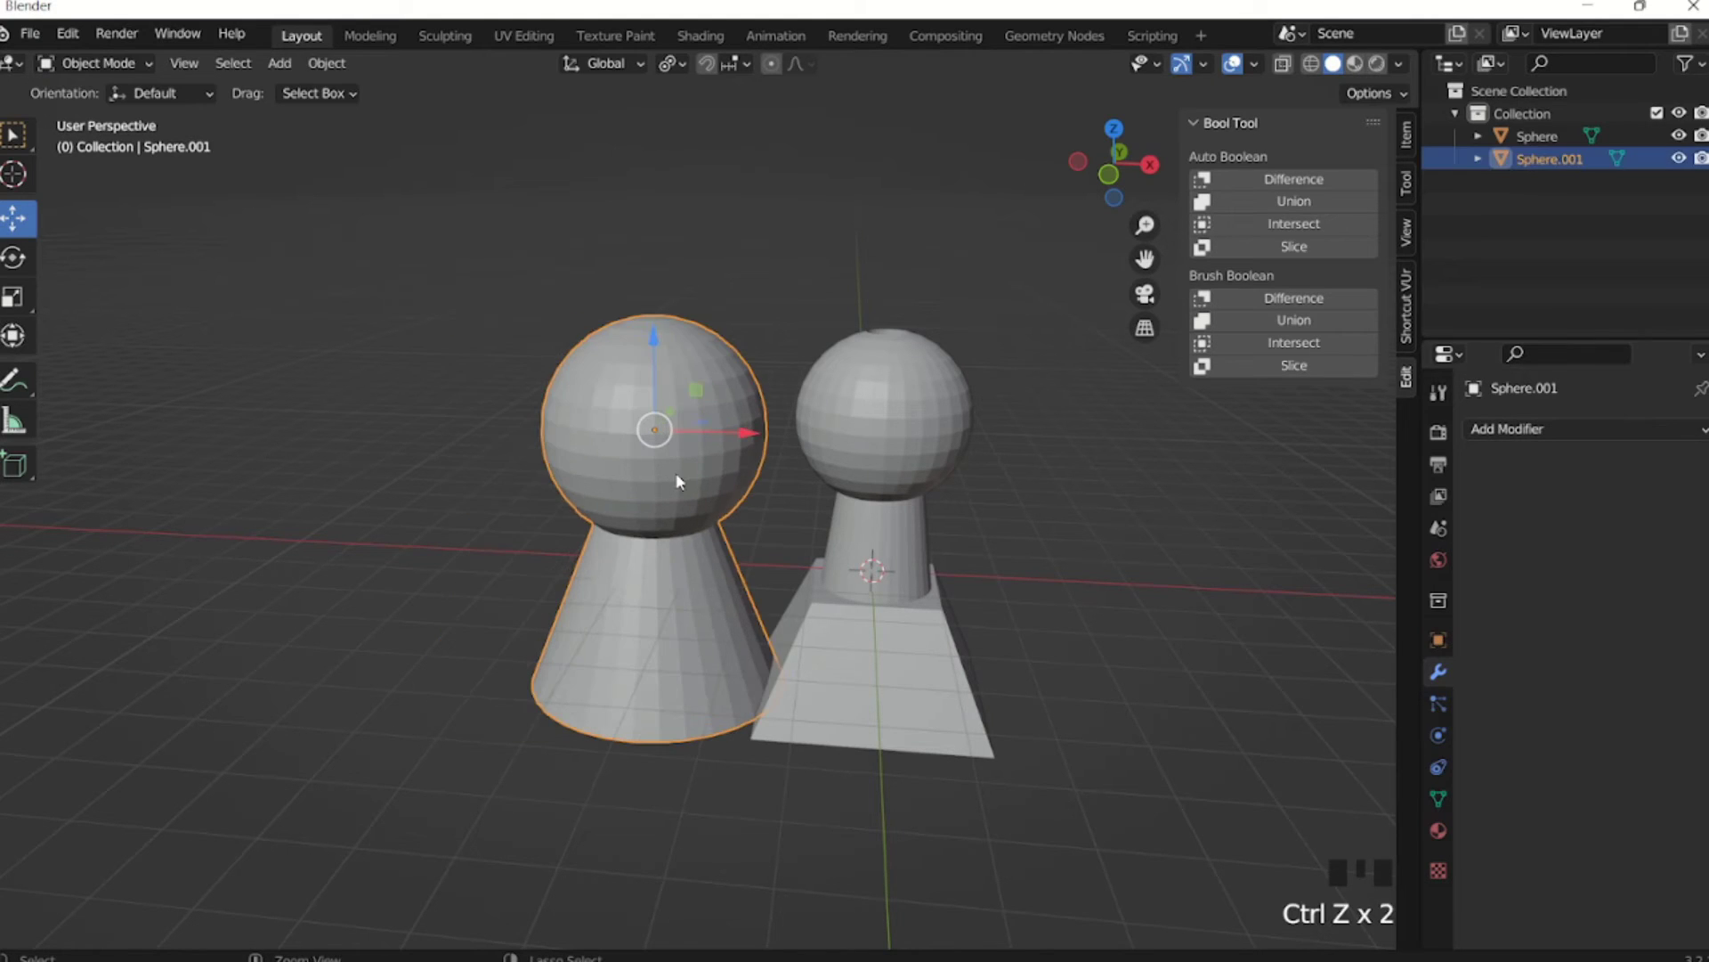
key("ctrl+z")
key("ctrl+z")
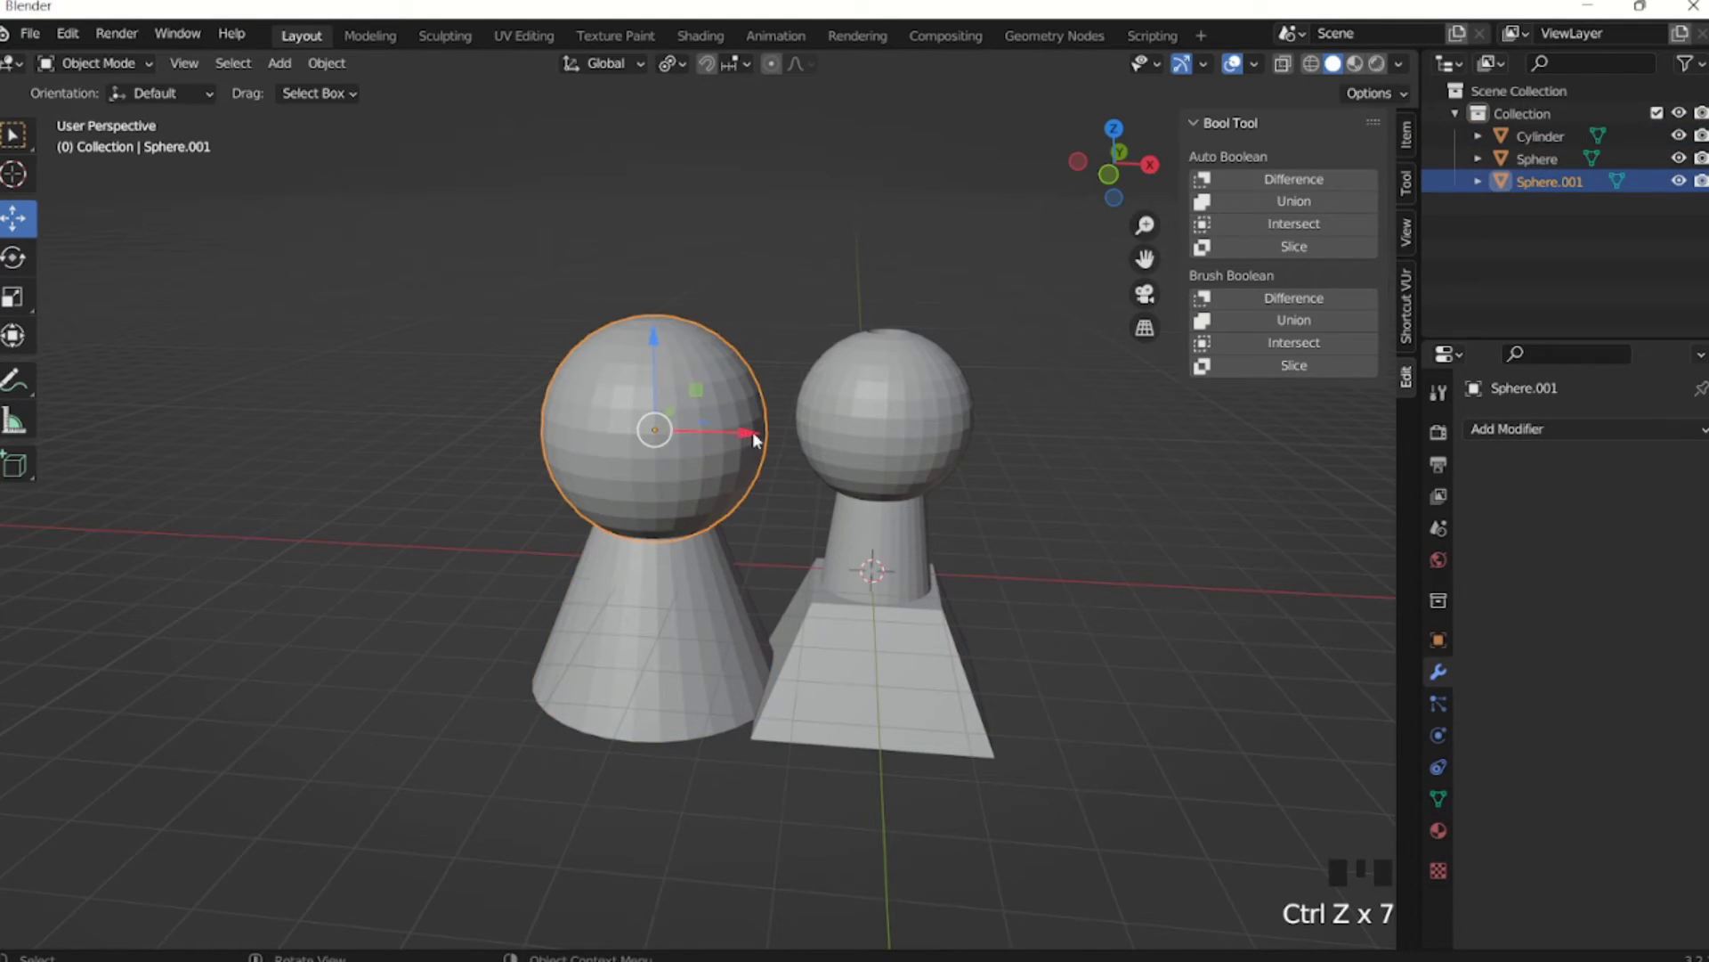
mouse_move(750, 431)
left_mouse_down()
mouse_move(408, 445)
mouse_move(751, 432)
left_mouse_up()
middle_click_drag(819, 395, 774, 561)
left_click(765, 534)
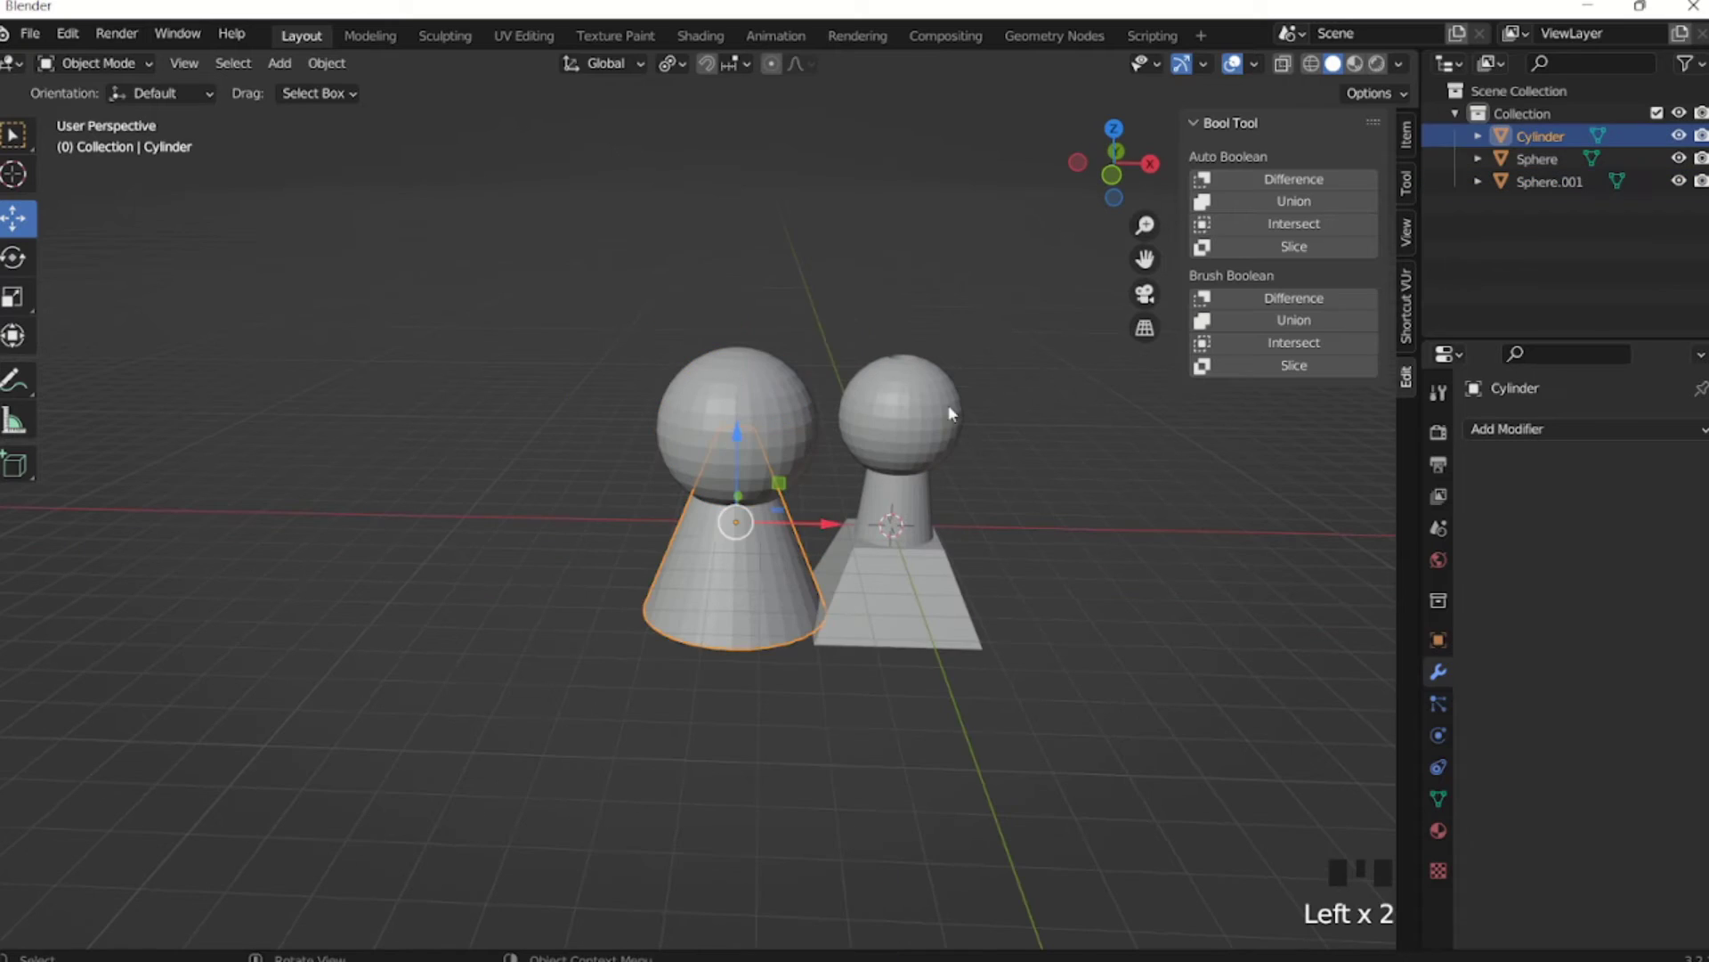
left_click(789, 356)
left_click(783, 370)
left_click(1041, 313)
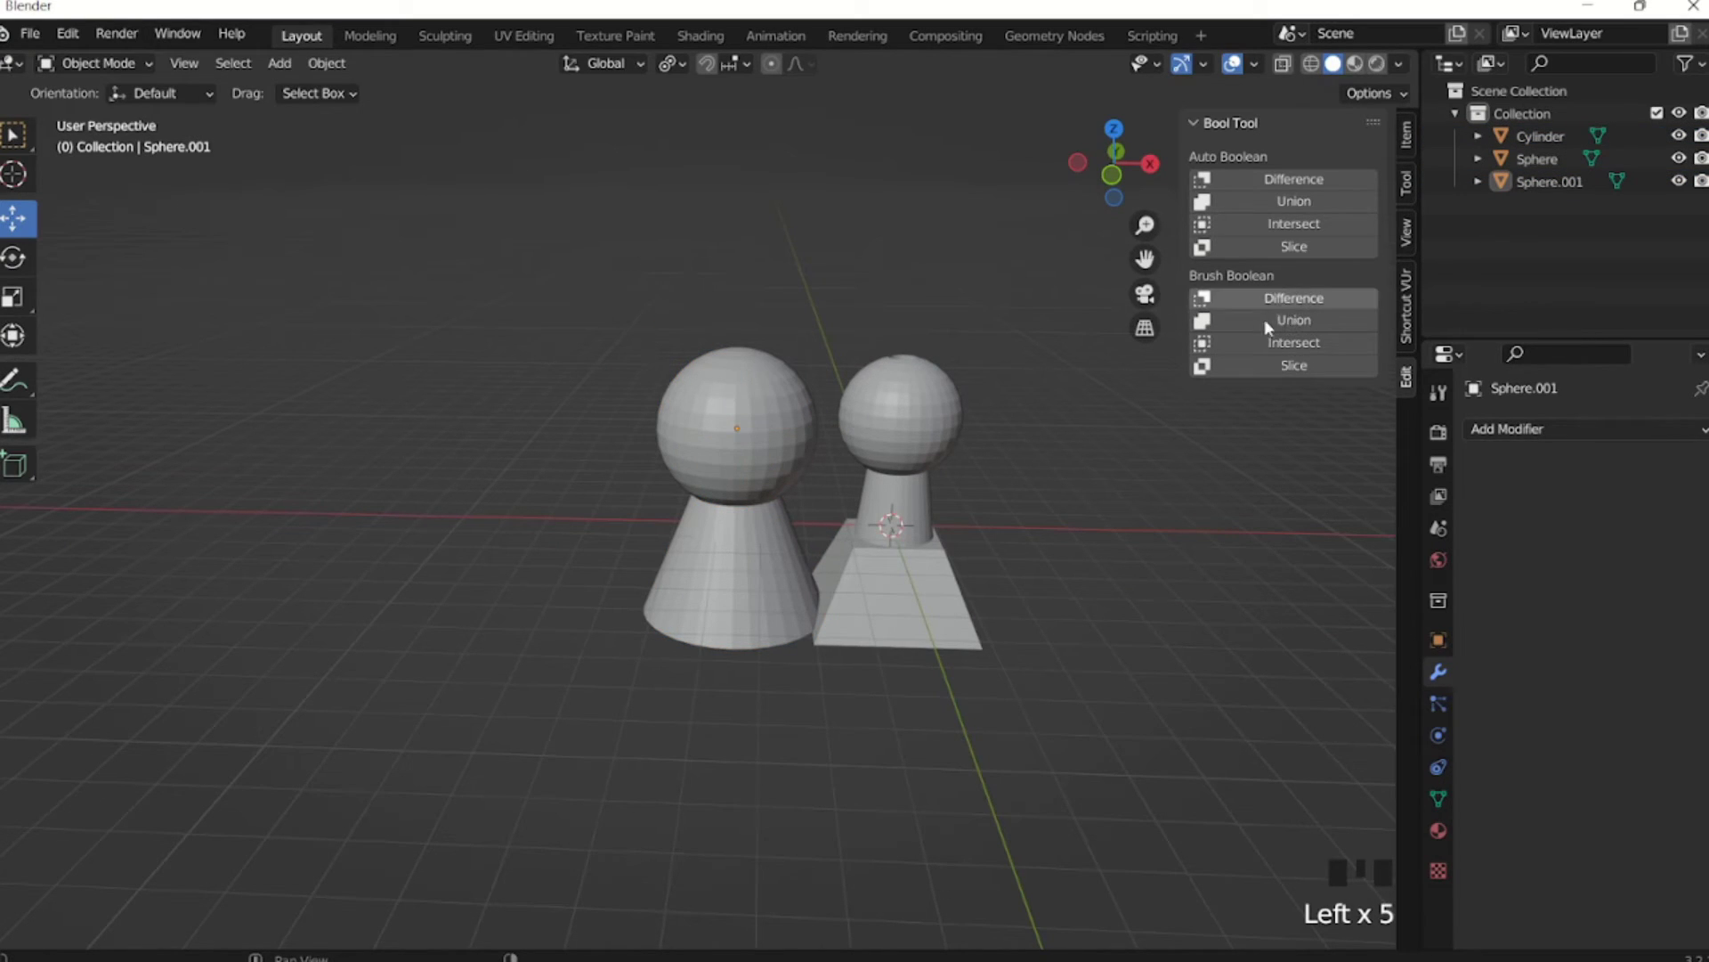
Select the large sphere and the tapered cylinder, and move them together along negative X, clear of the square-based figure.
left_click(734, 461)
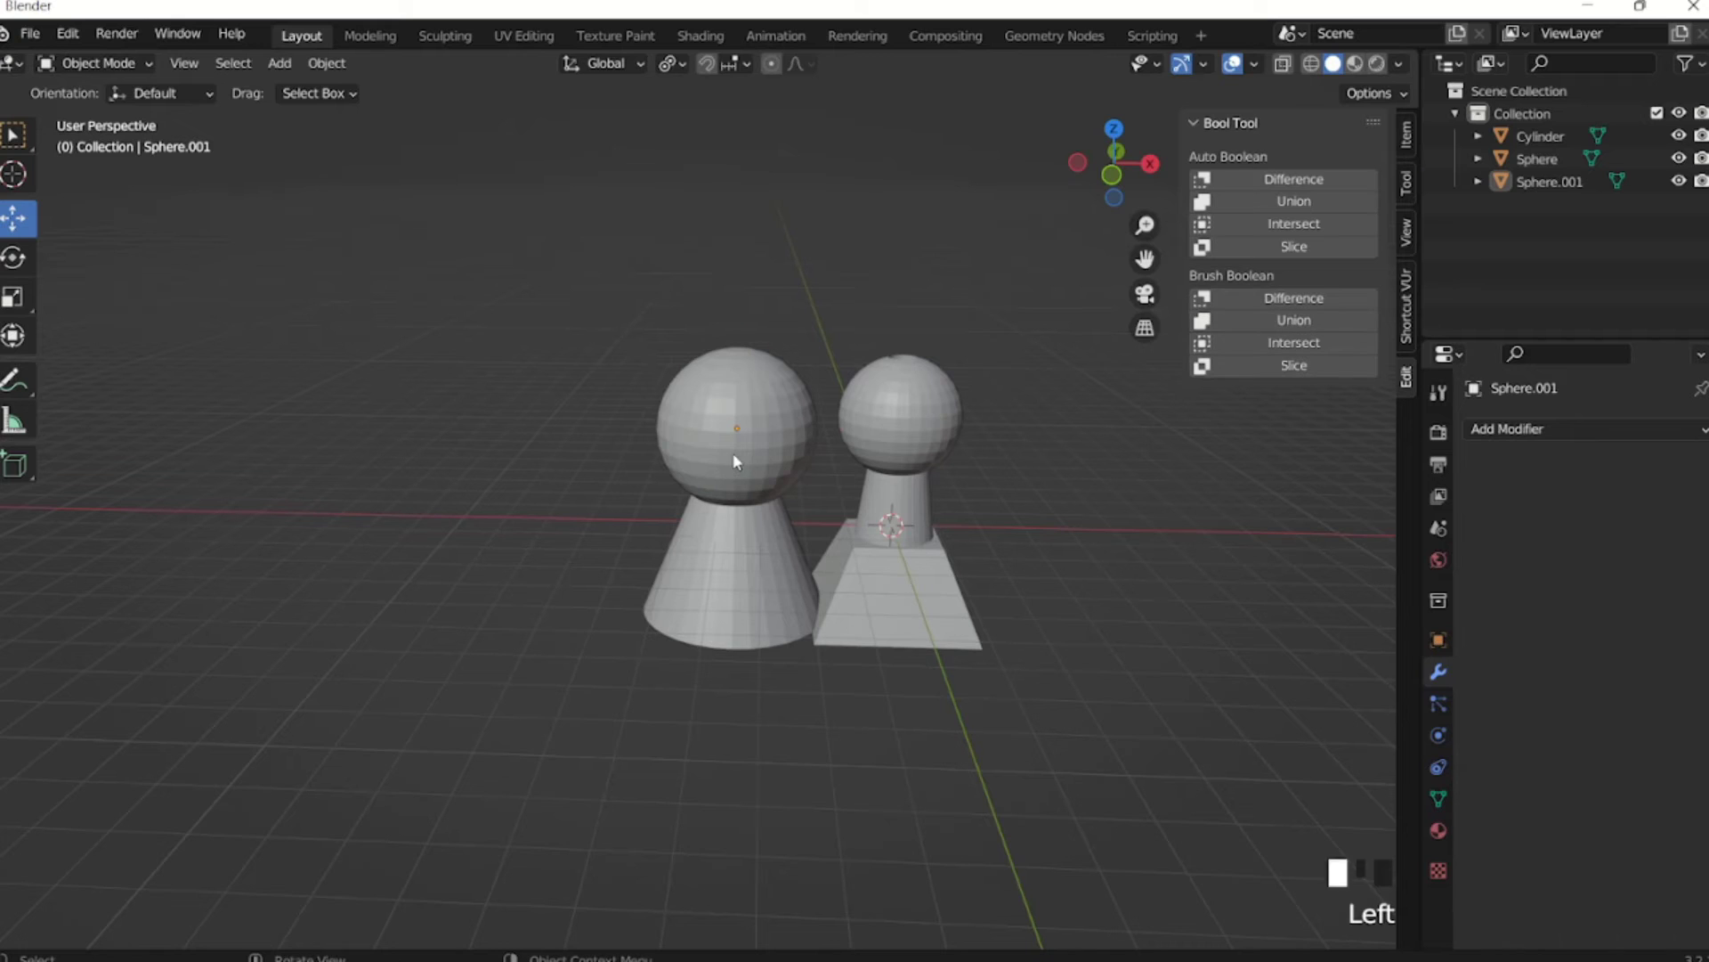
left_click(736, 593, "shift")
scroll(627, 510, "up", 1)
scroll(628, 510, "up", 2)
middle_click_drag(625, 486, 638, 542, "shift")
scroll(669, 516, "down", 2)
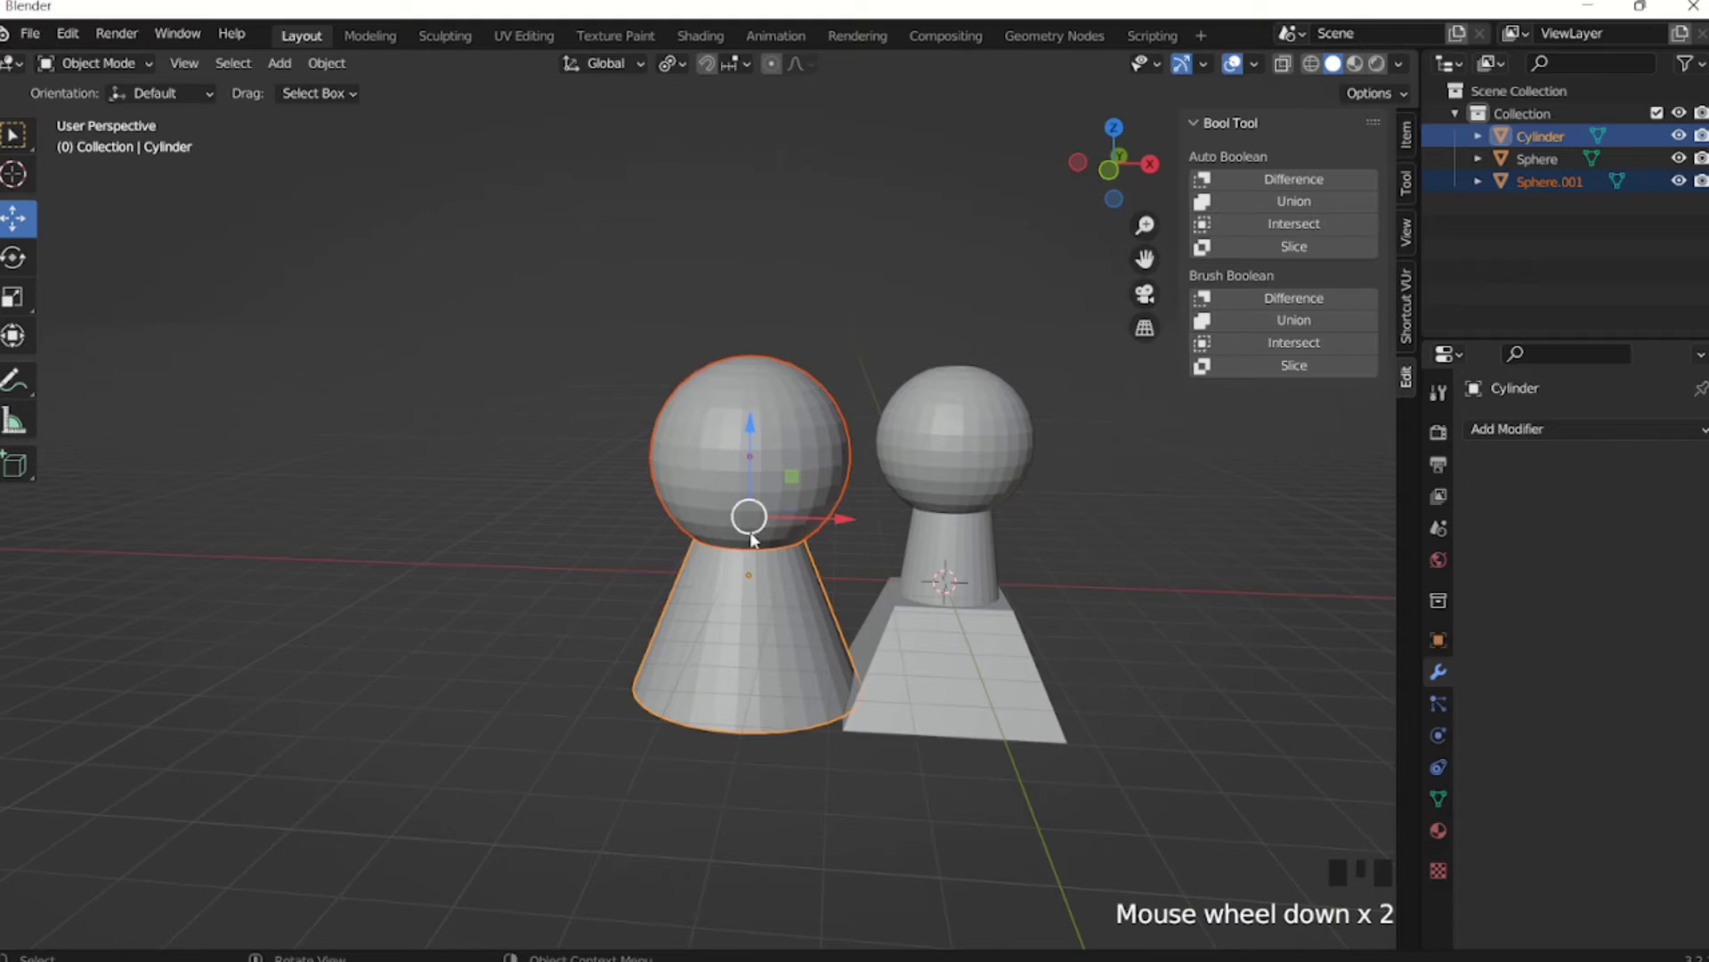
left_click_drag(831, 522, 665, 542)
middle_click_drag(665, 541, 867, 494)
Combine the large sphere with the tapered cylinder using Brush Boolean Union, with the cylinder as the active object.
left_click(663, 521)
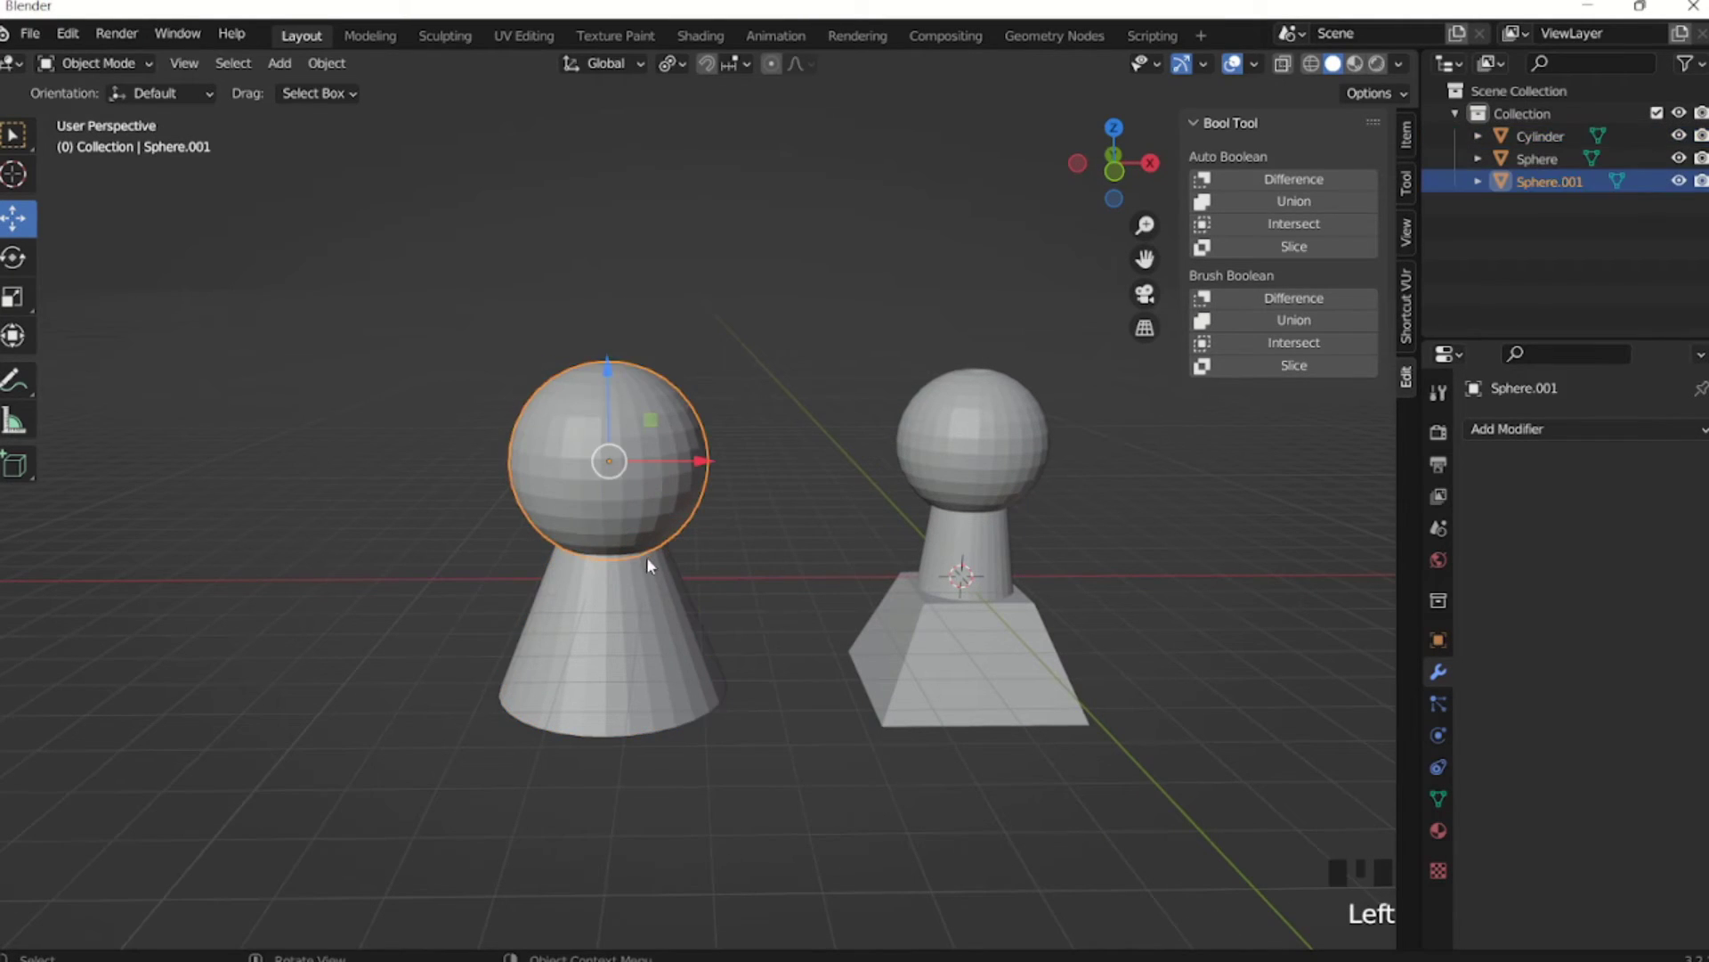
left_click(646, 605, "shift")
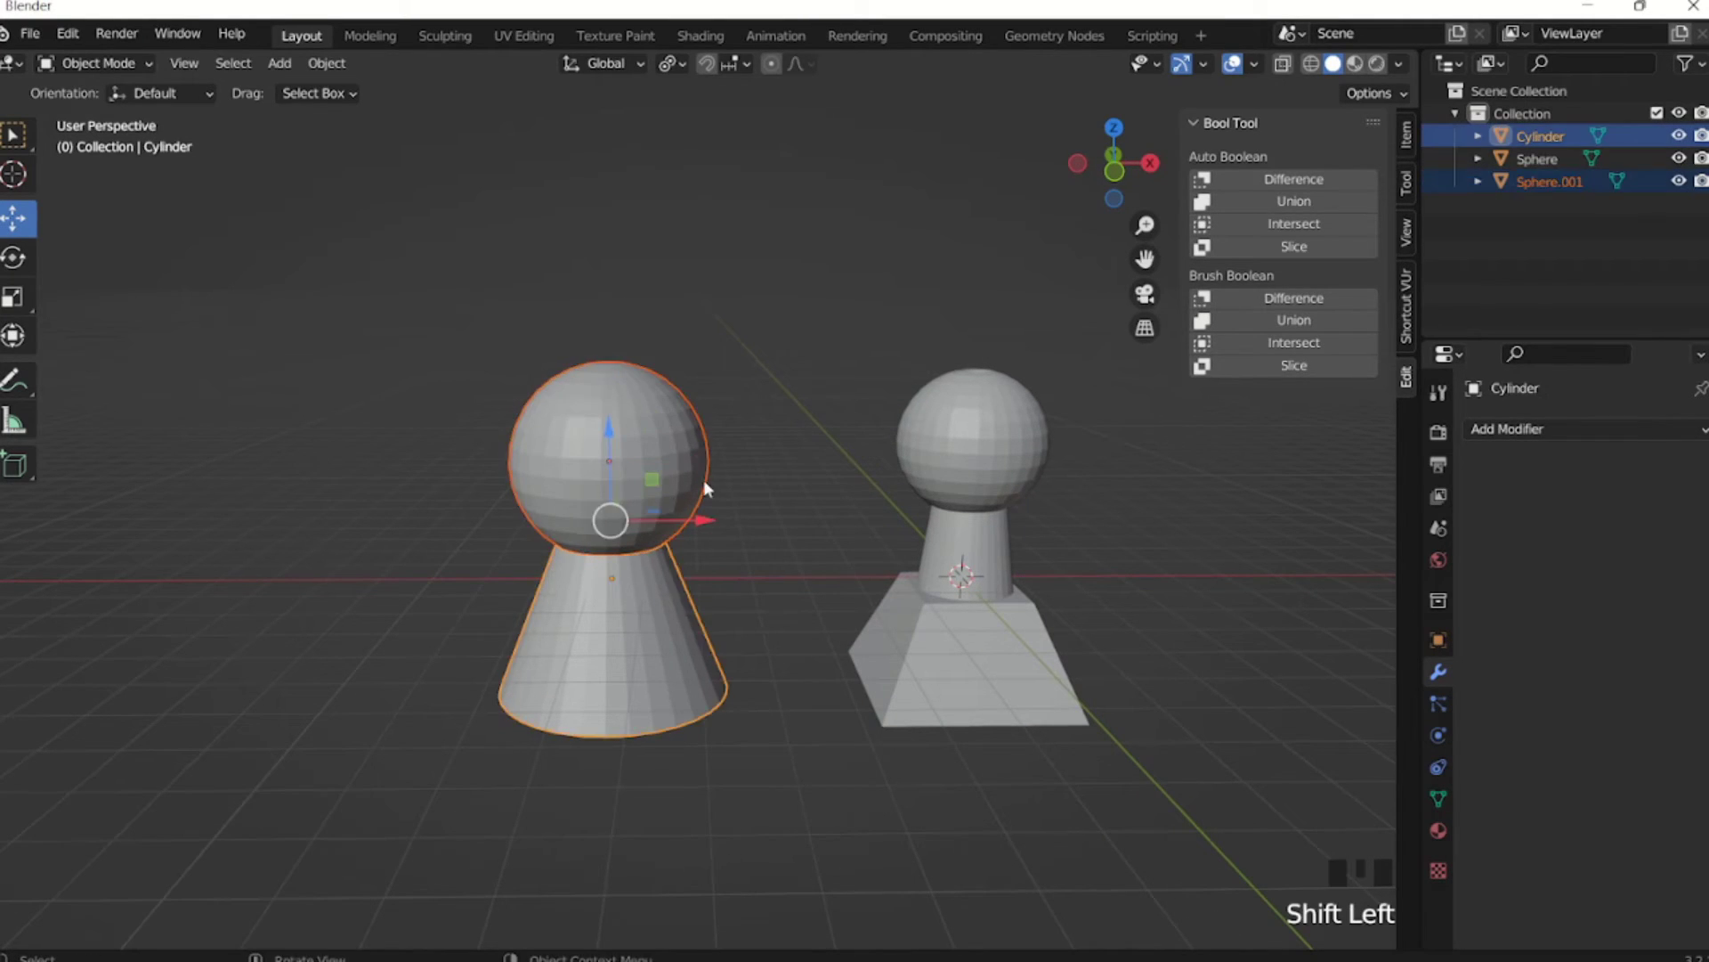
left_click(1296, 321)
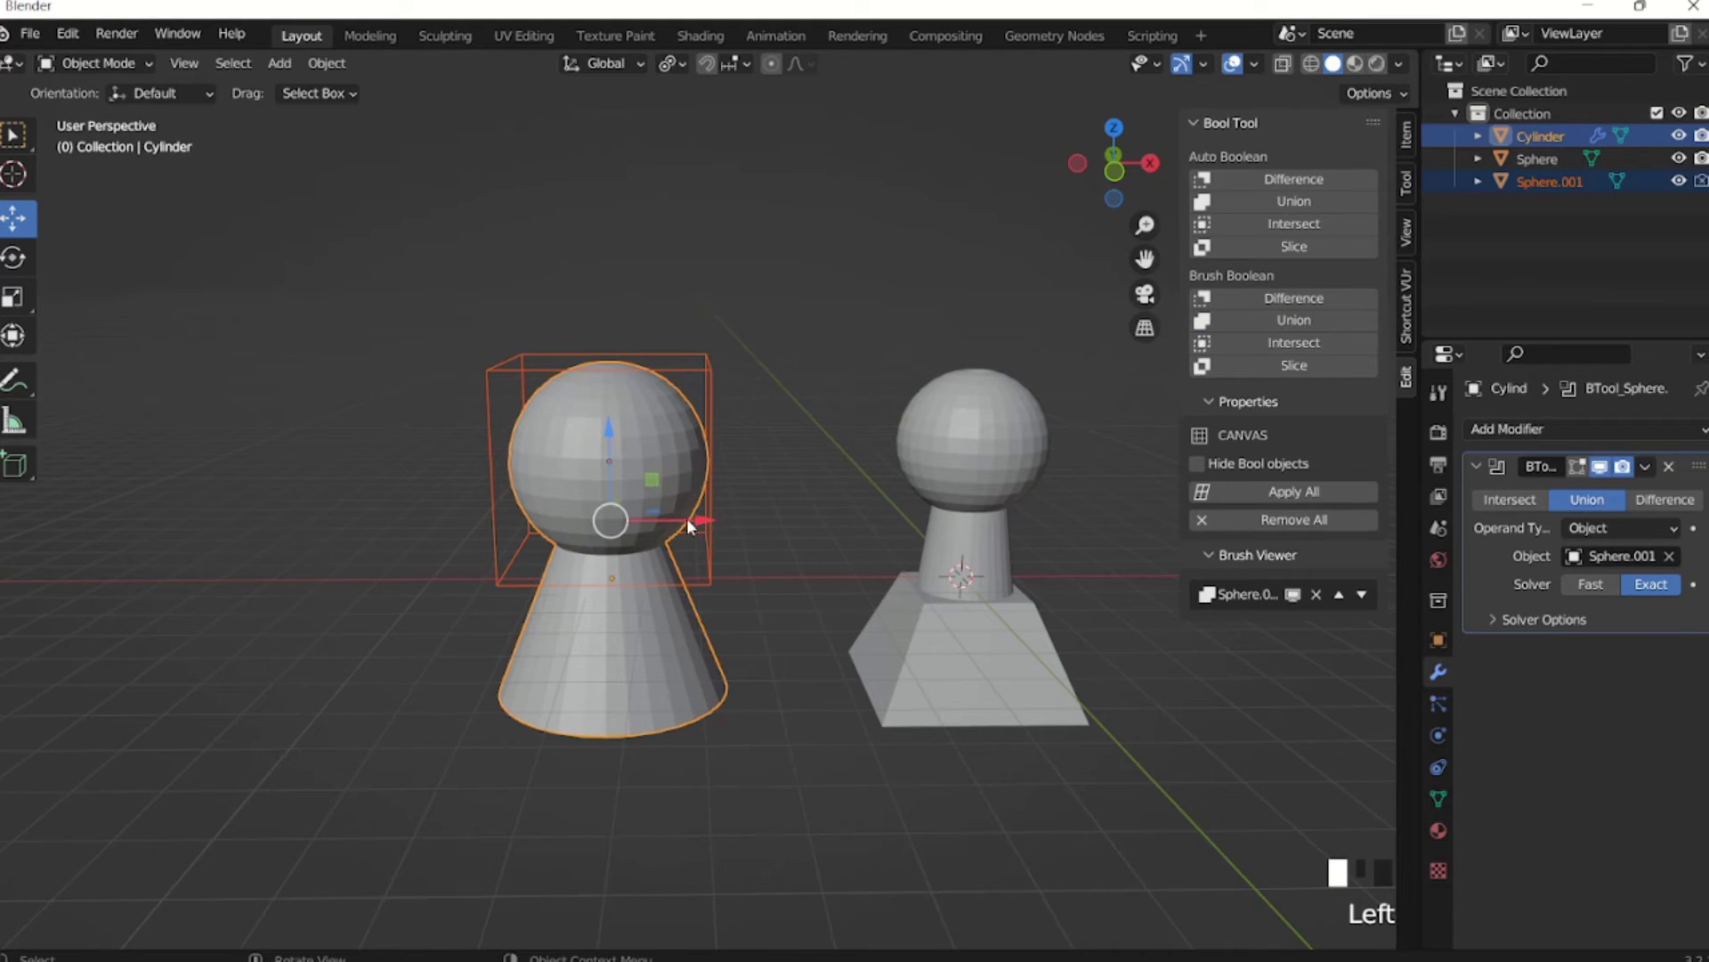
Slide the brush sphere along X off the tapered cylinder and back onto it, and apply the brush.
middle_click_drag(728, 440, 714, 477)
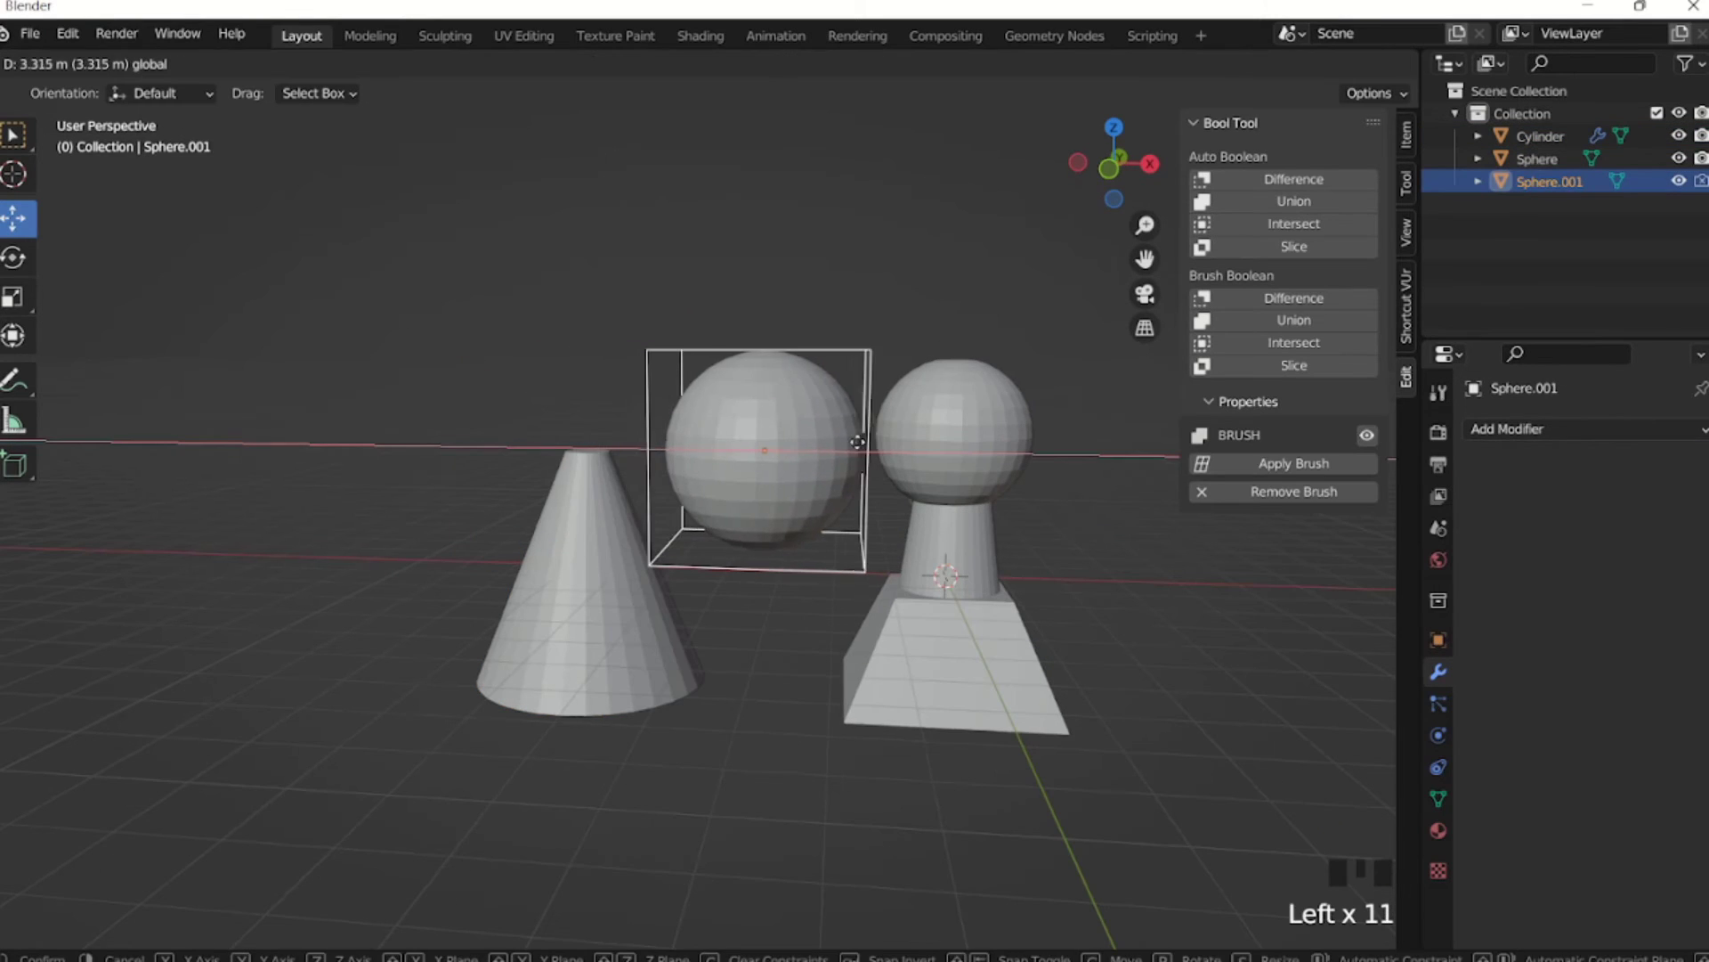
left_click_drag(1024, 437, 869, 441)
left_click(1252, 464)
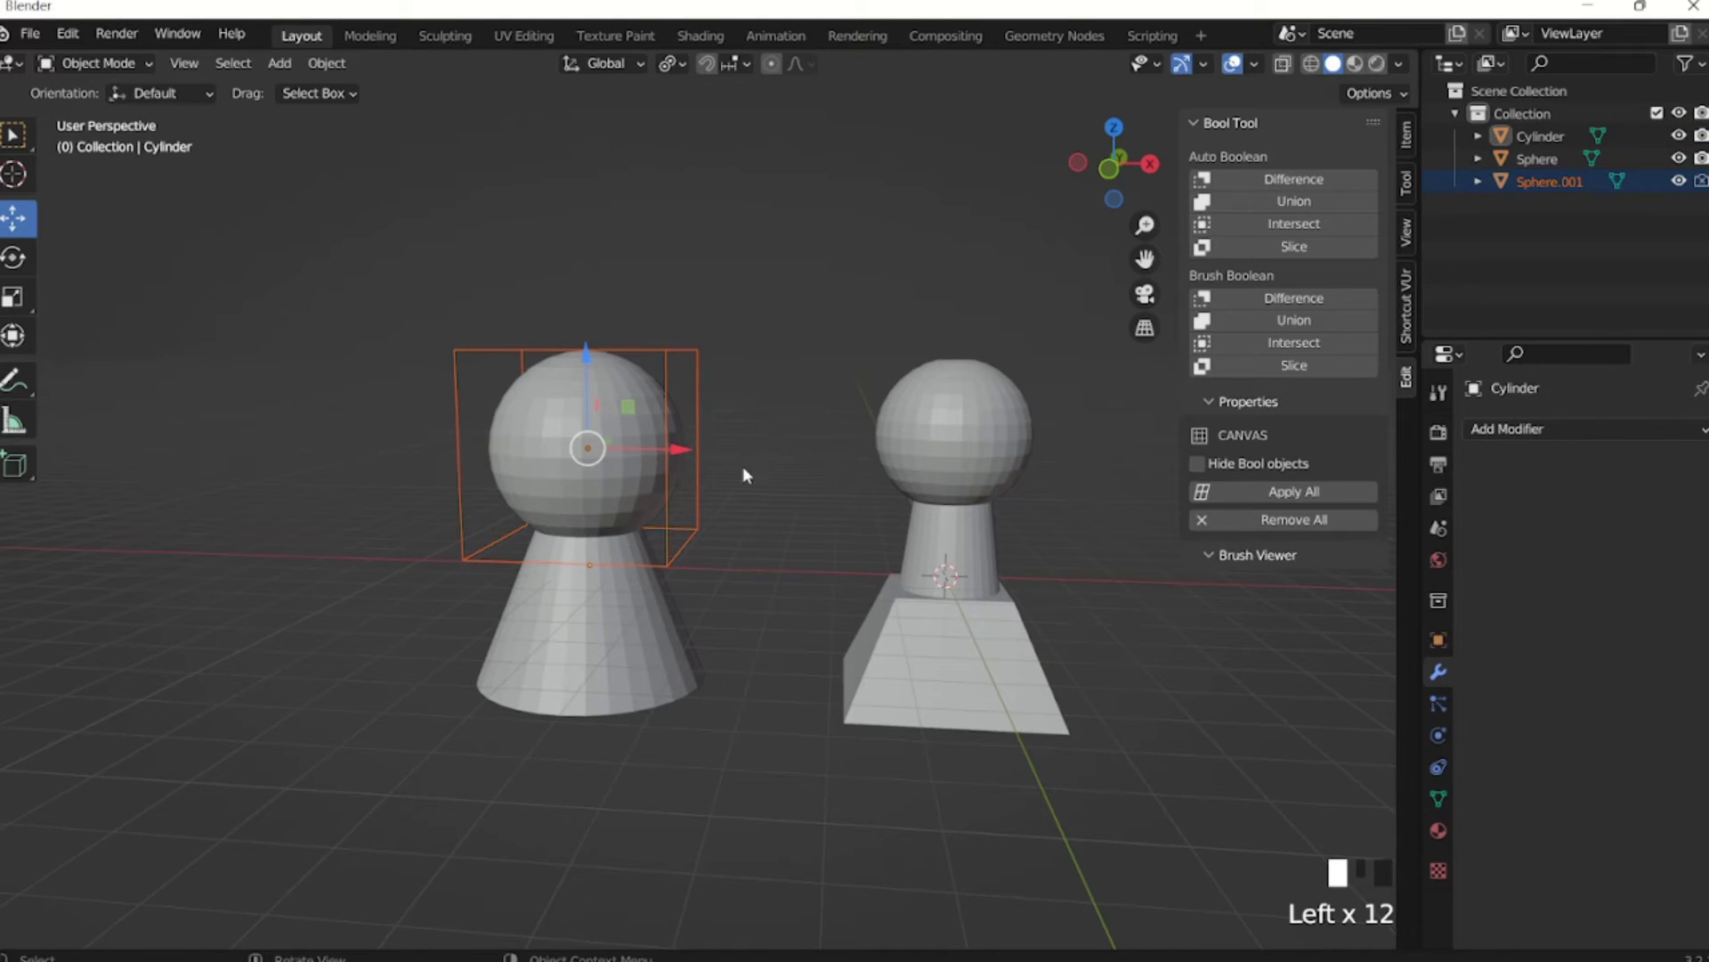
Move the leftover brush object about 4.17 m along negative X, toggle Hide Bool objects on and off, and undo the move.
left_click_drag(679, 456, 473, 510)
left_click(1199, 464)
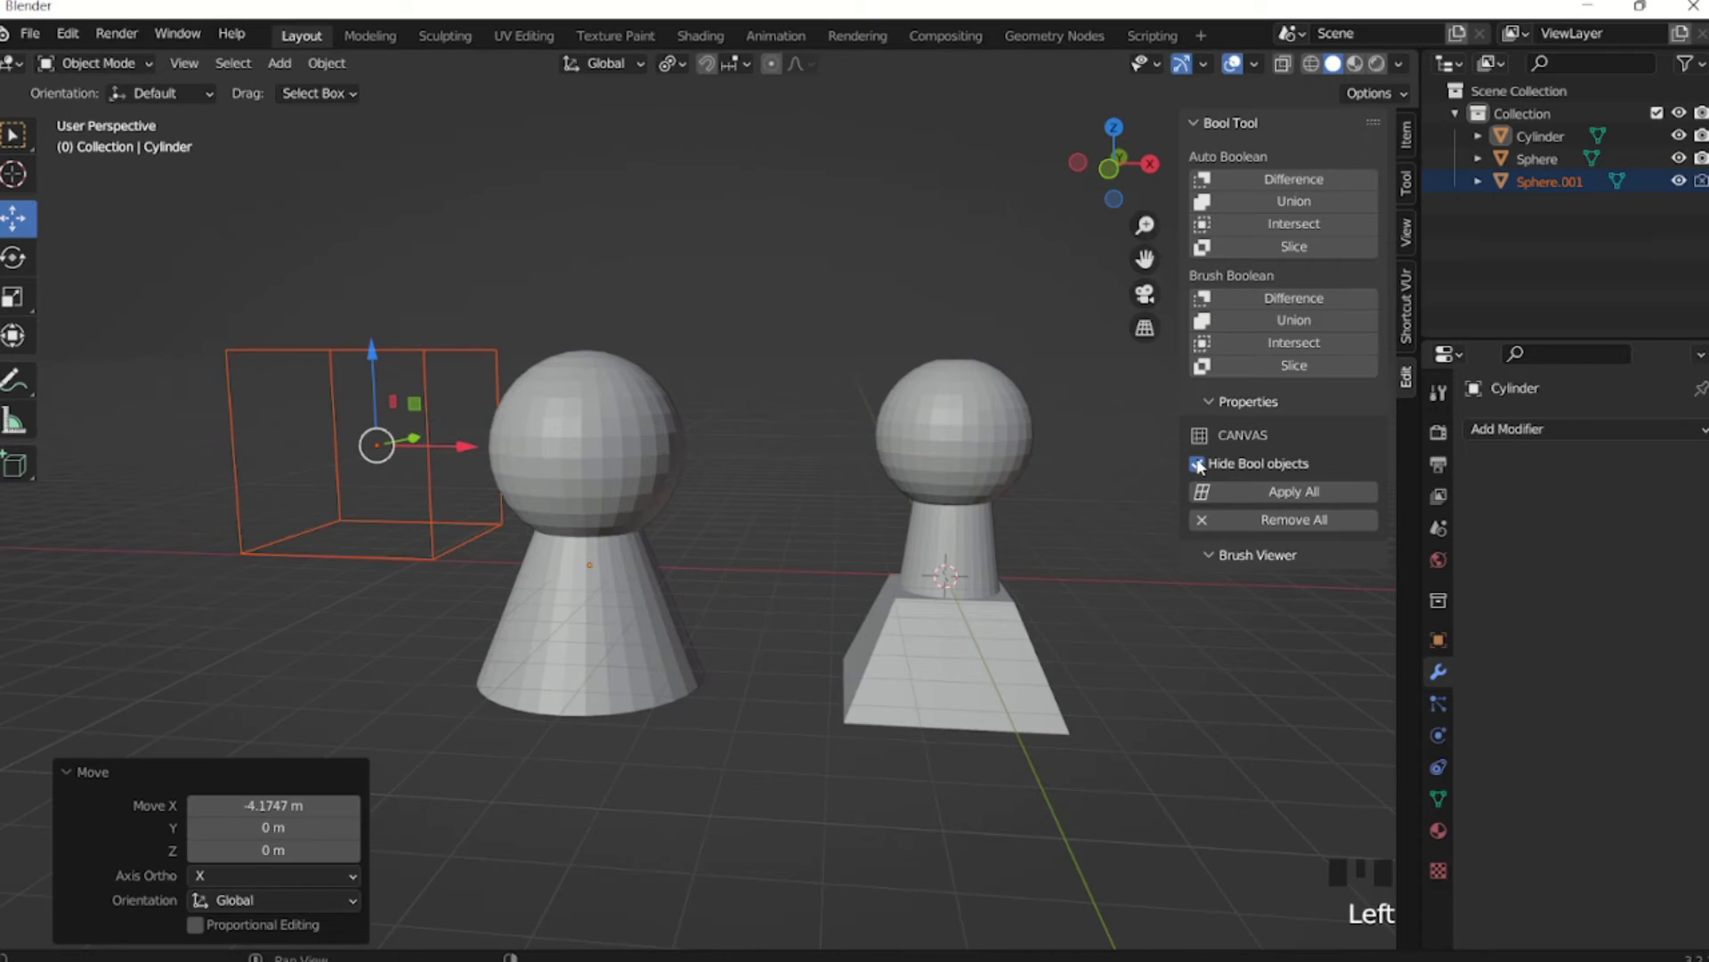
left_click(1198, 464)
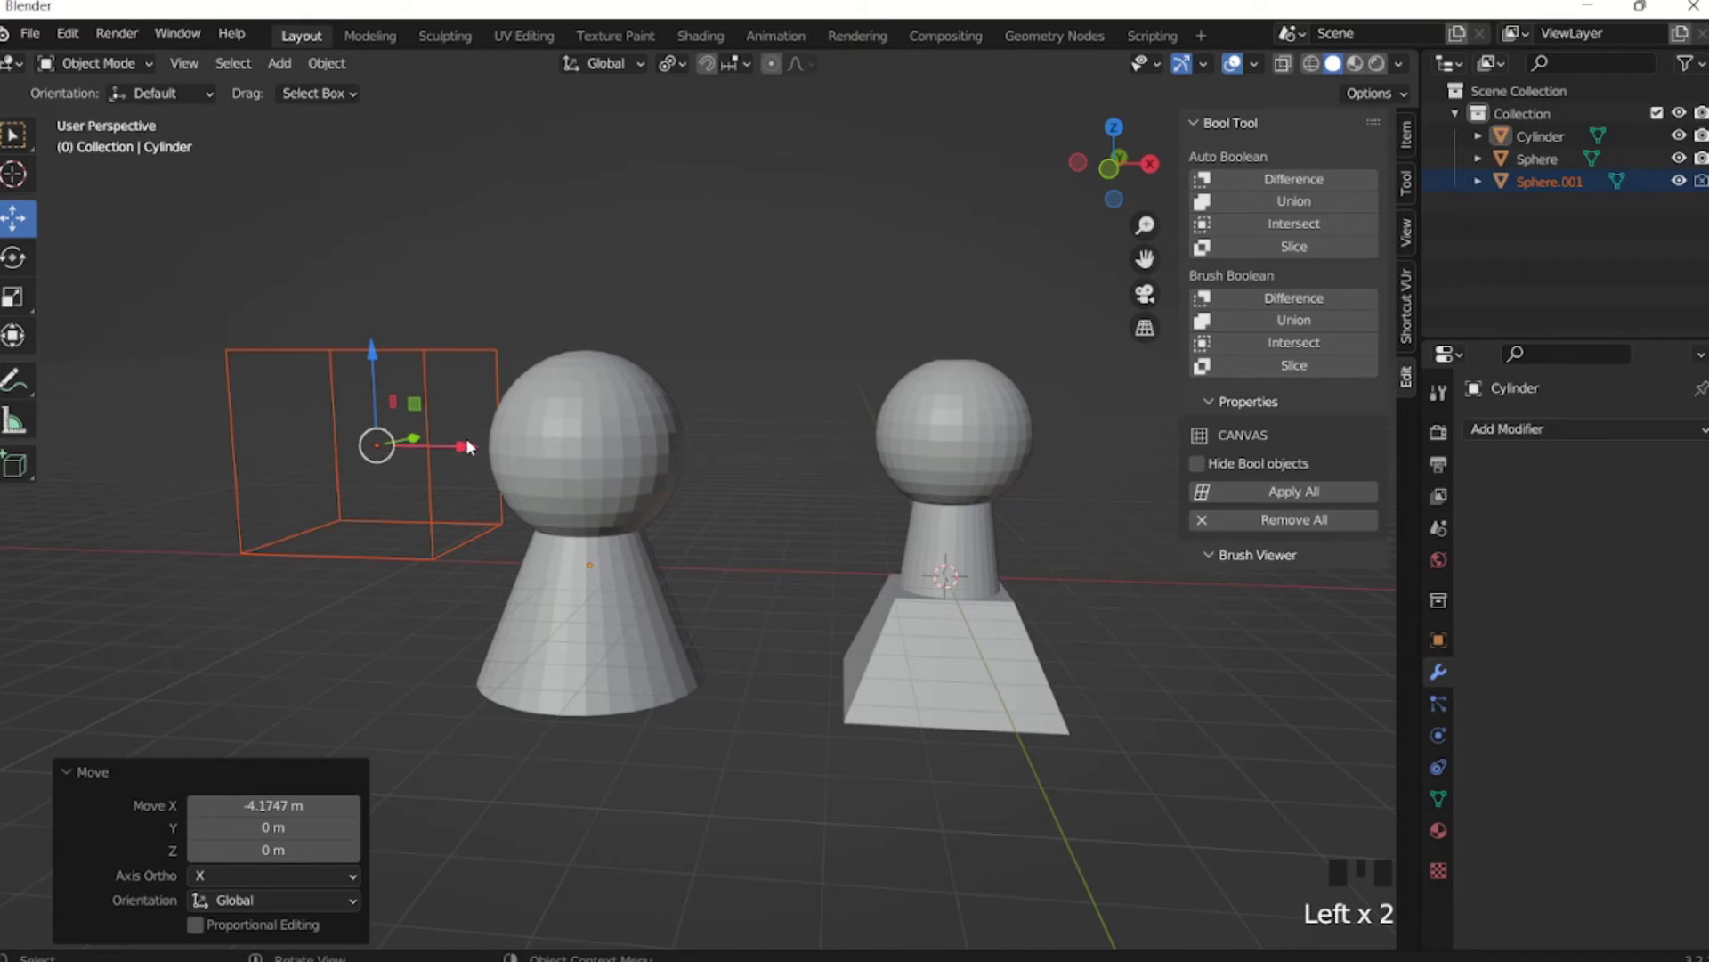
left_click_drag(468, 446, 688, 445)
right_click(687, 445)
key("ctrl+z")
key("ctrl+z")
key("ctrl+z")
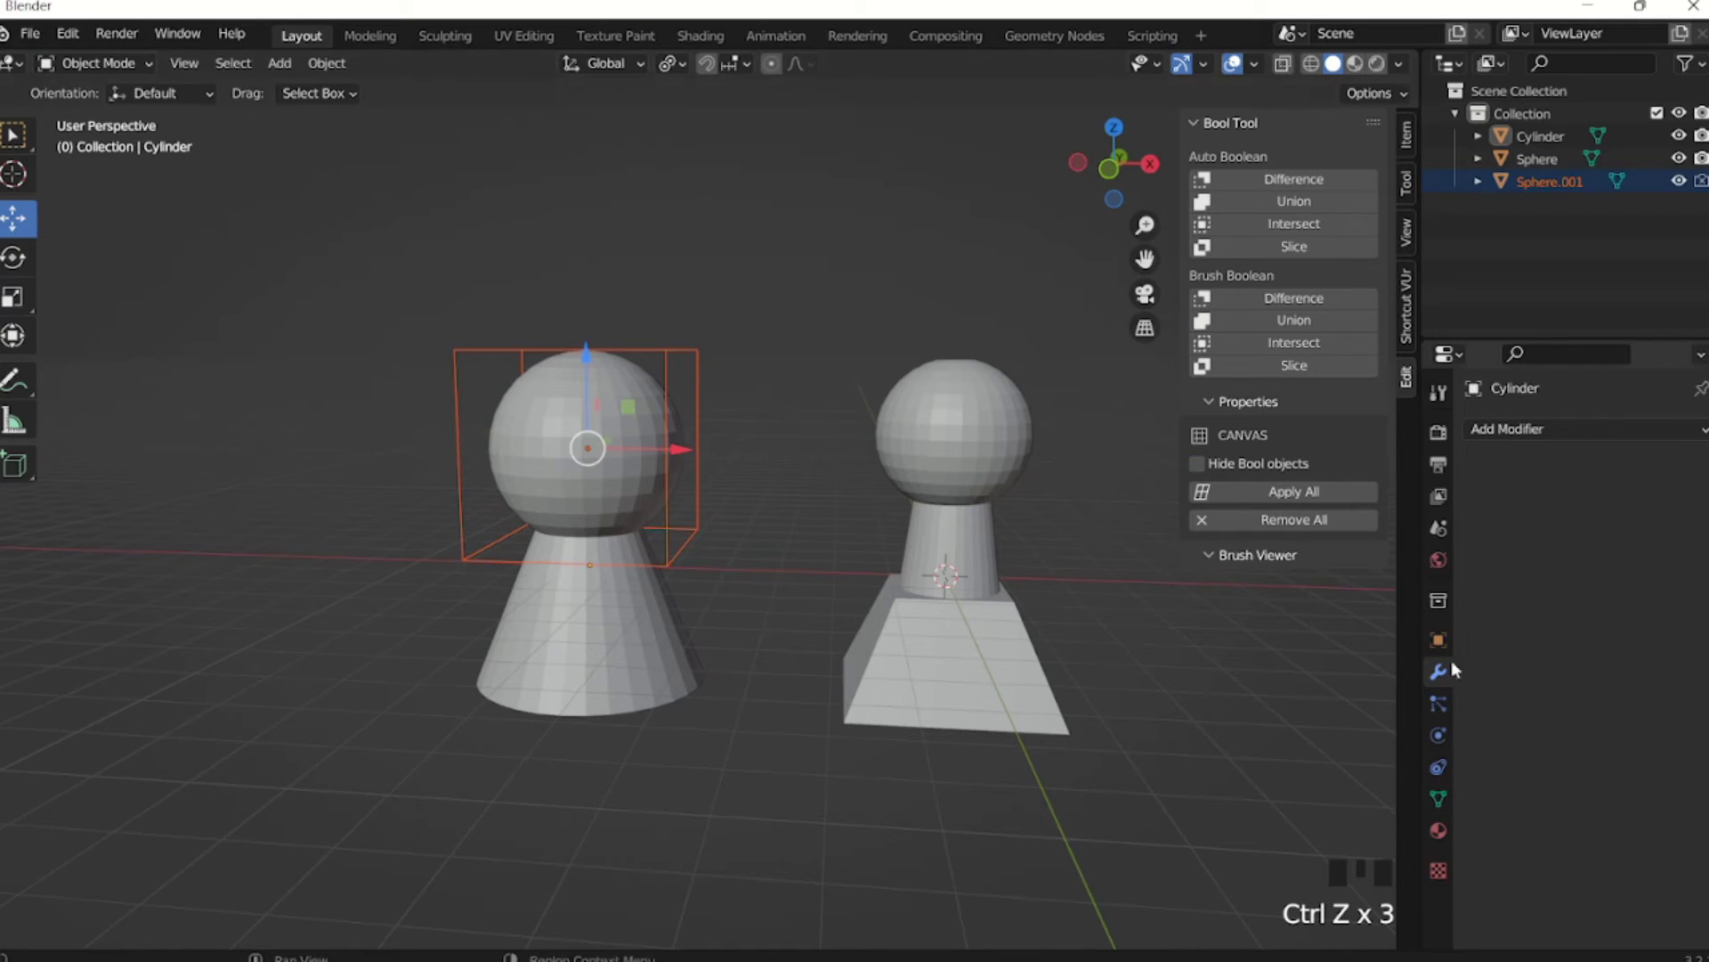
Move the leftover brush object about 4.26 m down along Z and about 2.14 m along negative X.
left_click(1523, 429)
left_click(883, 541)
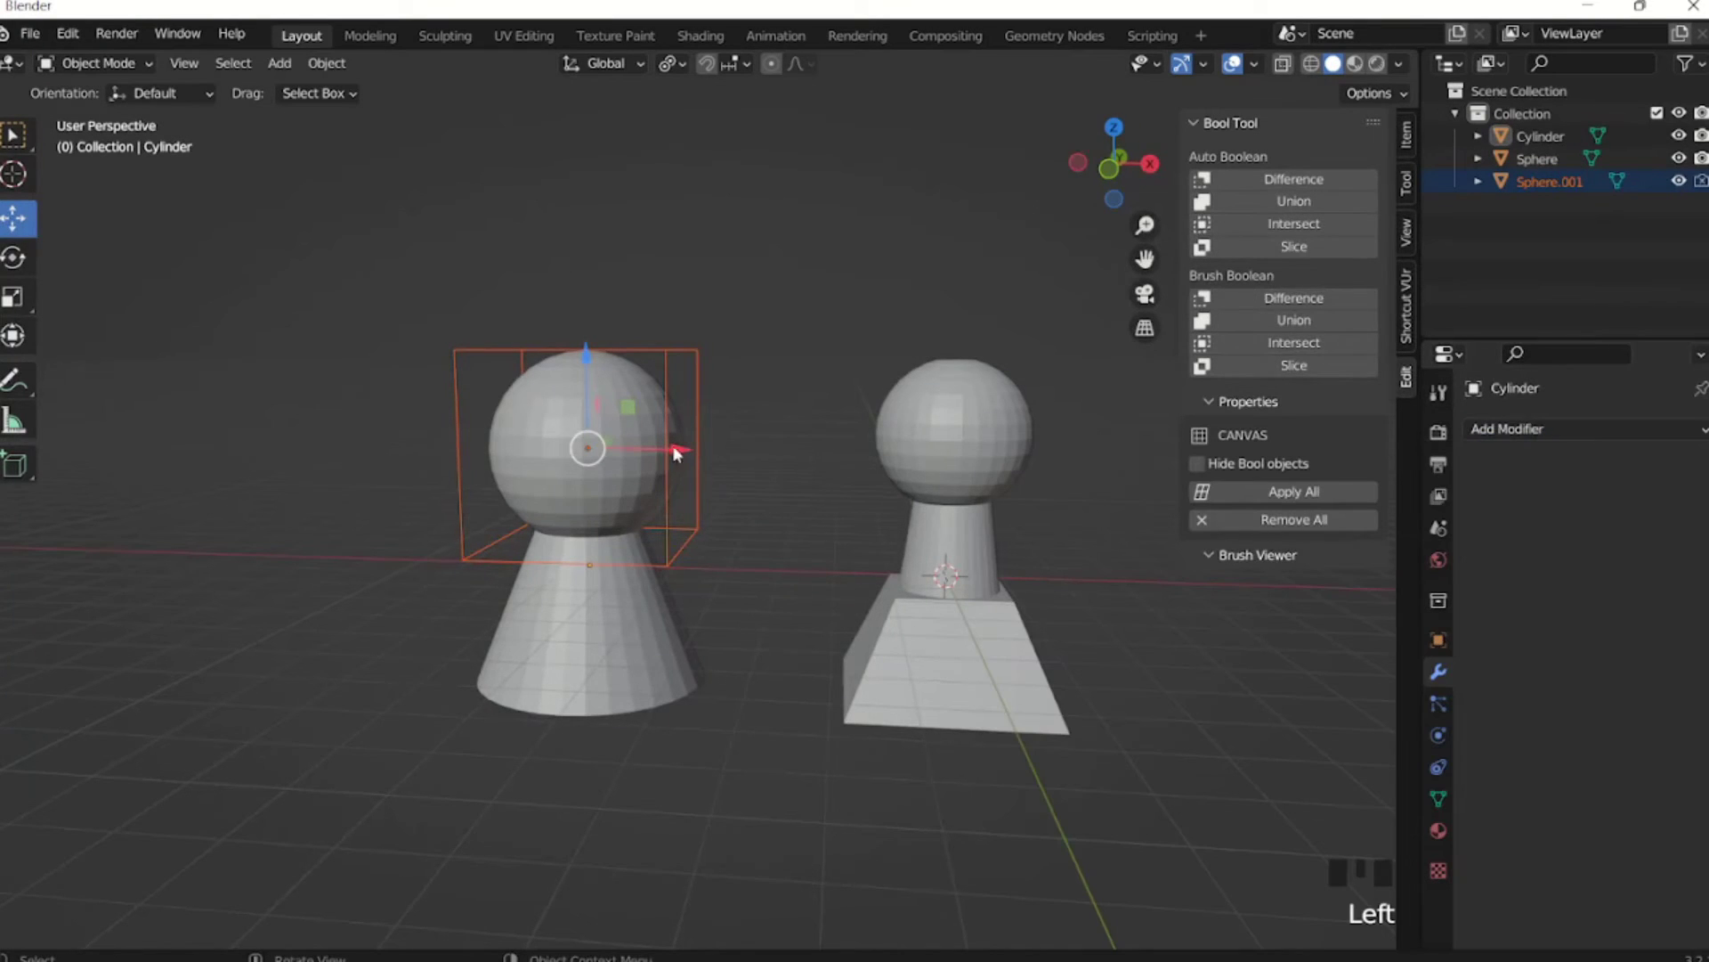
middle_click_drag(674, 455, 684, 382)
left_click_drag(612, 341, 642, 575)
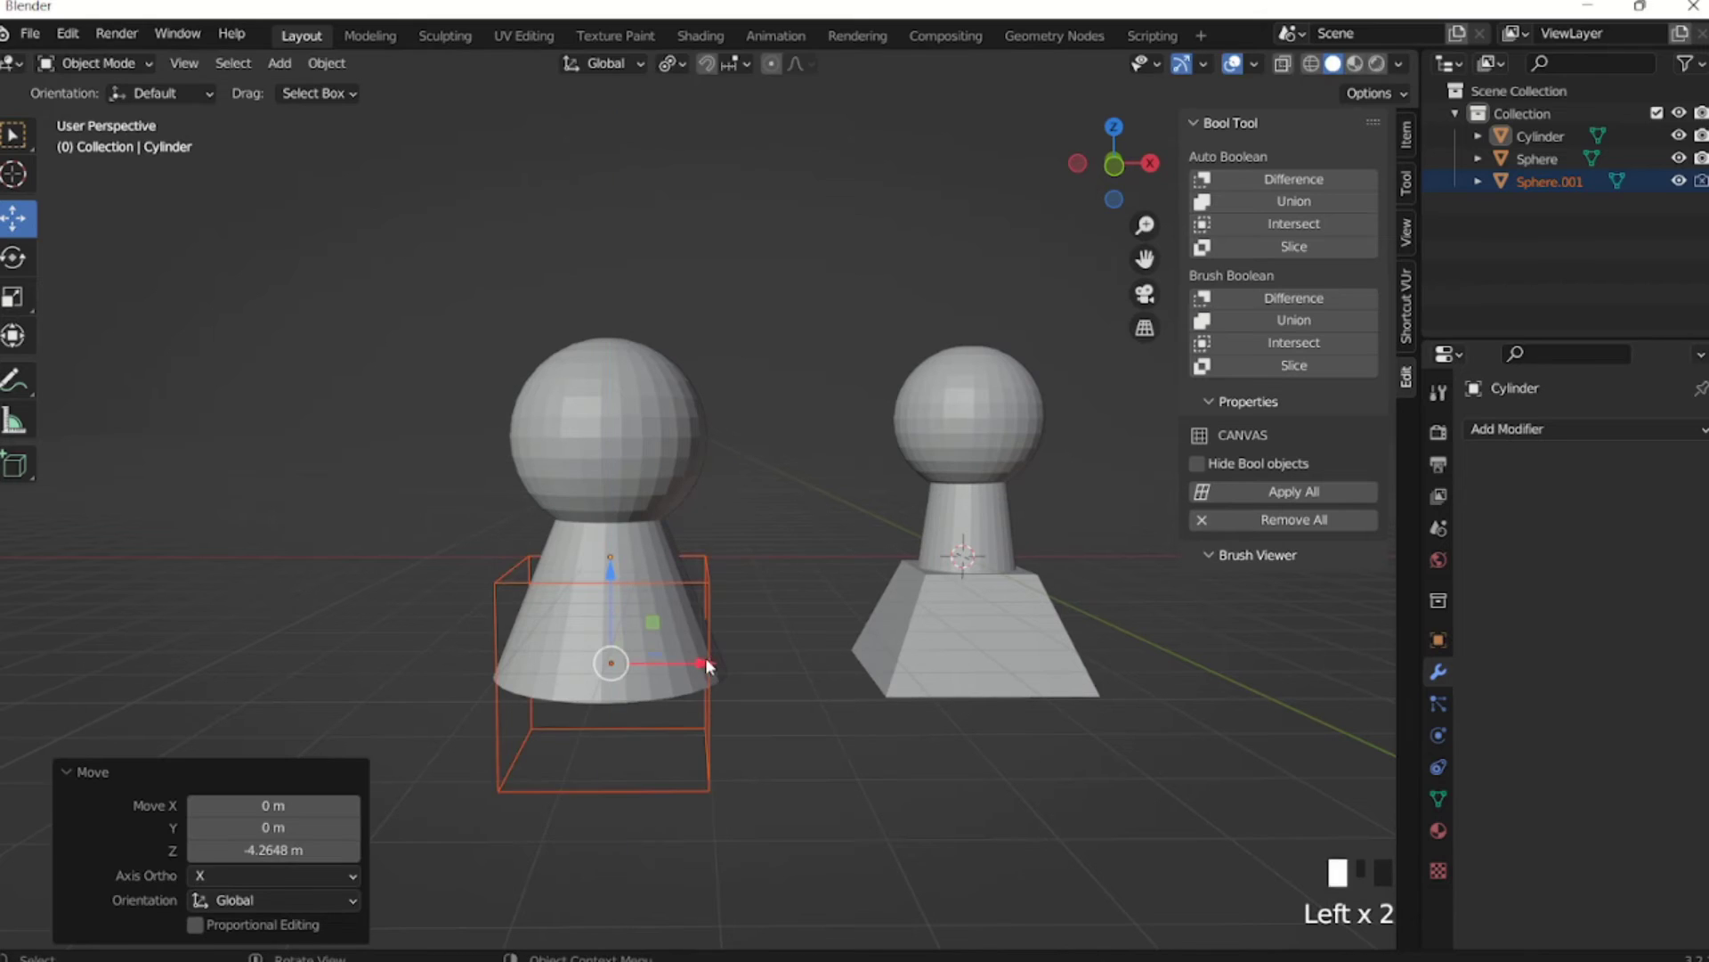
left_click_drag(708, 666, 581, 666)
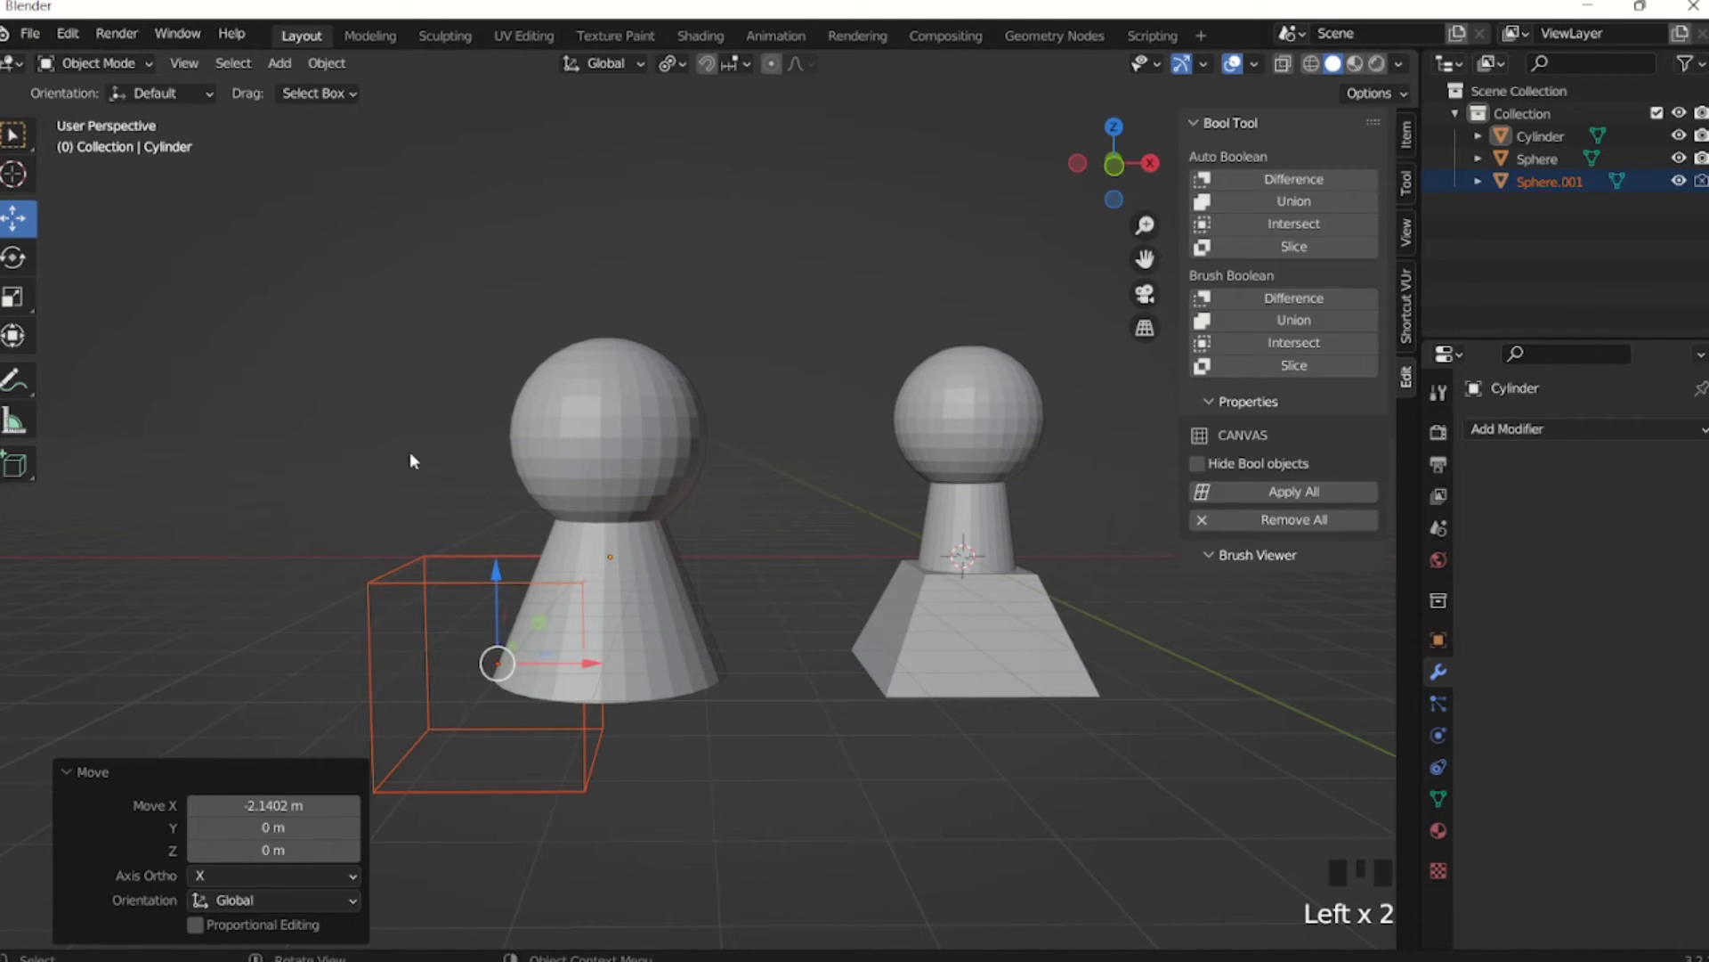
Combine the brush sphere with the tapered cylinder figure using Brush Boolean Union, and move both about 0.18 m along X.
left_click_drag(356, 343, 703, 687)
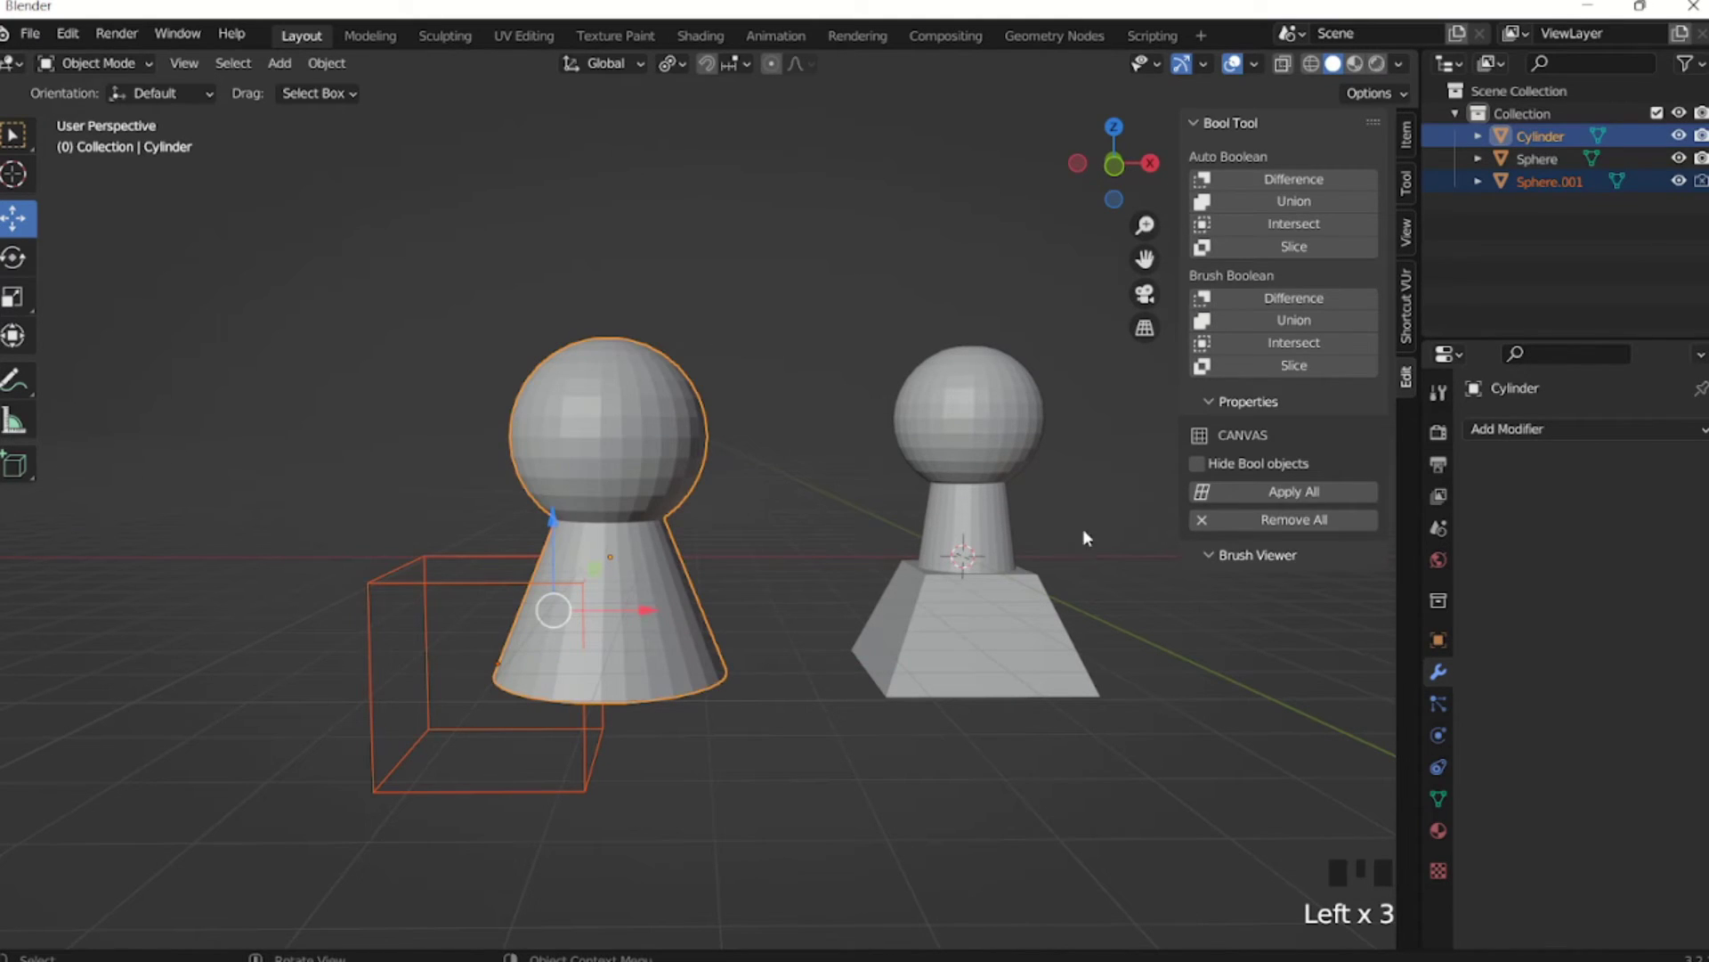
left_click(1297, 322)
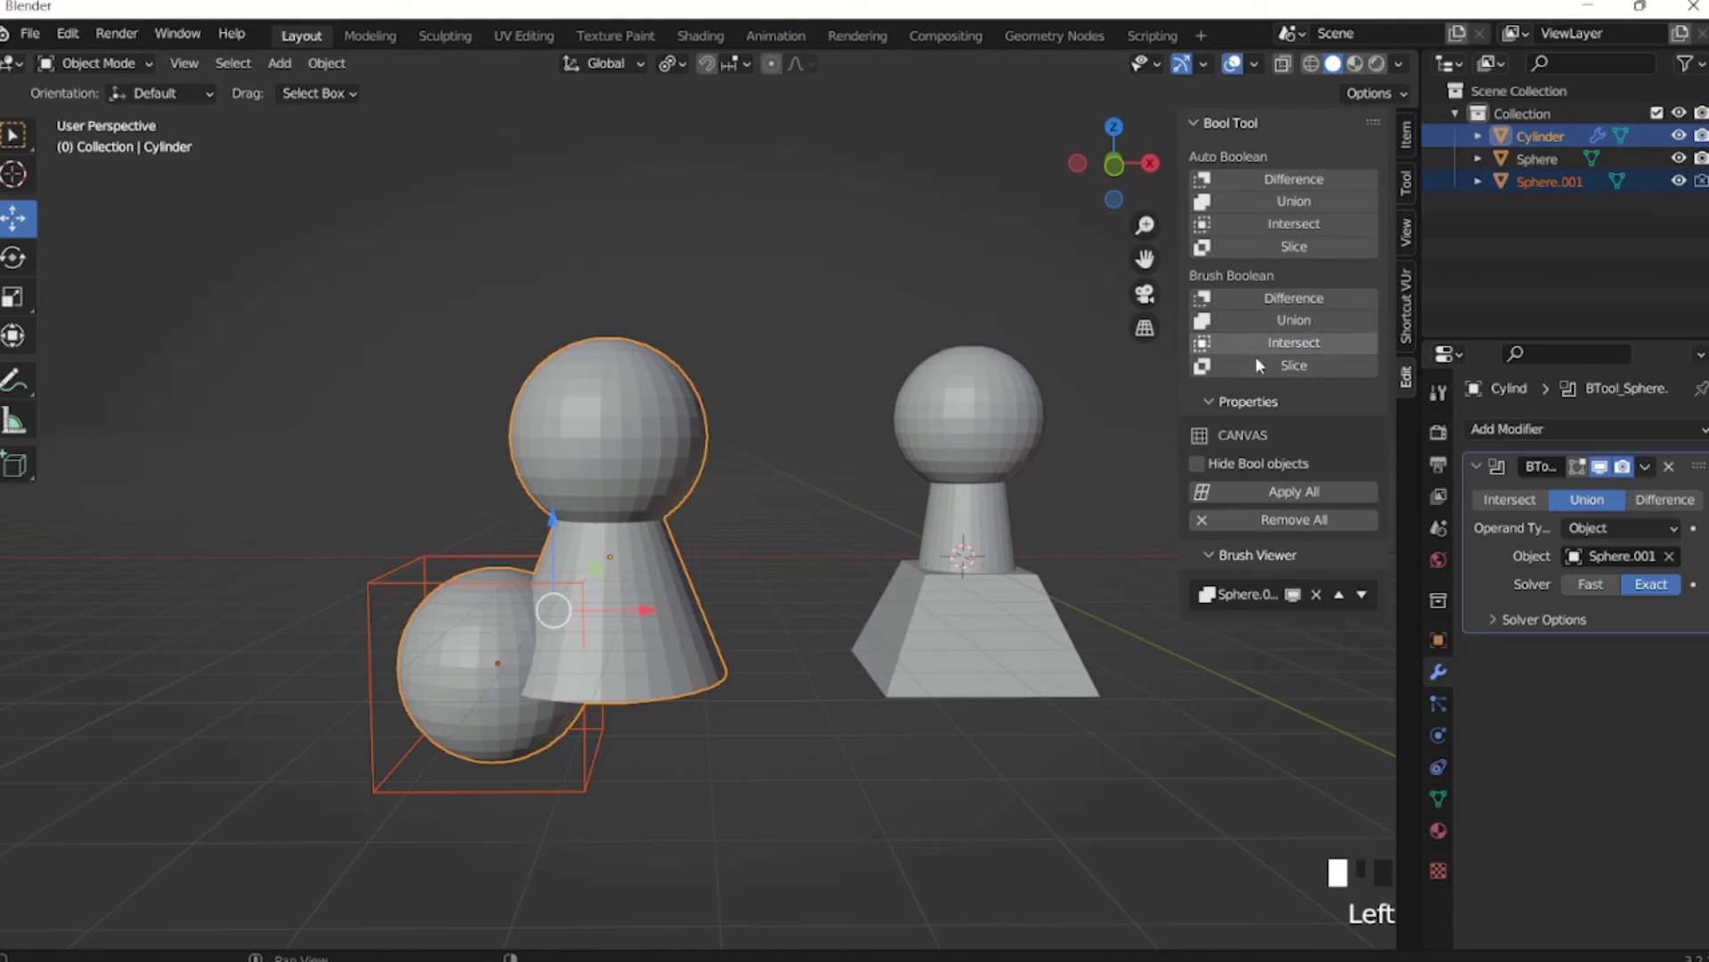
middle_click_drag(472, 642, 505, 642)
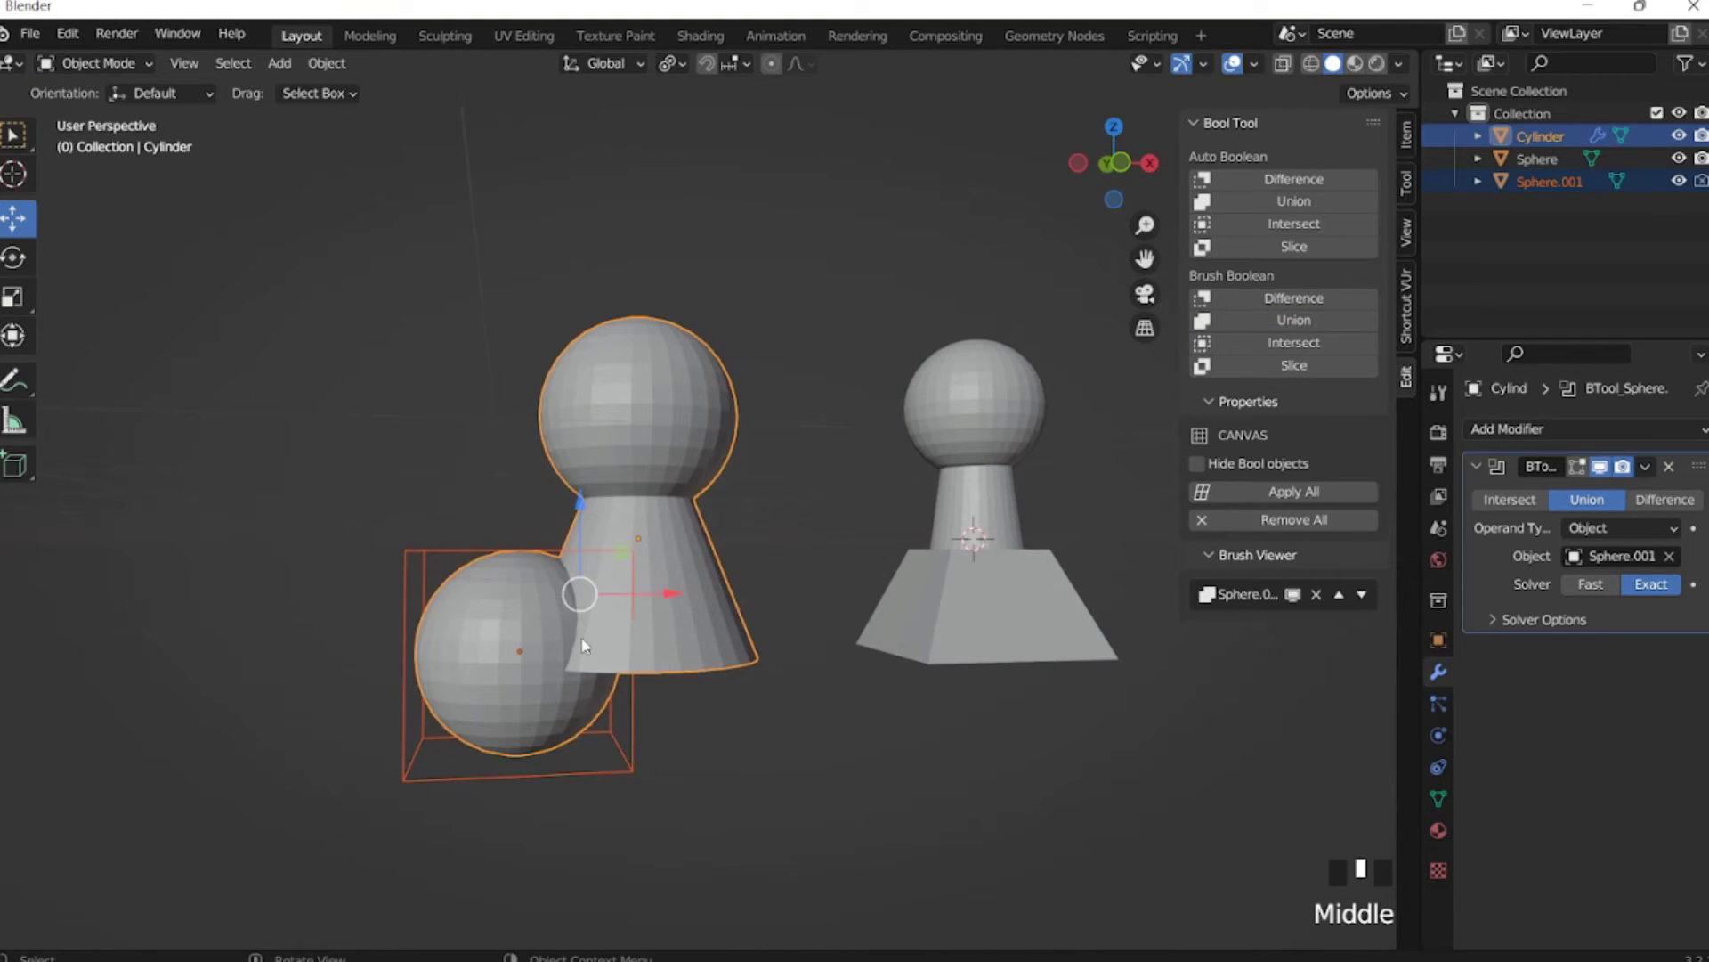
left_click_drag(674, 593, 682, 595)
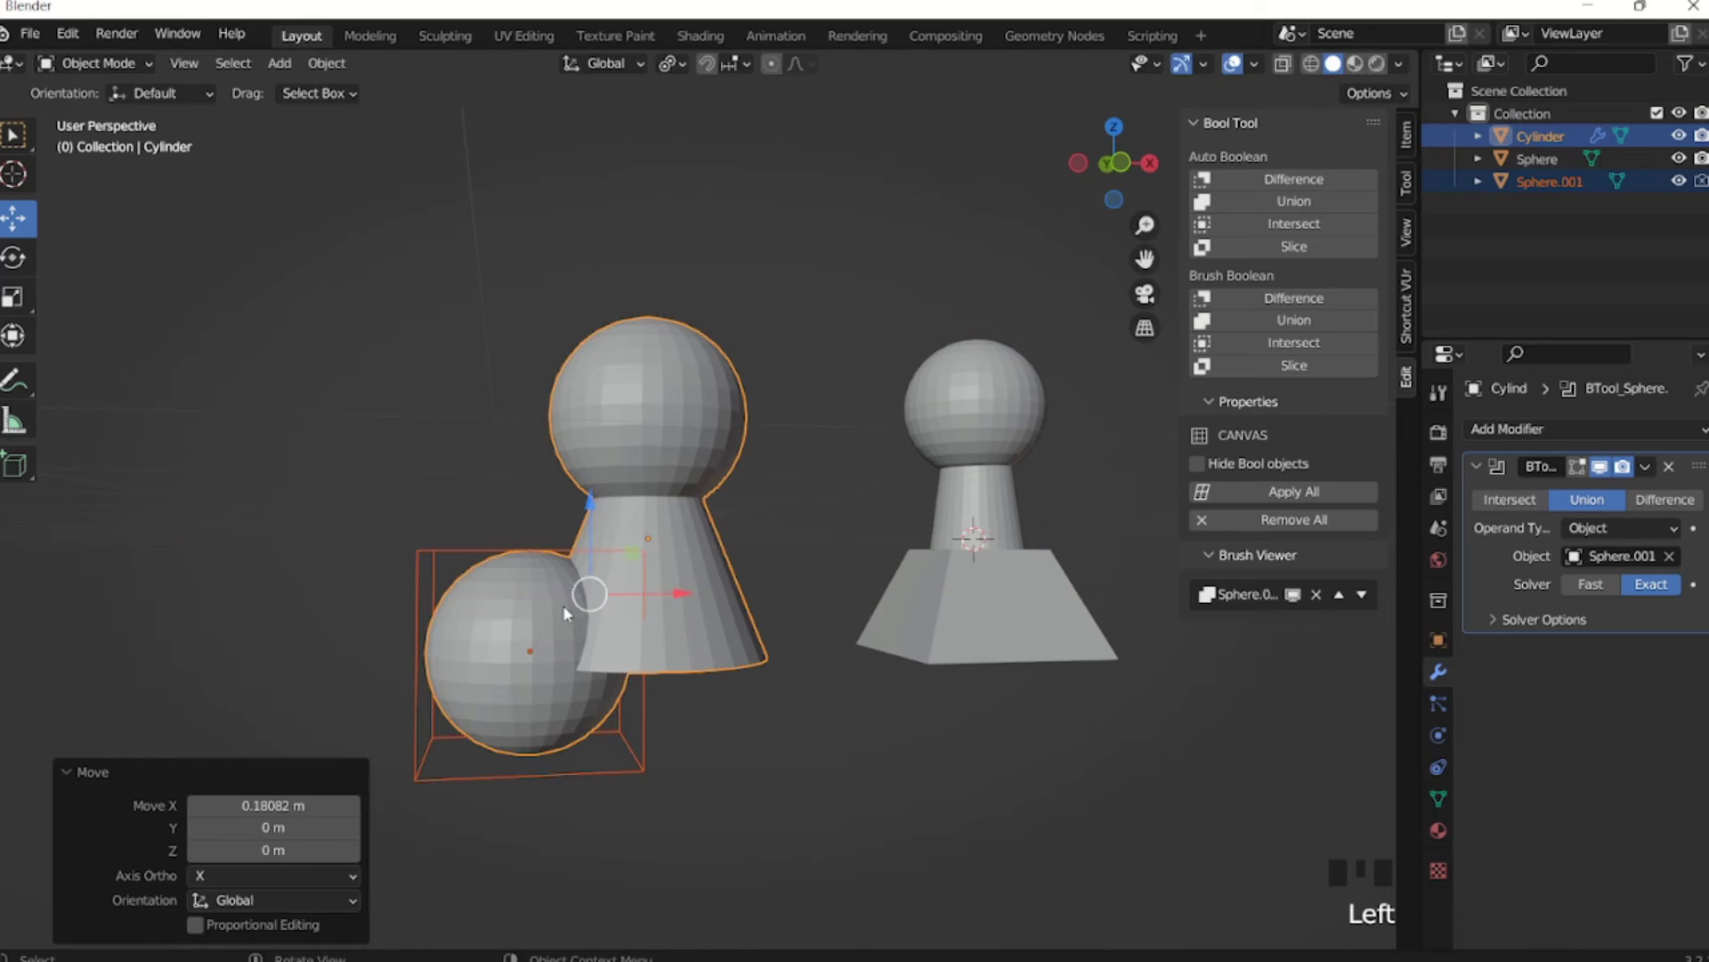
Move the brush sphere about 0.37 m along X into the figure's base and apply the brush.
left_click(448, 557)
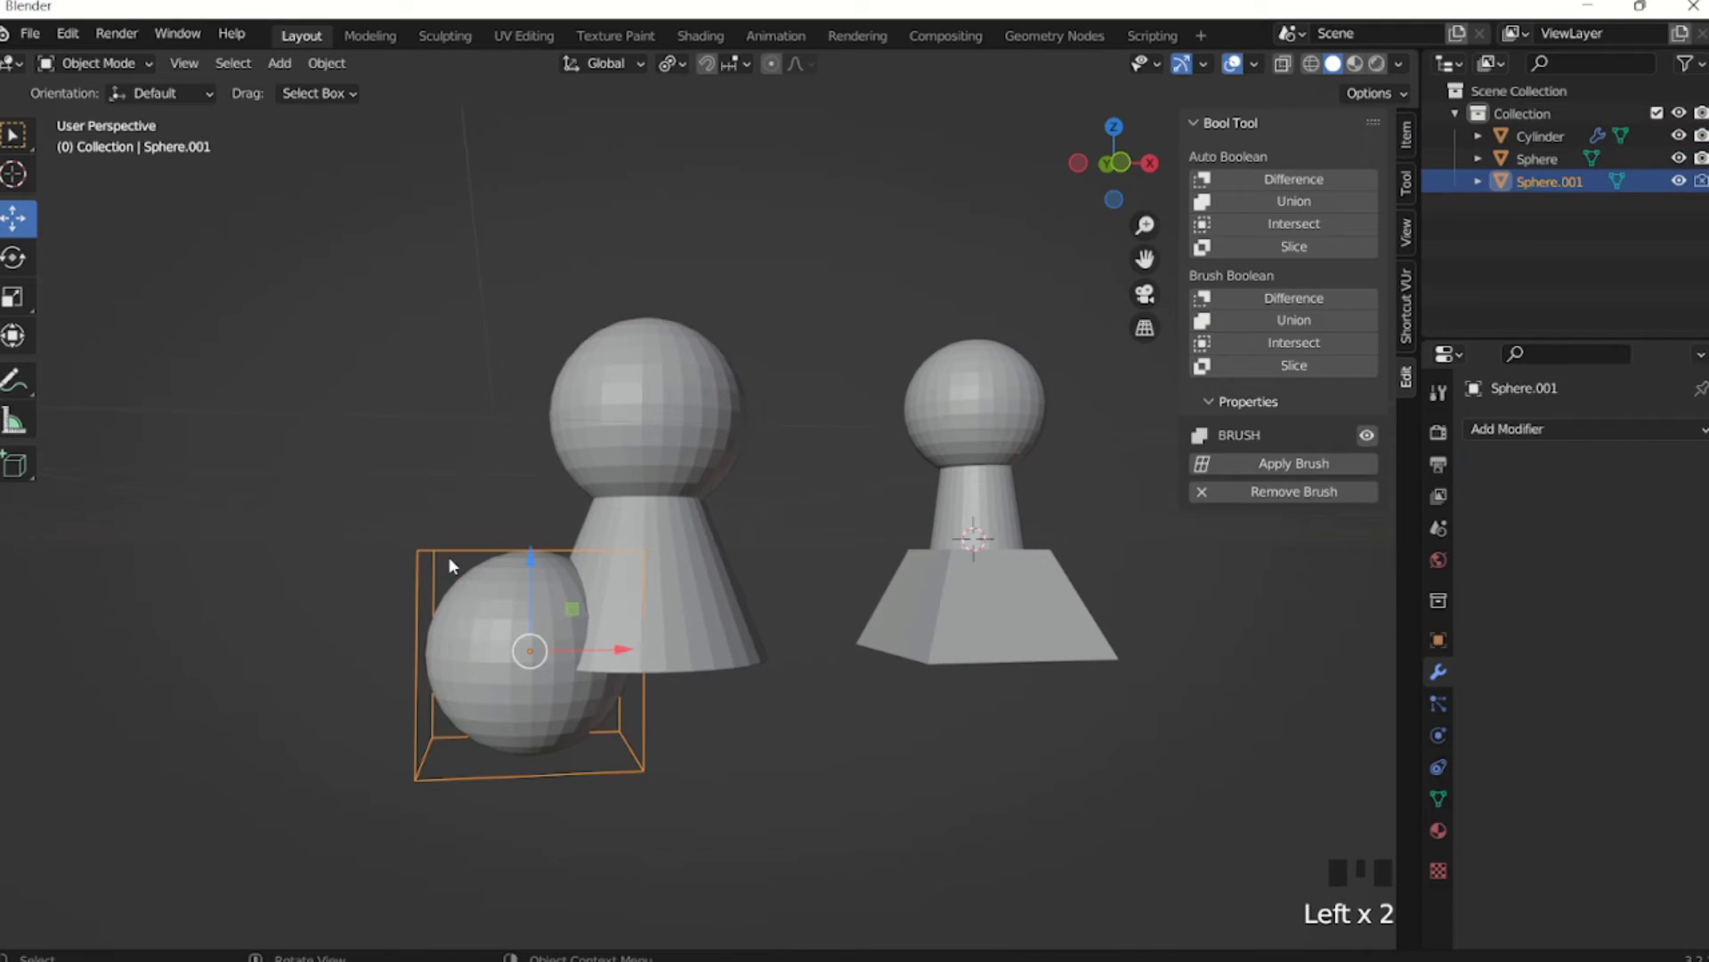
left_click_drag(616, 642, 646, 663)
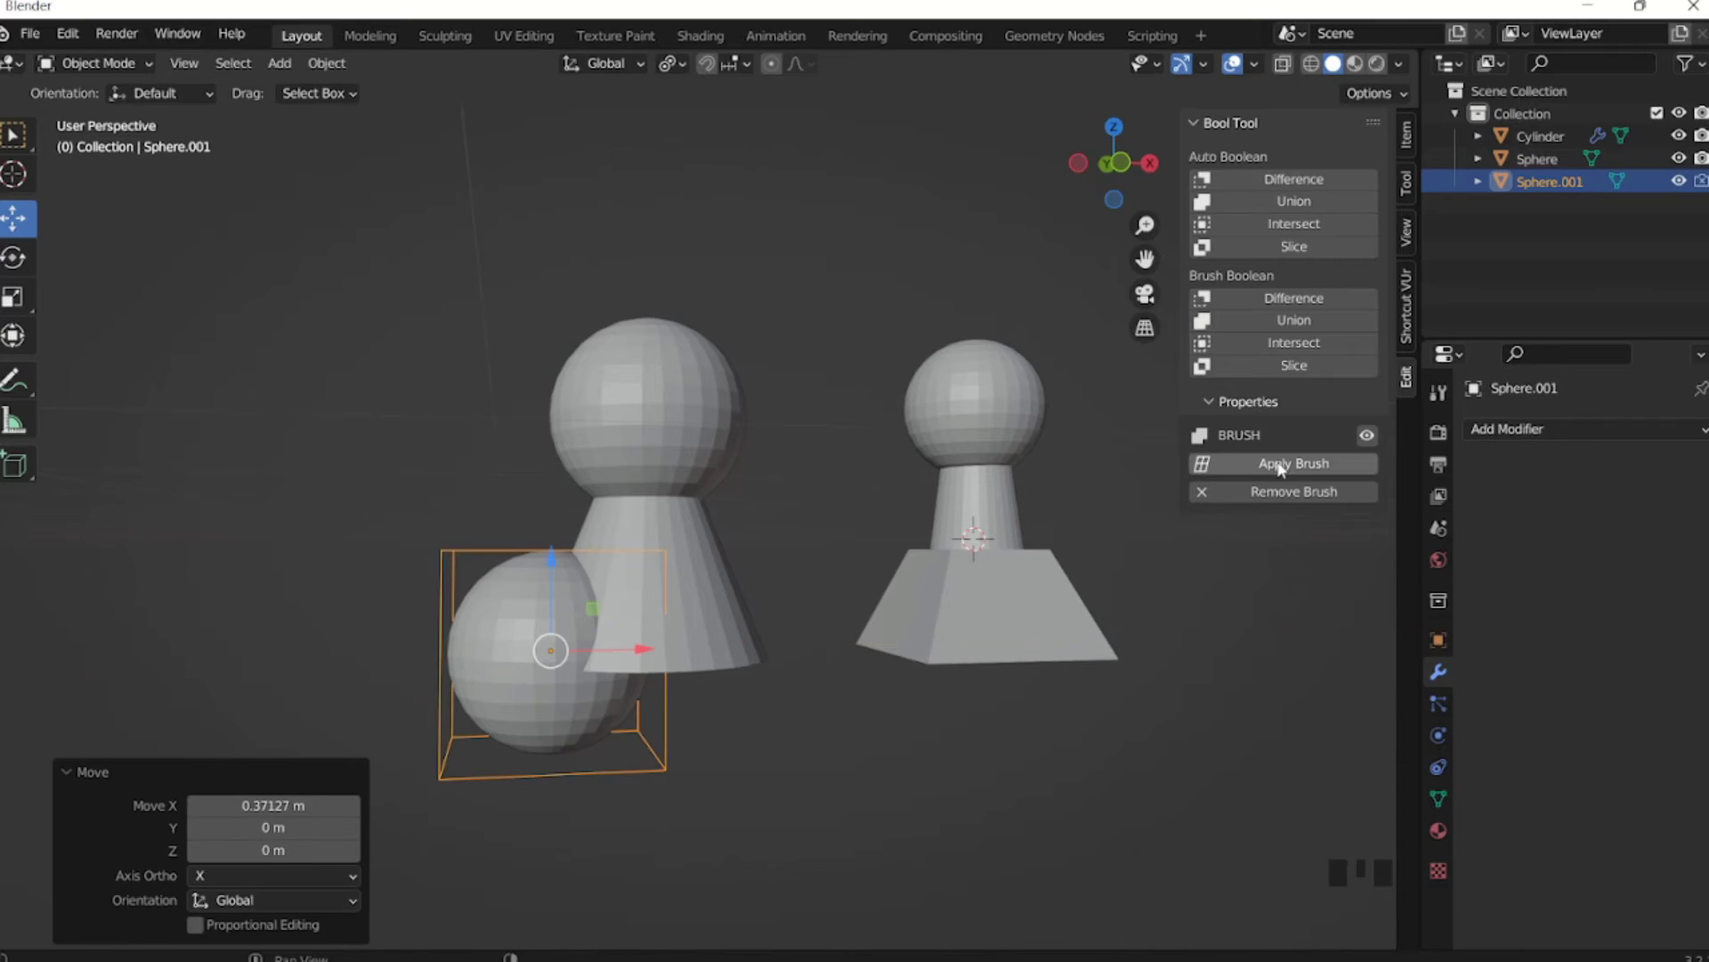
left_click(630, 661)
left_click(661, 737)
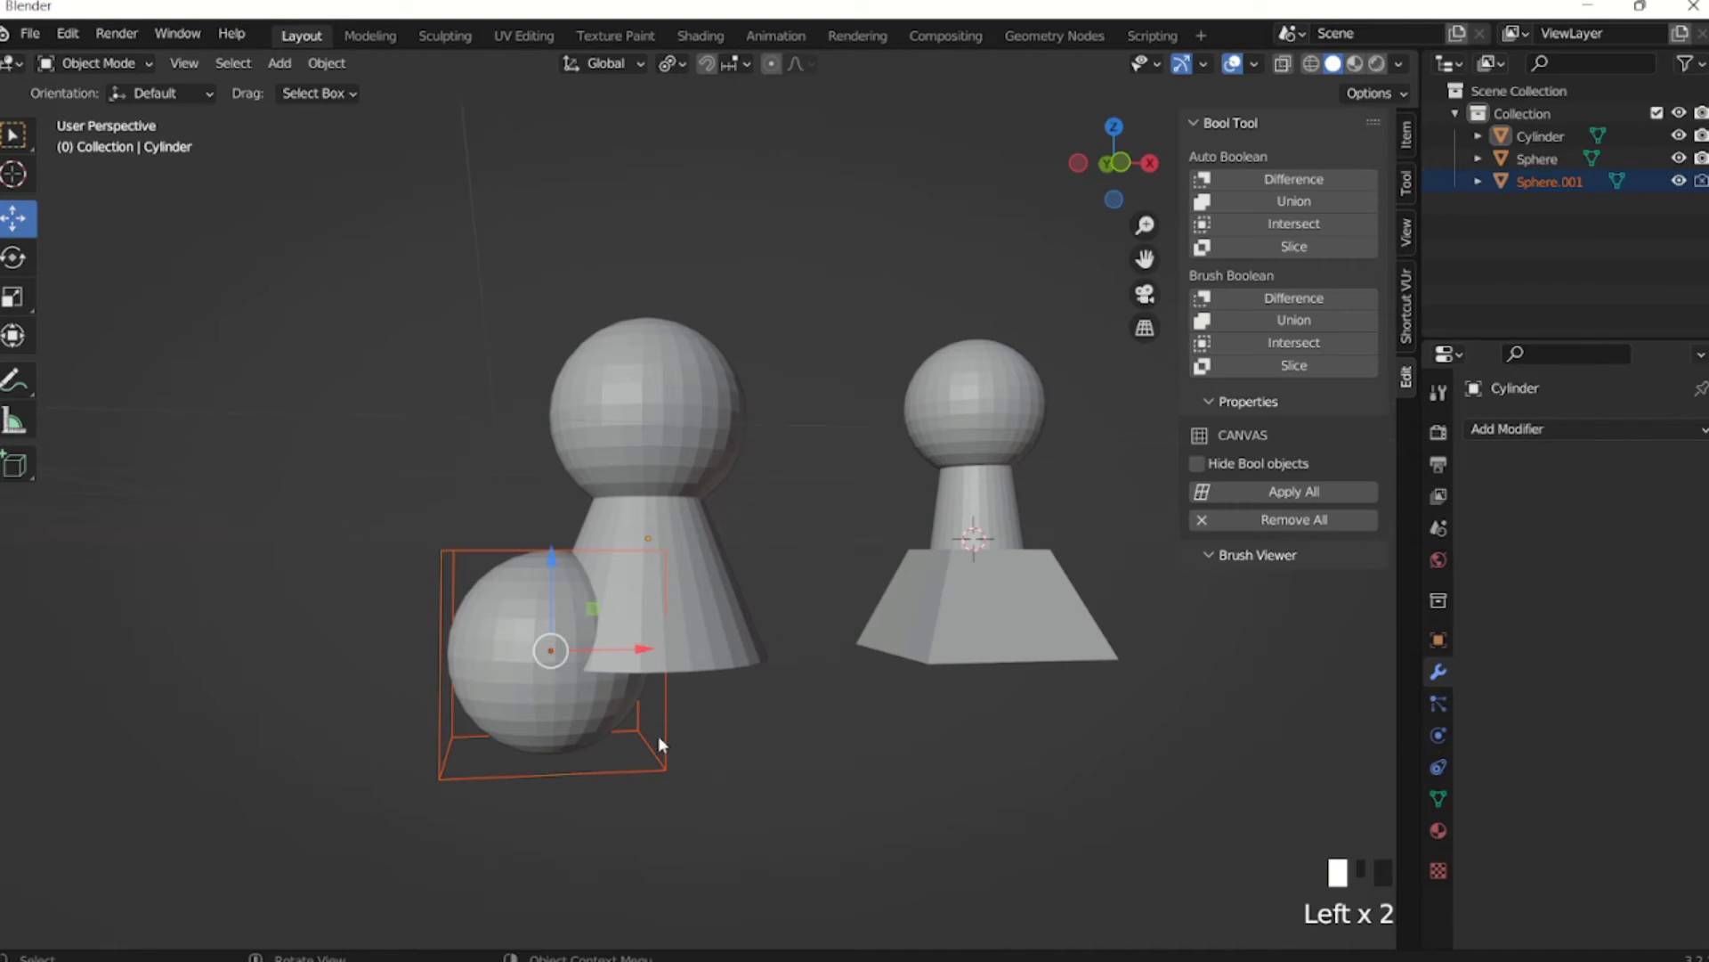
Shift the leftover brush object along X past the figure, about 6.22 m up along Z, and about 2 m along negative X onto the head.
left_click_drag(642, 653, 832, 657)
key("ctrl+z")
key("ctrl+z")
left_click(744, 469)
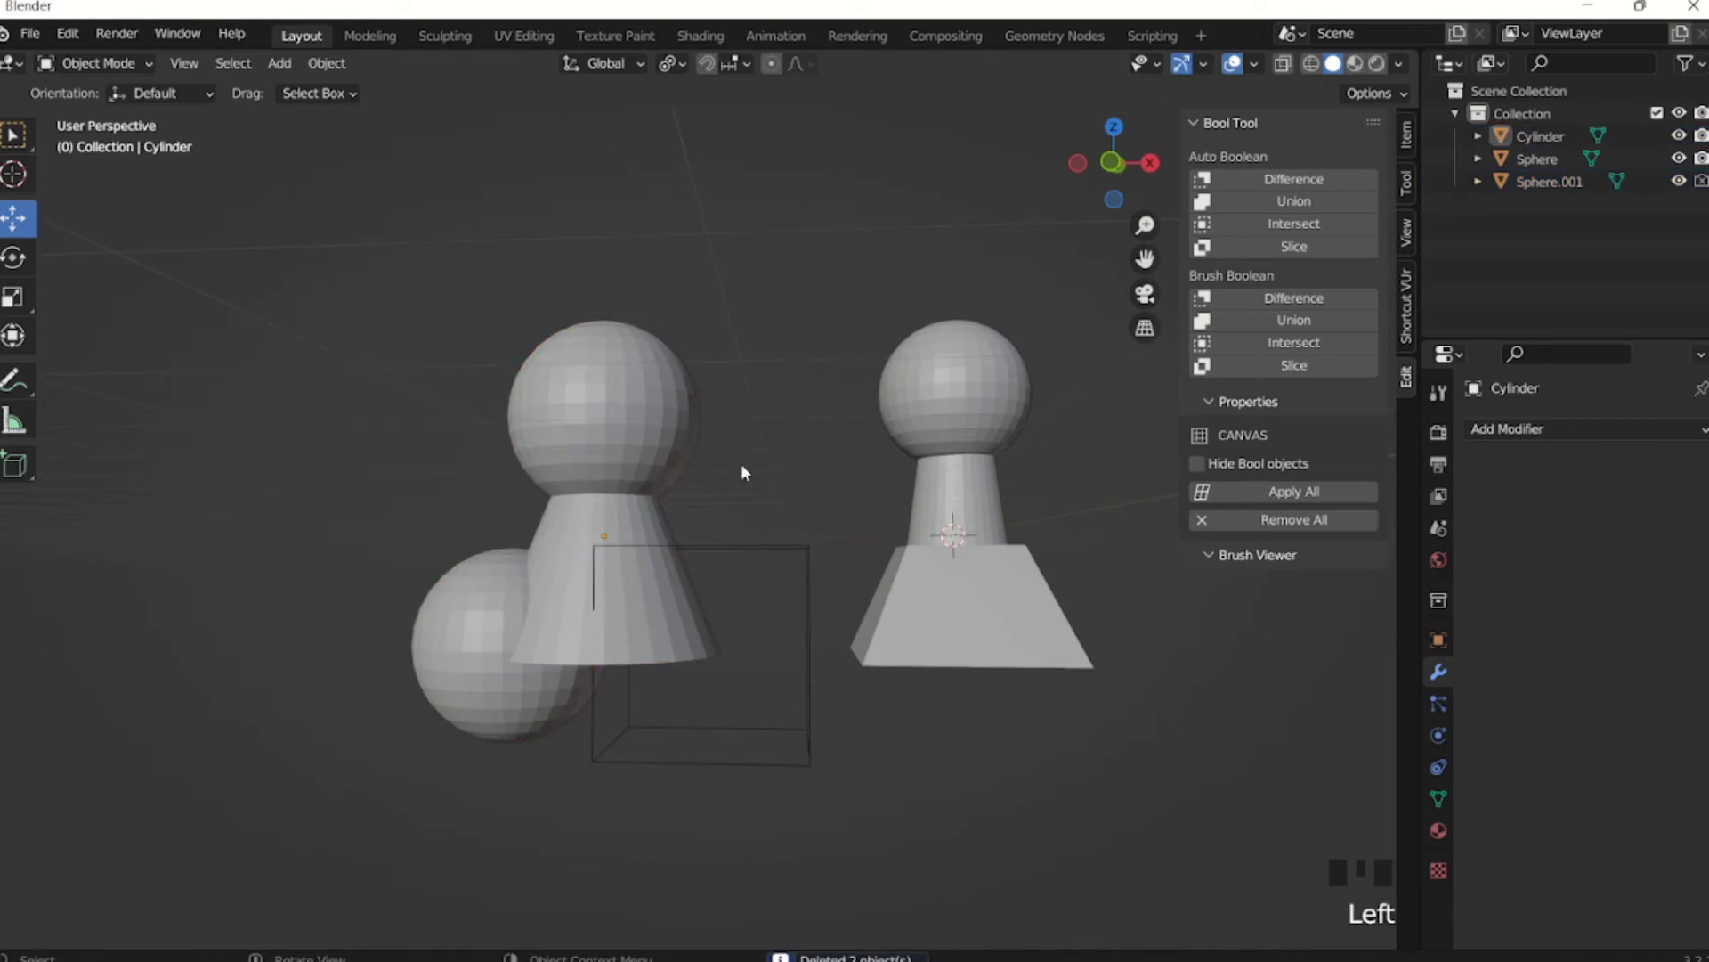
mouse_move(745, 469)
middle_mouse_down()
mouse_move(728, 505)
mouse_move(750, 570)
middle_mouse_up()
left_click(732, 559)
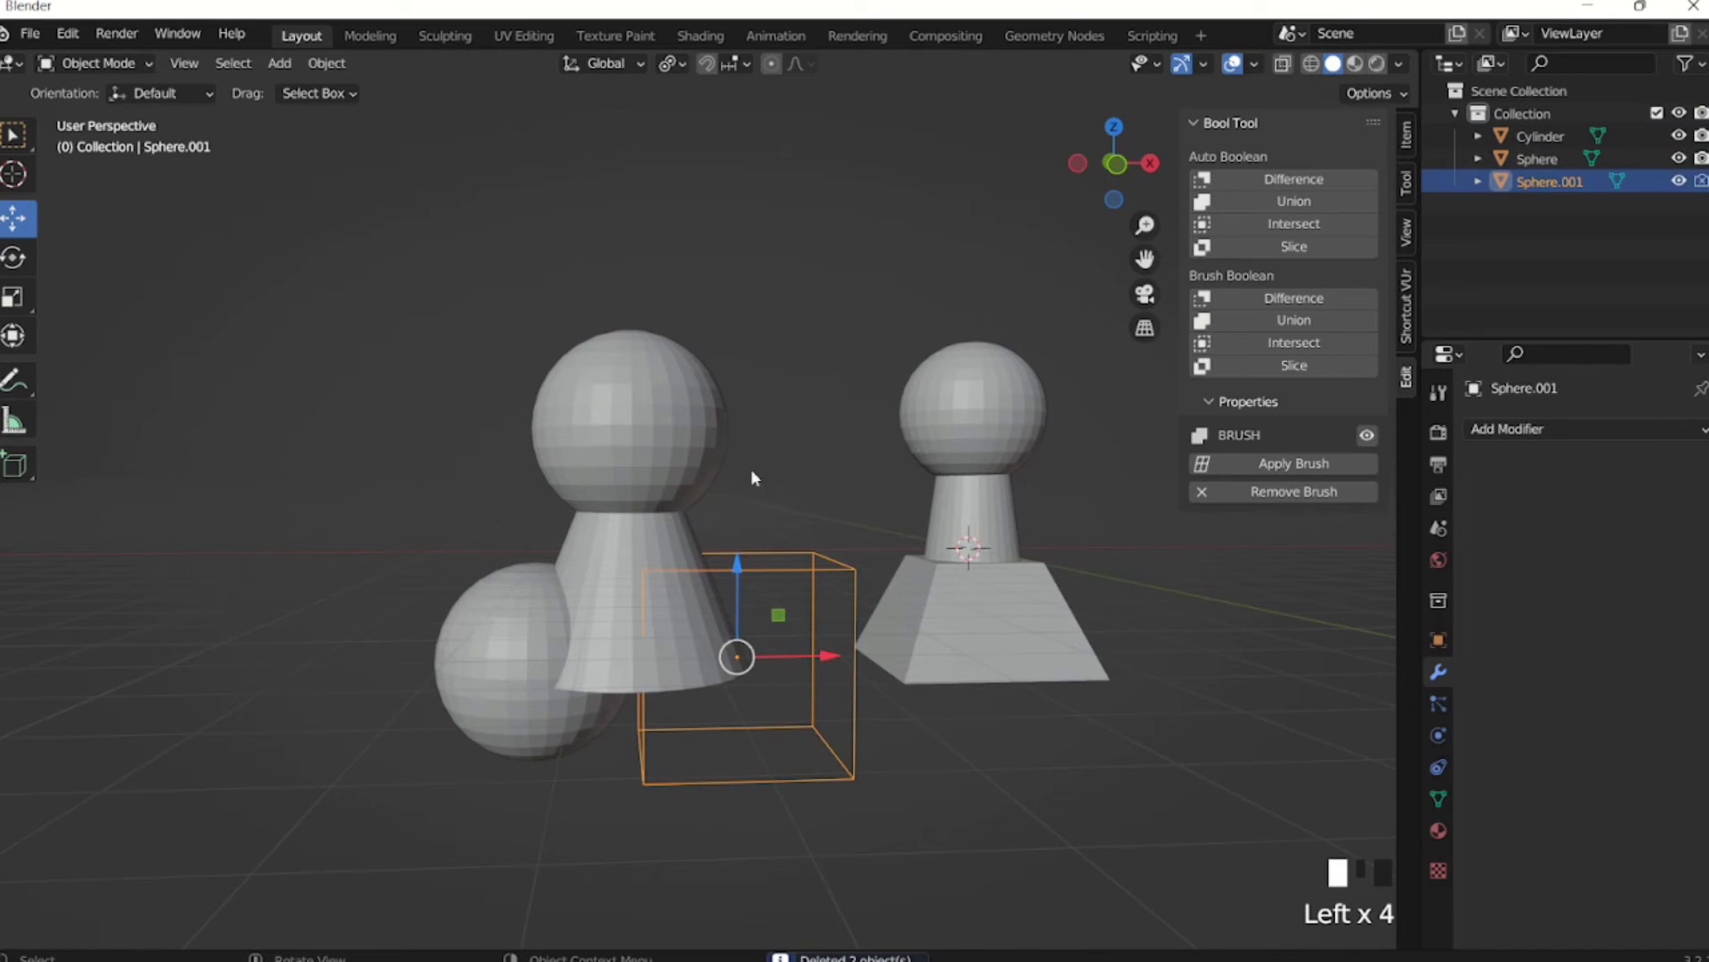
left_click_drag(737, 562, 742, 225)
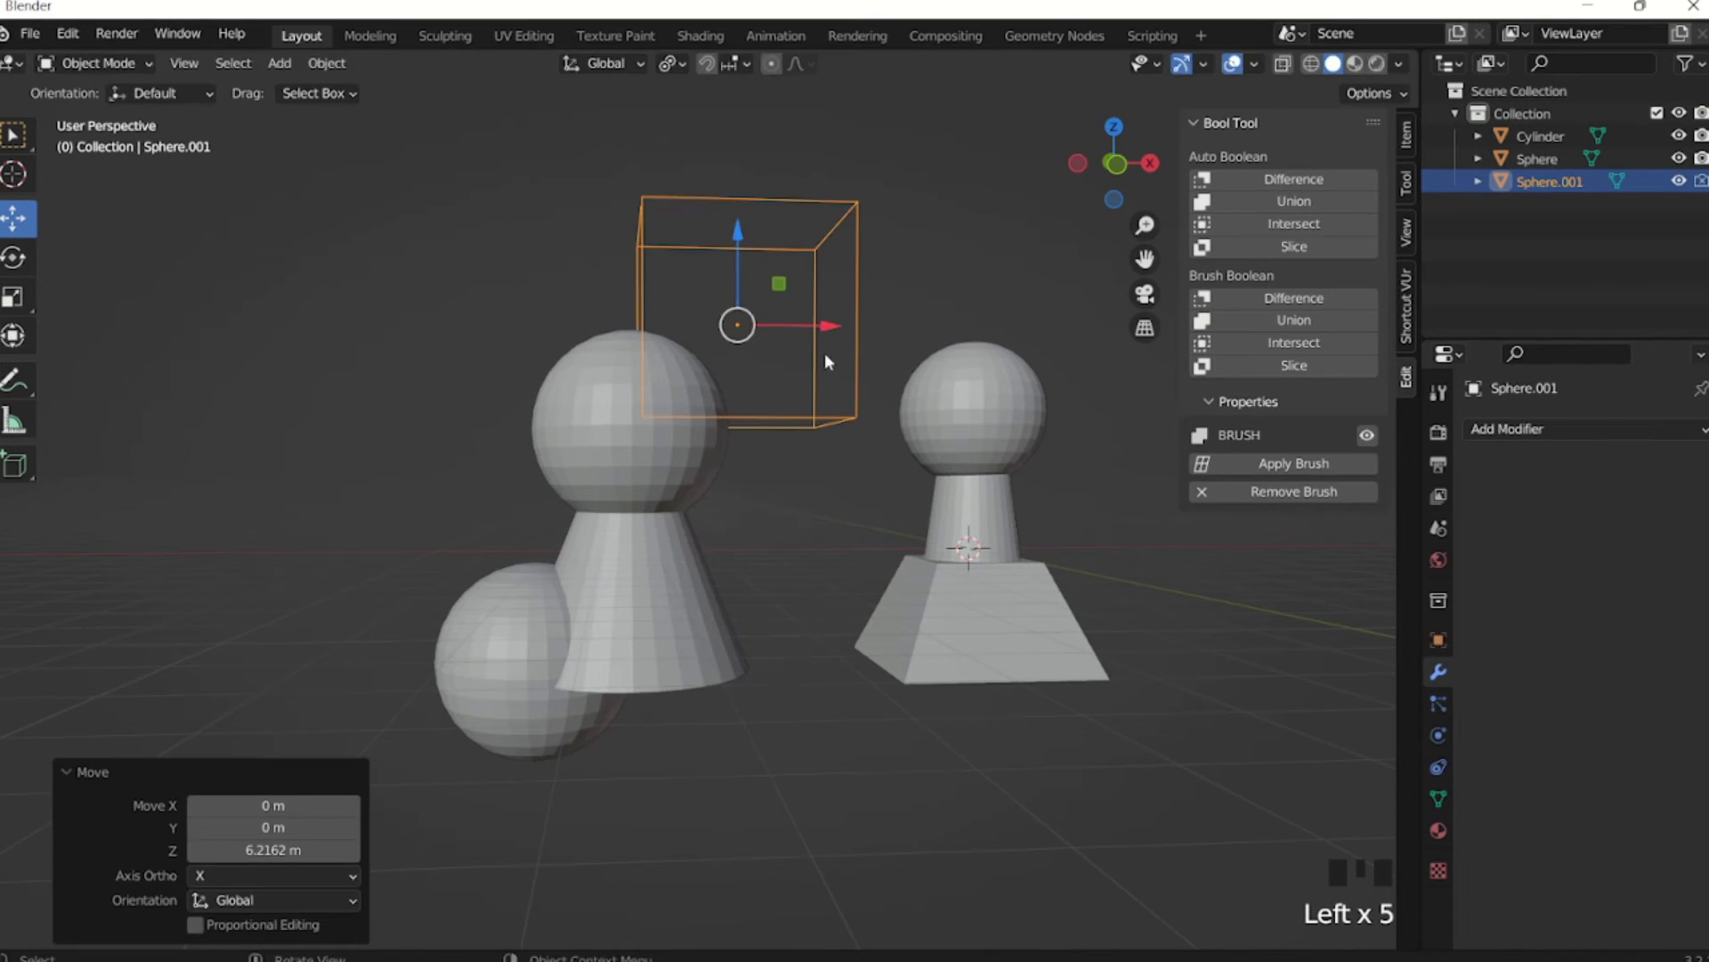
left_click_drag(823, 323, 702, 322)
Combine the brush object on the head with the figure using Brush Boolean Union, with the figure as the active object.
middle_click_drag(758, 299, 901, 469, "shift")
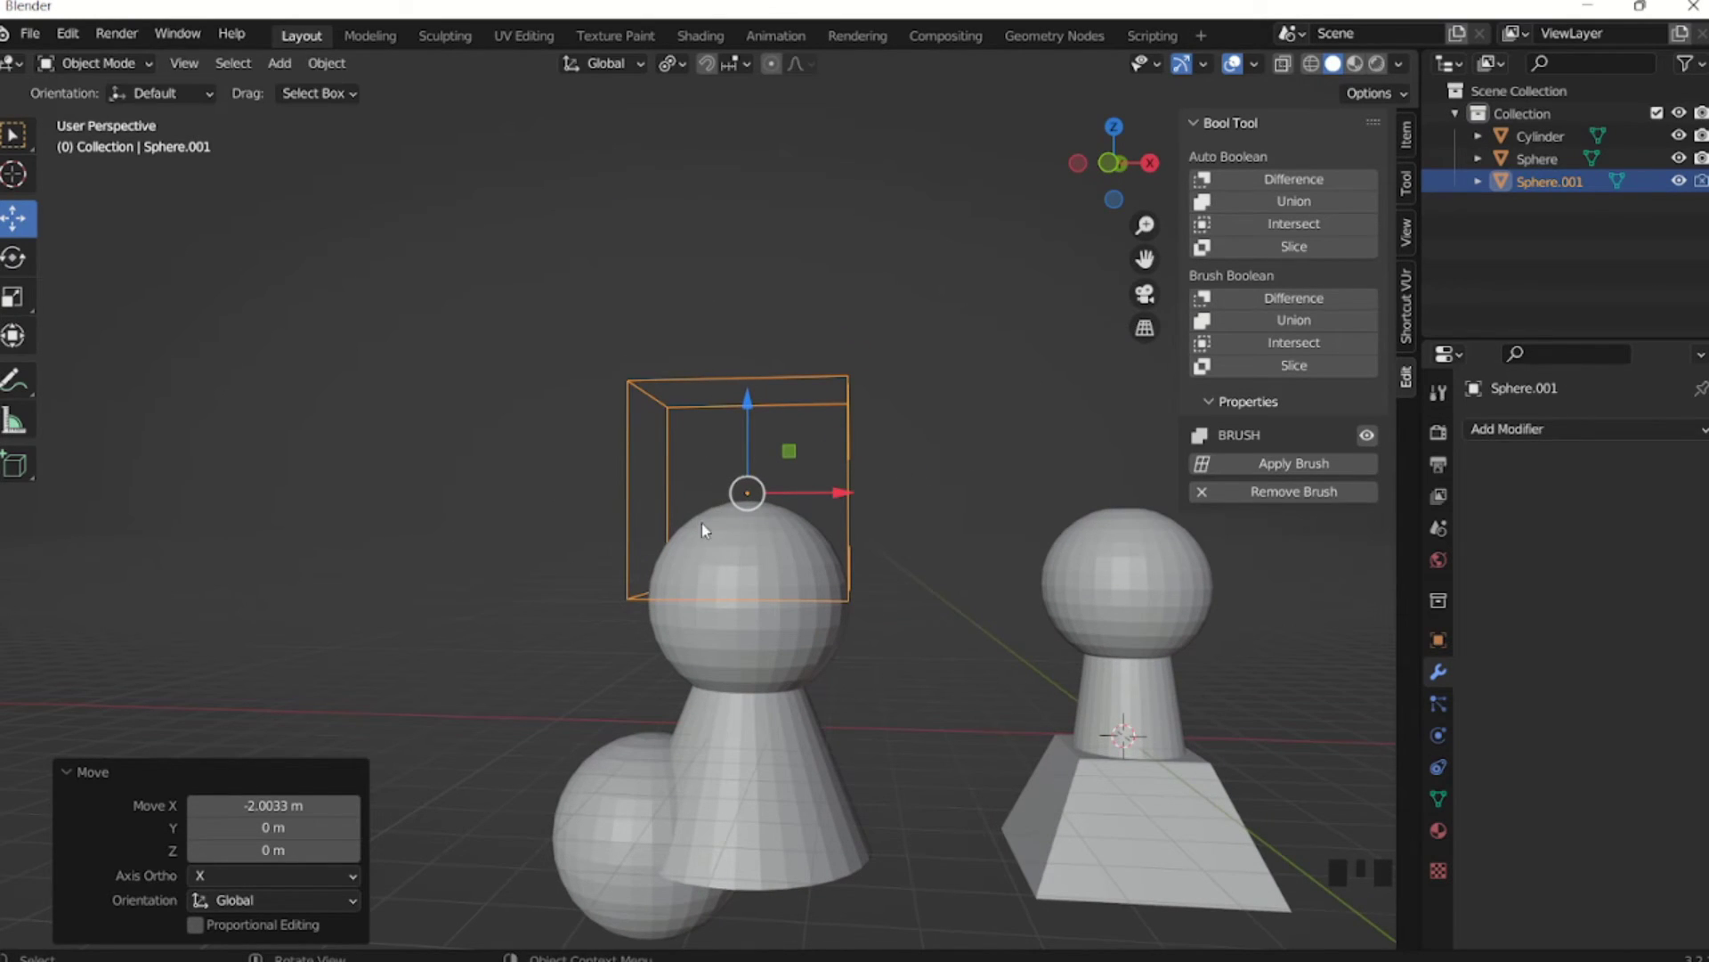
middle_click_drag(703, 525, 795, 510)
middle_click_drag(922, 435, 970, 418)
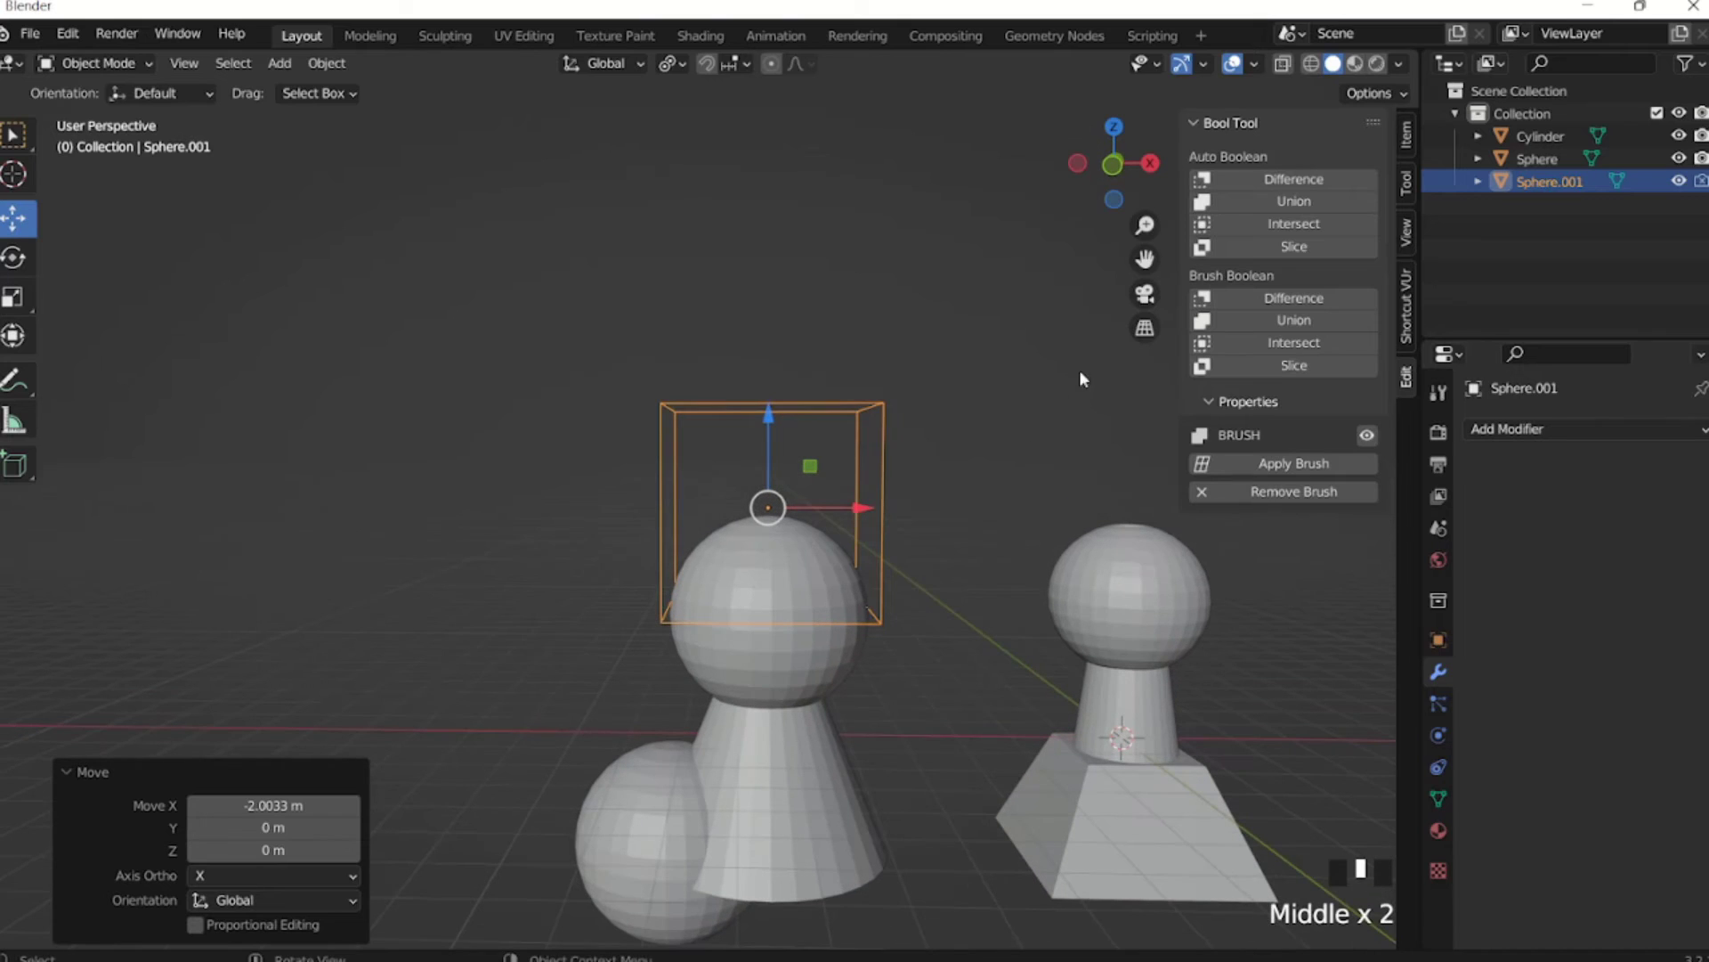
left_click(739, 680, "shift")
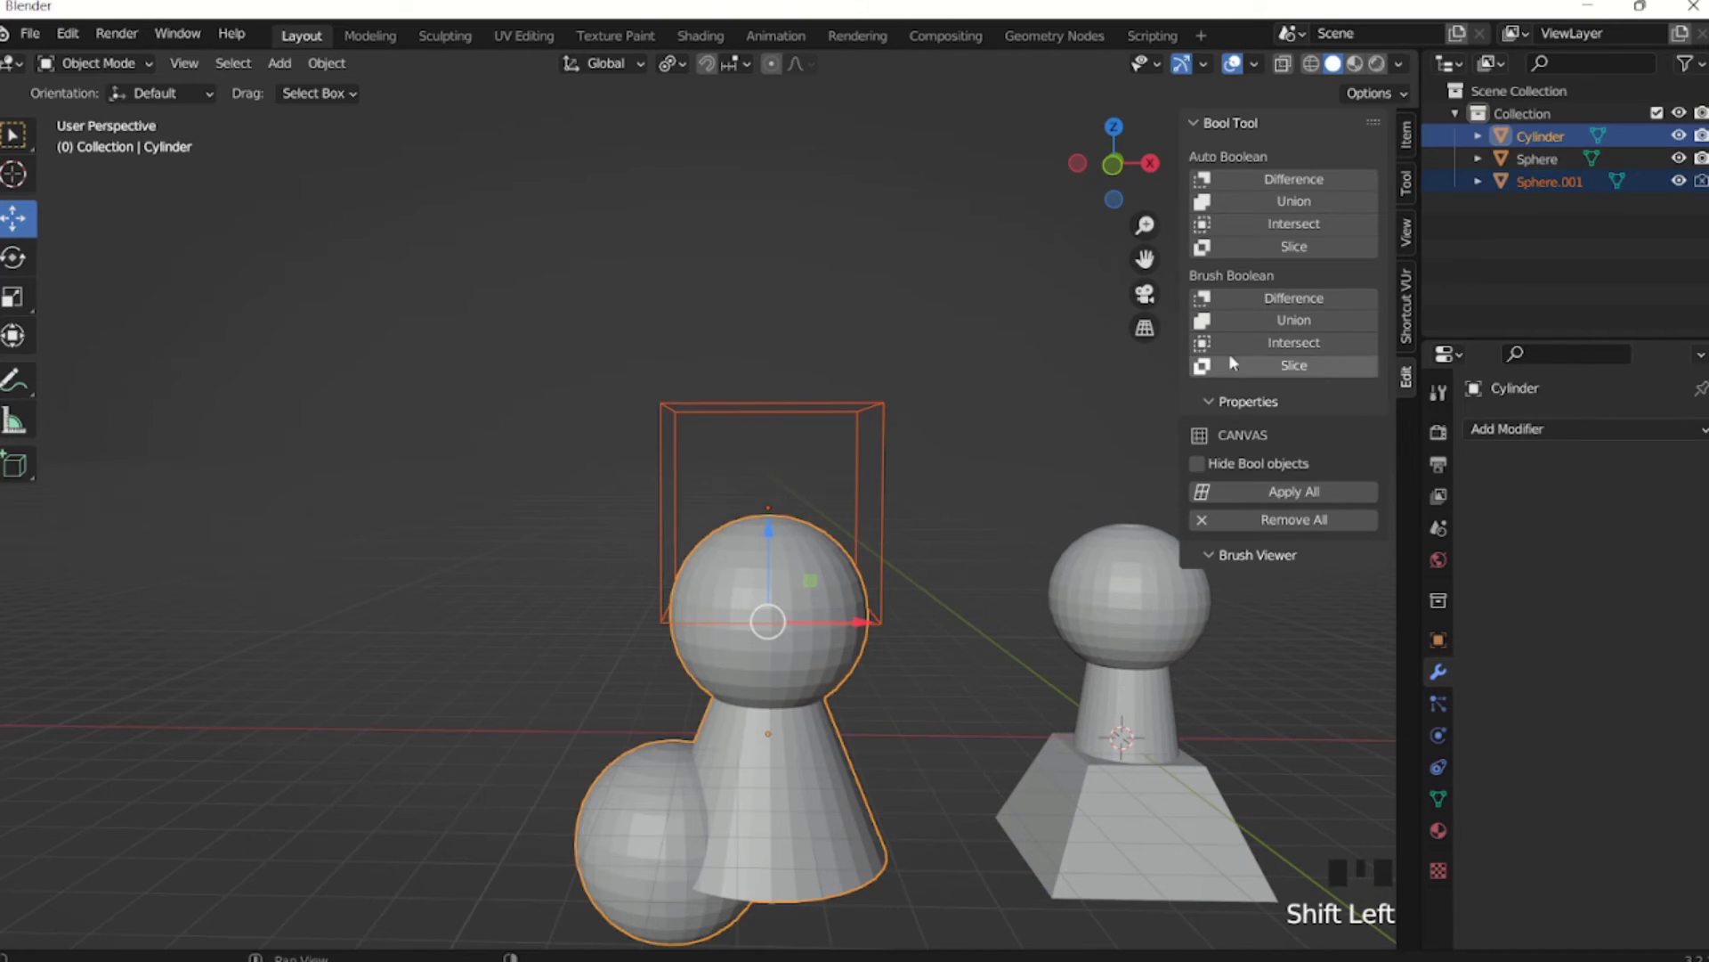
left_click(1291, 326)
Try Apply All on the figure, undo it, and apply the union from the brush object instead.
left_click(1294, 491)
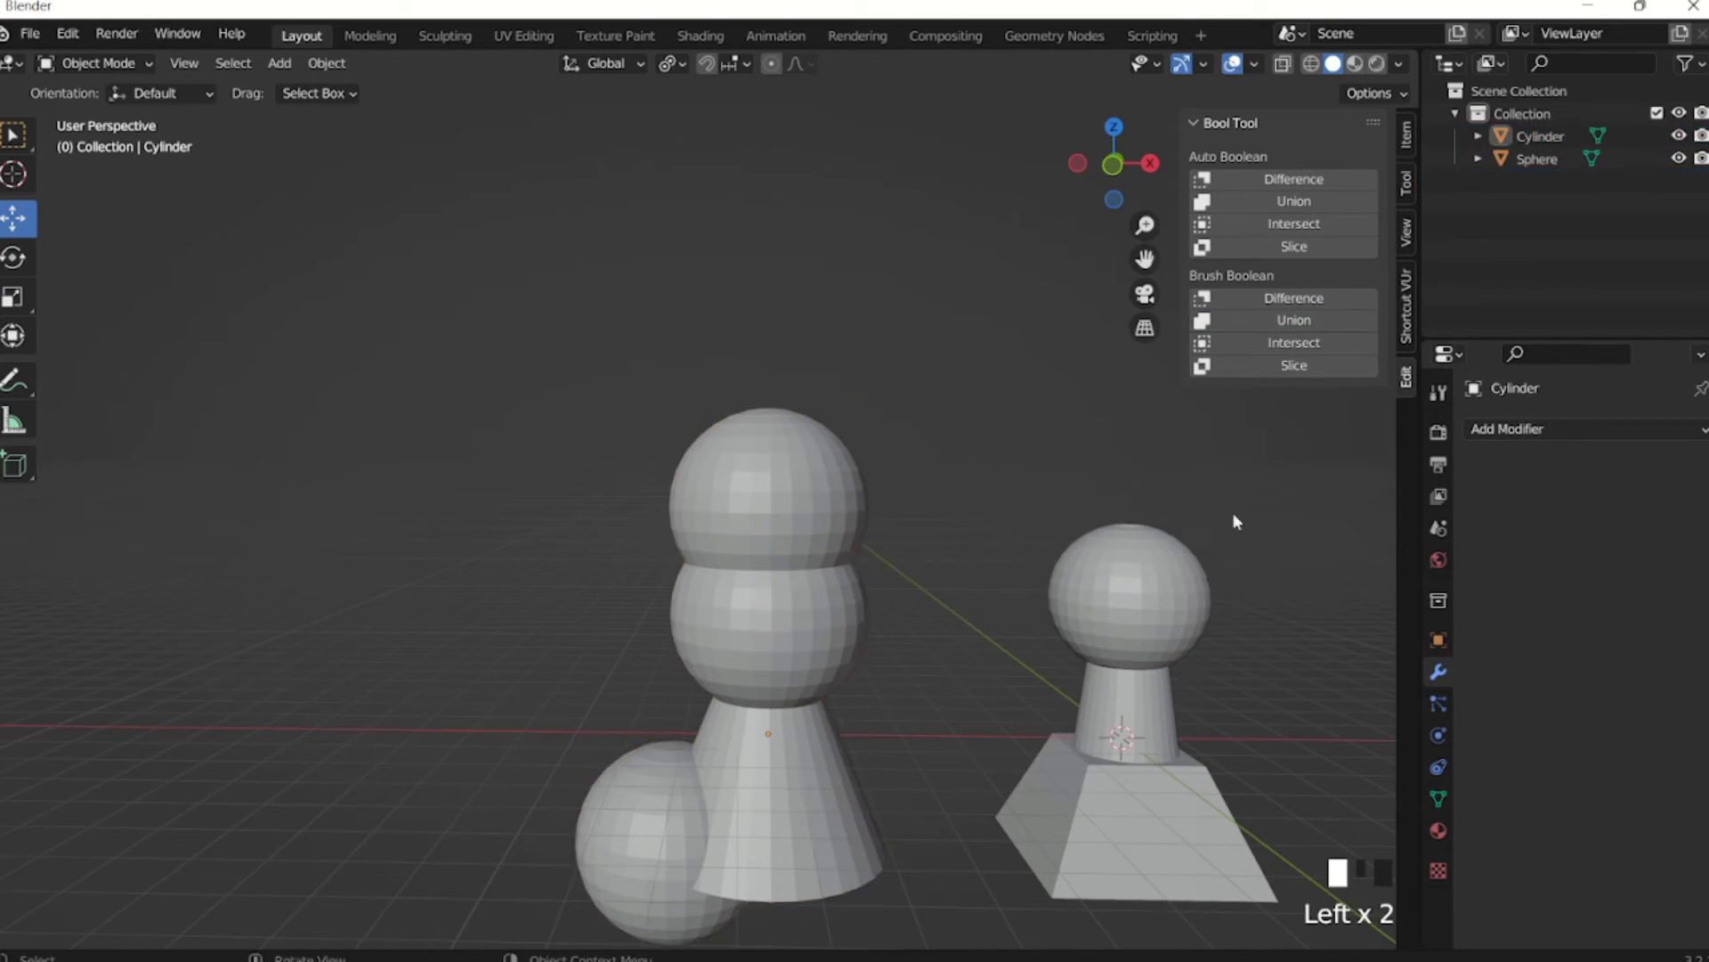
key("ctrl+z")
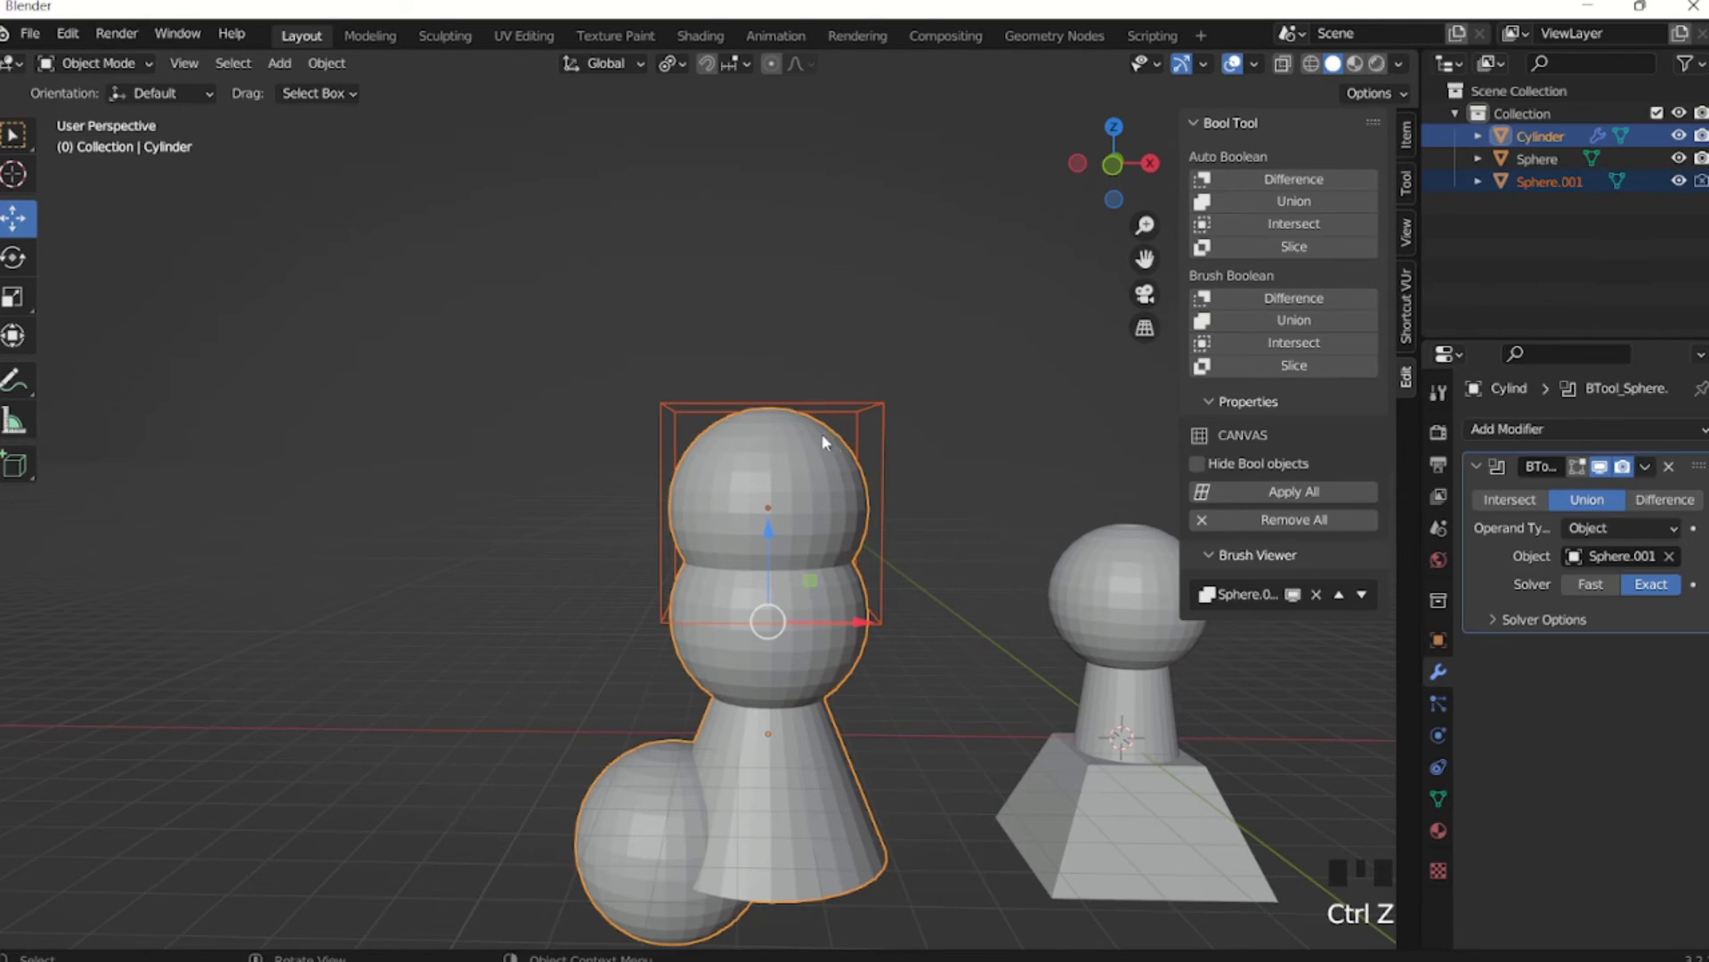
left_click(821, 434)
left_click(1269, 455)
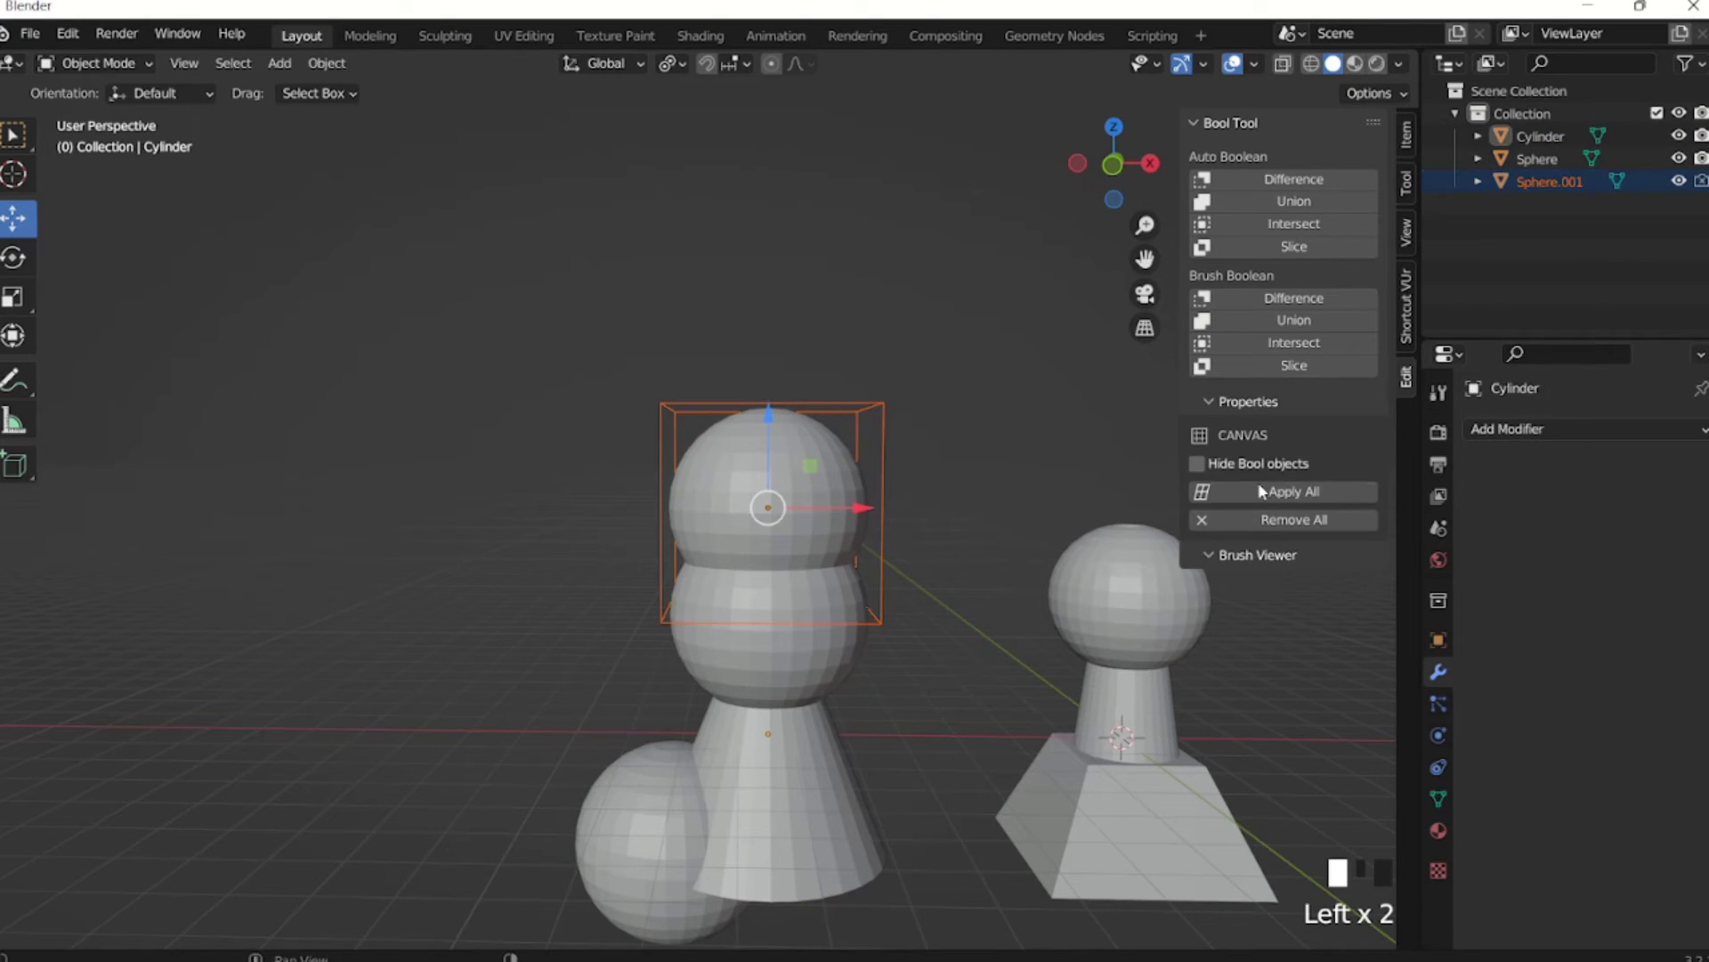
Select the leftover brush object and move it about 1.8 m up along Z.
left_click(766, 661)
left_click(849, 437)
left_click(844, 411)
left_click(783, 410)
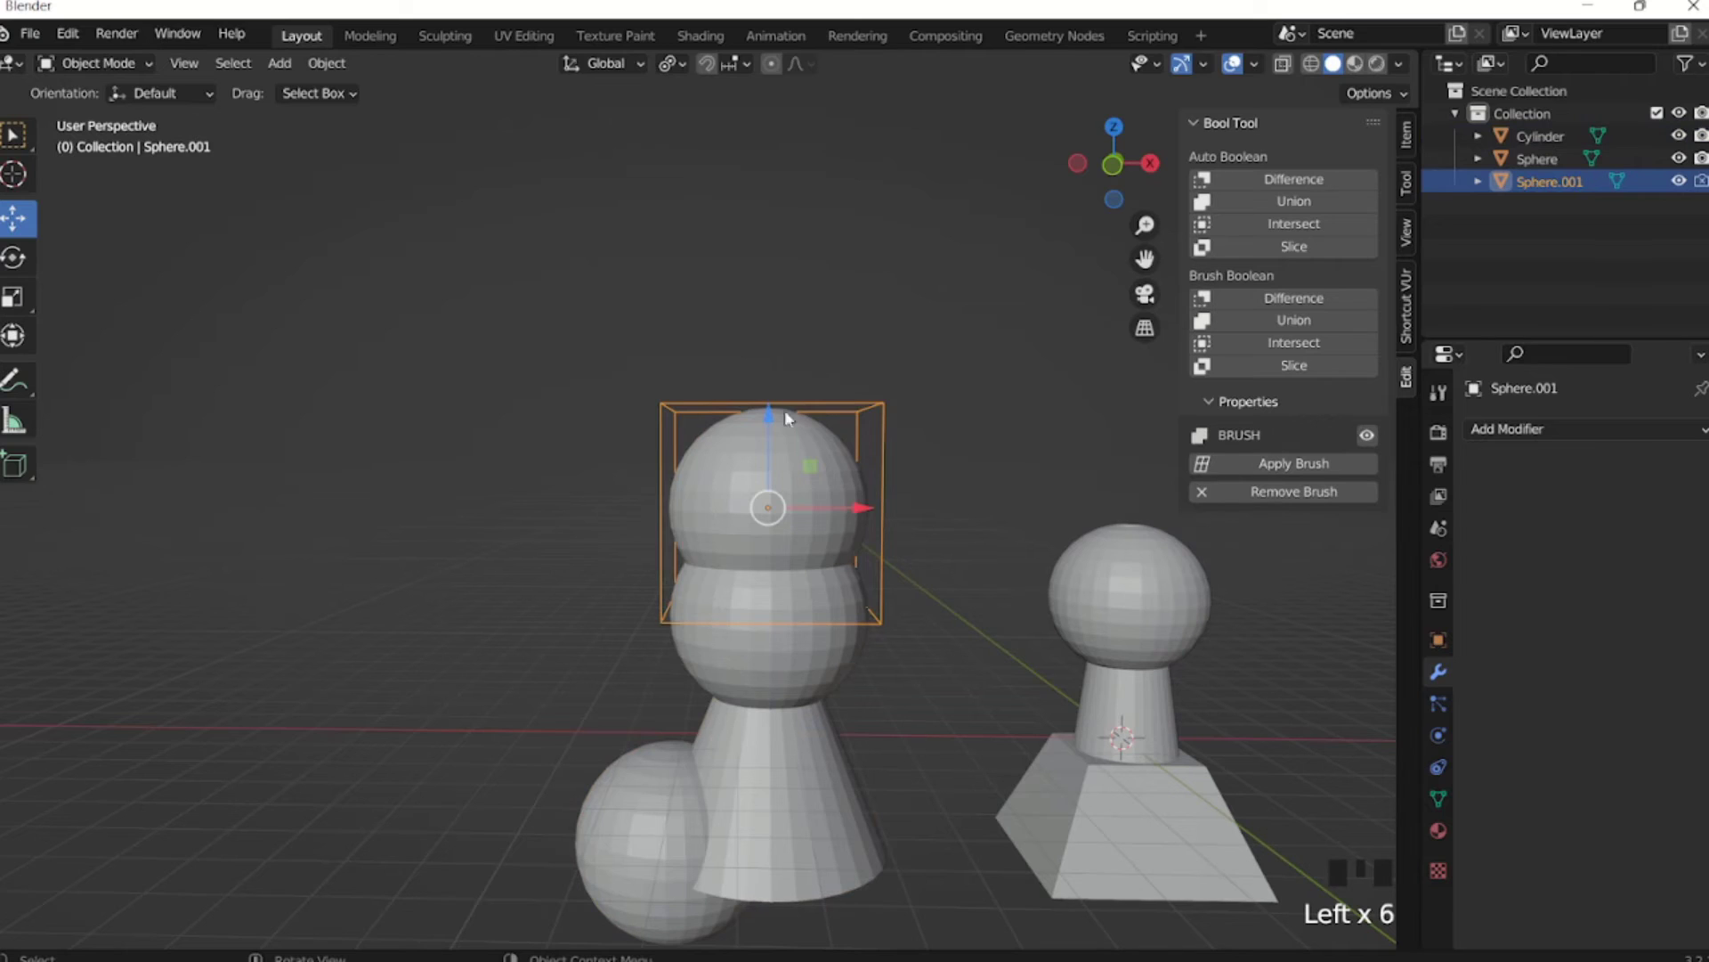
left_click_drag(780, 425, 778, 323)
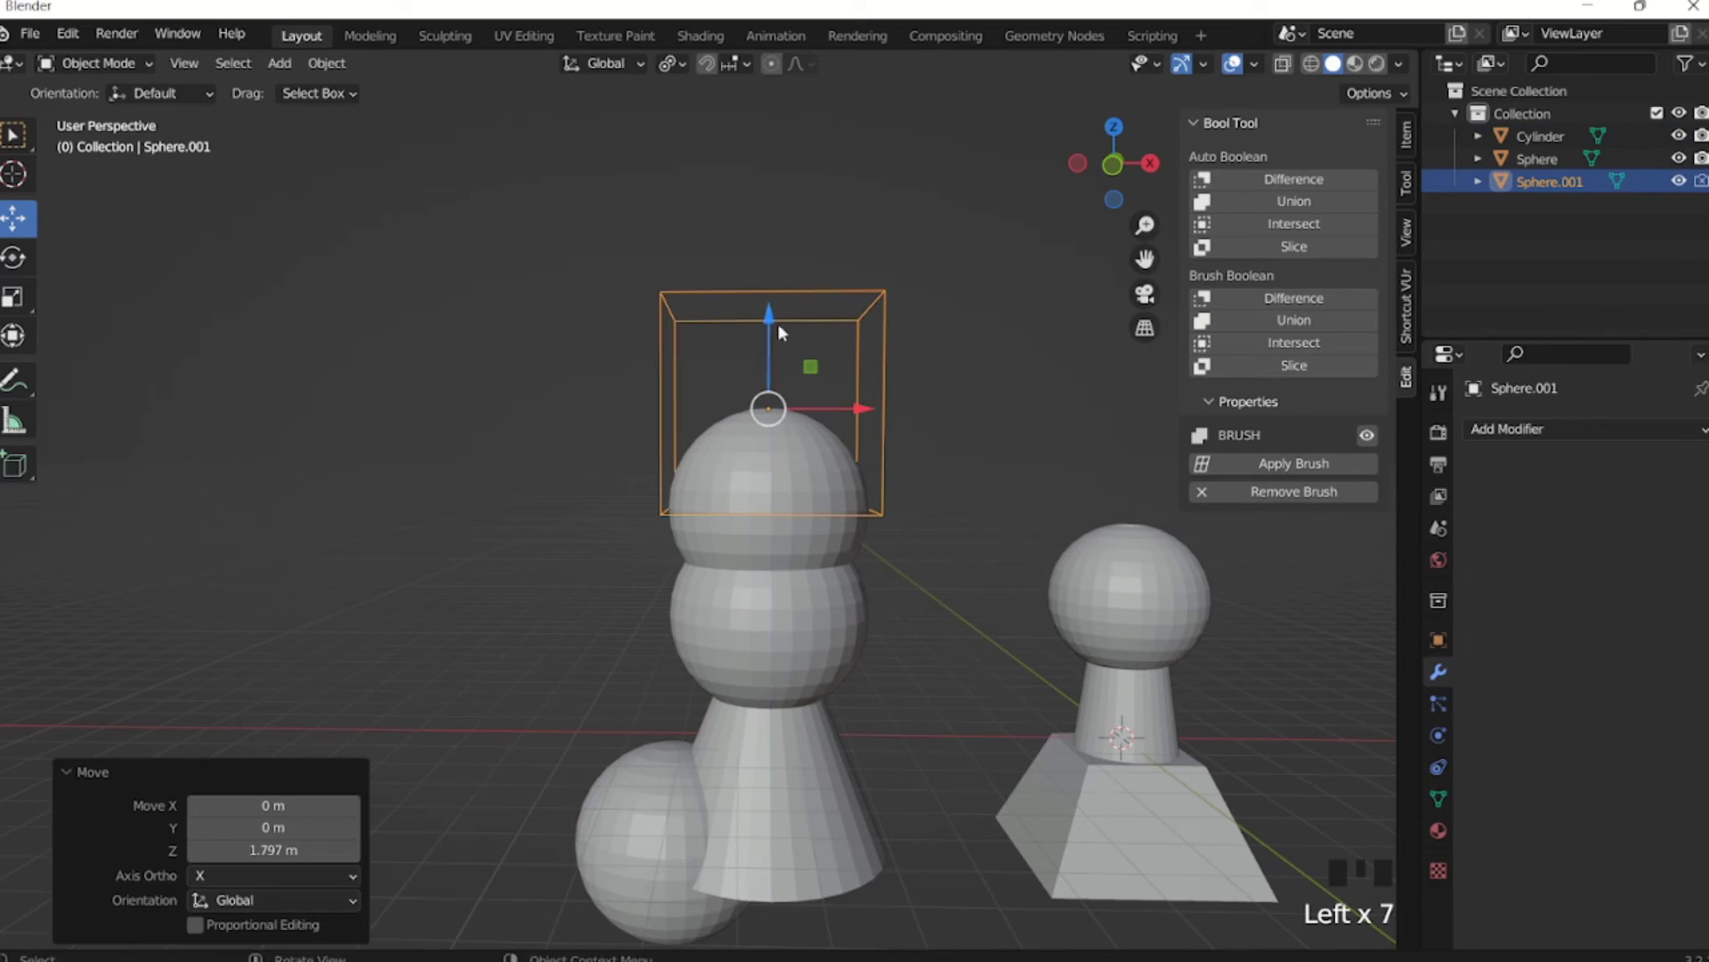
Add the raised brush sphere to the stacked figure using Brush Boolean Union, with both objects selected.
left_click(1291, 322)
left_click(801, 569, "shift")
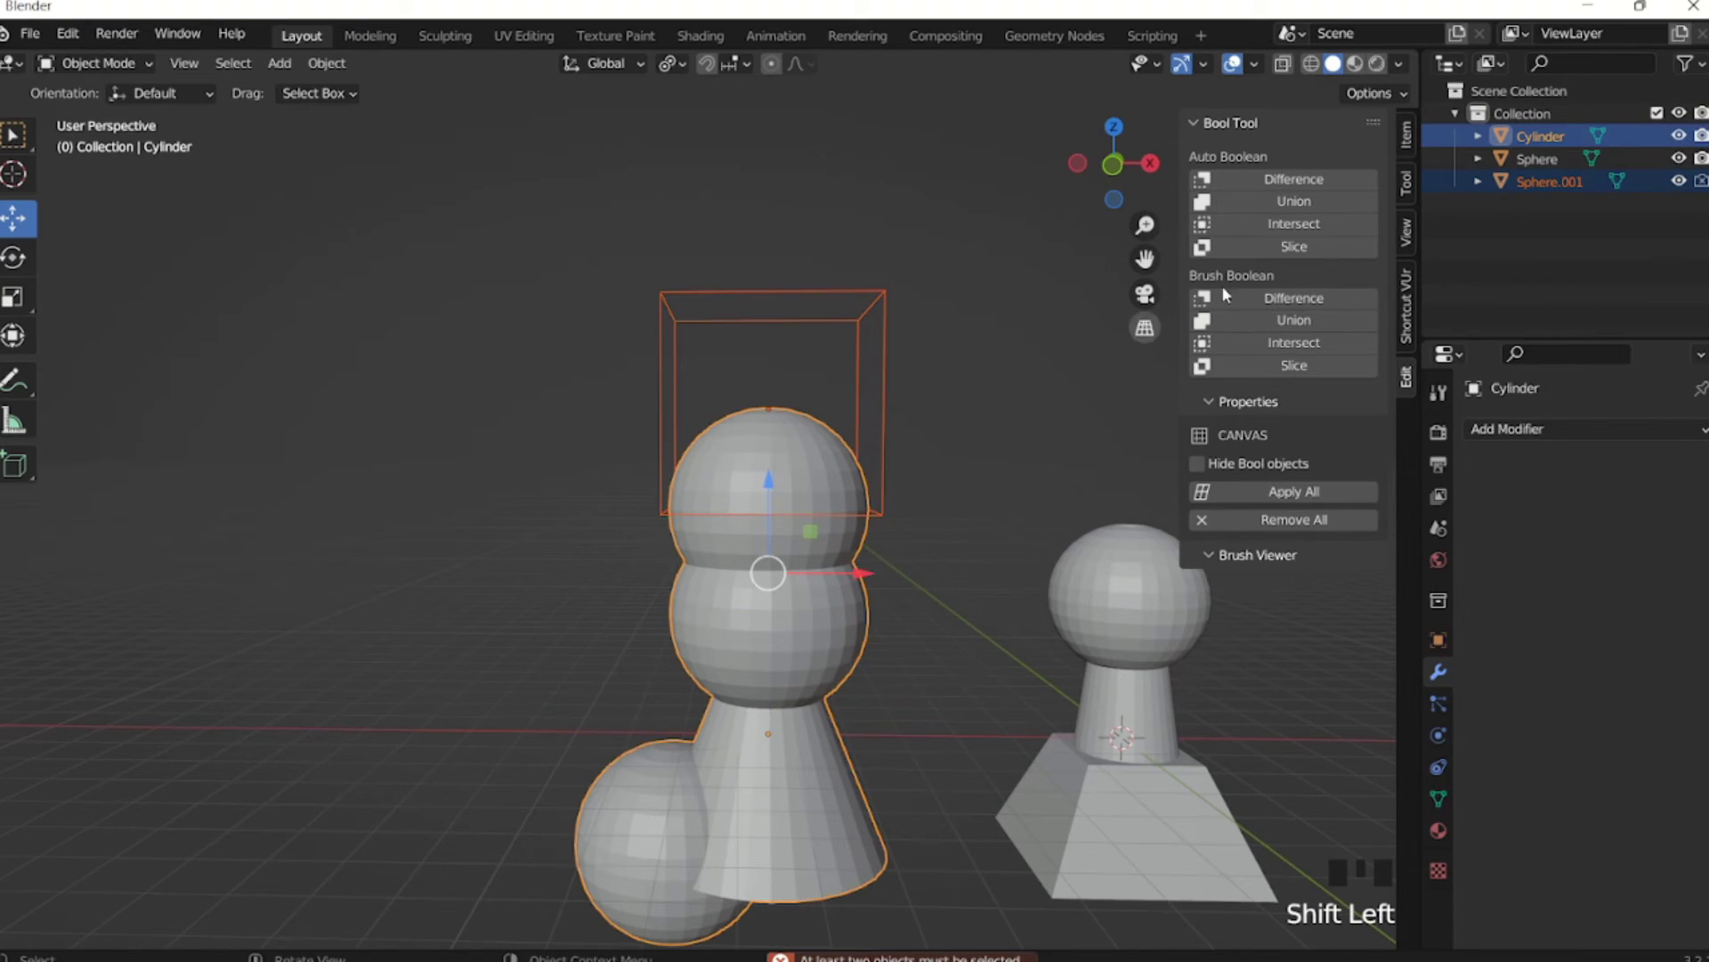
left_click(1308, 321)
Raise the topmost brush sphere slightly along Z and apply the brush to the stacked figure.
left_click(813, 338)
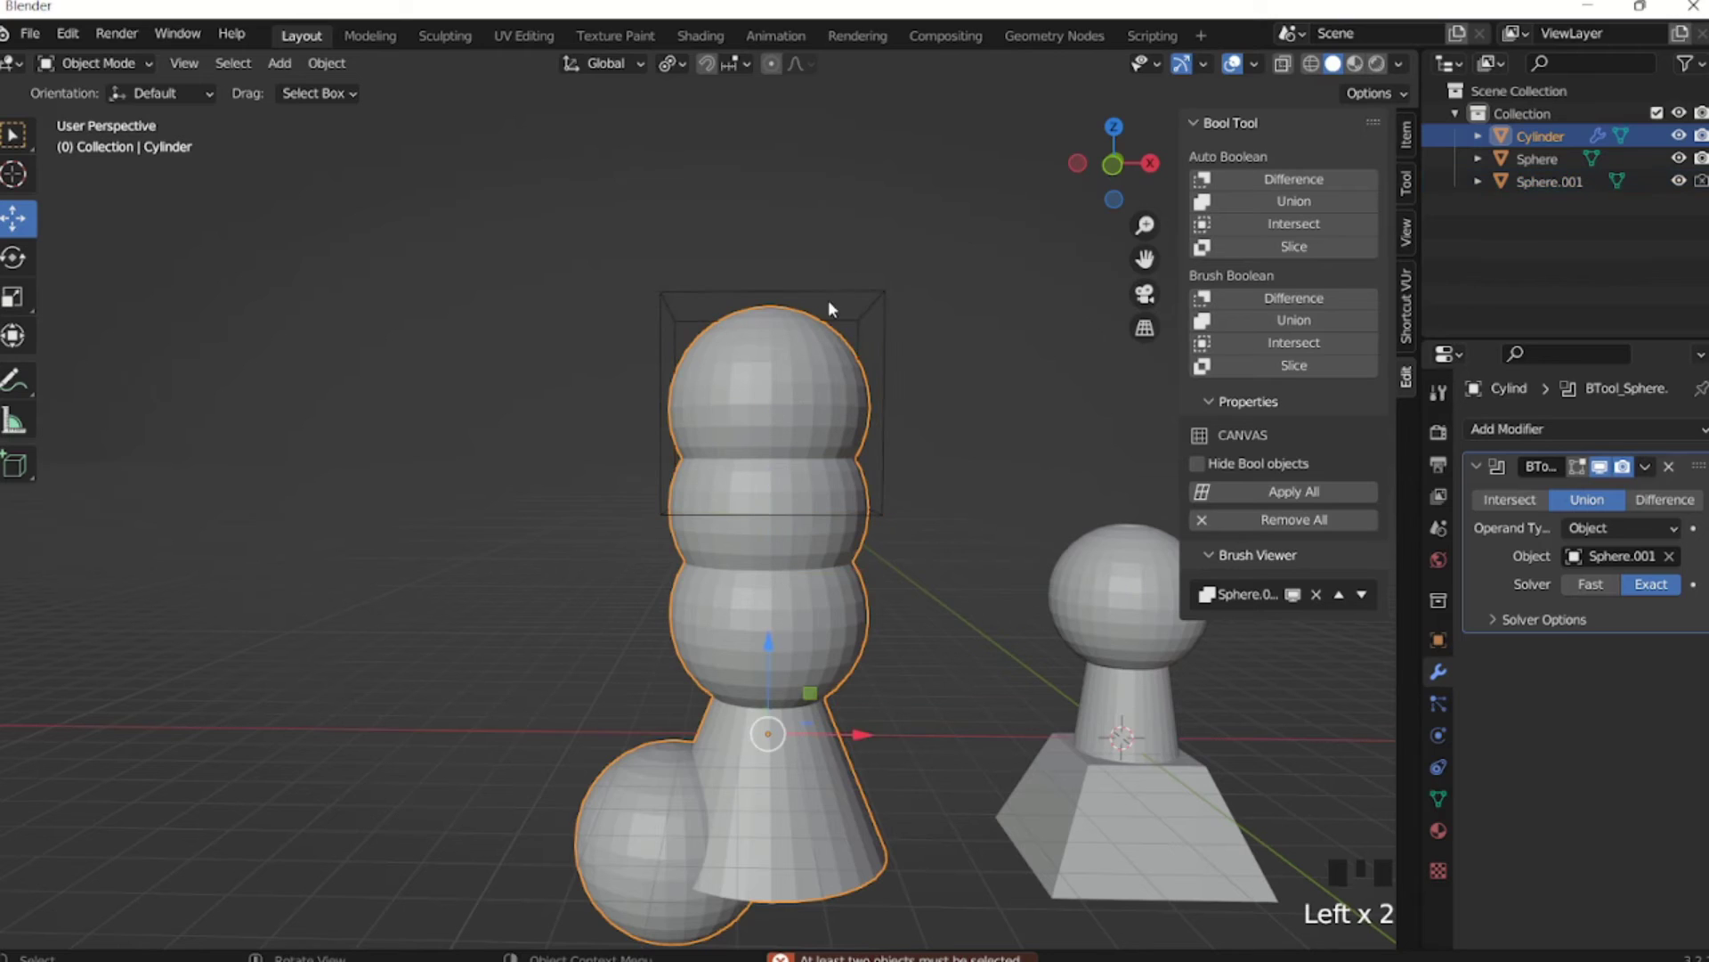
left_click(828, 301)
mouse_move(782, 289)
left_mouse_down()
mouse_move(758, 215)
mouse_move(761, 292)
left_mouse_up()
left_click(777, 428)
left_click(799, 273)
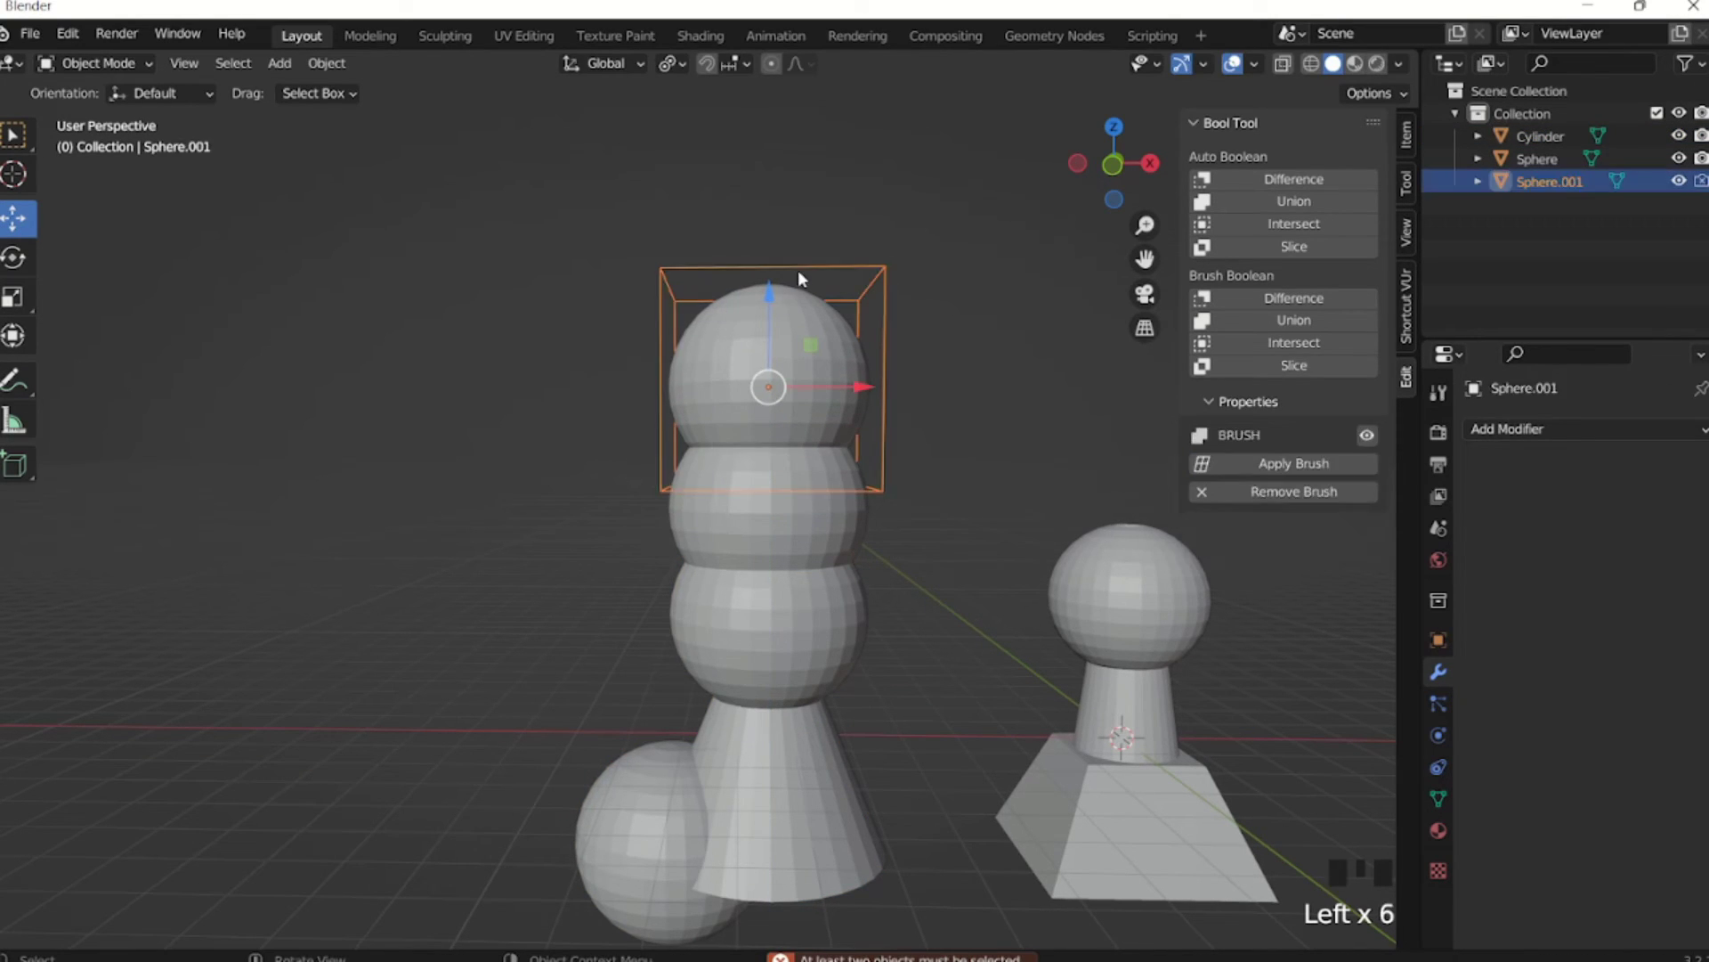
Move the leftover brush object about 1.59 m up along Z and delete it.
left_click(818, 266)
left_click_drag(769, 286, 775, 198)
scroll(908, 378, "down", 2)
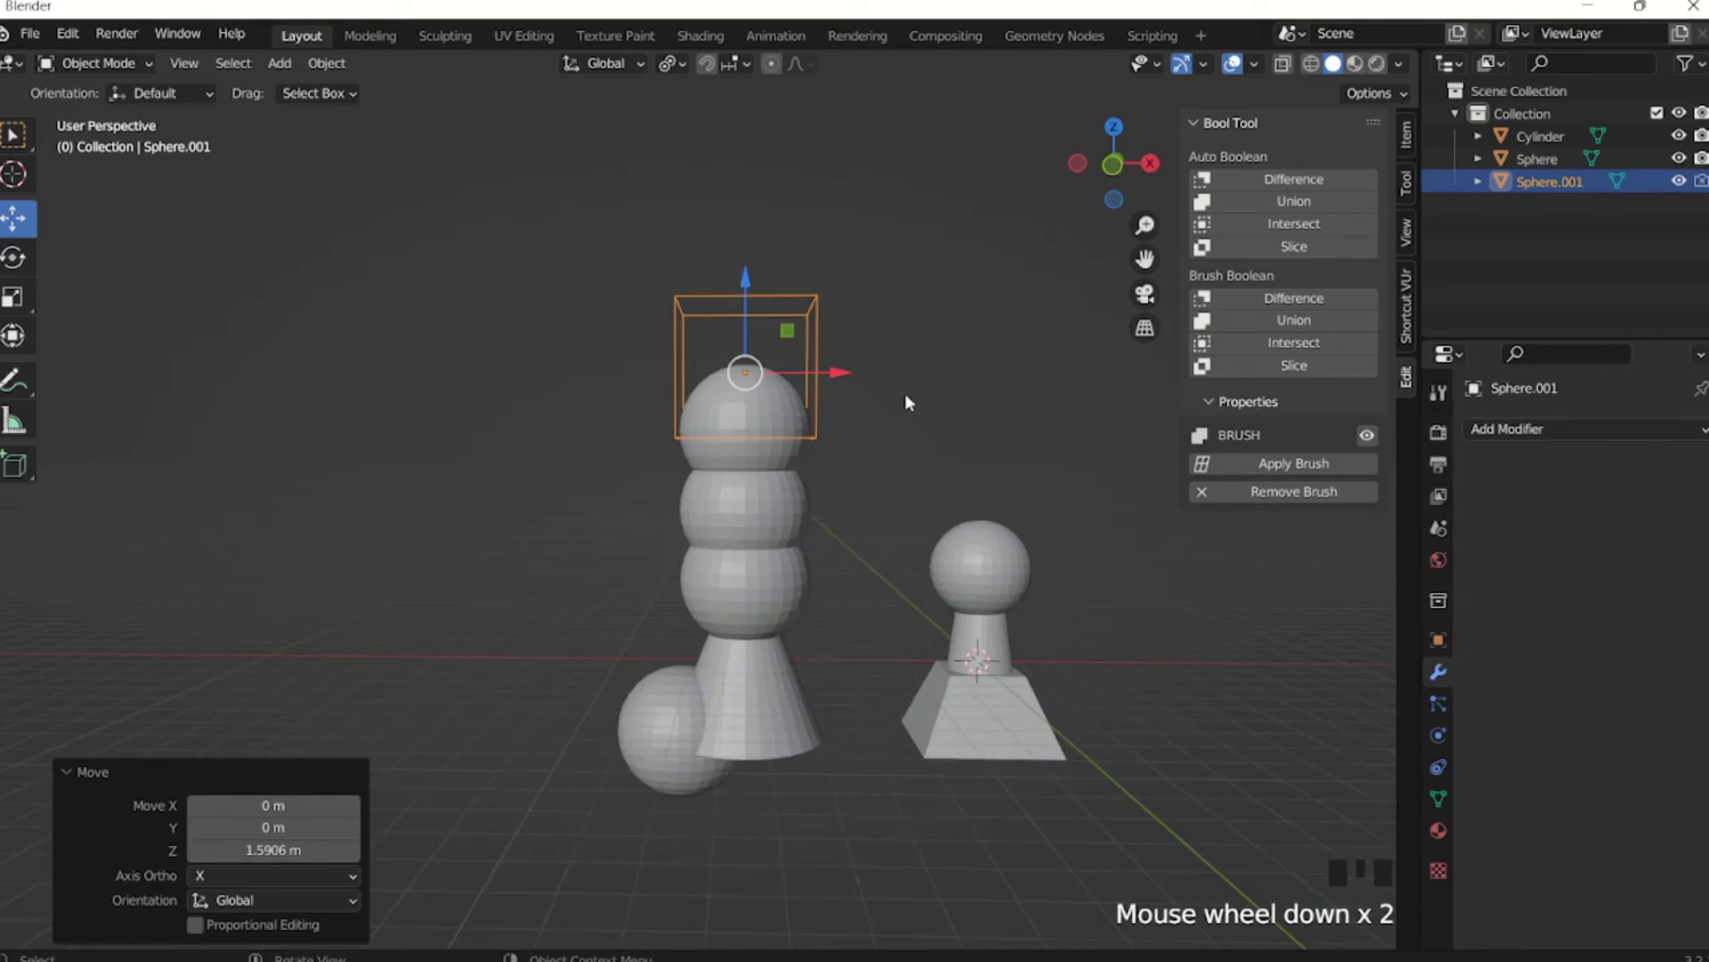
middle_click_drag(904, 393, 815, 471)
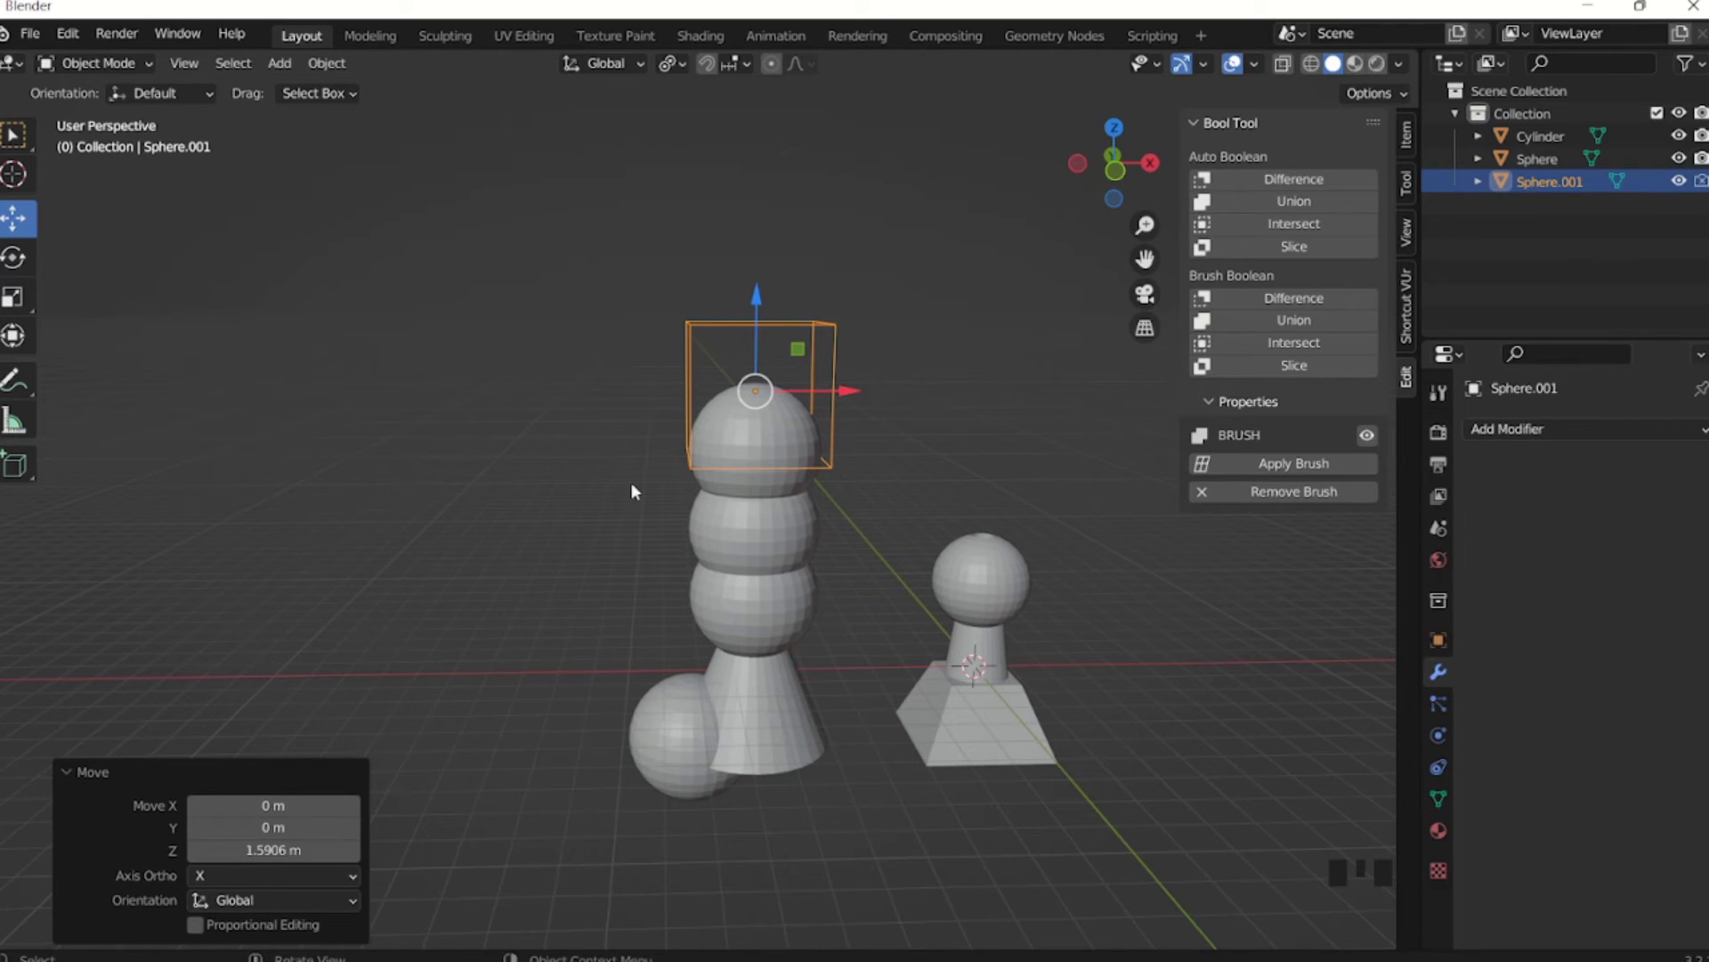
middle_click_drag(873, 409, 926, 476)
key("Delete")
left_click(1246, 519)
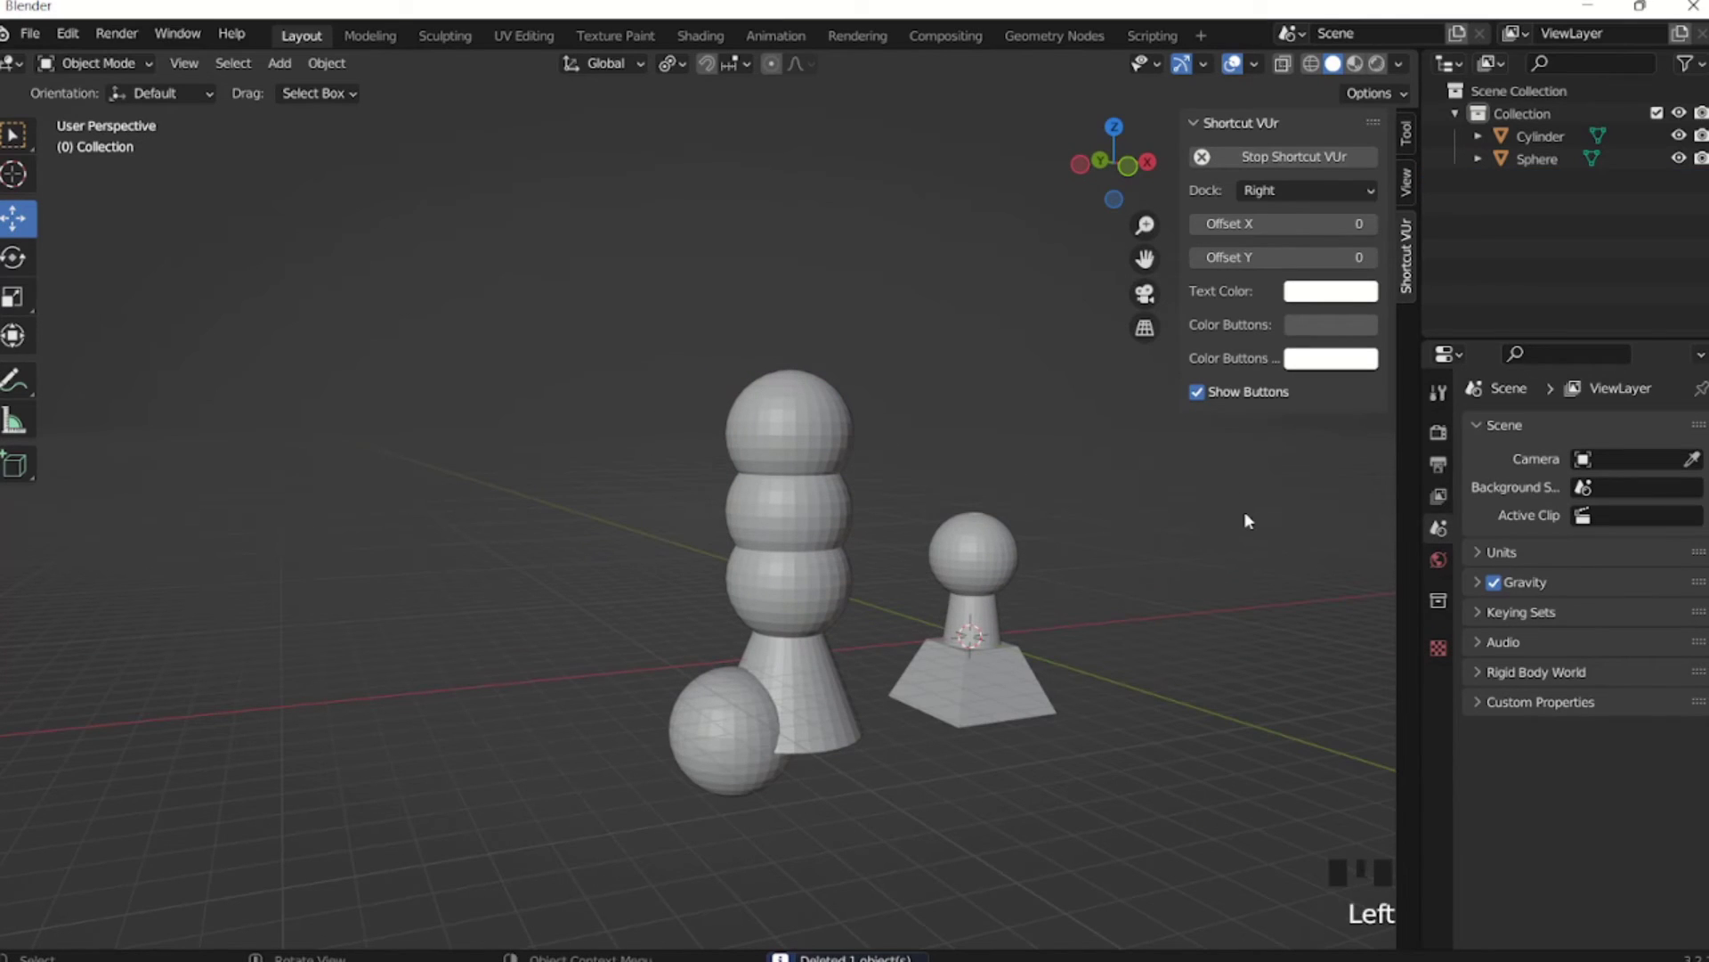
Hide and reopen the sidebar, select the stacked figure, and review its Bool Tool options.
key("n")
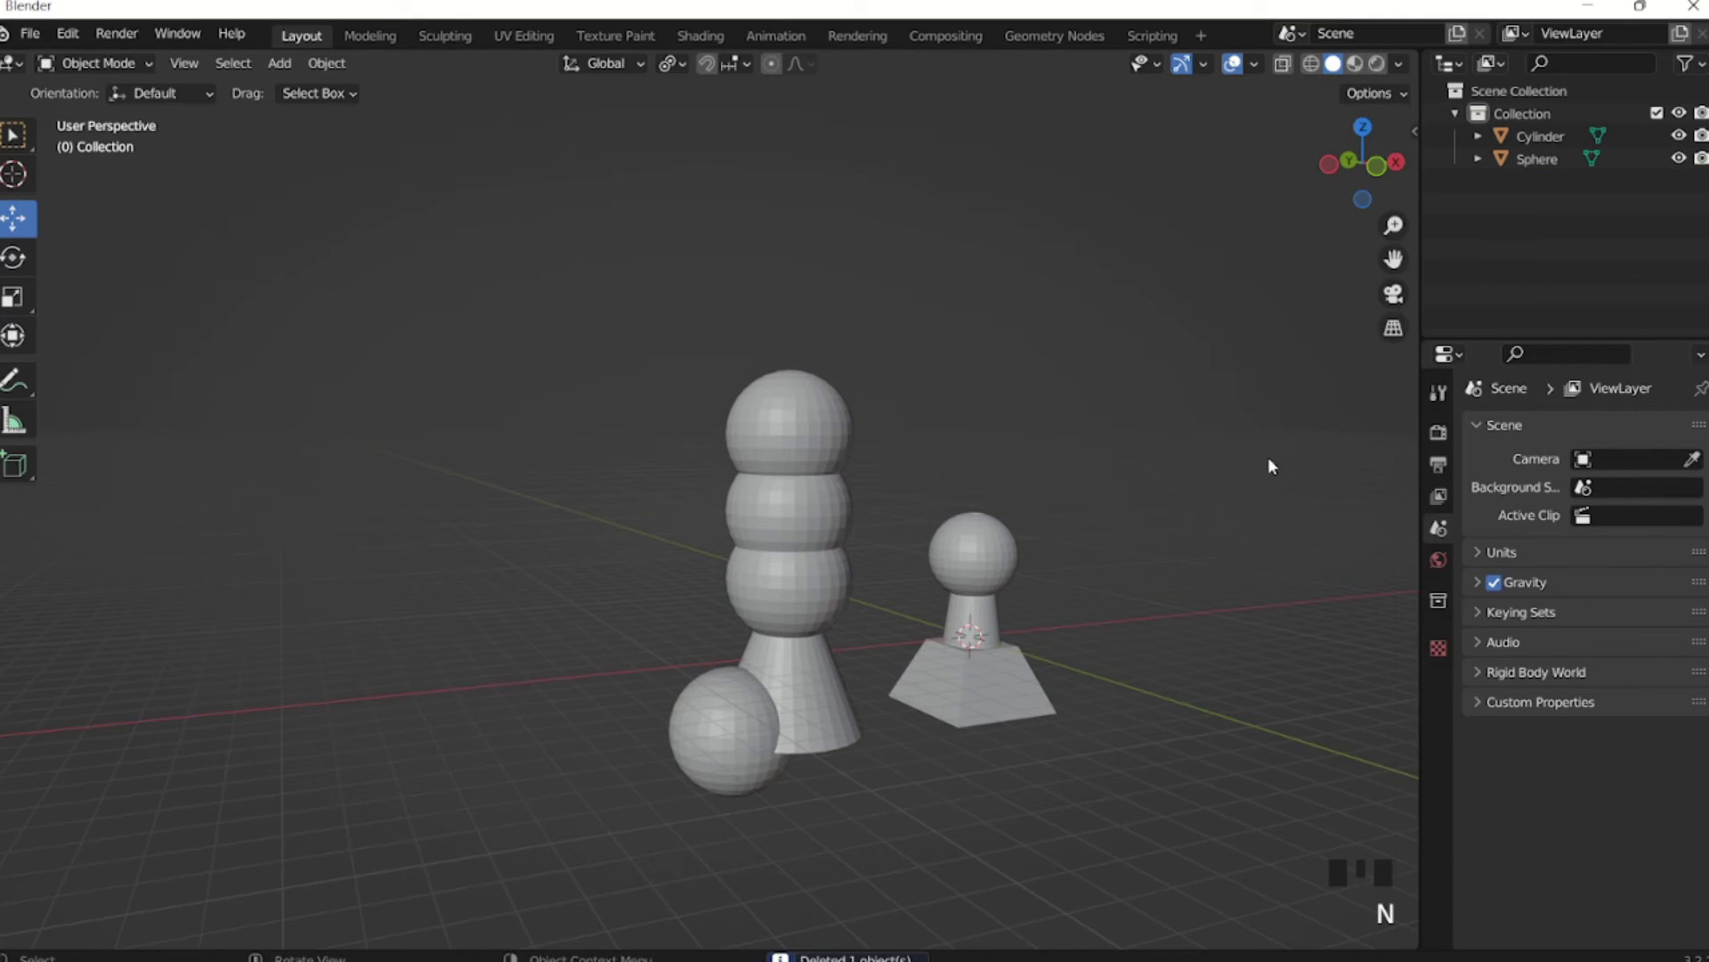
key("n")
left_click(788, 498)
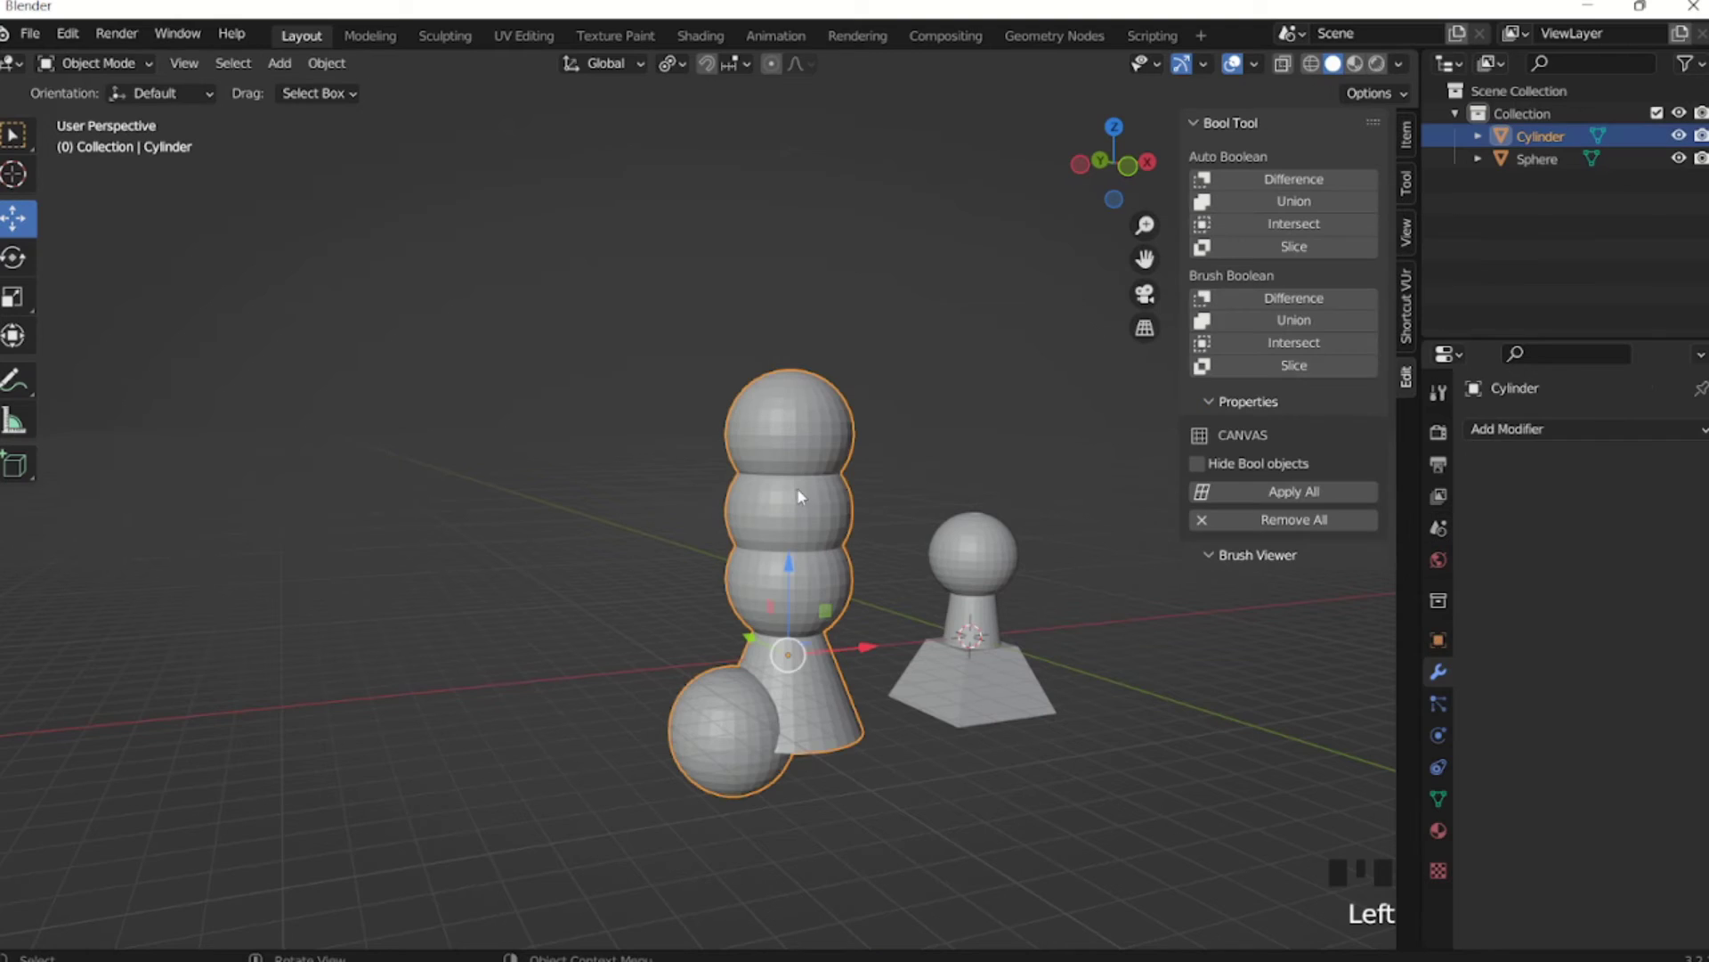
middle_click_drag(1121, 490, 1168, 483)
left_click(1405, 382)
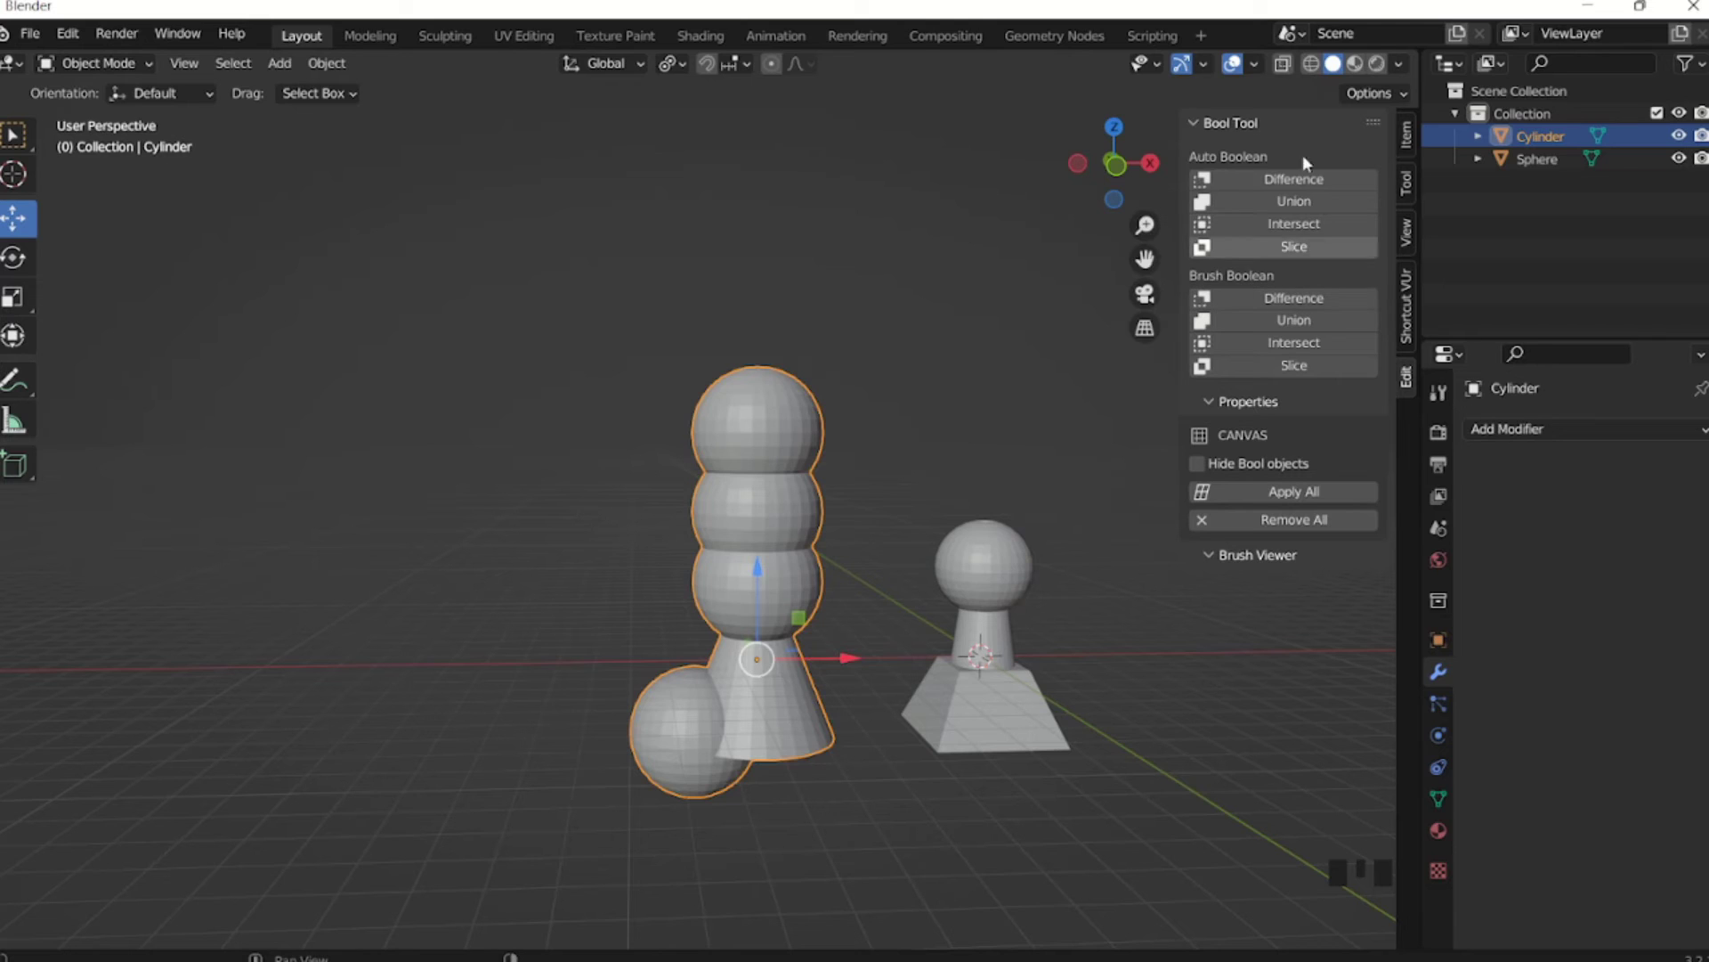
left_click(1204, 122)
left_click(921, 408)
Examine the mechanical arm model in mecharms.blend from several sides, from the shoulder dome down to the claws.
middle_click_drag(921, 408, 903, 444)
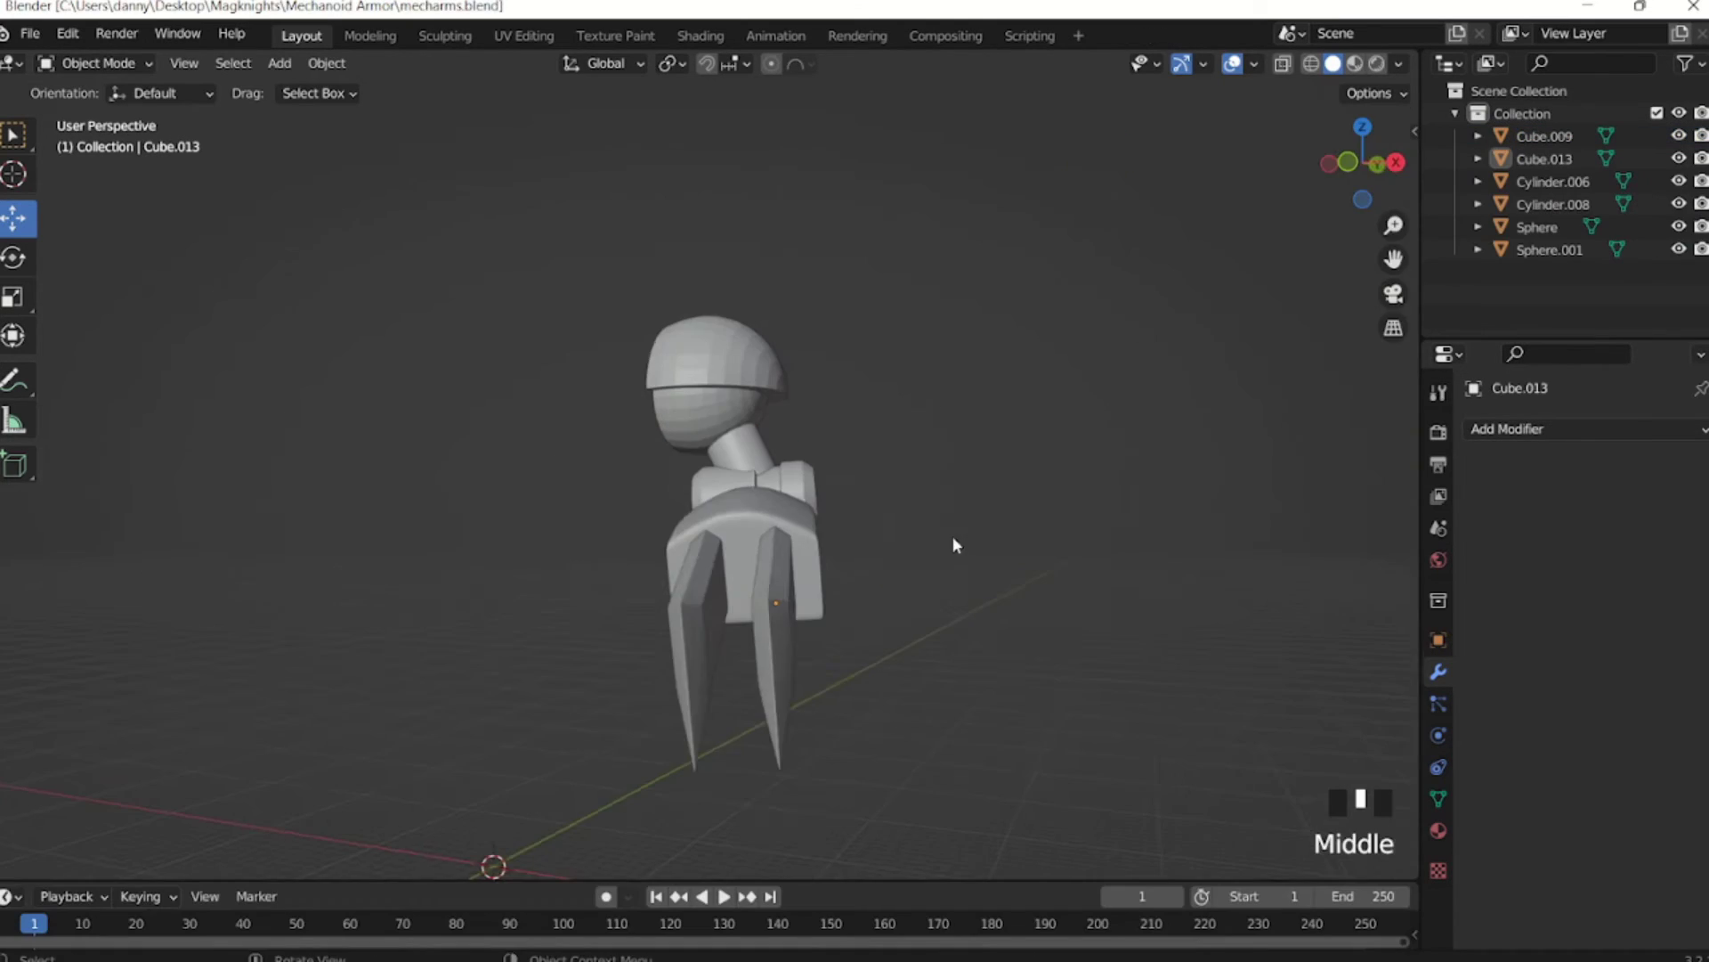
middle_click_drag(953, 536, 939, 637)
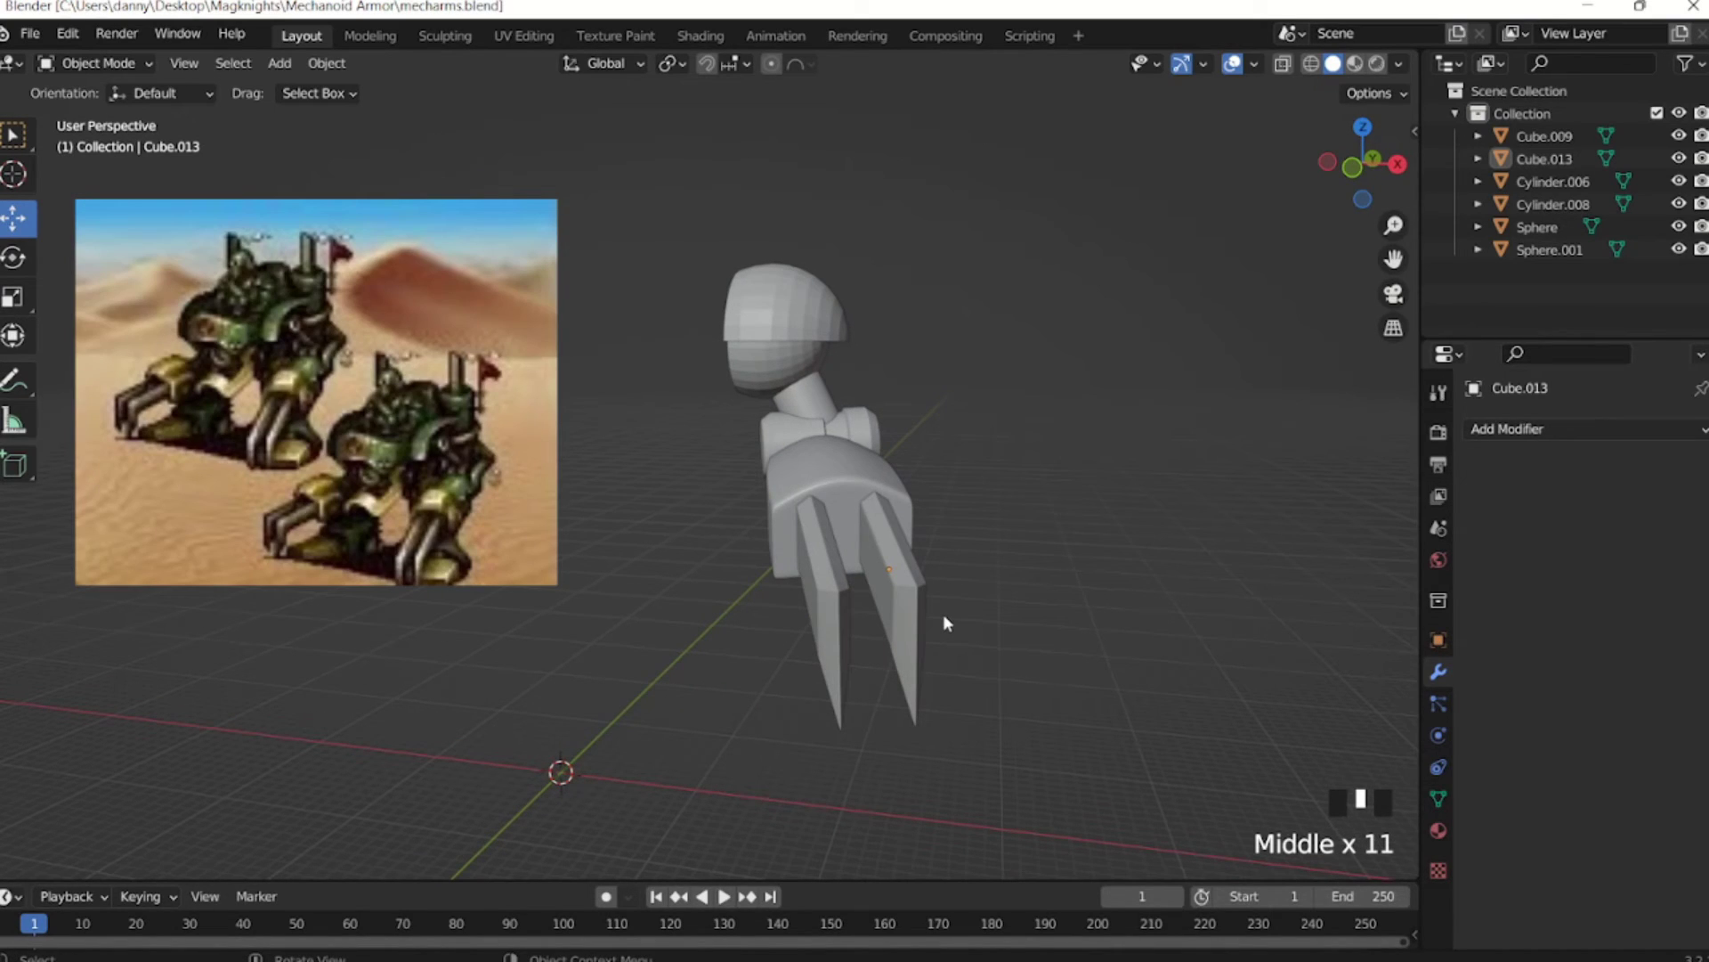
middle_click_drag(982, 607, 767, 591)
left_click(970, 569)
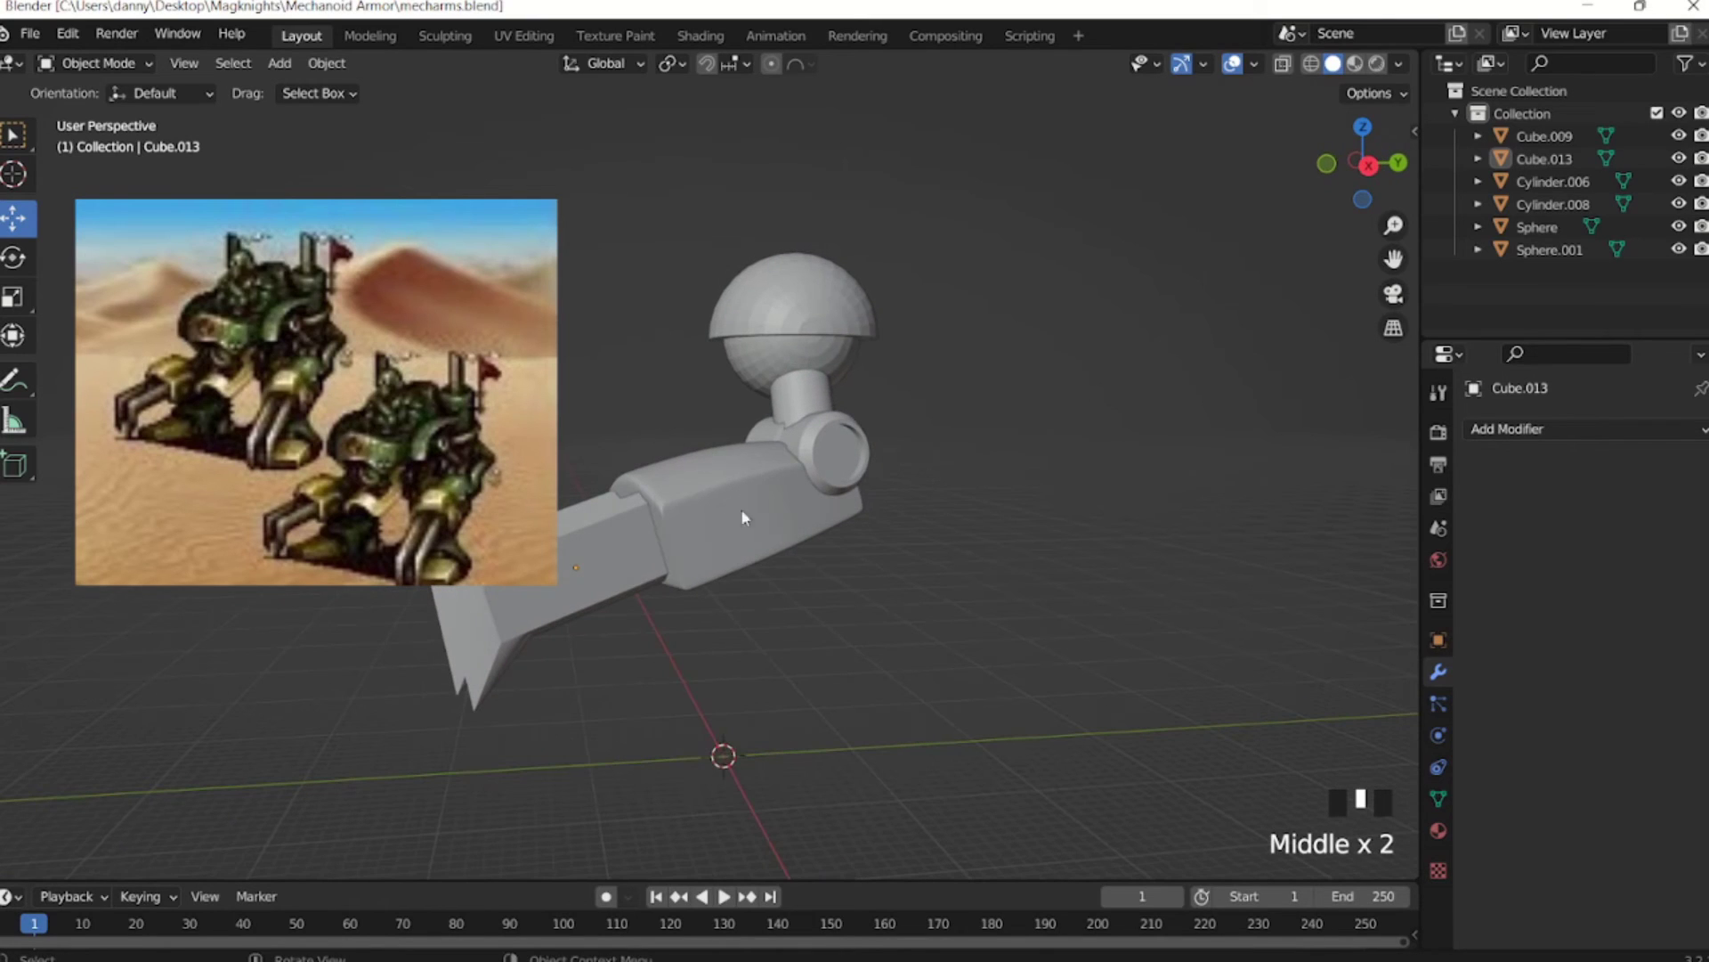
middle_click_drag(622, 662, 679, 602)
scroll(614, 598, "up", 3)
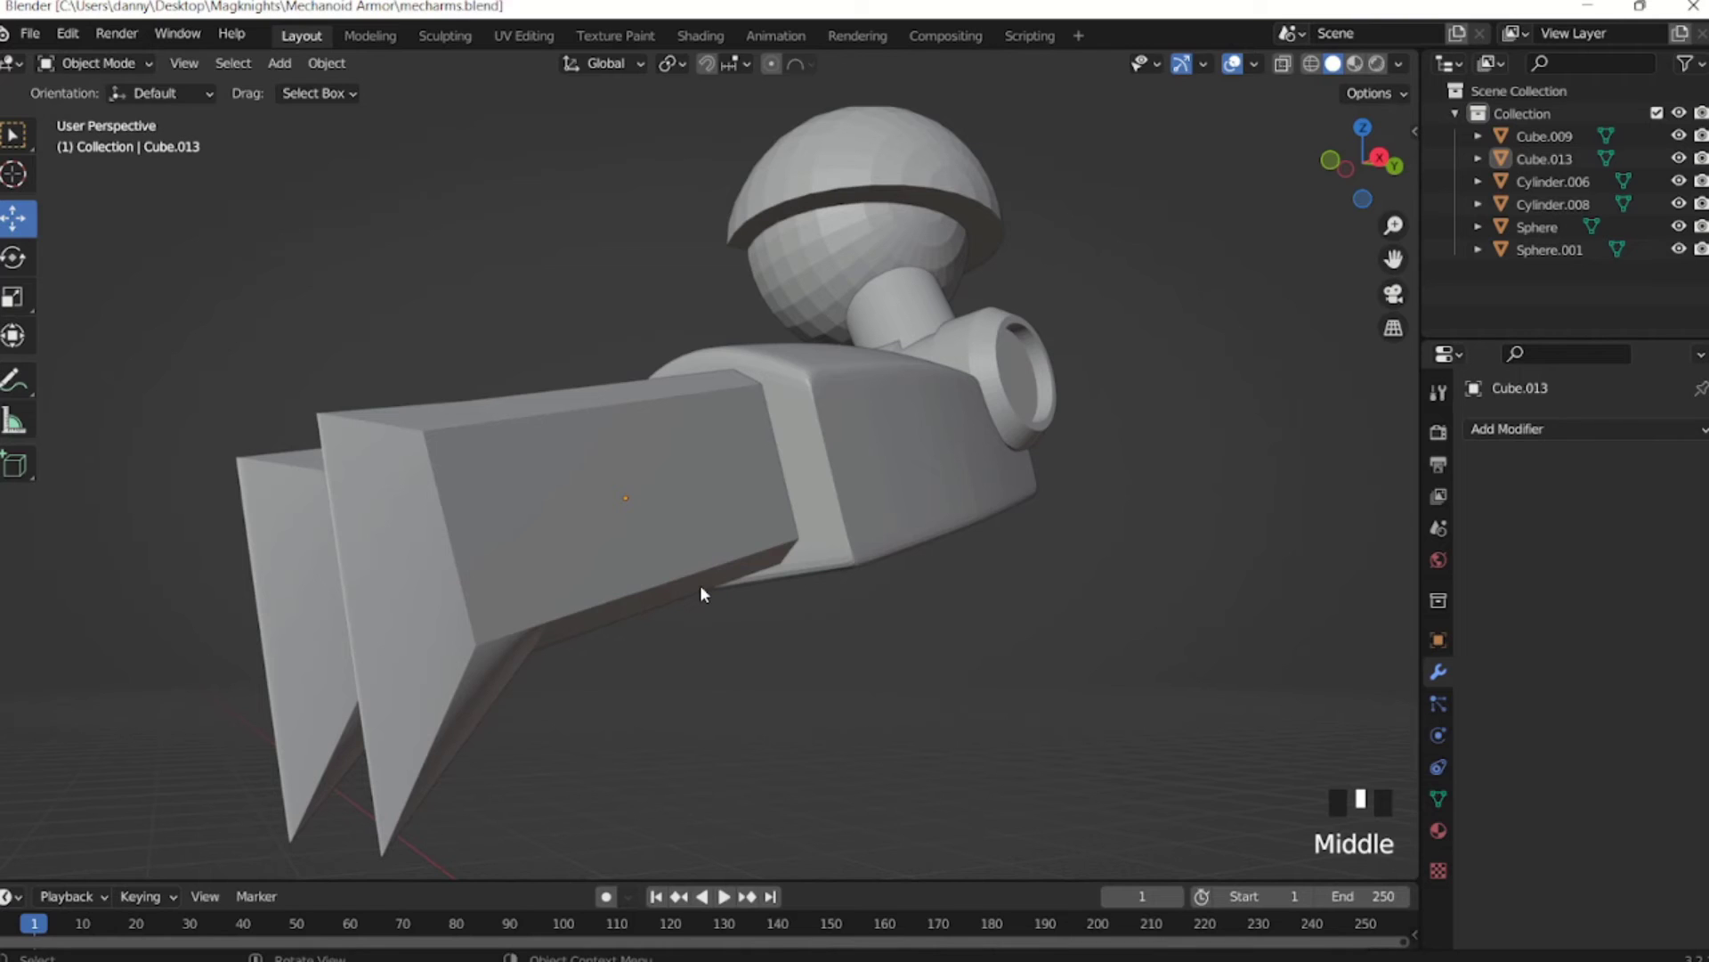
scroll(703, 583, "down", 2)
mouse_move(703, 583)
middle_mouse_down()
mouse_move(725, 616)
mouse_move(843, 580)
mouse_move(756, 527)
mouse_move(1154, 500)
mouse_move(1063, 516)
mouse_move(931, 495)
mouse_move(714, 595)
middle_mouse_up()
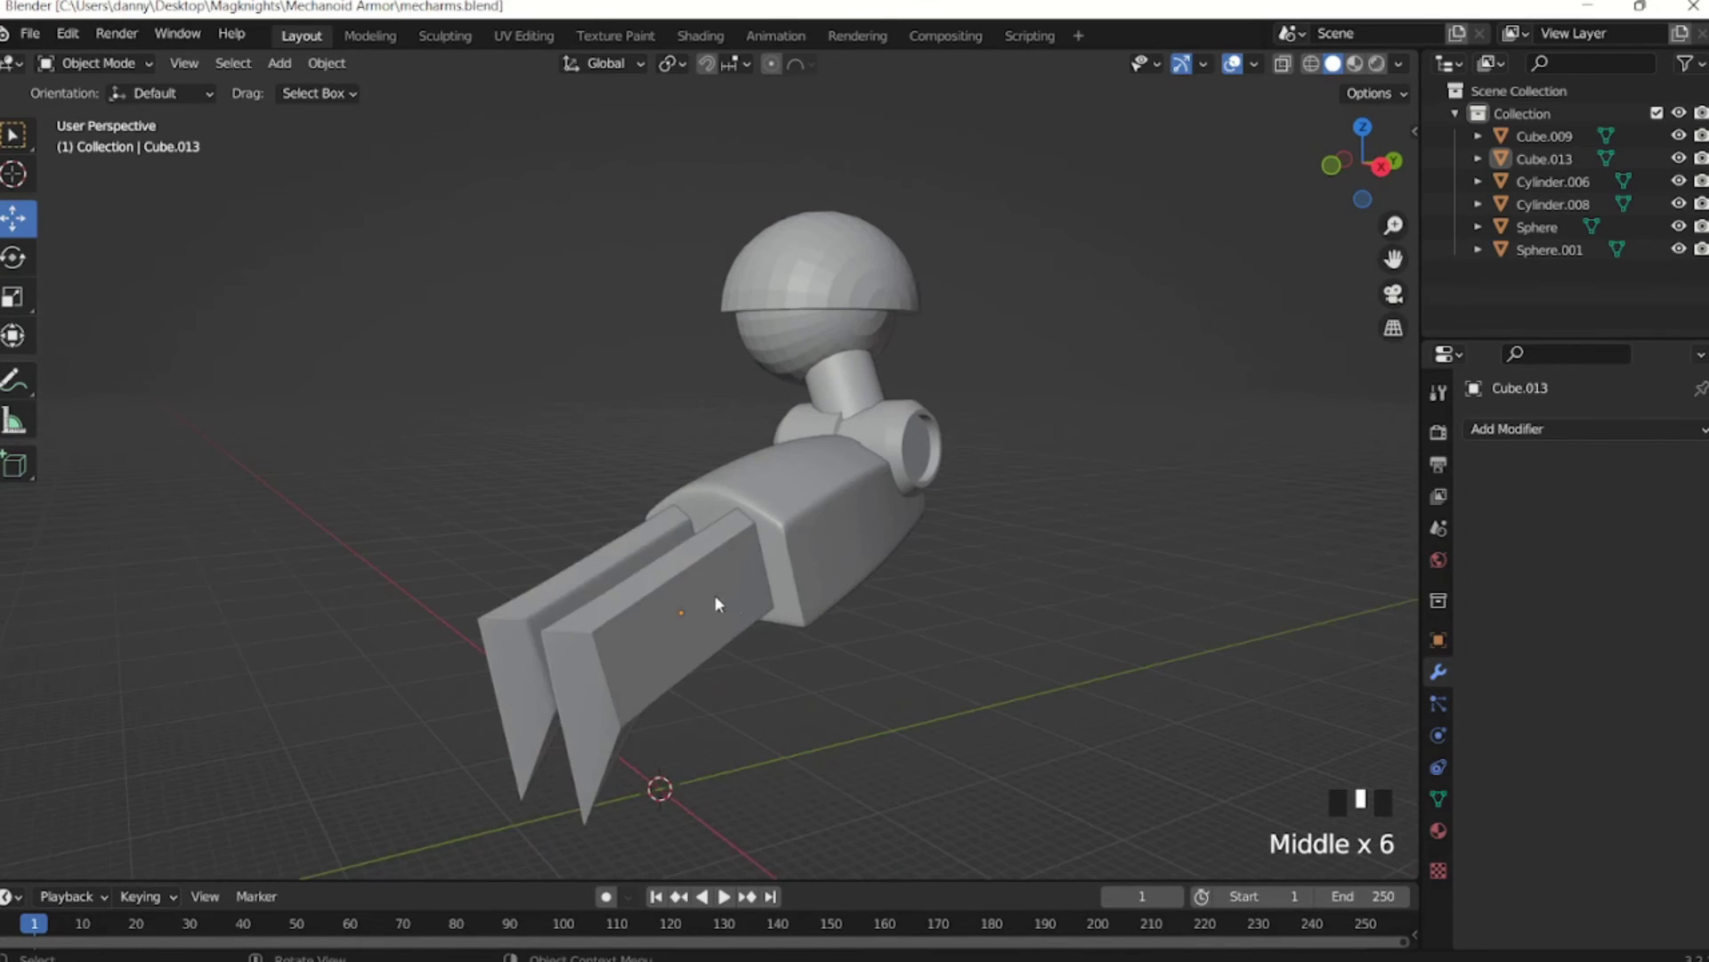
Select the claws, the forearm and the elbow area in turn to inspect the arm's separate parts.
left_click(714, 595)
middle_click_drag(884, 601, 832, 586)
left_click(650, 584)
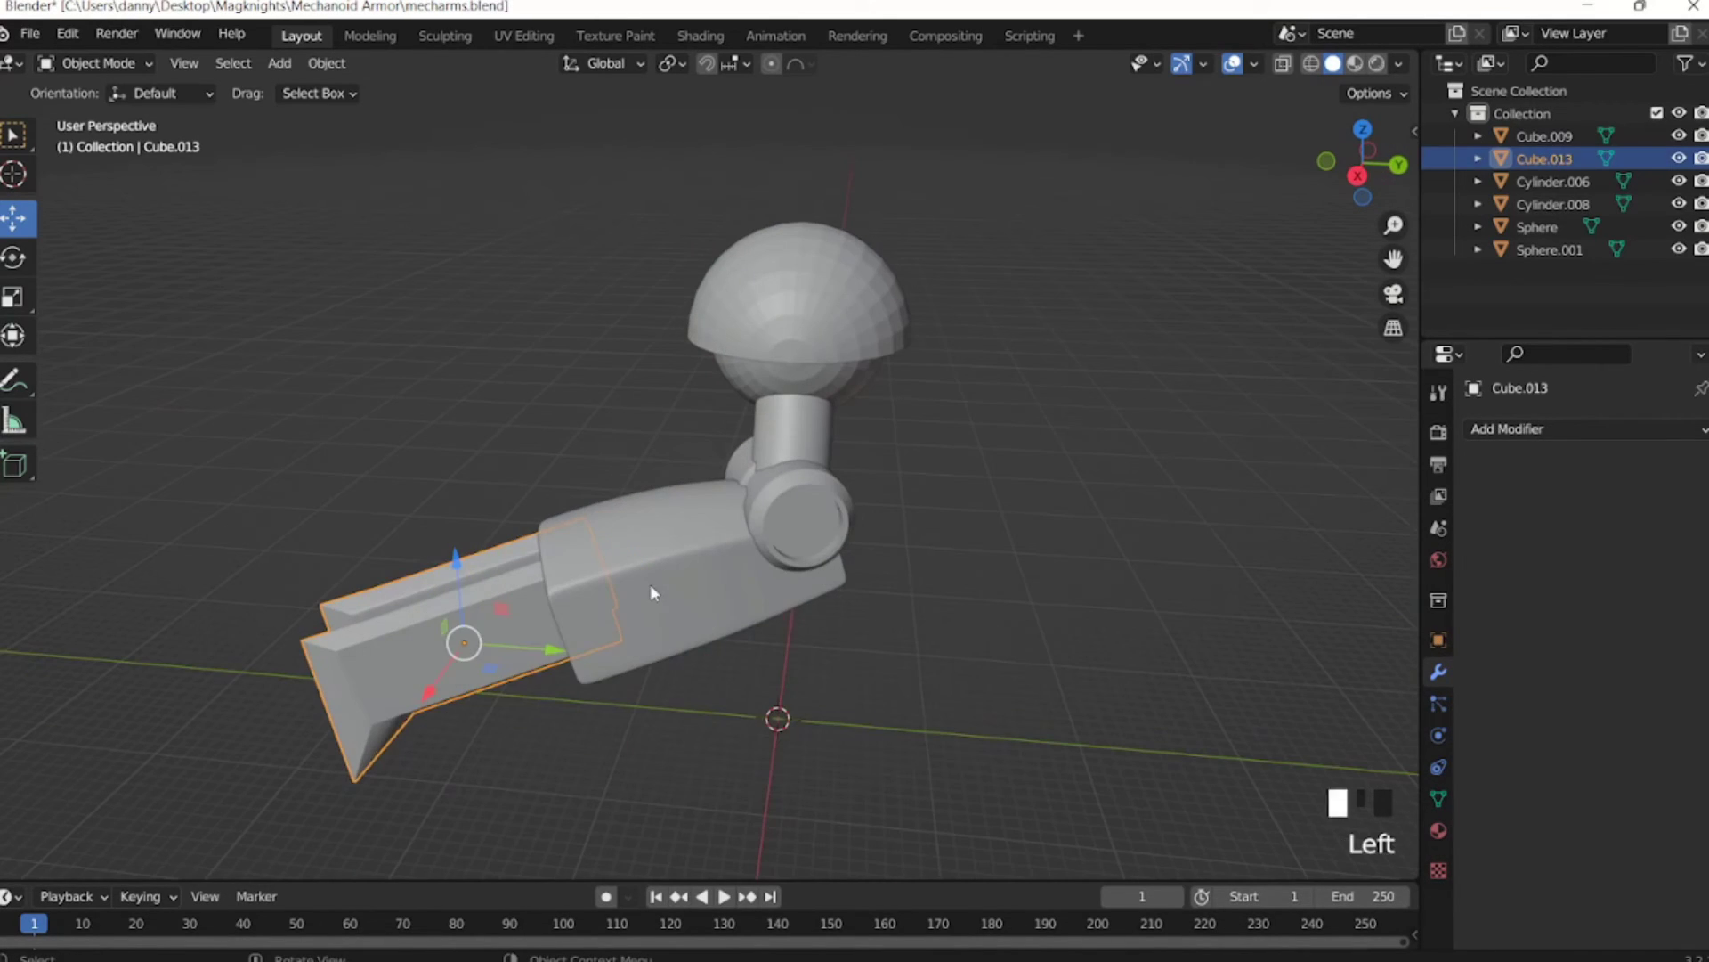
left_click(777, 532)
left_click(748, 536)
Try moving the elbow joint and the upper-arm cylinder out of the arm, cancelling each move.
middle_click_drag(747, 536, 866, 518)
left_click_drag(951, 475, 1213, 533)
key("Escape")
middle_click_drag(1095, 478, 878, 462)
left_click(785, 440)
left_click_drag(883, 456, 1098, 469)
key("Escape")
Switch the display of the arm model to wireframe shading.
middle_click_drag(1039, 479, 1112, 457)
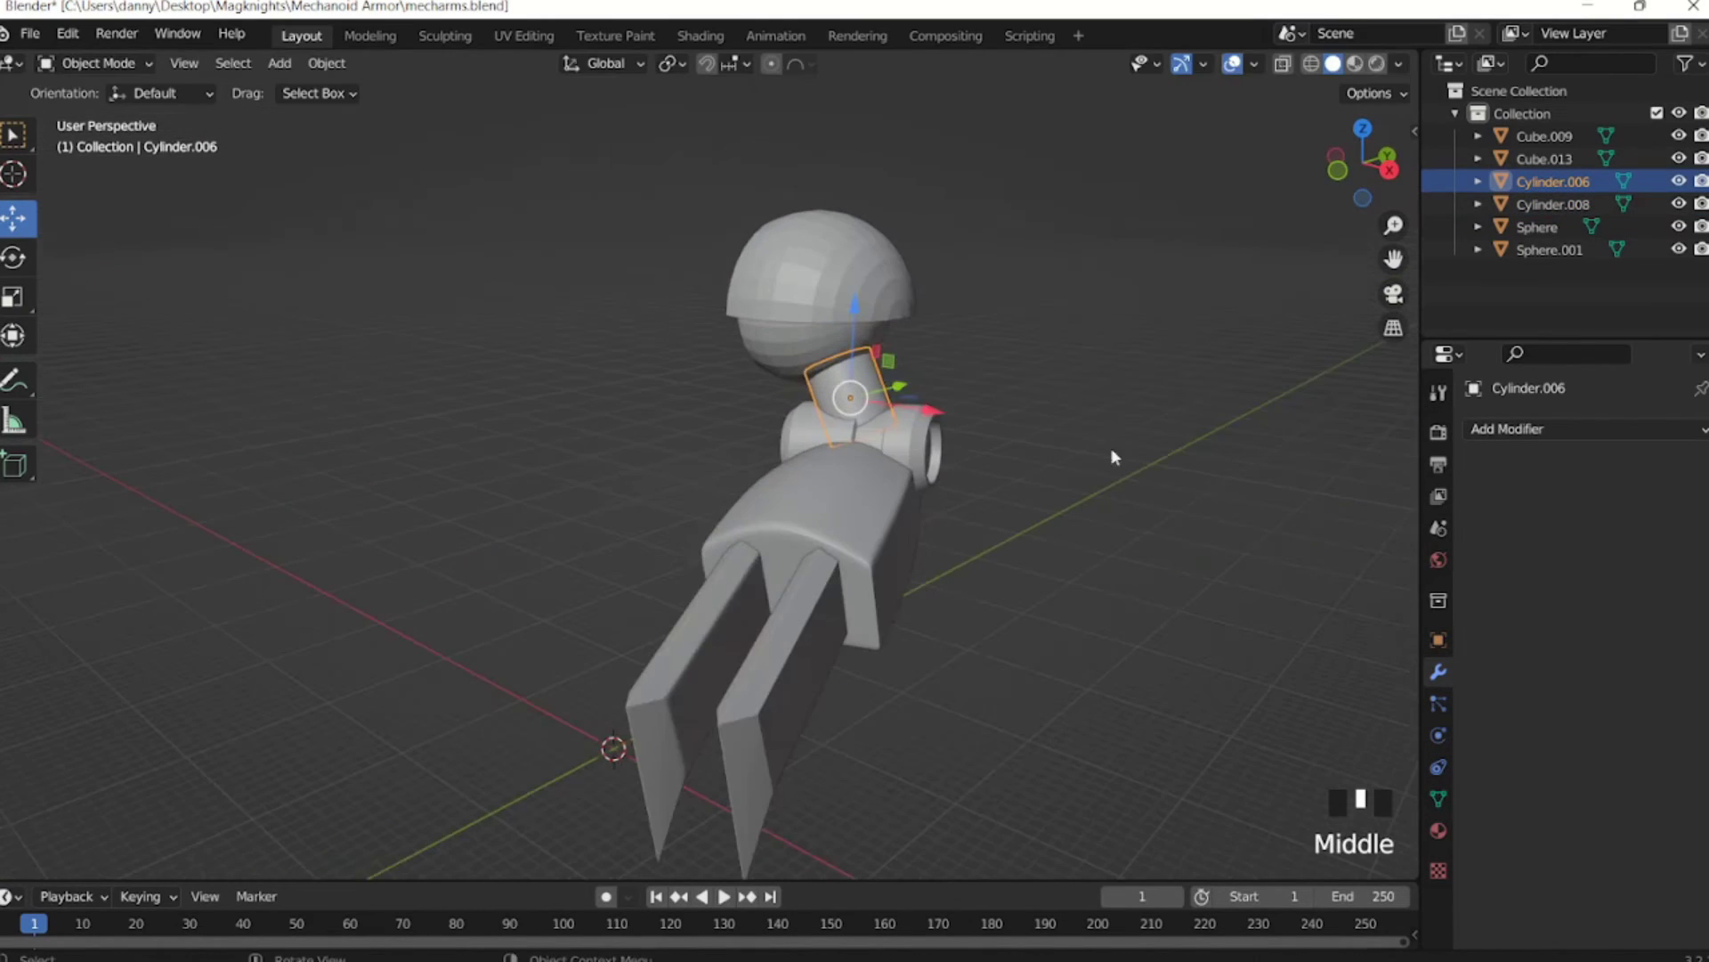
left_click(1283, 63)
left_click(1312, 63)
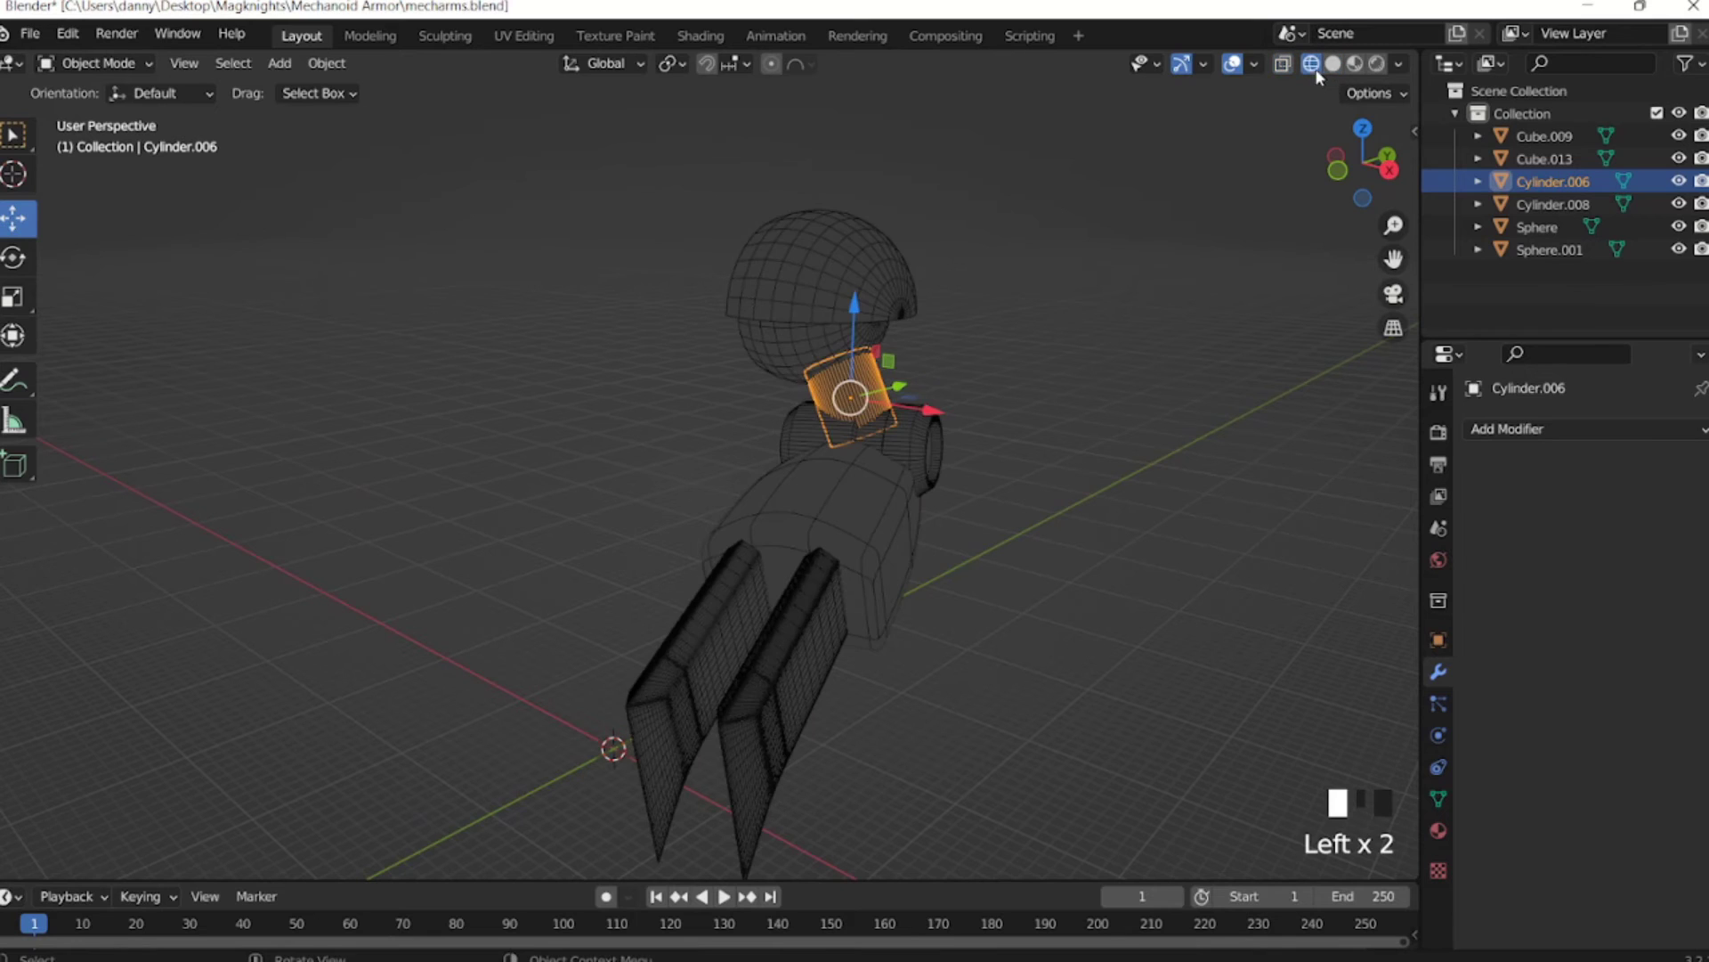
Turn on X-ray display and examine the overlapping geometry inside the wireframe arm from the side and front.
mouse_move(976, 340)
middle_mouse_down()
mouse_move(959, 399)
mouse_move(947, 351)
mouse_move(989, 469)
mouse_move(969, 501)
mouse_move(887, 495)
mouse_move(931, 463)
mouse_move(641, 556)
mouse_move(584, 529)
middle_mouse_up()
left_click(1283, 63)
left_click(991, 465)
scroll(1003, 483, "up", 2)
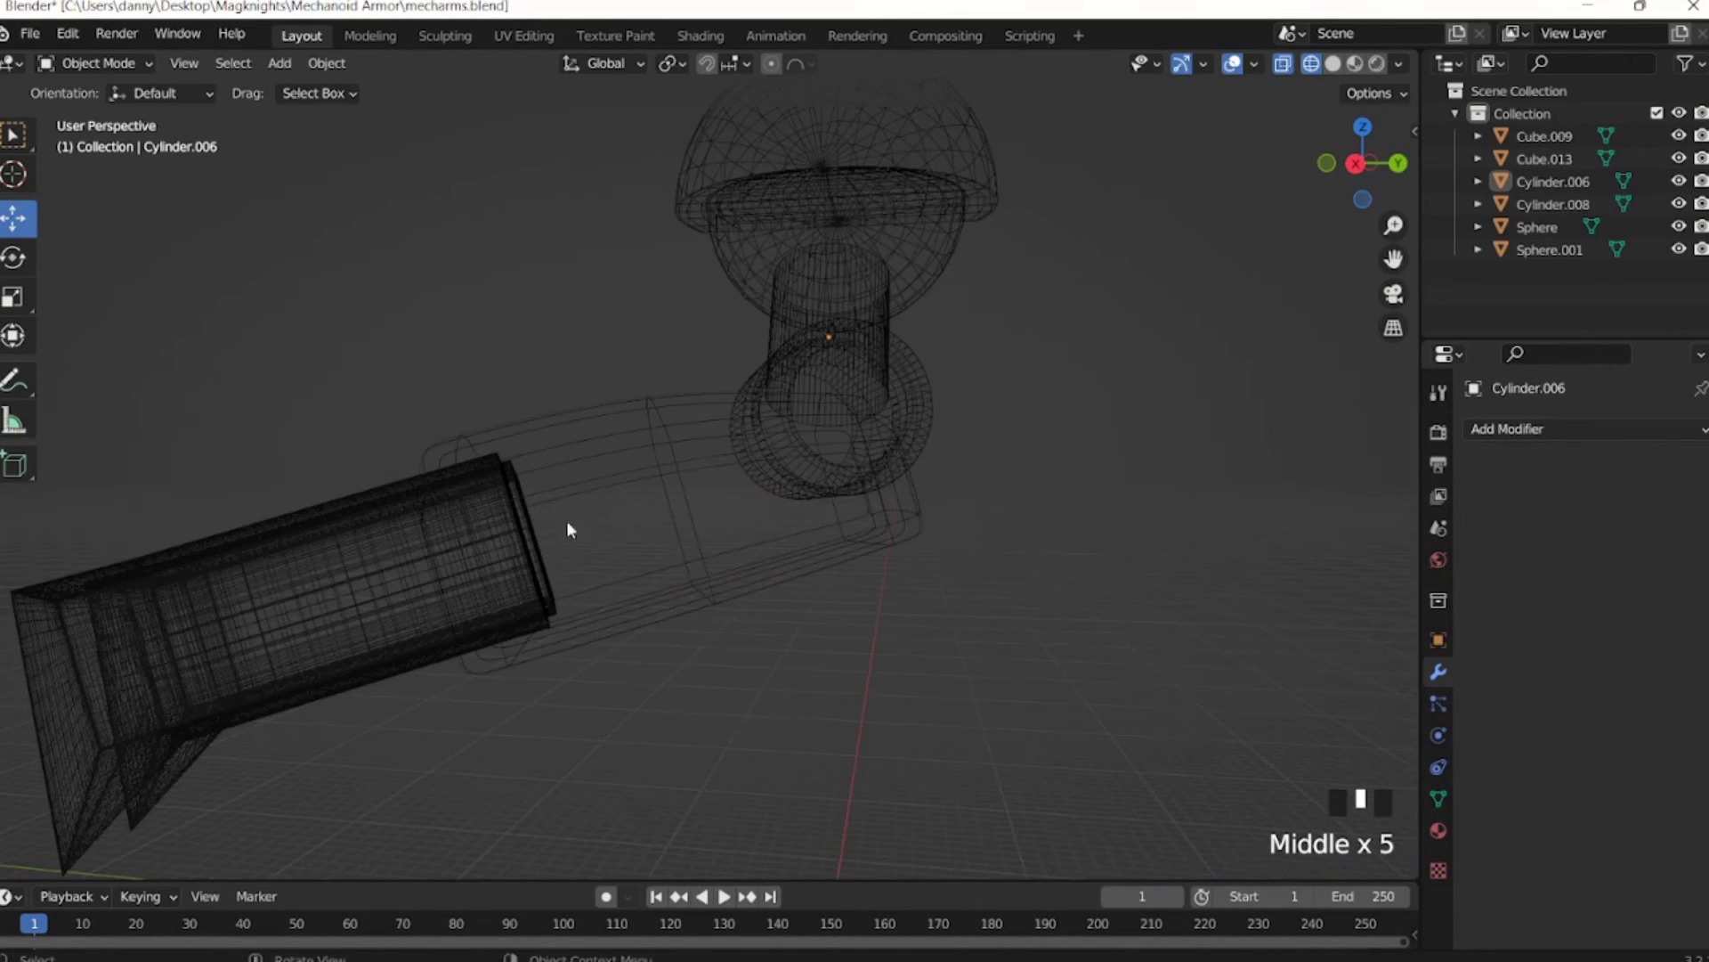
middle_click_drag(806, 470, 1034, 376)
scroll(1027, 438, "down", 2)
left_click(1008, 328)
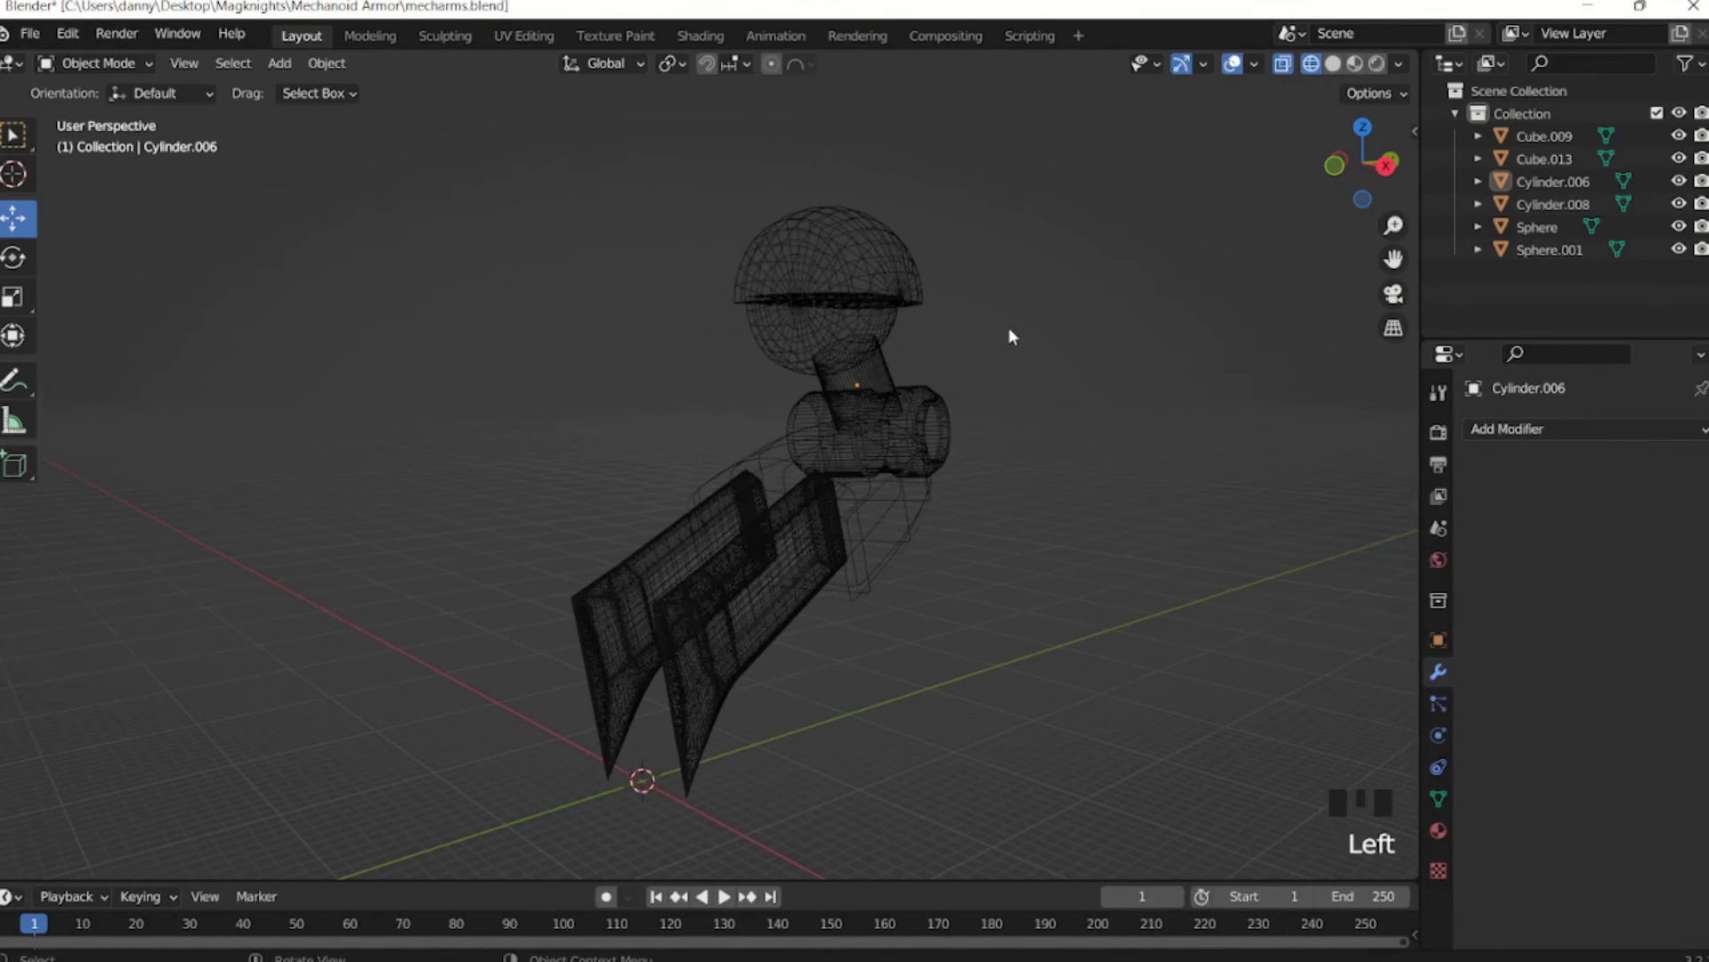
Merge all parts of the arm into one object with Bool Tool's Auto Boolean Union.
key("a")
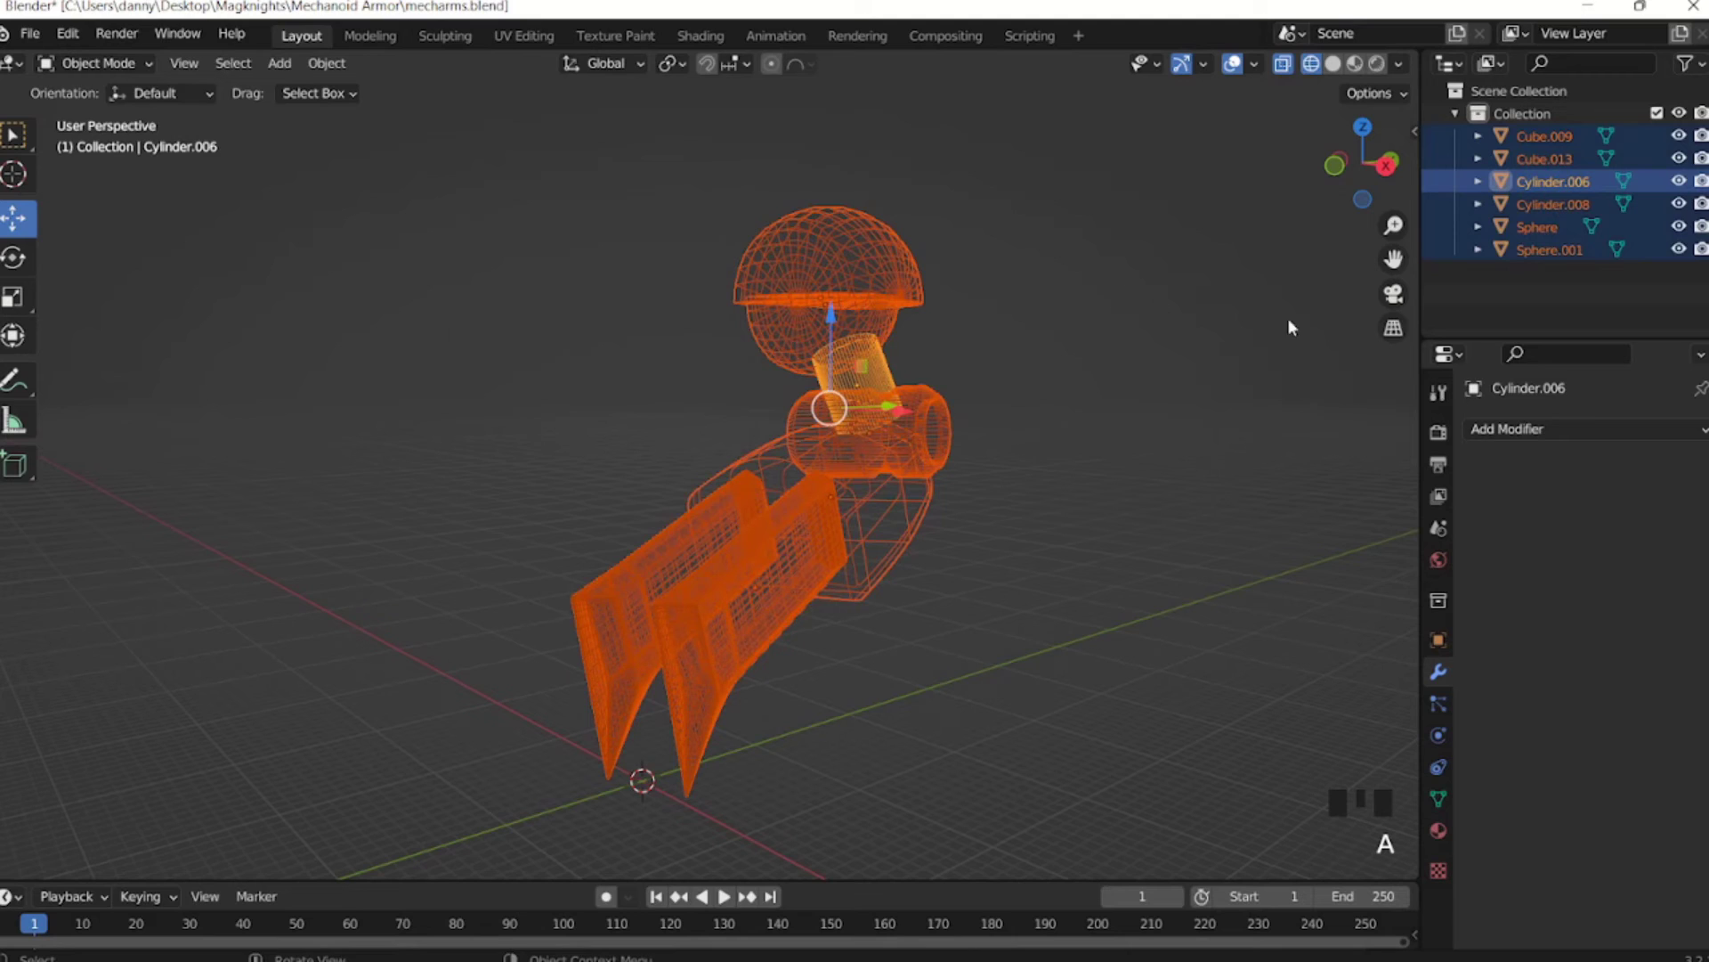
key("n")
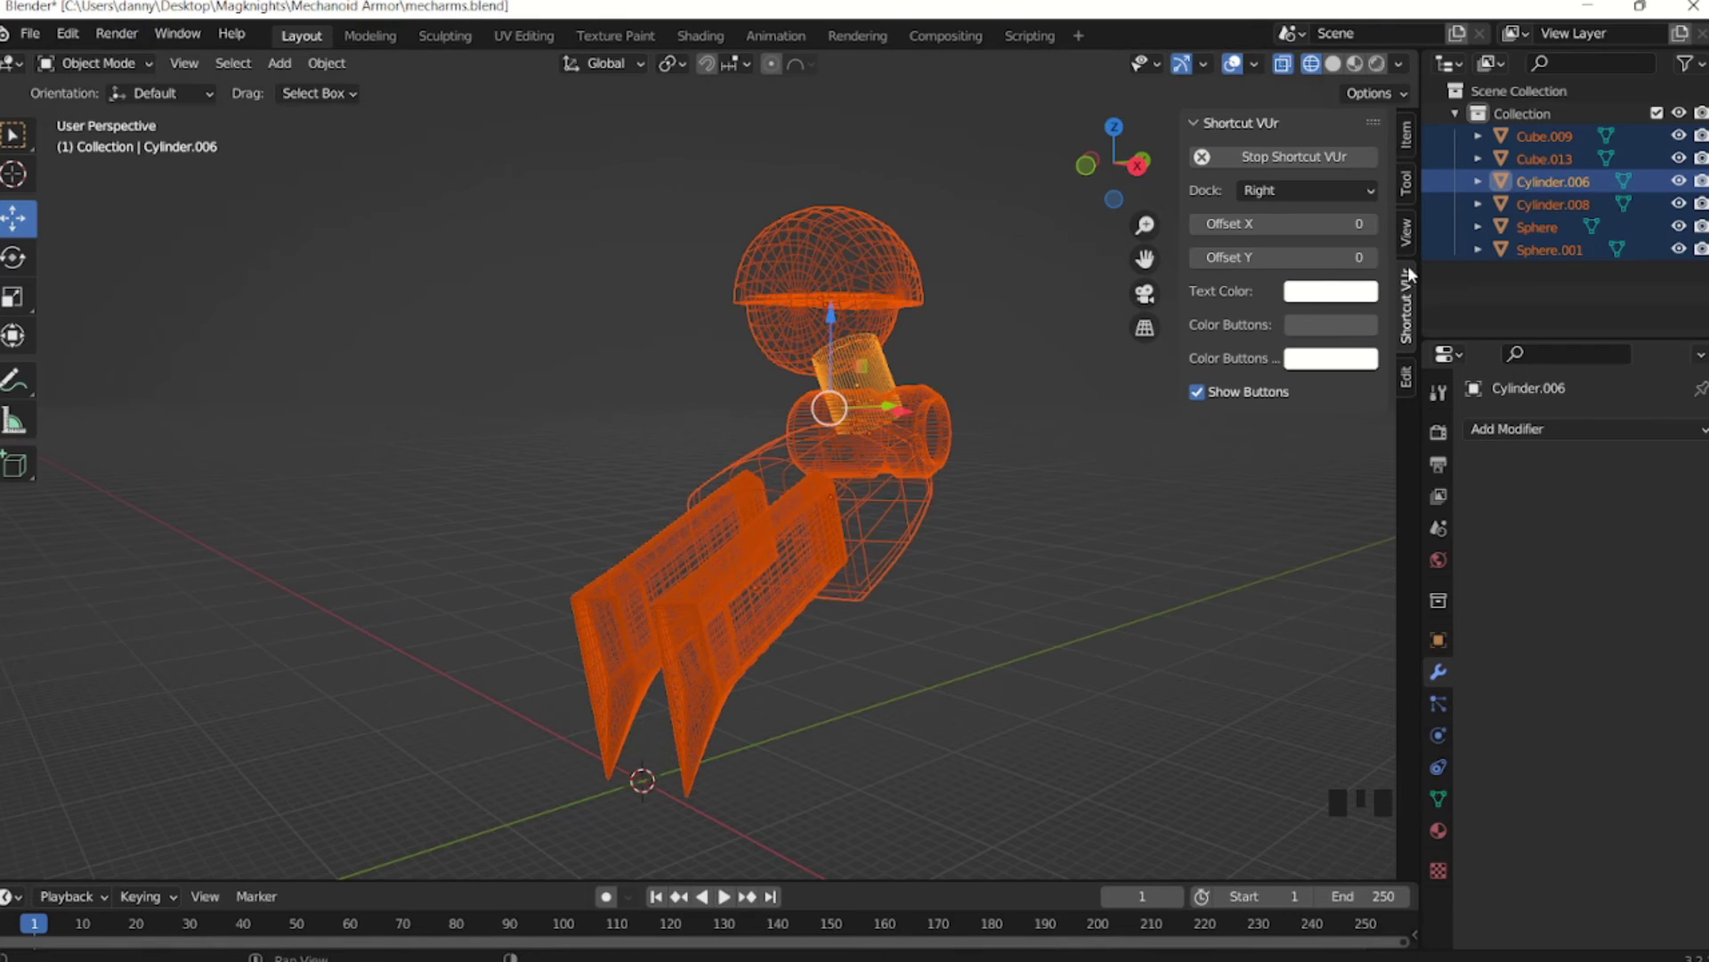
left_click(1405, 377)
left_click(1197, 125)
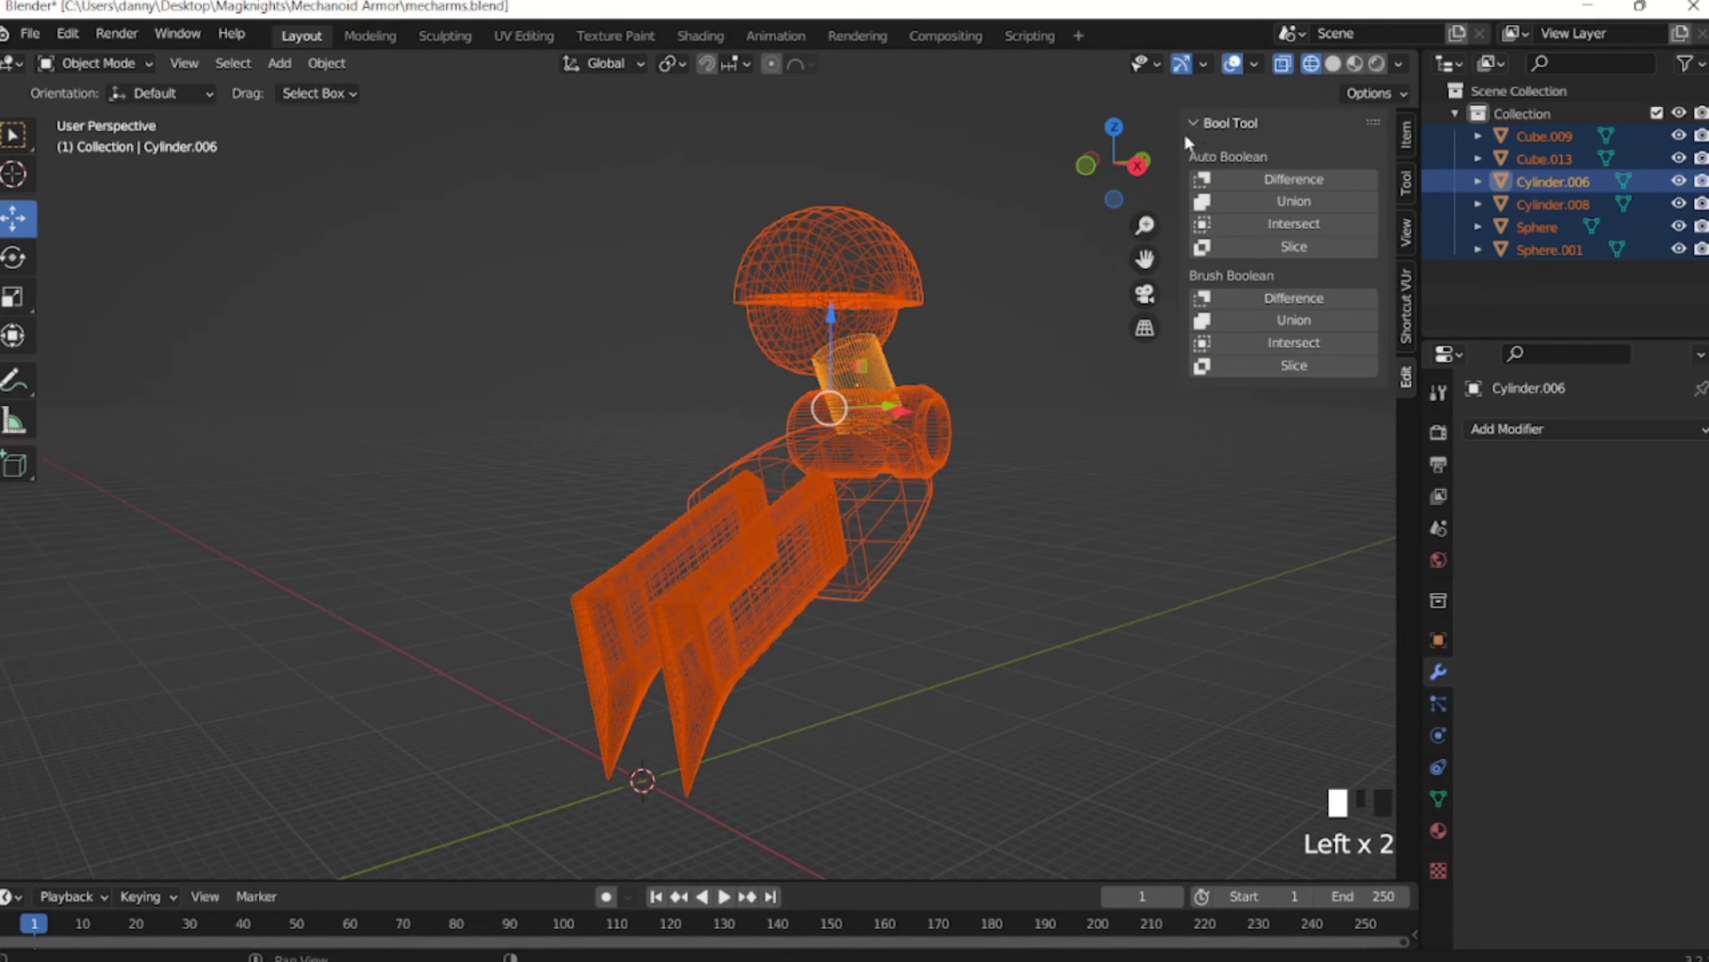
left_click(1285, 203)
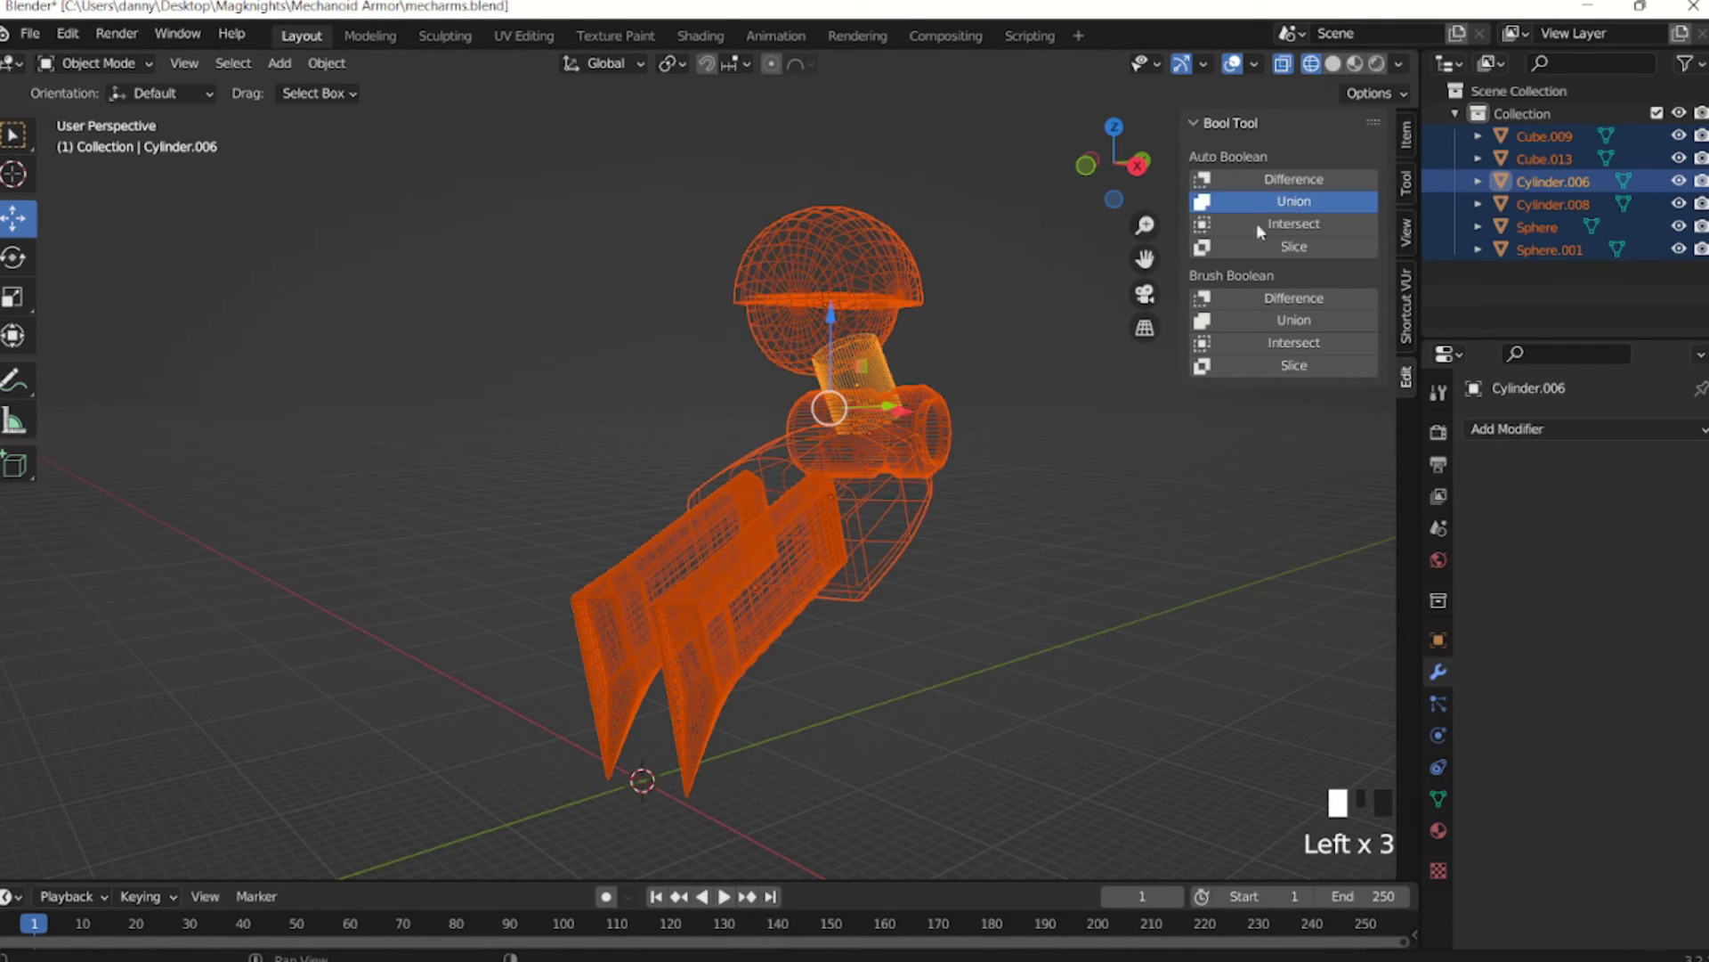
left_click(1028, 452)
Examine the merged arm's wireframe around the claws, forearm, elbow joint and shoulder dome.
middle_click_drag(1017, 478, 584, 550)
scroll(875, 487, "up", 2)
scroll(872, 496, "up", 2)
scroll(504, 442, "down", 2)
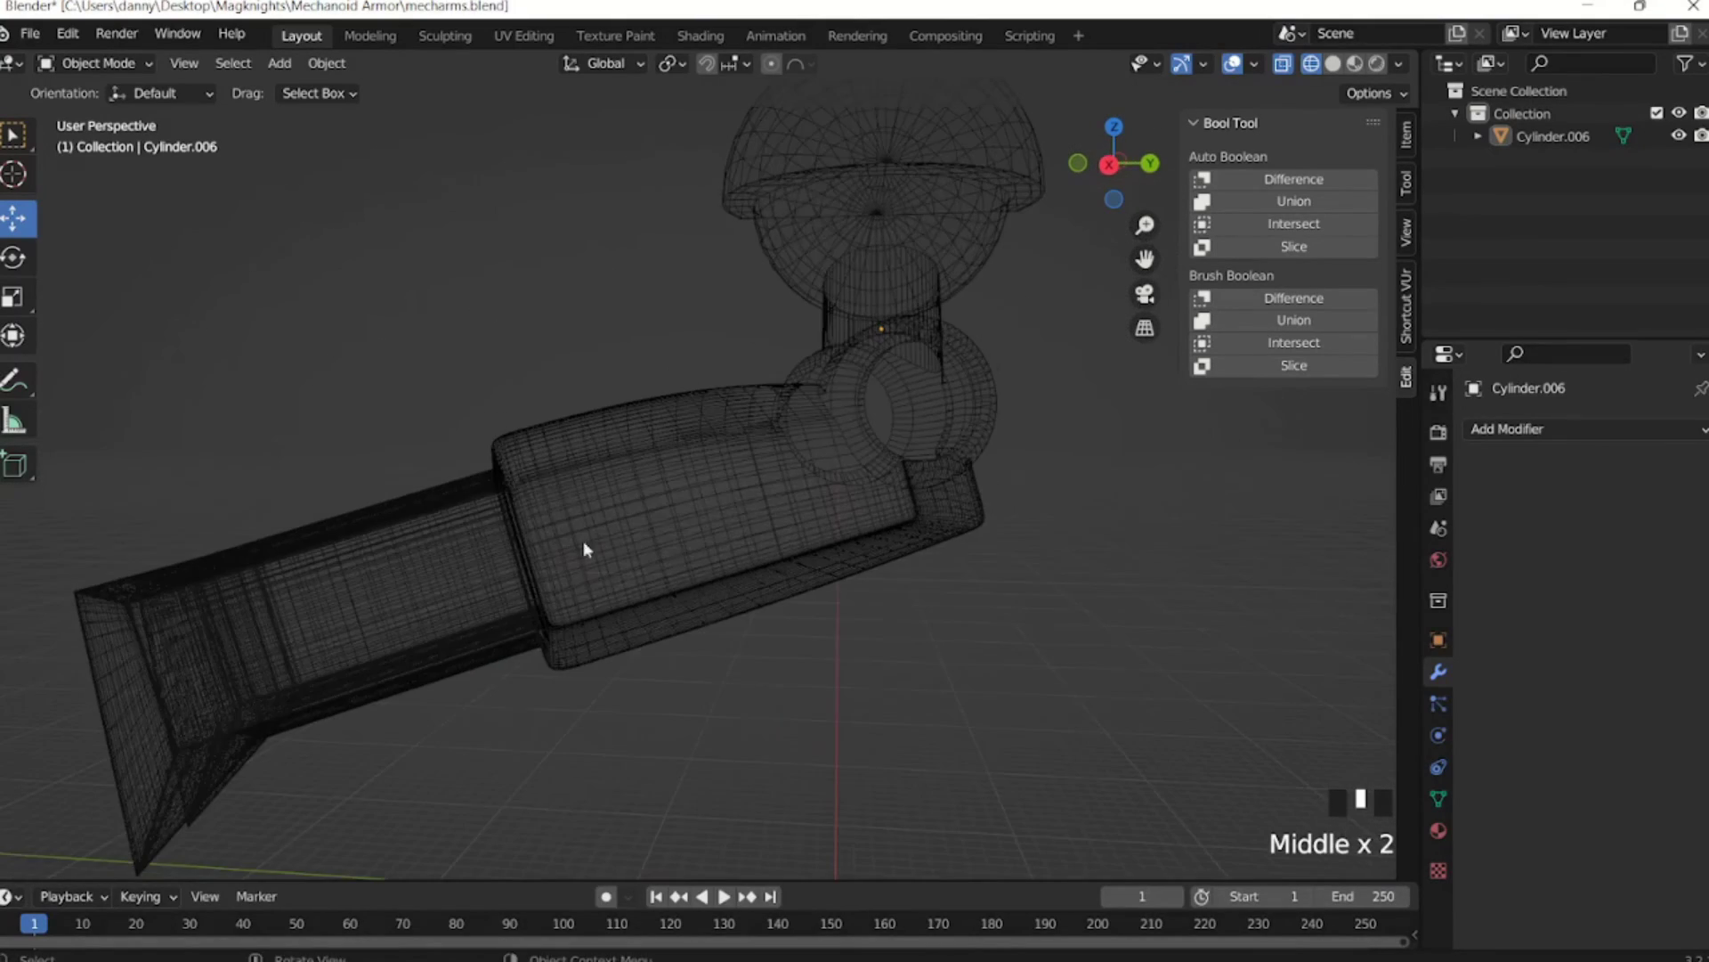
middle_click_drag(561, 650, 882, 489)
scroll(885, 514, "down", 4)
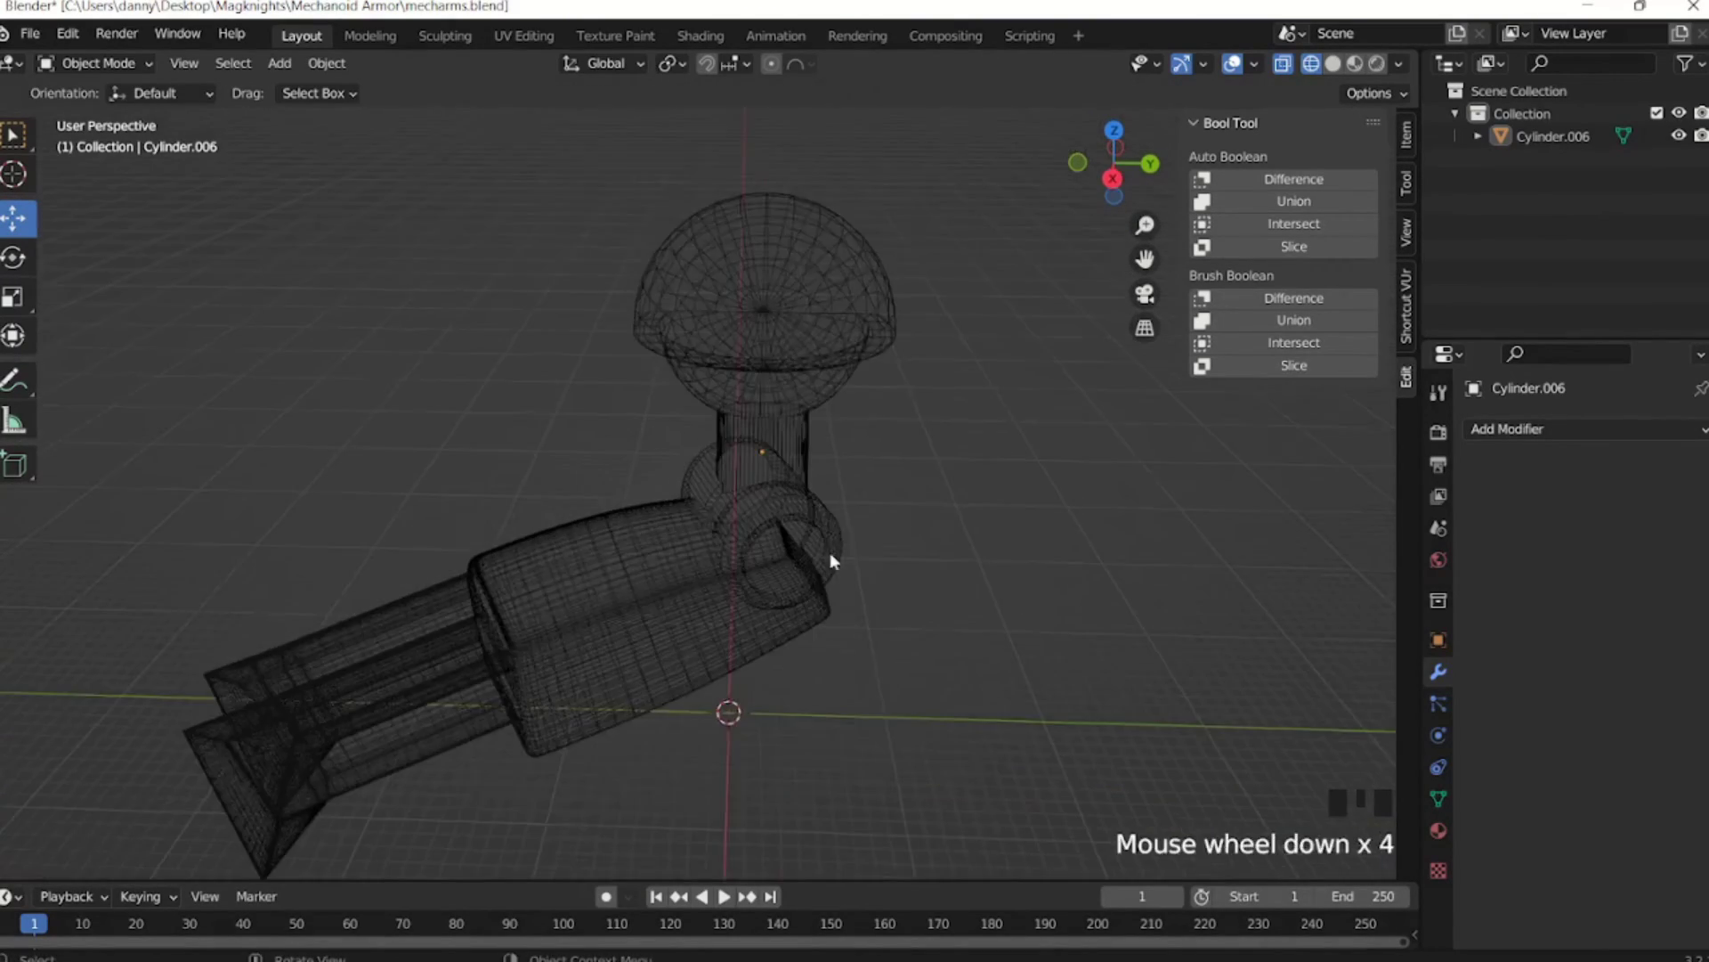
middle_click_drag(830, 552, 1154, 184)
scroll(772, 506, "up", 4)
scroll(890, 463, "down", 2)
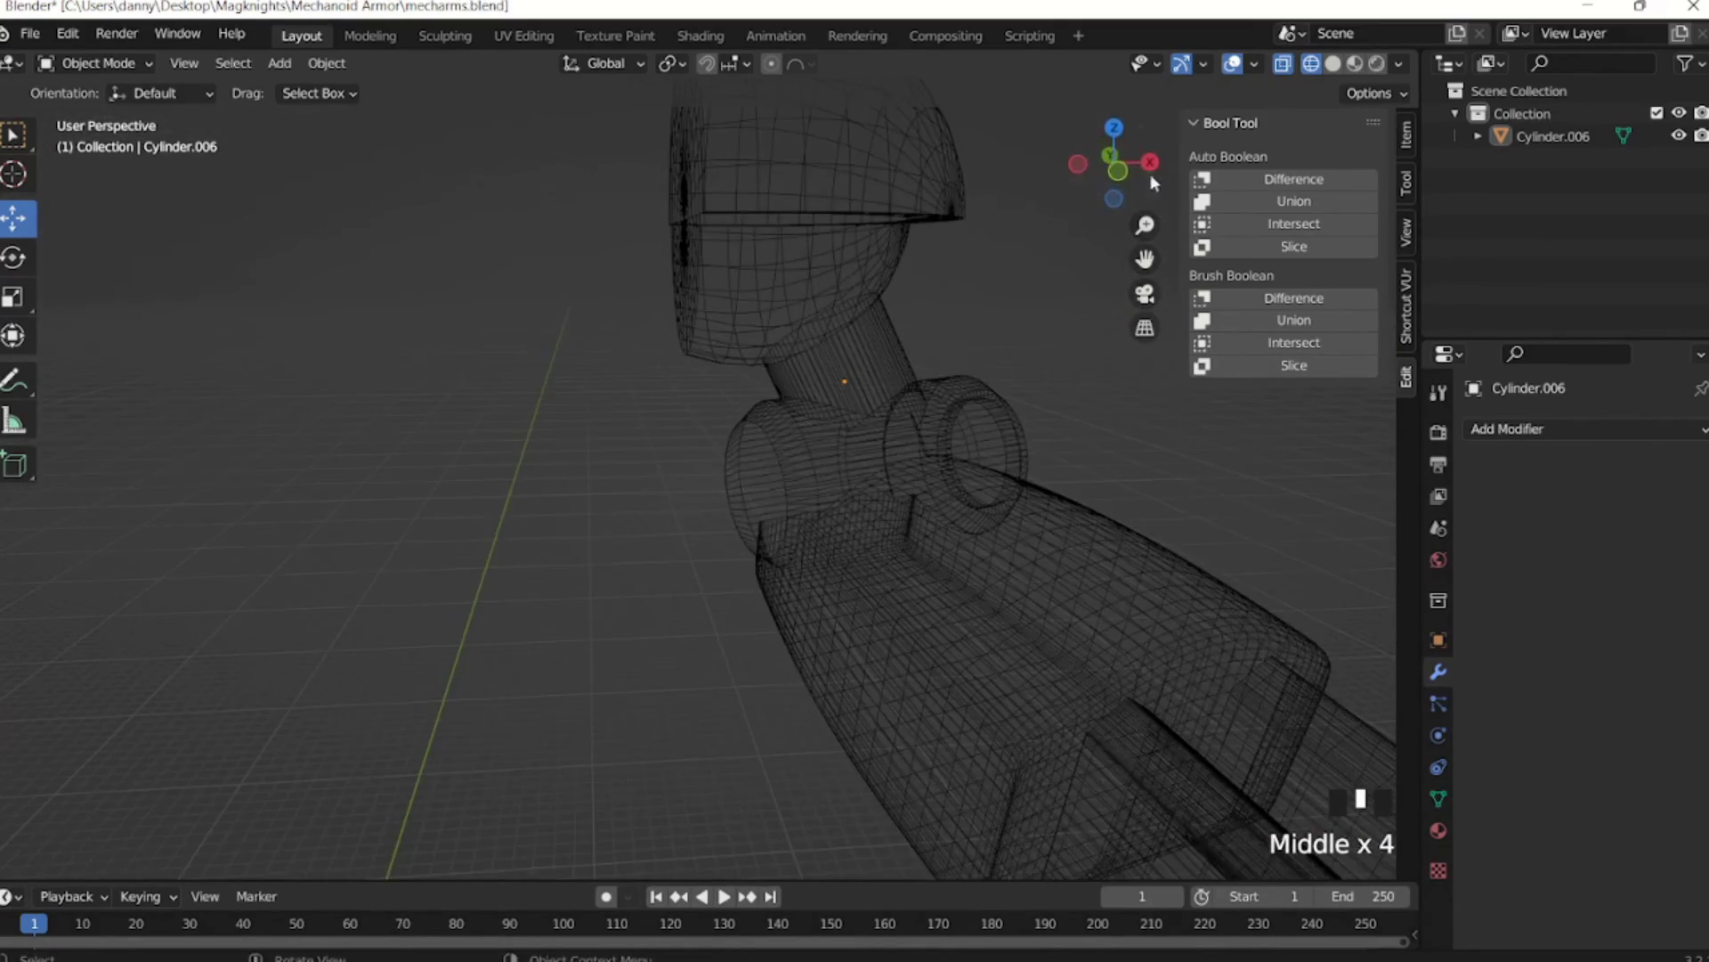
Switch the display of the merged arm to solid shading and turn off X-ray.
left_click(1333, 63)
scroll(953, 381, "down", 2)
middle_click_drag(952, 381, 783, 363)
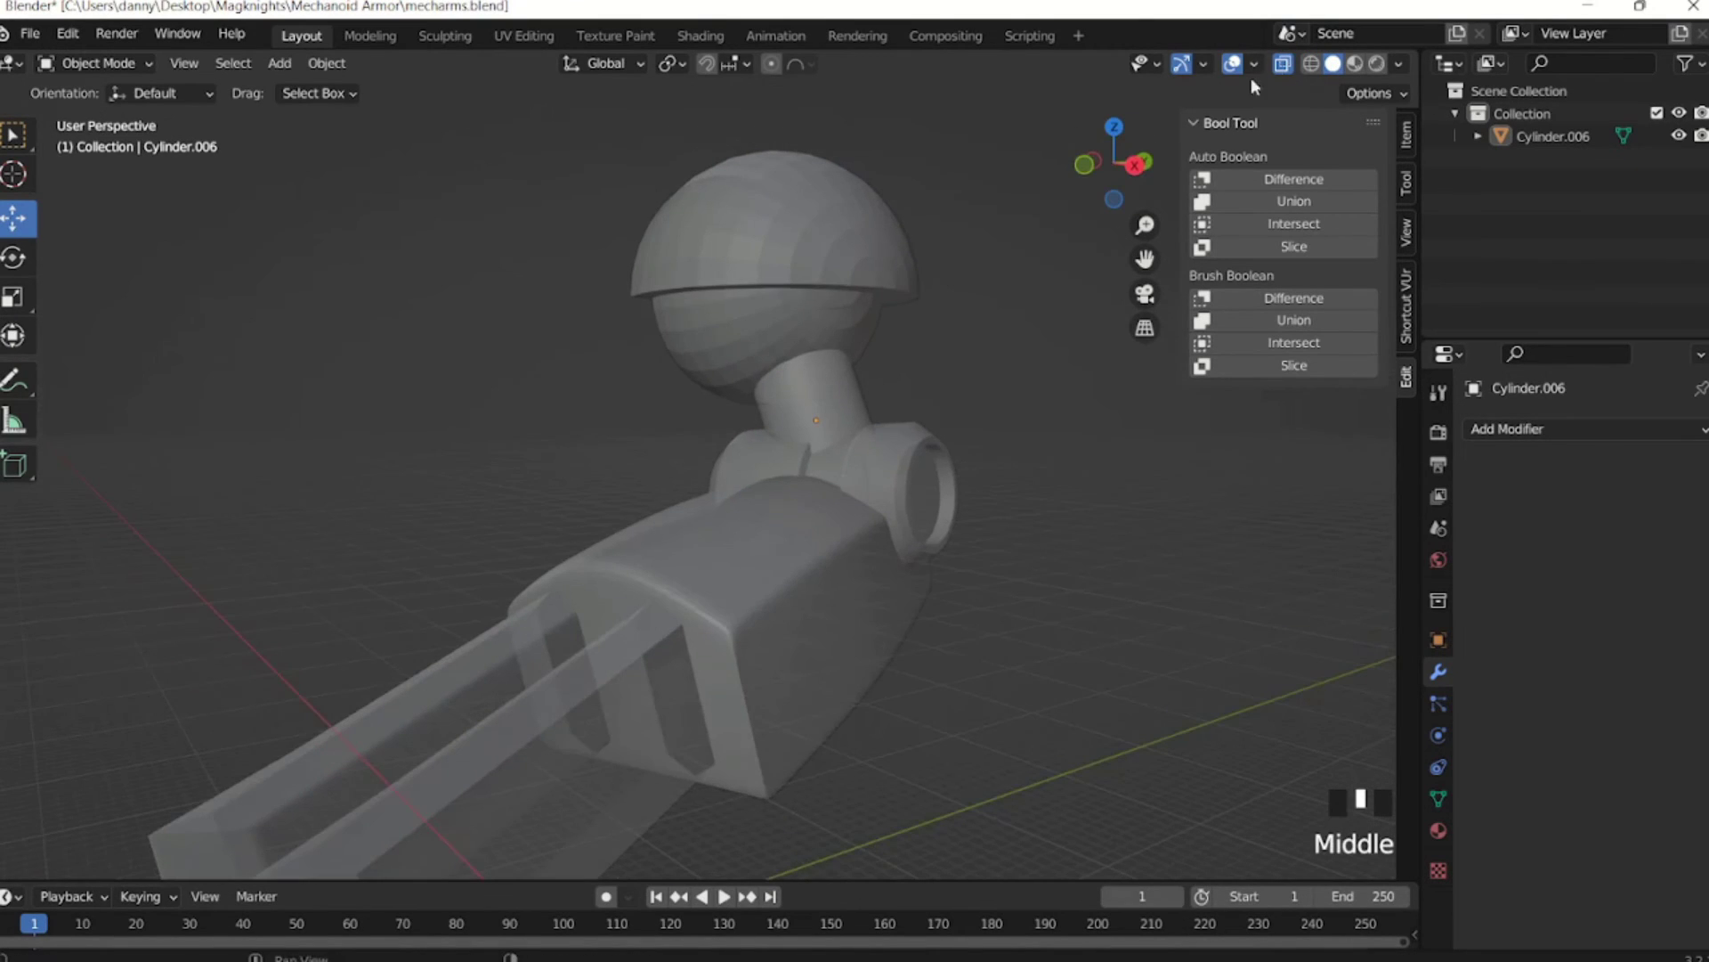
left_click(1283, 63)
Select the merged arm and inspect it as a single object, including from the front and right views.
left_click(975, 456)
mouse_move(975, 457)
middle_mouse_down()
mouse_move(896, 438)
mouse_move(974, 457)
middle_mouse_up()
left_click(830, 575)
middle_click_drag(829, 575, 936, 502)
key("KP_1")
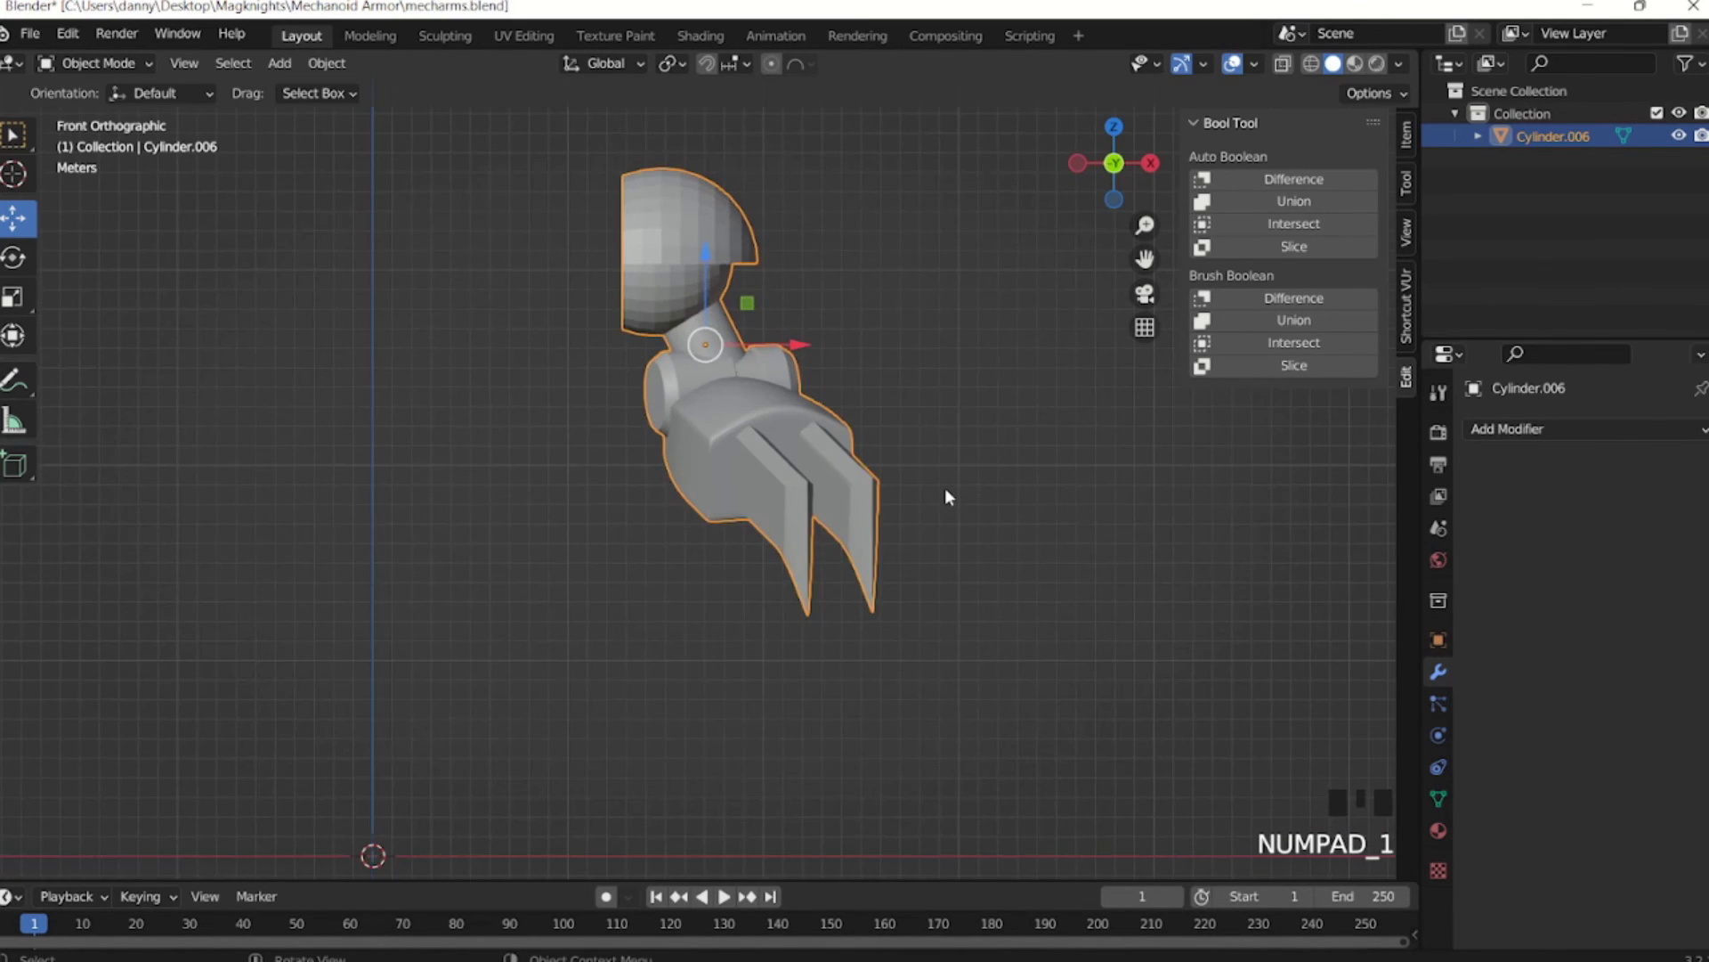
key("KP_3")
left_click(879, 441)
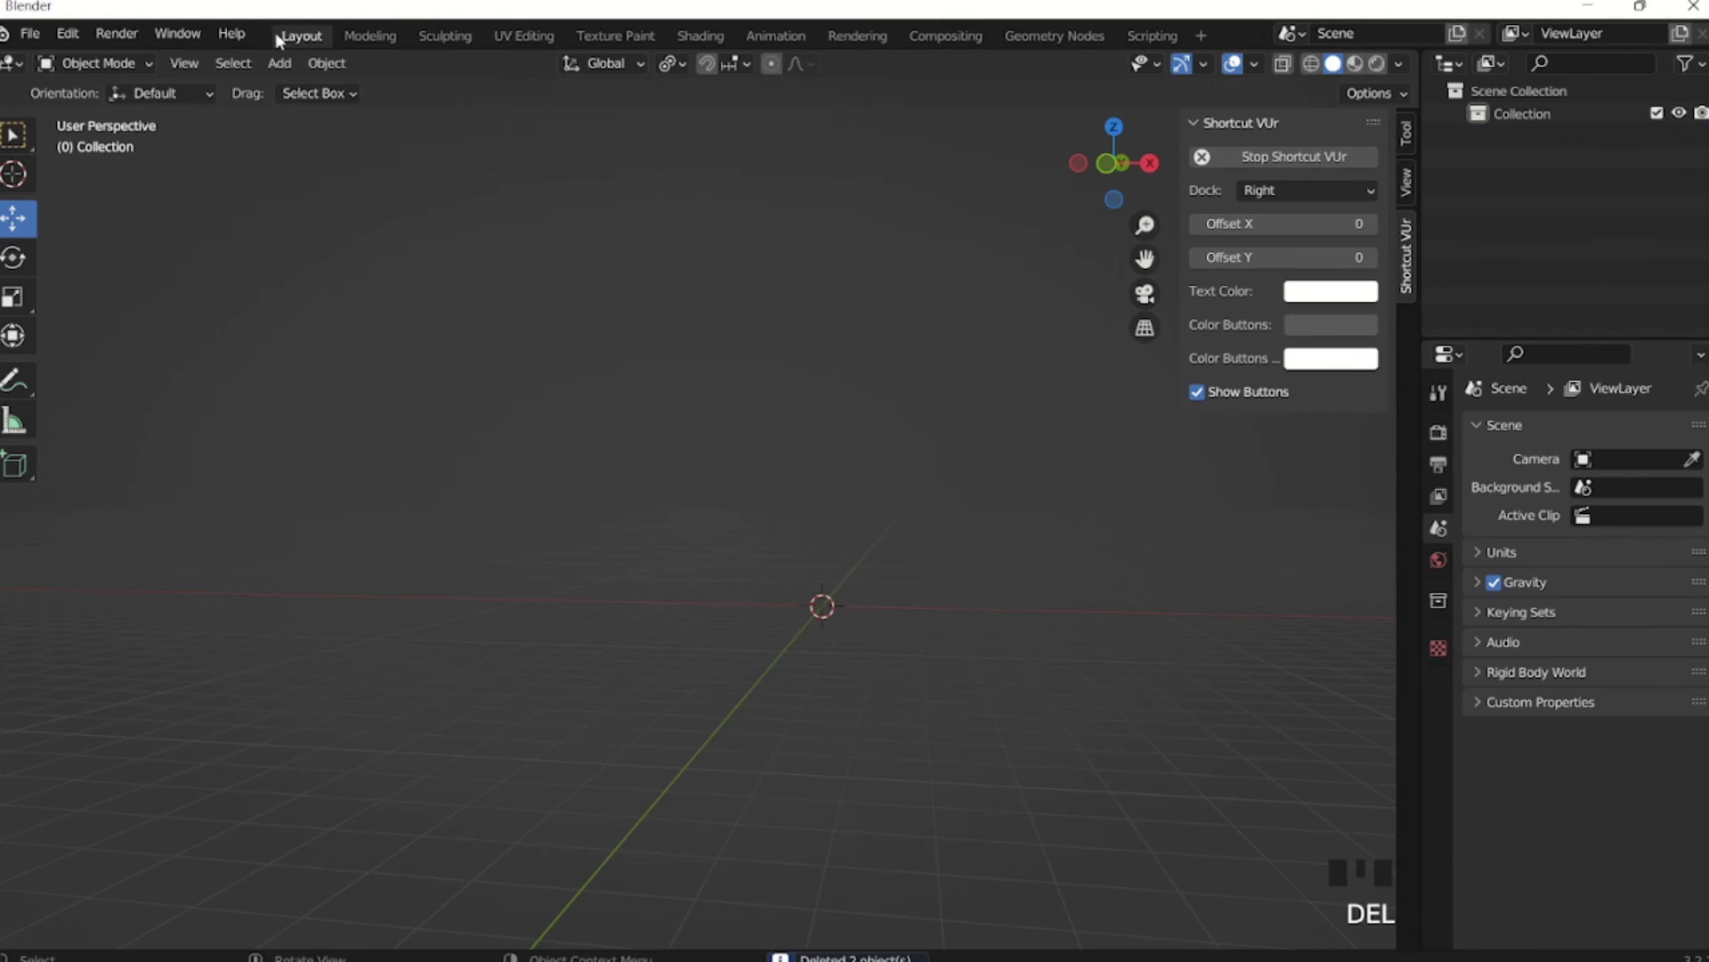
Add a cylinder mesh to the empty scene, enlarge it uniformly, and stretch it along Z by about 3.14.
left_click(279, 62)
mouse_move(287, 89)
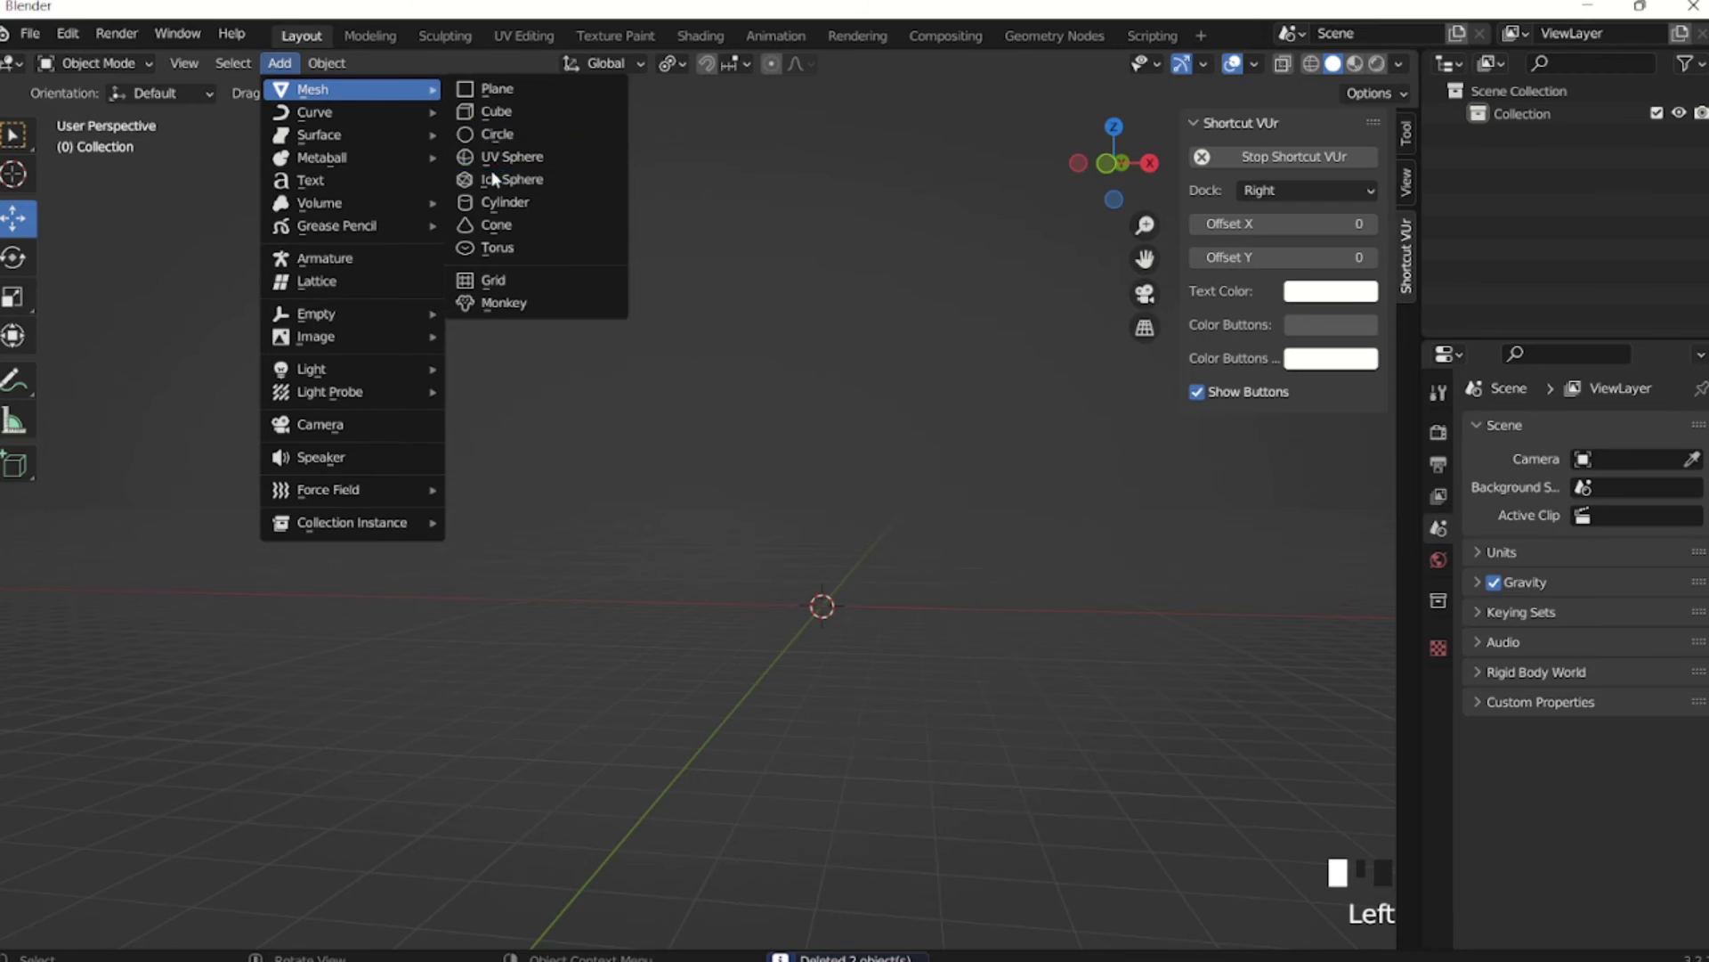
left_click(504, 202)
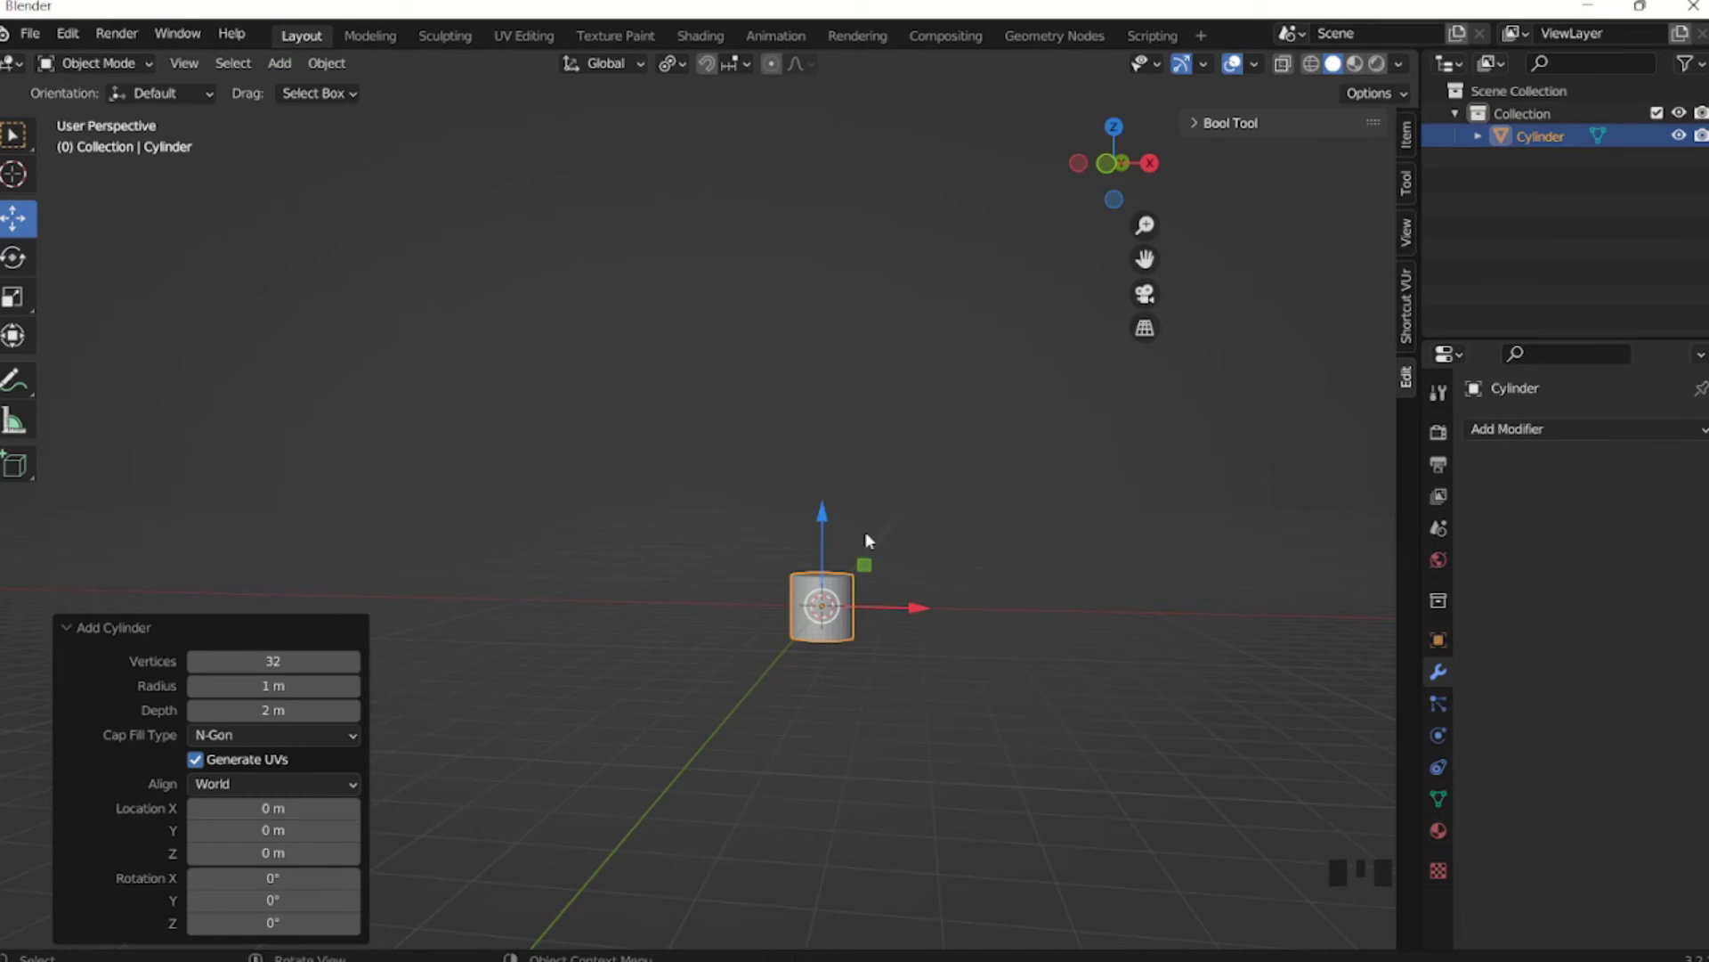
key("s")
left_click(899, 435)
key("s")
key("z")
left_click(986, 55)
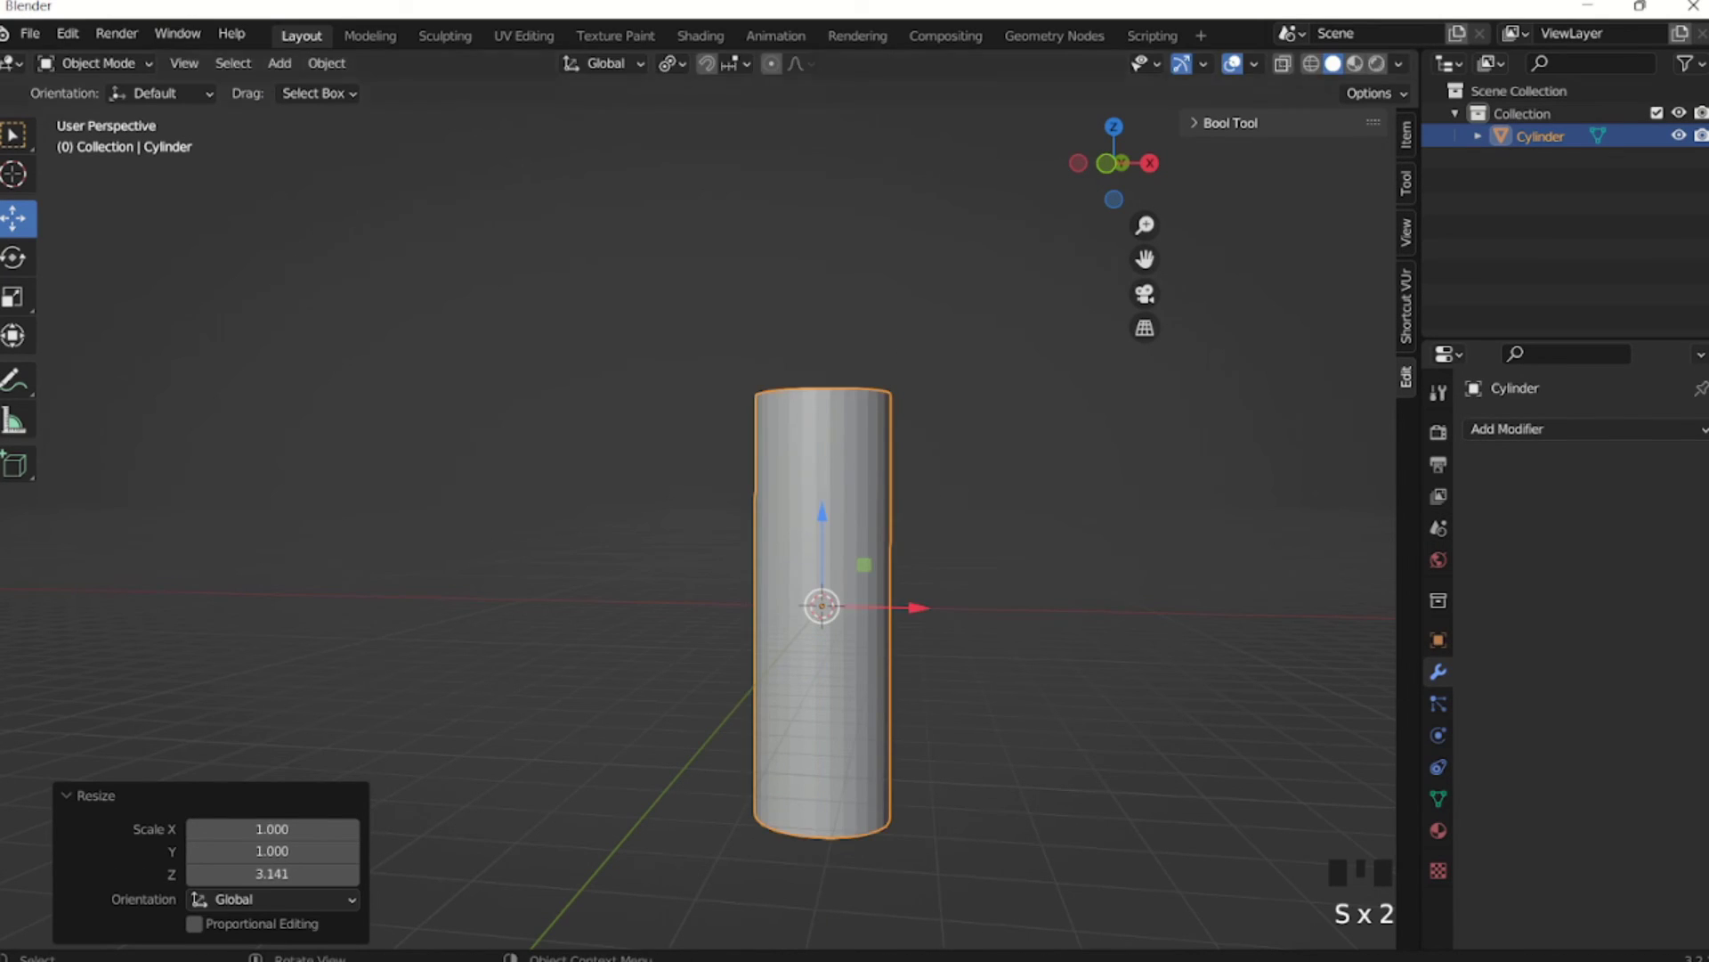
Raise the tall cylinder about 3.56 m along Z.
middle_click_drag(933, 495, 889, 501)
scroll(887, 525, "up", 2)
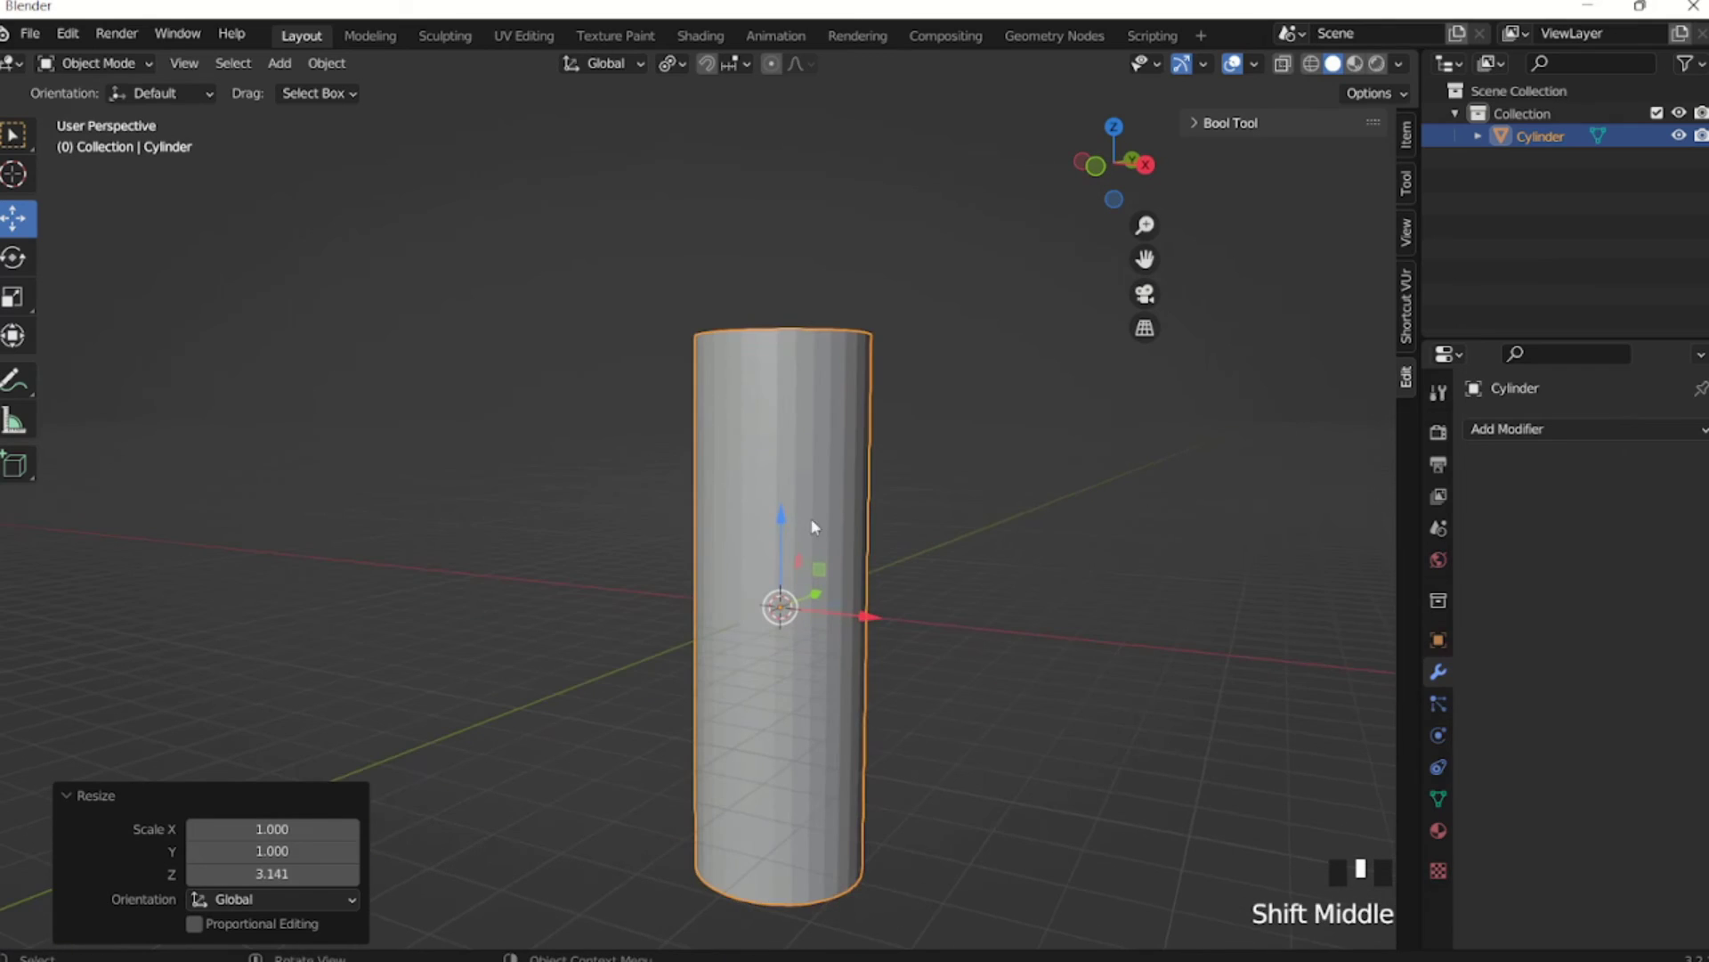
left_click(773, 518)
left_click_drag(773, 518, 792, 378)
middle_click_drag(792, 377, 828, 528, "shift")
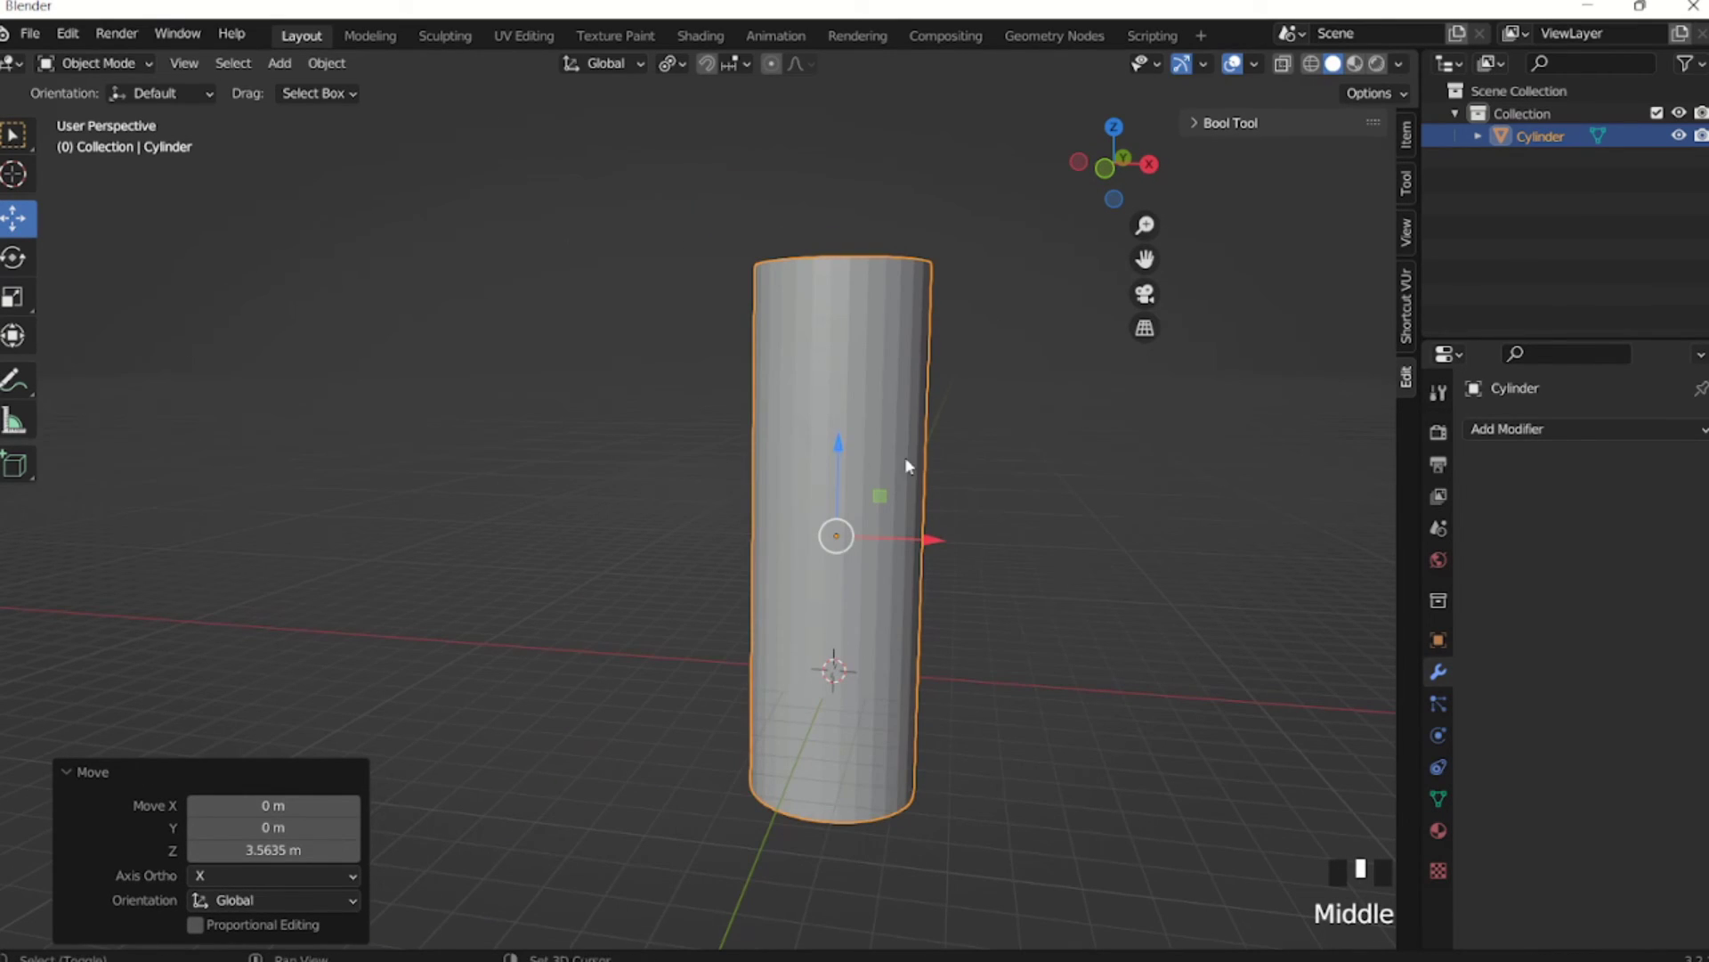
Duplicate the tall cylinder in place and rotate the copy 90° about the X axis.
key("shift+d")
key("r")
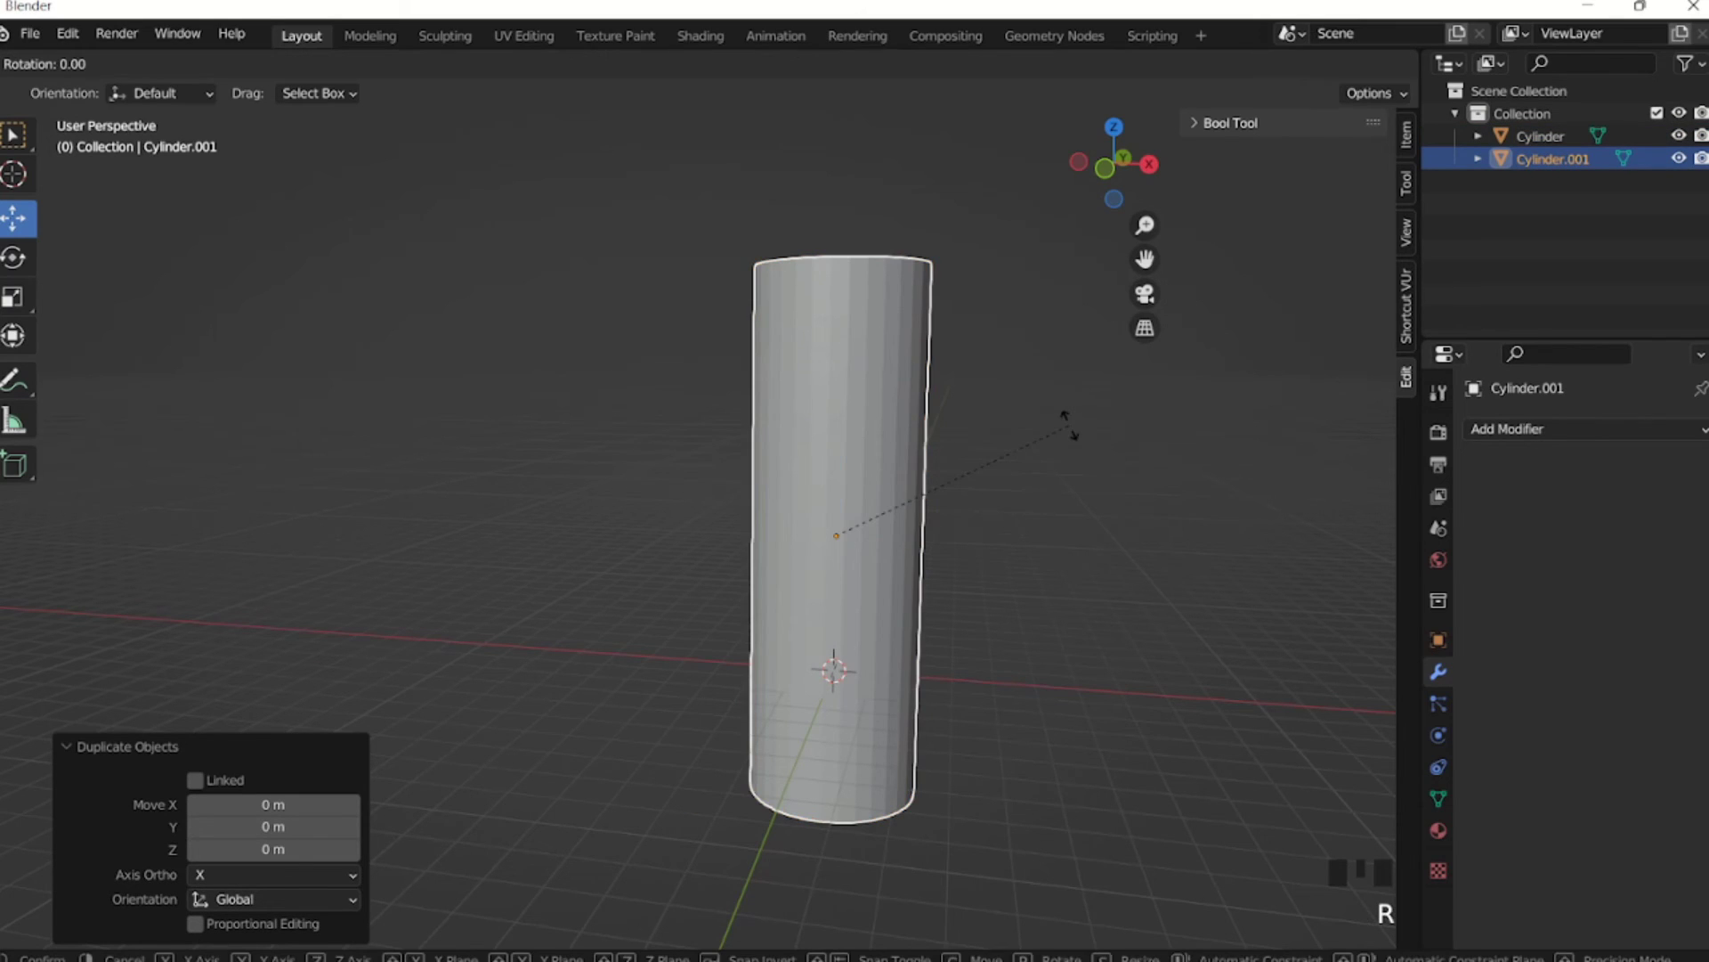
type("x90")
key("Return")
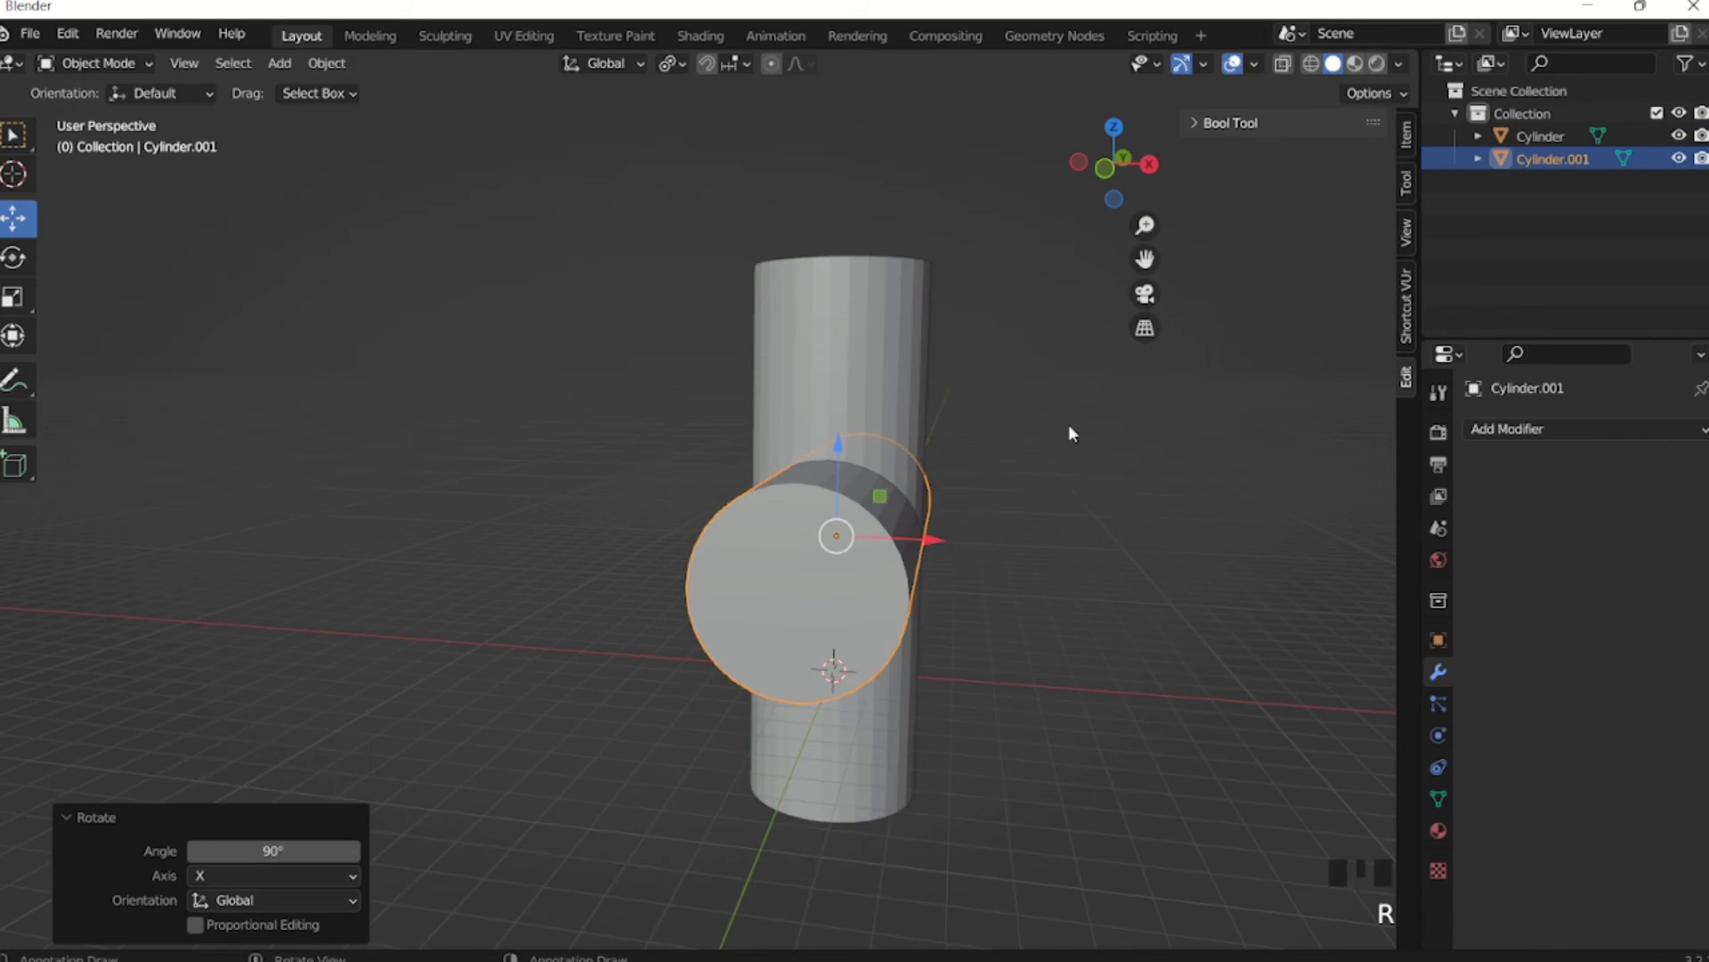
Scale the crosswise cylinder down to about half size and lower it about 4.56 m along Z.
key("s")
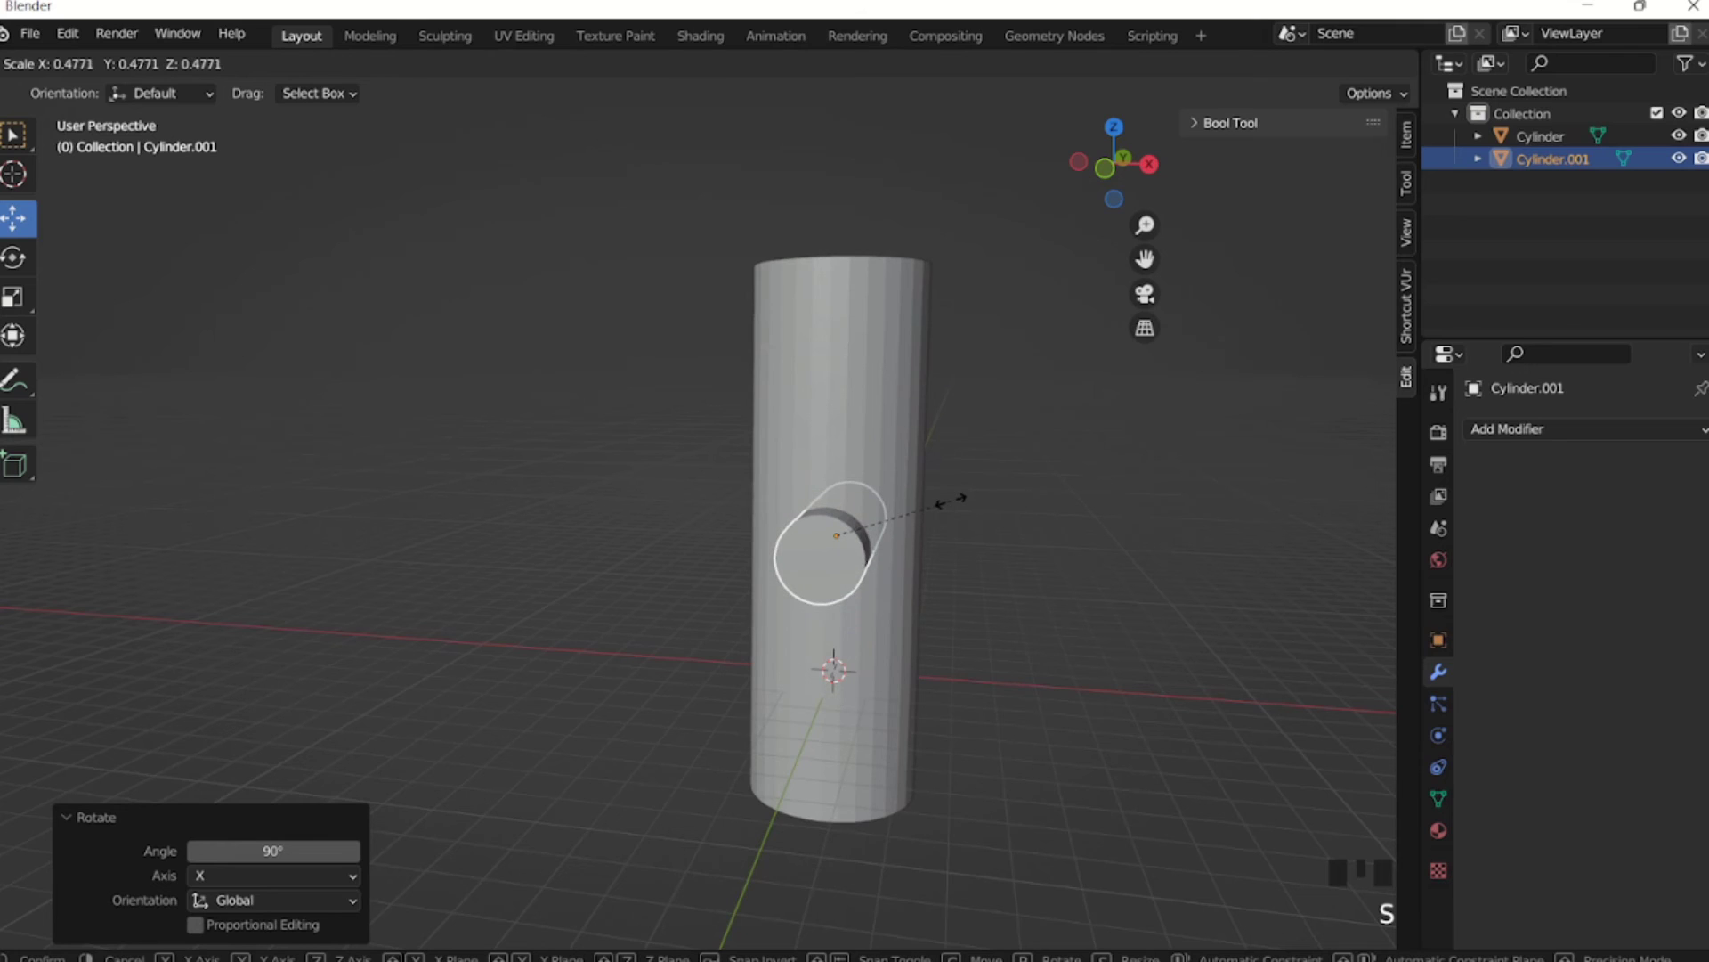
left_click(963, 500)
middle_click_drag(962, 502, 799, 511)
left_click_drag(750, 401, 751, 592)
middle_click_drag(580, 507, 950, 626)
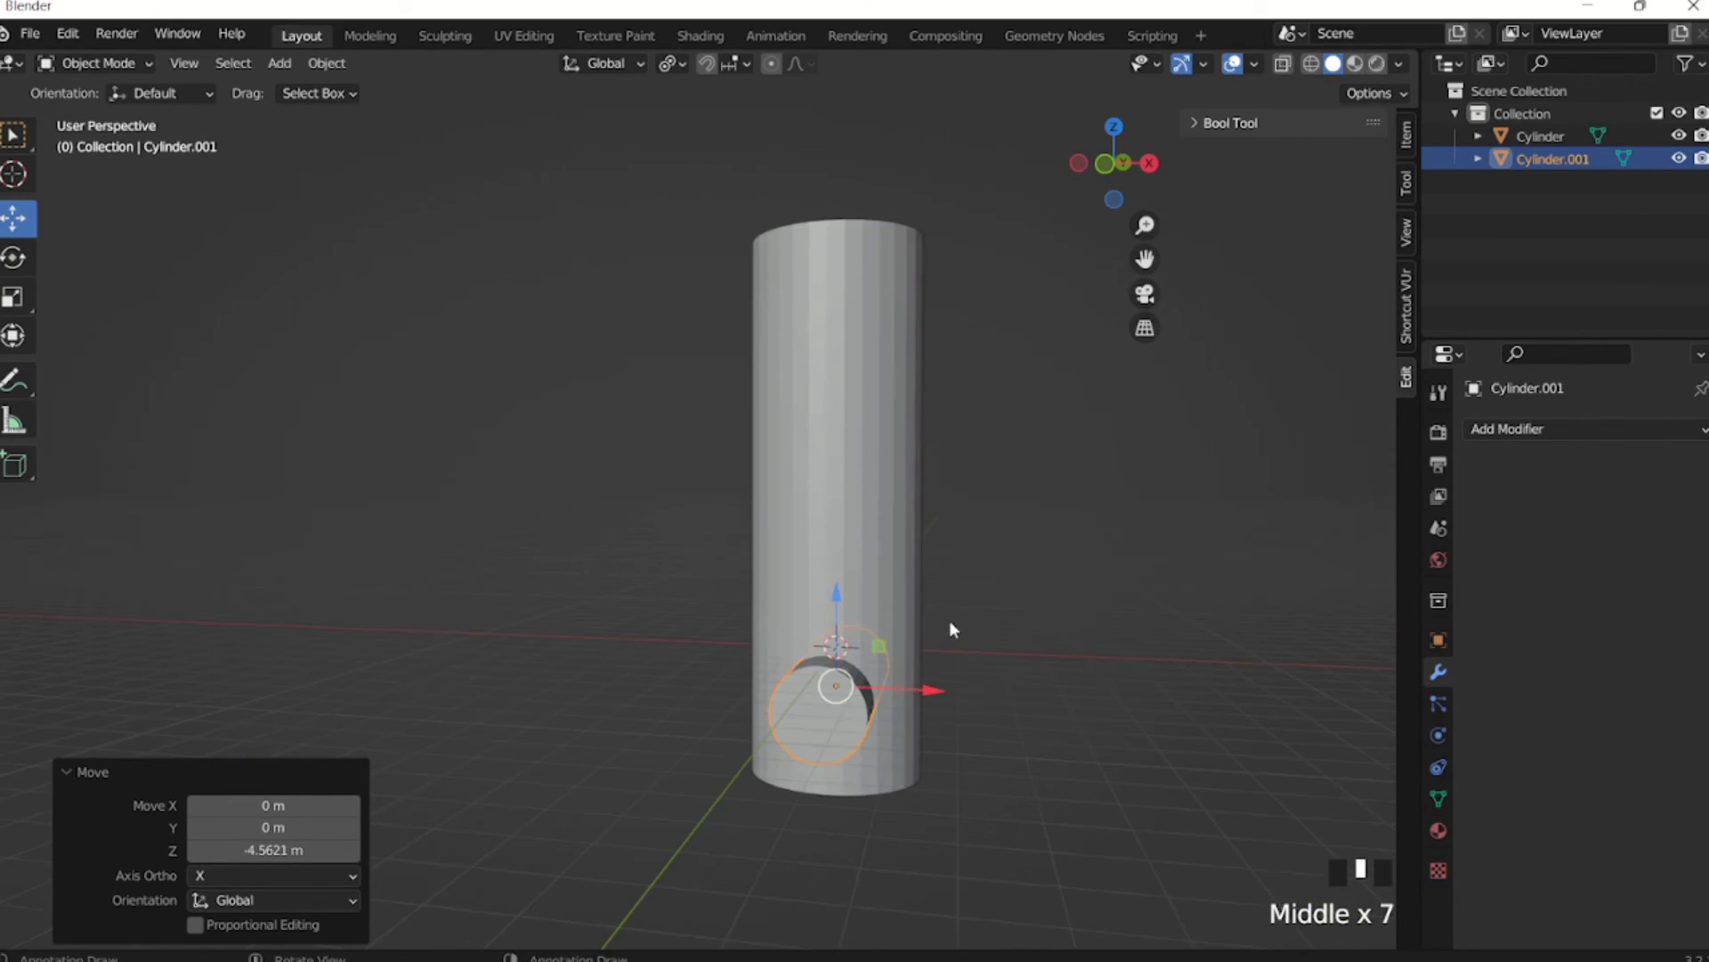
Duplicate the small crosswise cylinder and raise the copy along Z to about the middle of the column.
key("shift+d")
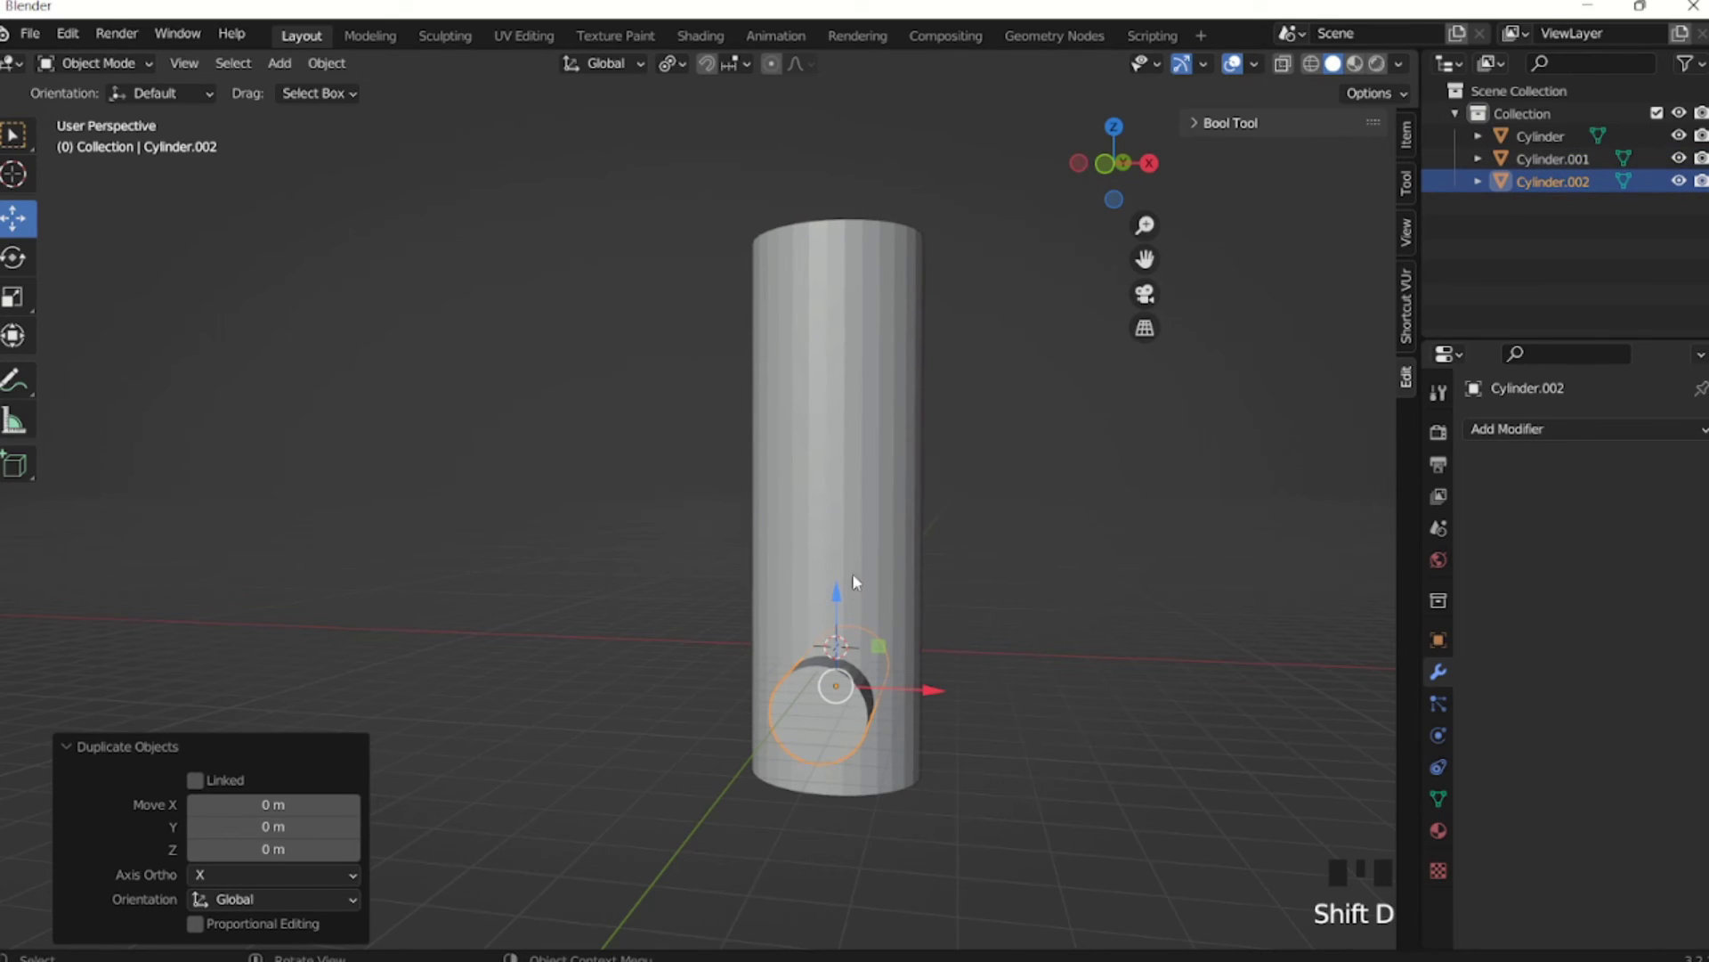
left_click(834, 548)
left_click(834, 547)
left_click(835, 548)
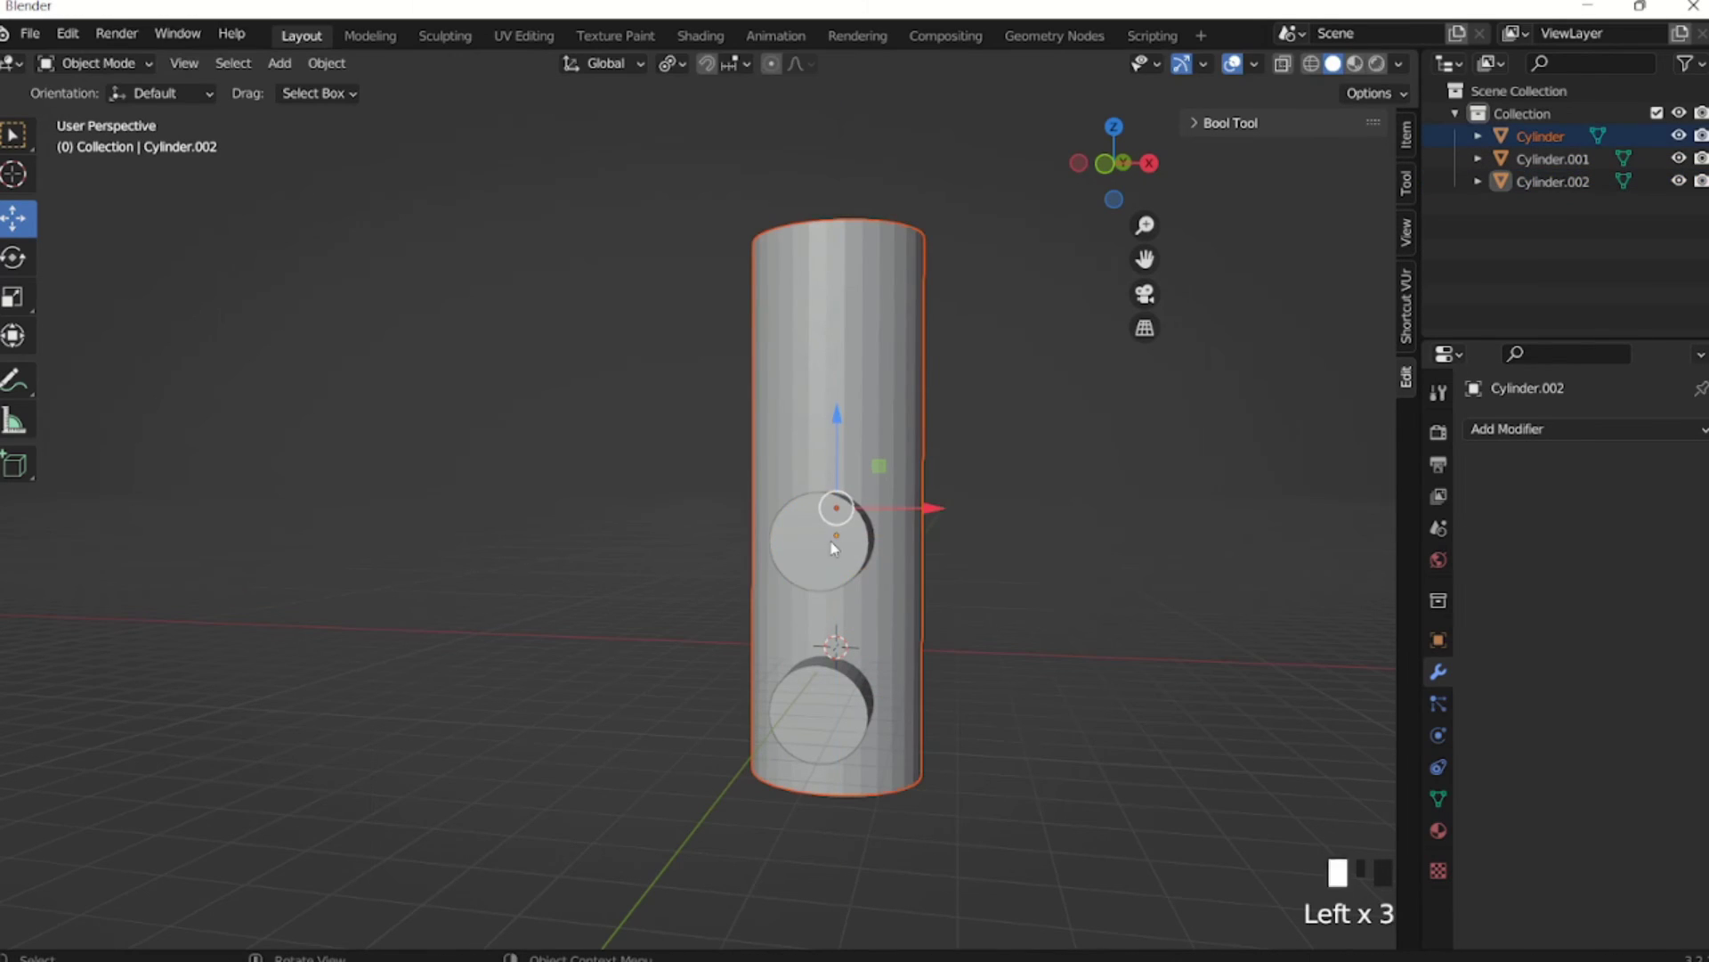
left_click(834, 547)
left_click_drag(837, 446, 853, 417)
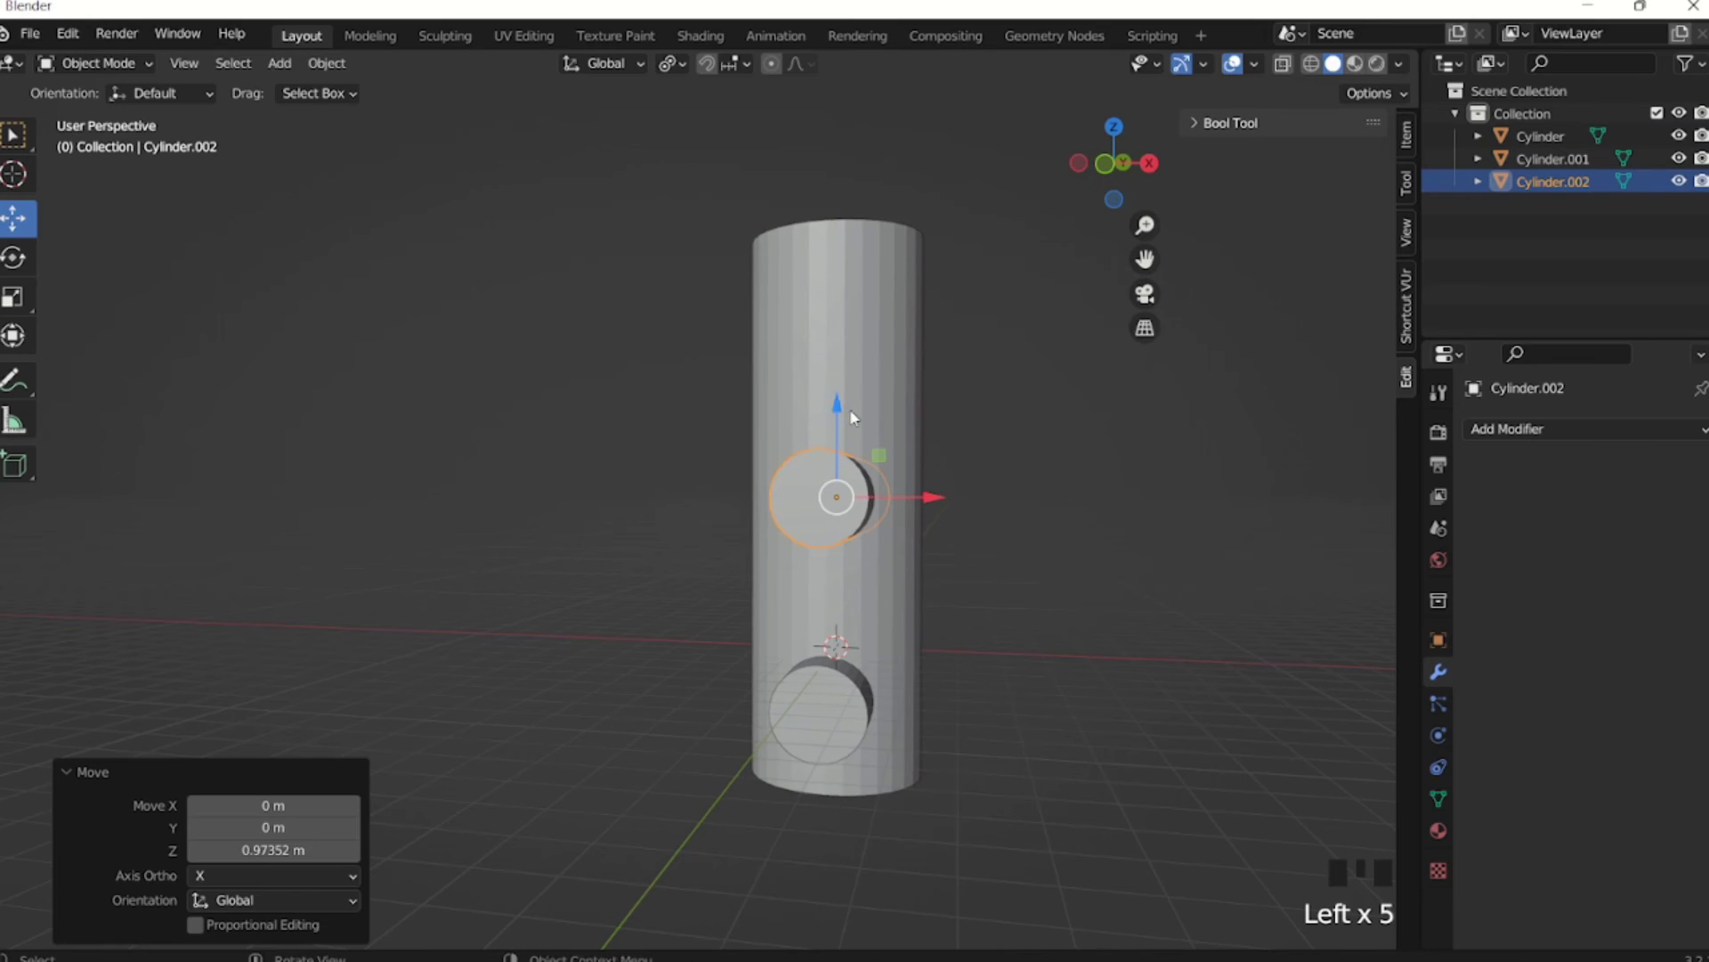
Duplicate the middle crosswise cylinder and raise the copy about 3.97 m along Z, near the column's upper end.
key("shift+d")
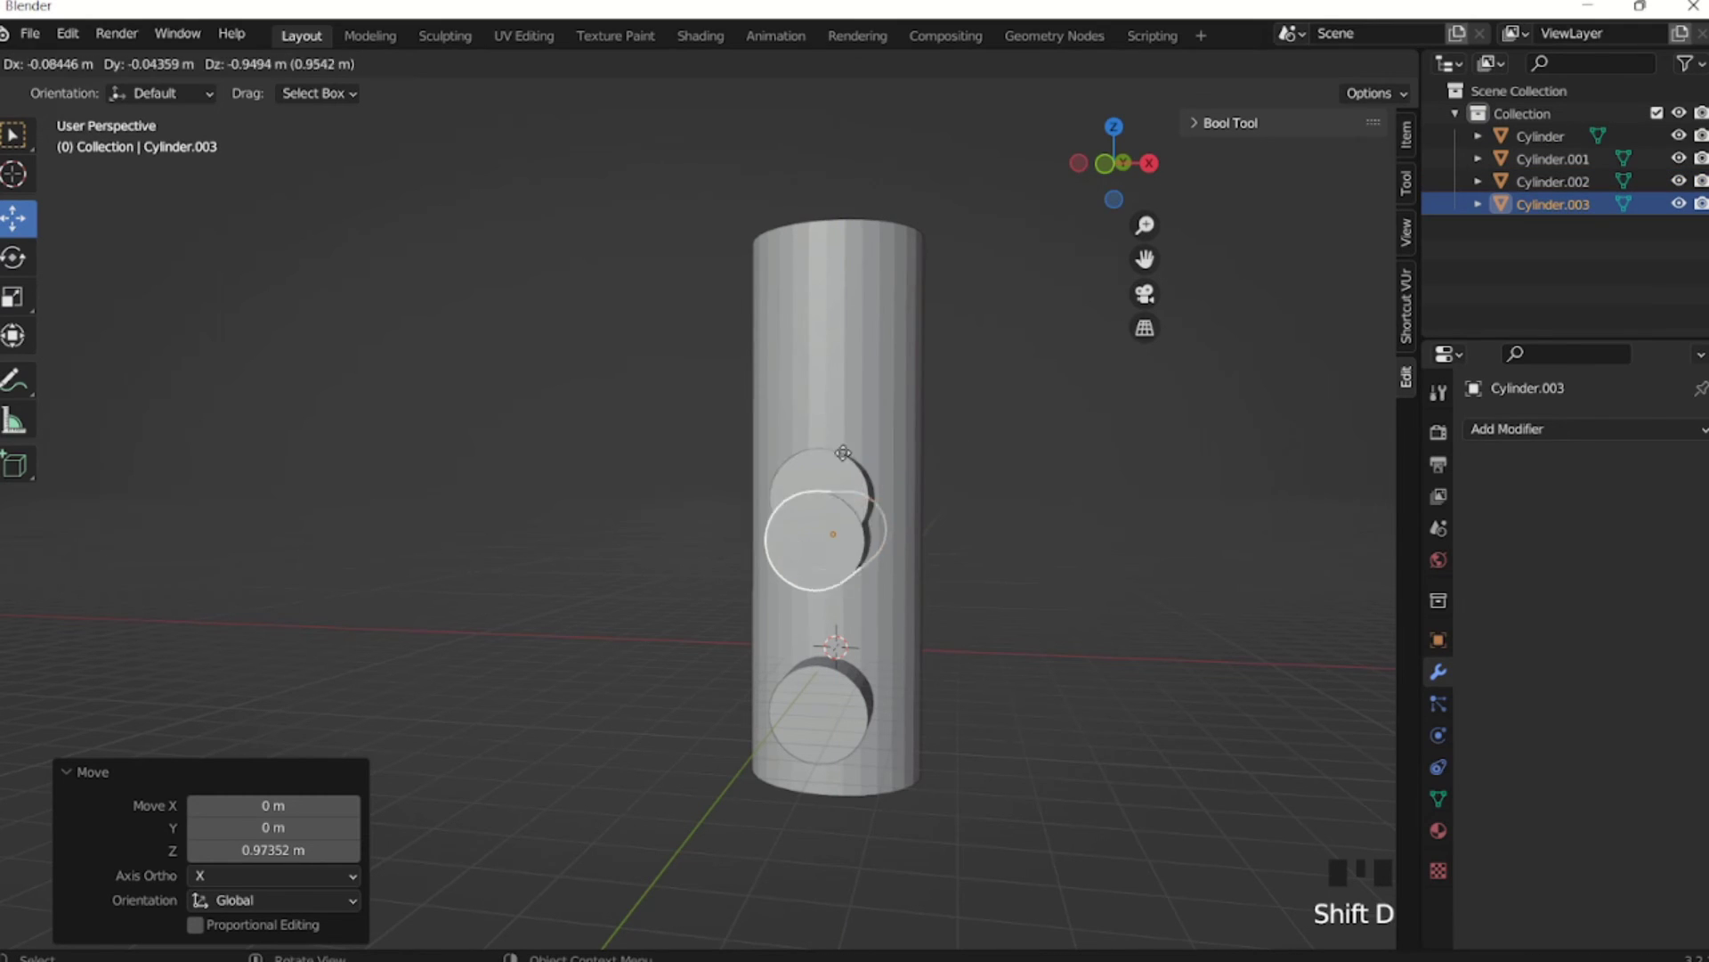
key("Escape")
left_click_drag(842, 406, 844, 252)
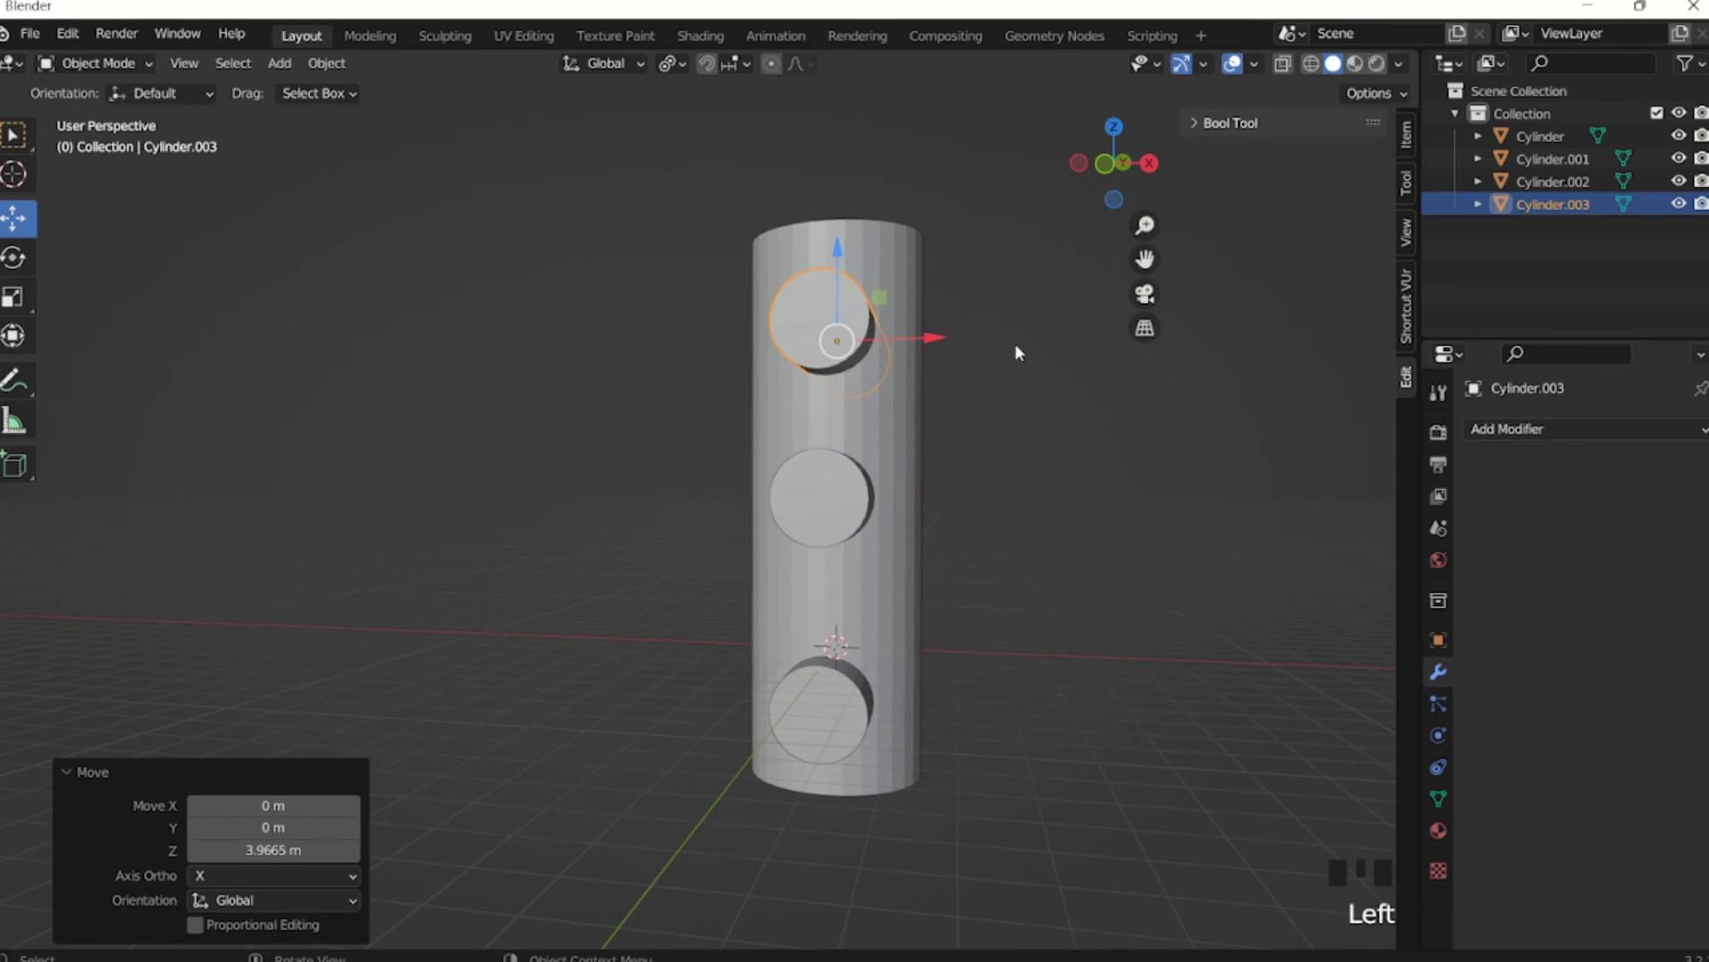
Fine-tune the height of the middle crosswise cylinder along Z in the right orthographic view.
middle_click_drag(1015, 344, 839, 386)
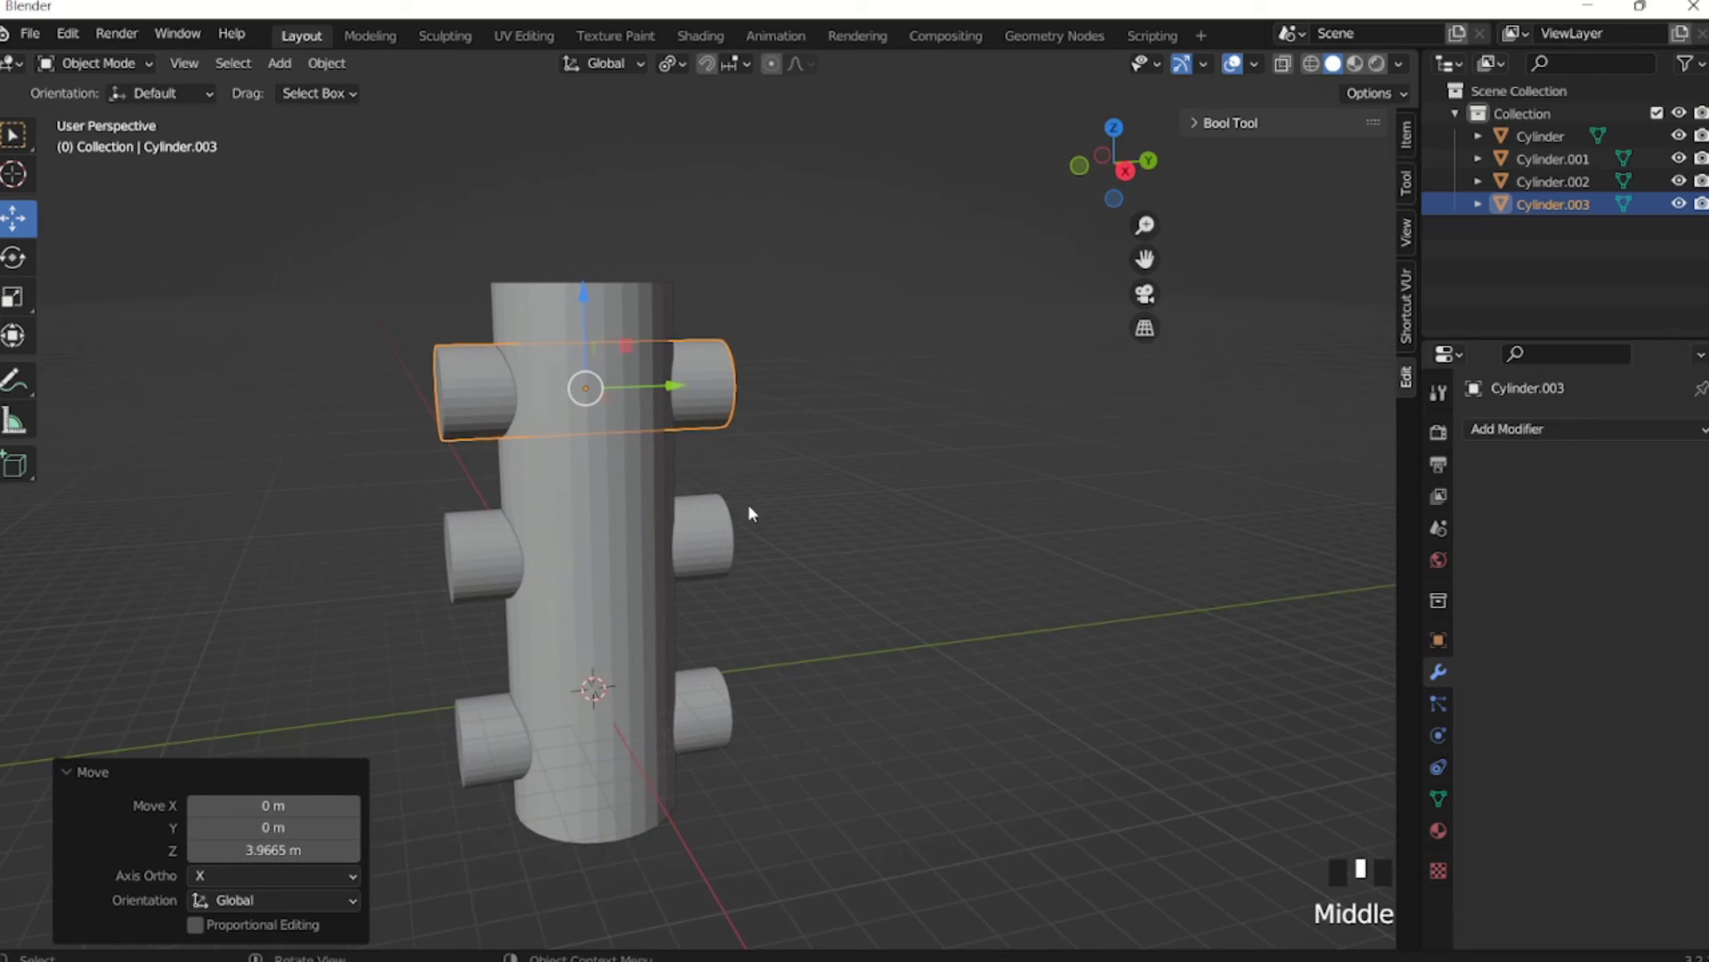
key("KP_3")
left_click(602, 482)
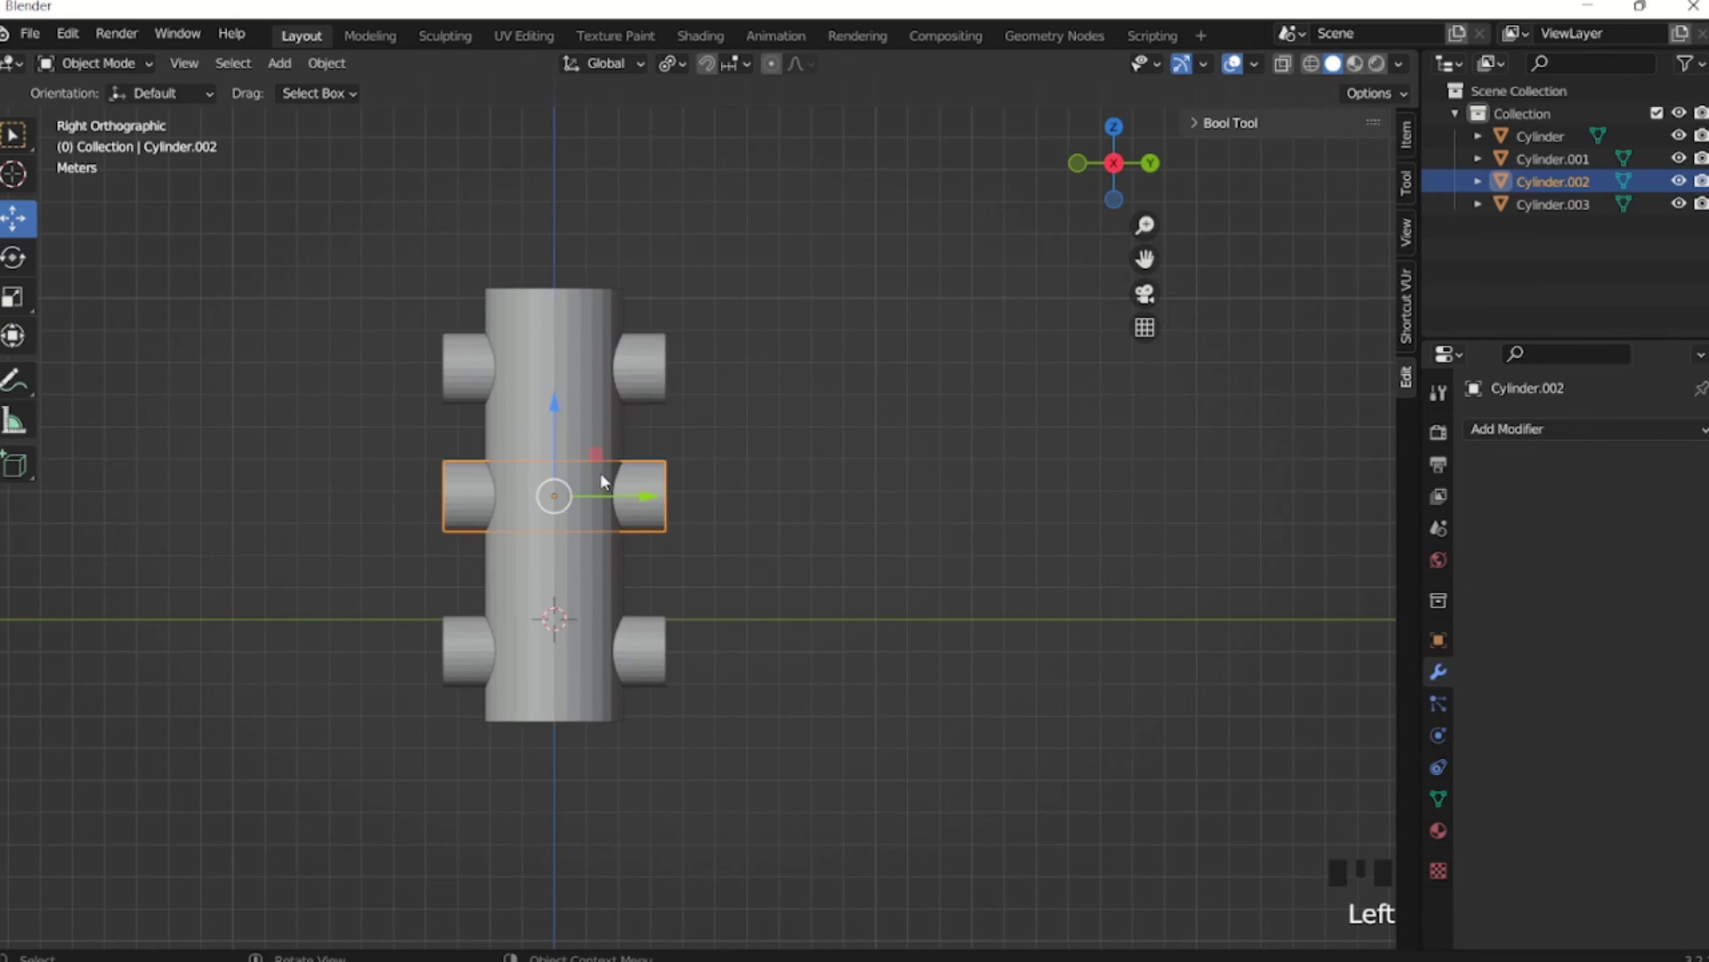
mouse_move(561, 412)
left_mouse_down()
mouse_move(561, 433)
mouse_move(597, 451)
mouse_move(554, 404)
left_mouse_up()
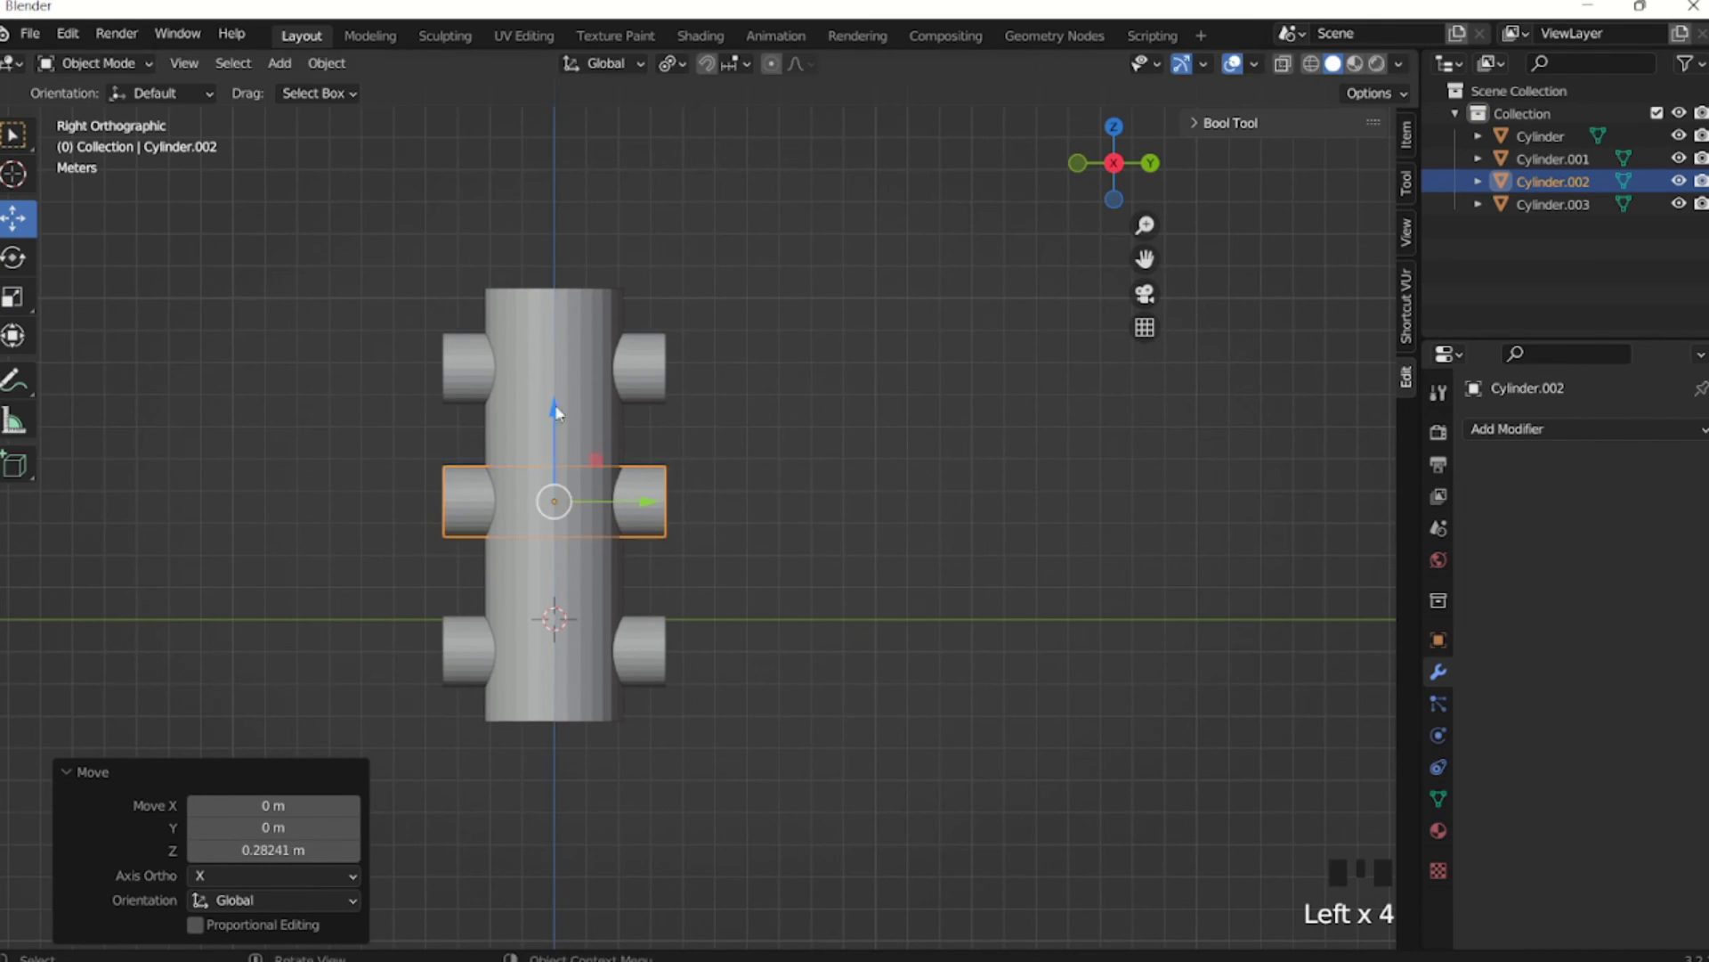
Duplicate the upper and middle crosswise cylinders, rotate the copies 90° about Z, and lower them into the gaps between the existing rows.
left_click(648, 361)
left_click(650, 485, "shift")
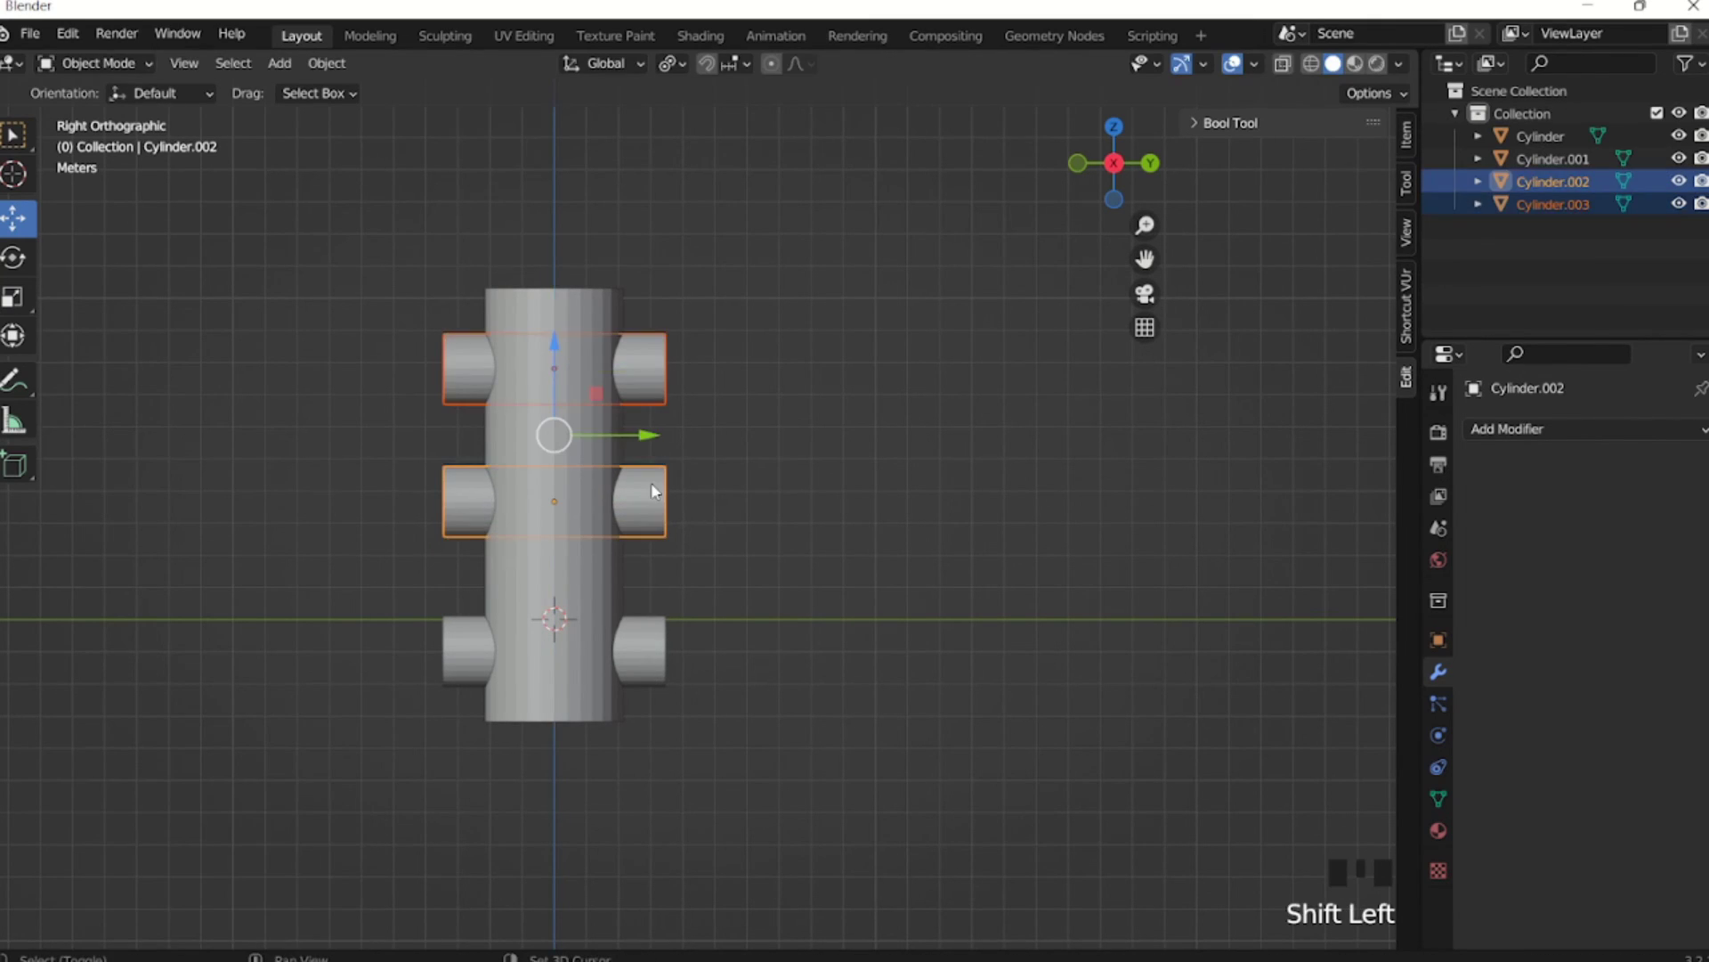
key("shift+d")
right_click(709, 508)
type("rz90")
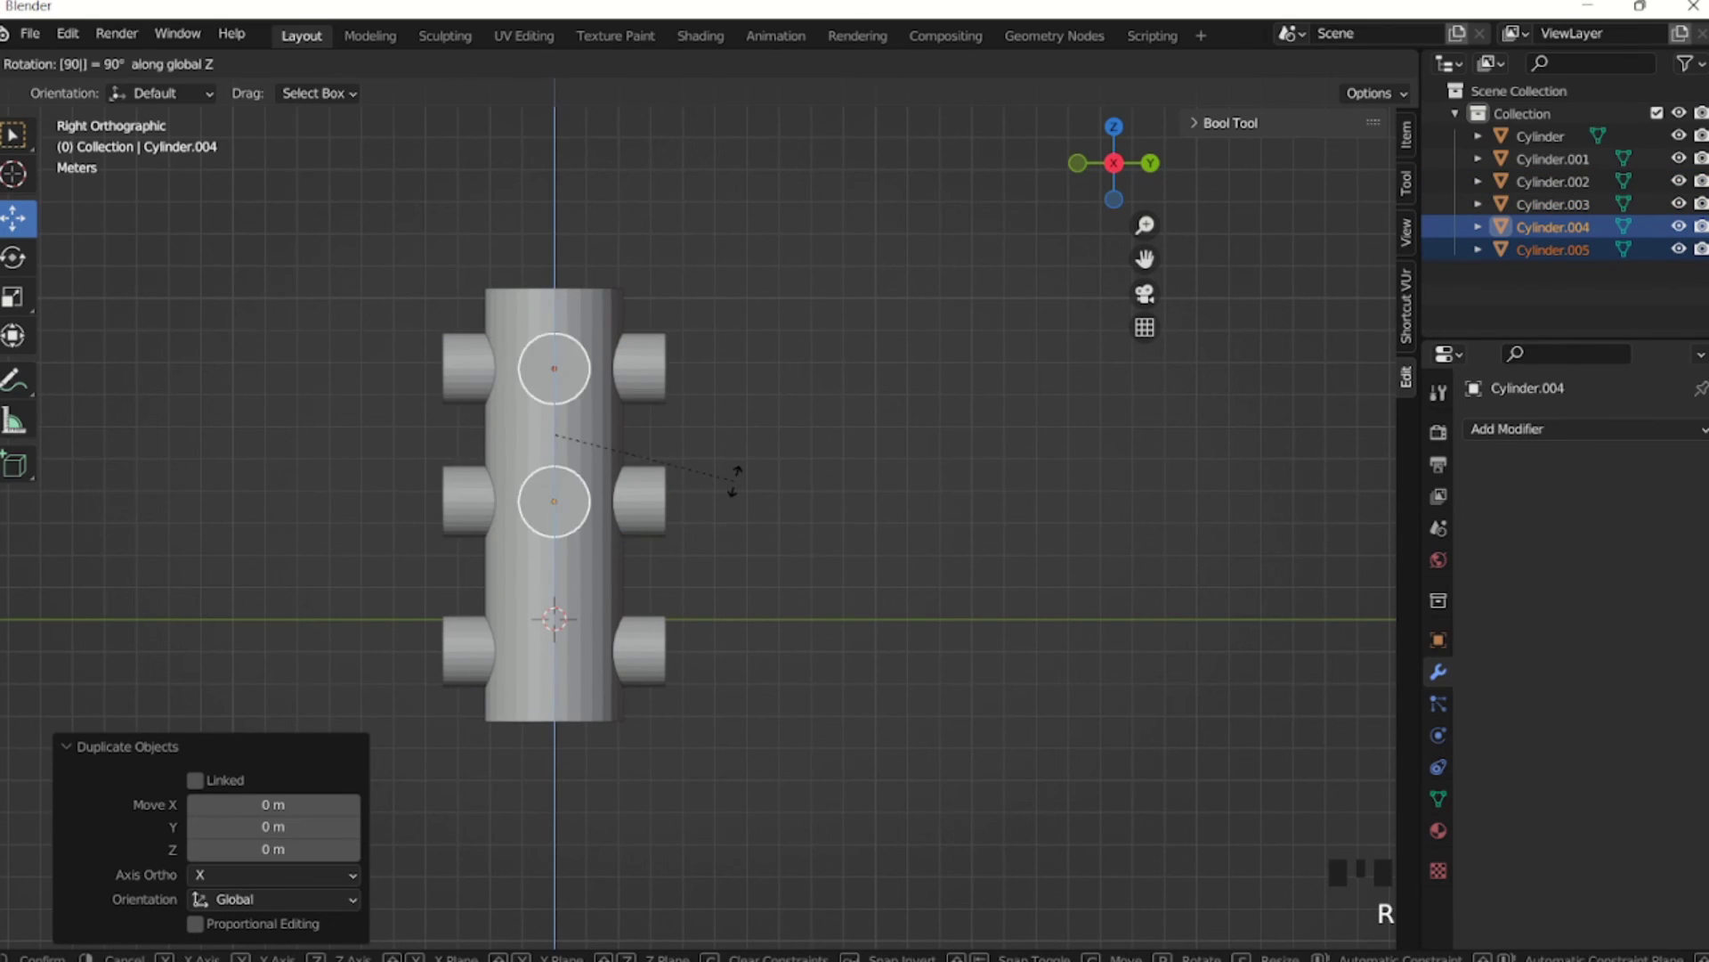
key("Return")
left_click_drag(552, 338, 549, 417)
left_click(814, 413)
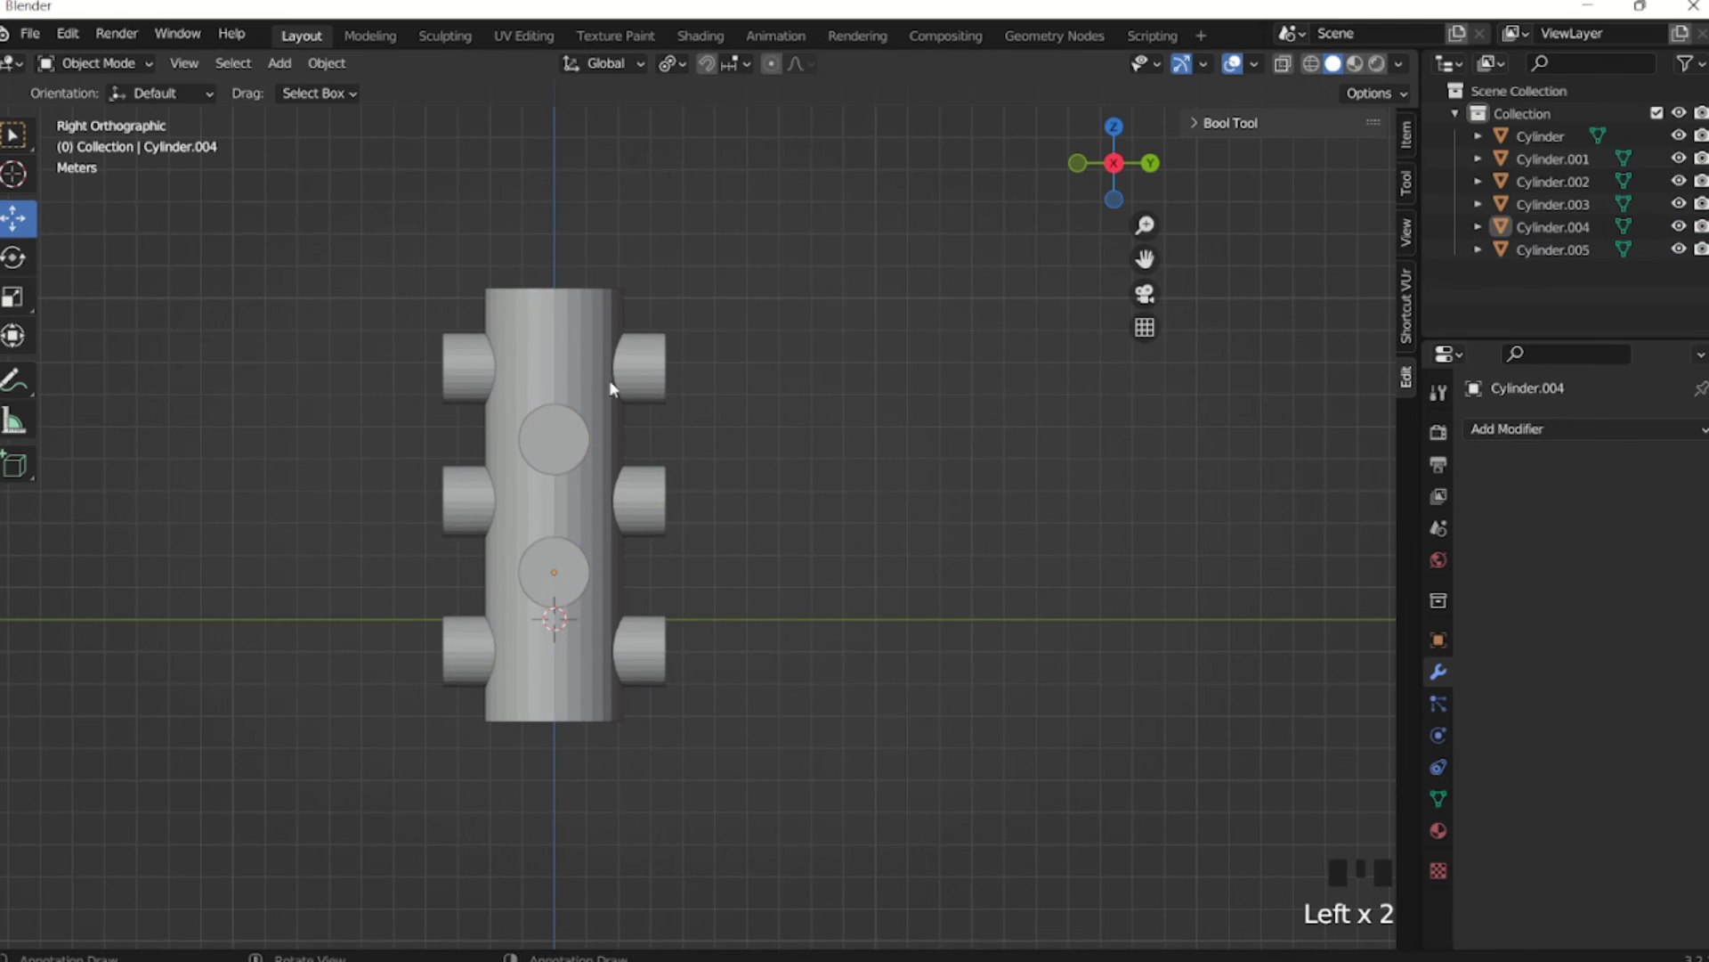
Inset the top face of the large column by about 0.36 m in Edit Mode.
mouse_move(609, 388)
middle_mouse_down()
mouse_move(730, 428)
mouse_move(810, 478)
mouse_move(628, 409)
mouse_move(654, 383)
mouse_move(629, 401)
mouse_move(619, 365)
middle_mouse_up()
left_click(593, 392)
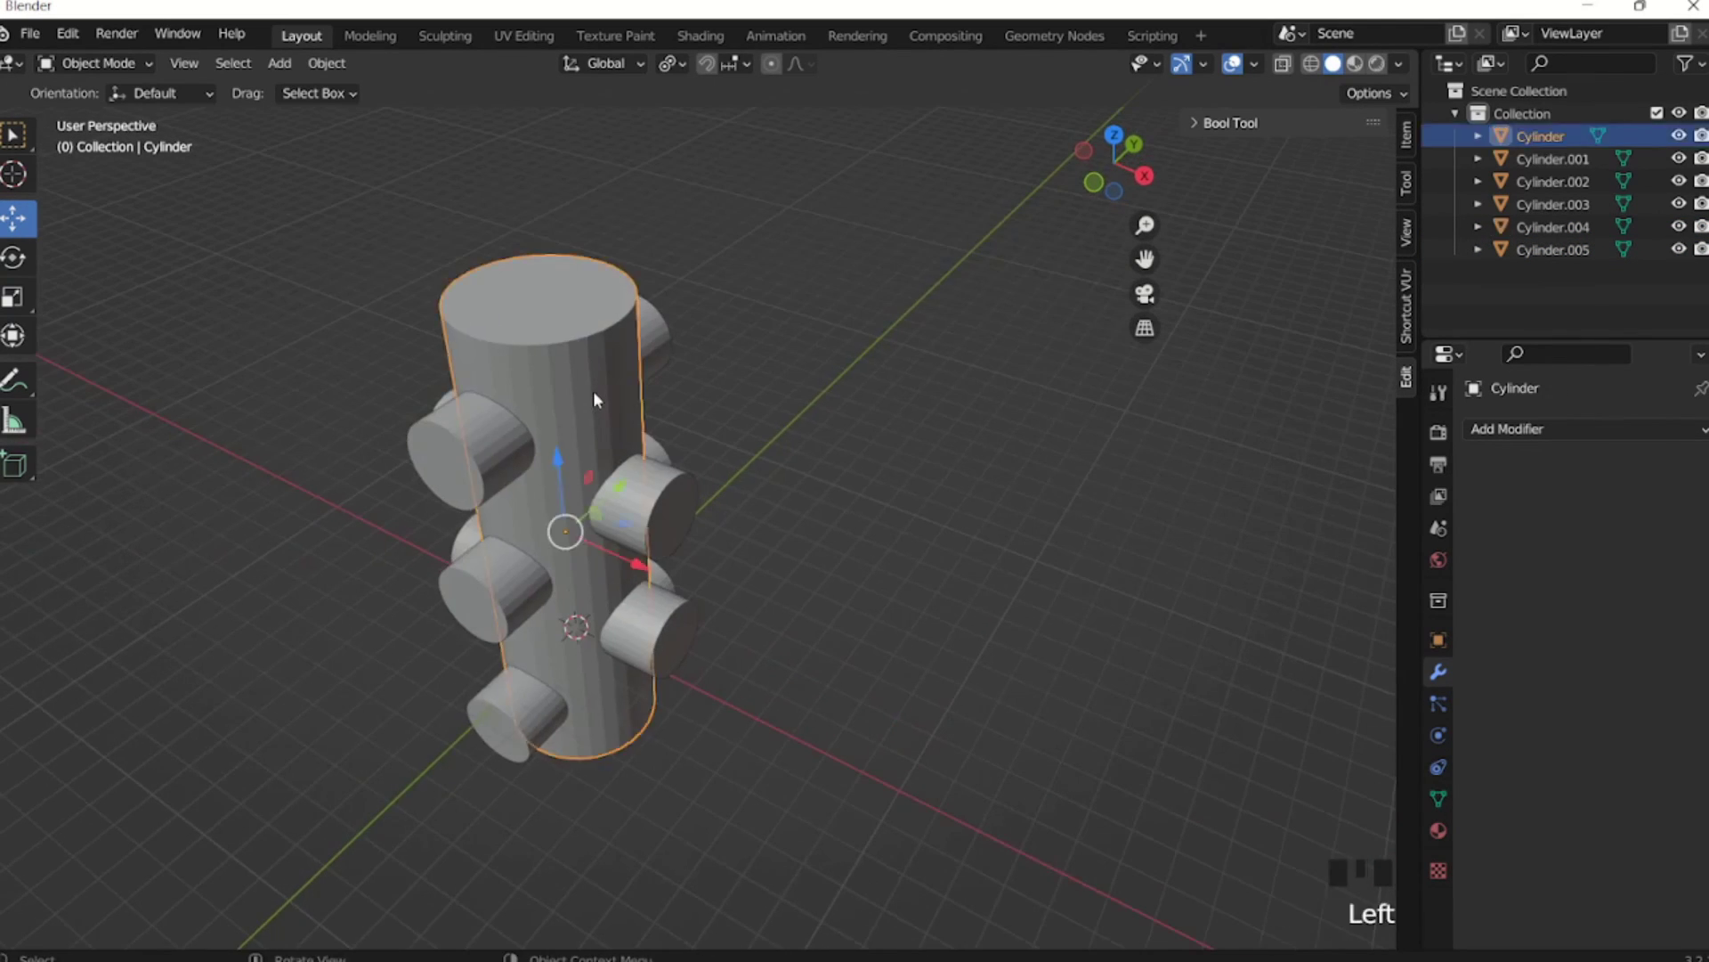
middle_click_drag(601, 455, 717, 463, "shift")
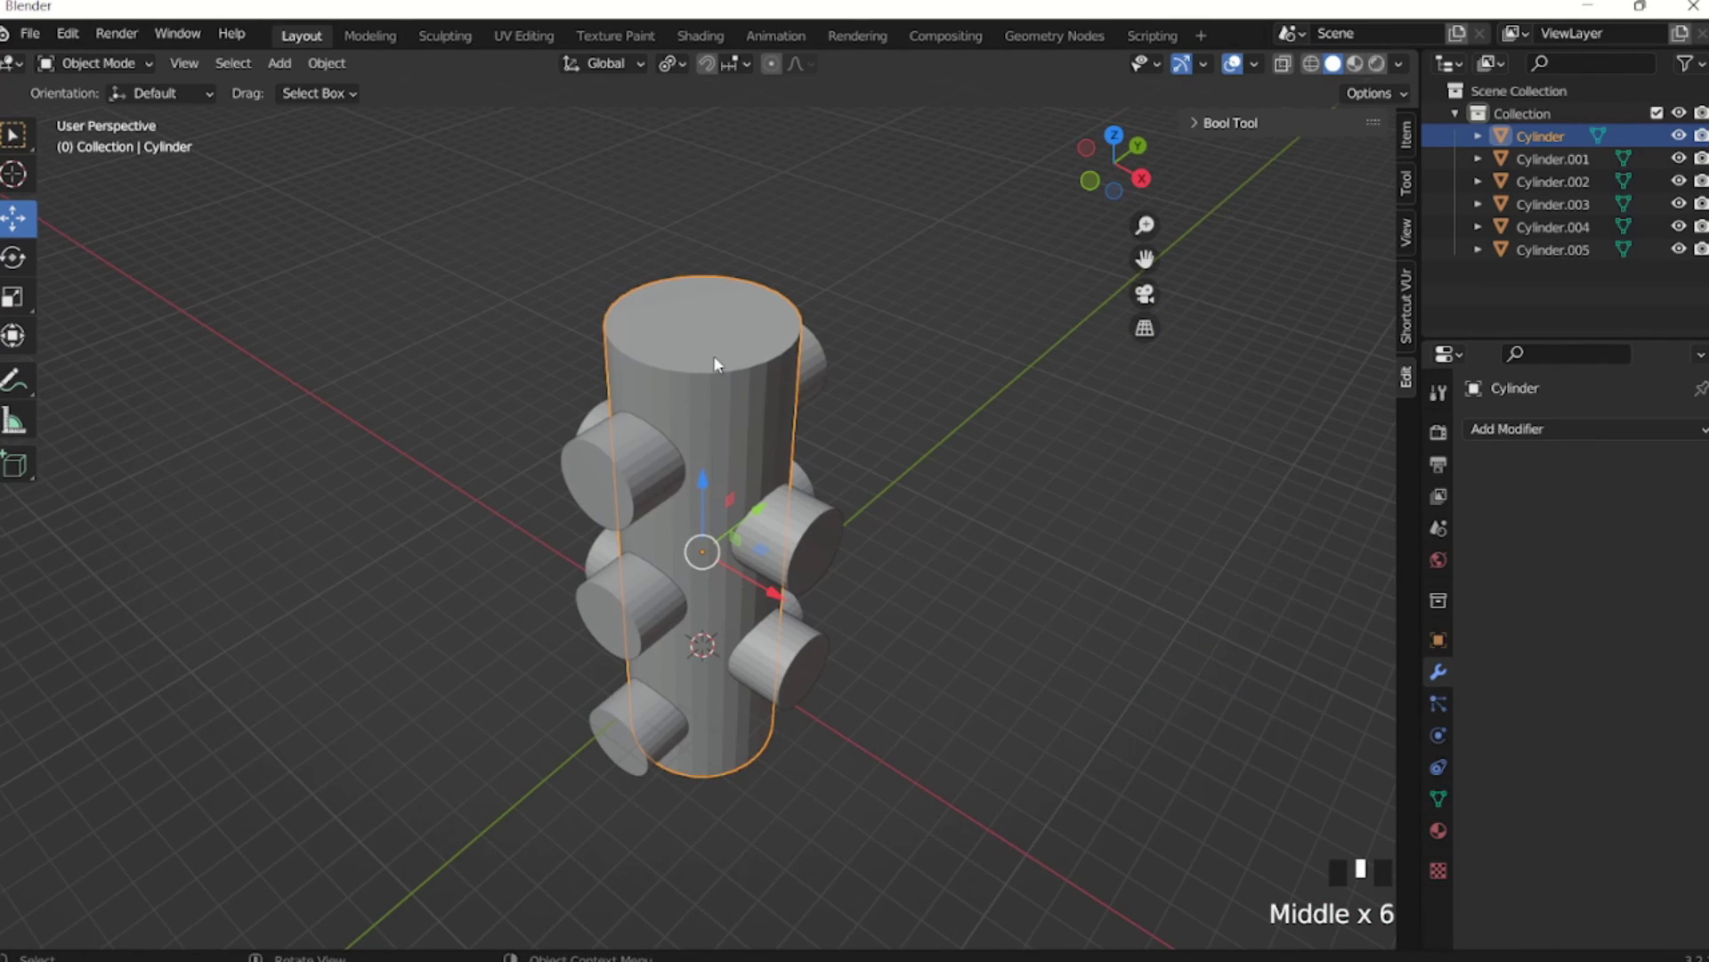
left_click(723, 382)
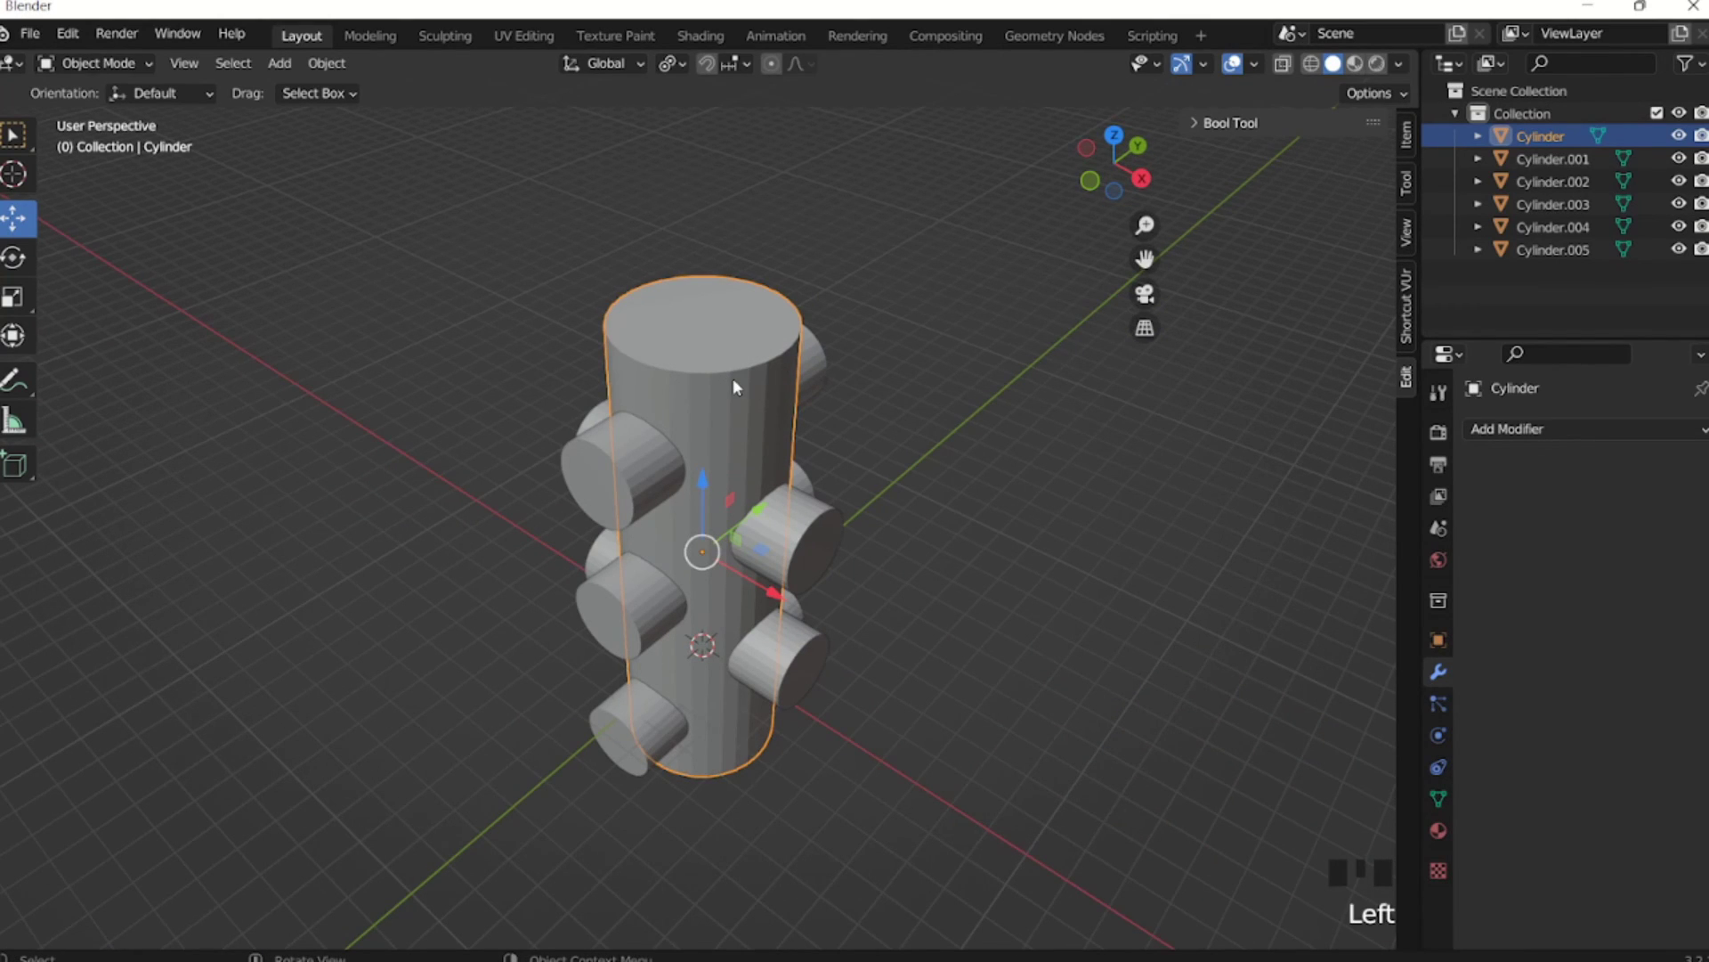
left_click(713, 366)
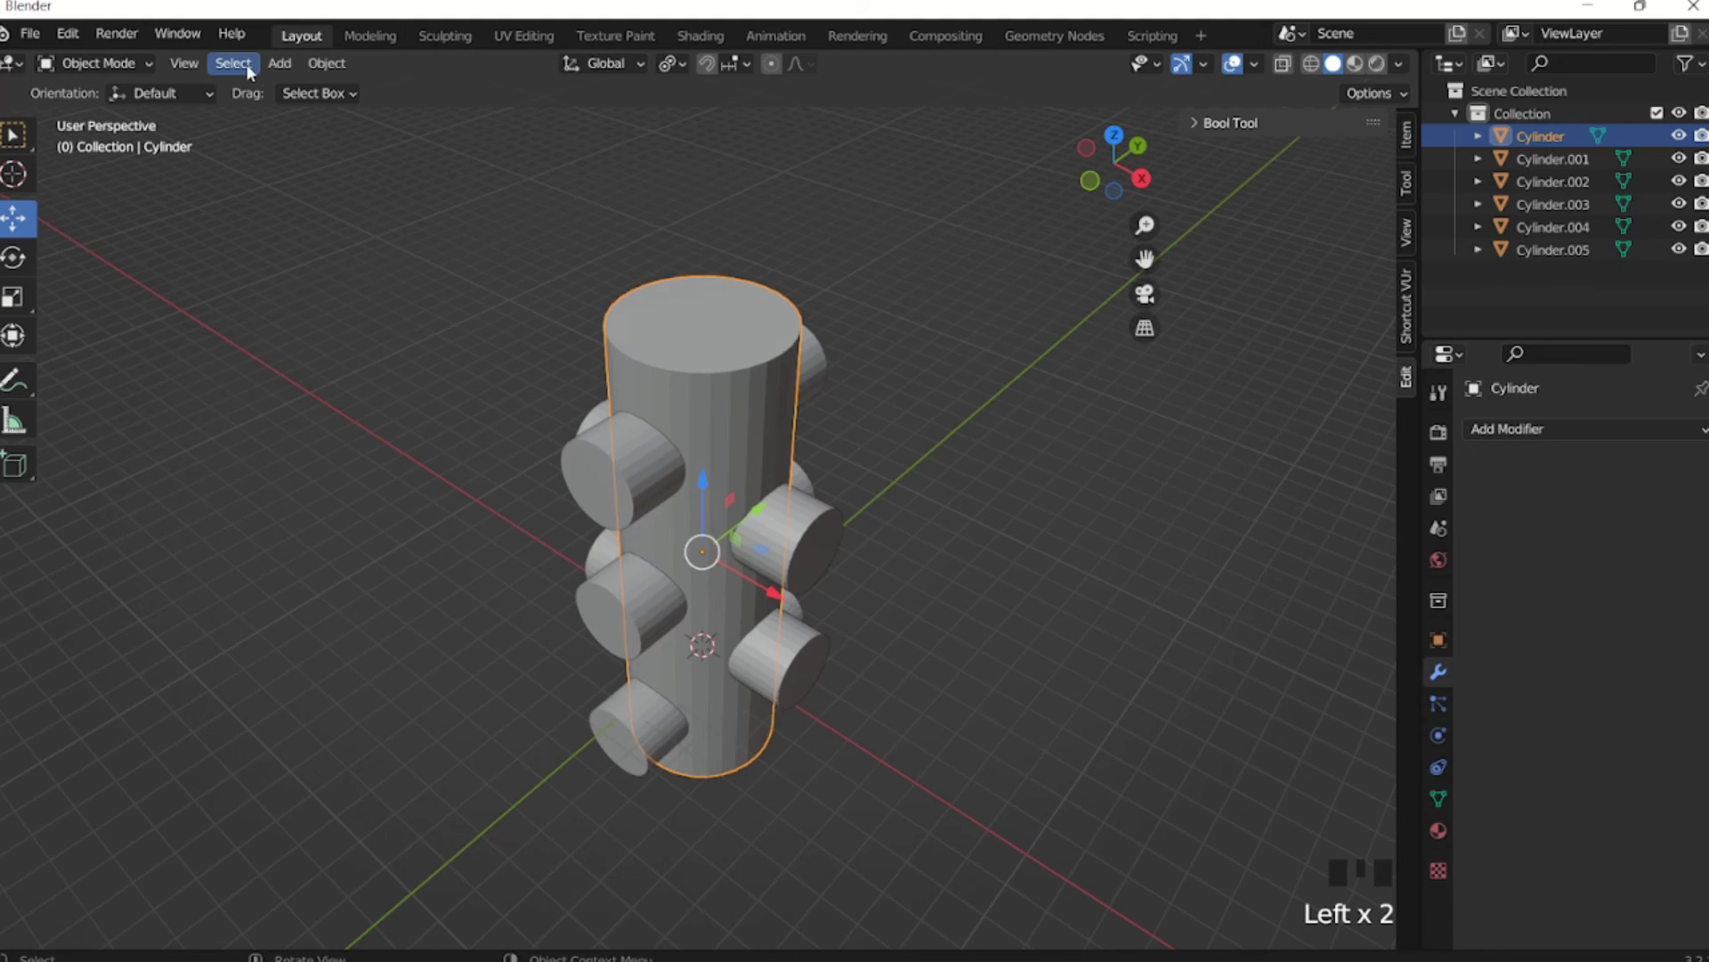
key("Tab")
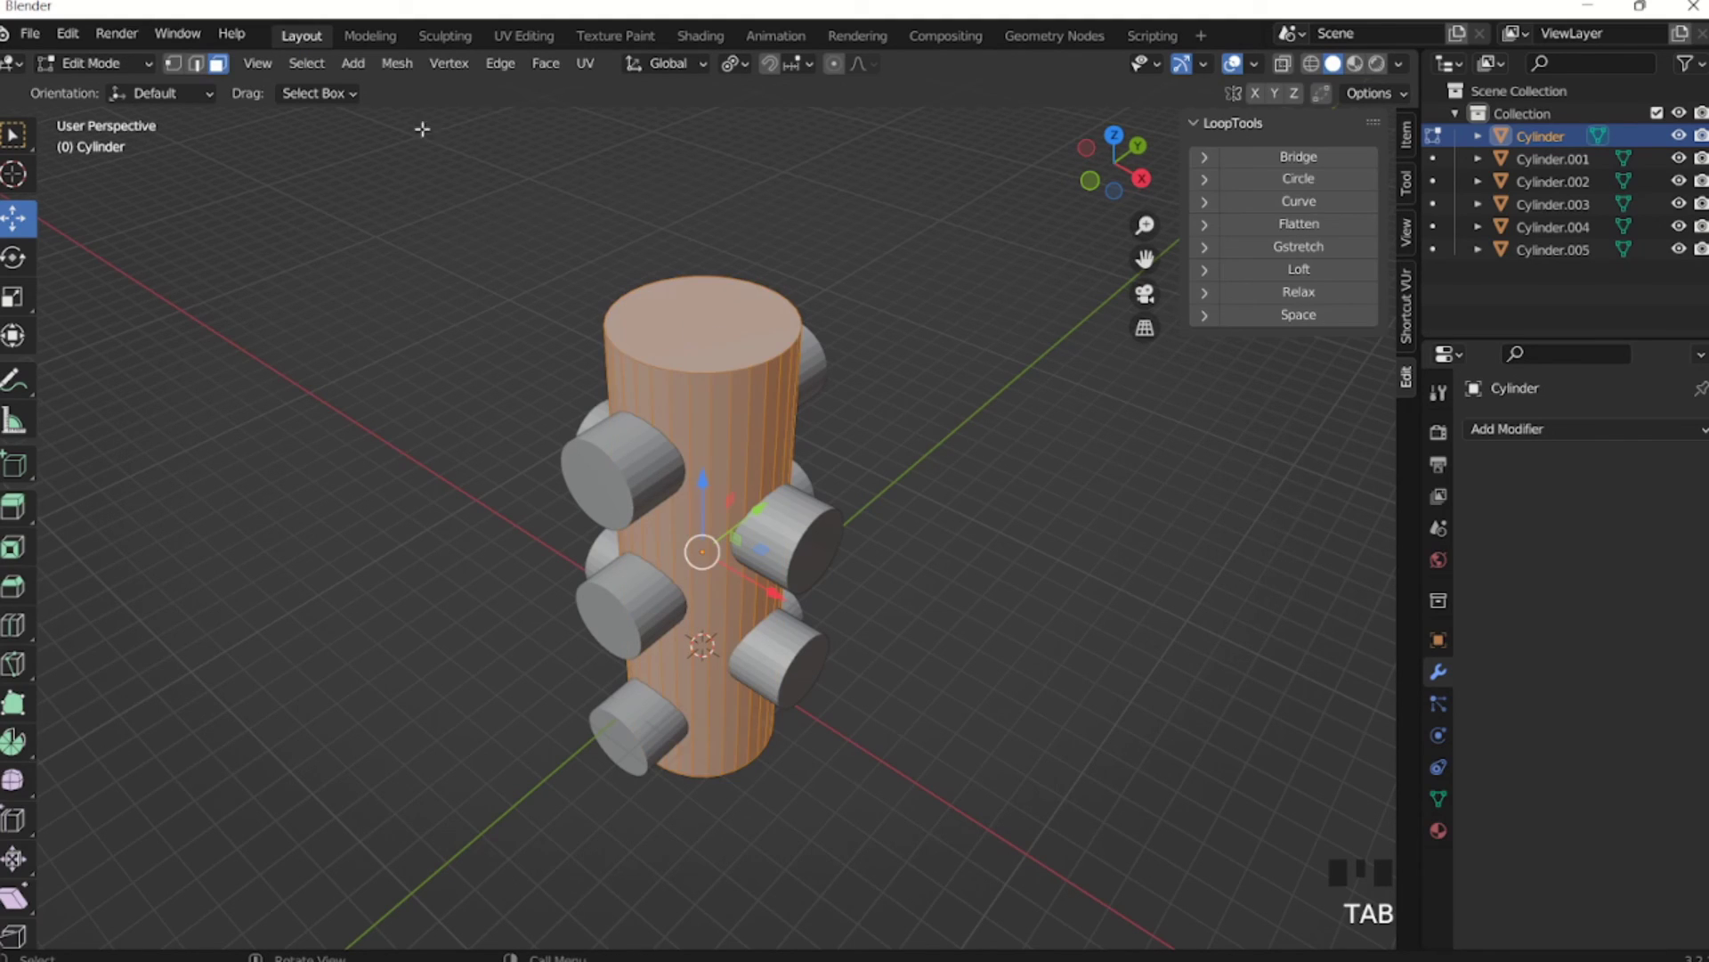
left_click(218, 63)
left_click(690, 313)
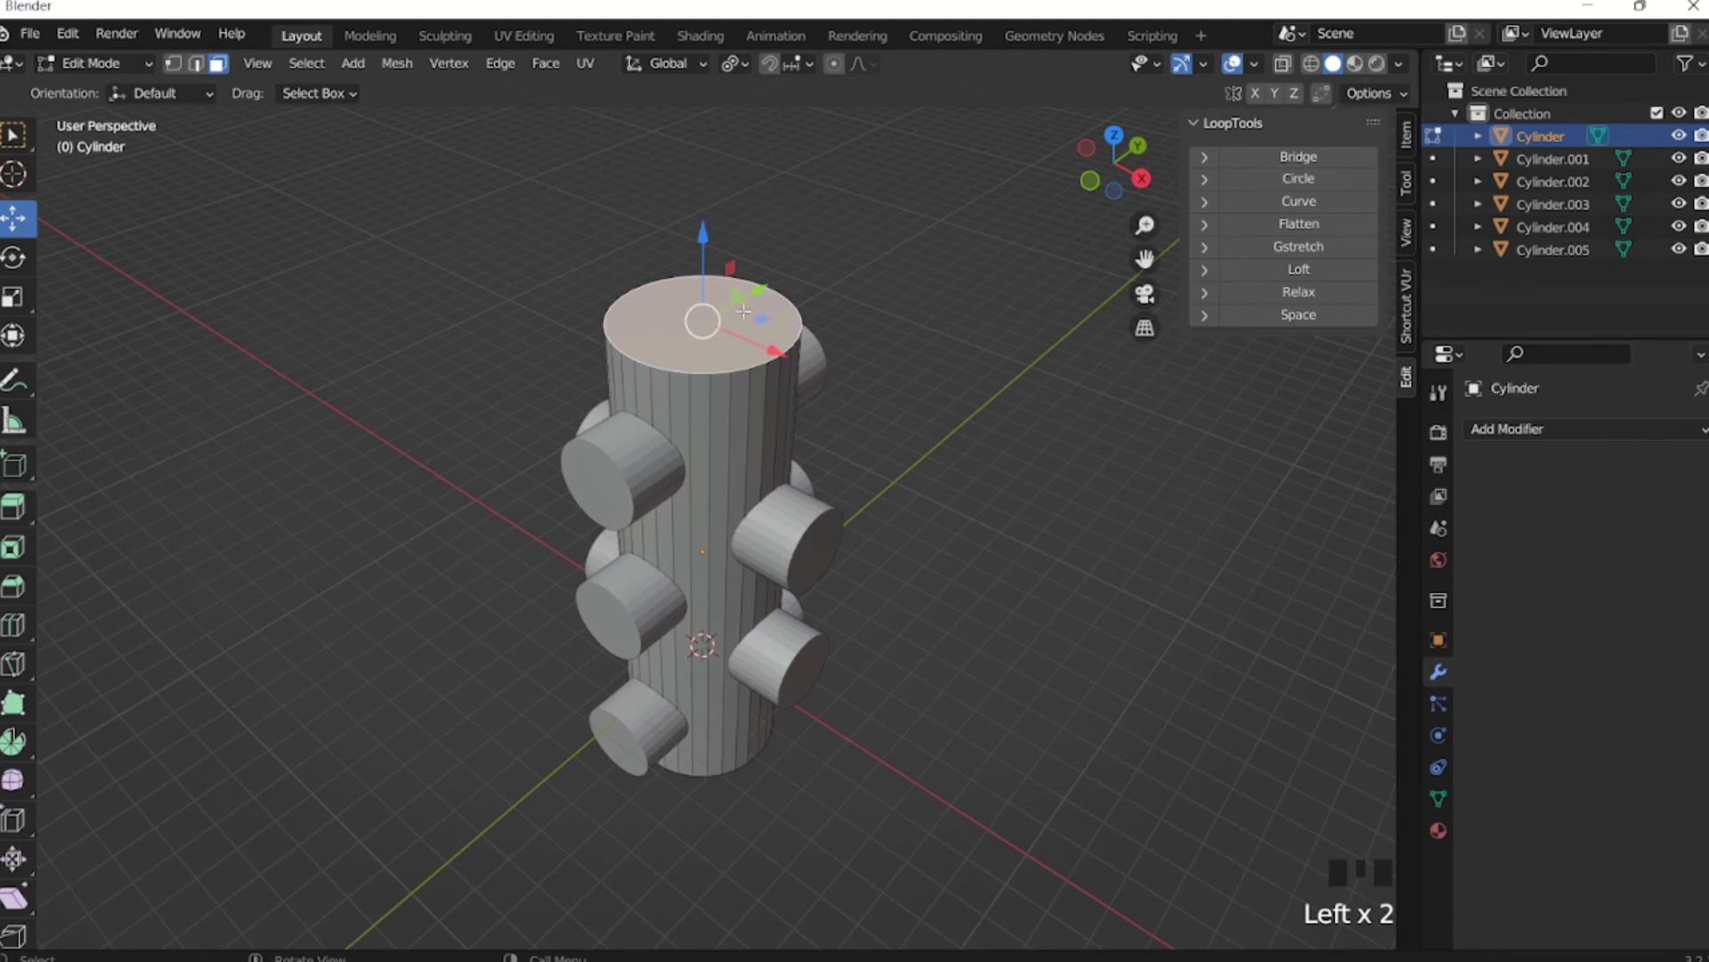
key("i")
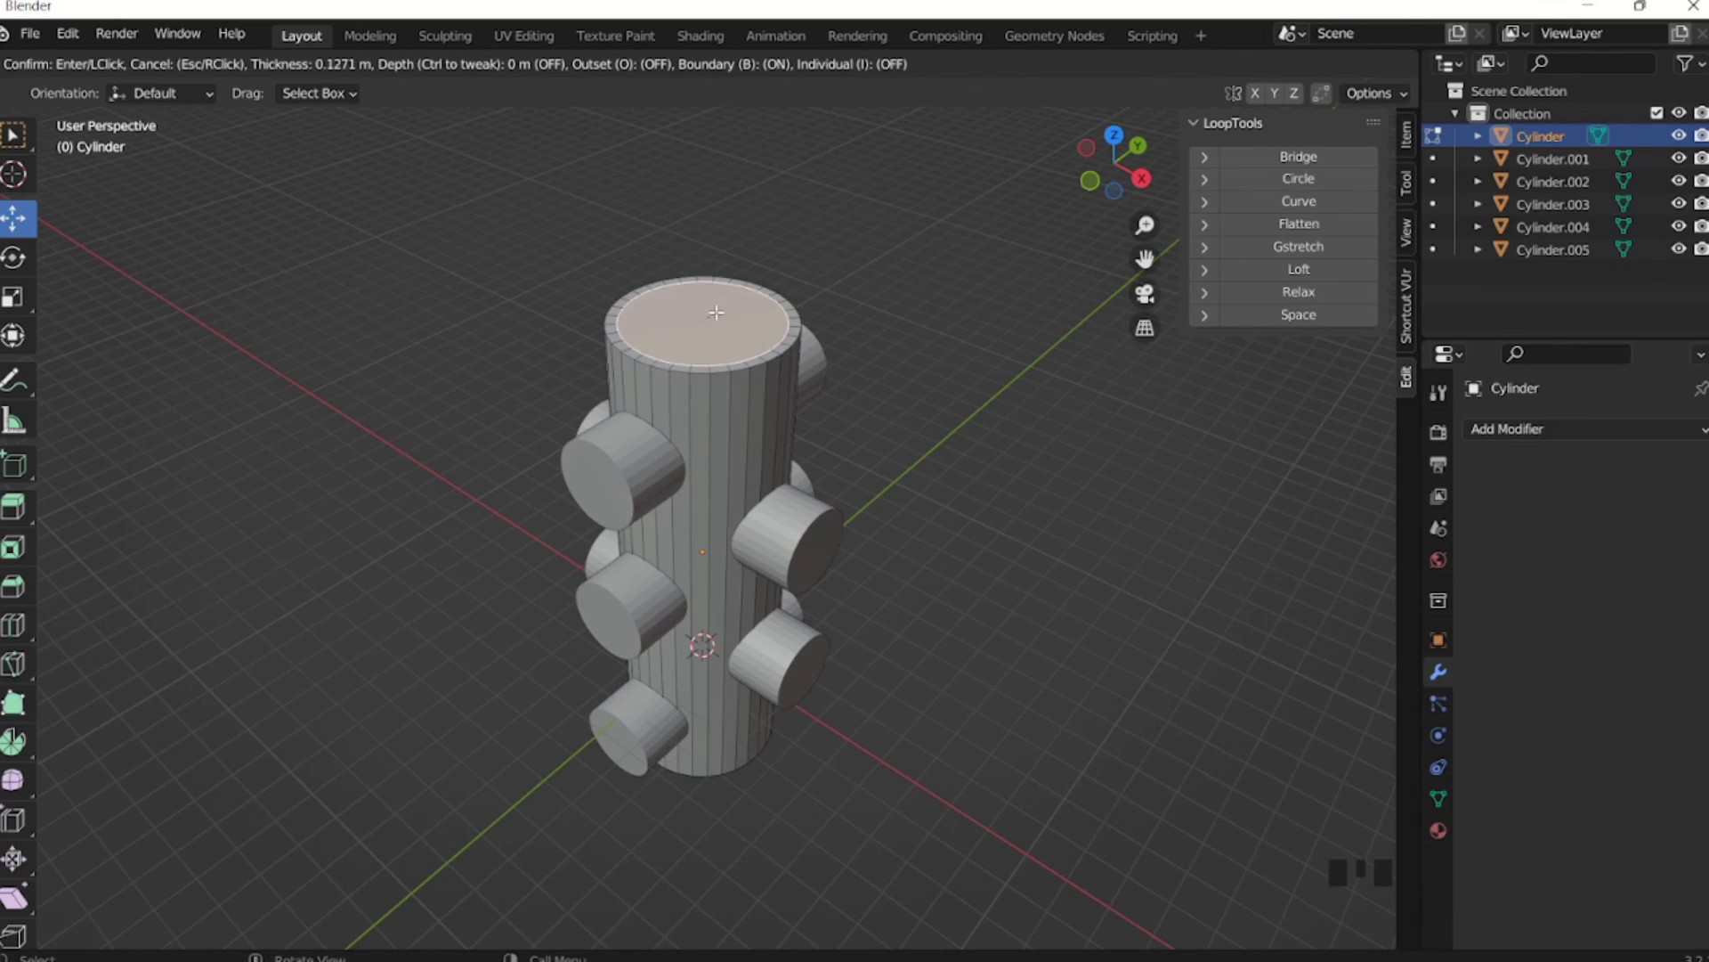
key("Escape")
key("i")
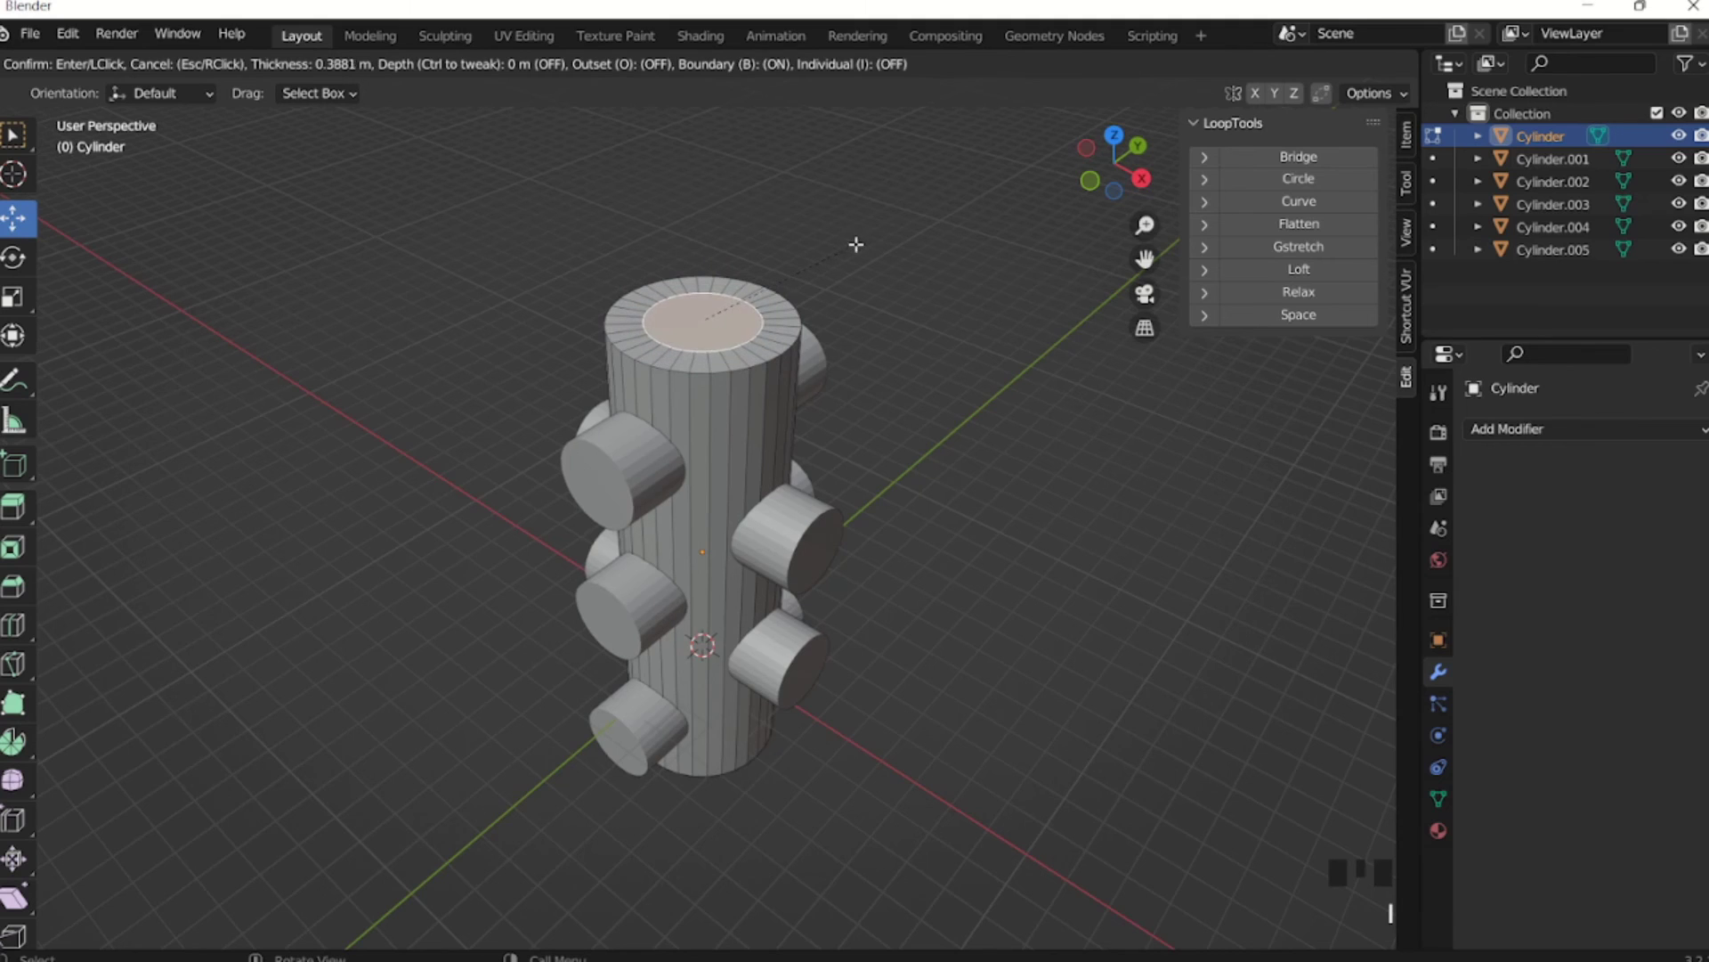
left_click(861, 244)
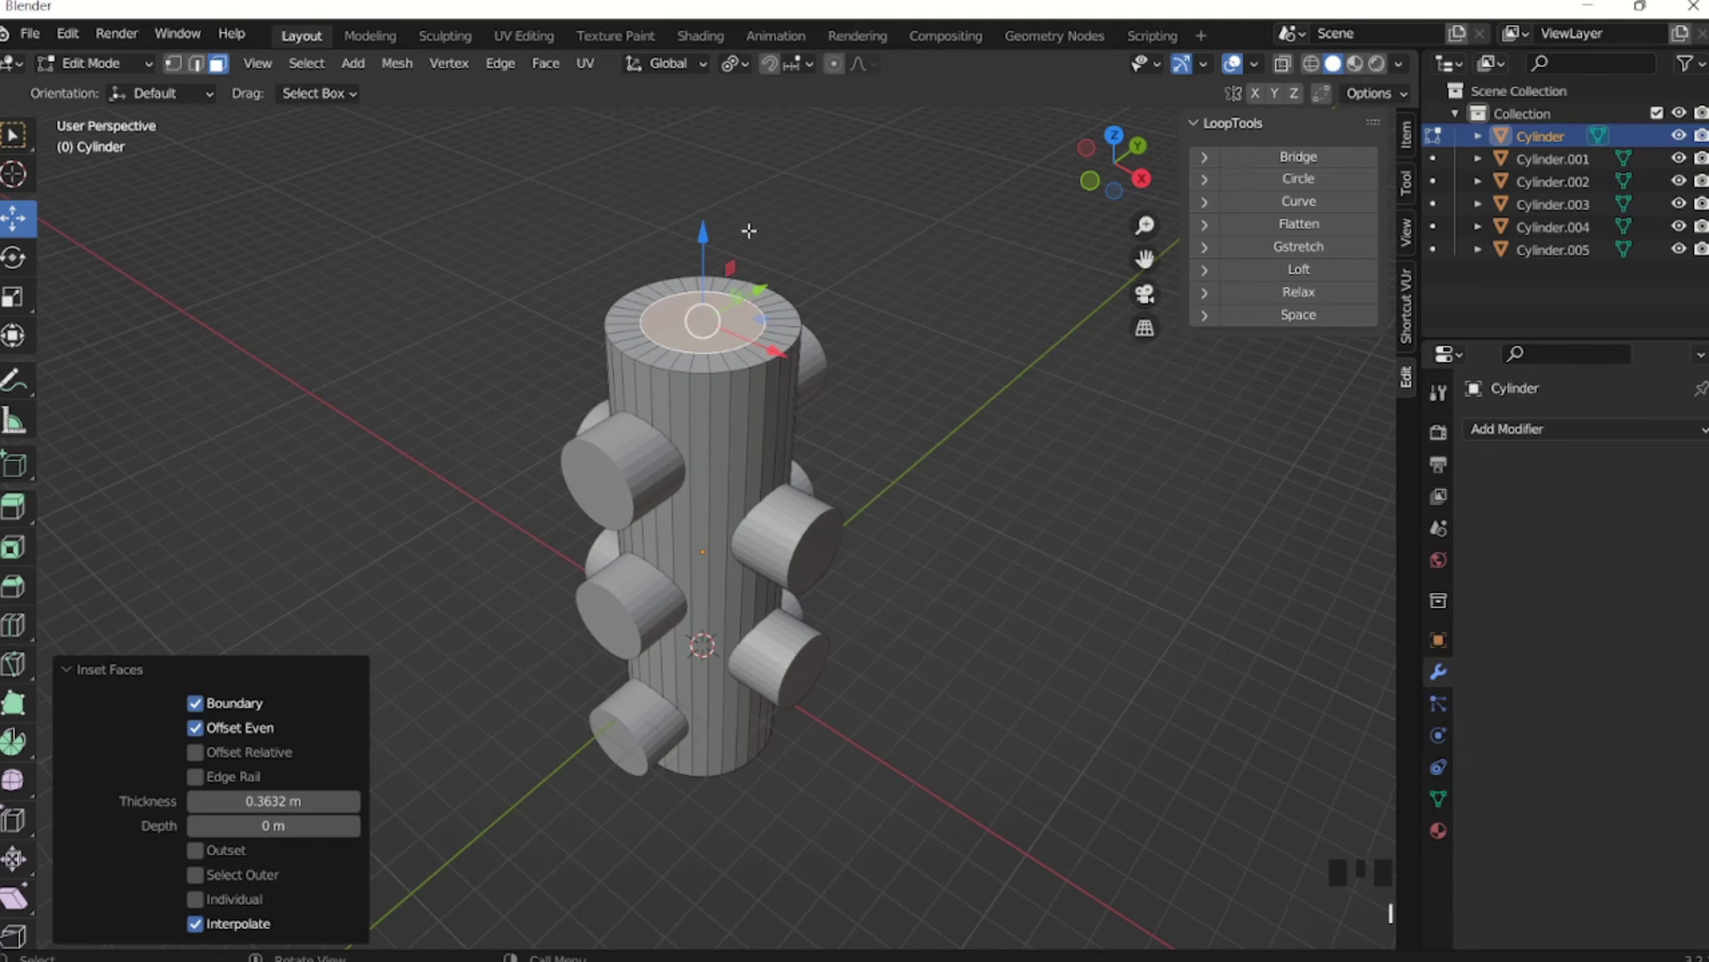
Extrude the inset face about 10.17 m down into the column, and lower the cavity floor close to the column's base using X-ray.
key("e")
left_click(844, 504)
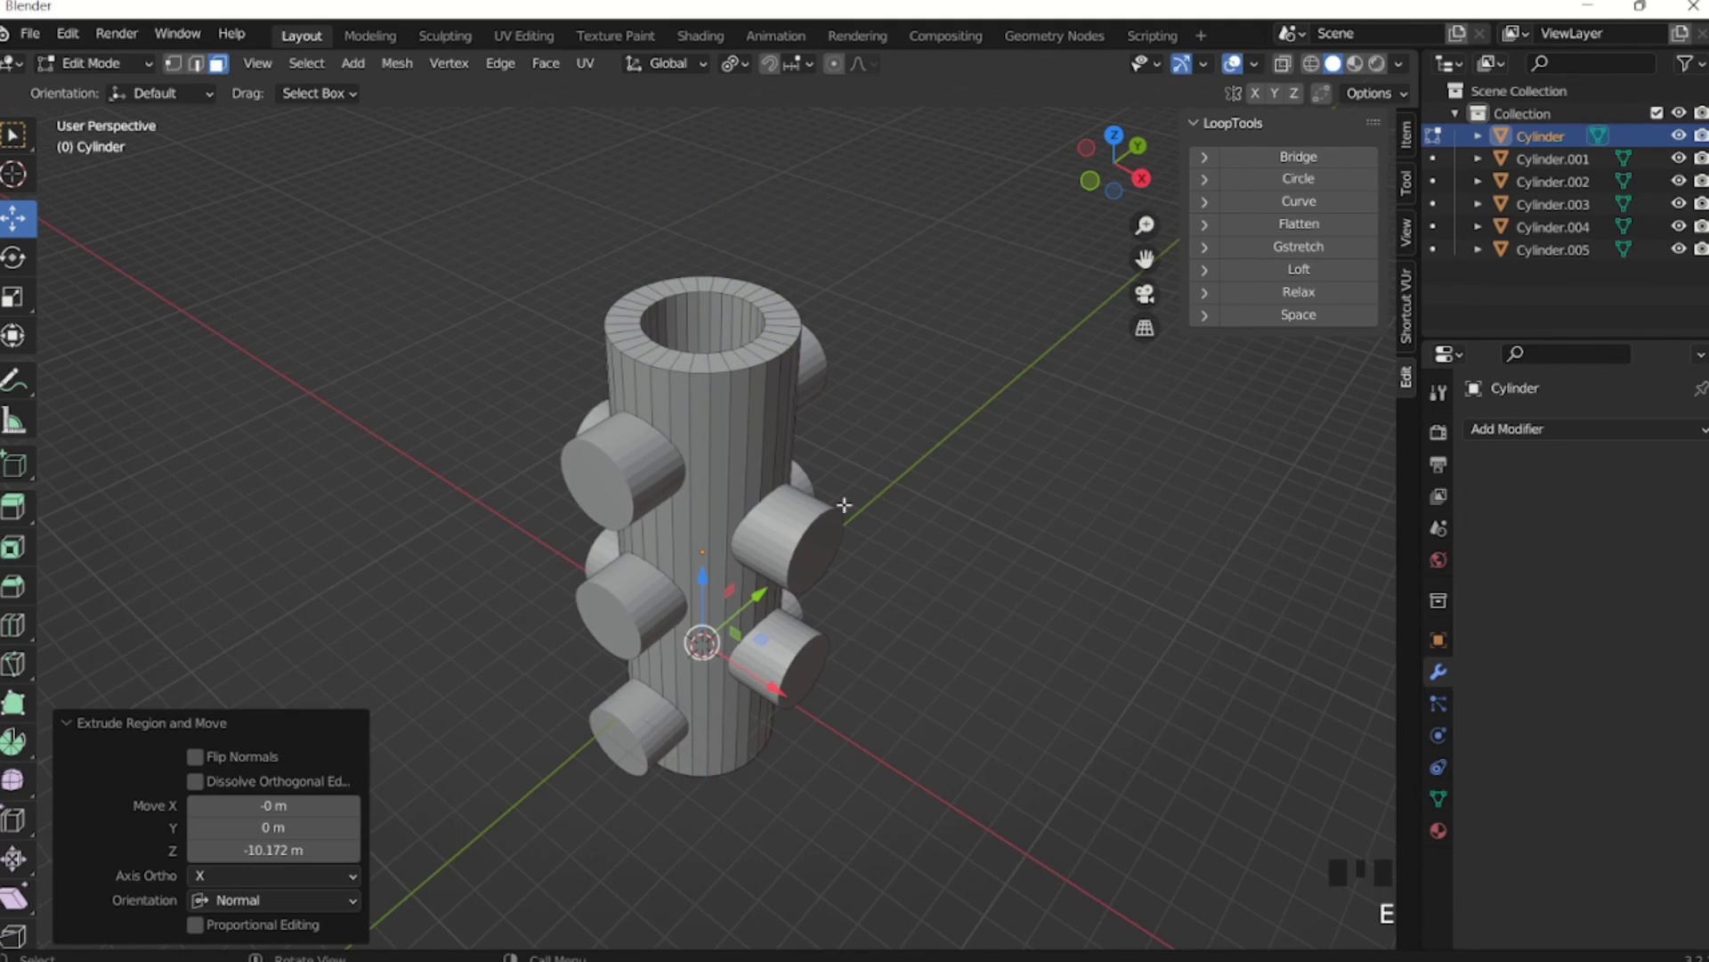
key("KP_1")
left_click(1282, 63)
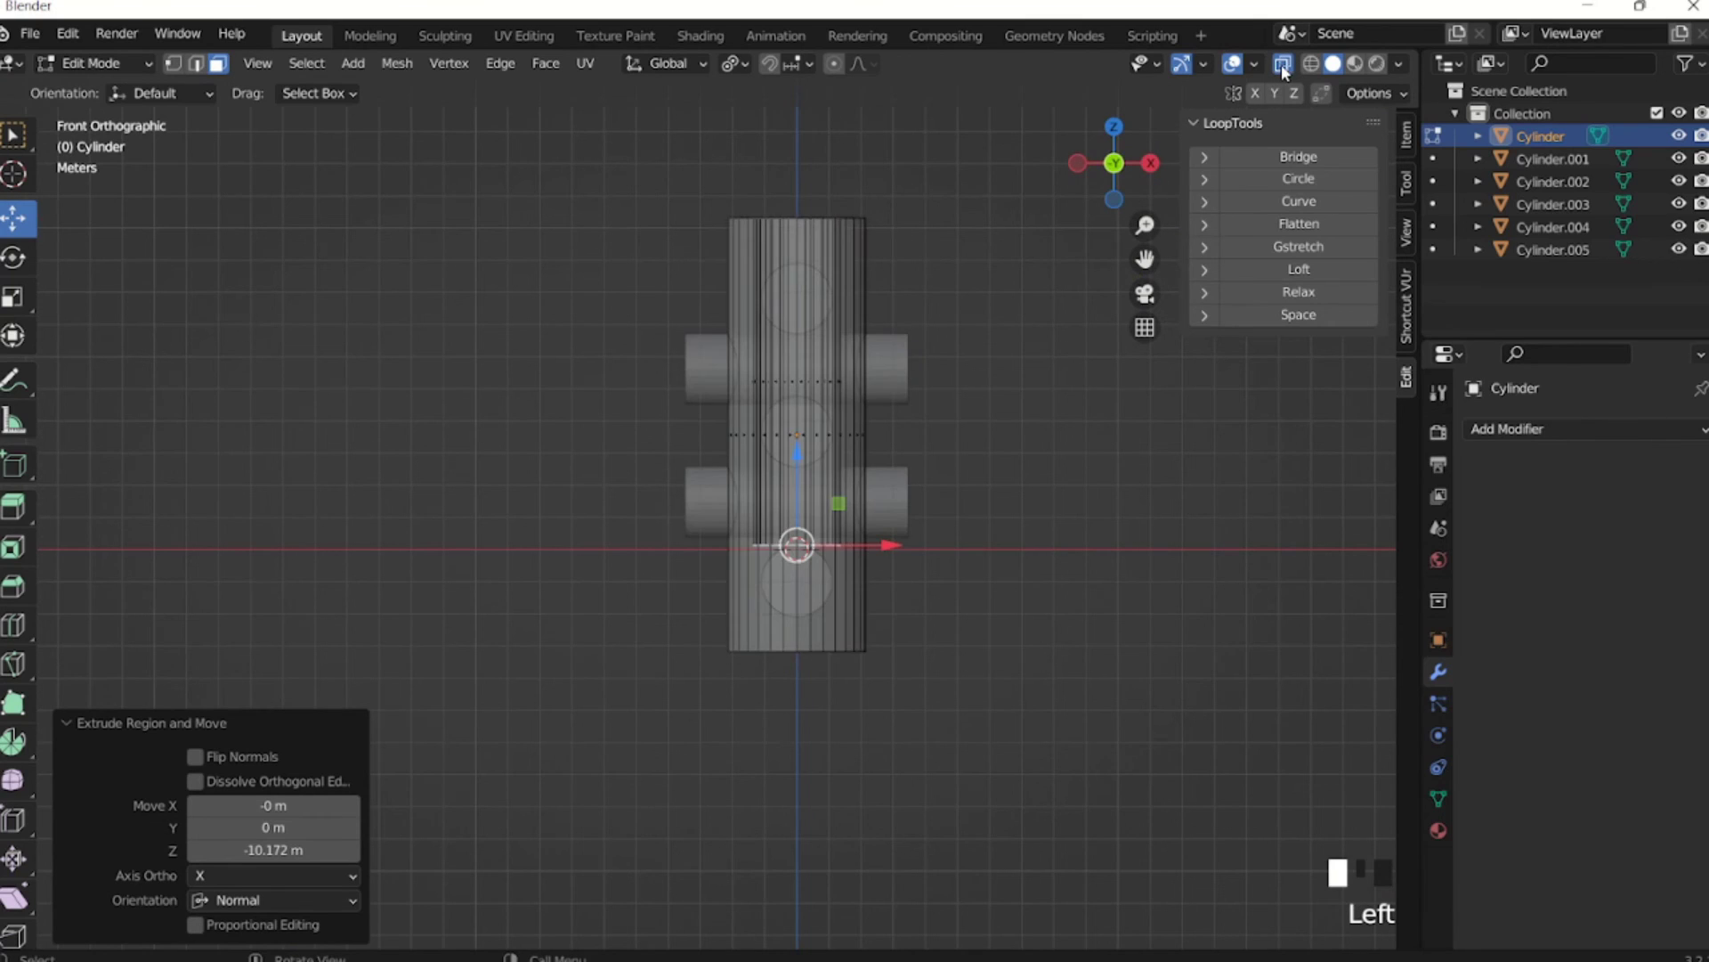
left_click_drag(791, 452, 792, 539)
left_click(1030, 441)
middle_click_drag(1030, 441, 970, 320)
key("Tab")
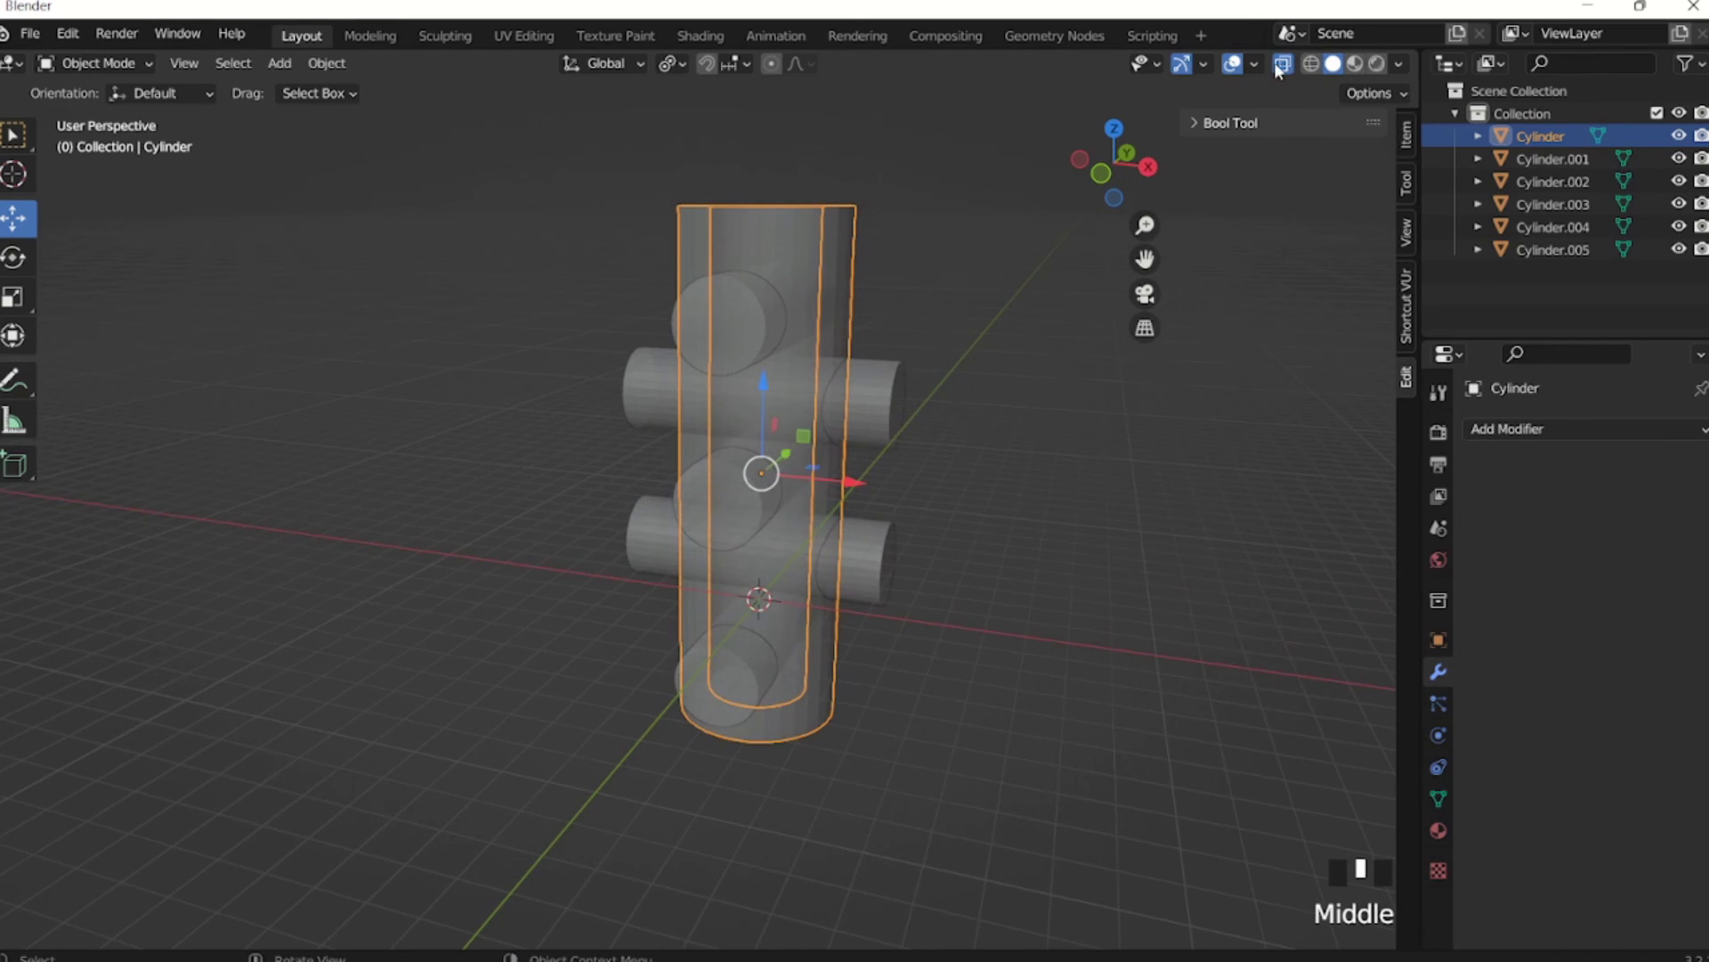
left_click(1282, 63)
Subtract all the crosswise cylinders from the hollow column with Bool Tool's Auto Boolean Difference.
middle_click_drag(716, 410, 996, 343)
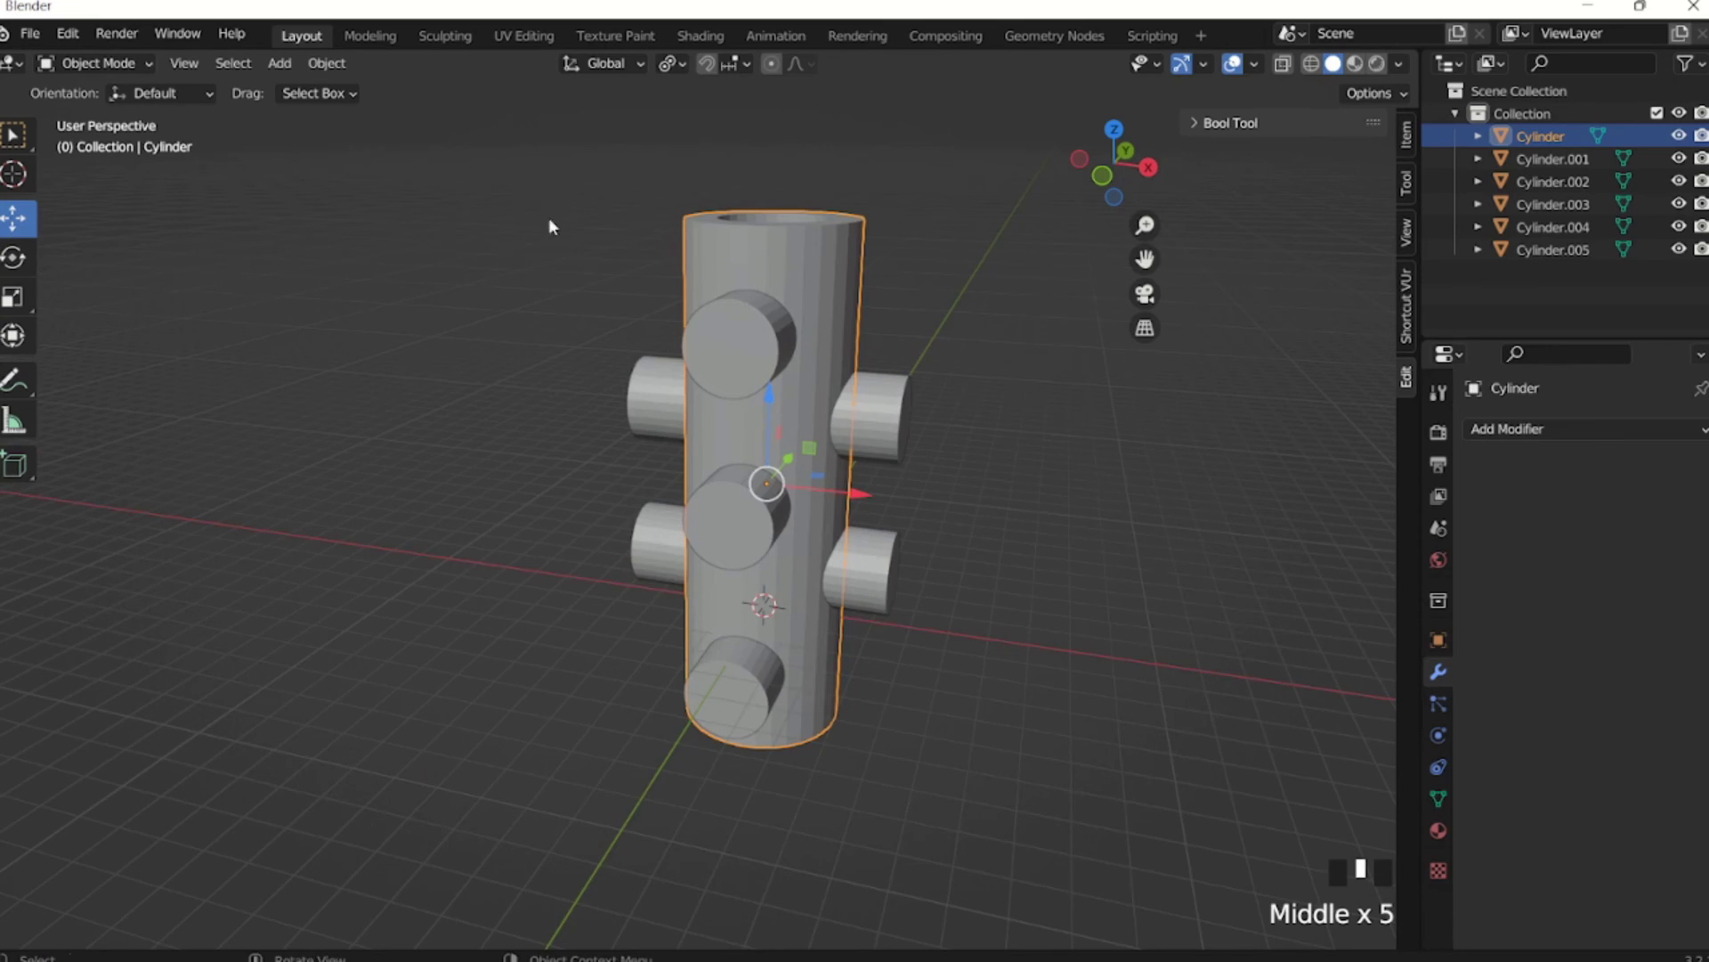
left_click_drag(549, 225, 992, 775)
middle_click_drag(992, 775, 1115, 520)
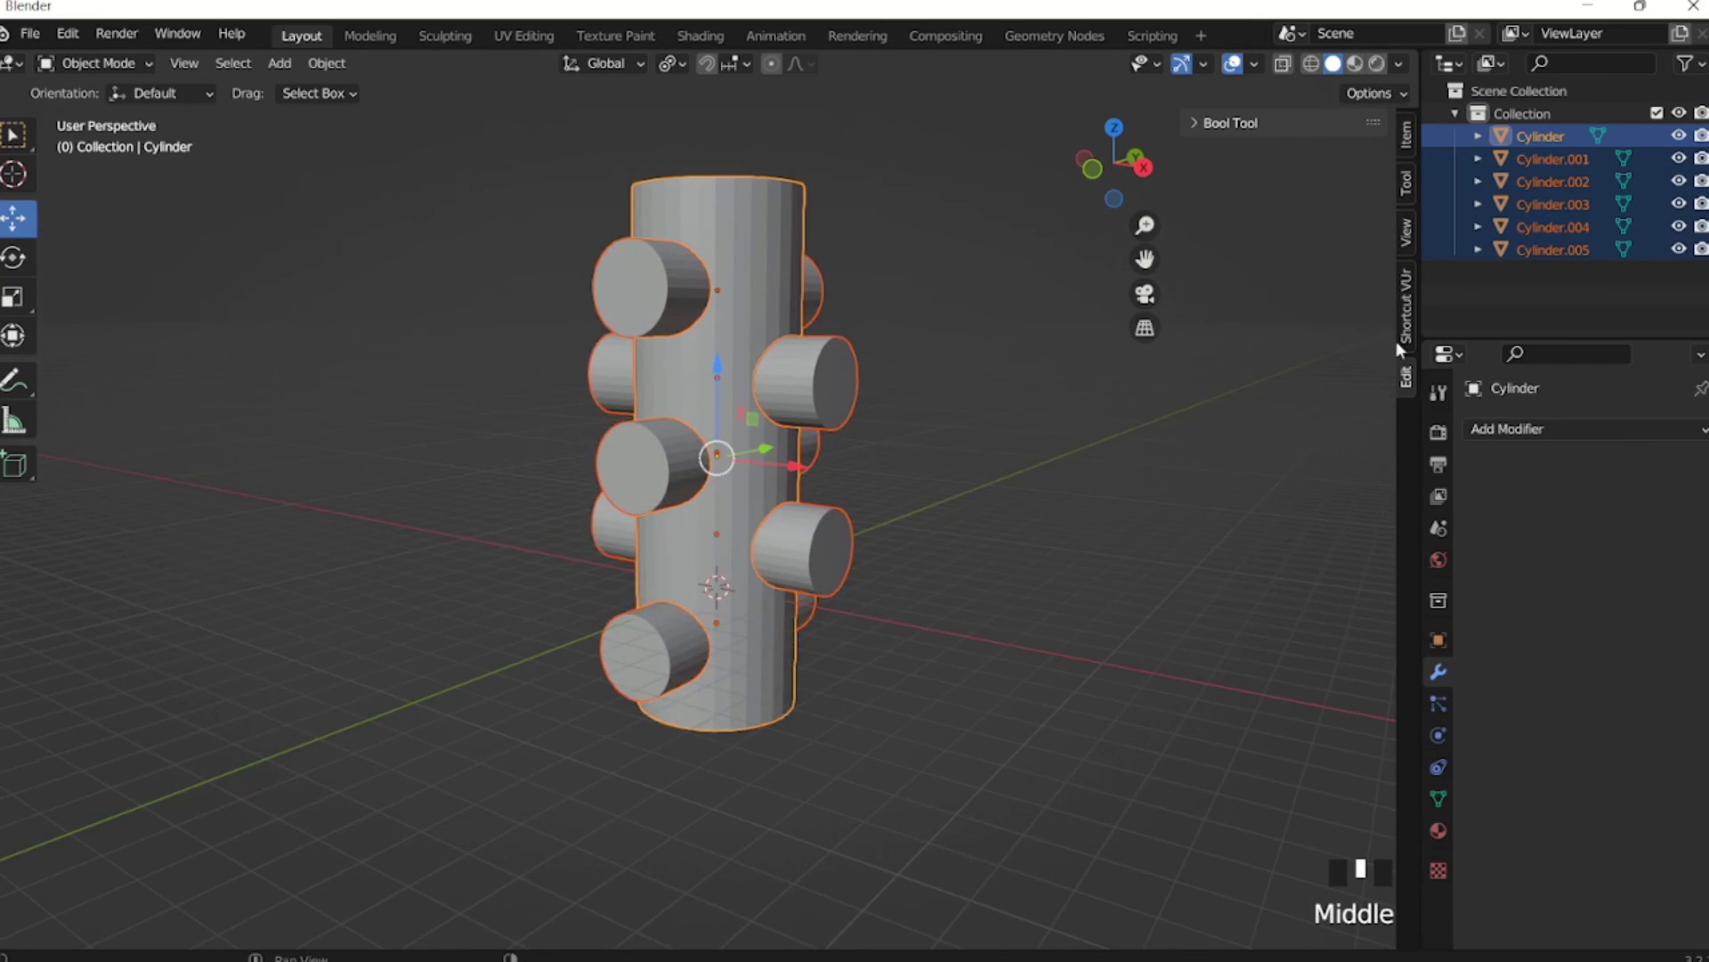
left_click(1198, 123)
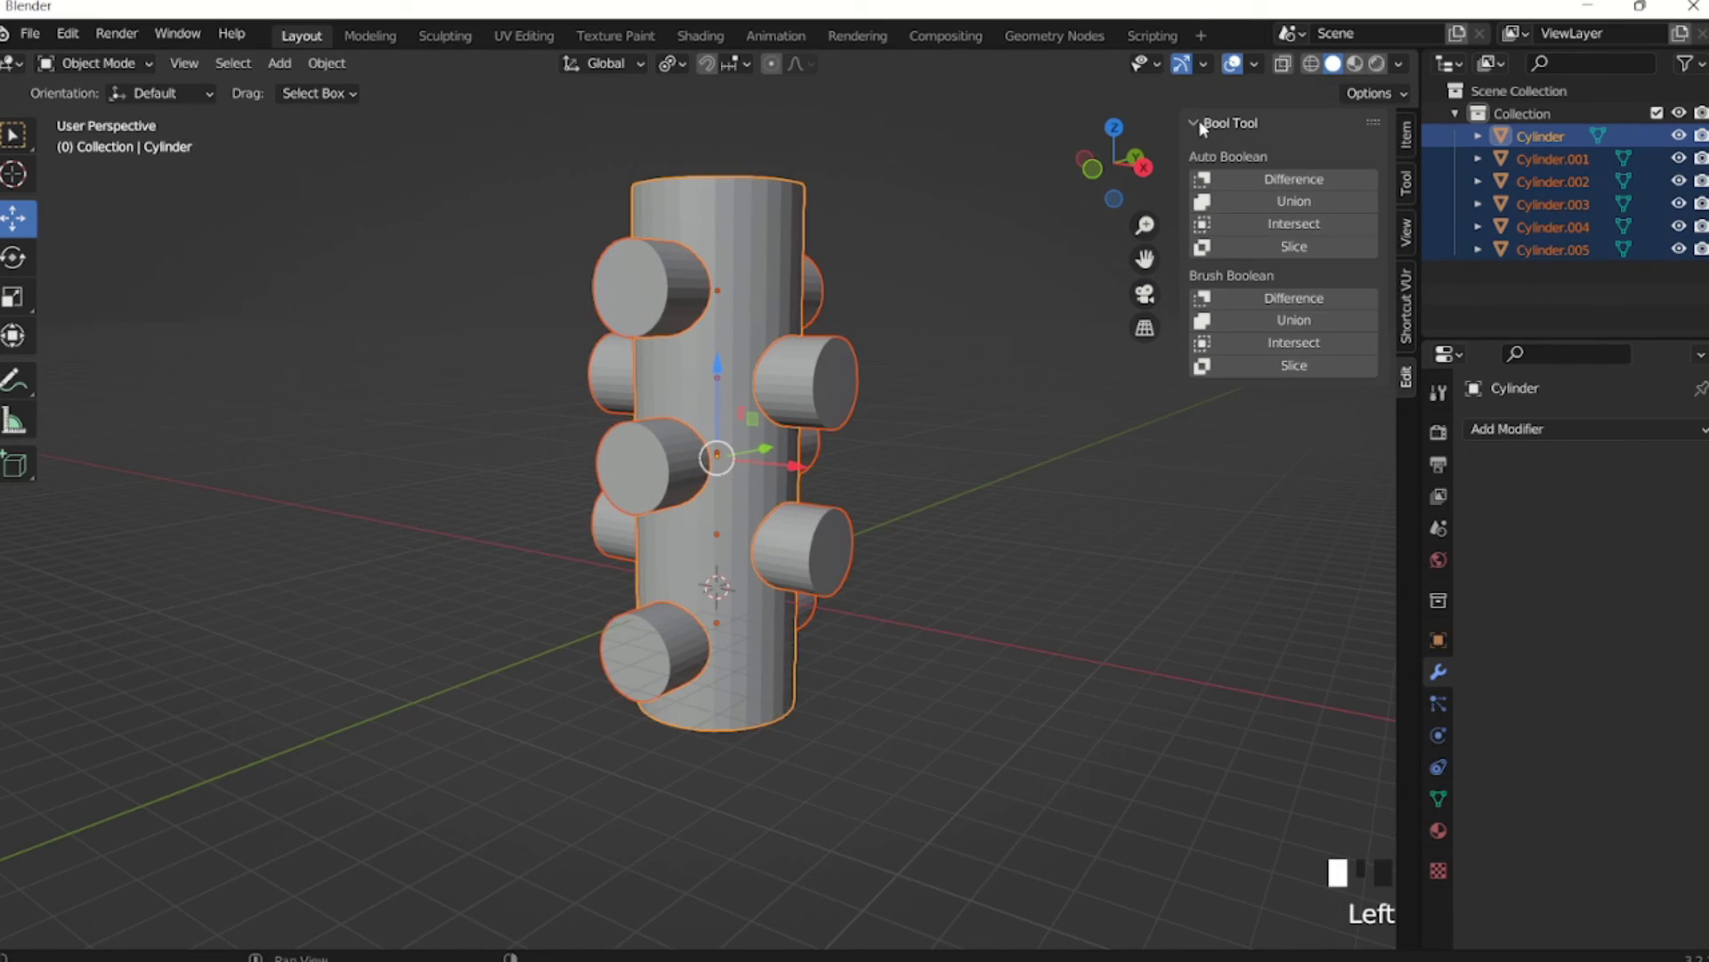
left_click(1282, 178)
left_click(979, 325)
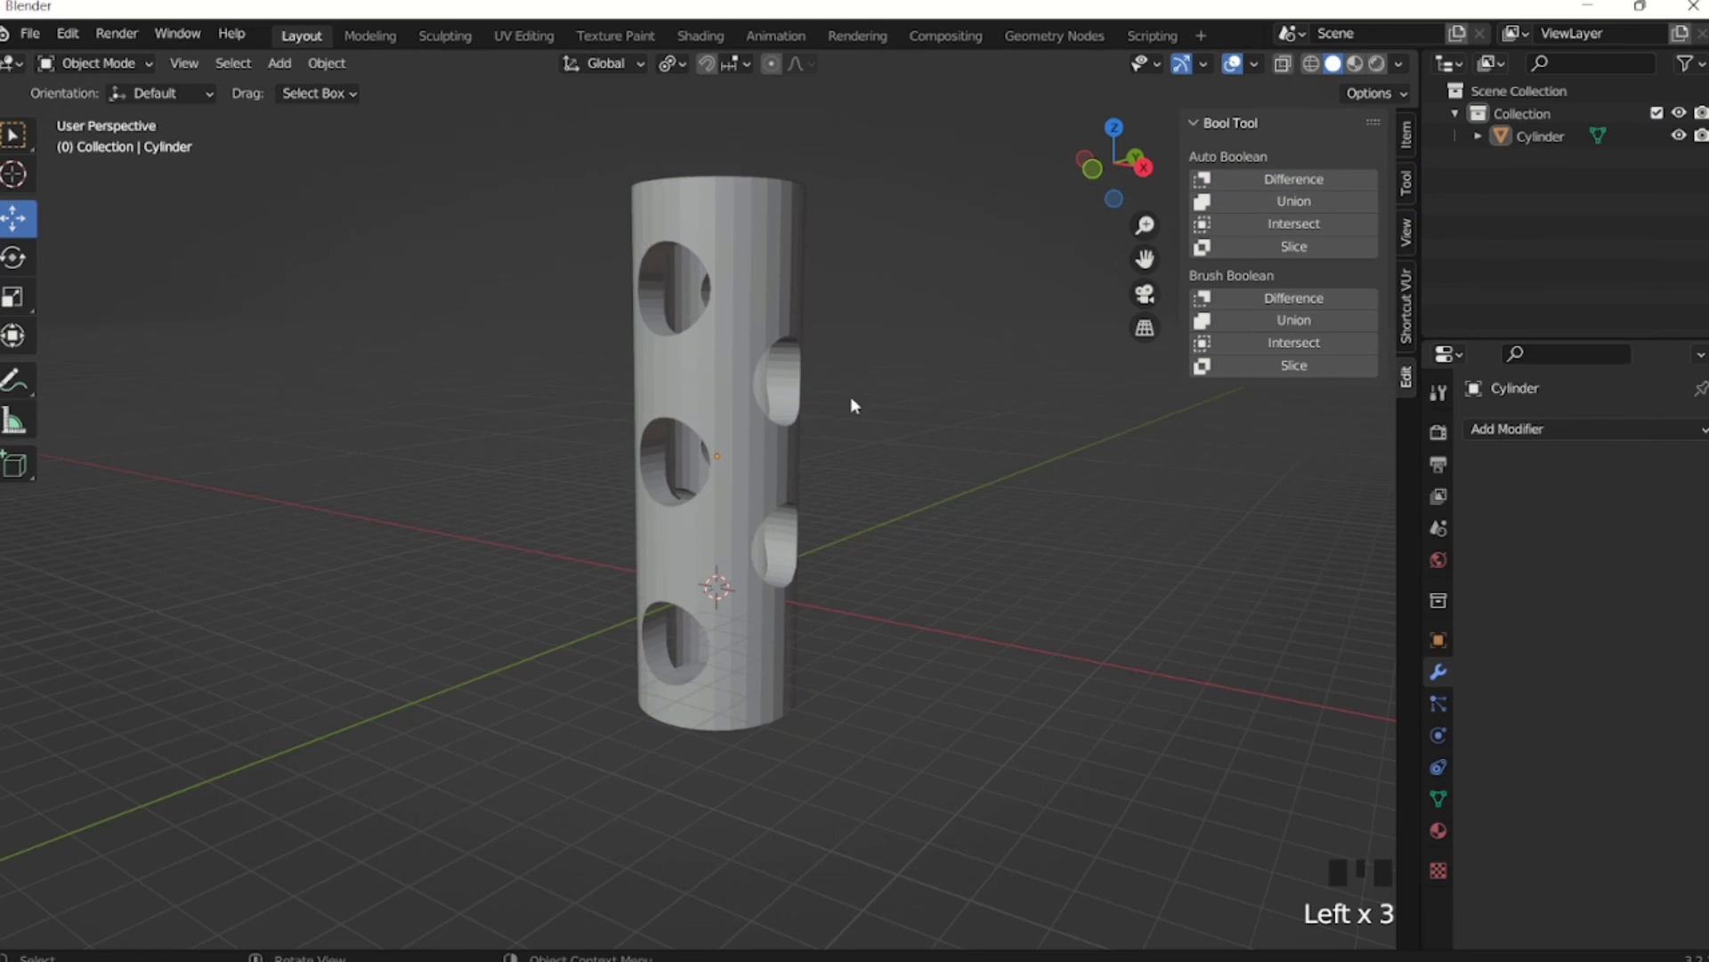
Examine the inner walls and cut holes of the perforated column in X-ray and wireframe display.
middle_click_drag(851, 397, 872, 355)
left_click(839, 415)
middle_click(855, 397)
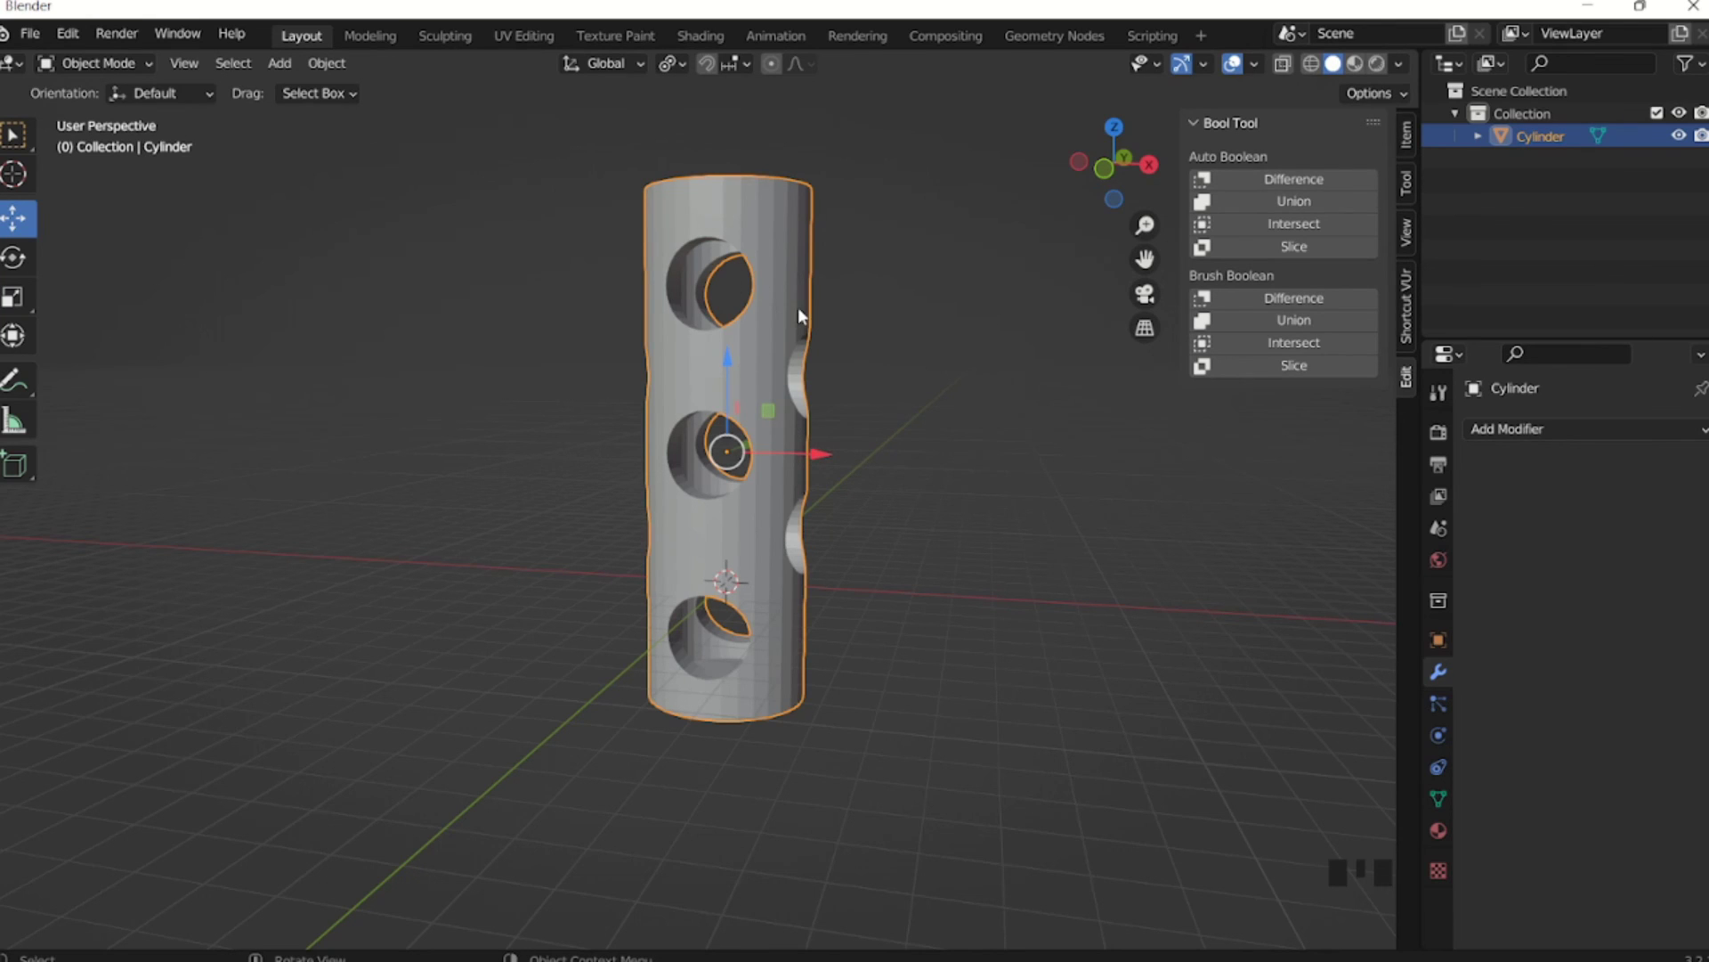
left_click(1282, 63)
mouse_move(864, 392)
middle_mouse_down()
mouse_move(884, 334)
mouse_move(846, 248)
mouse_move(874, 340)
middle_mouse_up()
left_click(1311, 63)
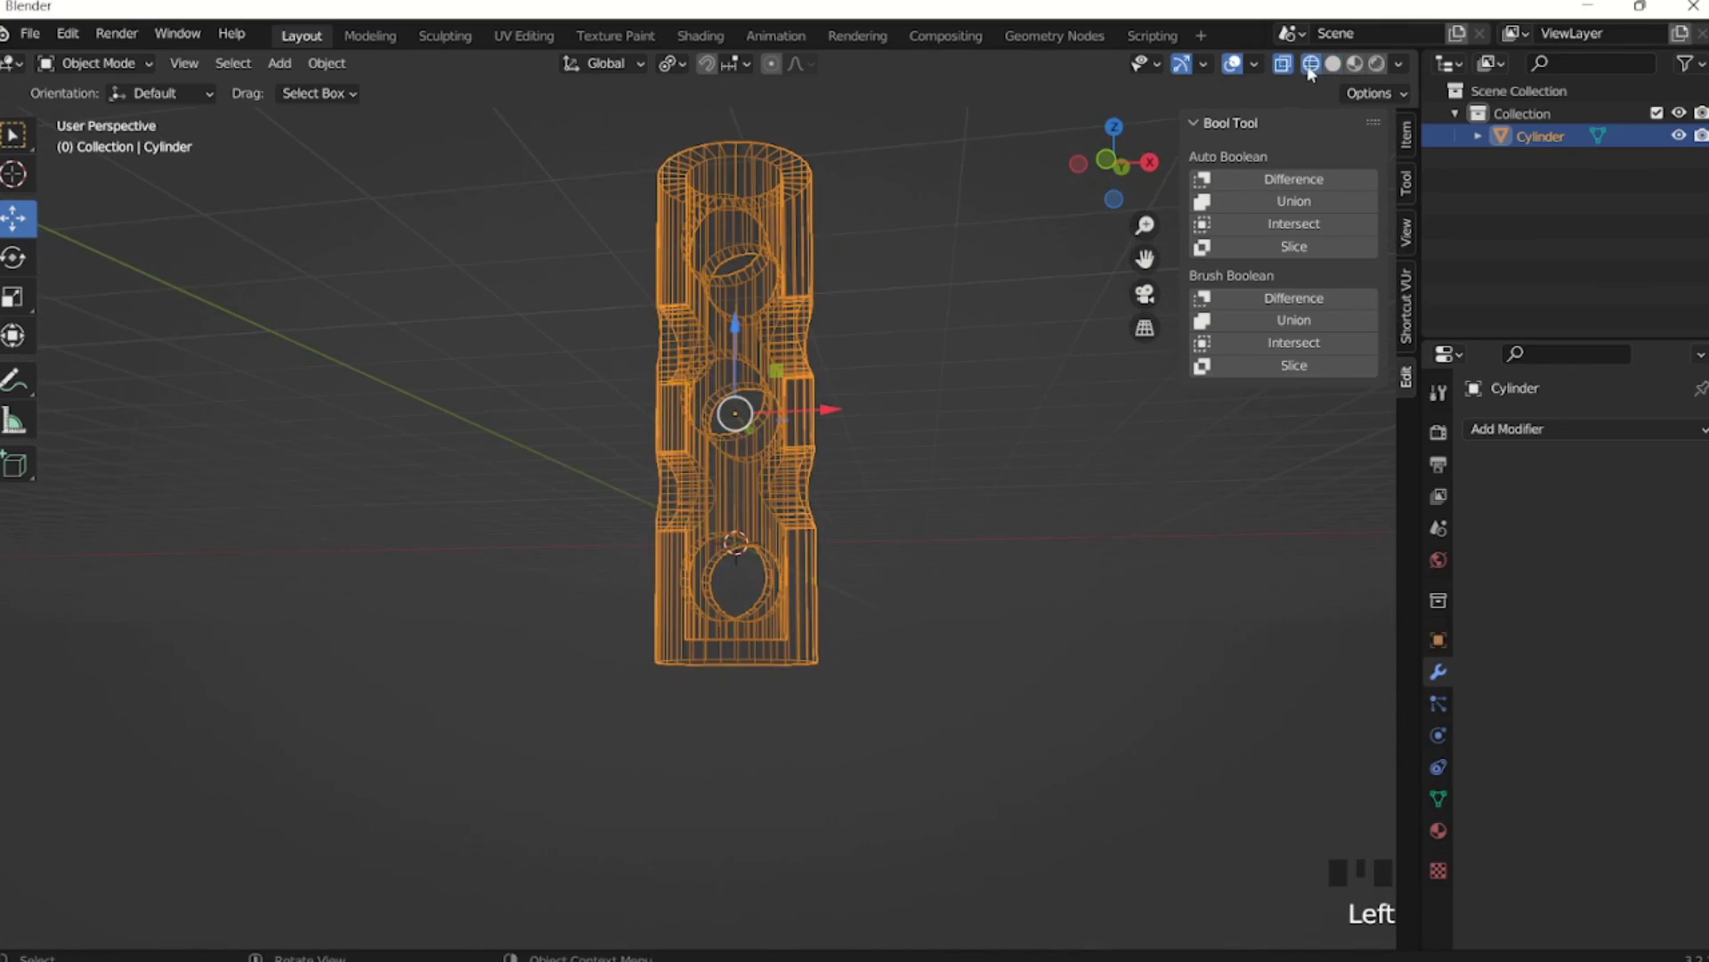
middle_click_drag(942, 211, 693, 604)
scroll(754, 438, "up", 4)
scroll(721, 414, "down", 1)
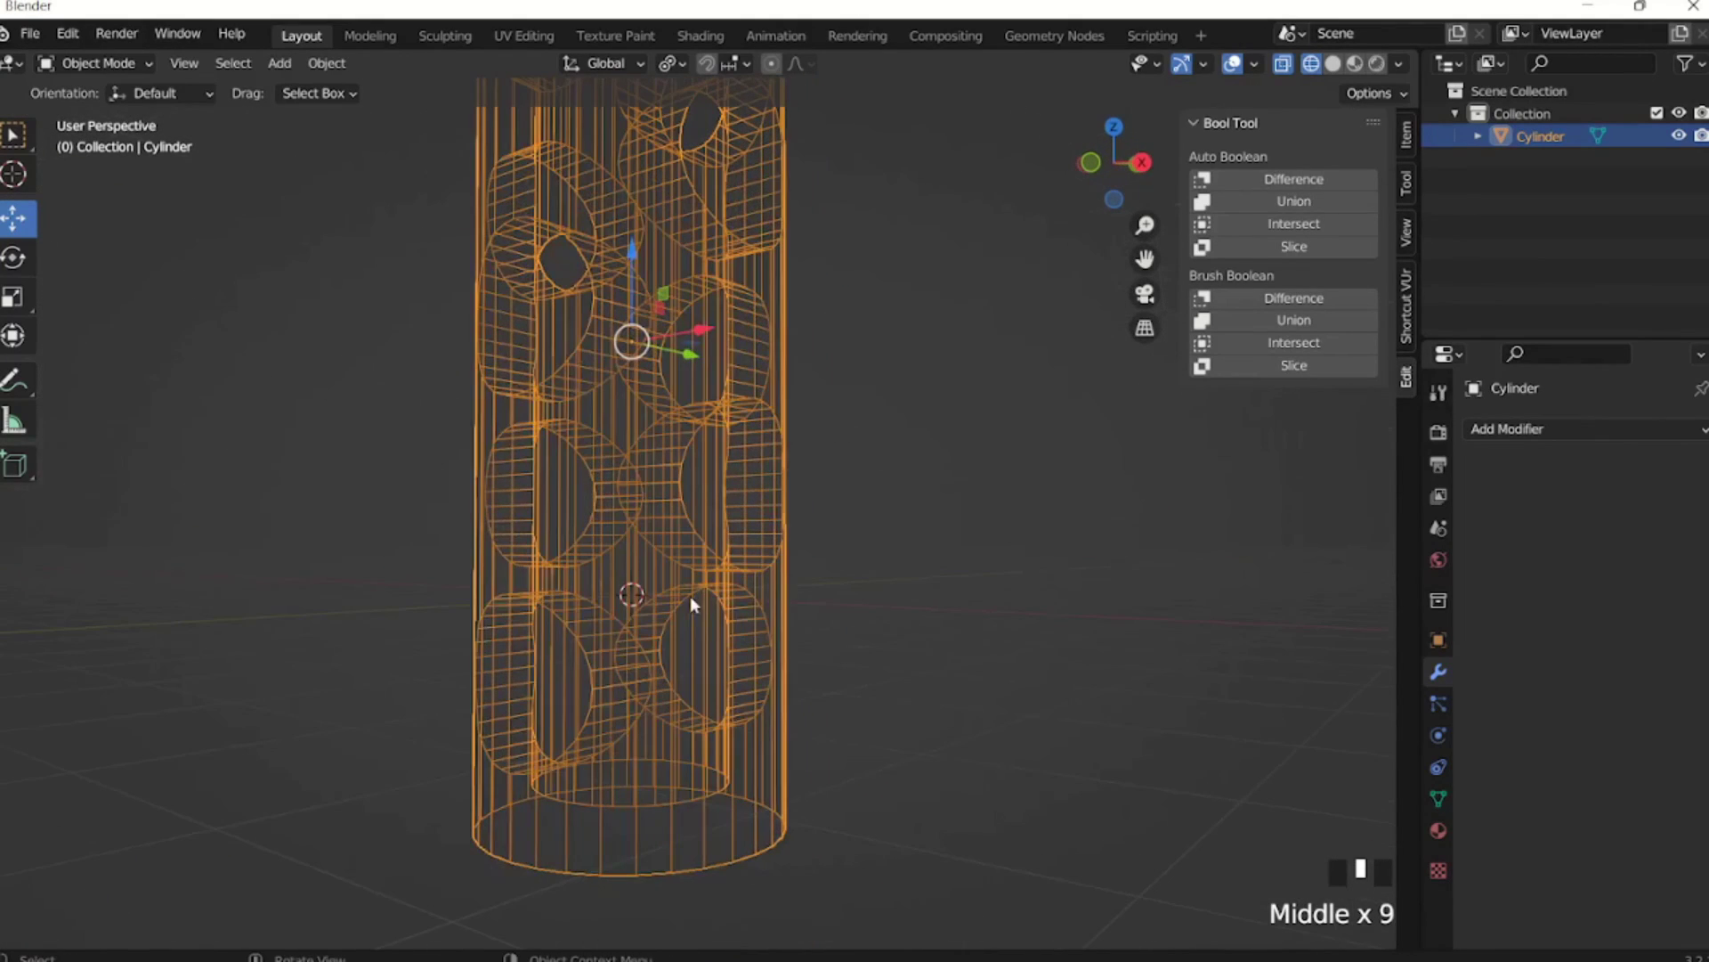
Restore opaque solid shading and examine the column's openings and hollow interior from several angles.
left_click(1333, 63)
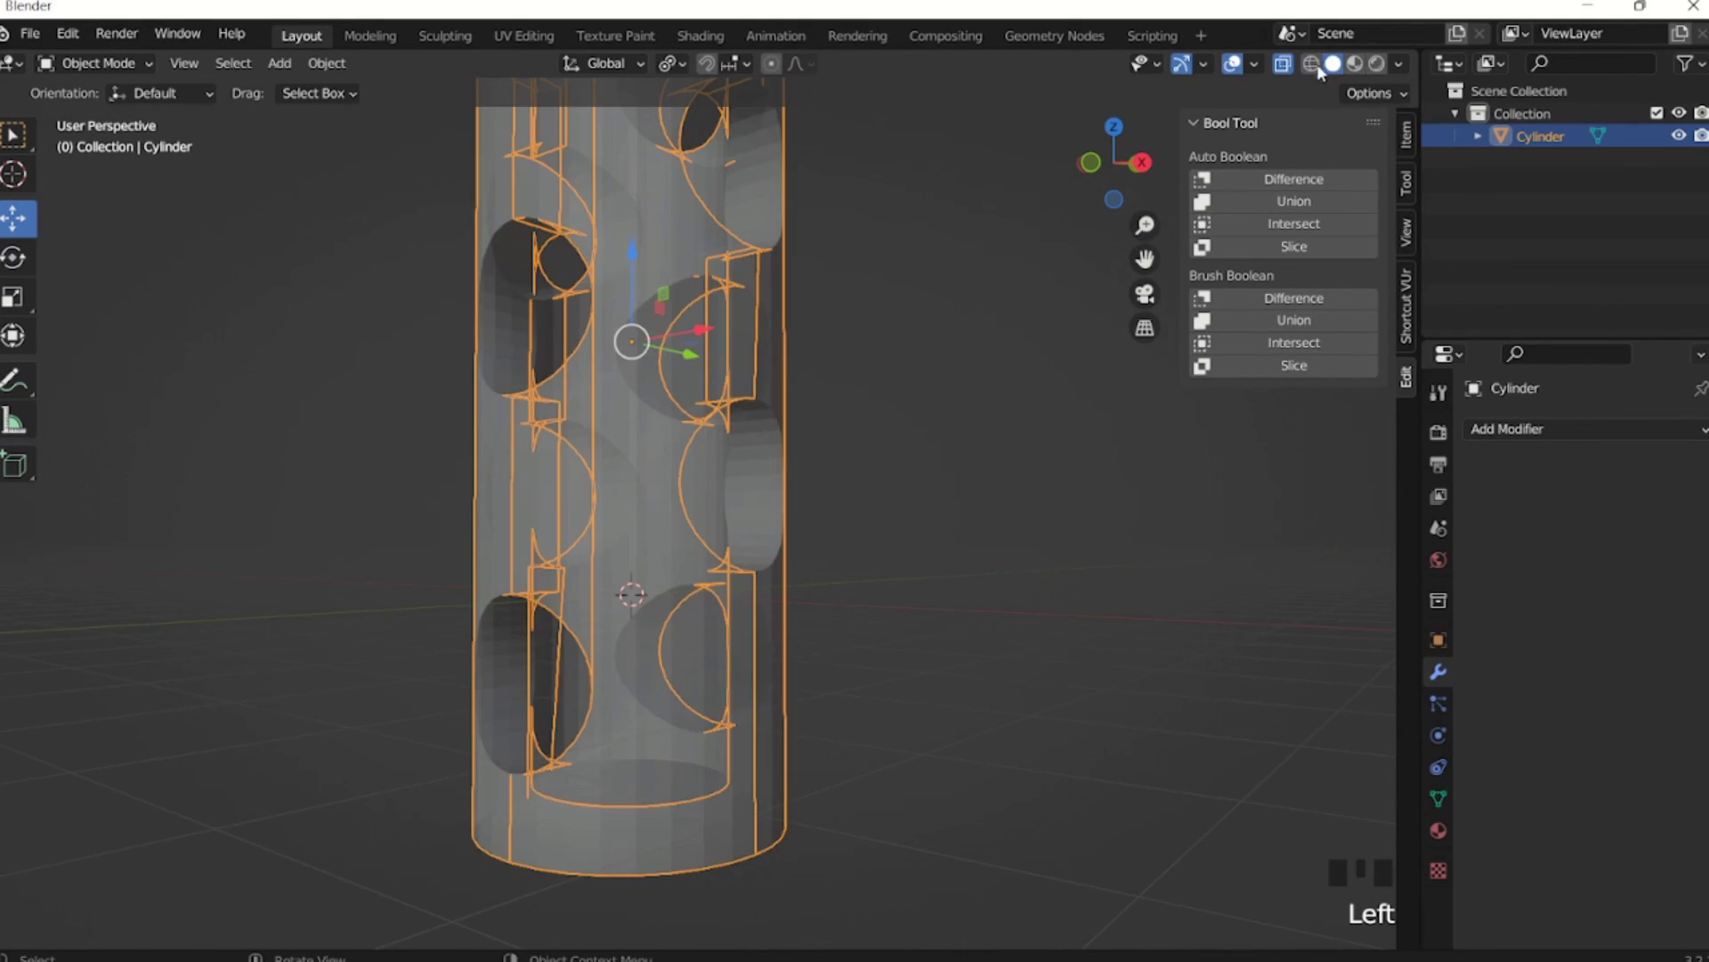
left_click(1283, 64)
middle_click_drag(676, 445, 793, 388)
middle_click_drag(732, 451, 858, 543)
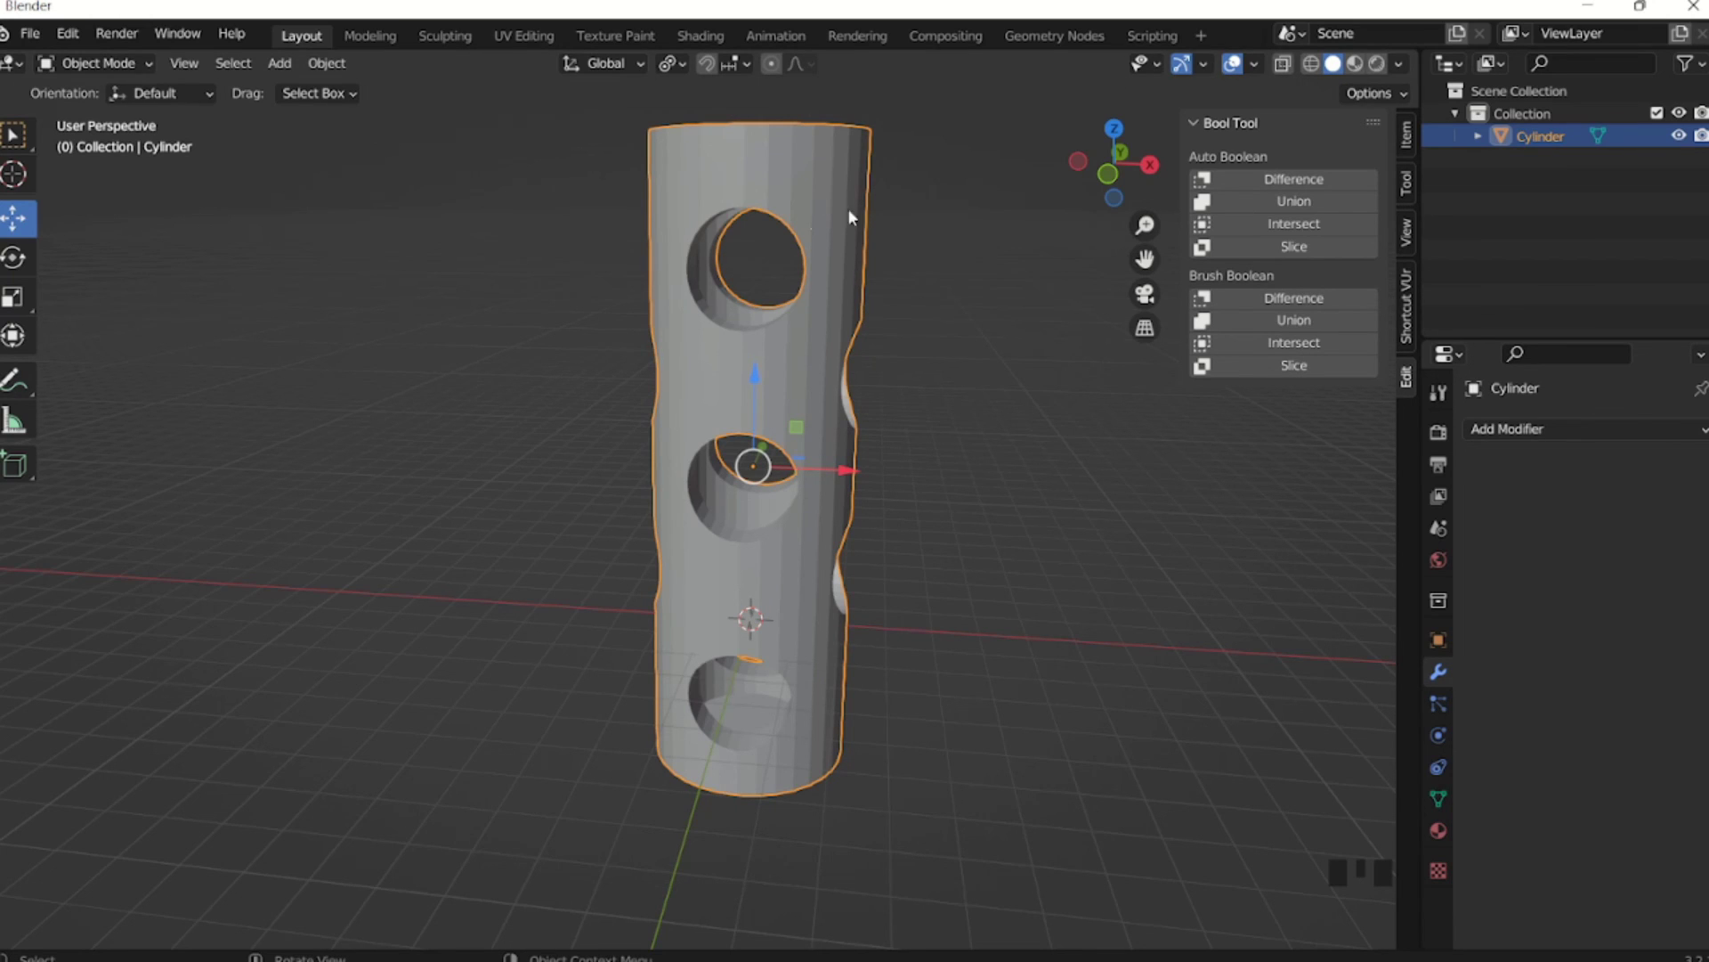
middle_click_drag(850, 179, 819, 184)
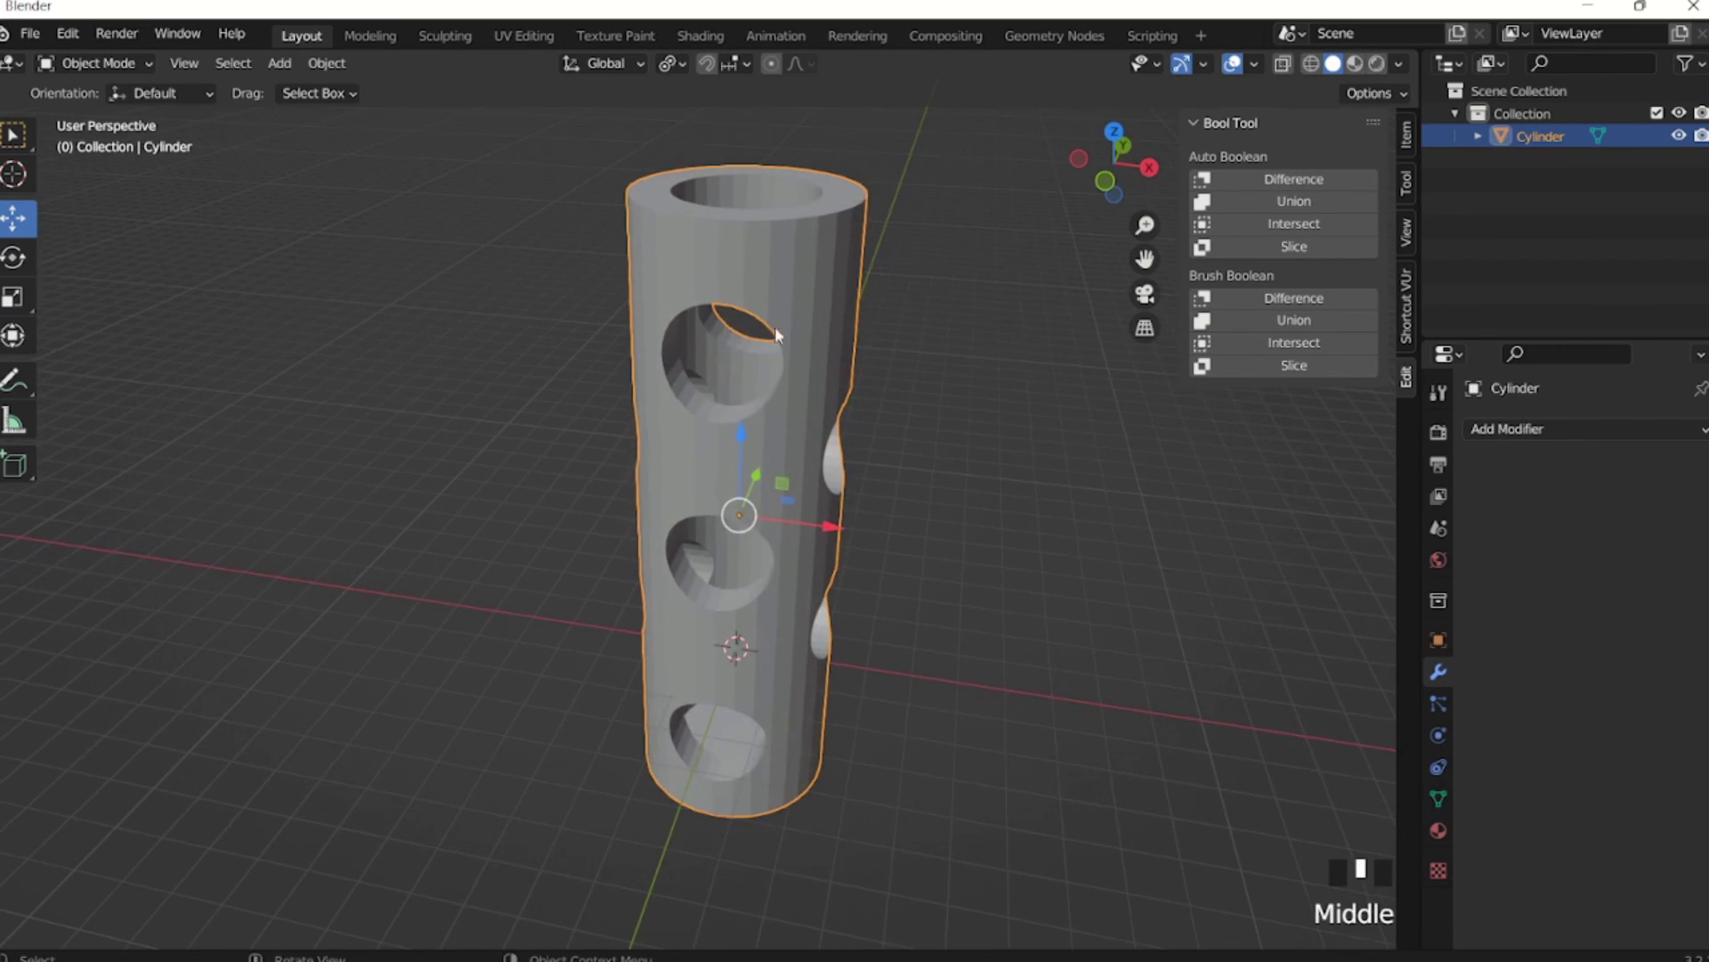
middle_click_drag(776, 552, 798, 599)
left_click(889, 580)
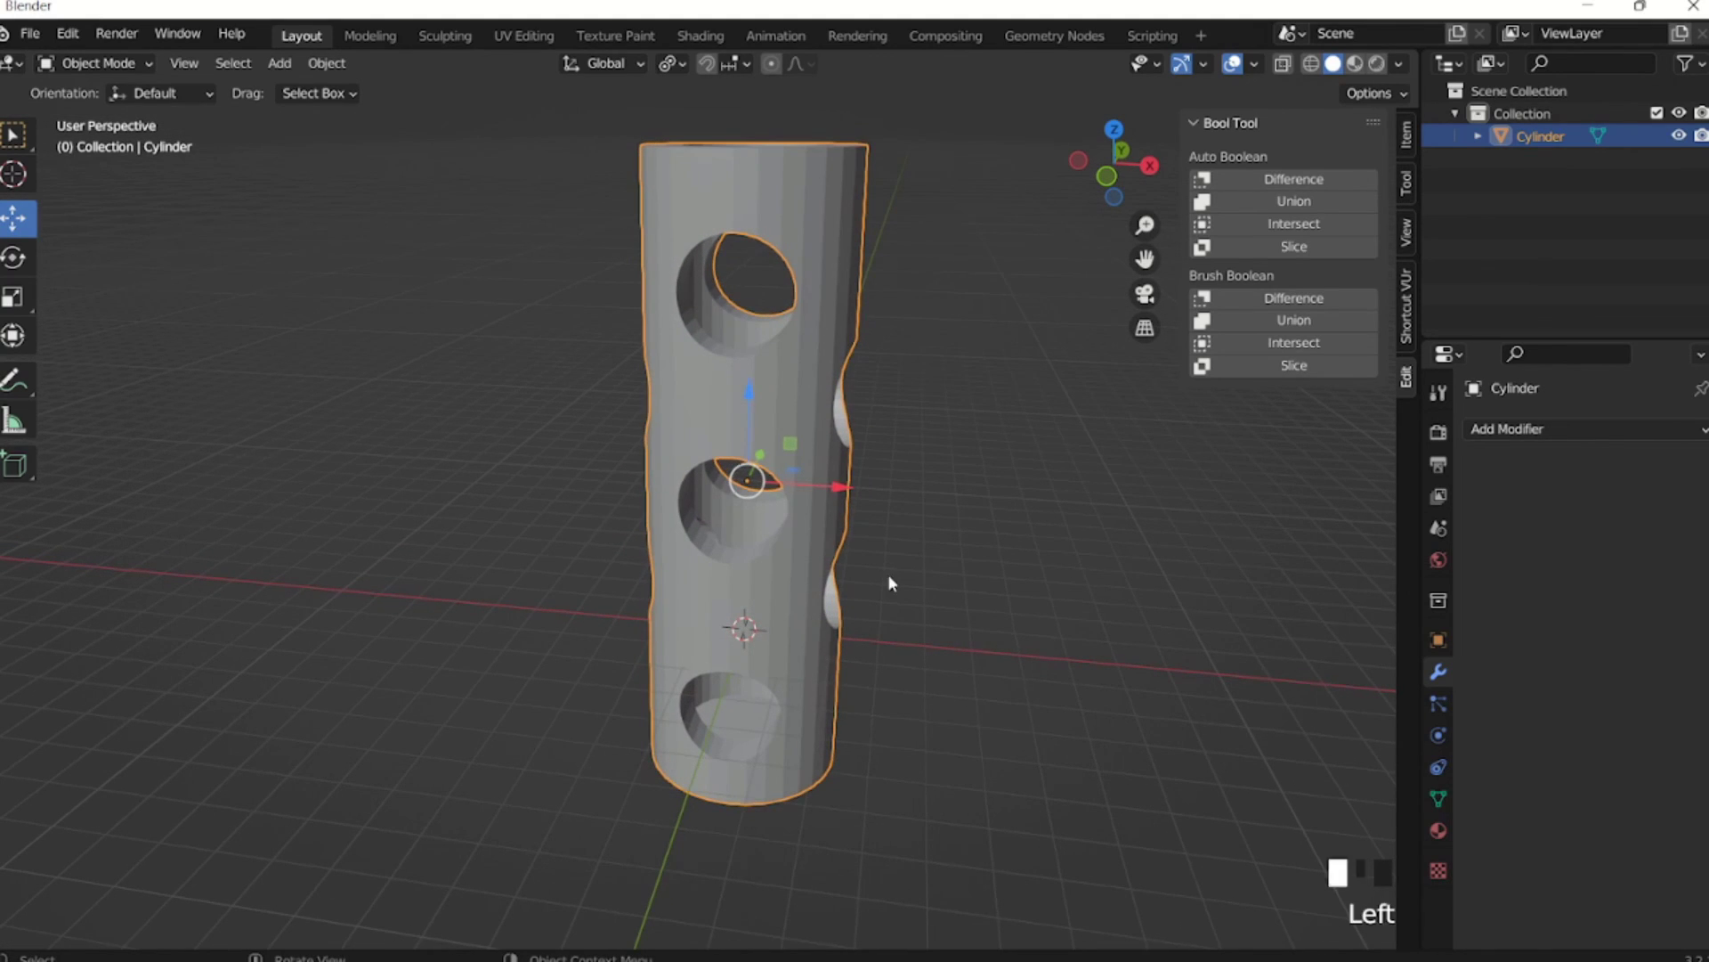
left_click(804, 493)
middle_click_drag(852, 622, 841, 606)
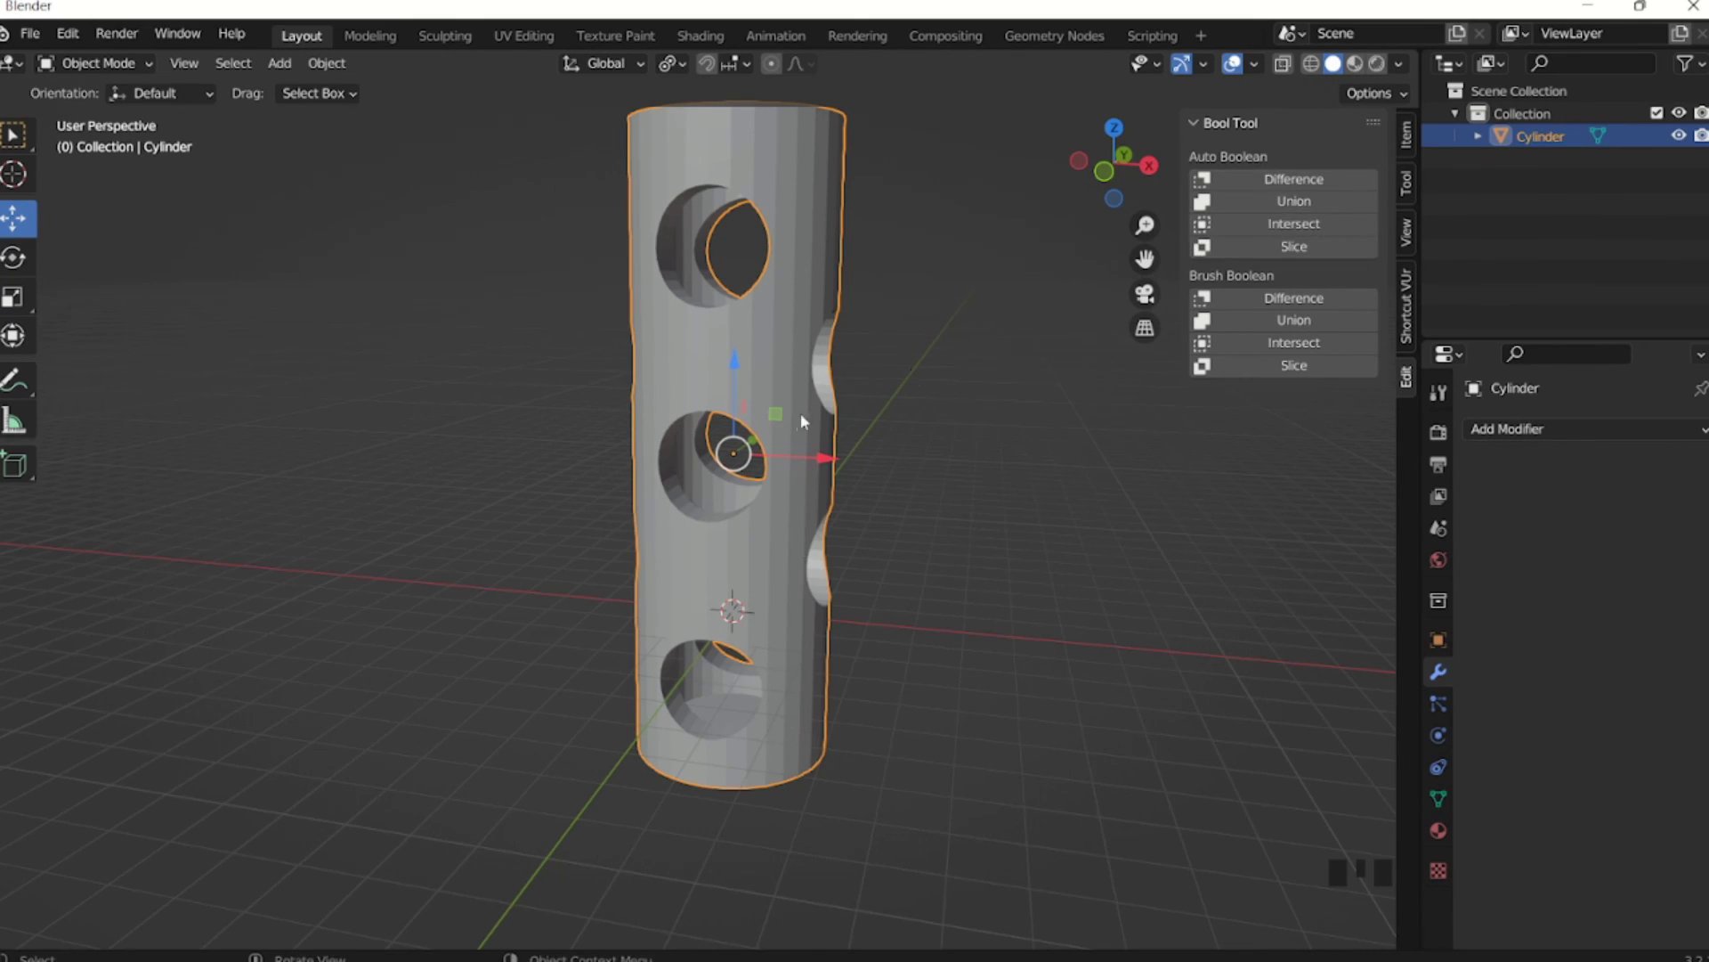
left_click(896, 457)
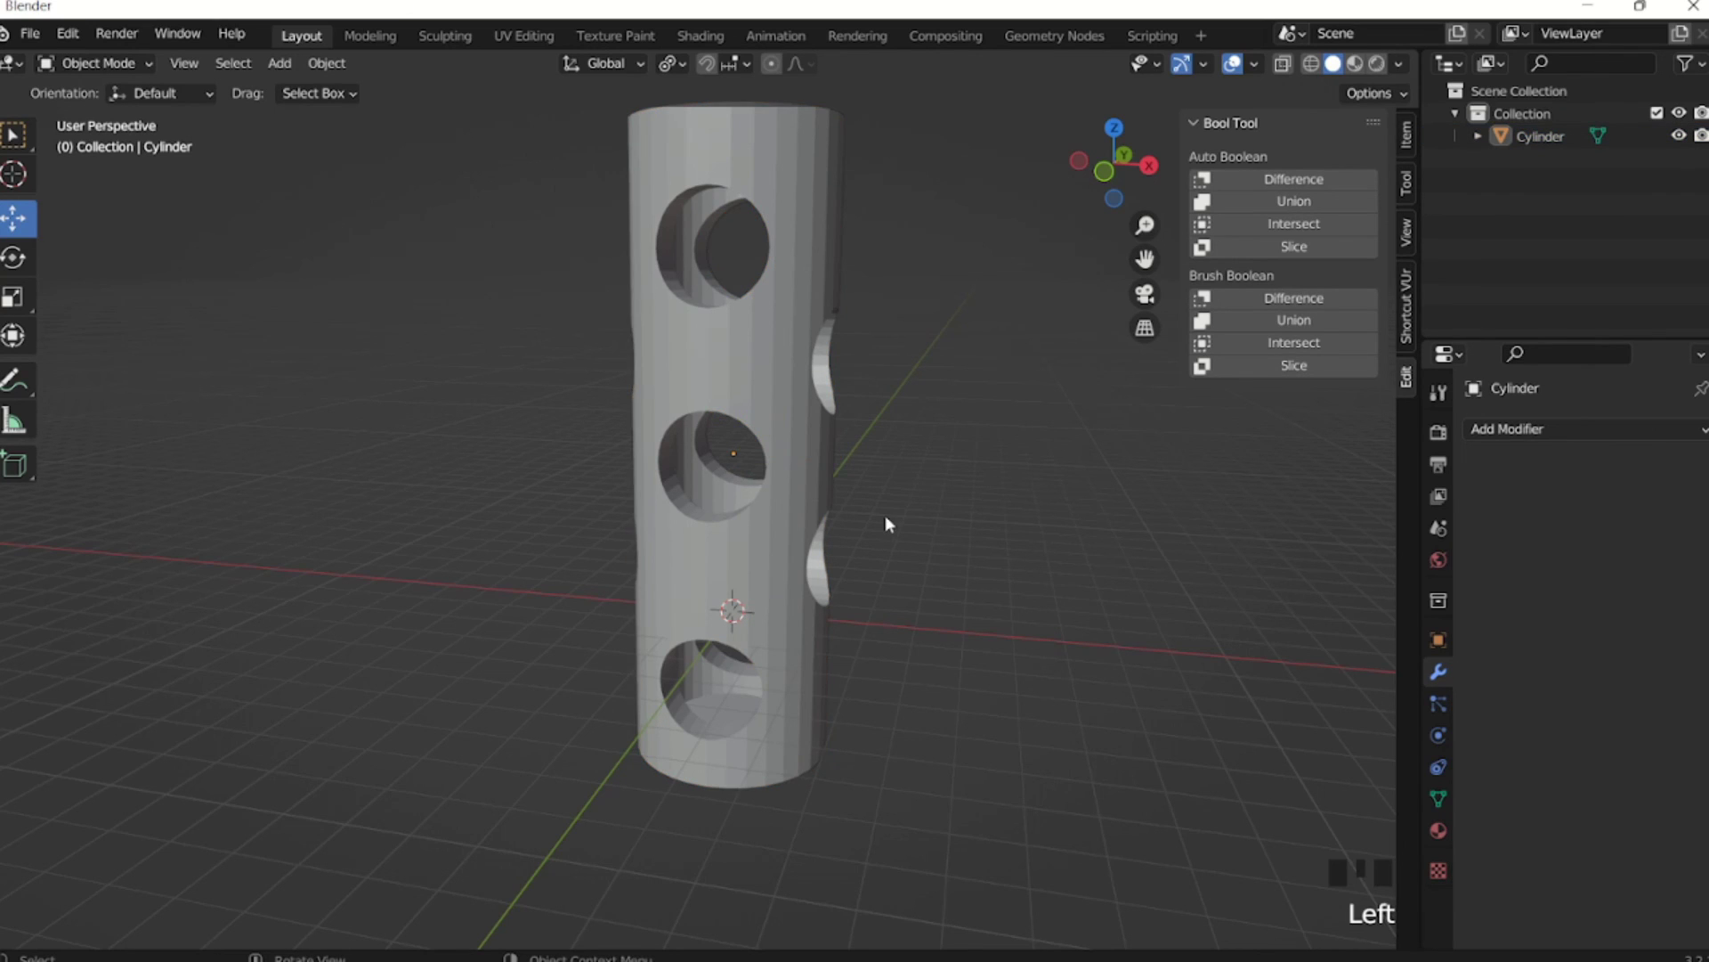
middle_click_drag(885, 514, 887, 505)
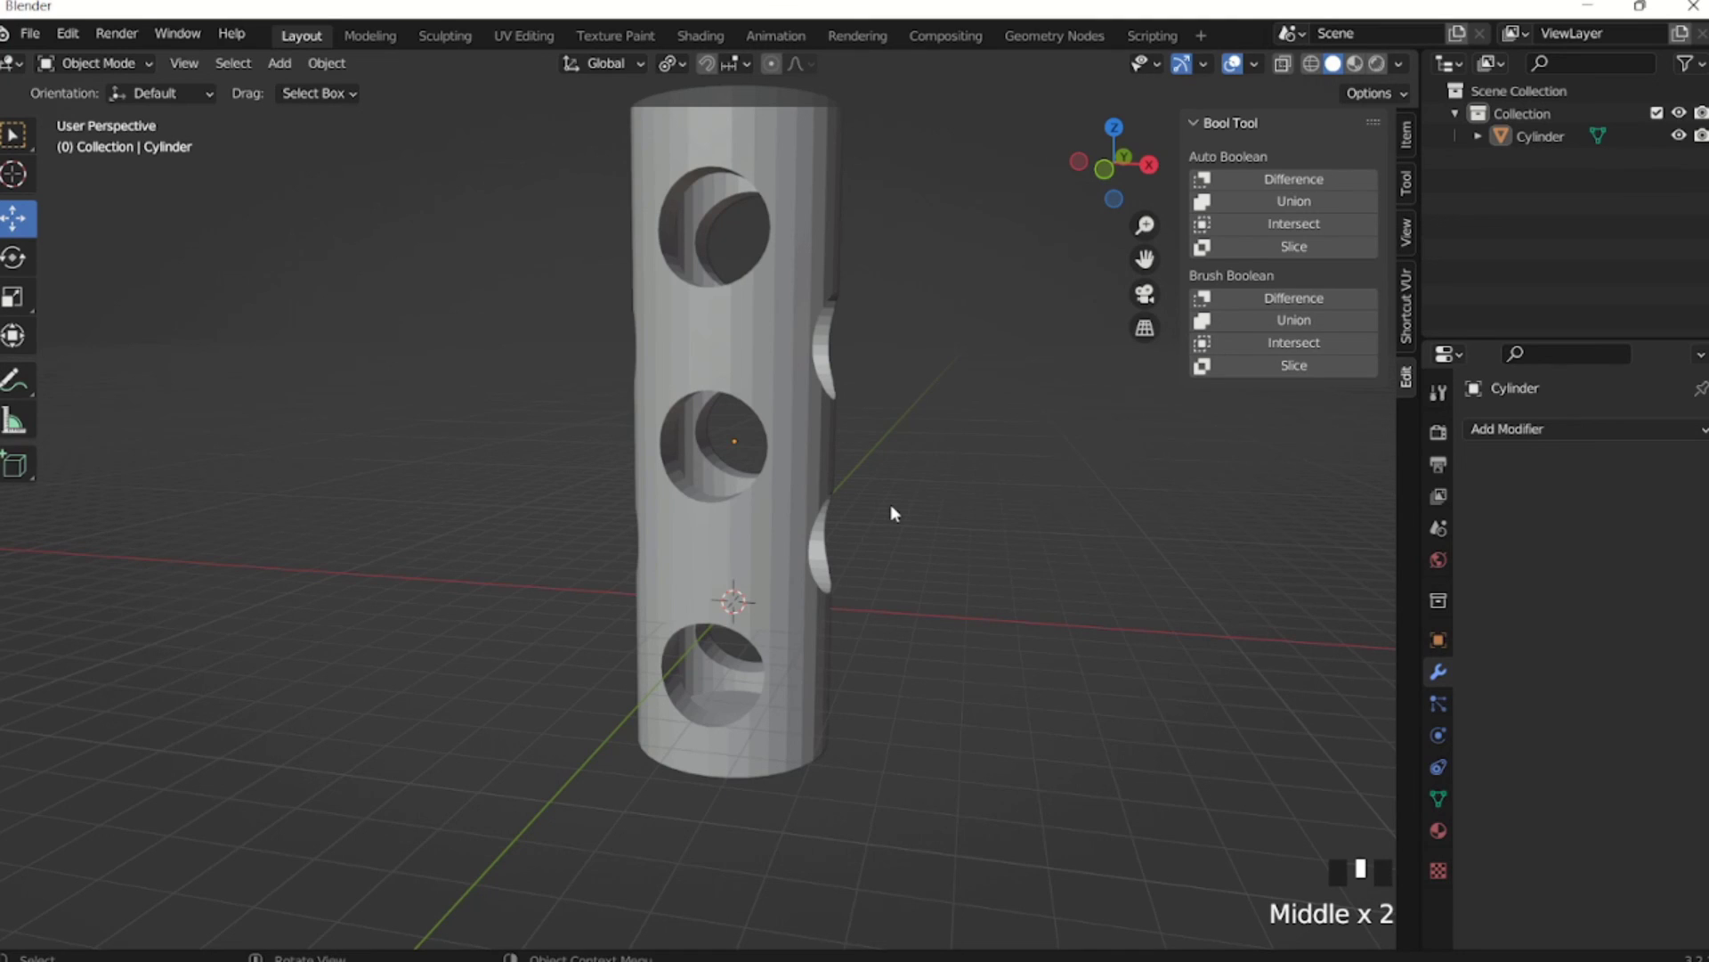